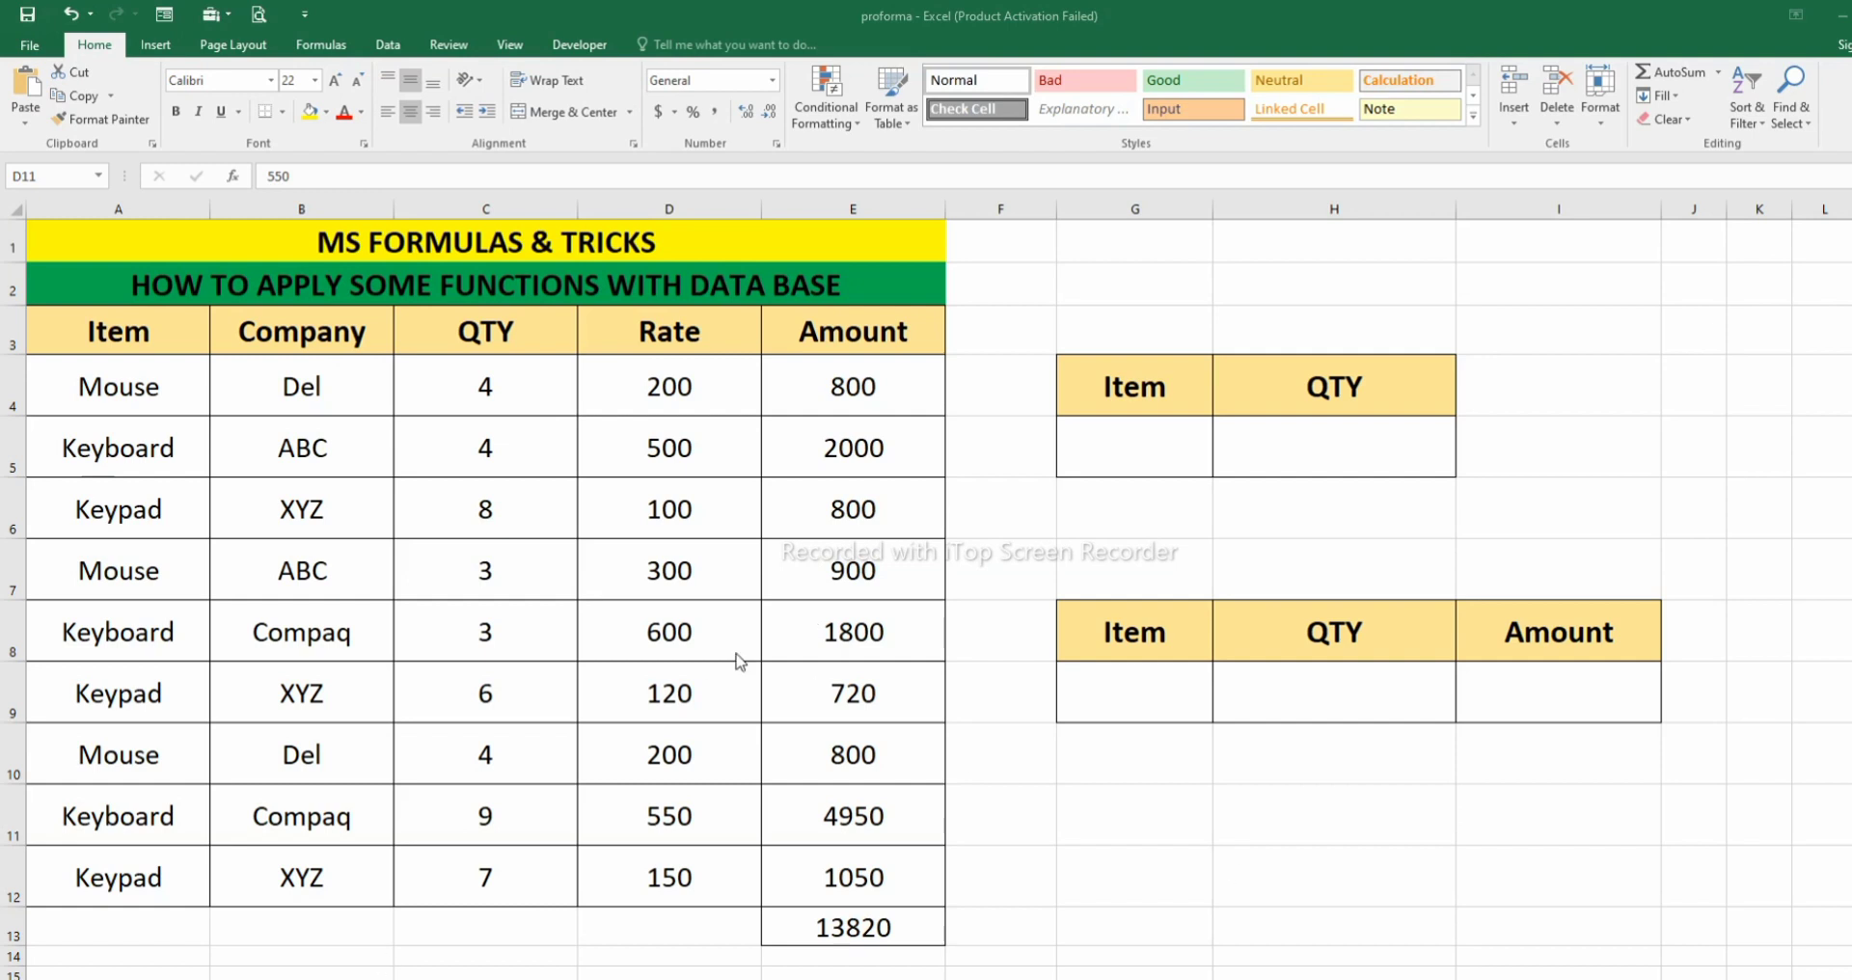
# - Examine the source table's Rate and QTY columns, the Amount formula in E4 and the total formula in E13
pyautogui.click(573, 611)
pyautogui.doubleClick(641, 816)
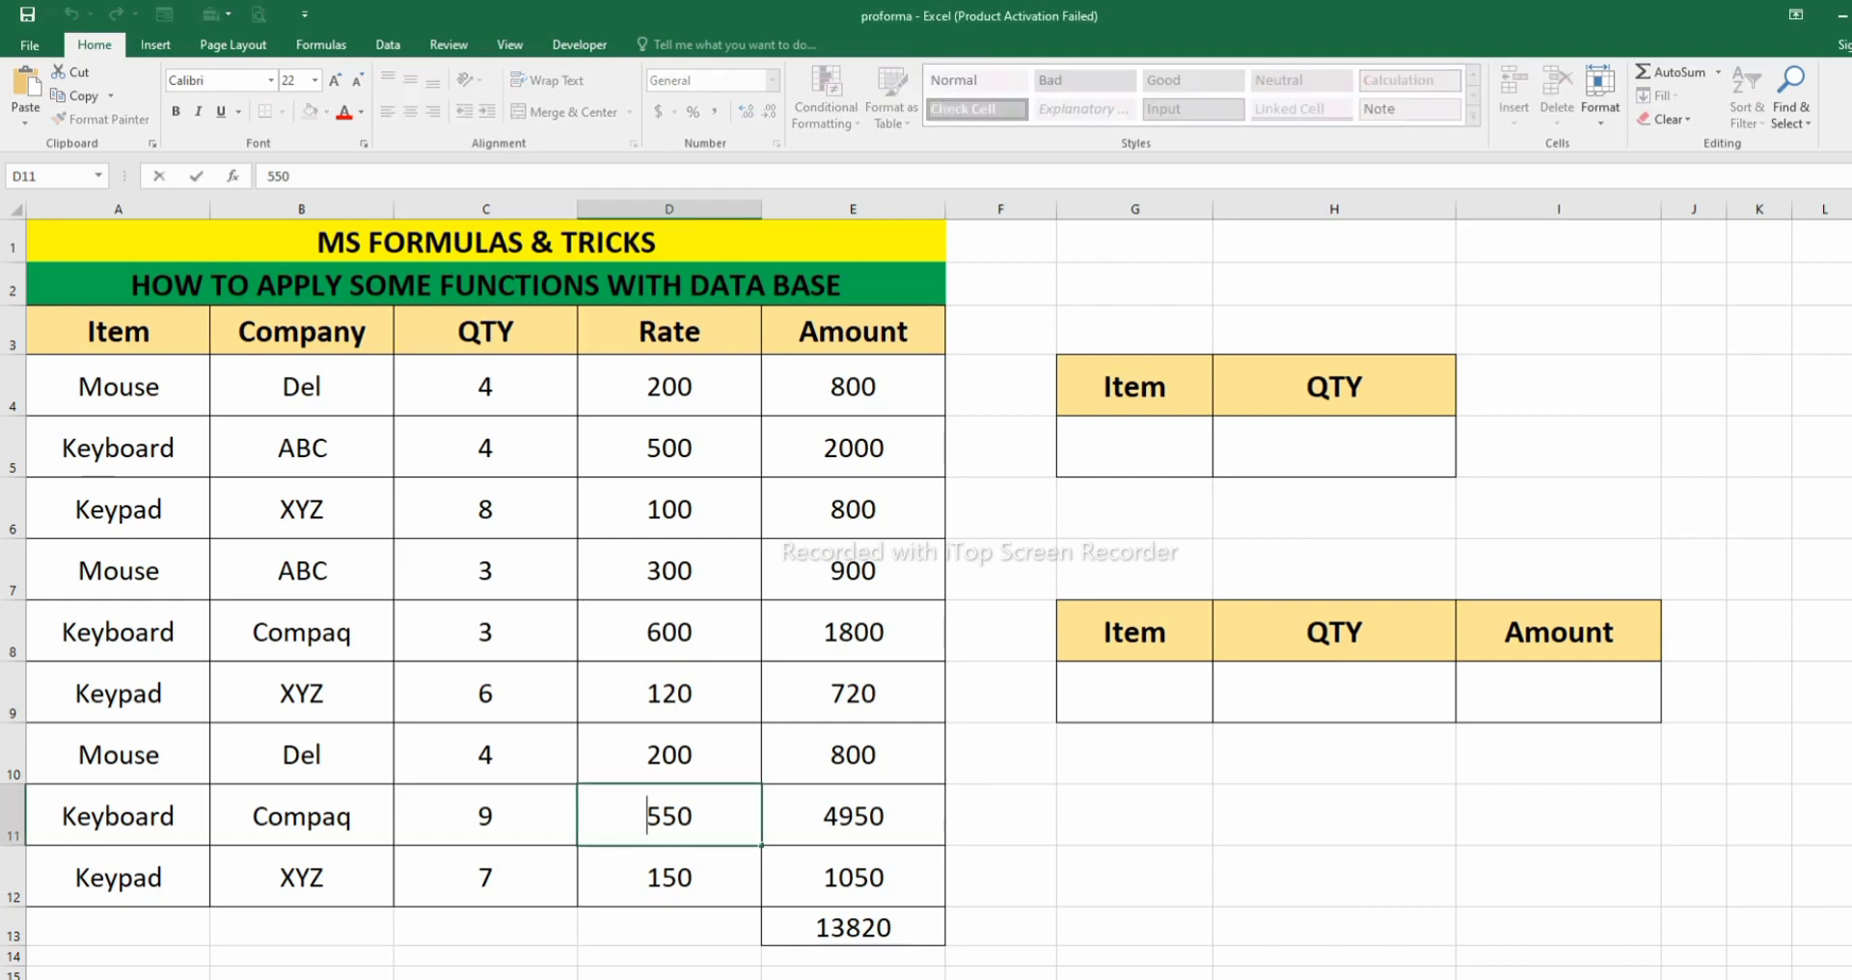
pyautogui.click(656, 571)
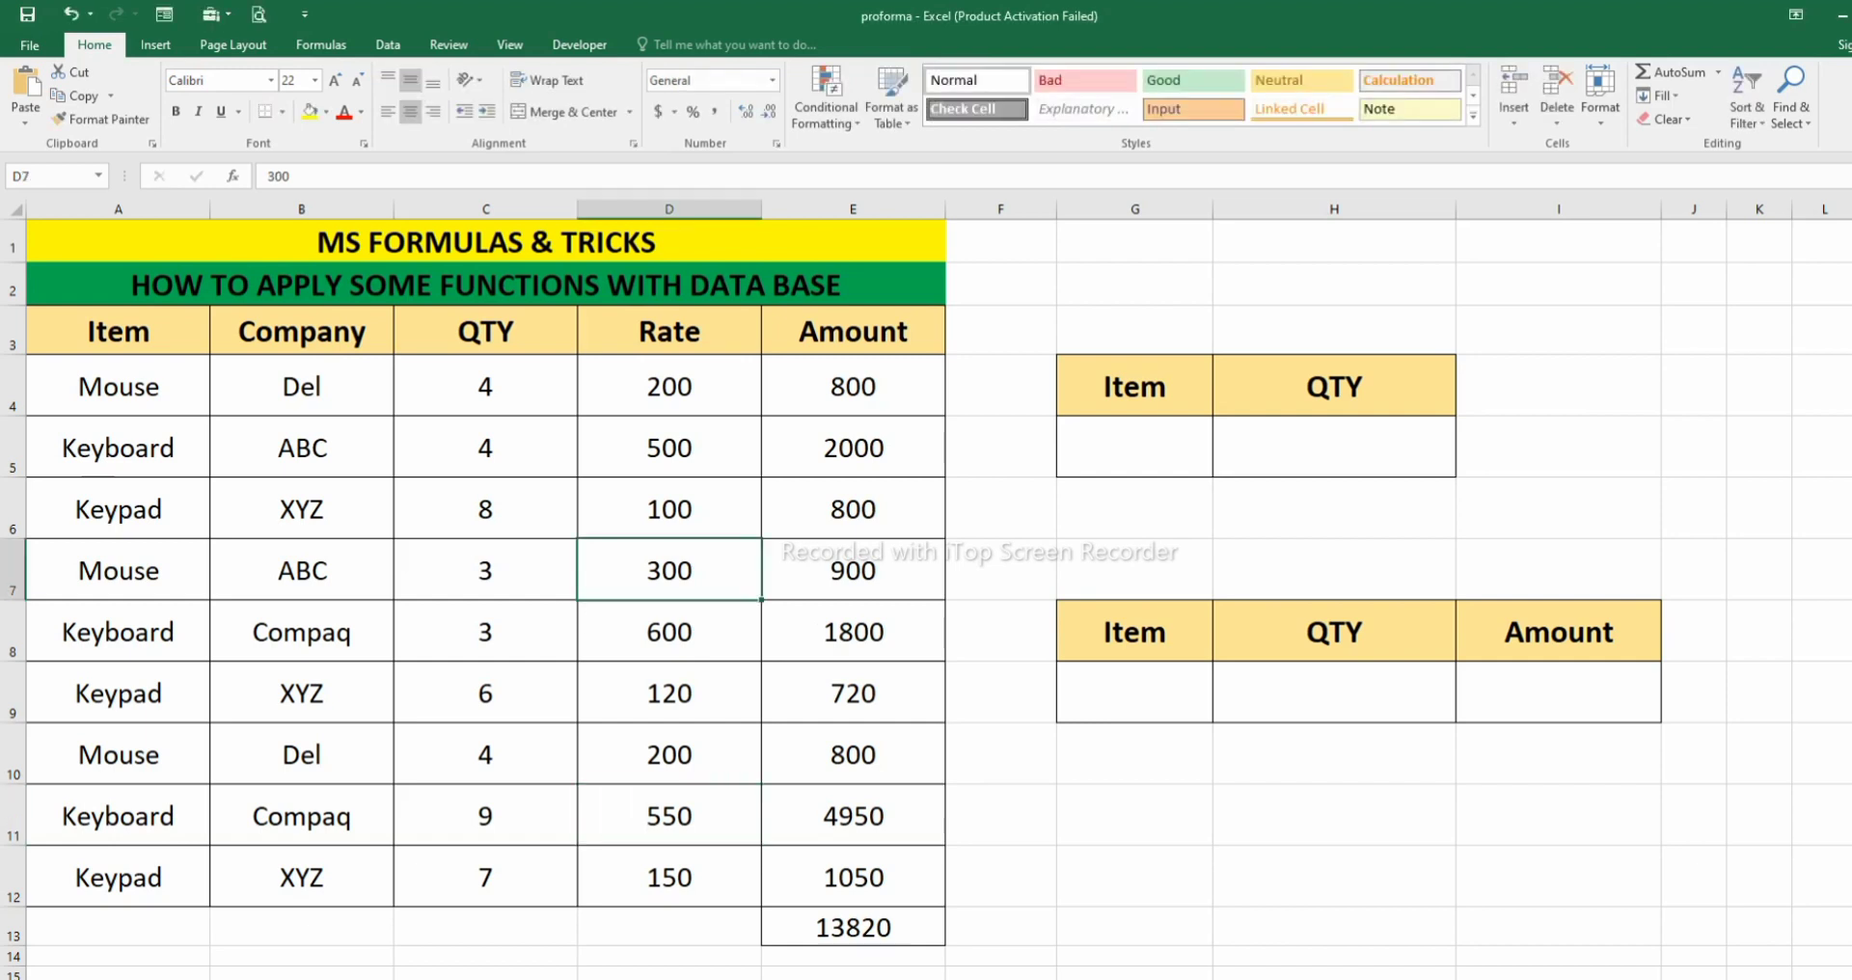
pyautogui.click(853, 386)
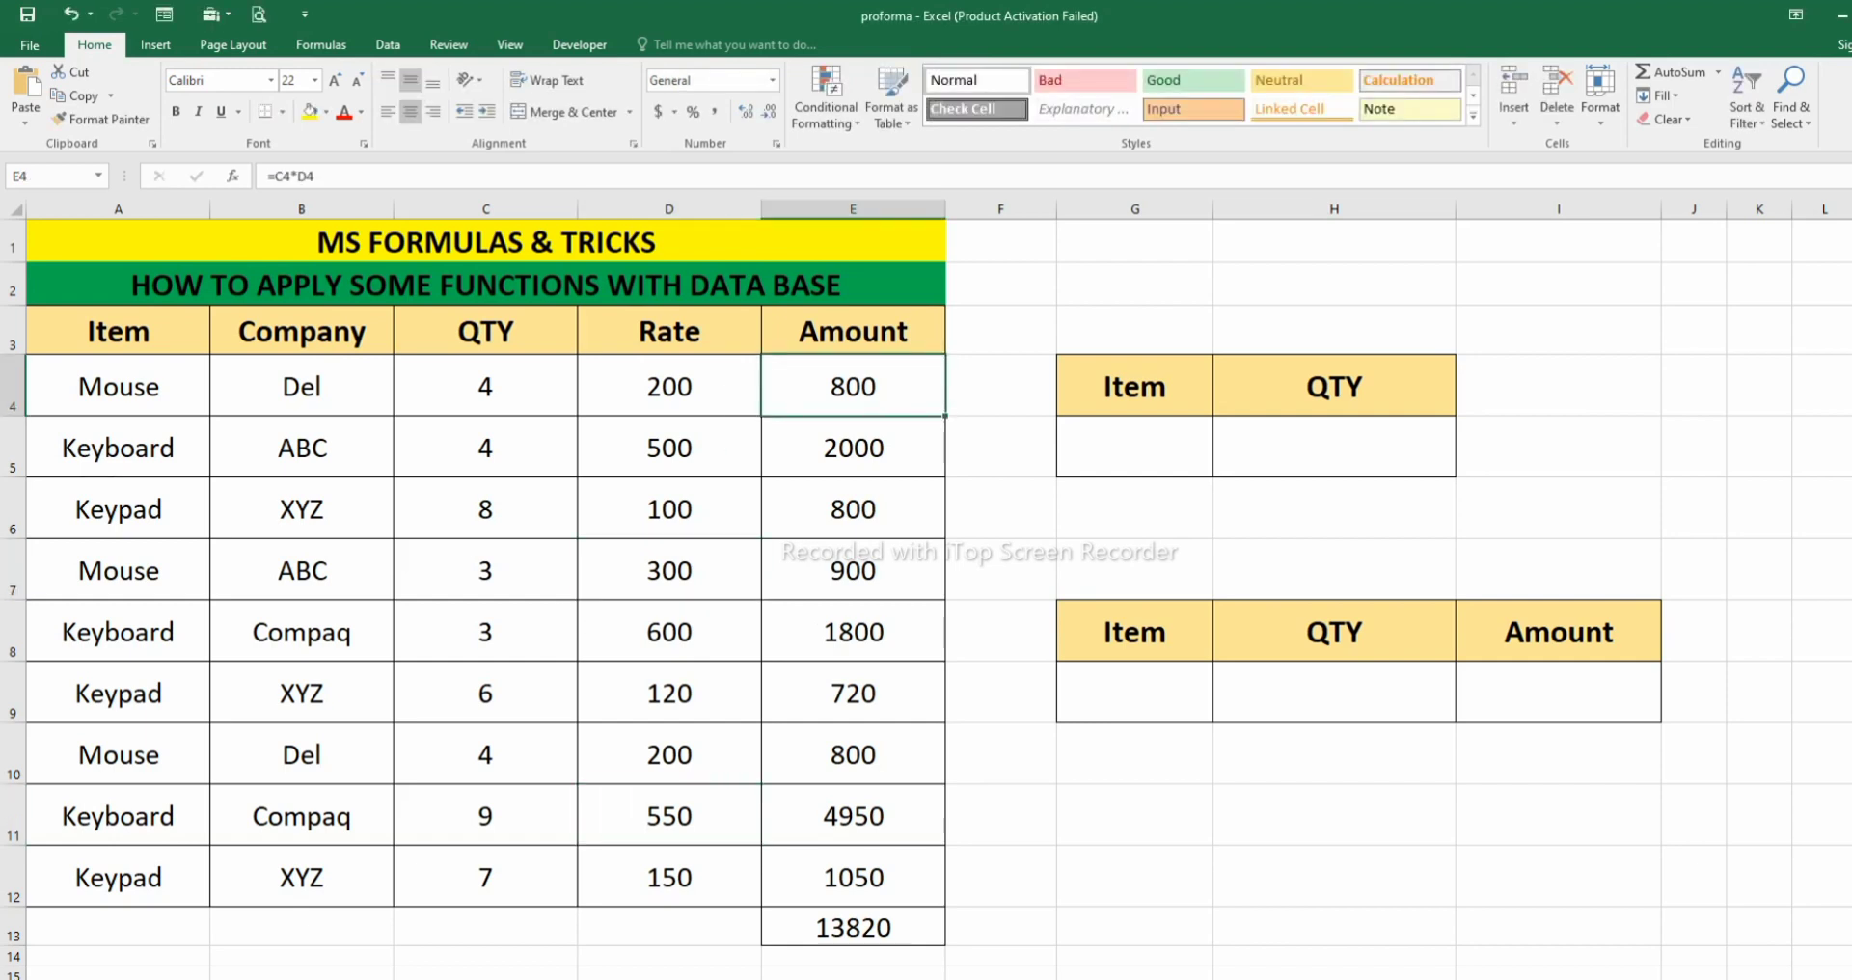
pyautogui.moveTo(946, 416); pyautogui.dragTo(945, 905)
pyautogui.click(852, 927)
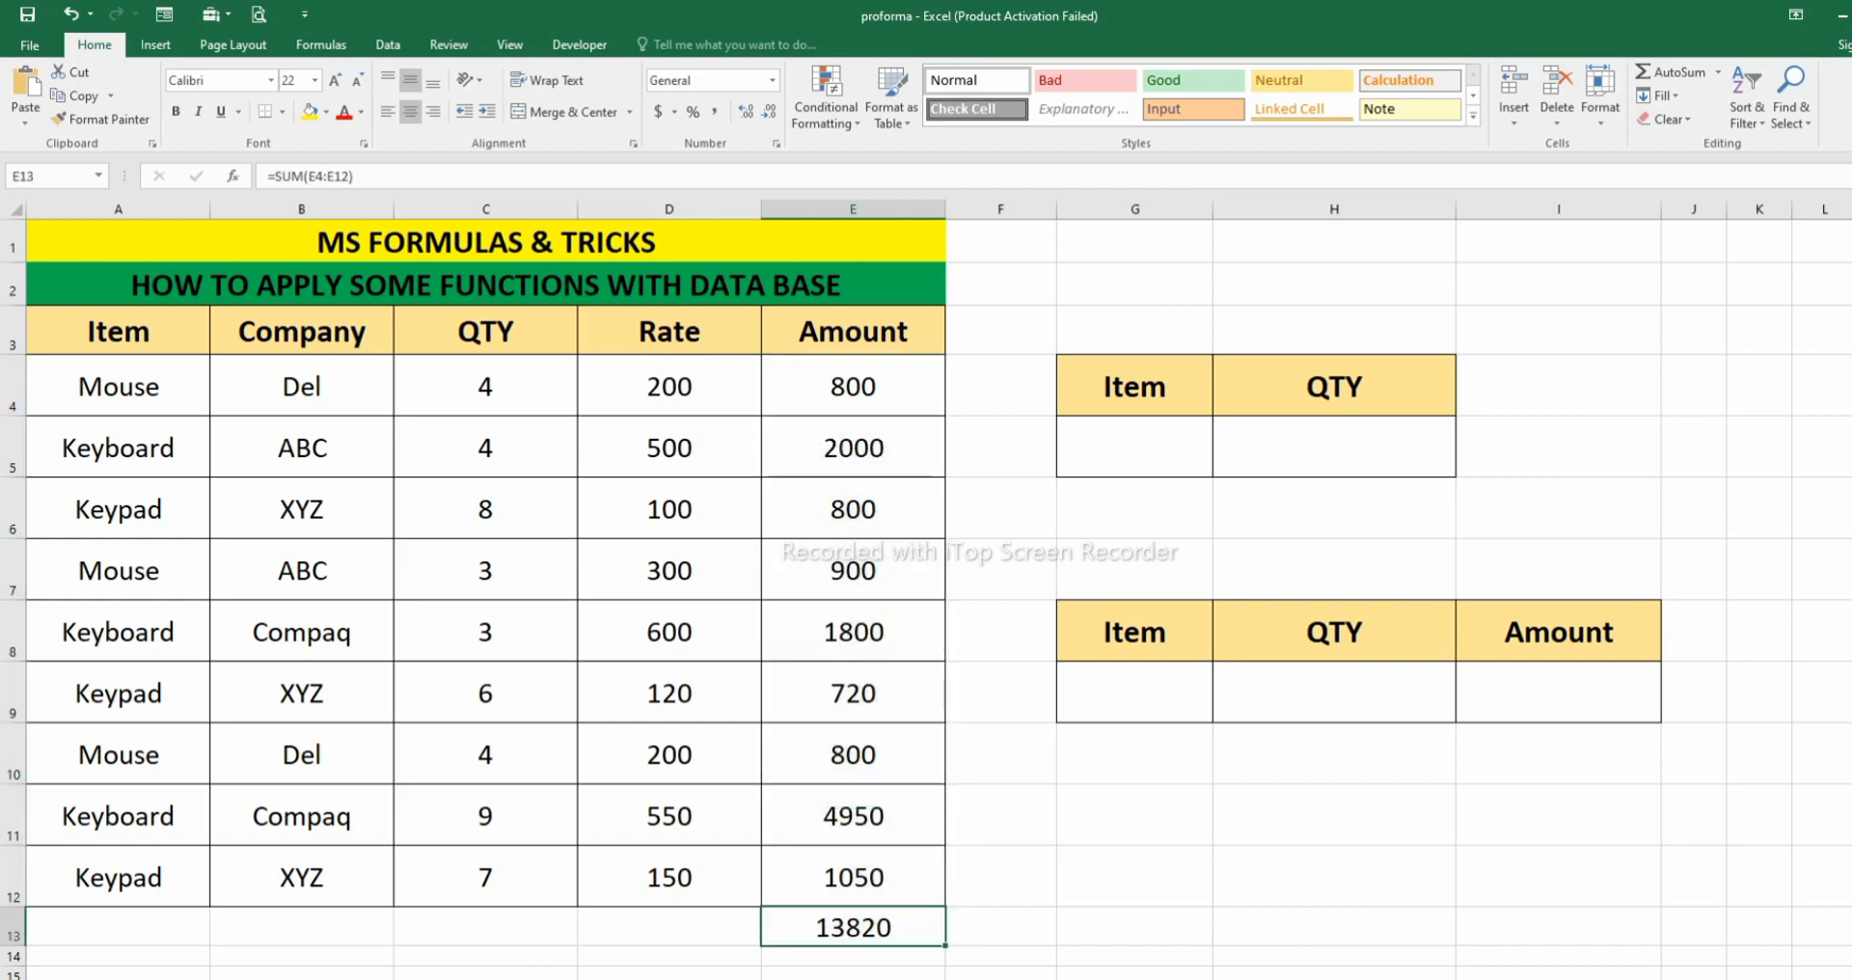
pyautogui.moveTo(669, 386); pyautogui.dragTo(669, 877)
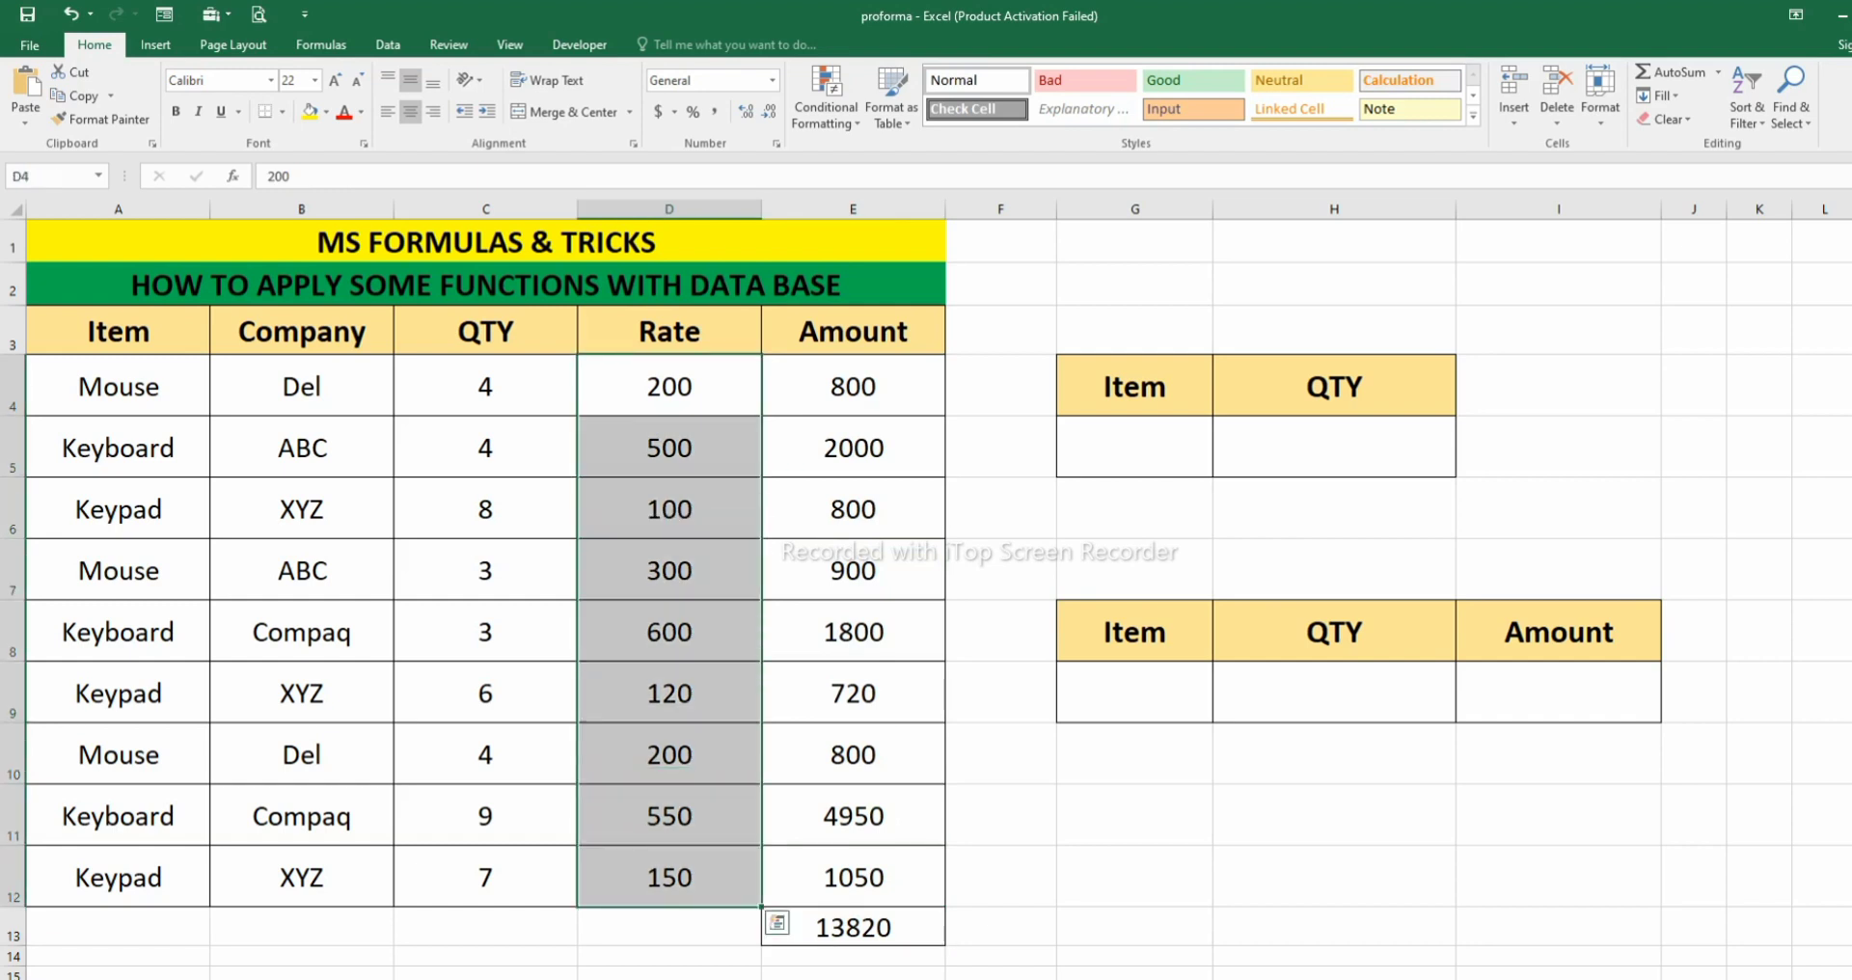
pyautogui.click(670, 927)
pyautogui.moveTo(485, 386); pyautogui.dragTo(485, 877)
pyautogui.click(485, 927)
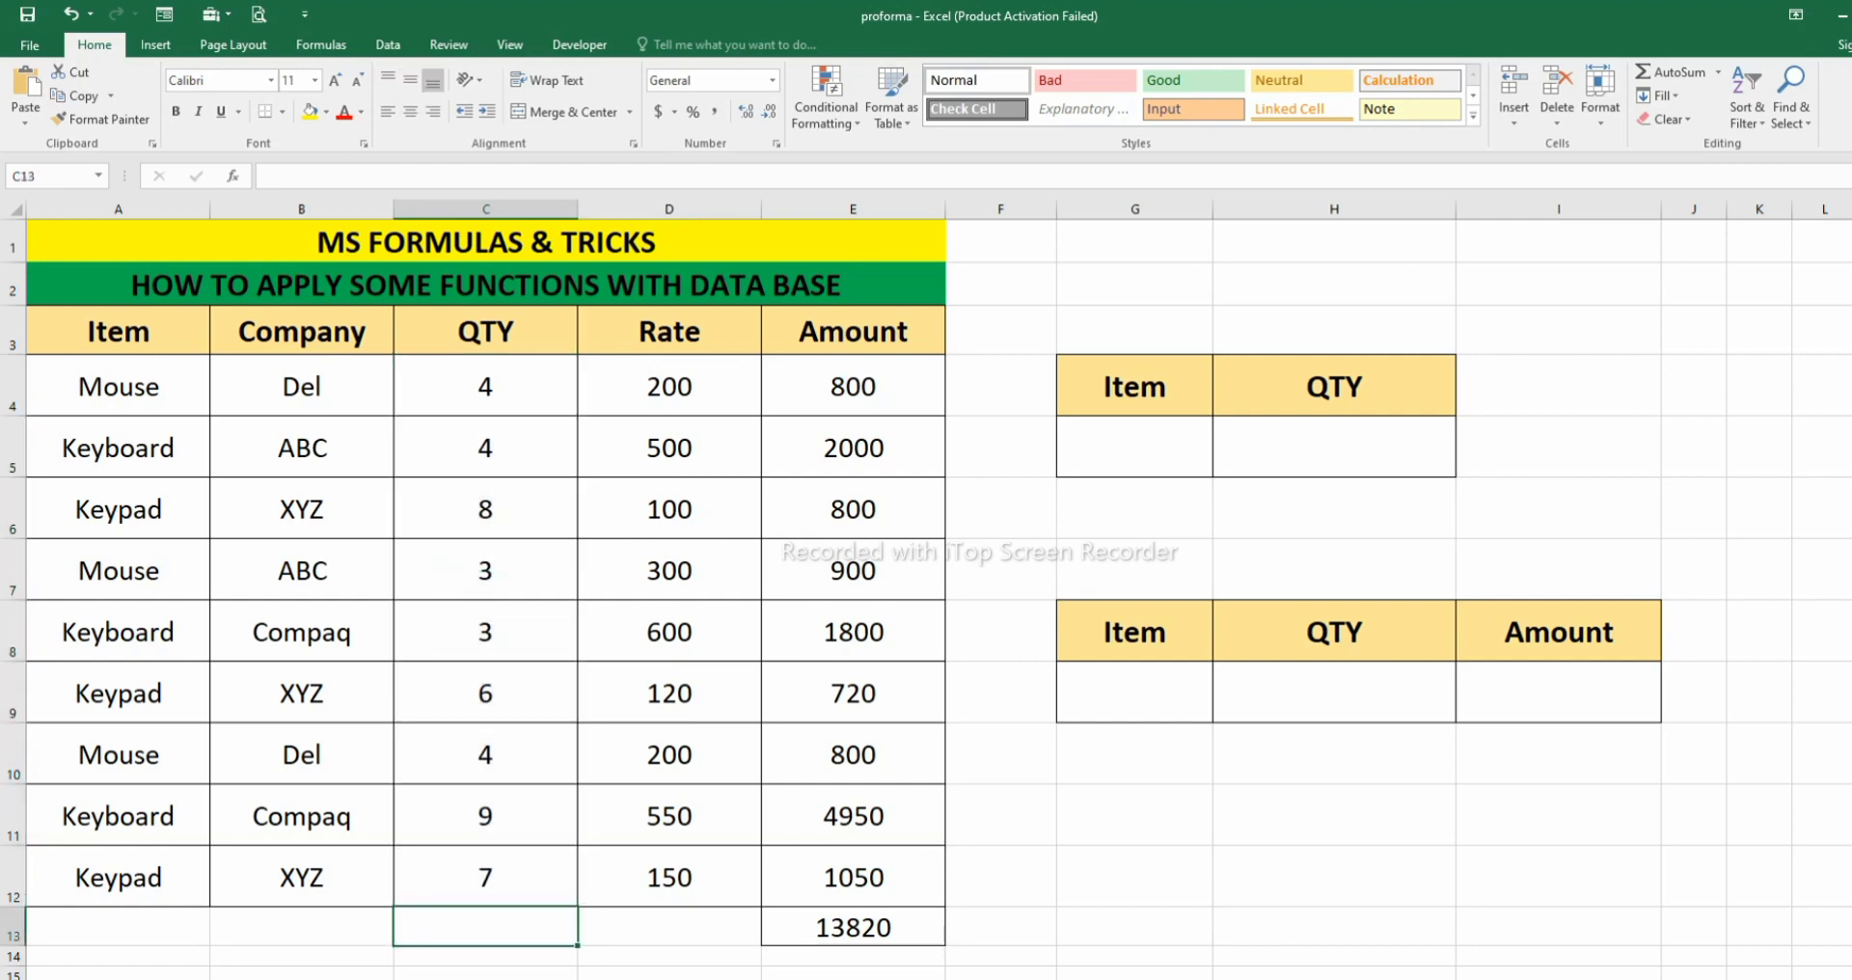
# - Widen column H slightly and narrow column G in the two lookup tables
pyautogui.moveTo(1456, 208); pyautogui.dragTo(1468, 208)
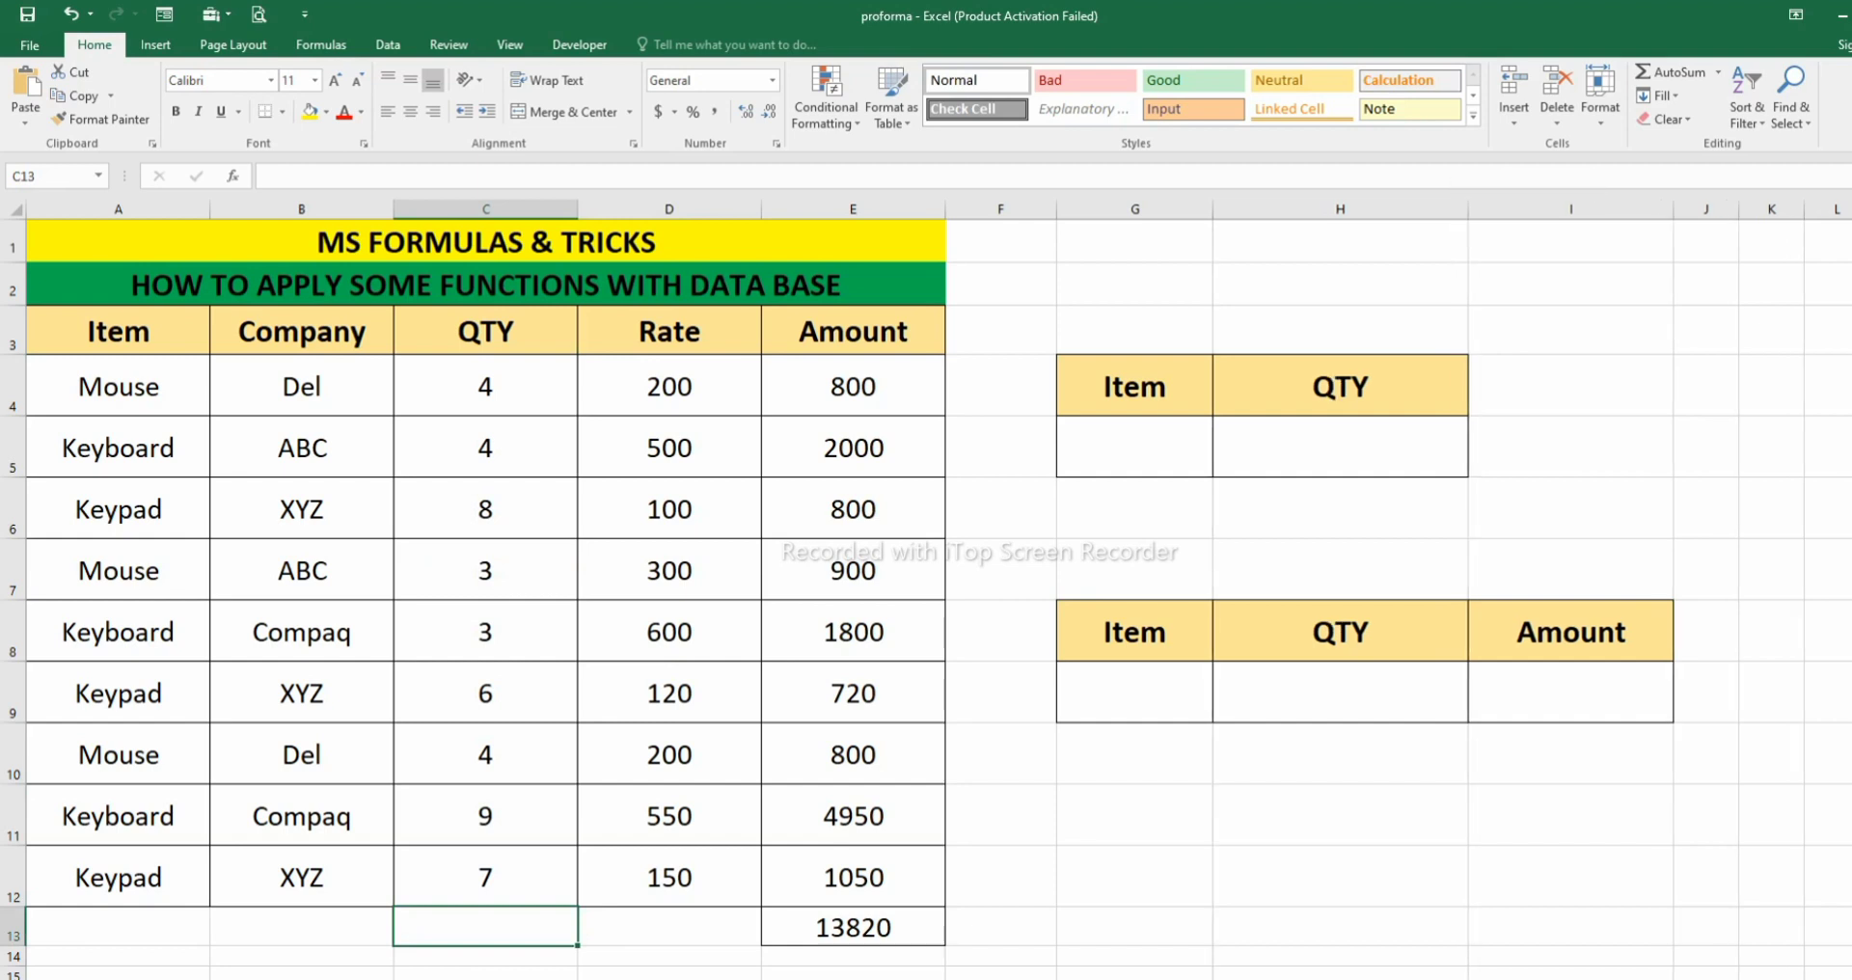
pyautogui.moveTo(1213, 208); pyautogui.dragTo(1187, 208)
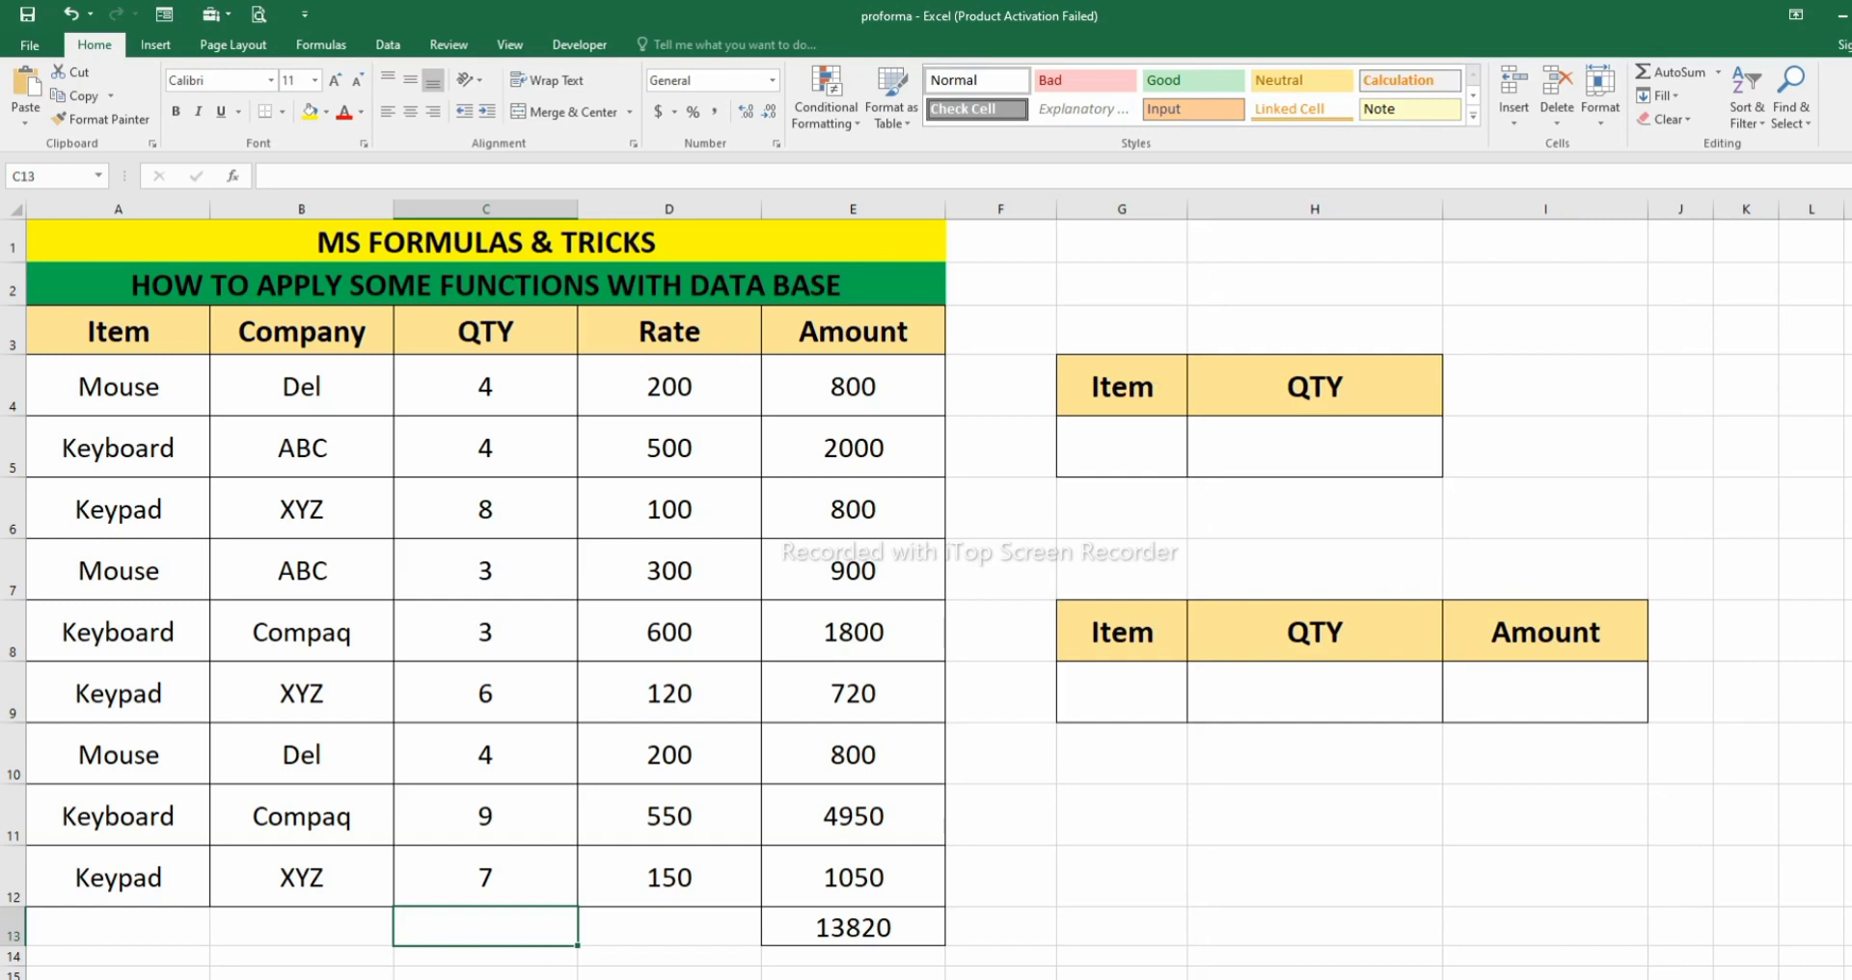
# - Review the item, company, quantity, rate and amount entries in rows 4 to 12 of the source table
pyautogui.click(669, 926)
pyautogui.moveTo(669, 387); pyautogui.dragTo(853, 818)
pyautogui.click(669, 878)
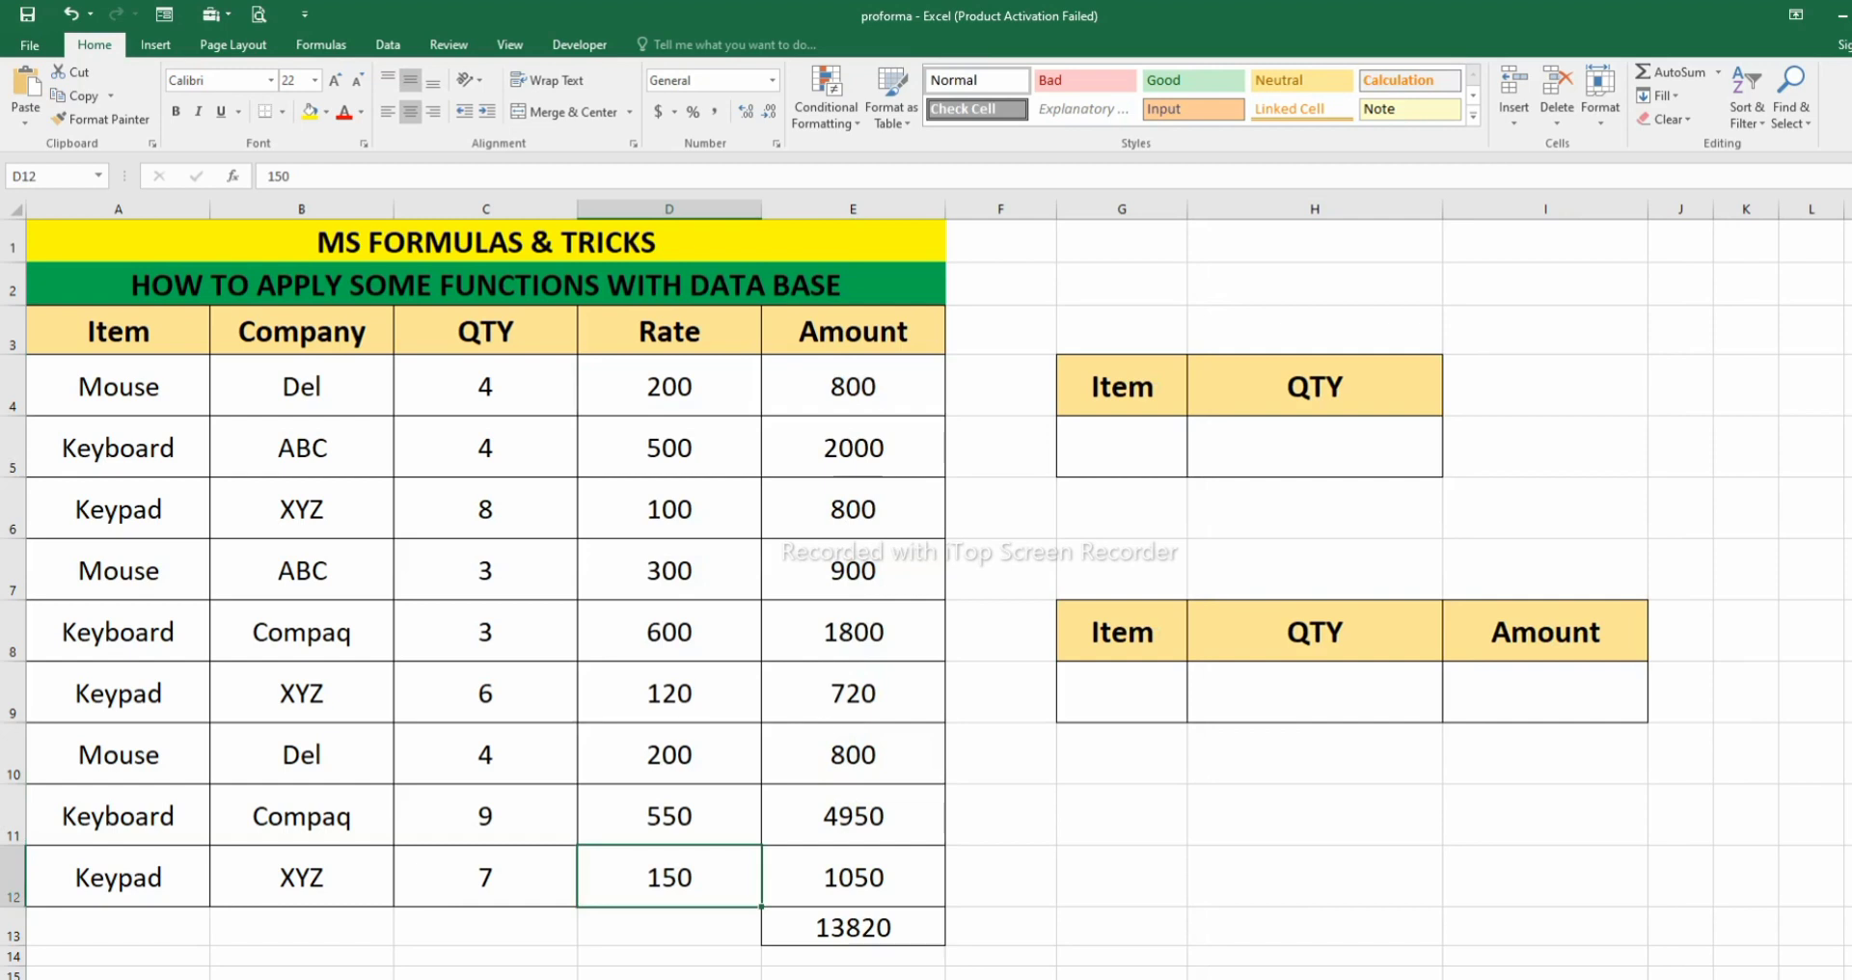
pyautogui.click(1315, 447)
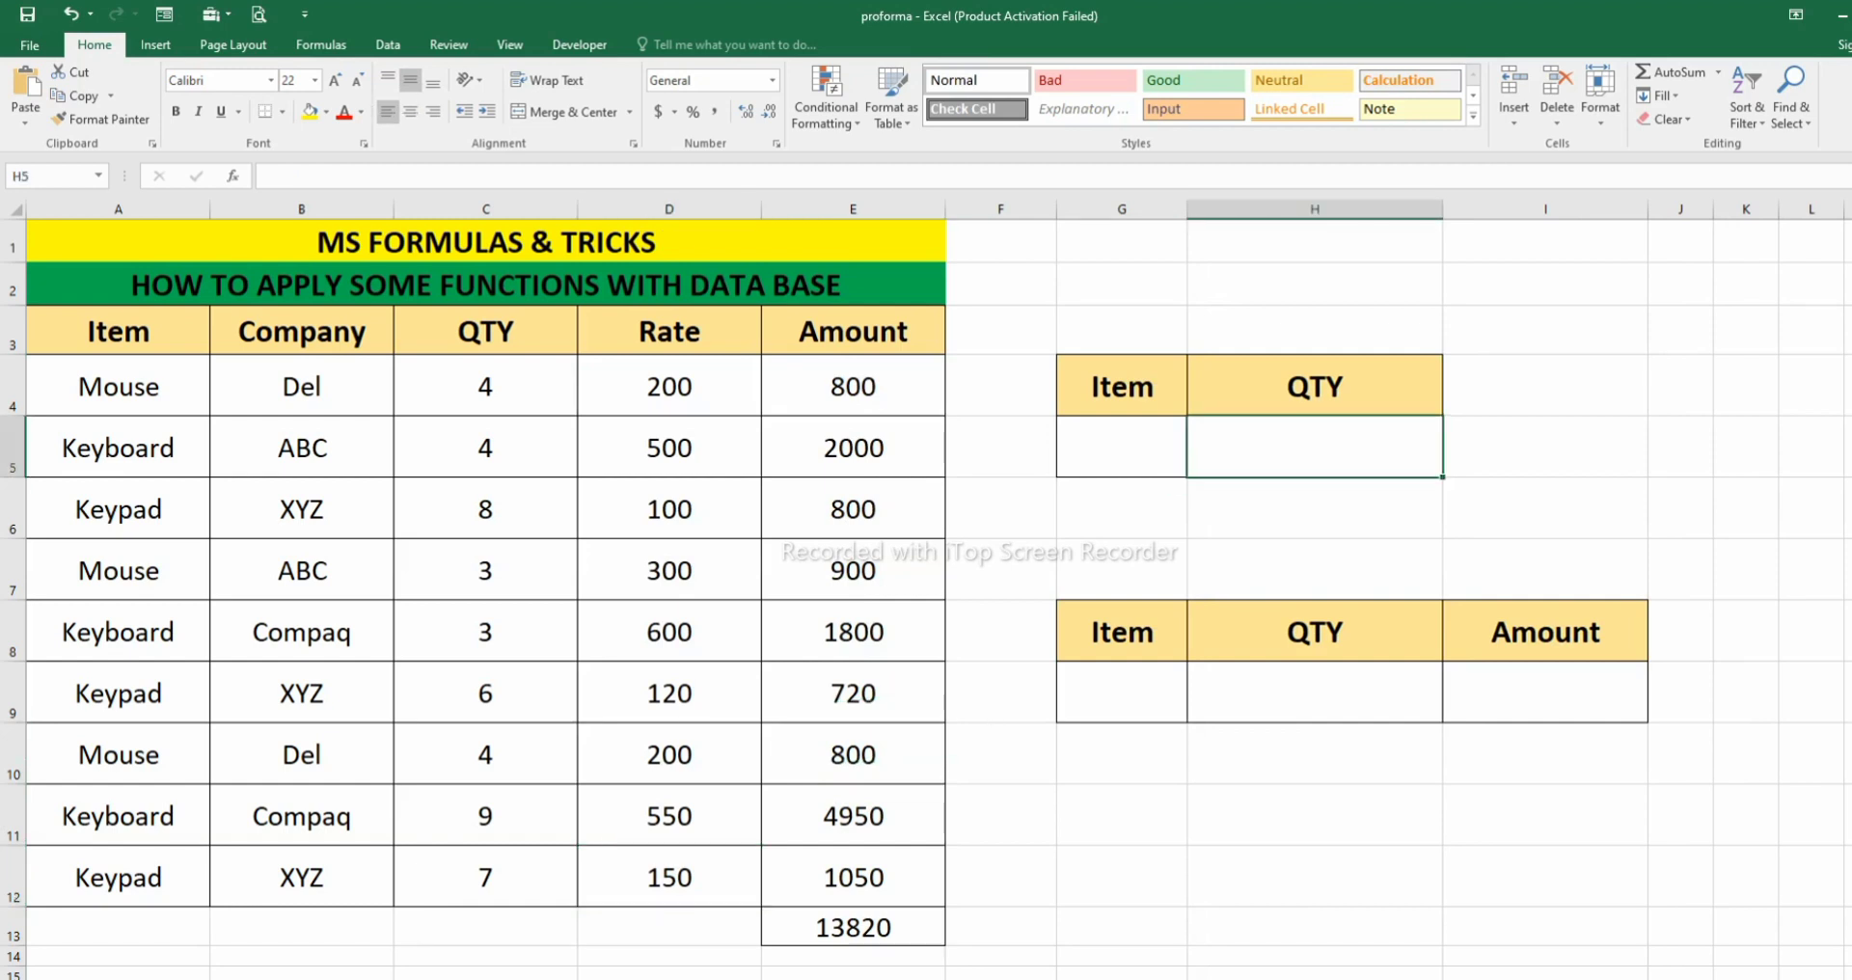
pyautogui.moveTo(117, 387); pyautogui.dragTo(485, 388)
pyautogui.click(302, 387)
pyautogui.press('Down')
pyautogui.press('Down')
pyautogui.press('Down')
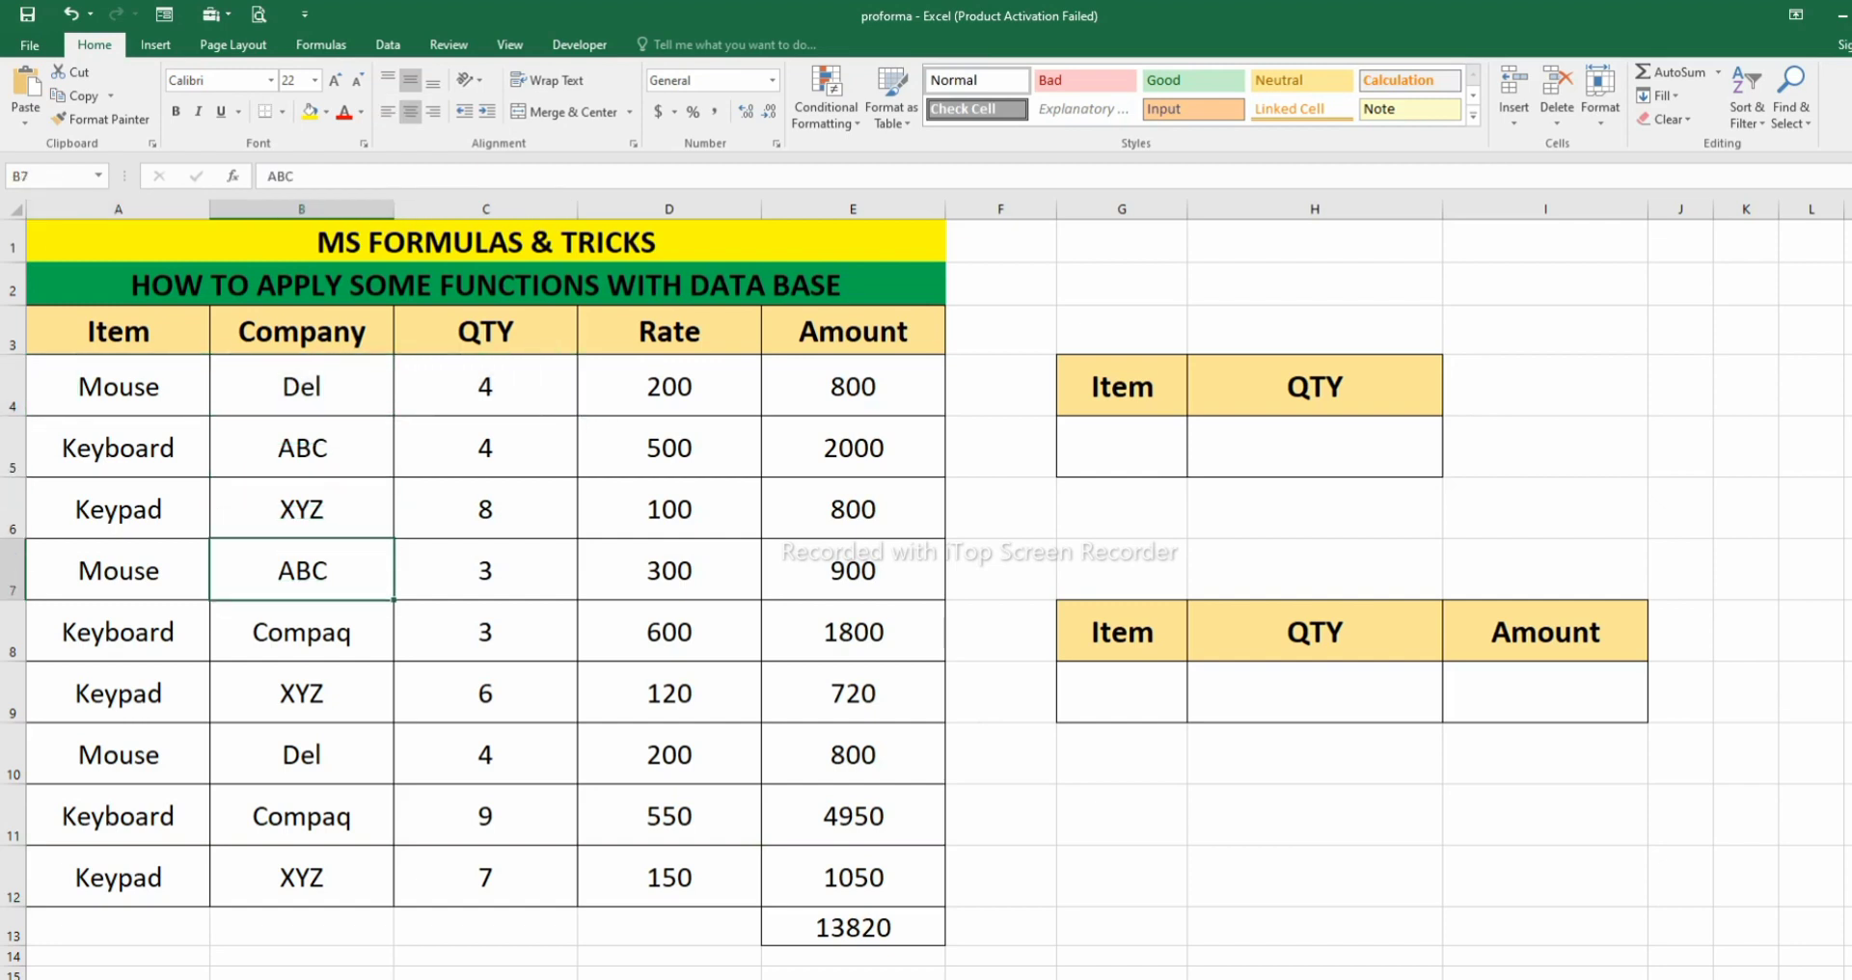
pyautogui.press('Down')
pyautogui.press('Down')
pyautogui.press('Down')
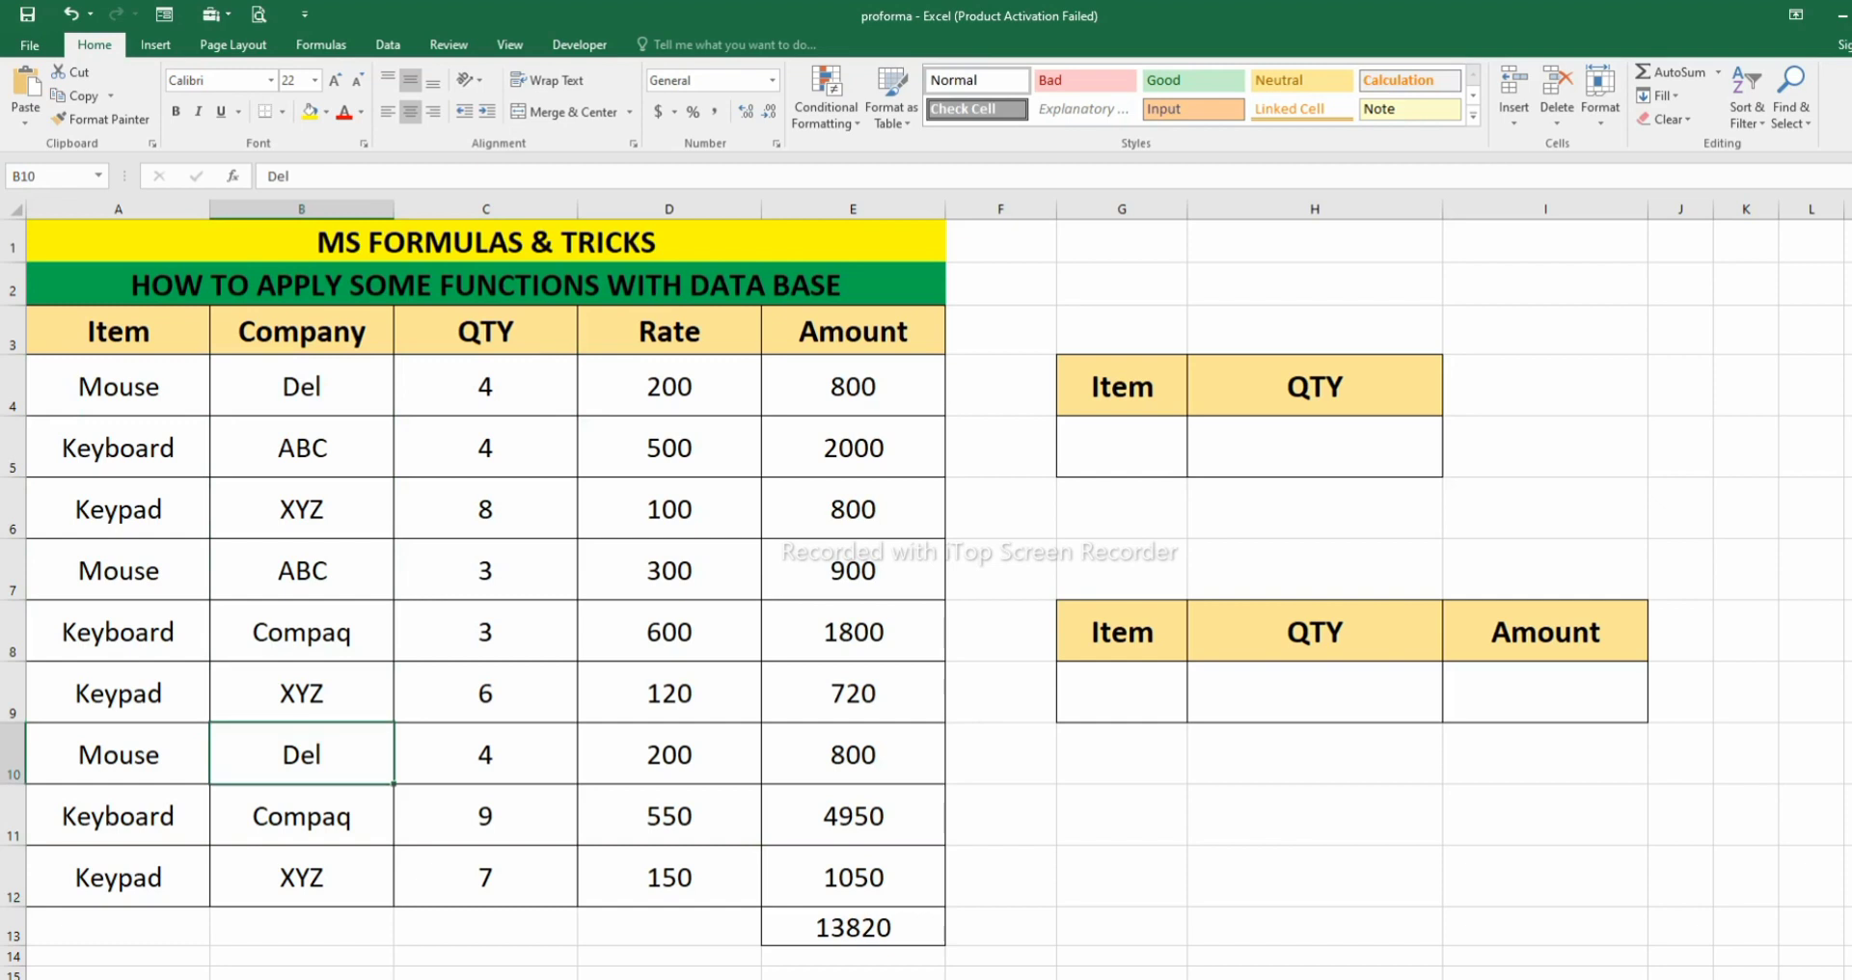
pyautogui.press('Down')
pyautogui.press('Down')
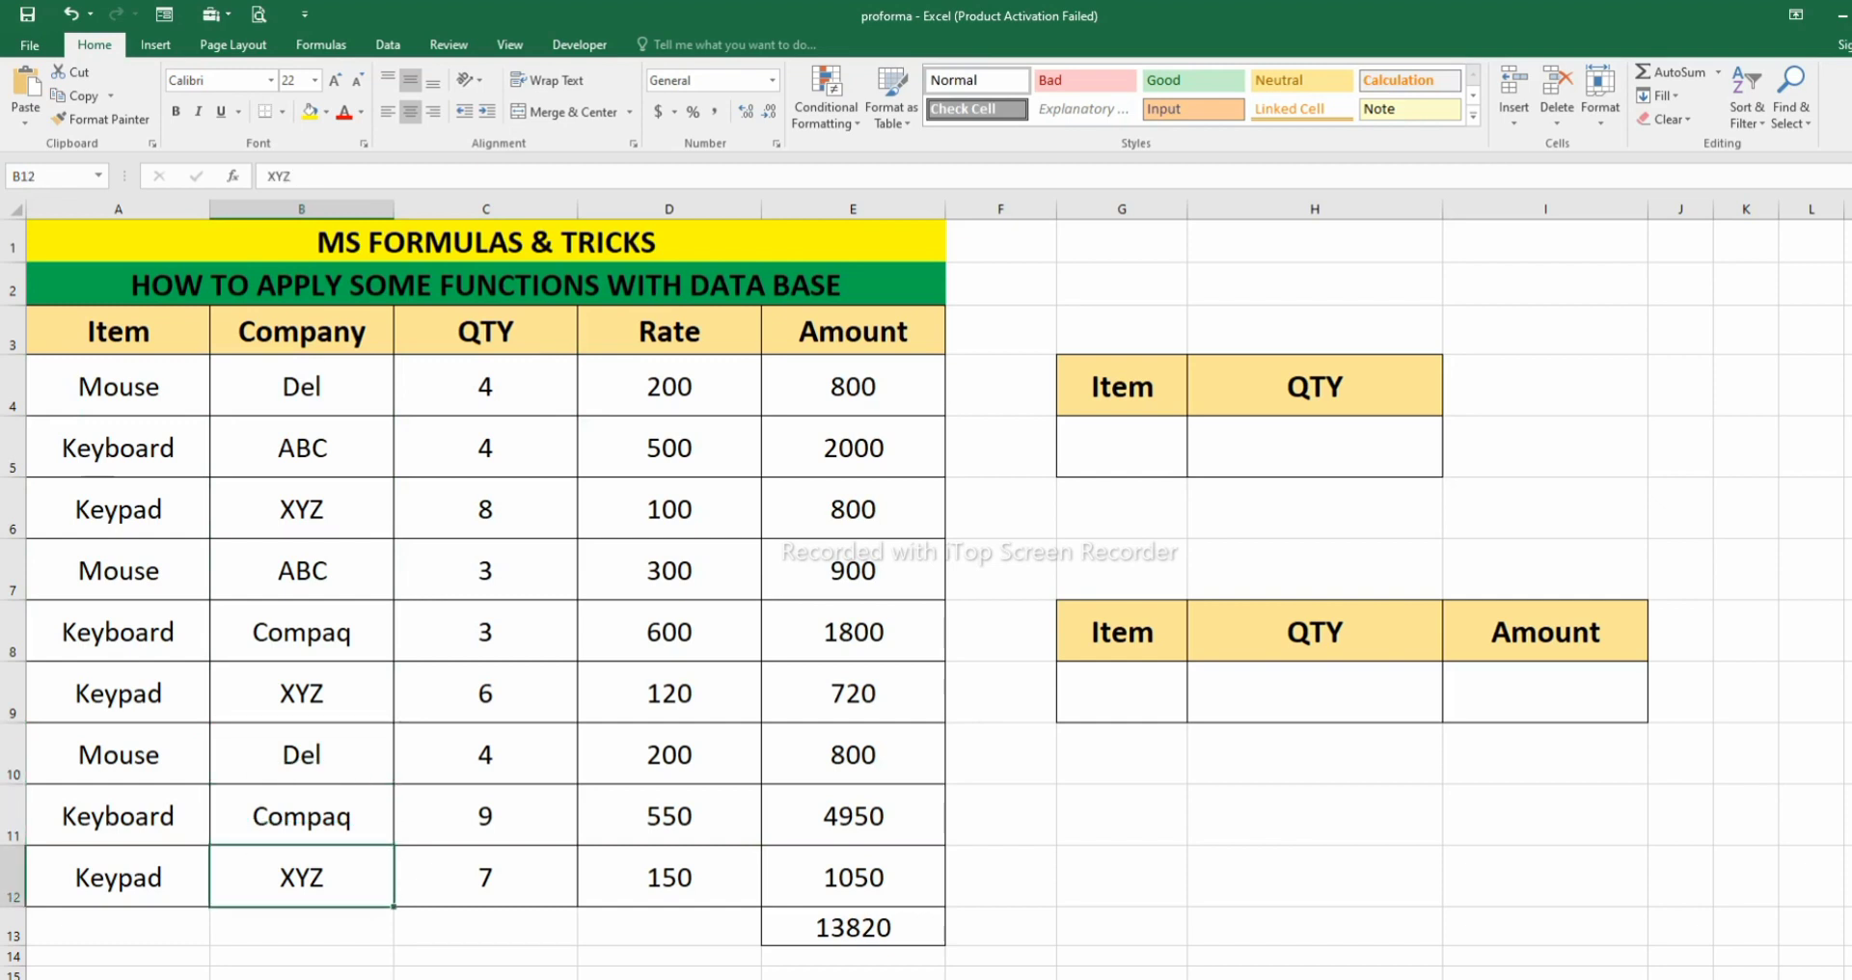
pyautogui.click(486, 570)
# - Enter the formula =DSUM(A3:E12,C3,G4:G5) in cell H5 of the upper lookup table
pyautogui.click(1315, 446)
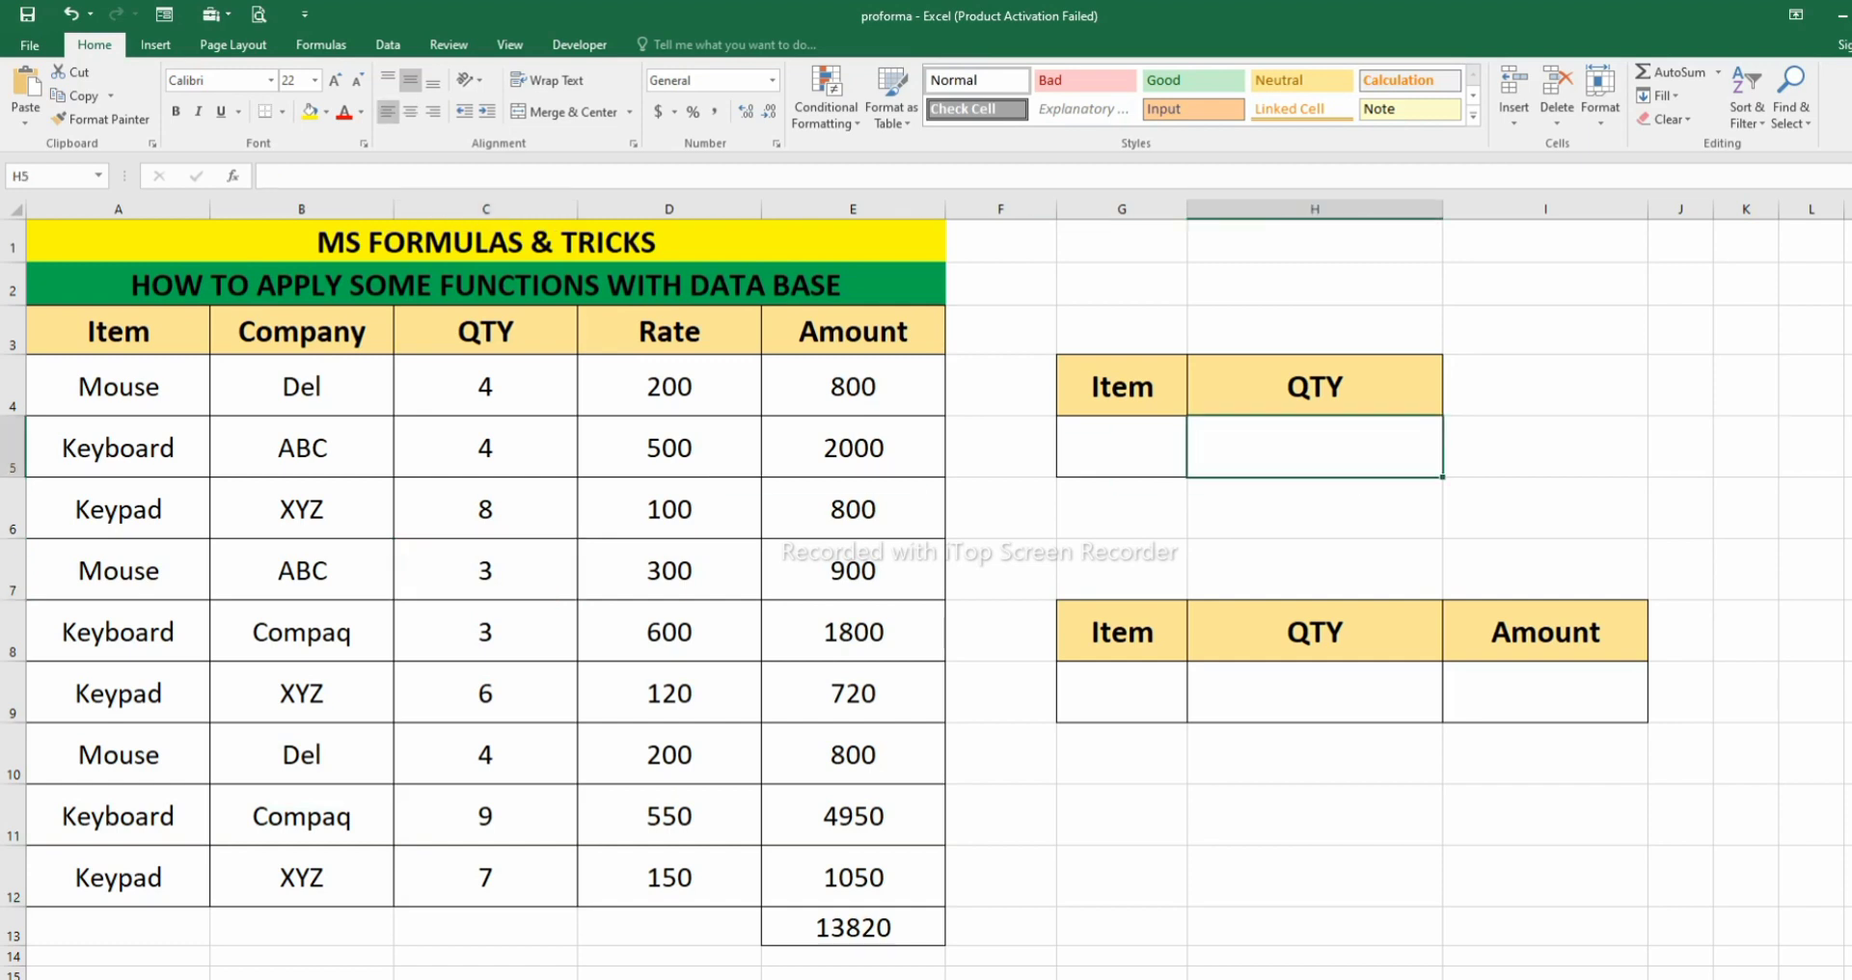
pyautogui.write('=')
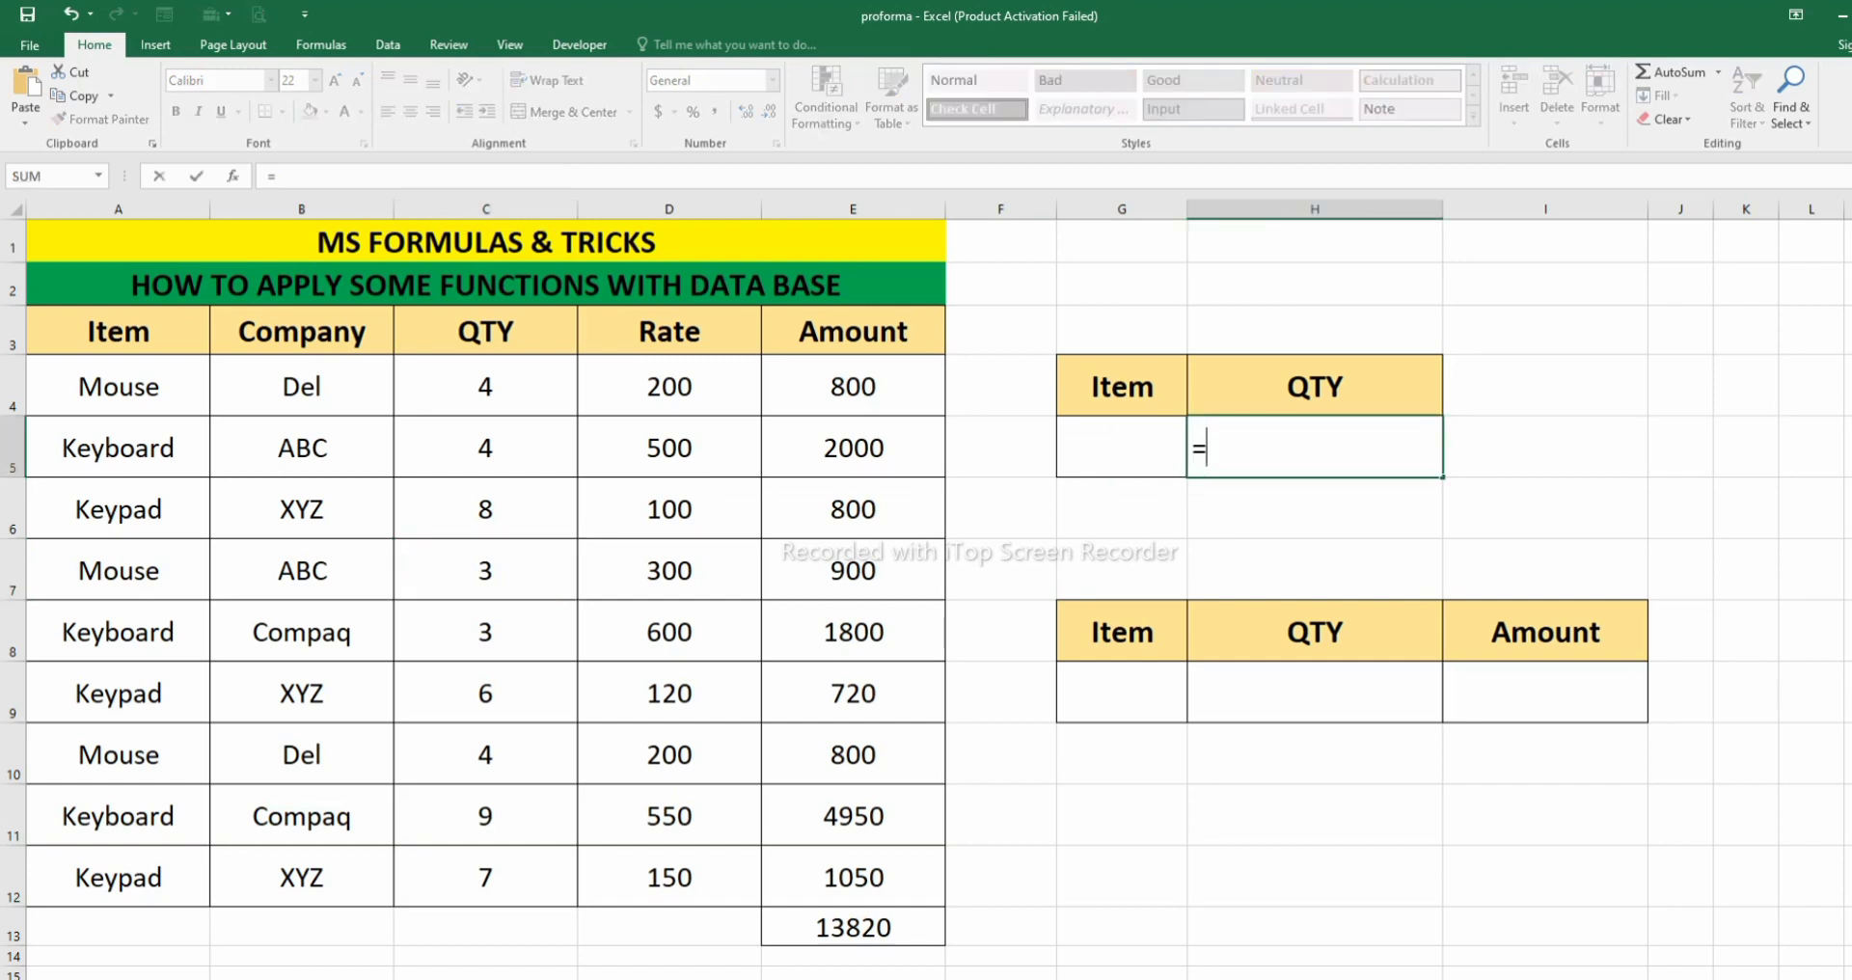
pyautogui.write('dsum')
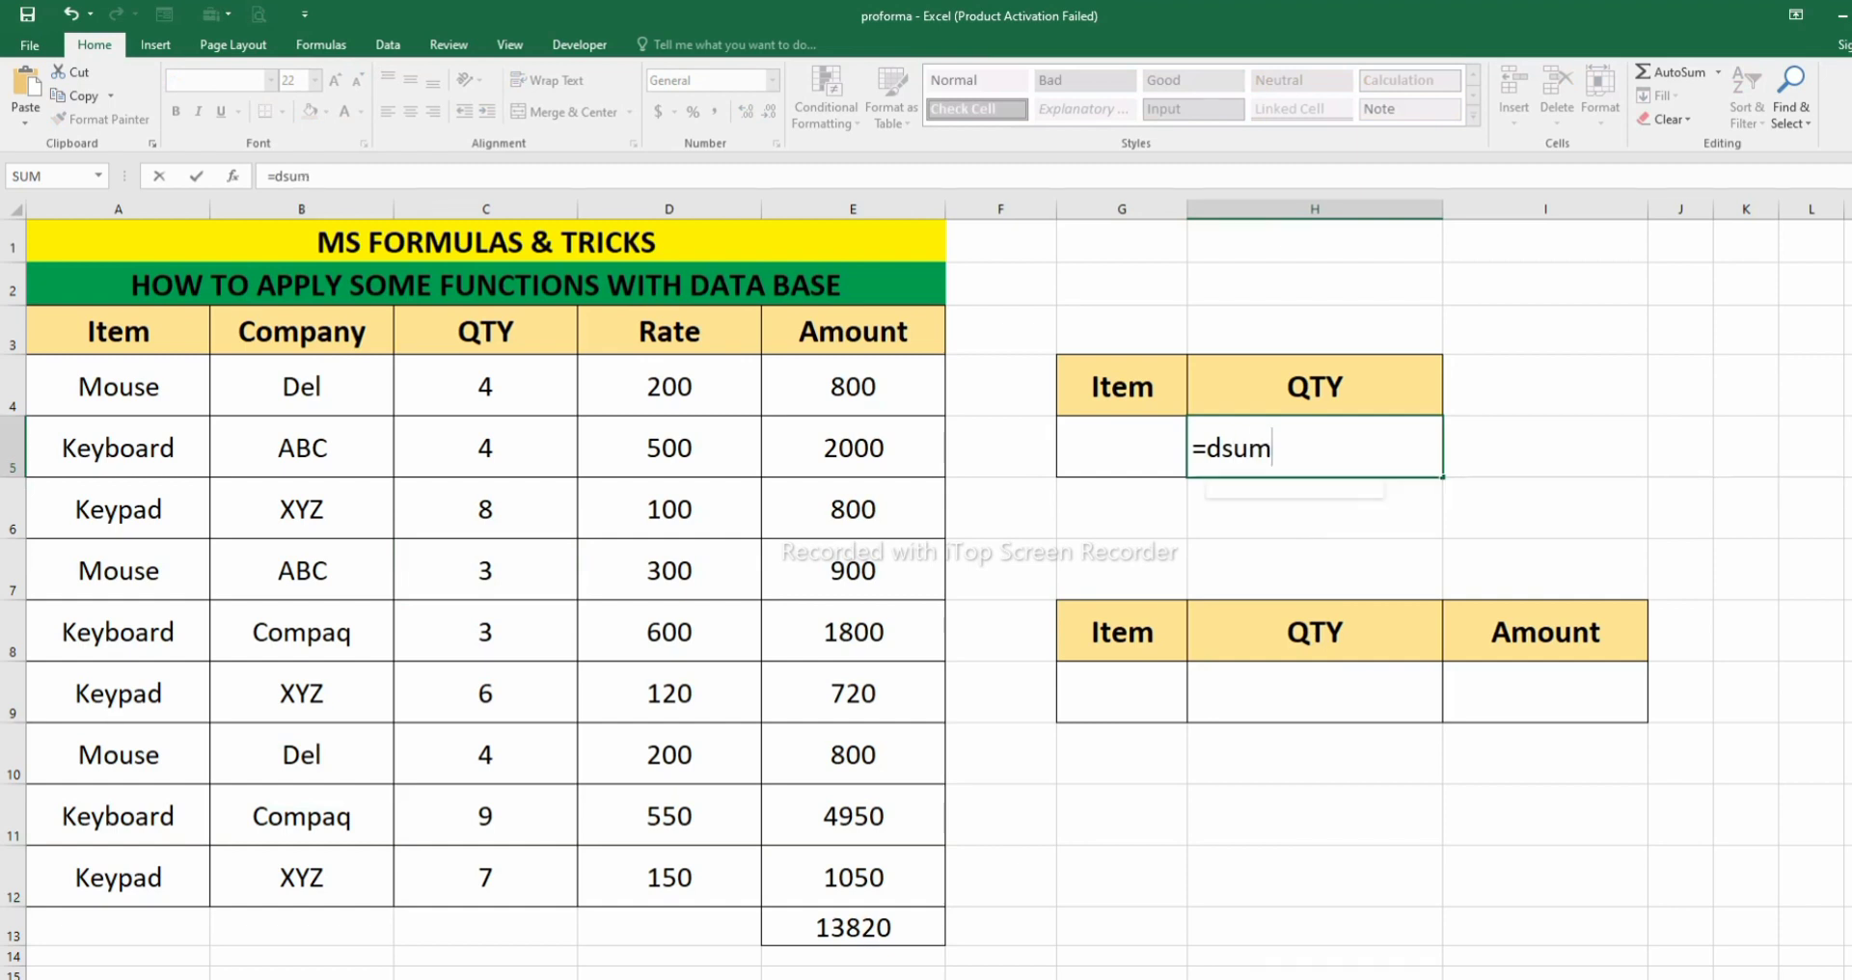
pyautogui.press('Tab')
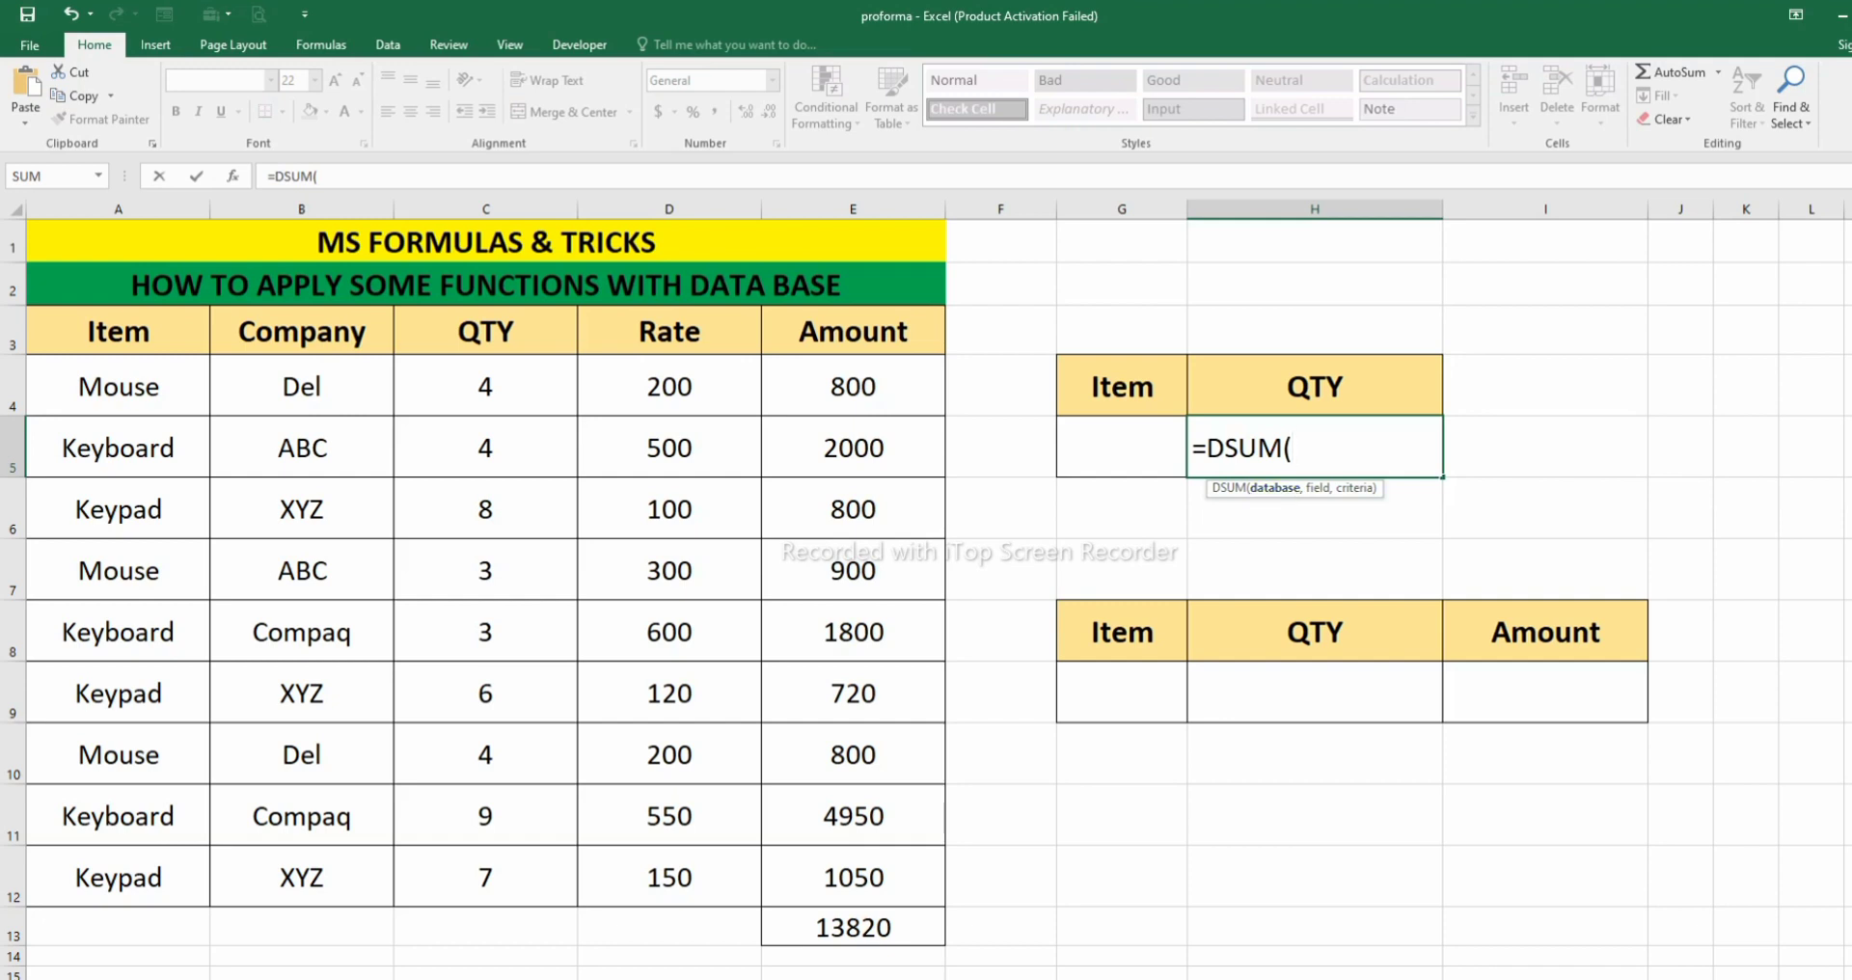
pyautogui.moveTo(118, 331); pyautogui.dragTo(853, 873)
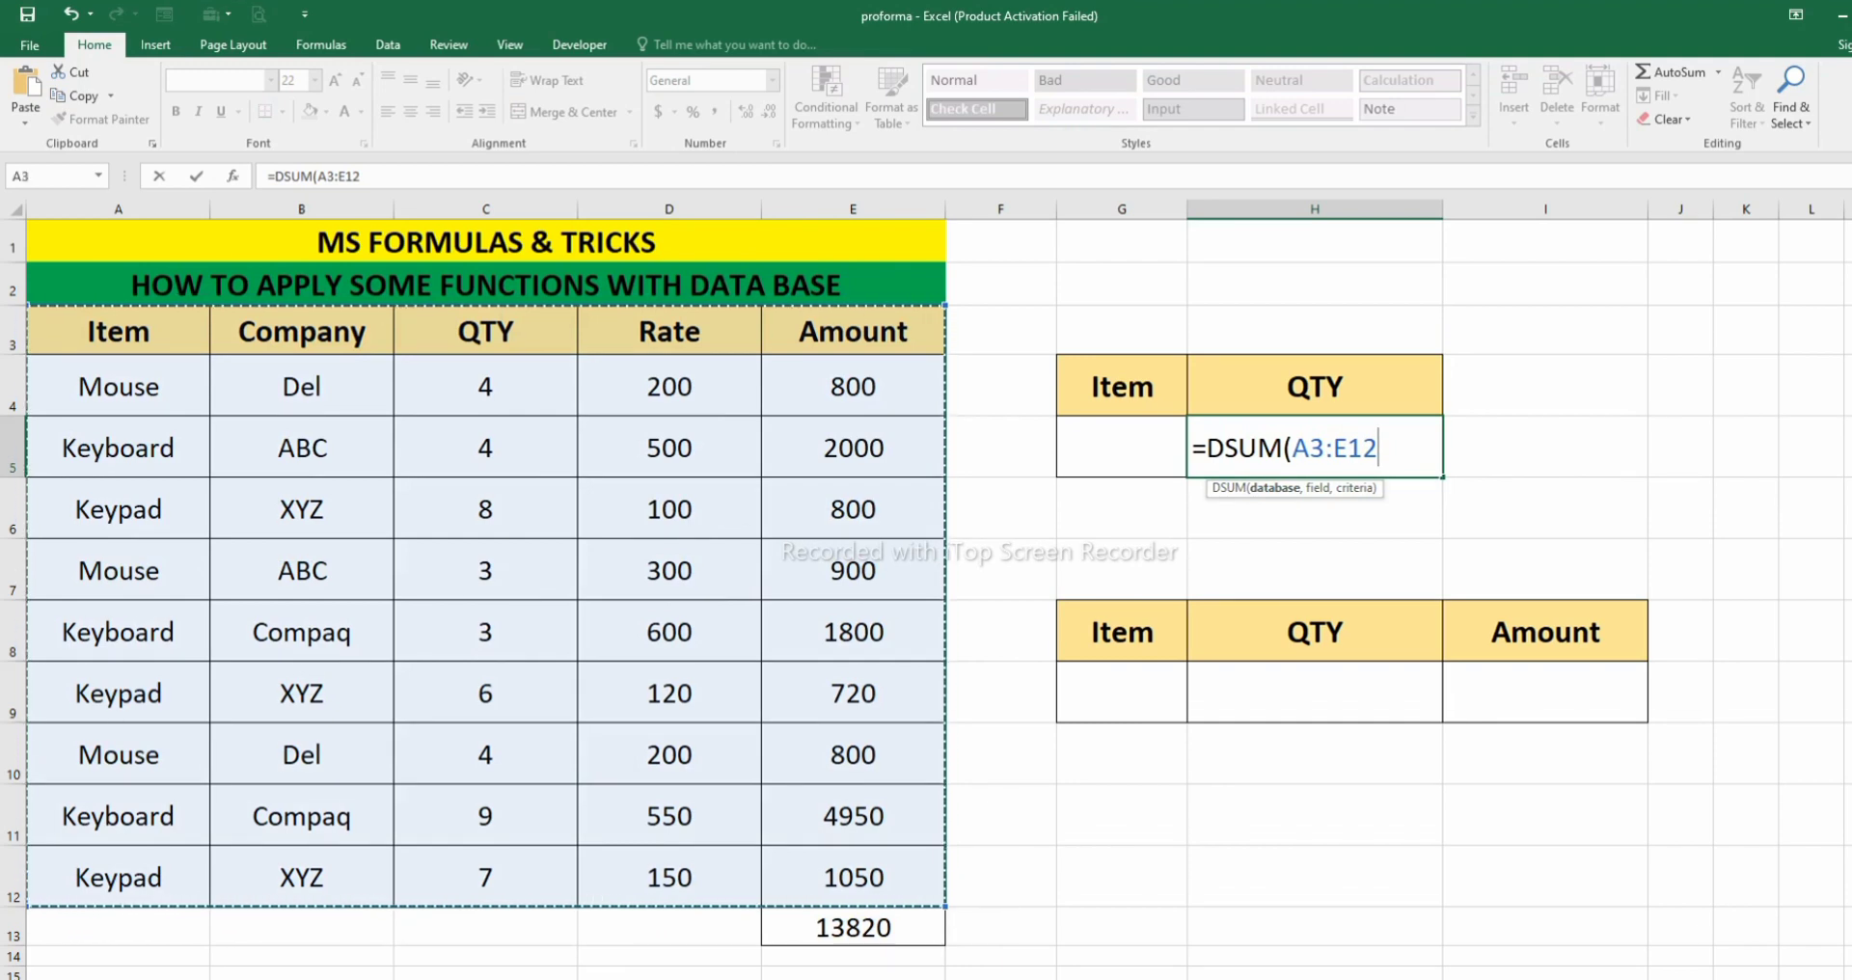
pyautogui.write(',')
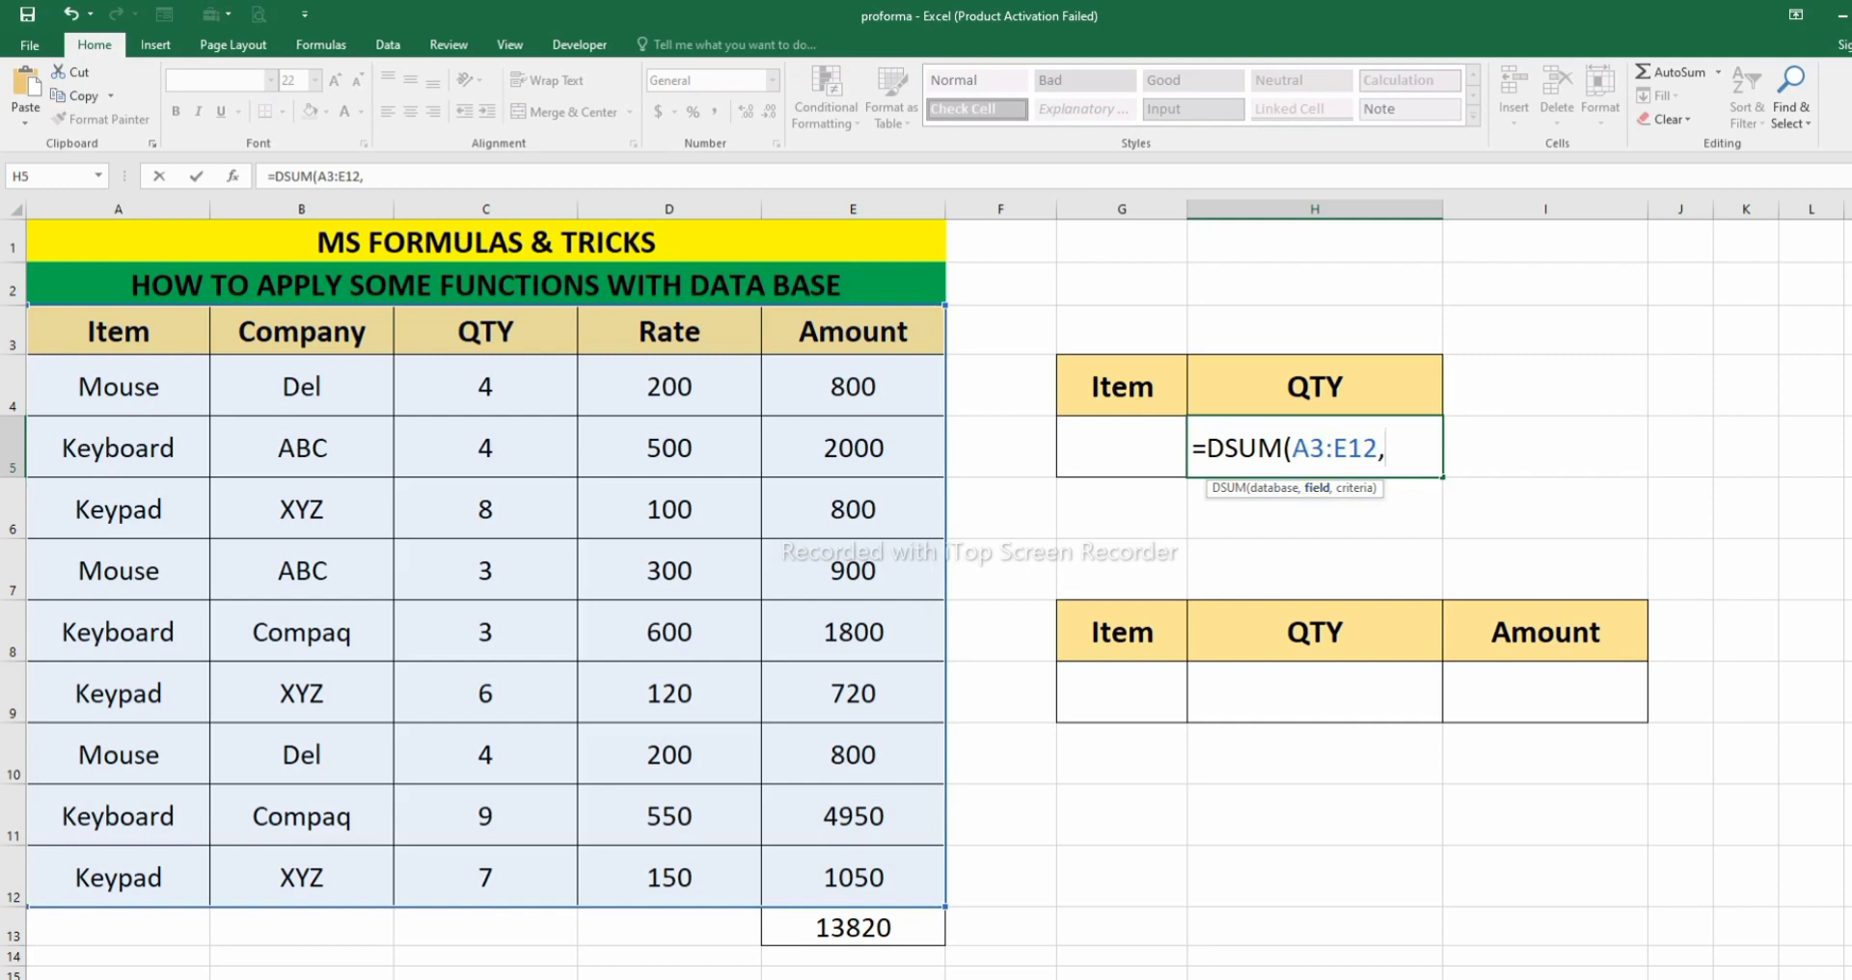
pyautogui.click(485, 331)
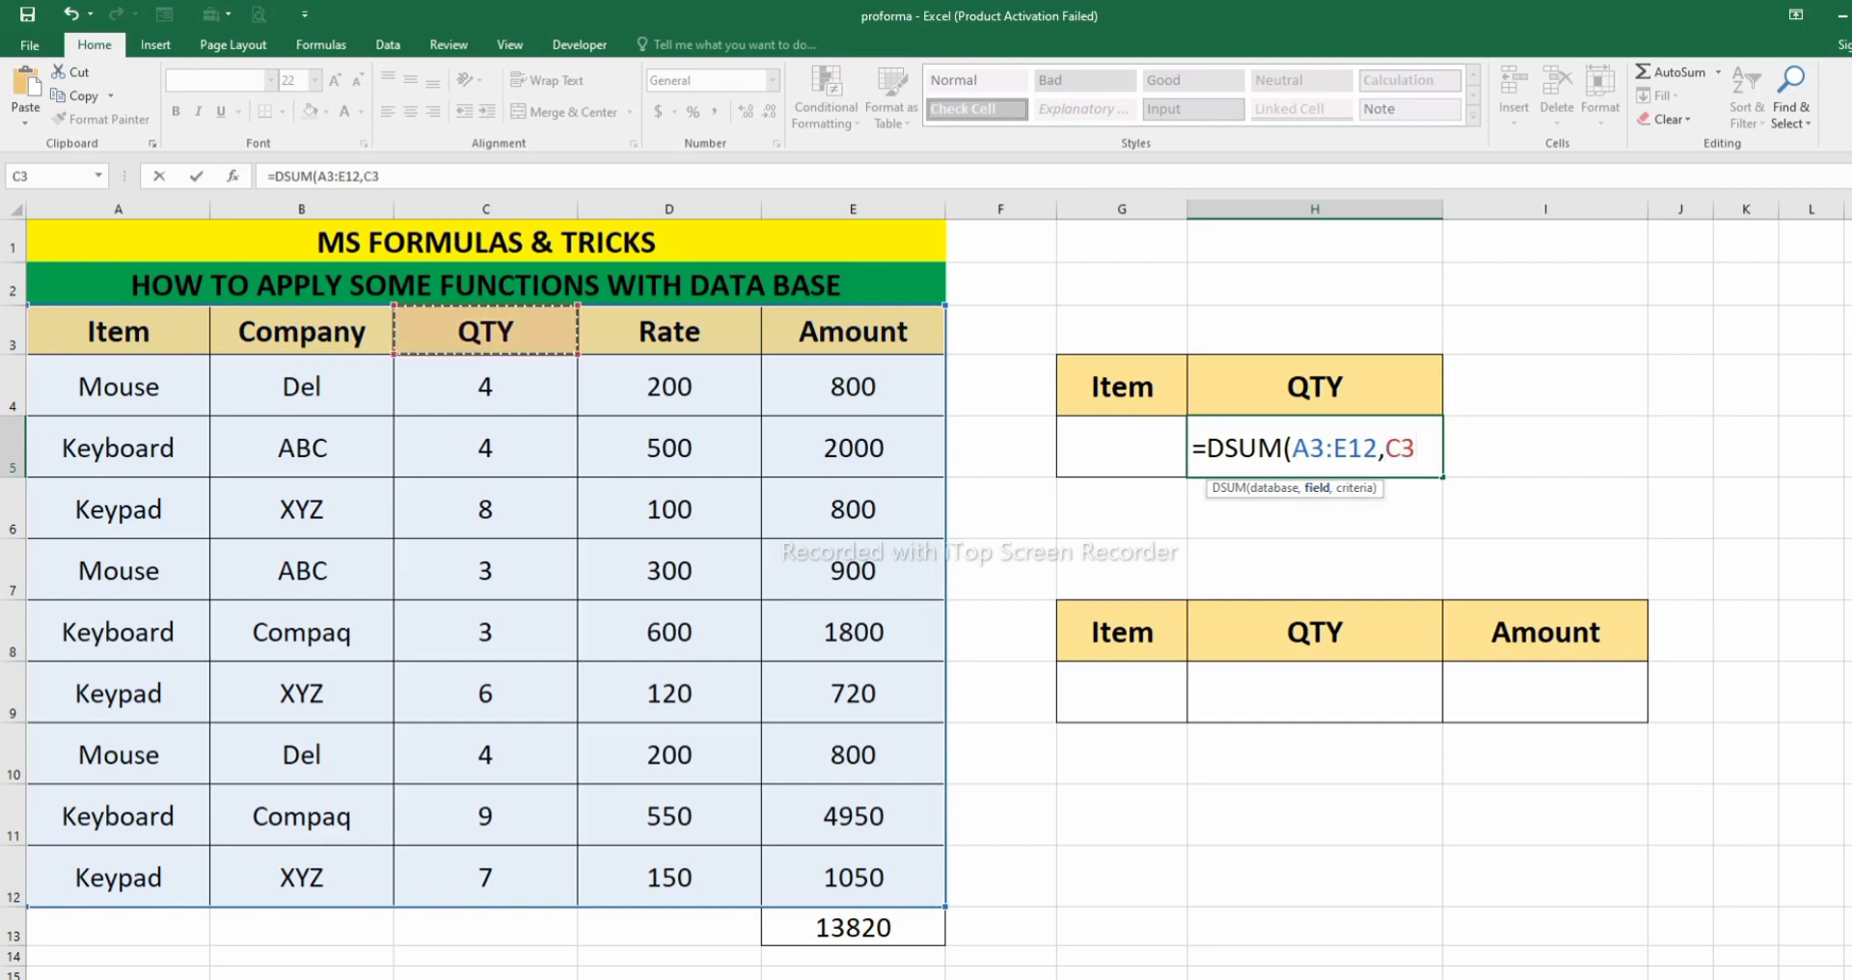
pyautogui.write(',')
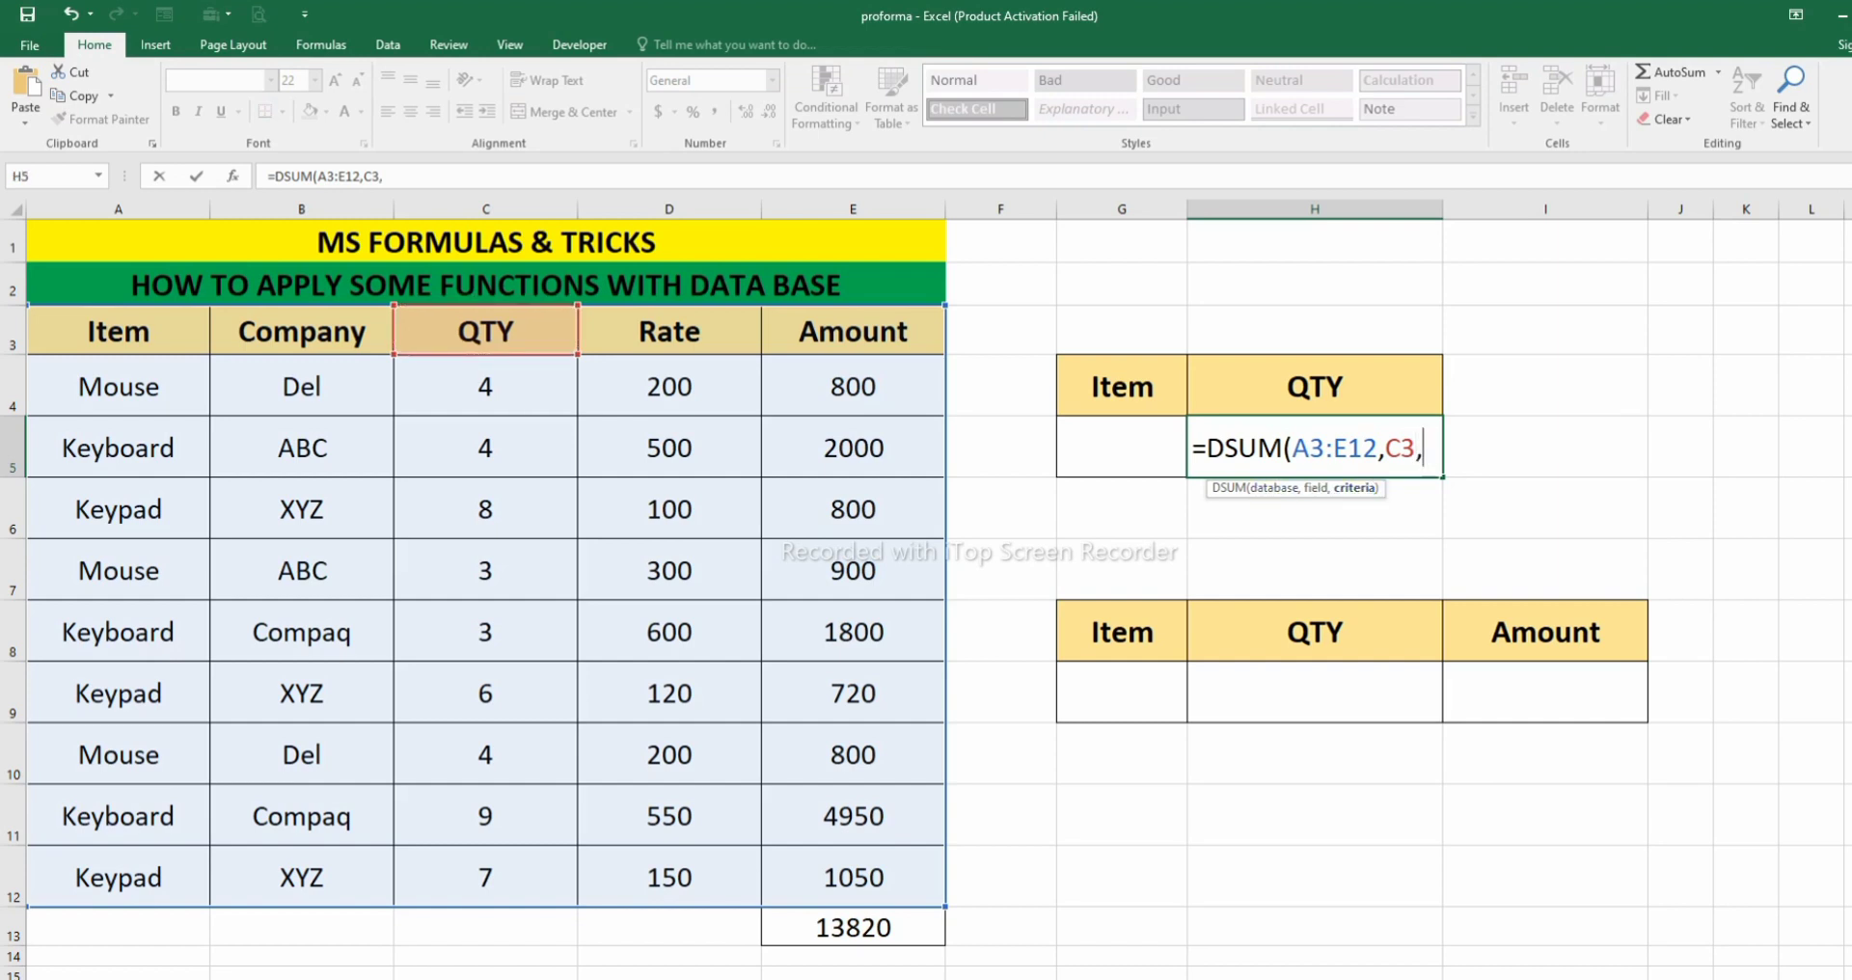
pyautogui.moveTo(1122, 388); pyautogui.dragTo(1122, 448)
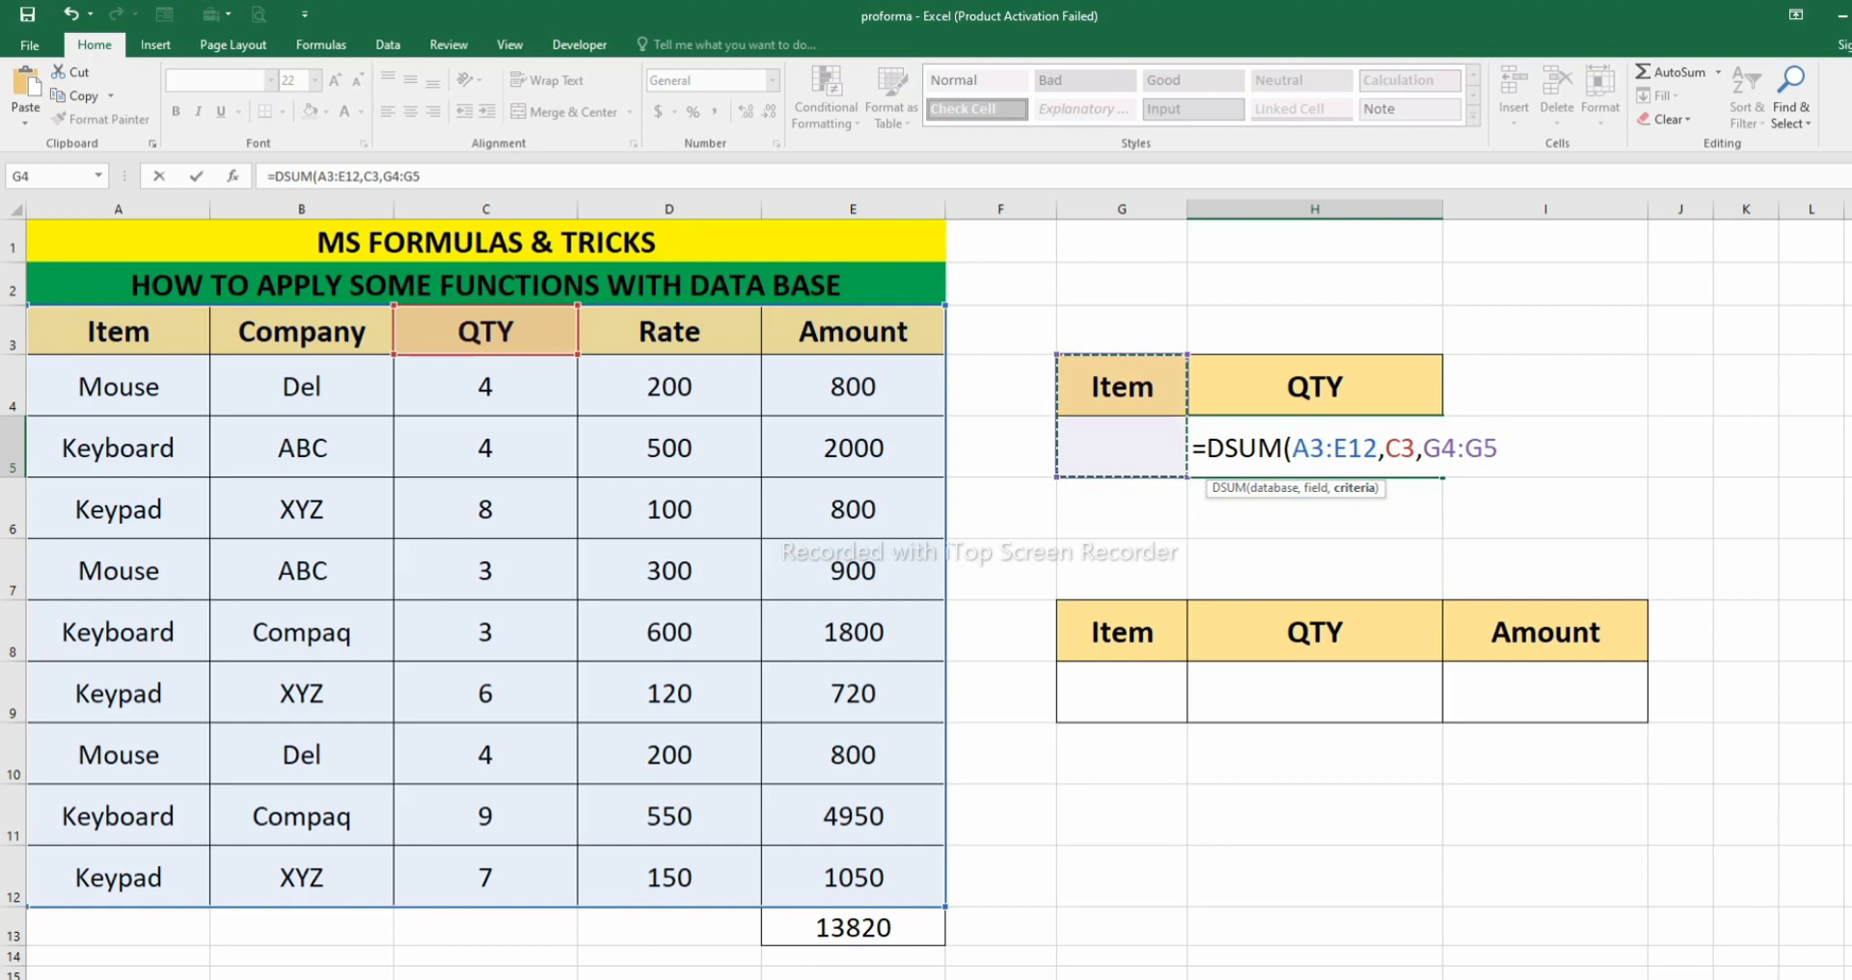
pyautogui.write(')')
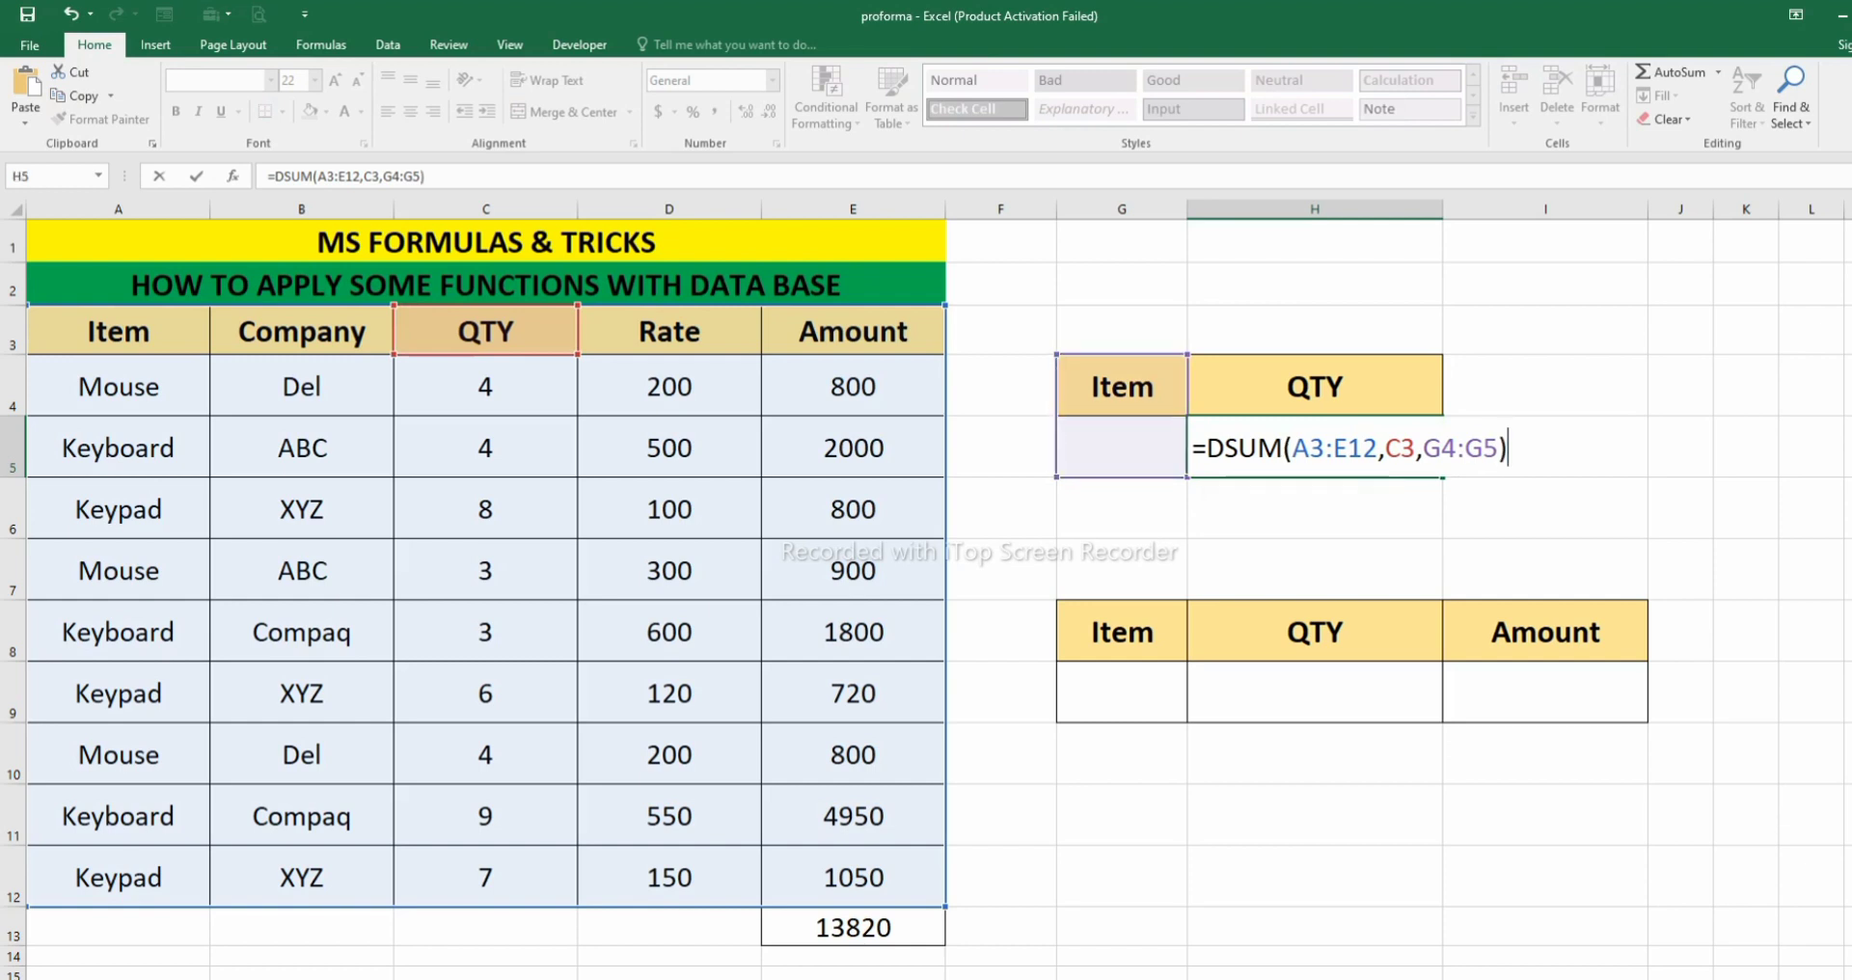
pyautogui.press('Return')
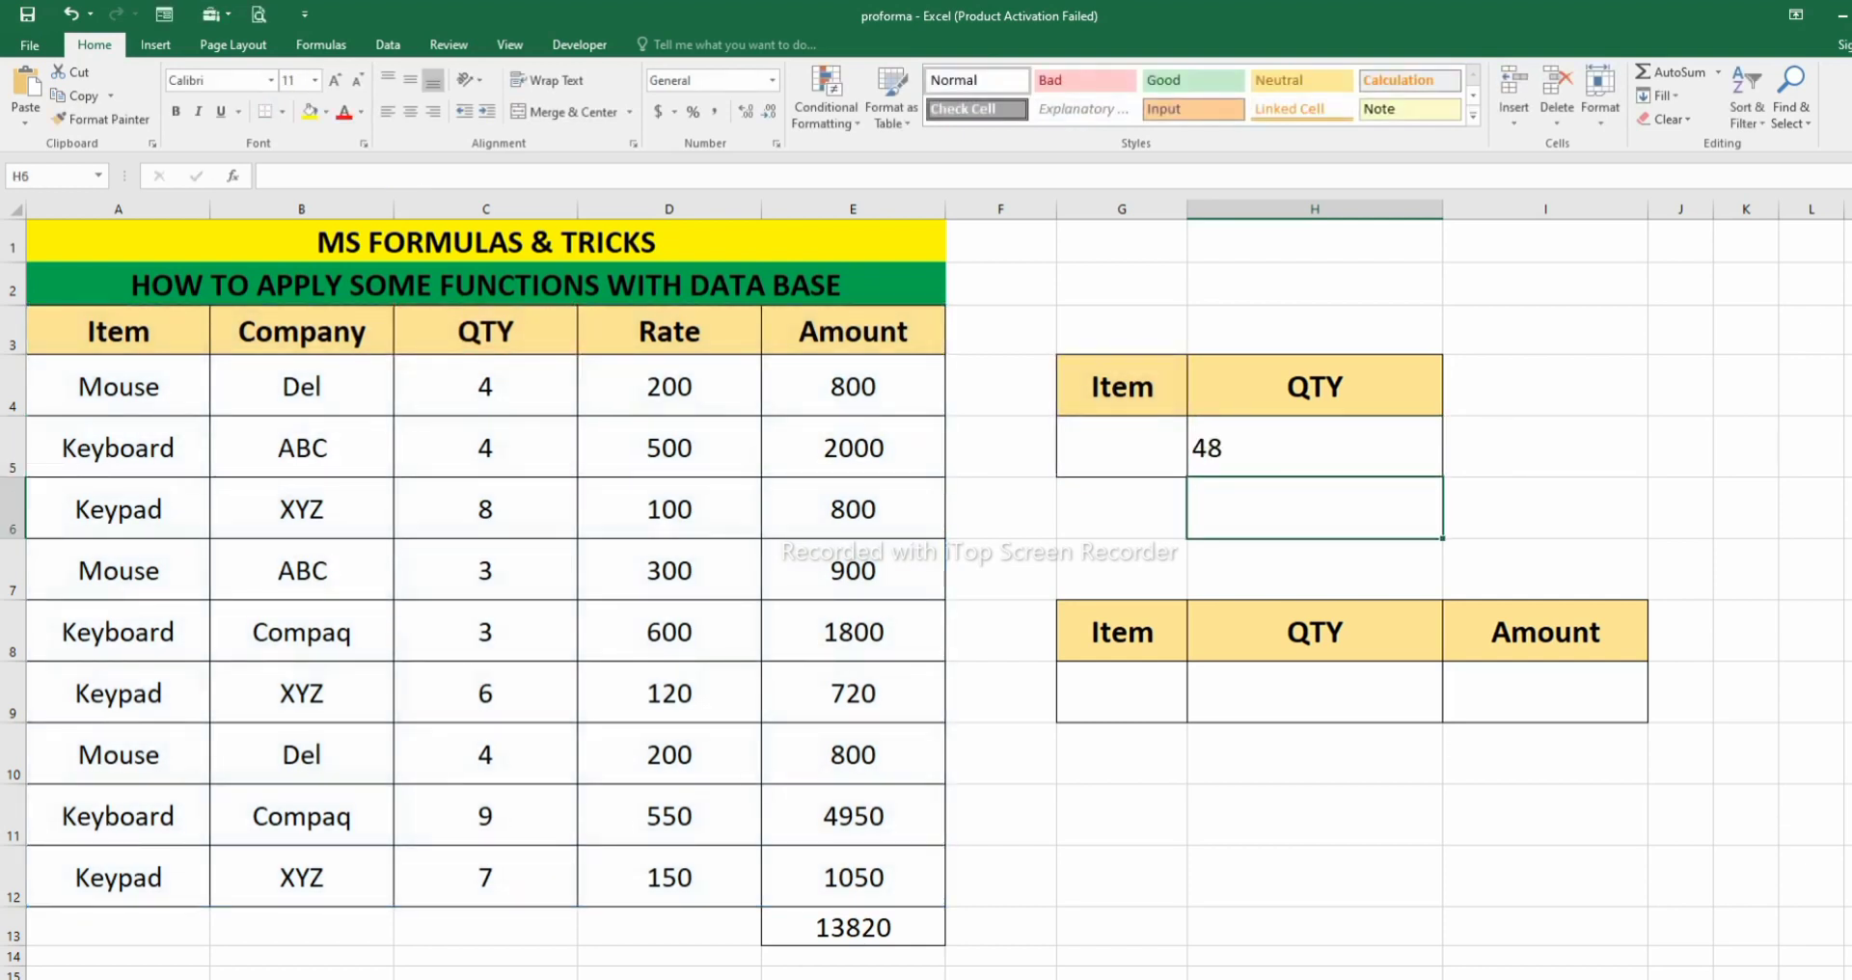
# - Enter Mouse as the item criterion in G5 and check the DSUM result against the Mouse rows' quantities in column C
pyautogui.click(1315, 448)
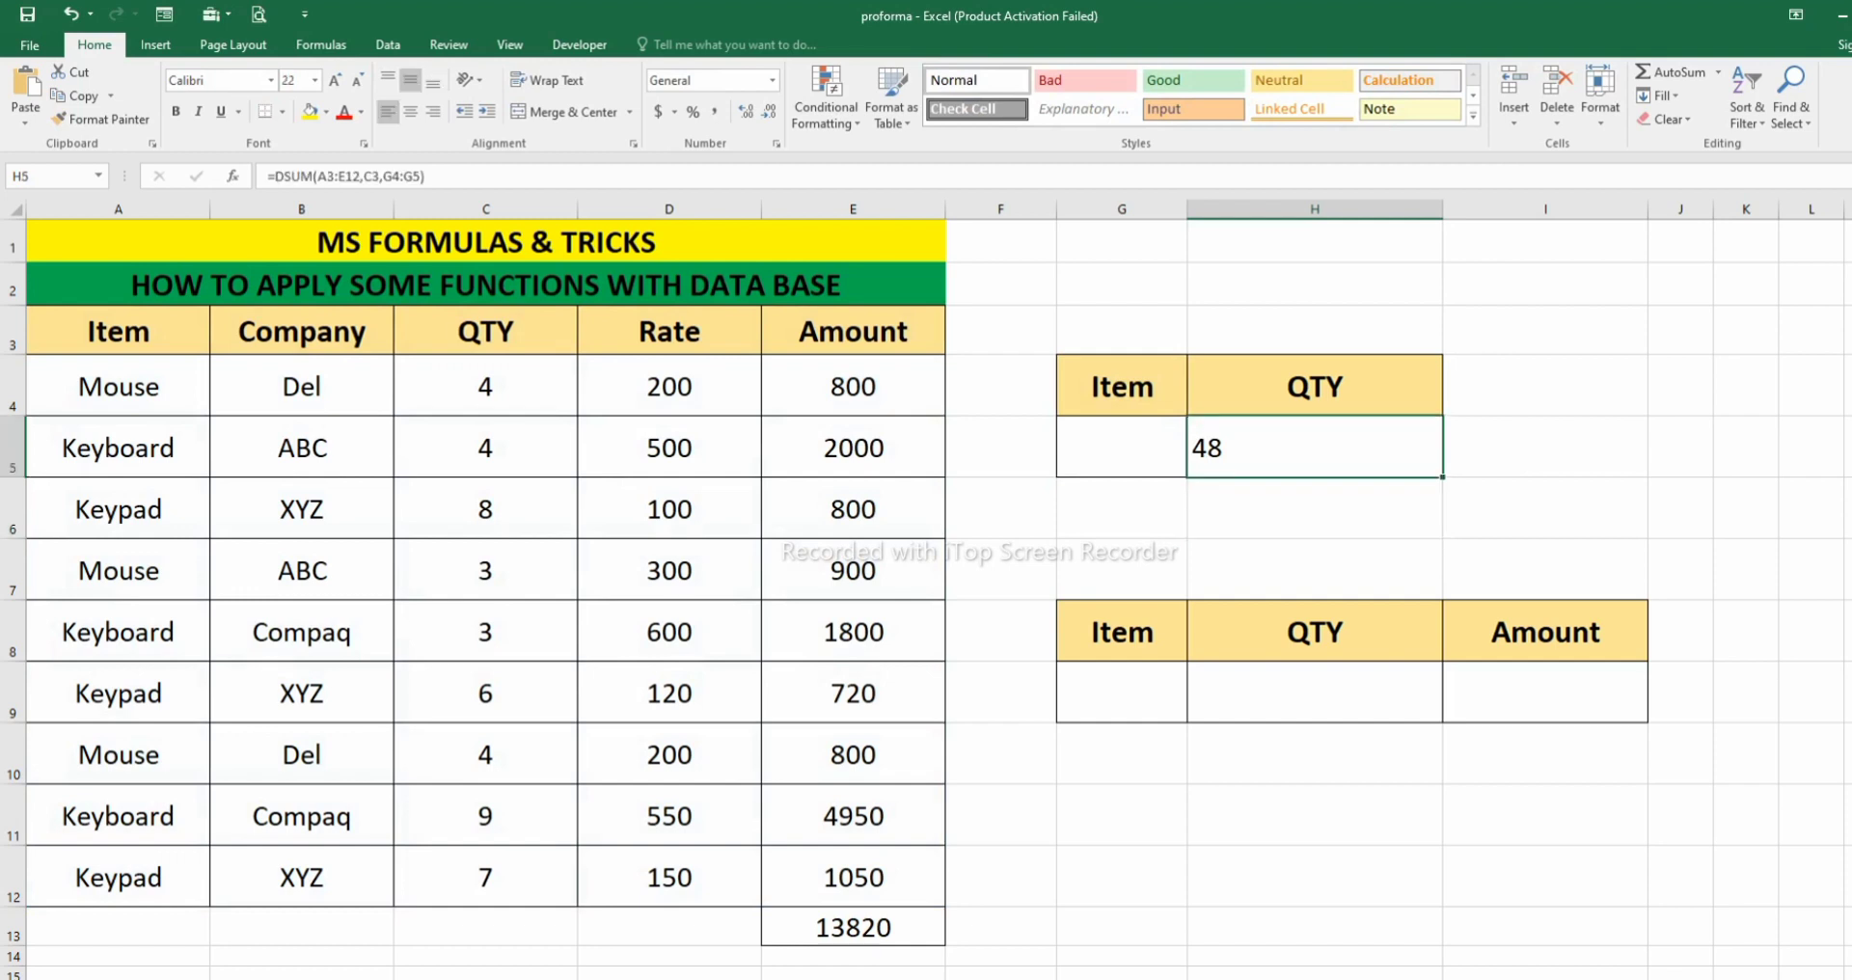
pyautogui.moveTo(485, 387); pyautogui.dragTo(485, 878)
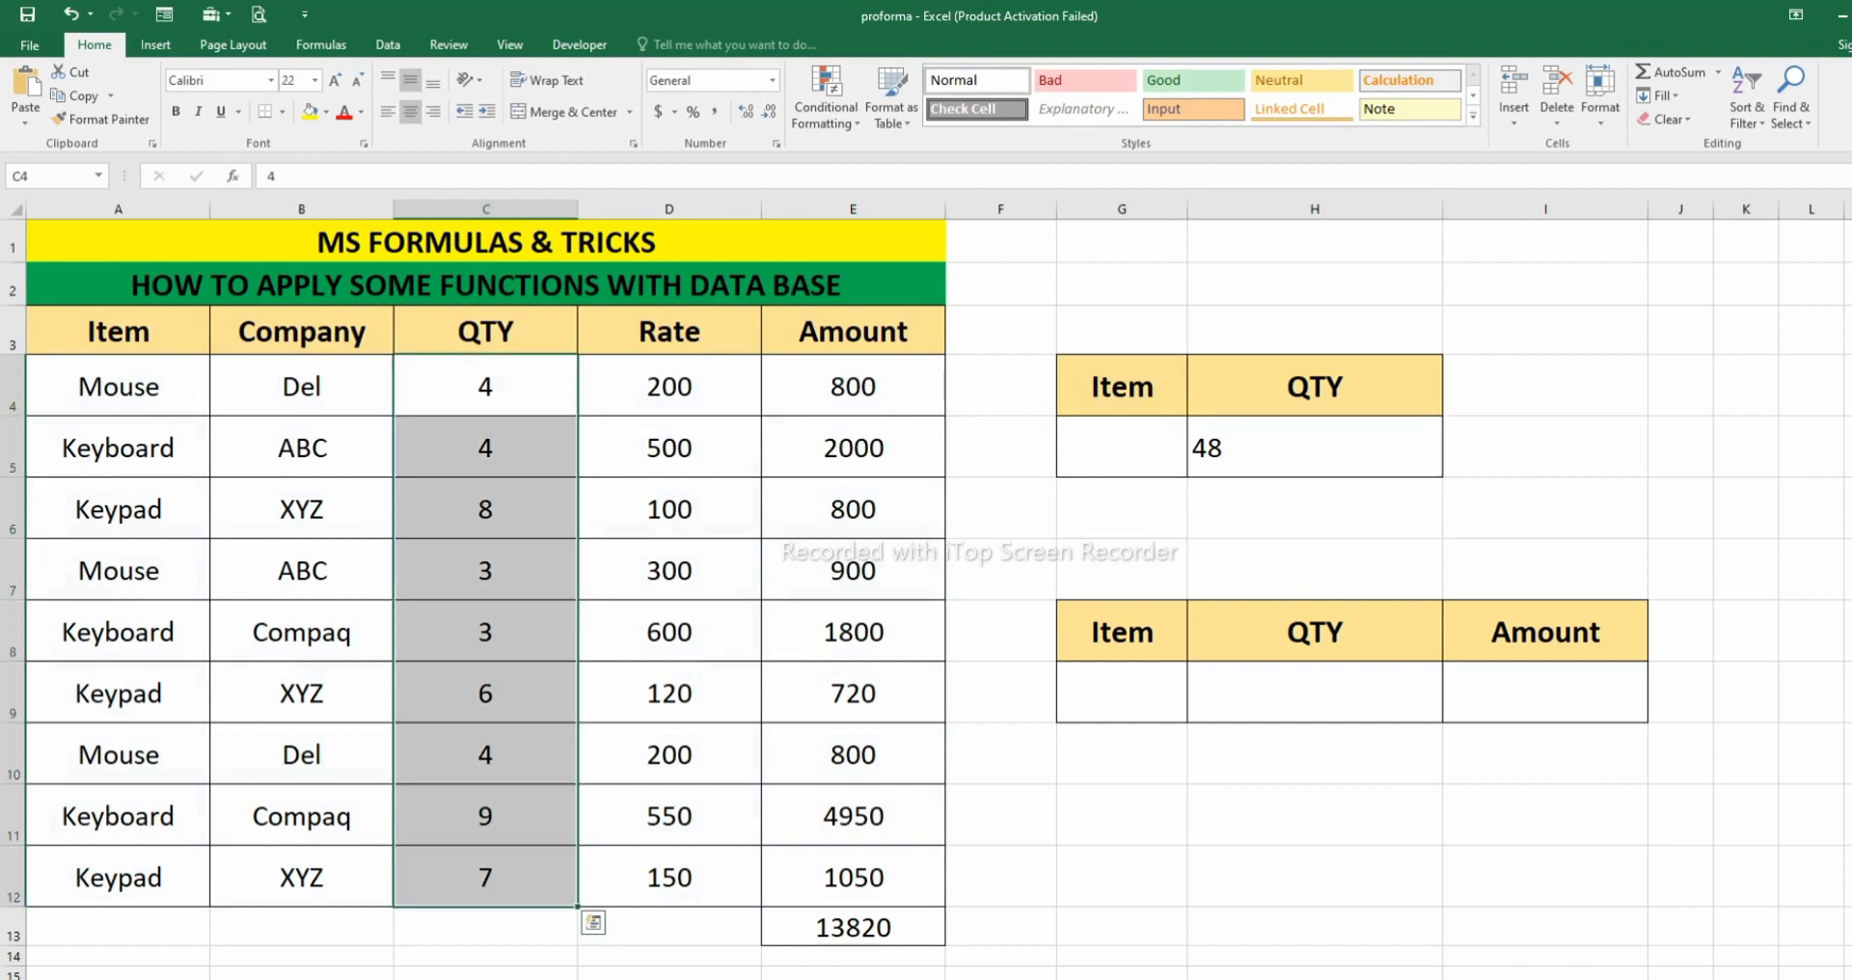
pyautogui.click(485, 754)
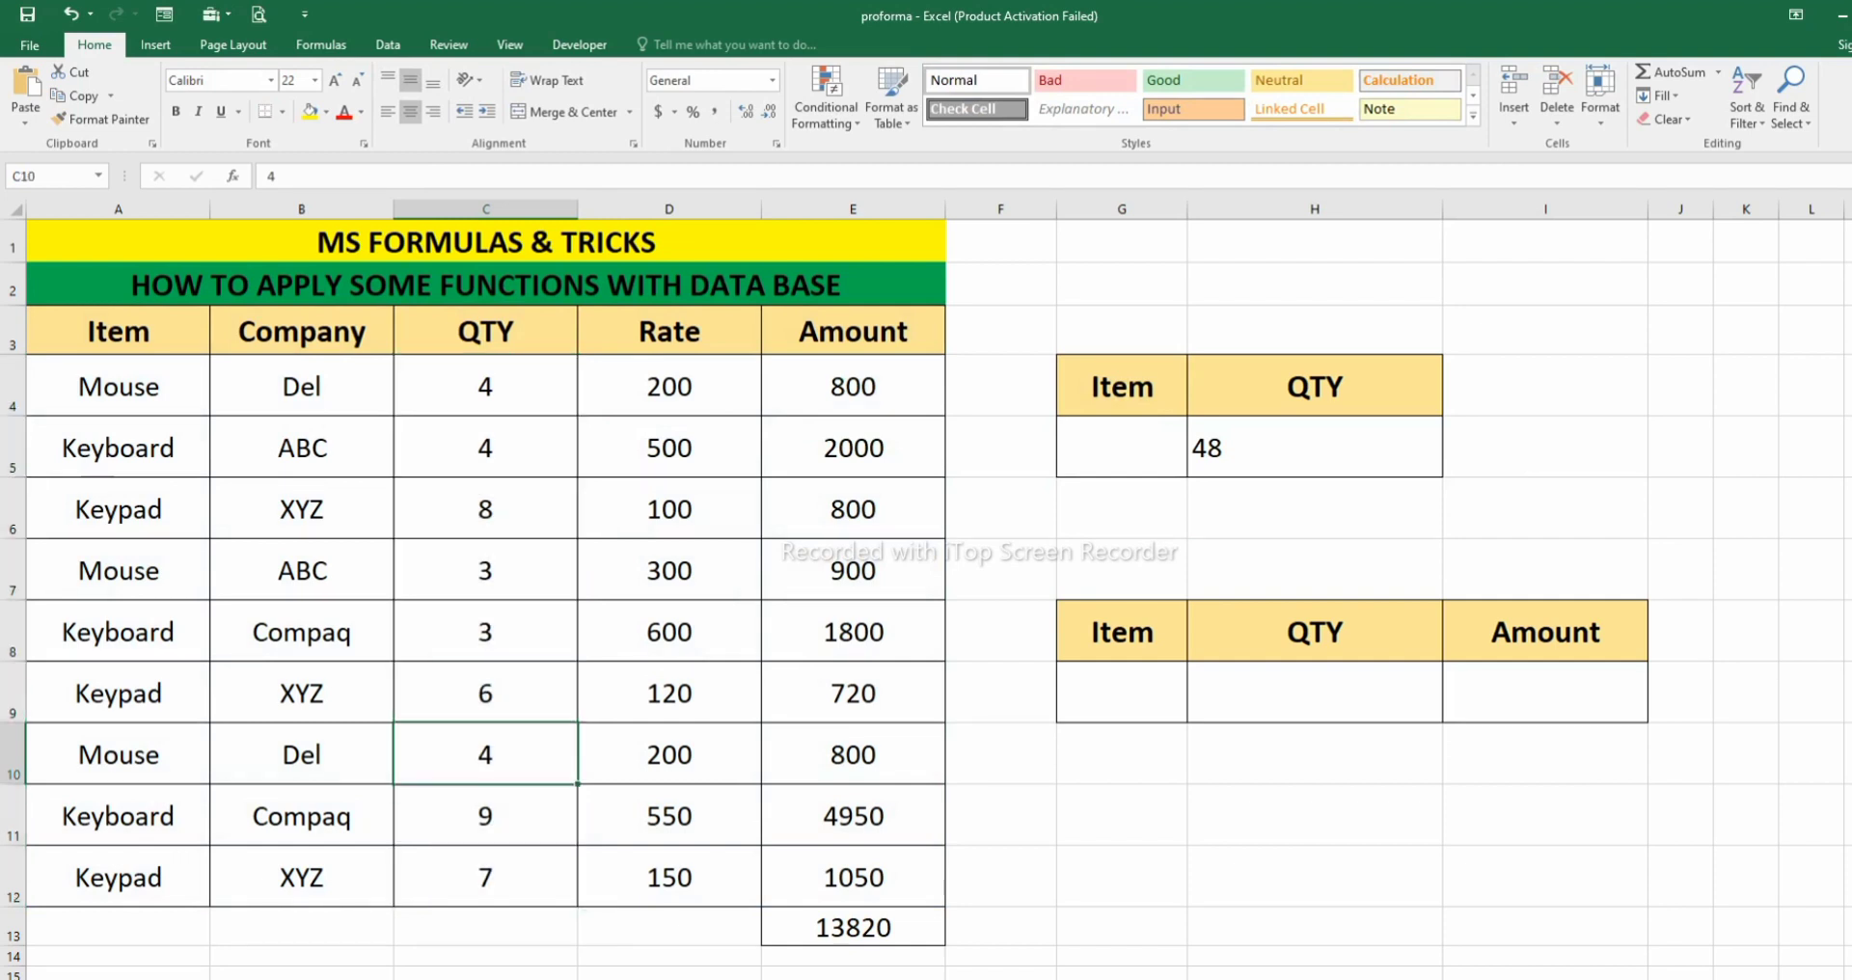
pyautogui.click(1122, 448)
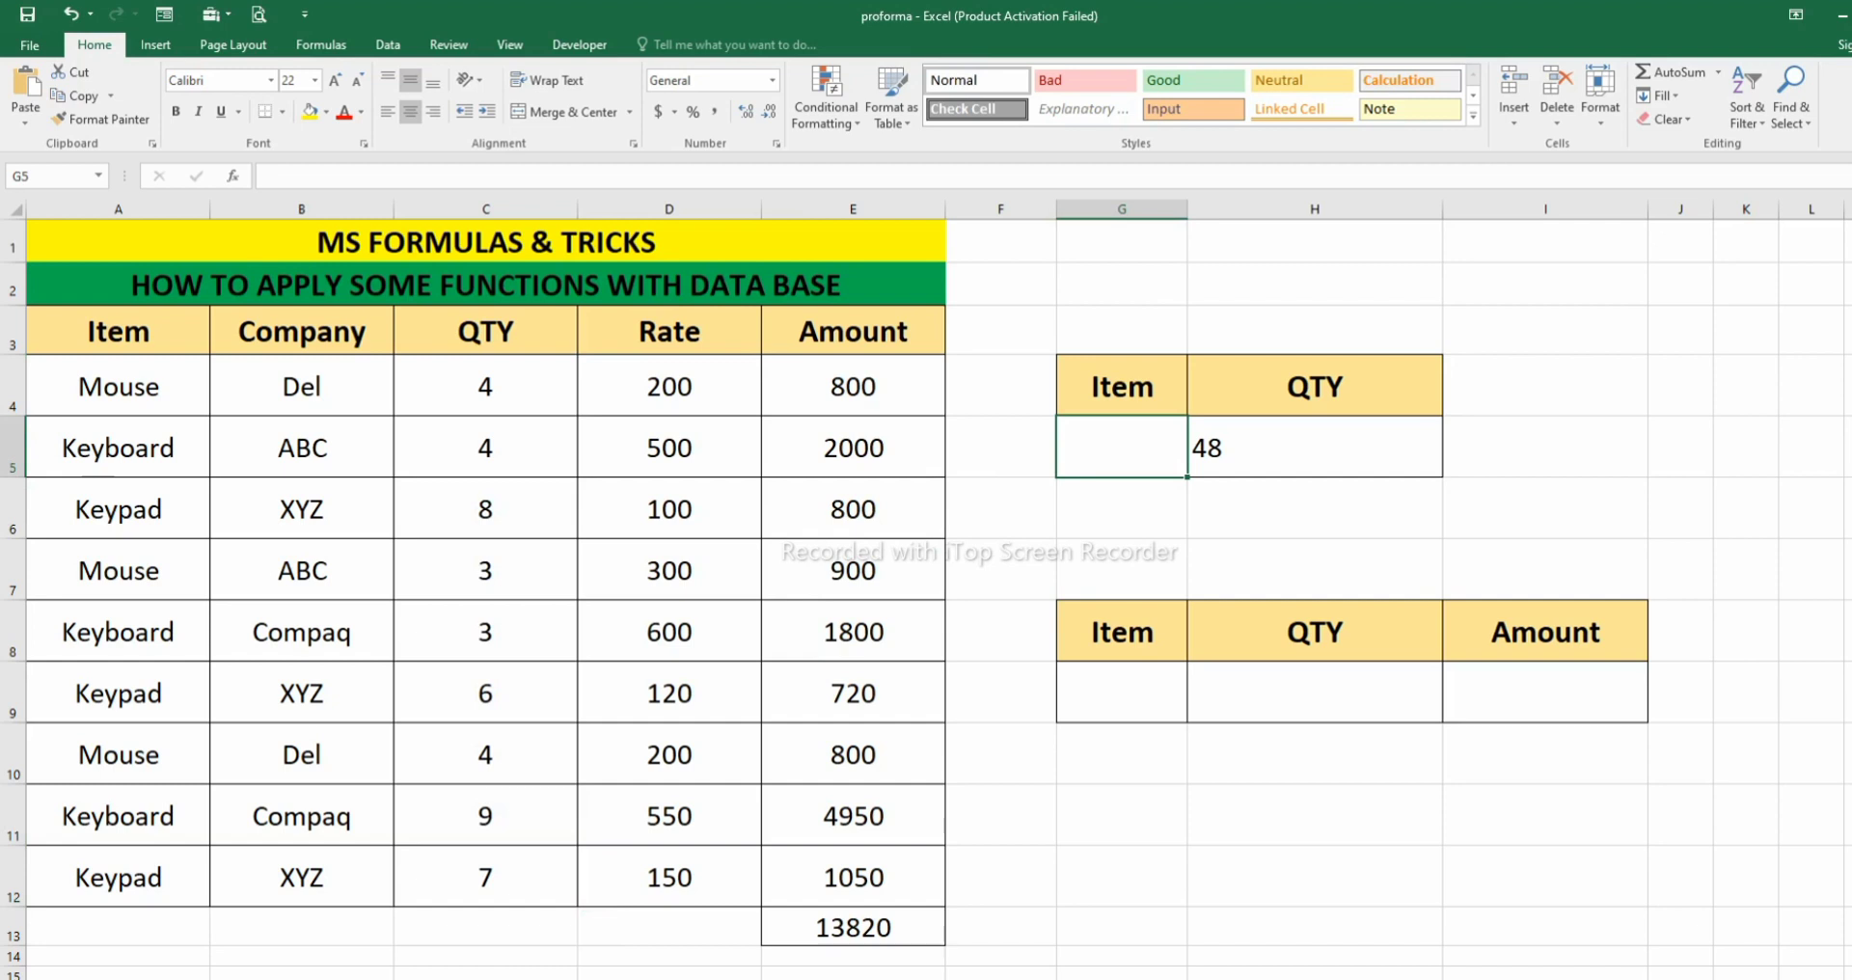
pyautogui.write('Mouse')
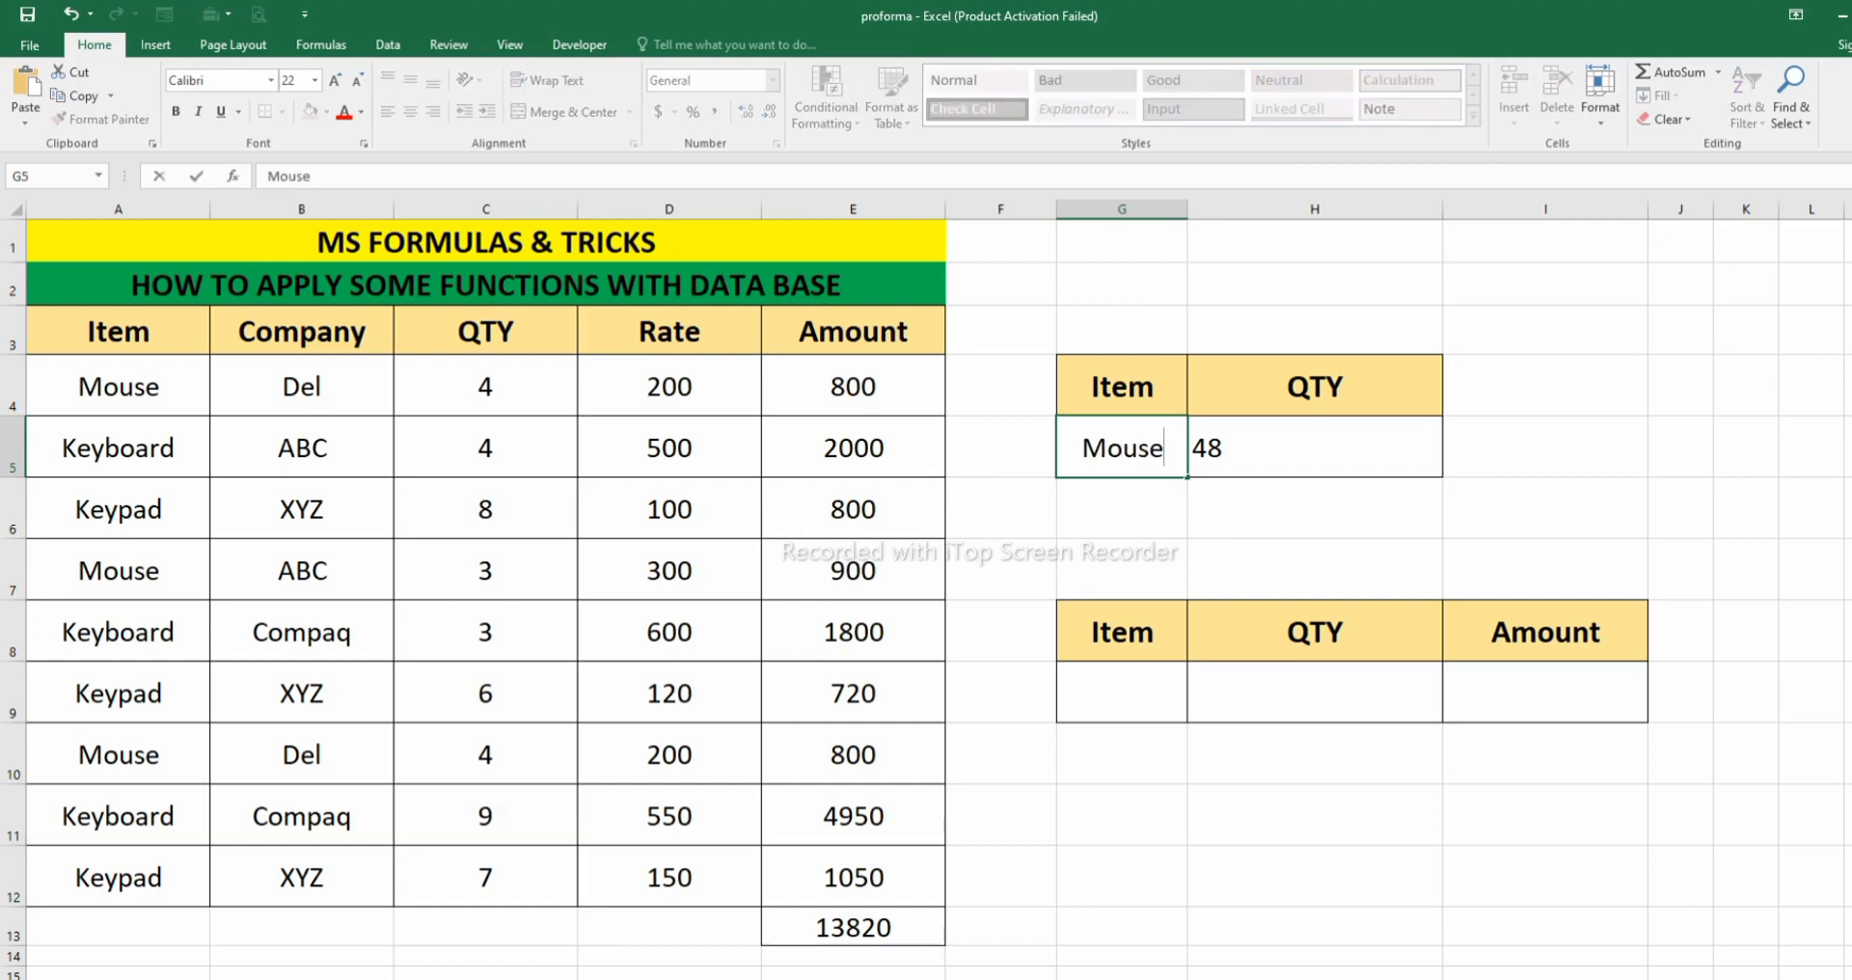
pyautogui.press('Return')
pyautogui.click(1315, 447)
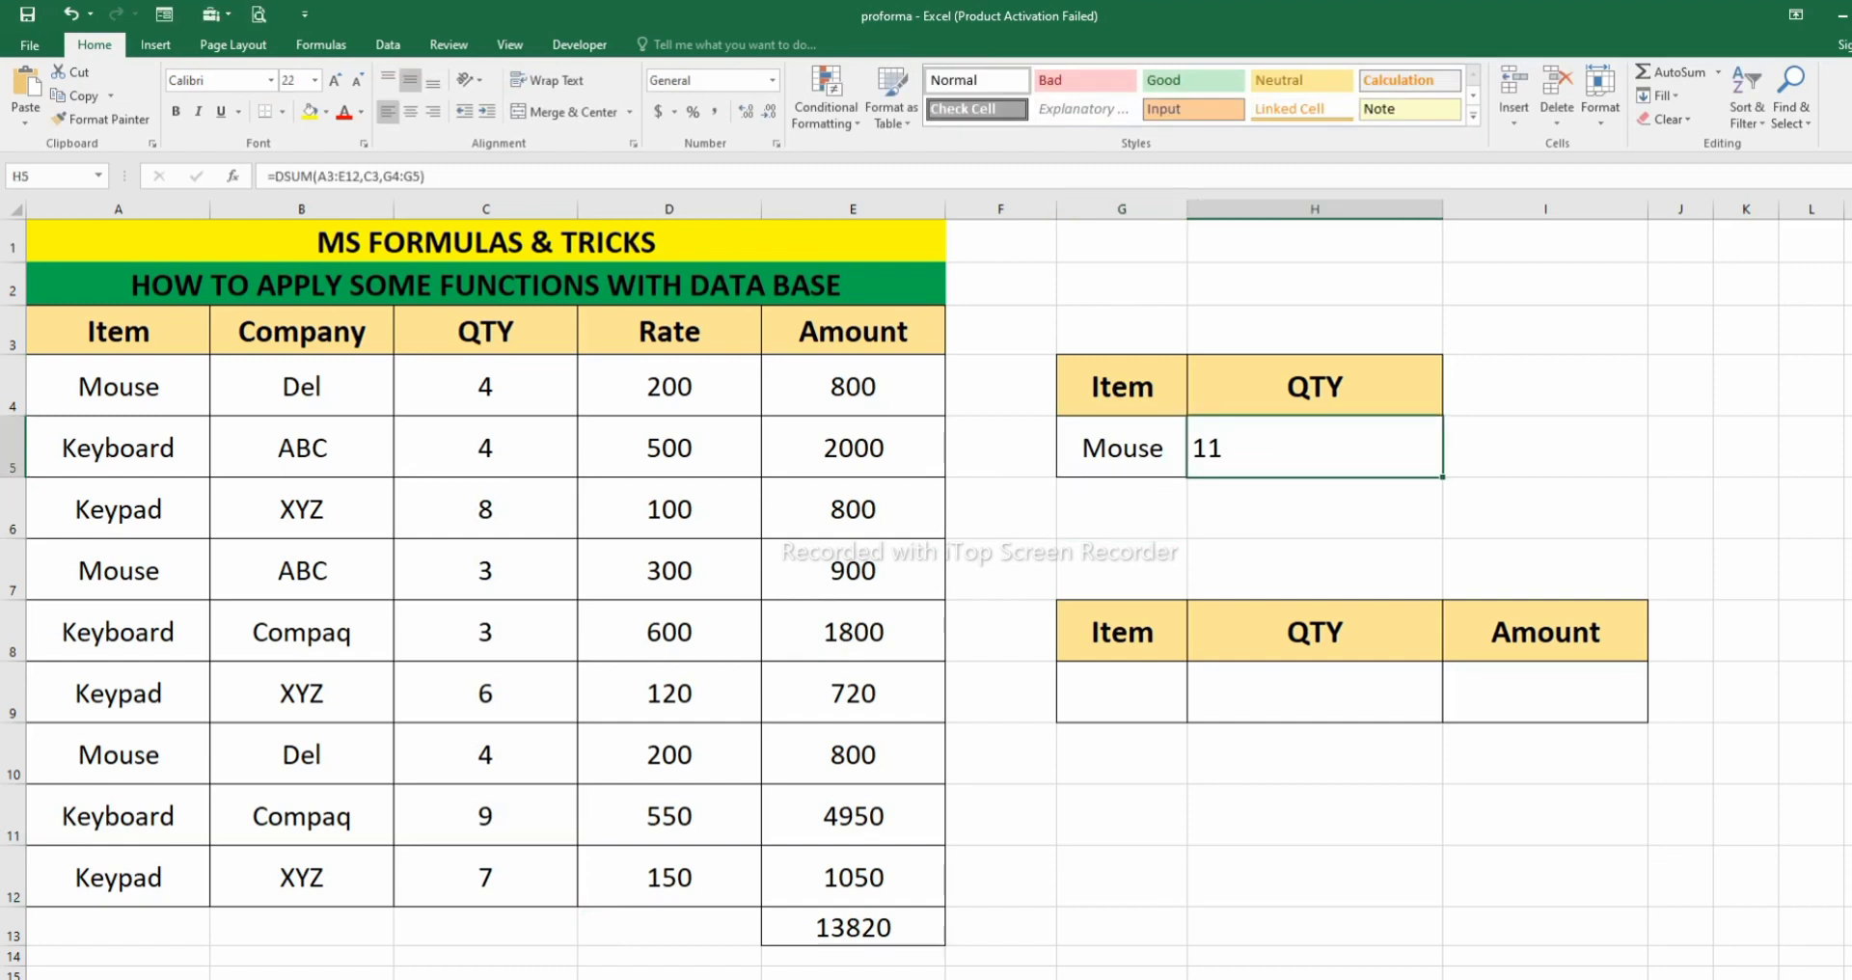
pyautogui.click(486, 387)
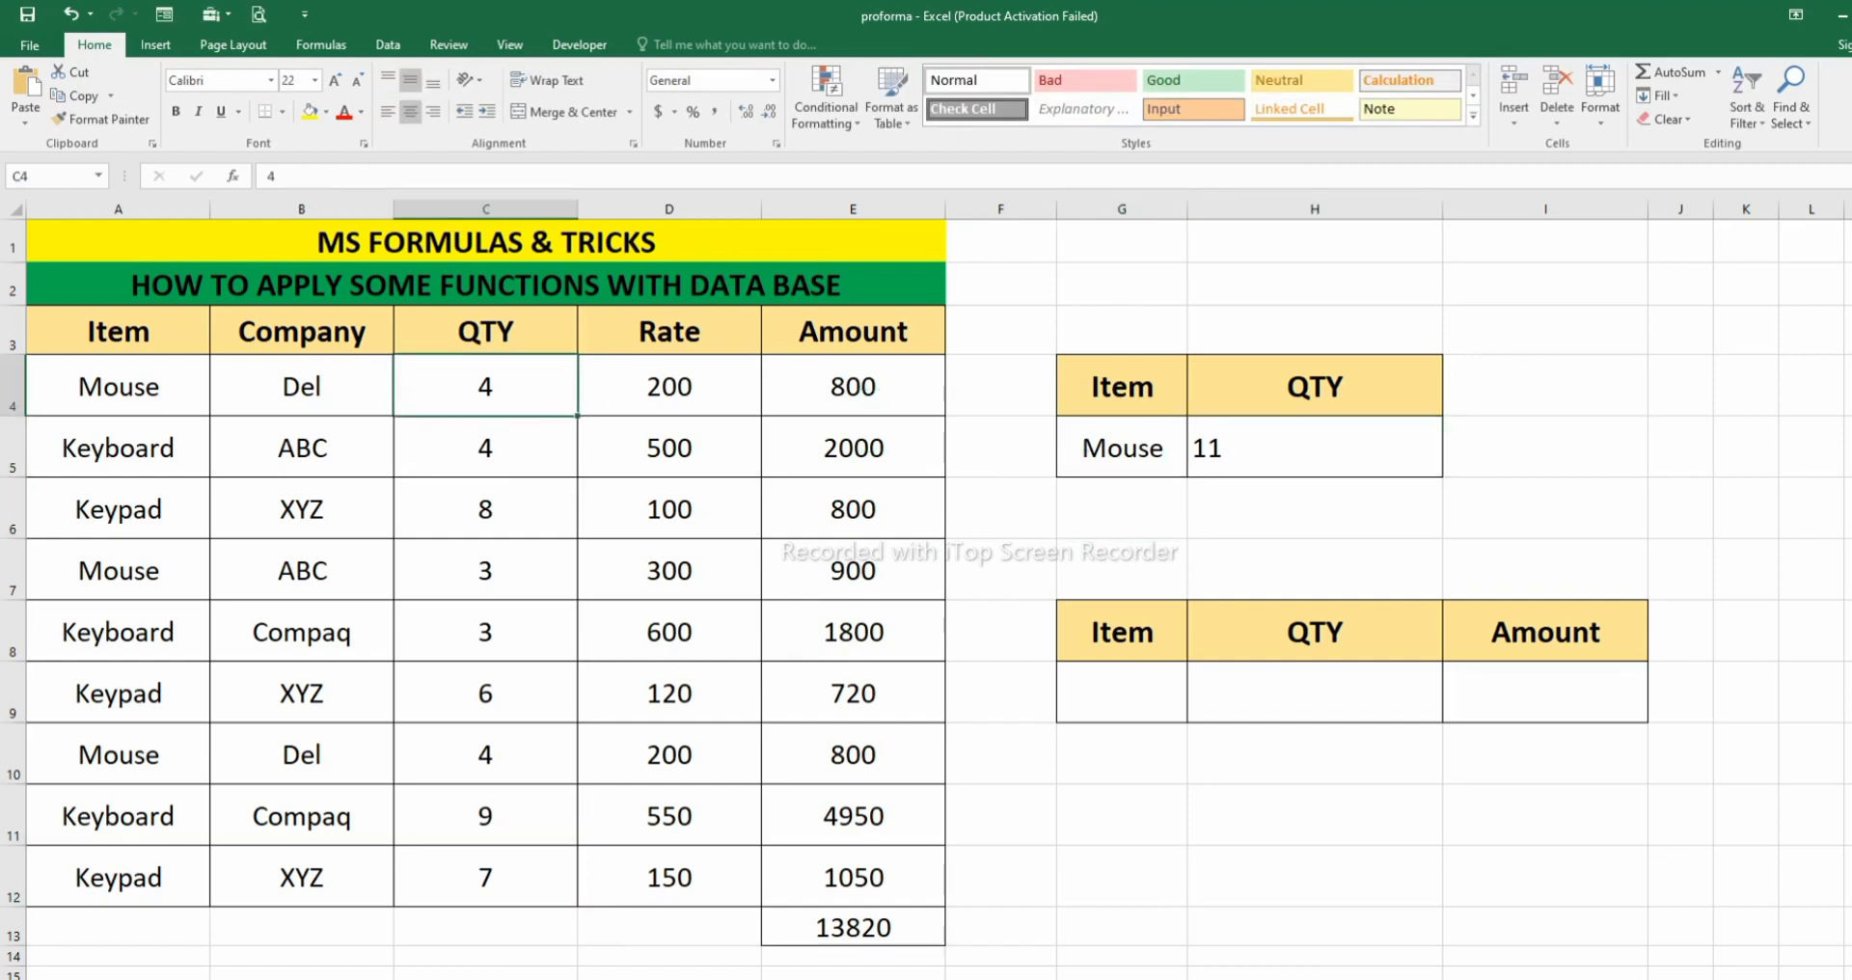
pyautogui.press('Down')
pyautogui.press('Down')
pyautogui.press('Down')
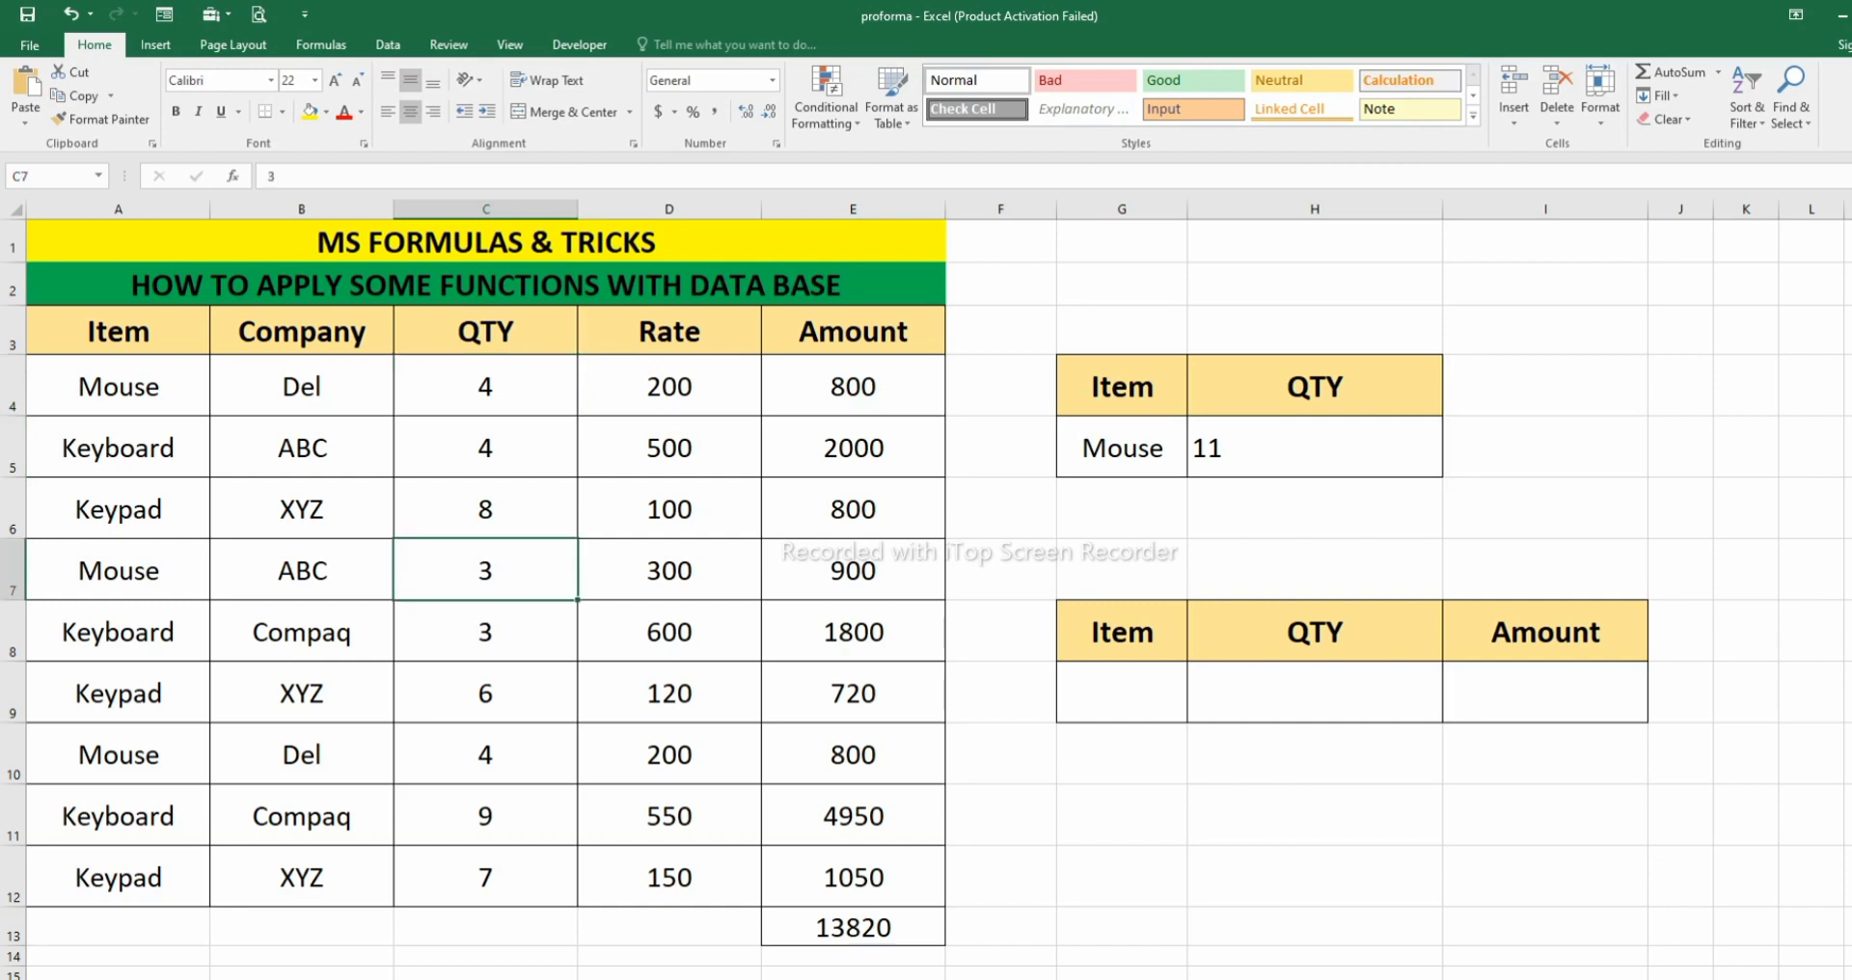
pyautogui.click(485, 755)
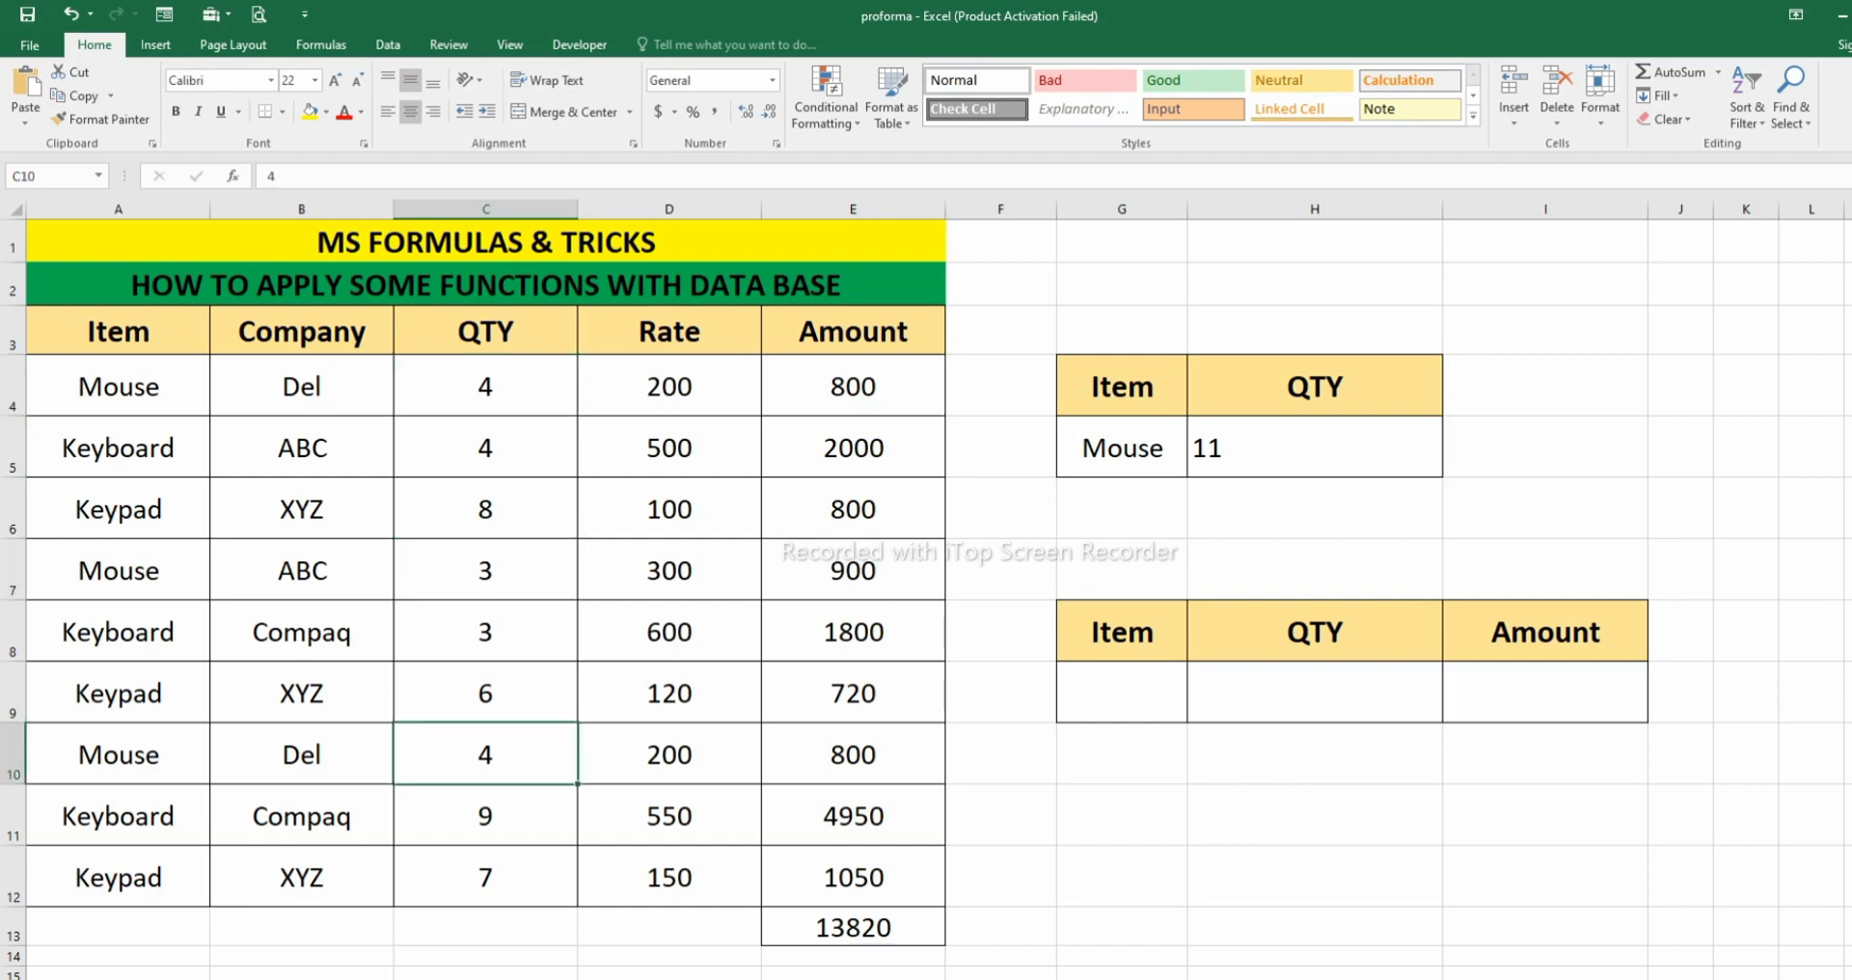
# - Enter Keypad as the item criterion in G5 and centre the quantity result in H5
pyautogui.click(1122, 447)
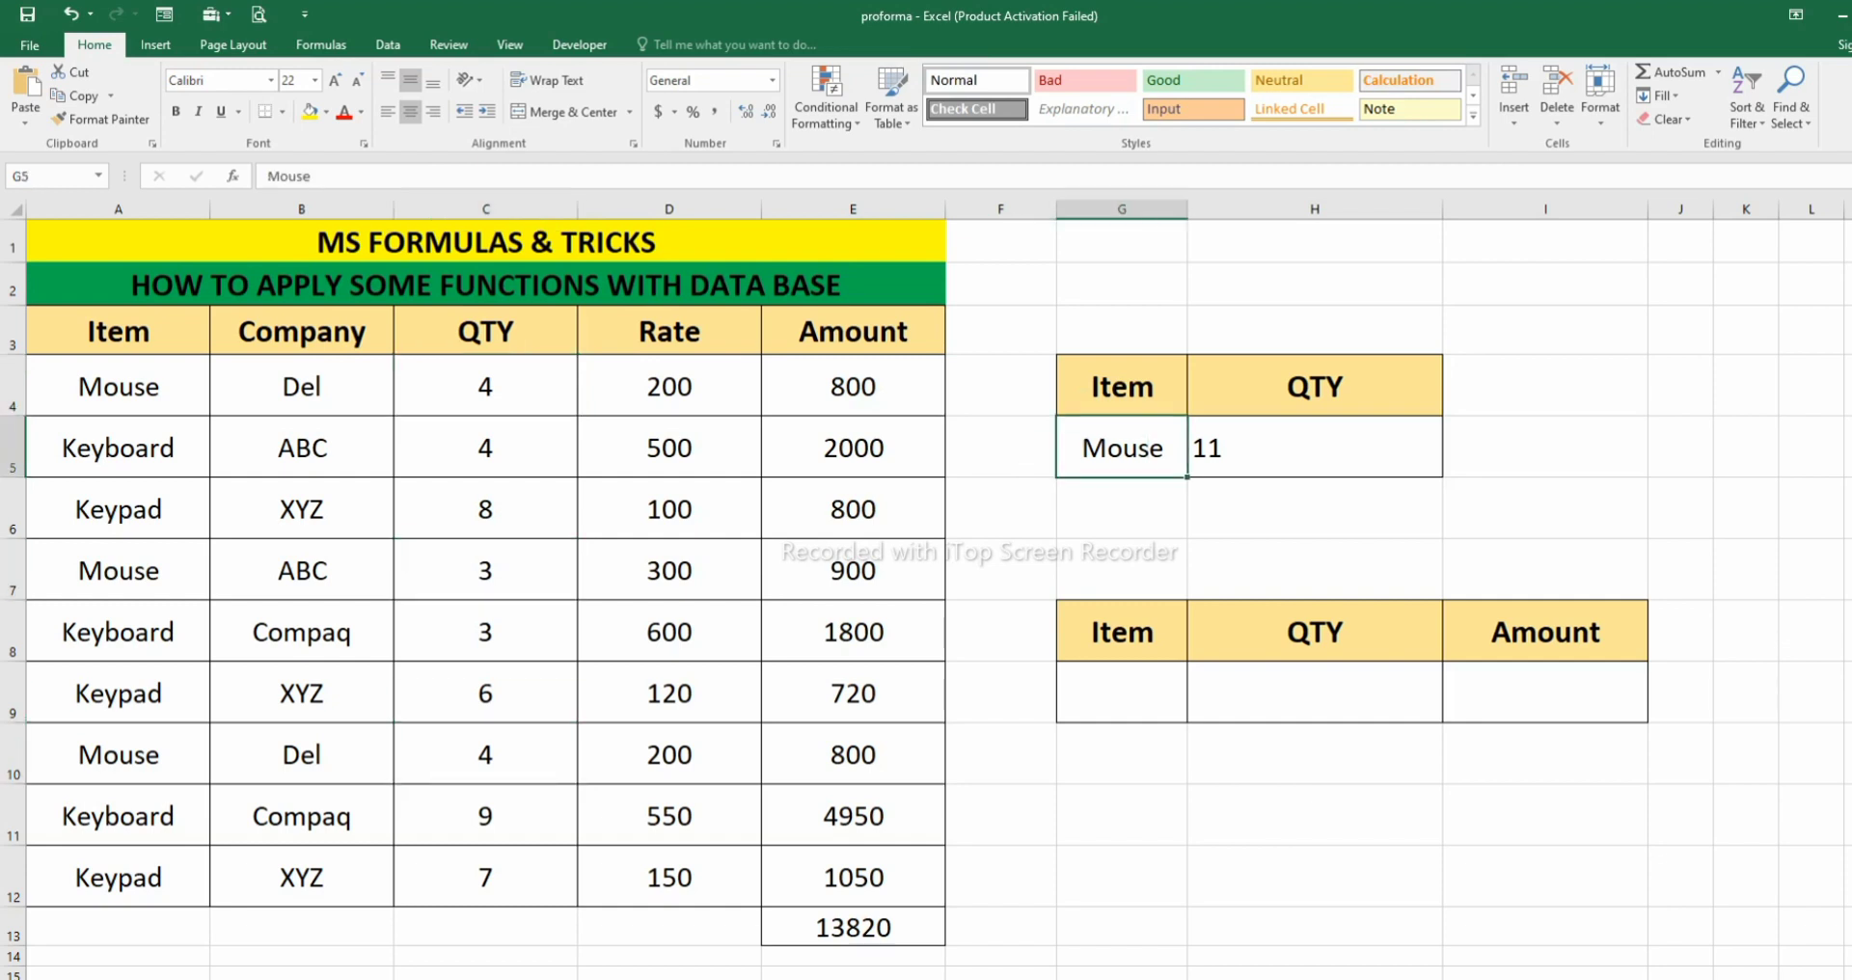
pyautogui.write('Keypad')
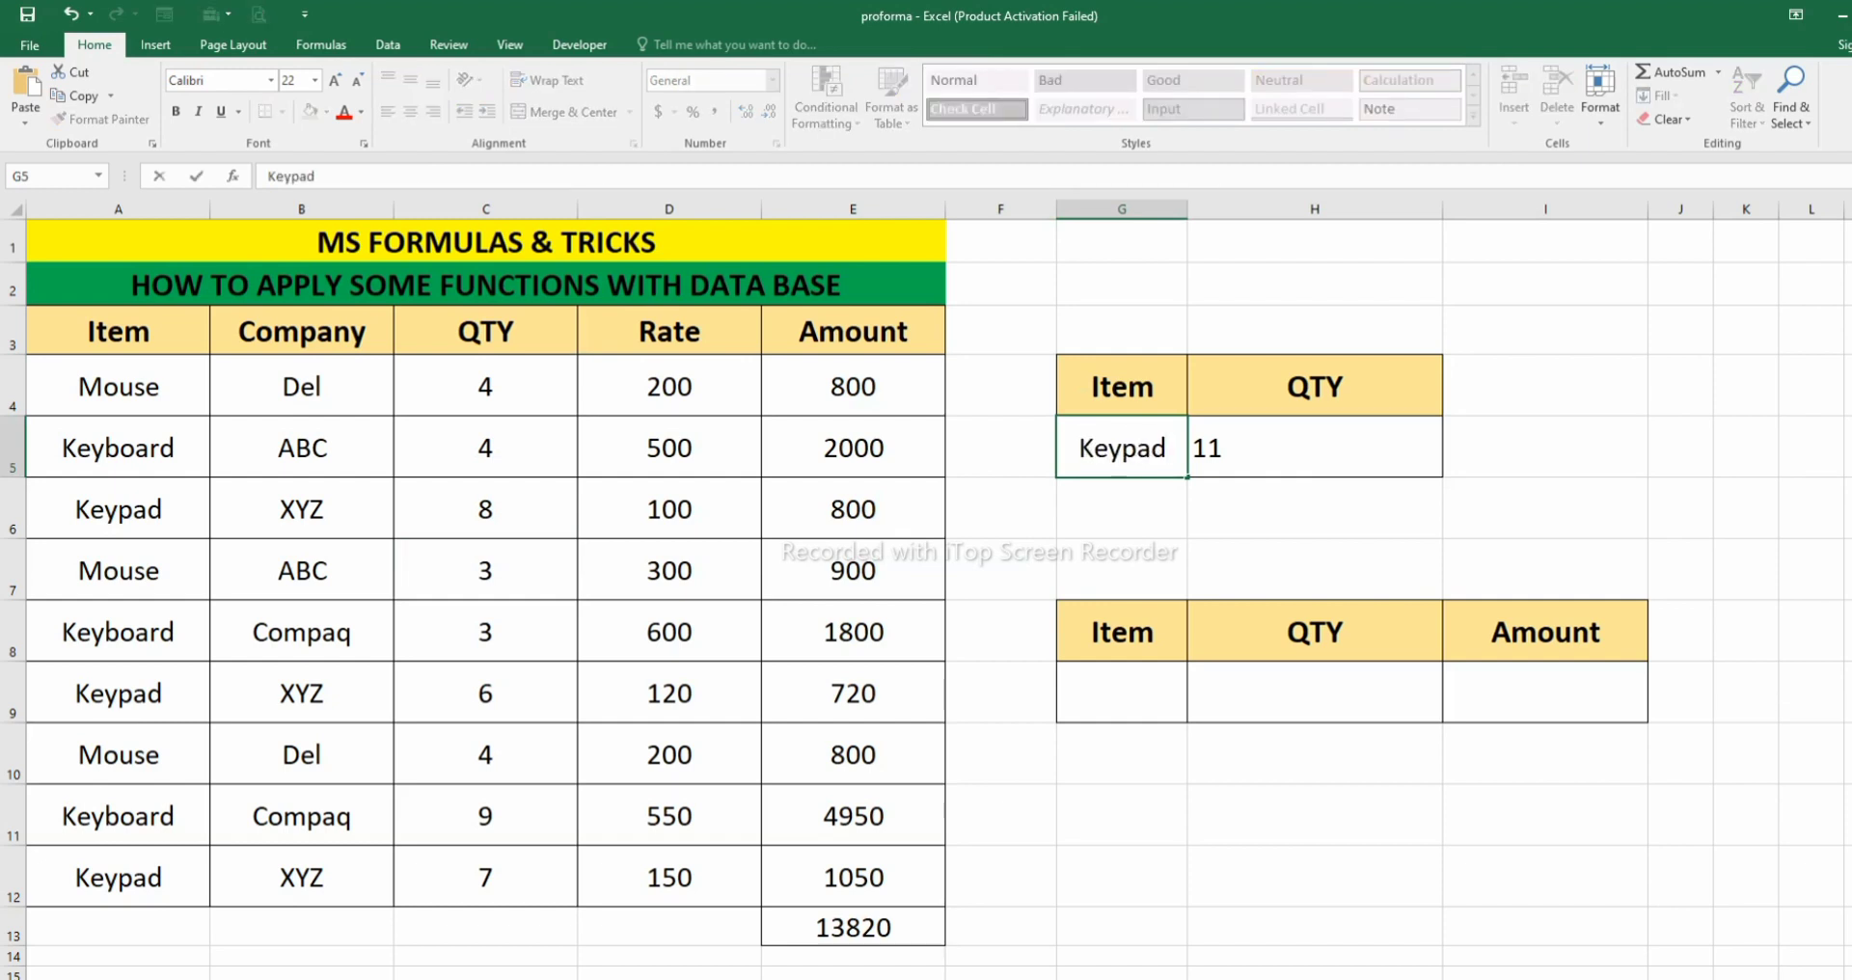
pyautogui.press('Return')
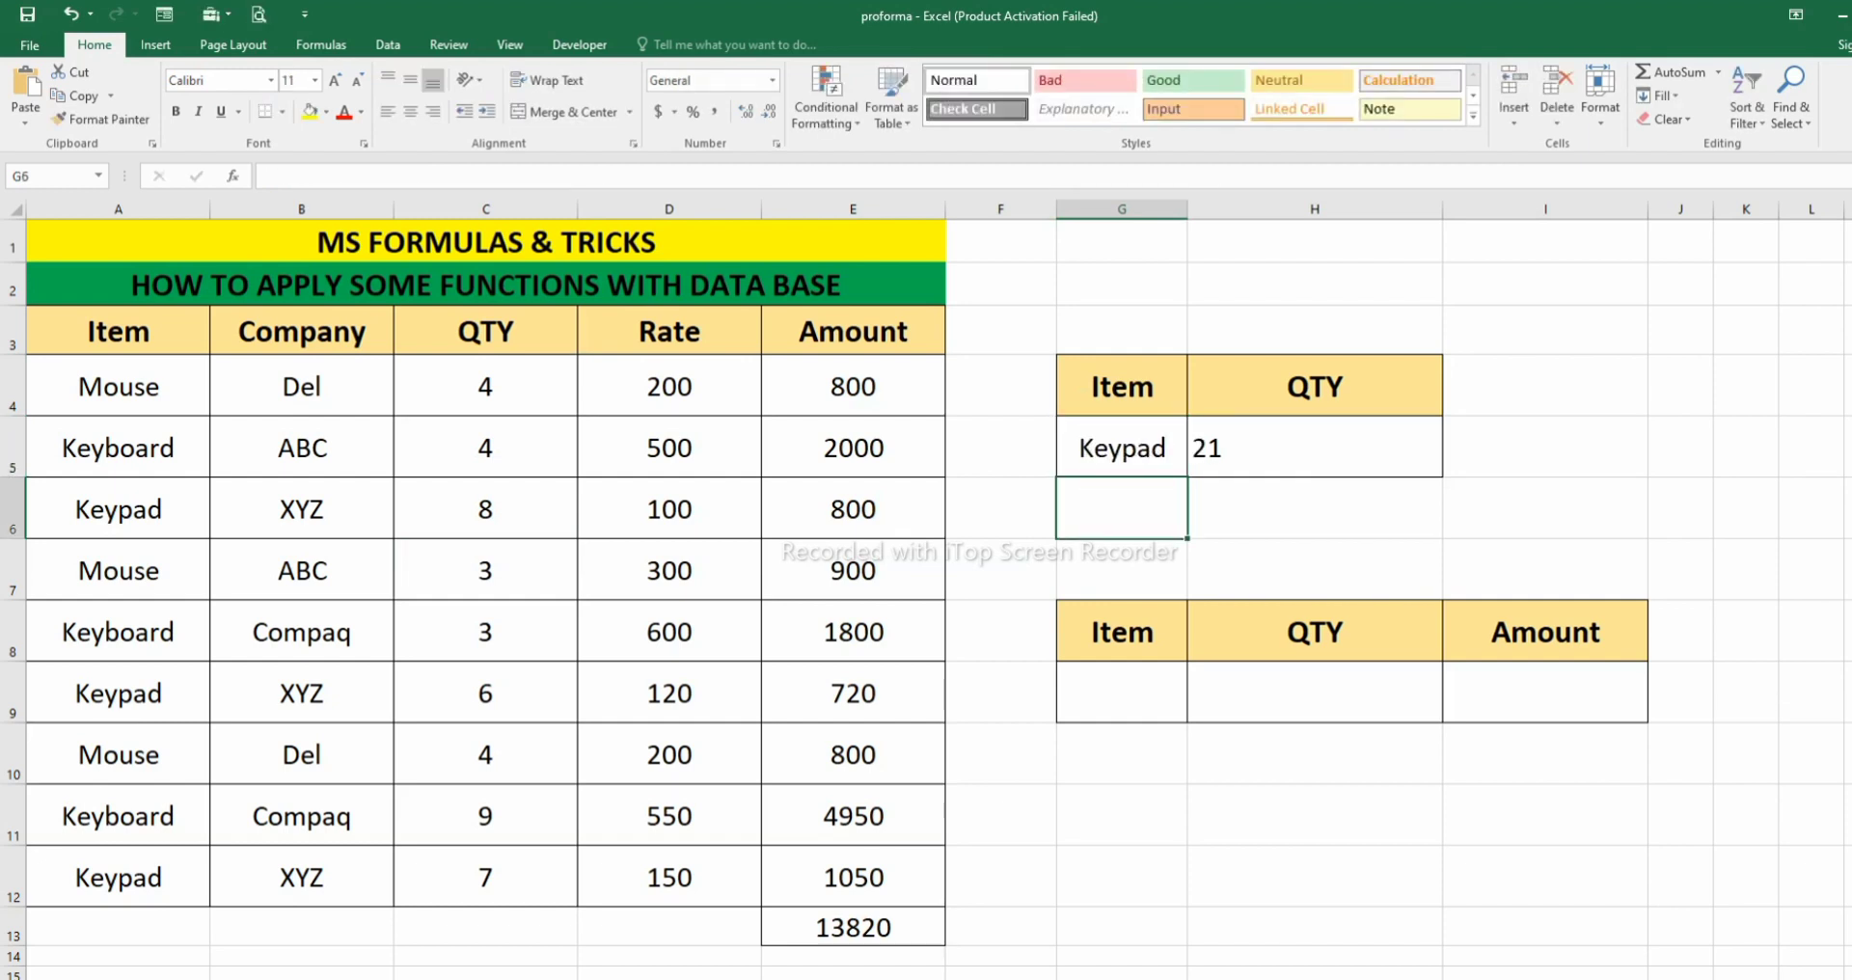
pyautogui.click(1315, 448)
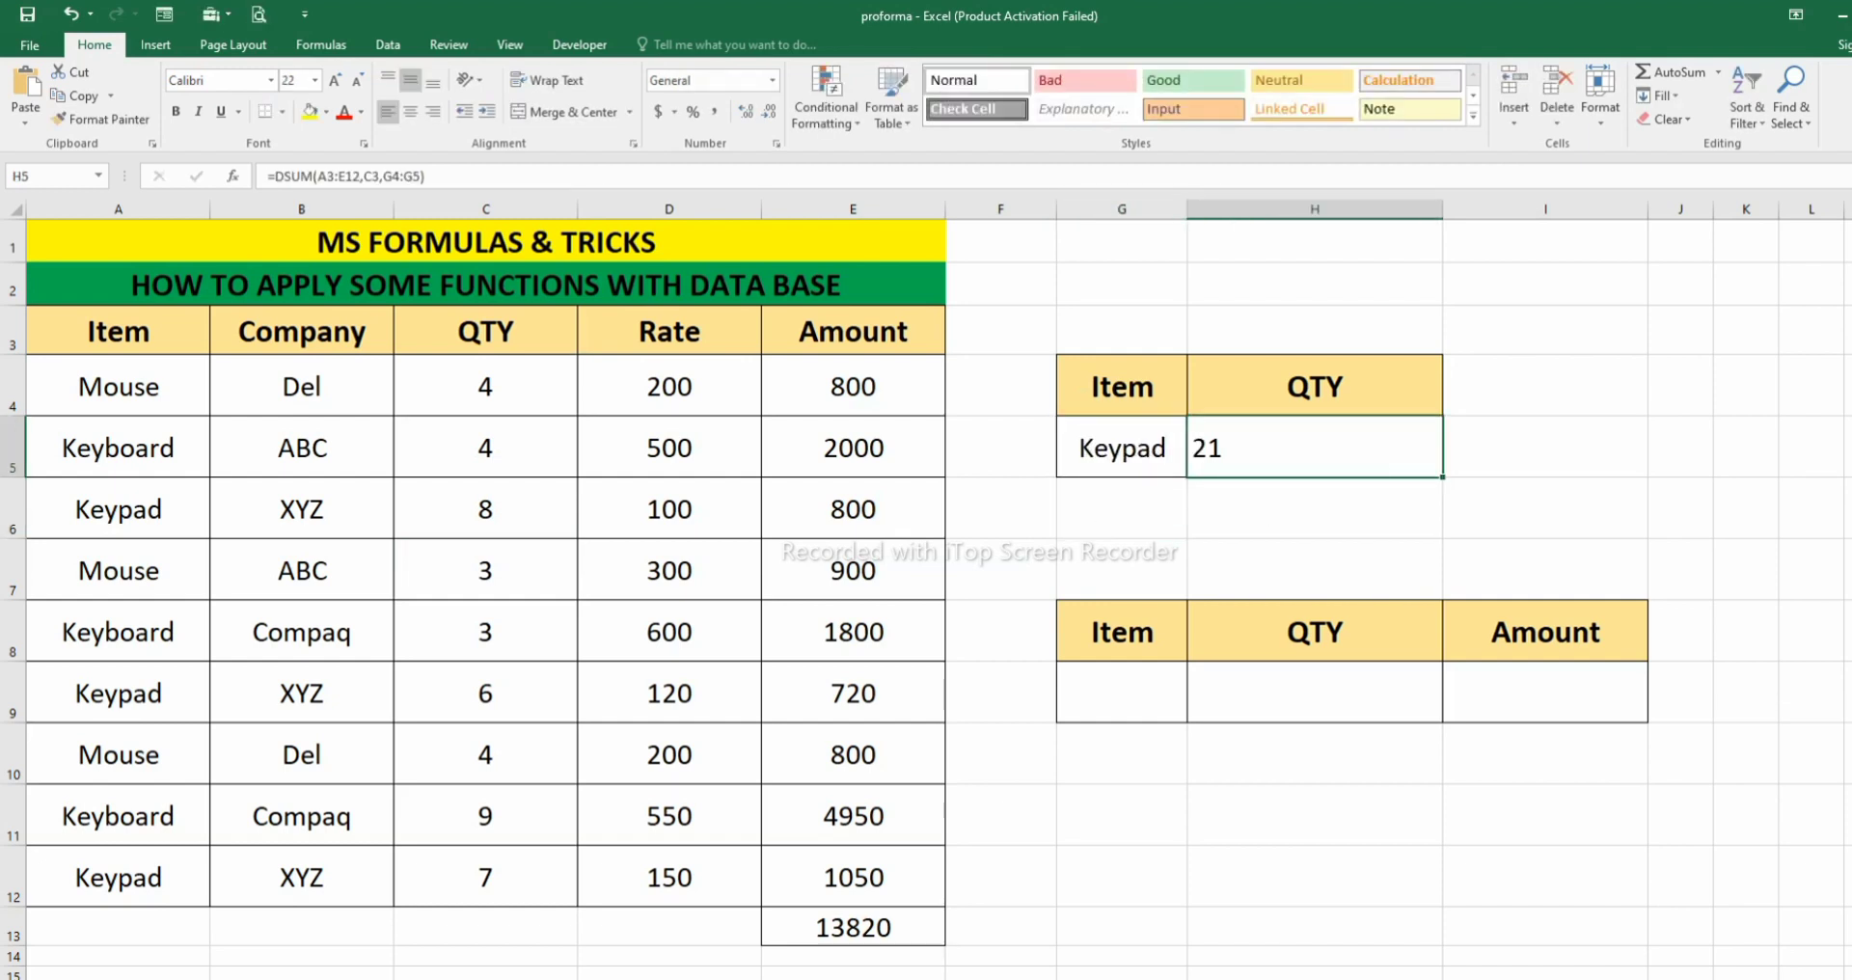
pyautogui.click(410, 111)
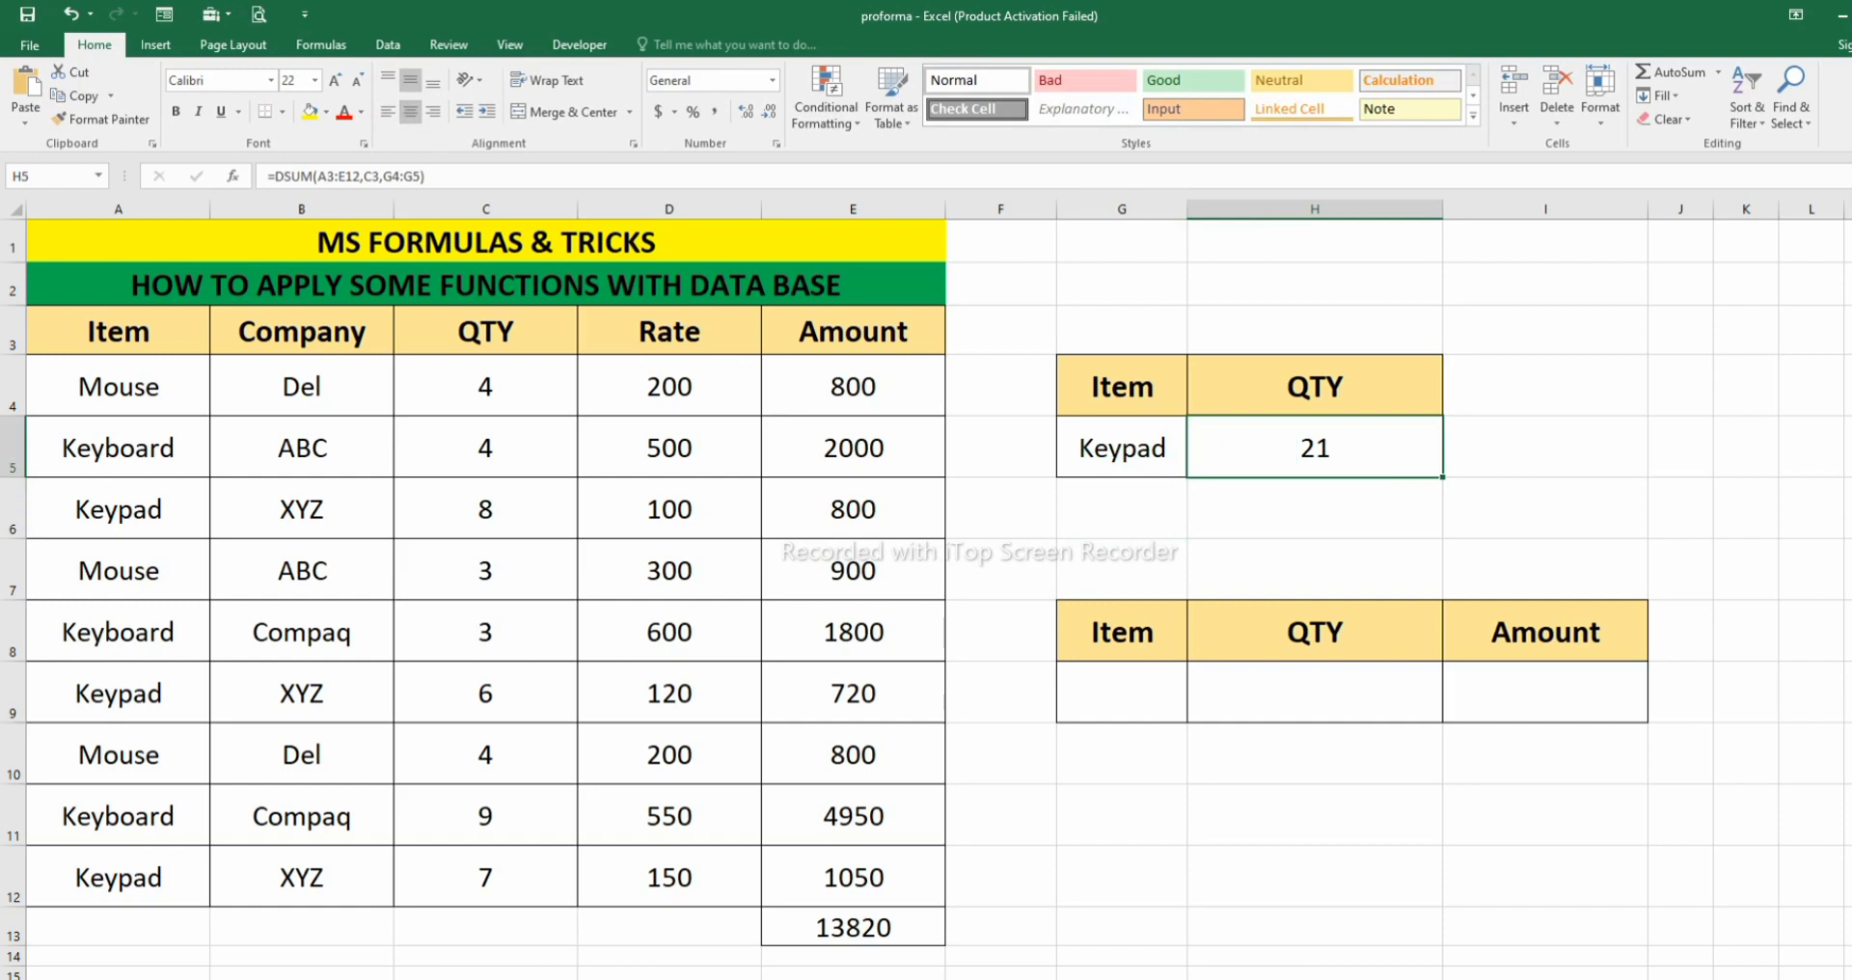
pyautogui.click(1122, 447)
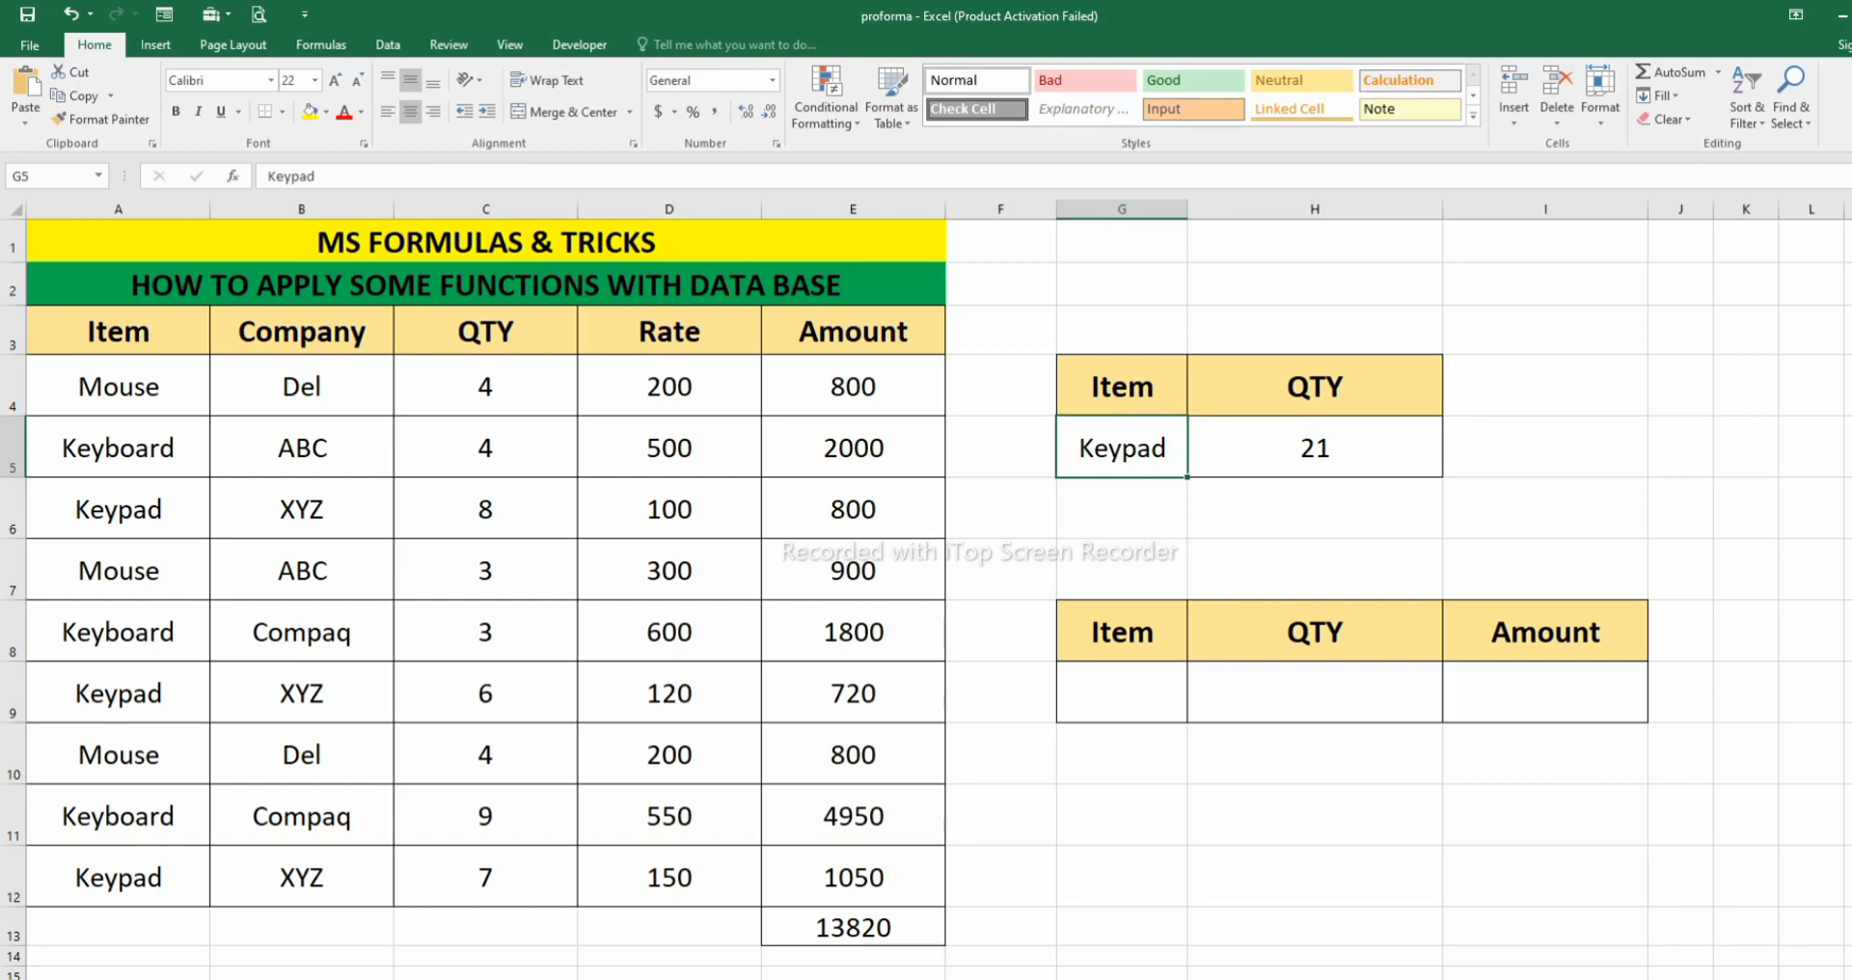
# - Merge and centre cells G3:H3 above the upper lookup table
pyautogui.moveTo(1122, 386); pyautogui.dragTo(1350, 448)
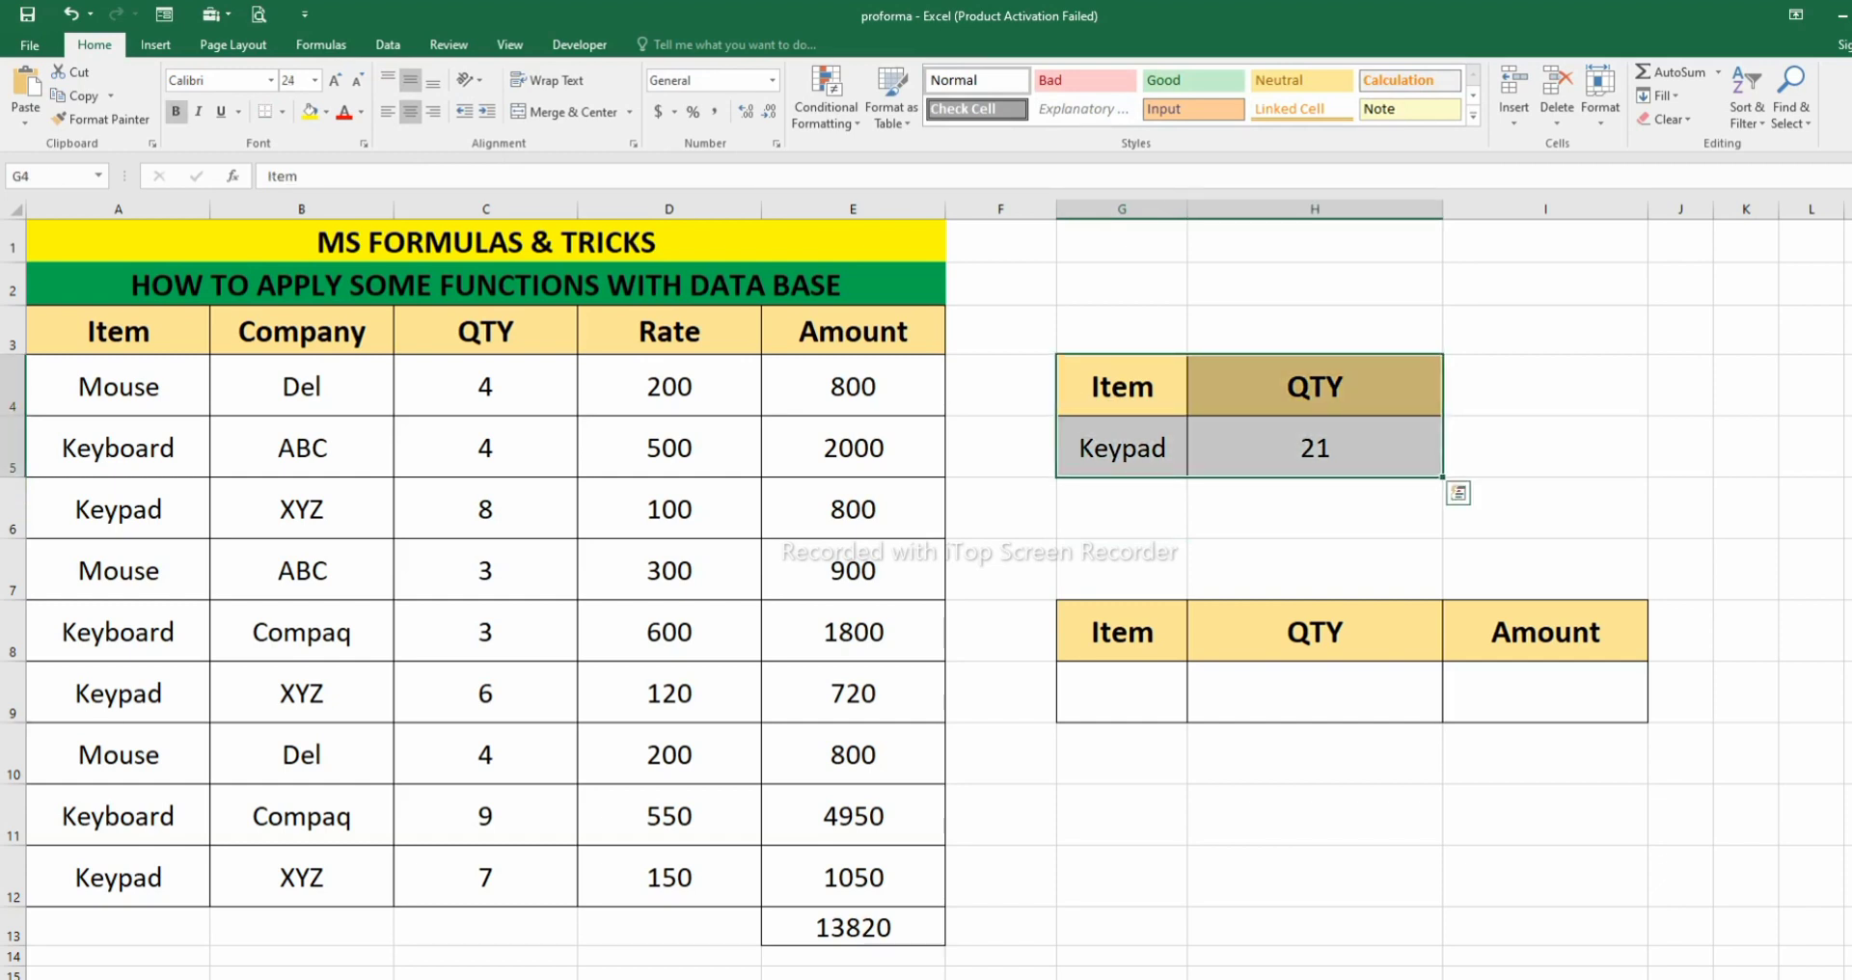
pyautogui.moveTo(1122, 331); pyautogui.dragTo(1315, 331)
pyautogui.click(410, 112)
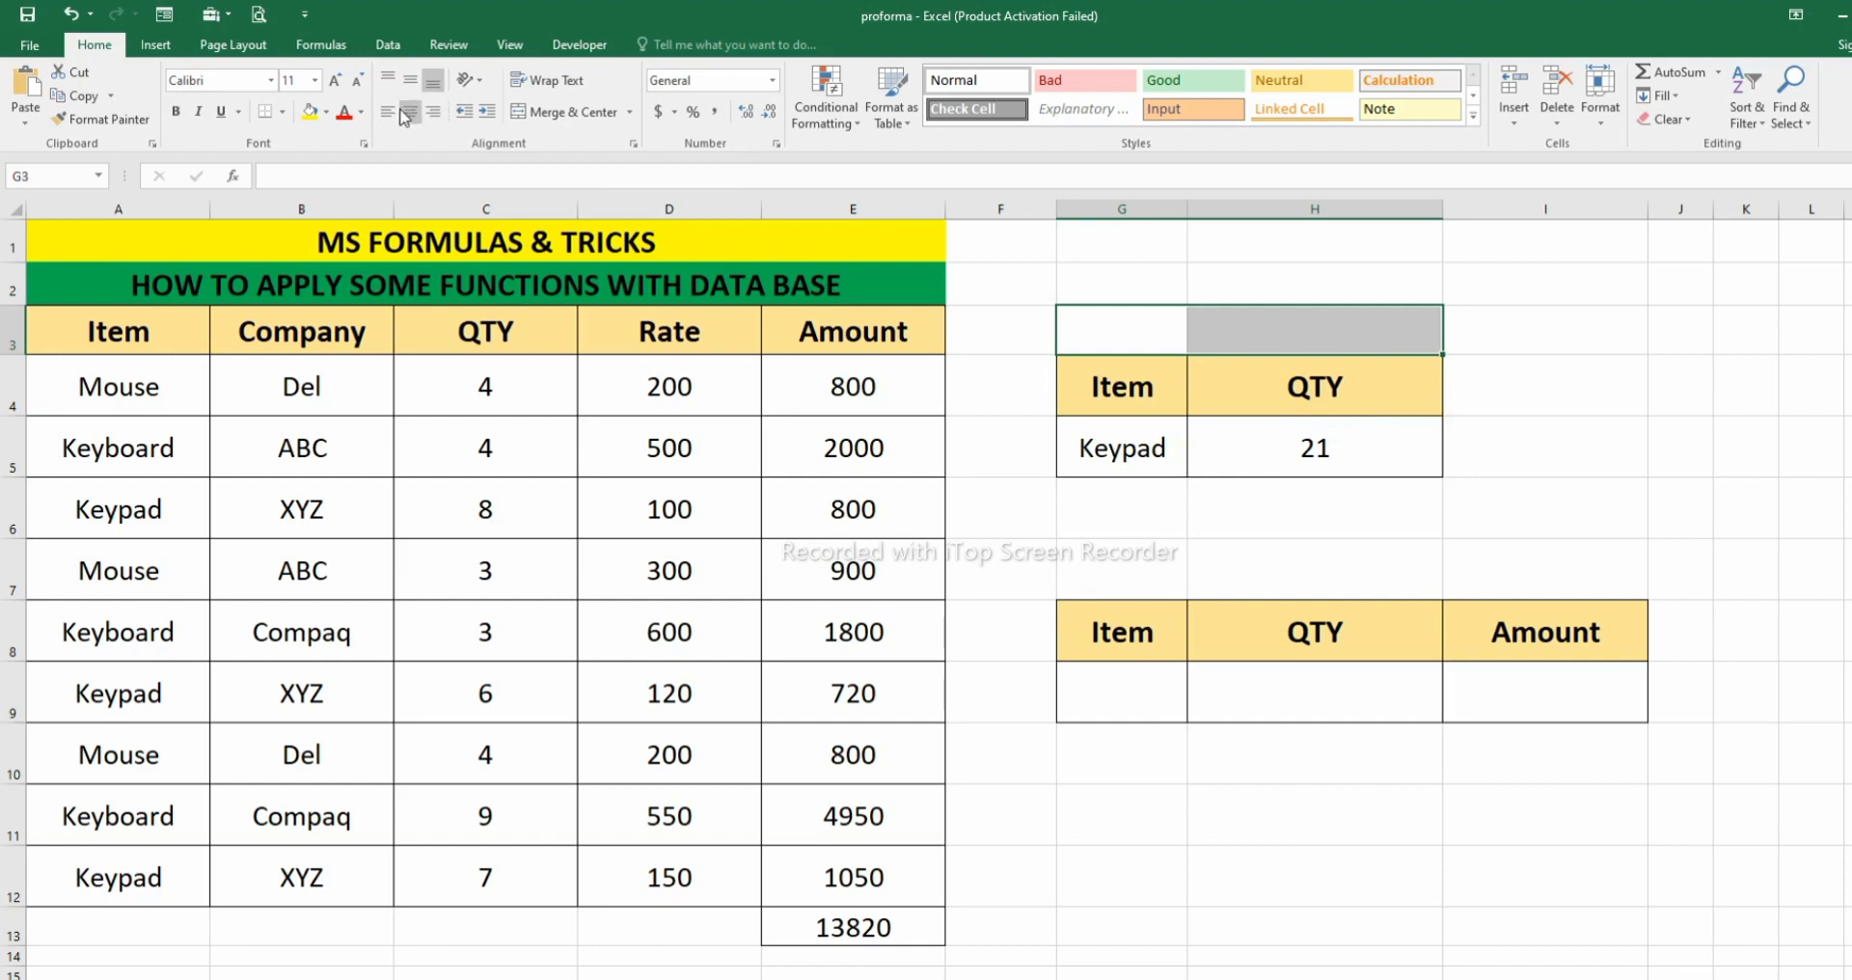
pyautogui.click(569, 112)
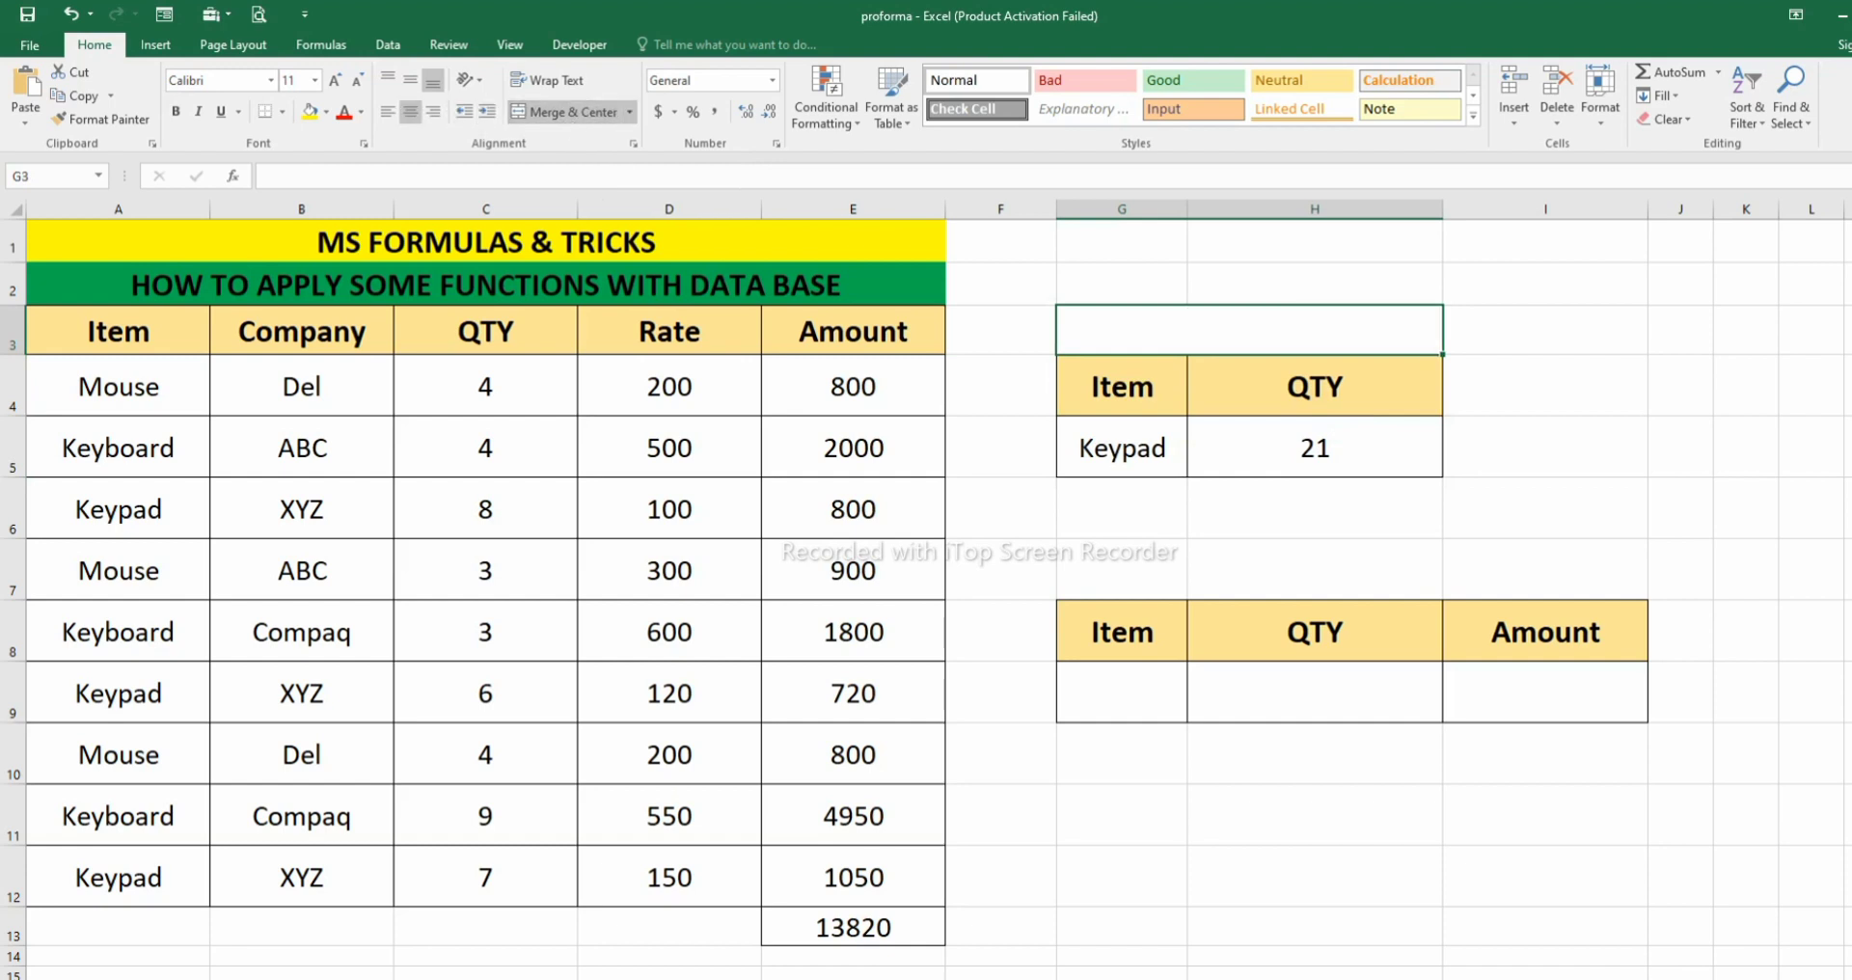
# - Add the formatted headings ONE CONDITION above the upper lookup table and Multiple Condition above the lower one
pyautogui.write('ONE')
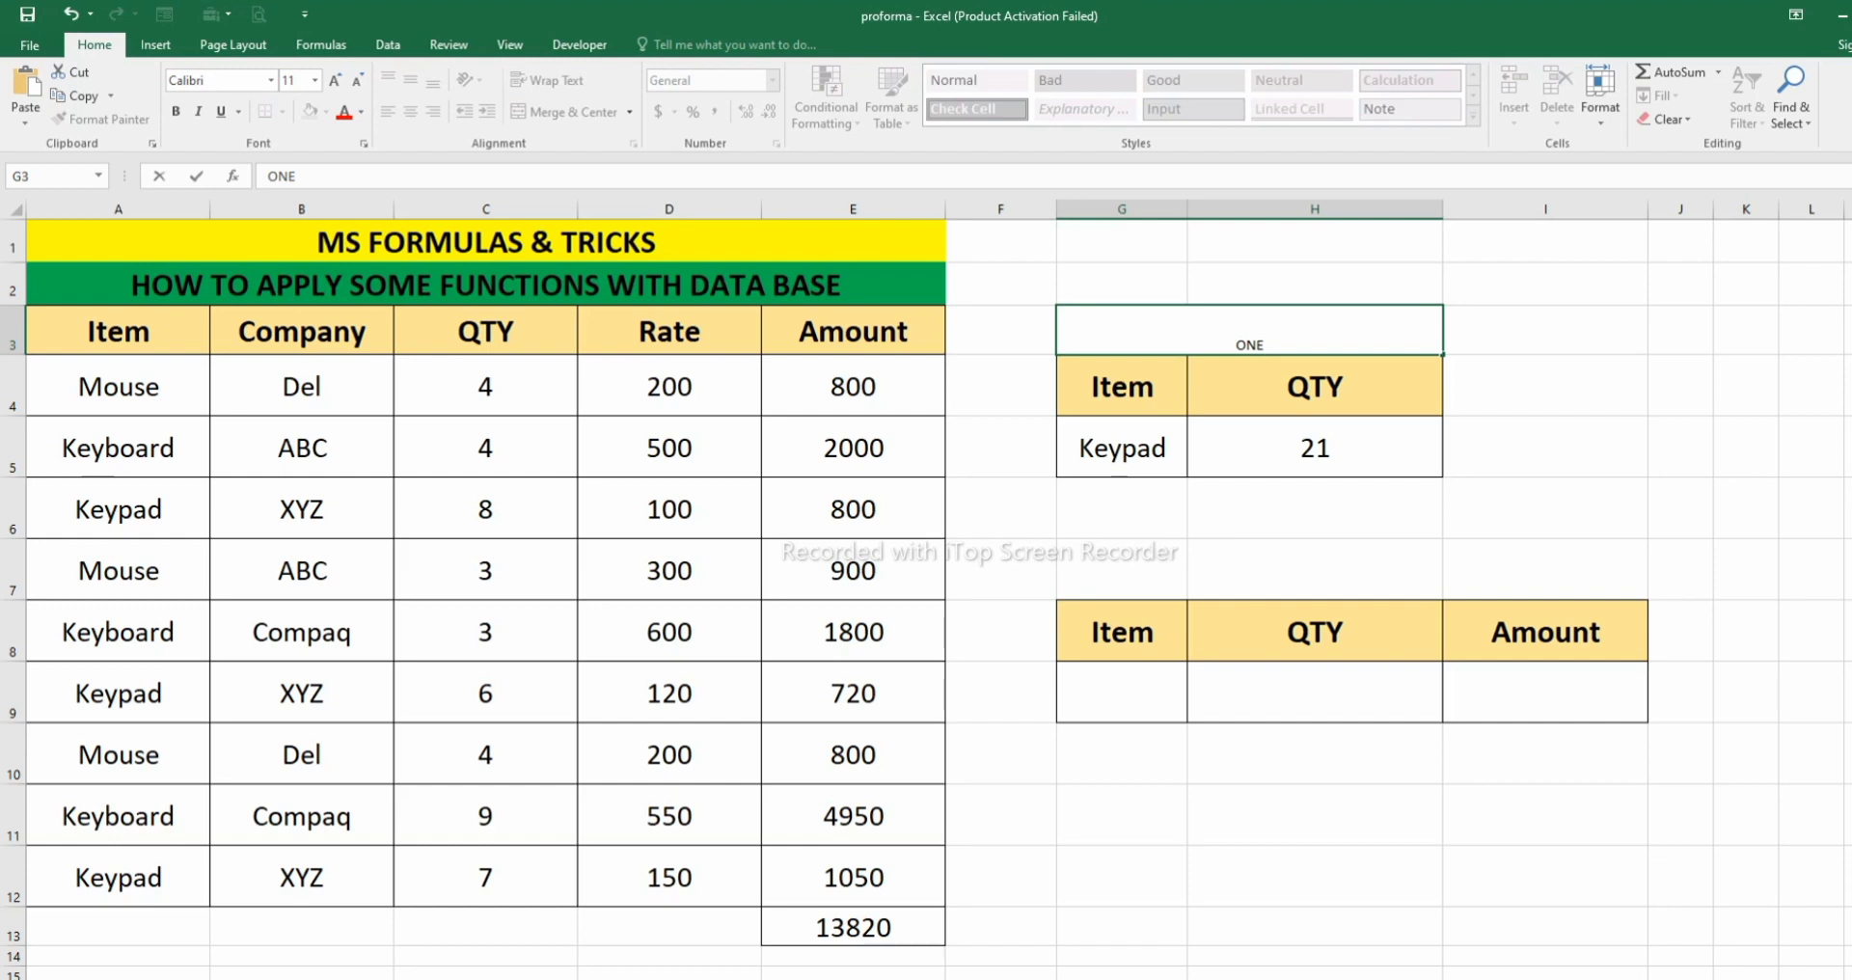
pyautogui.press('BackSpace')
pyautogui.press('BackSpace')
pyautogui.press('BackSpace')
pyautogui.click(1315, 632)
pyautogui.click(1315, 447)
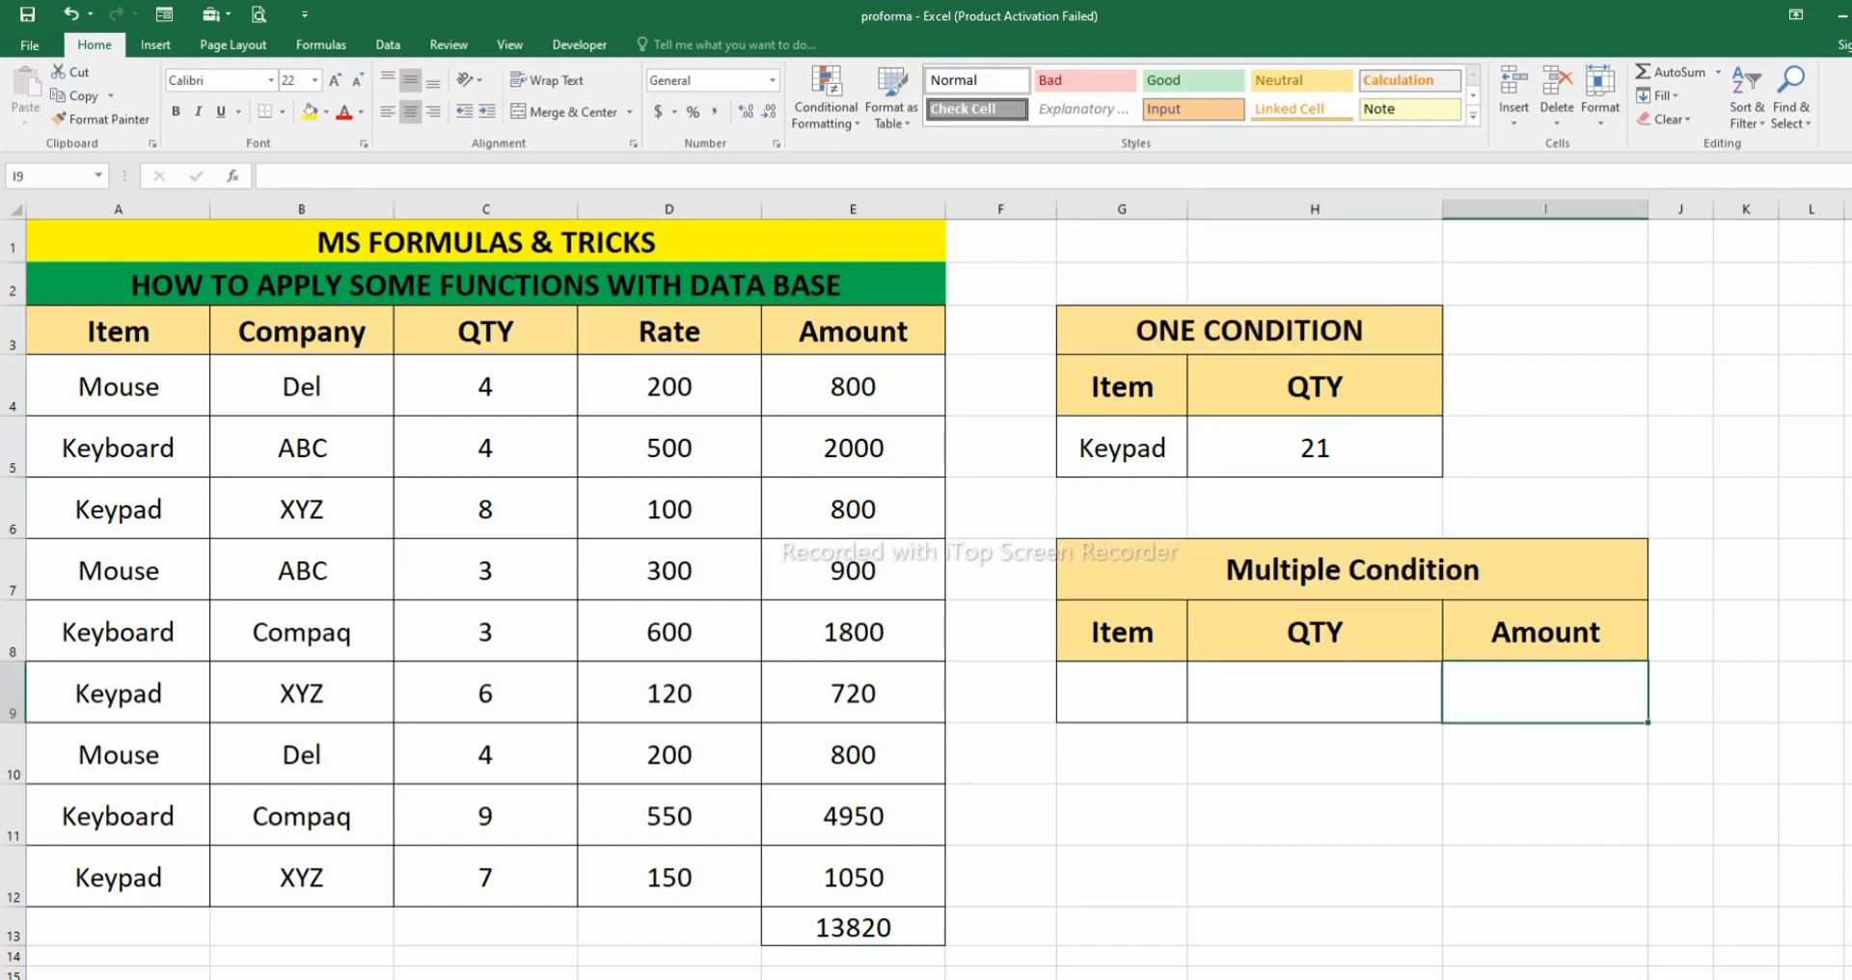
pyautogui.click(1249, 331)
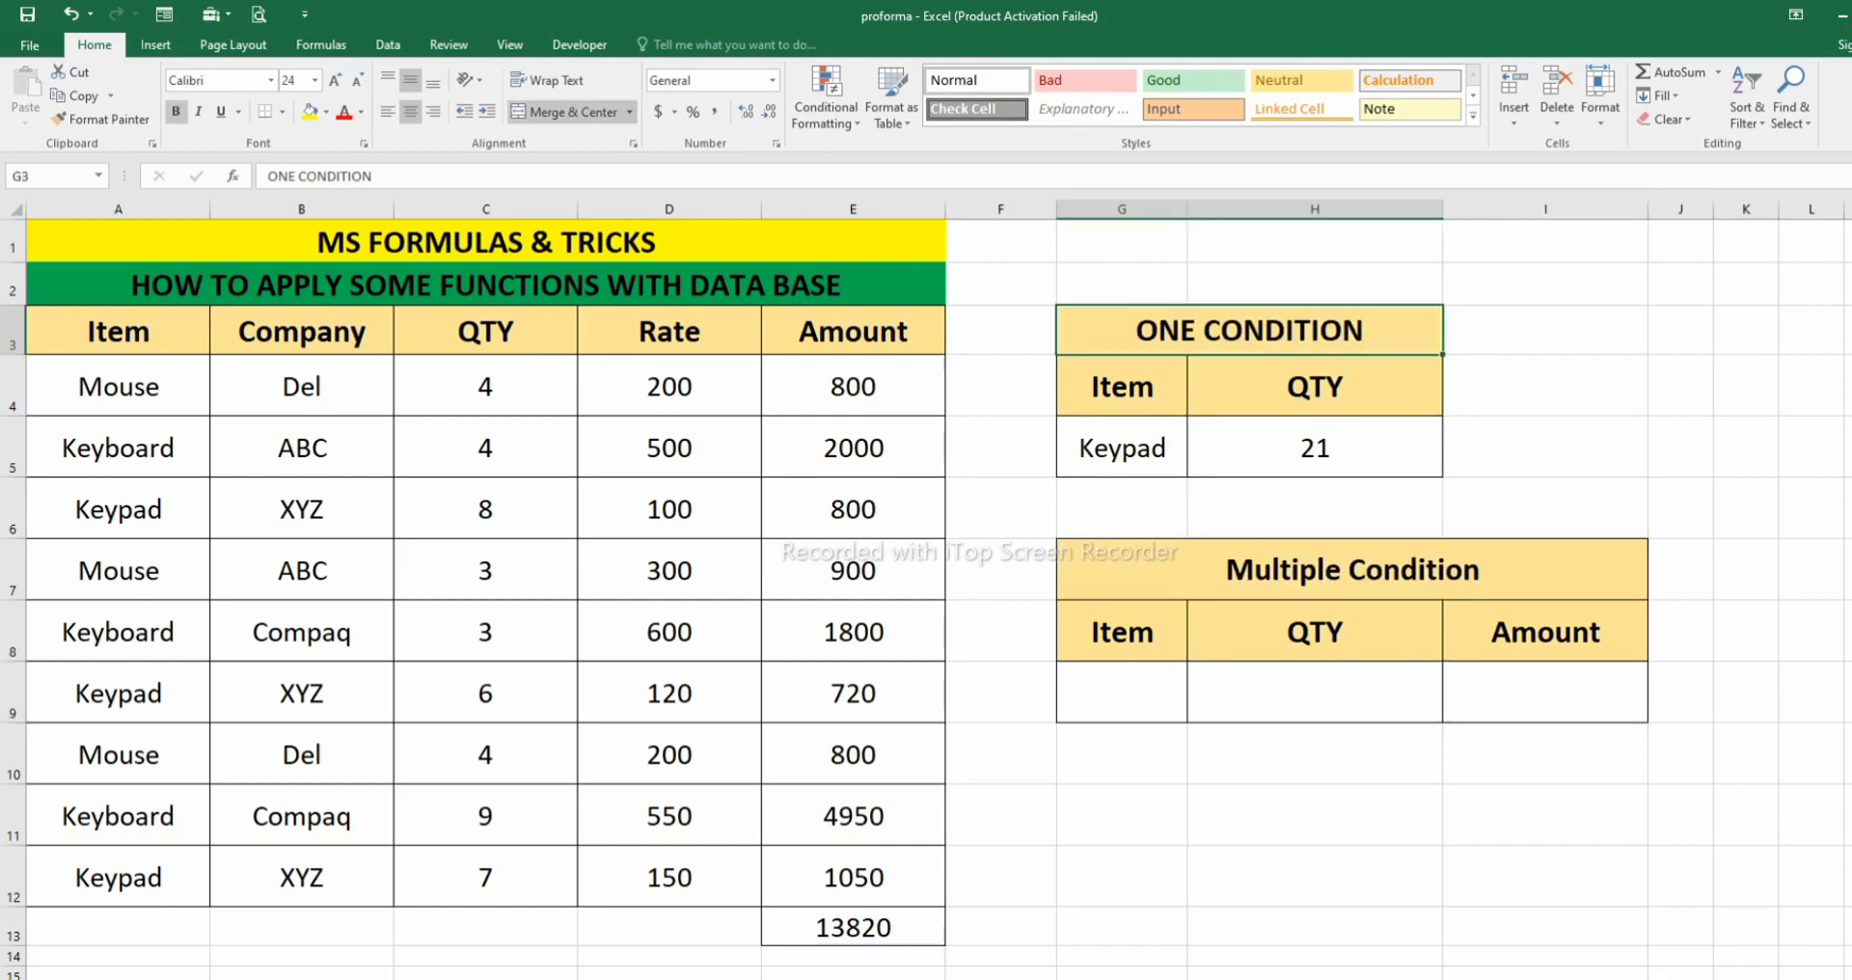
pyautogui.click(1352, 570)
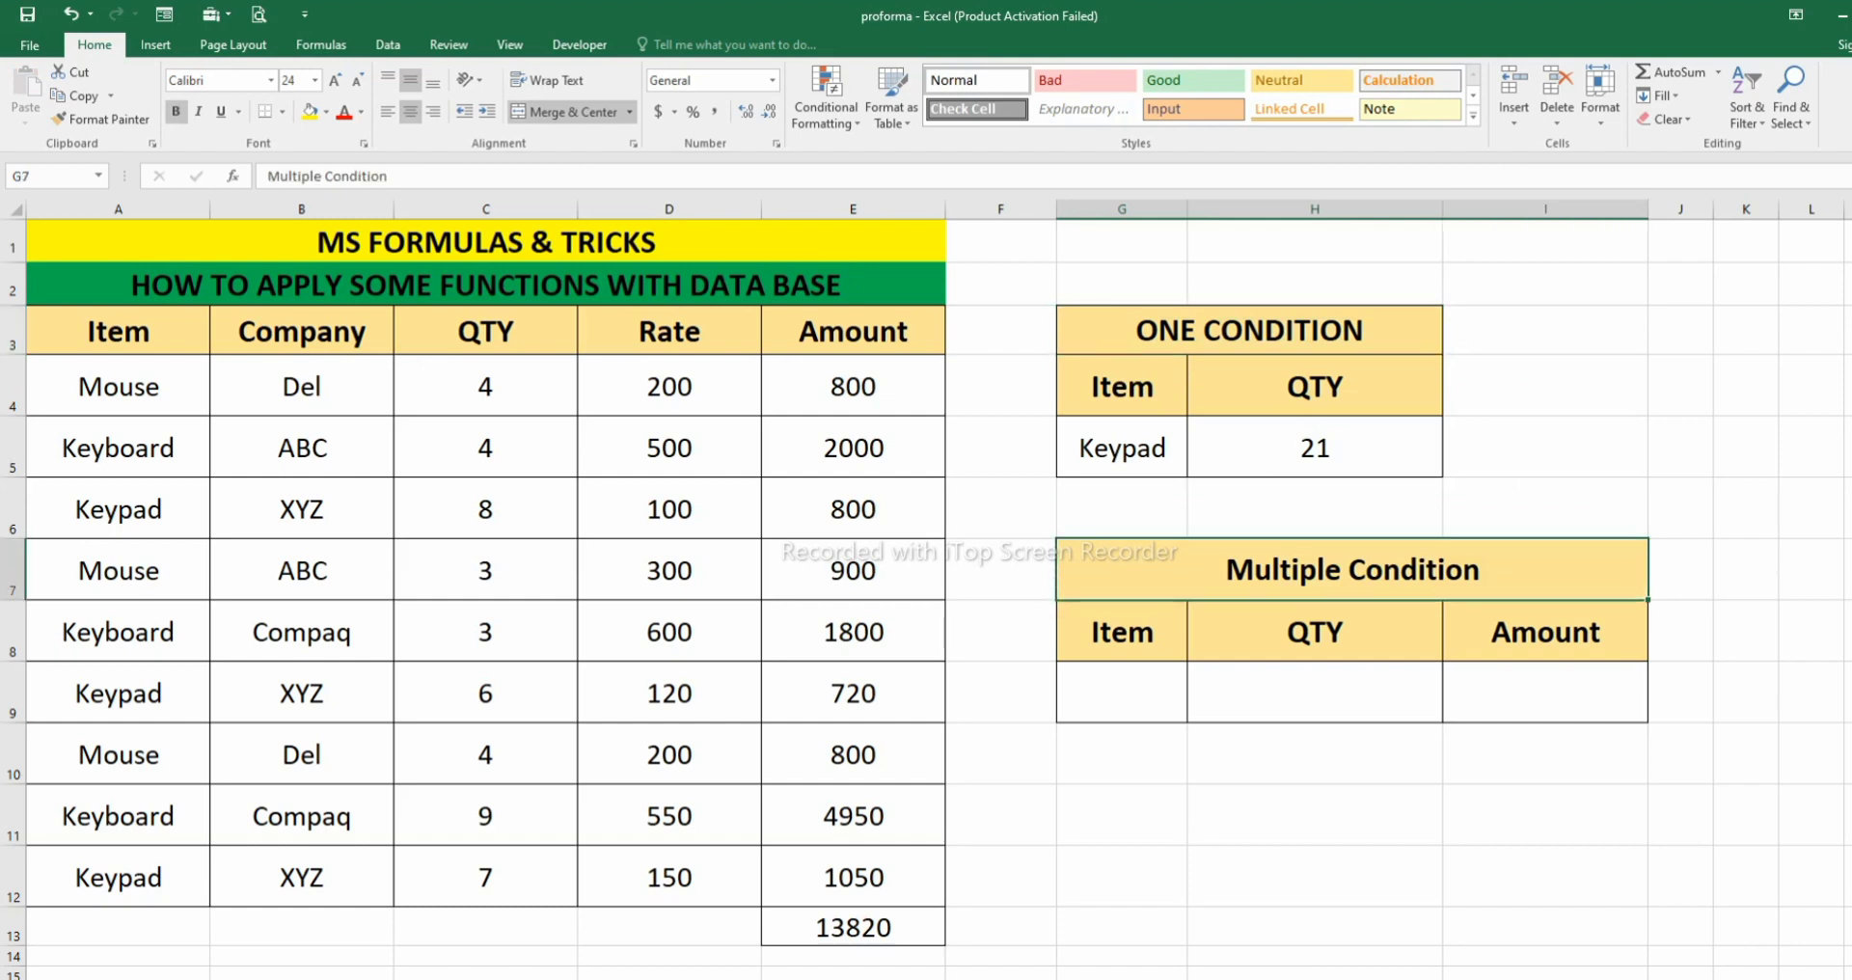
# - Enter the formula =DSUM(A3:E12,E3,G8:H9) in cell I9 of the Multiple Condition table
pyautogui.click(1545, 693)
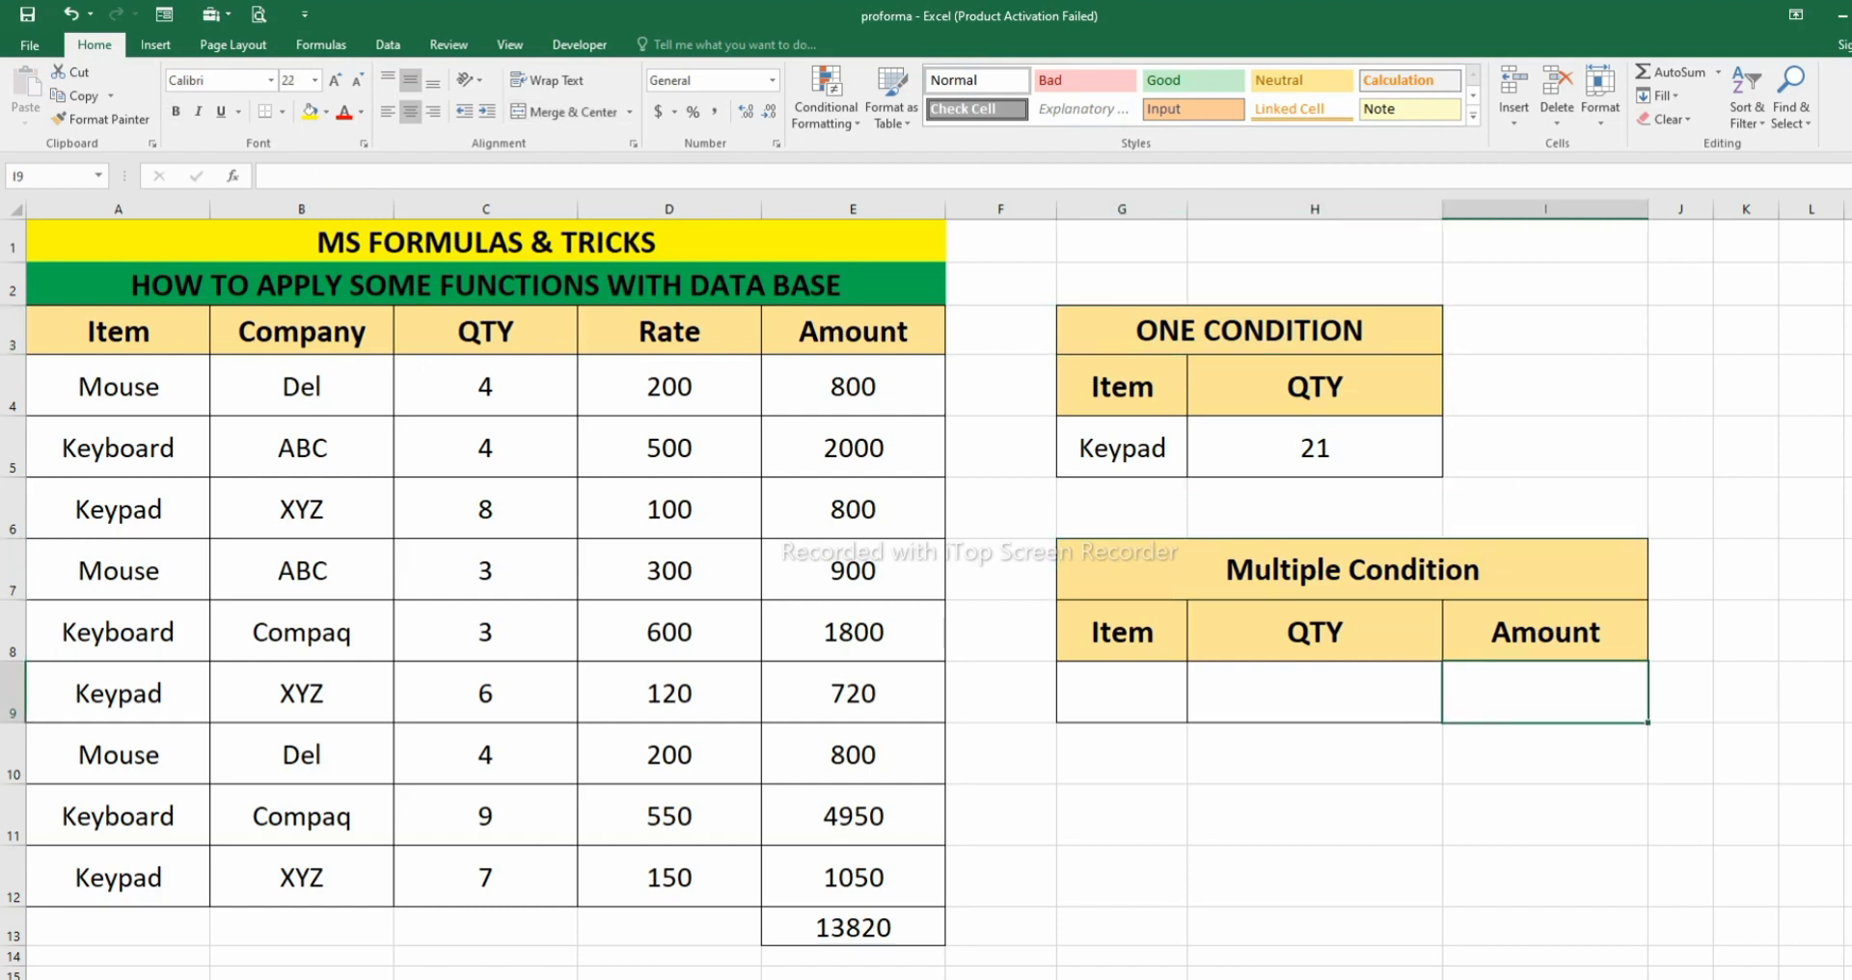
pyautogui.write('=')
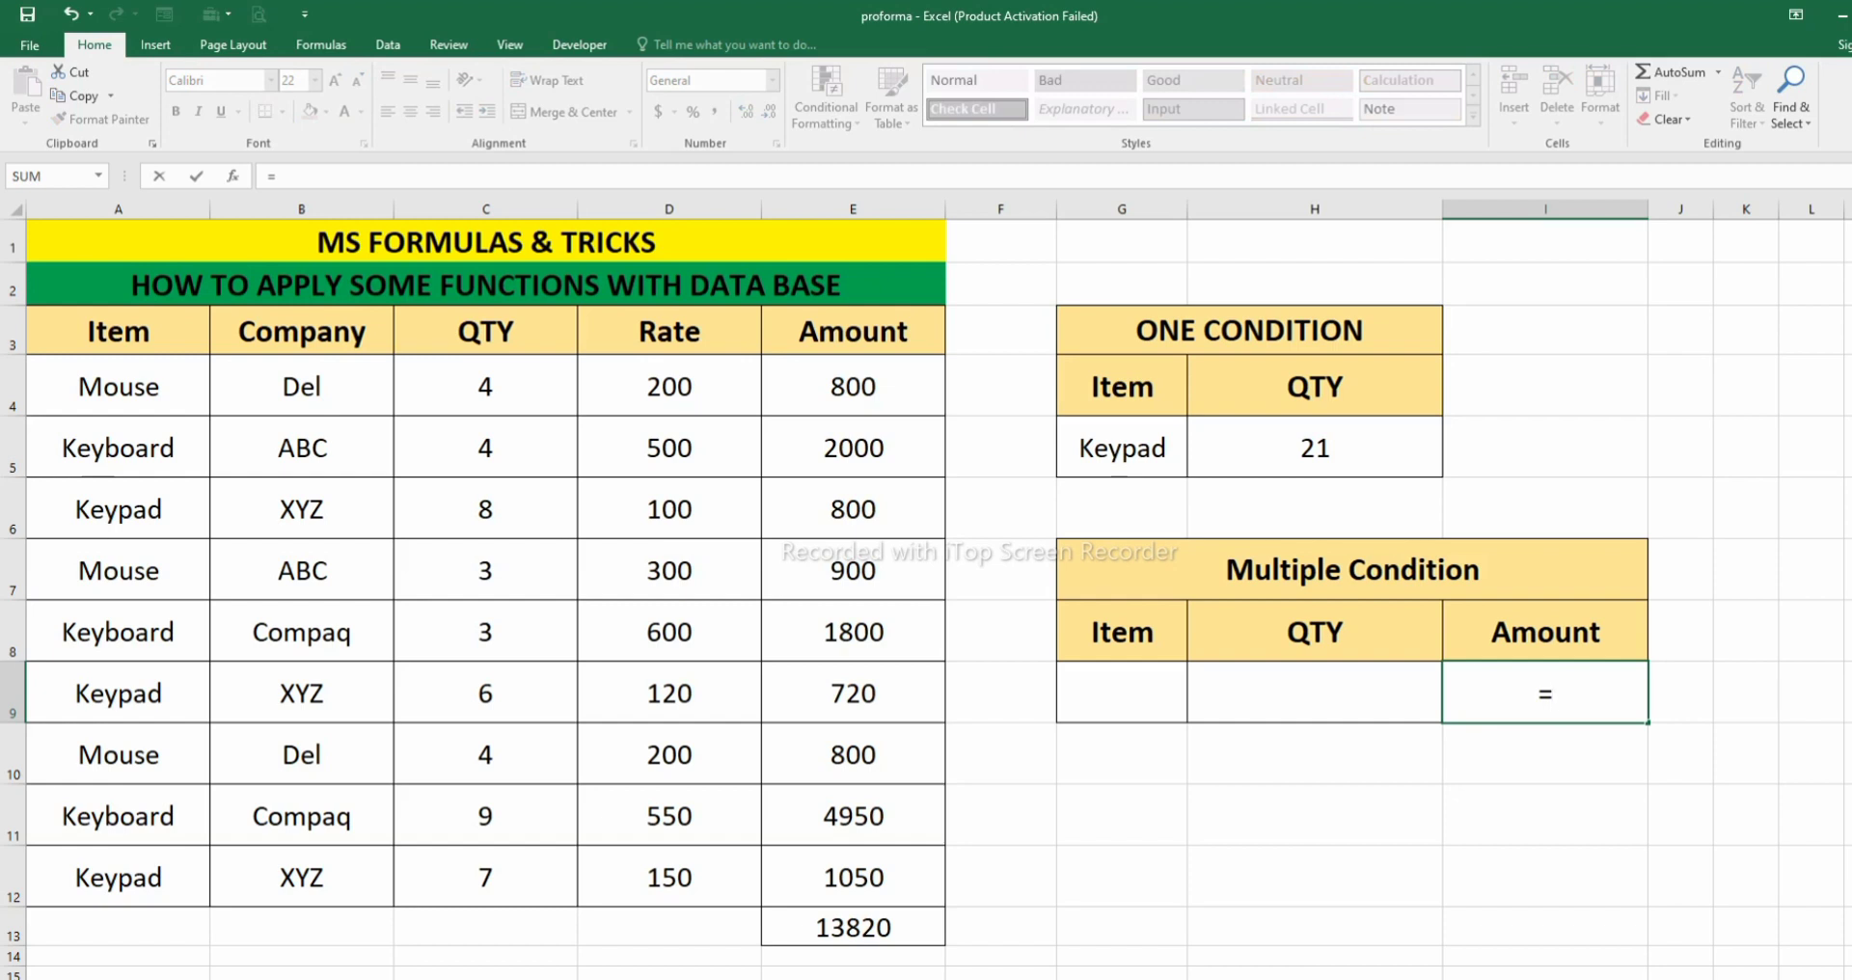
pyautogui.write('dsu')
pyautogui.press('Tab')
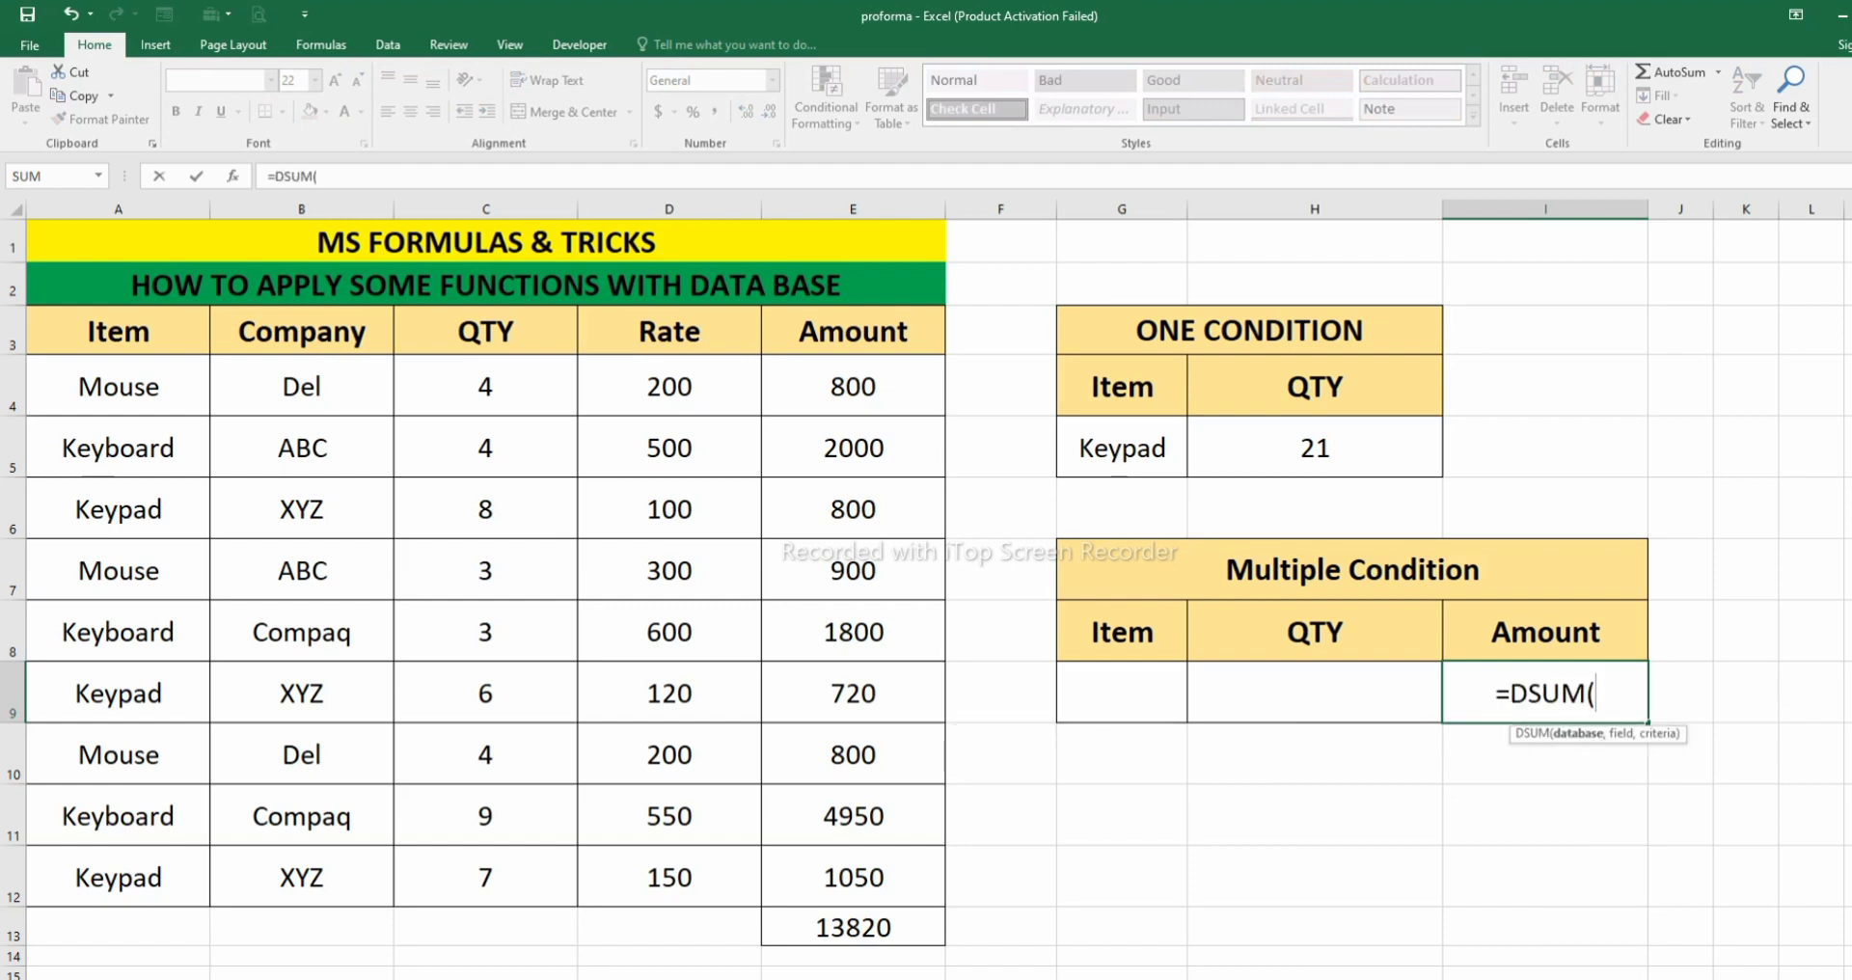
pyautogui.moveTo(117, 331); pyautogui.dragTo(853, 877)
pyautogui.write(',')
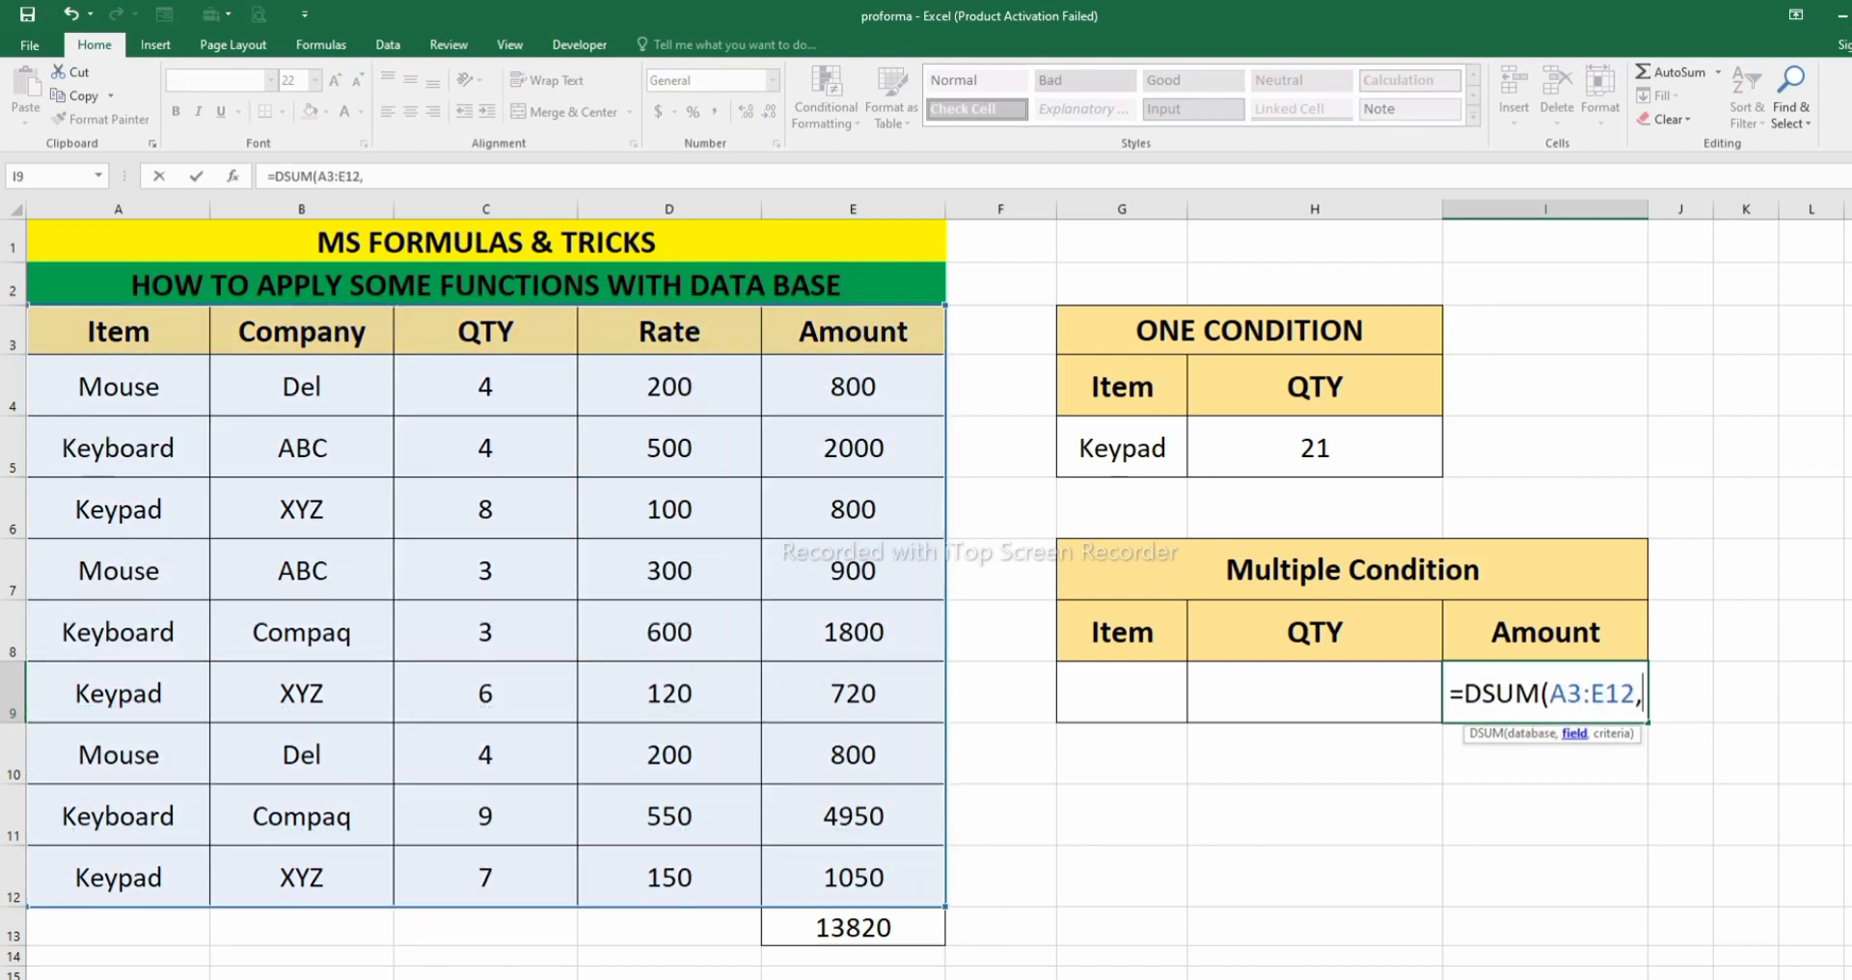
pyautogui.click(852, 331)
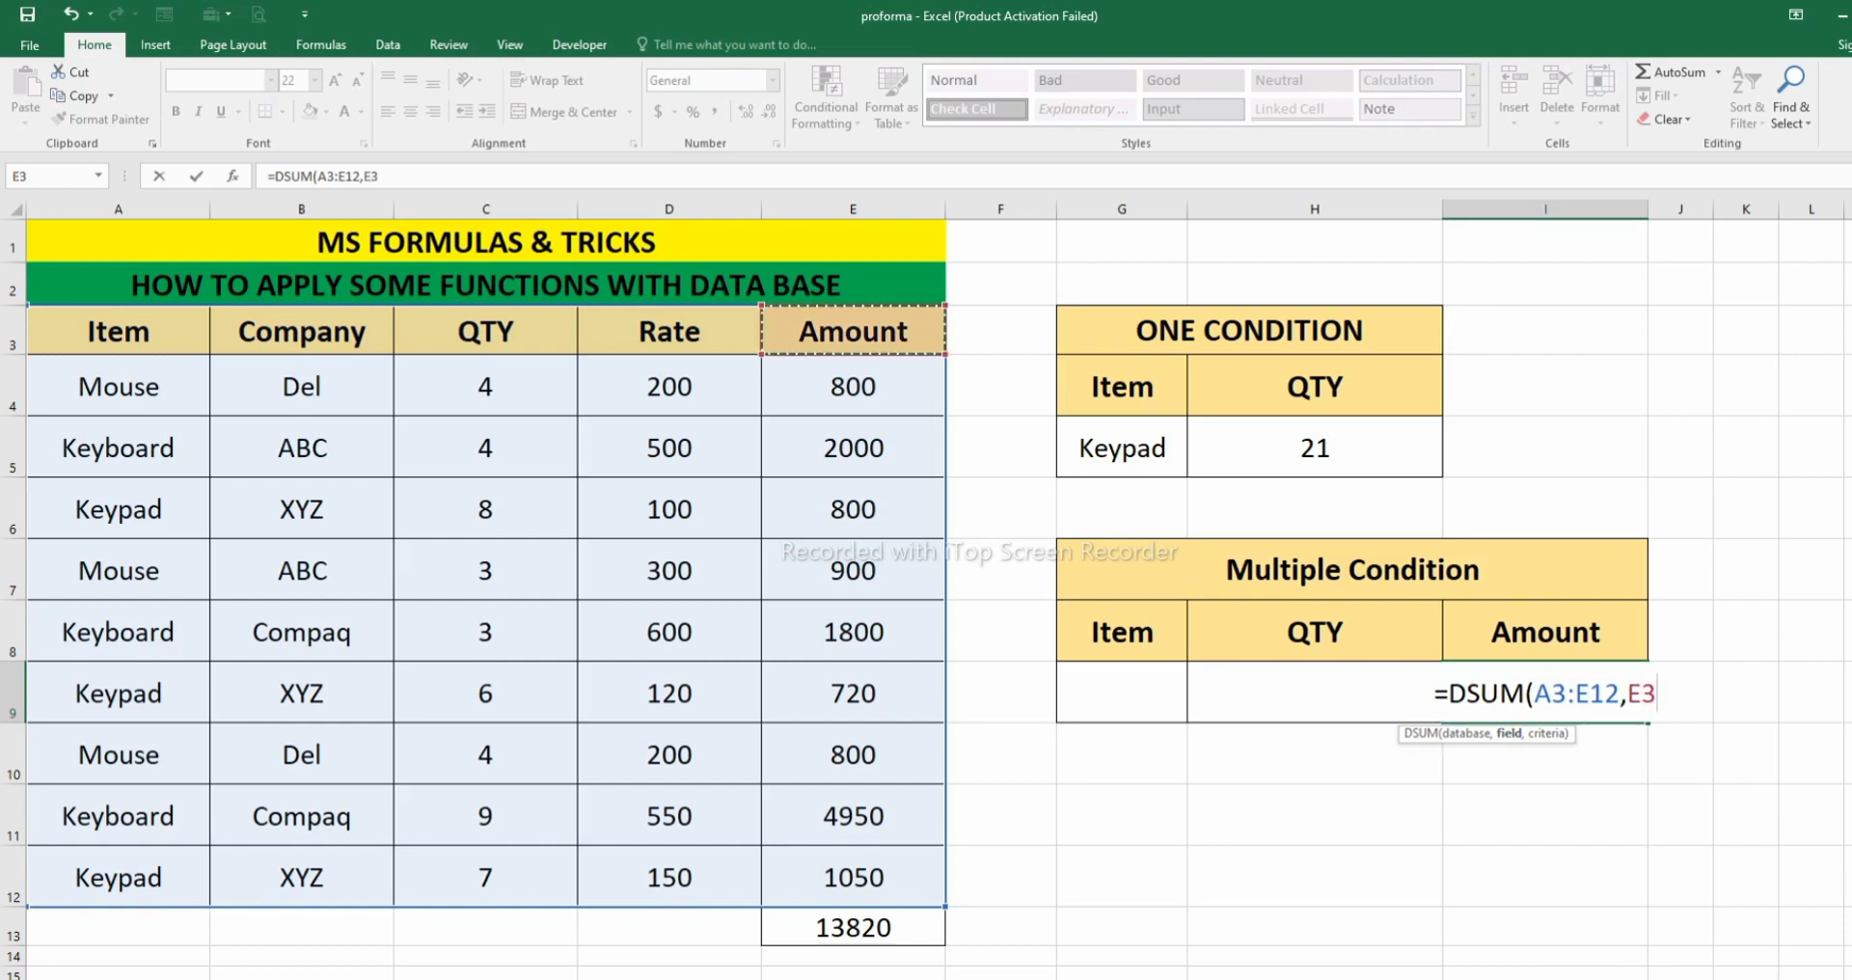
pyautogui.write(',')
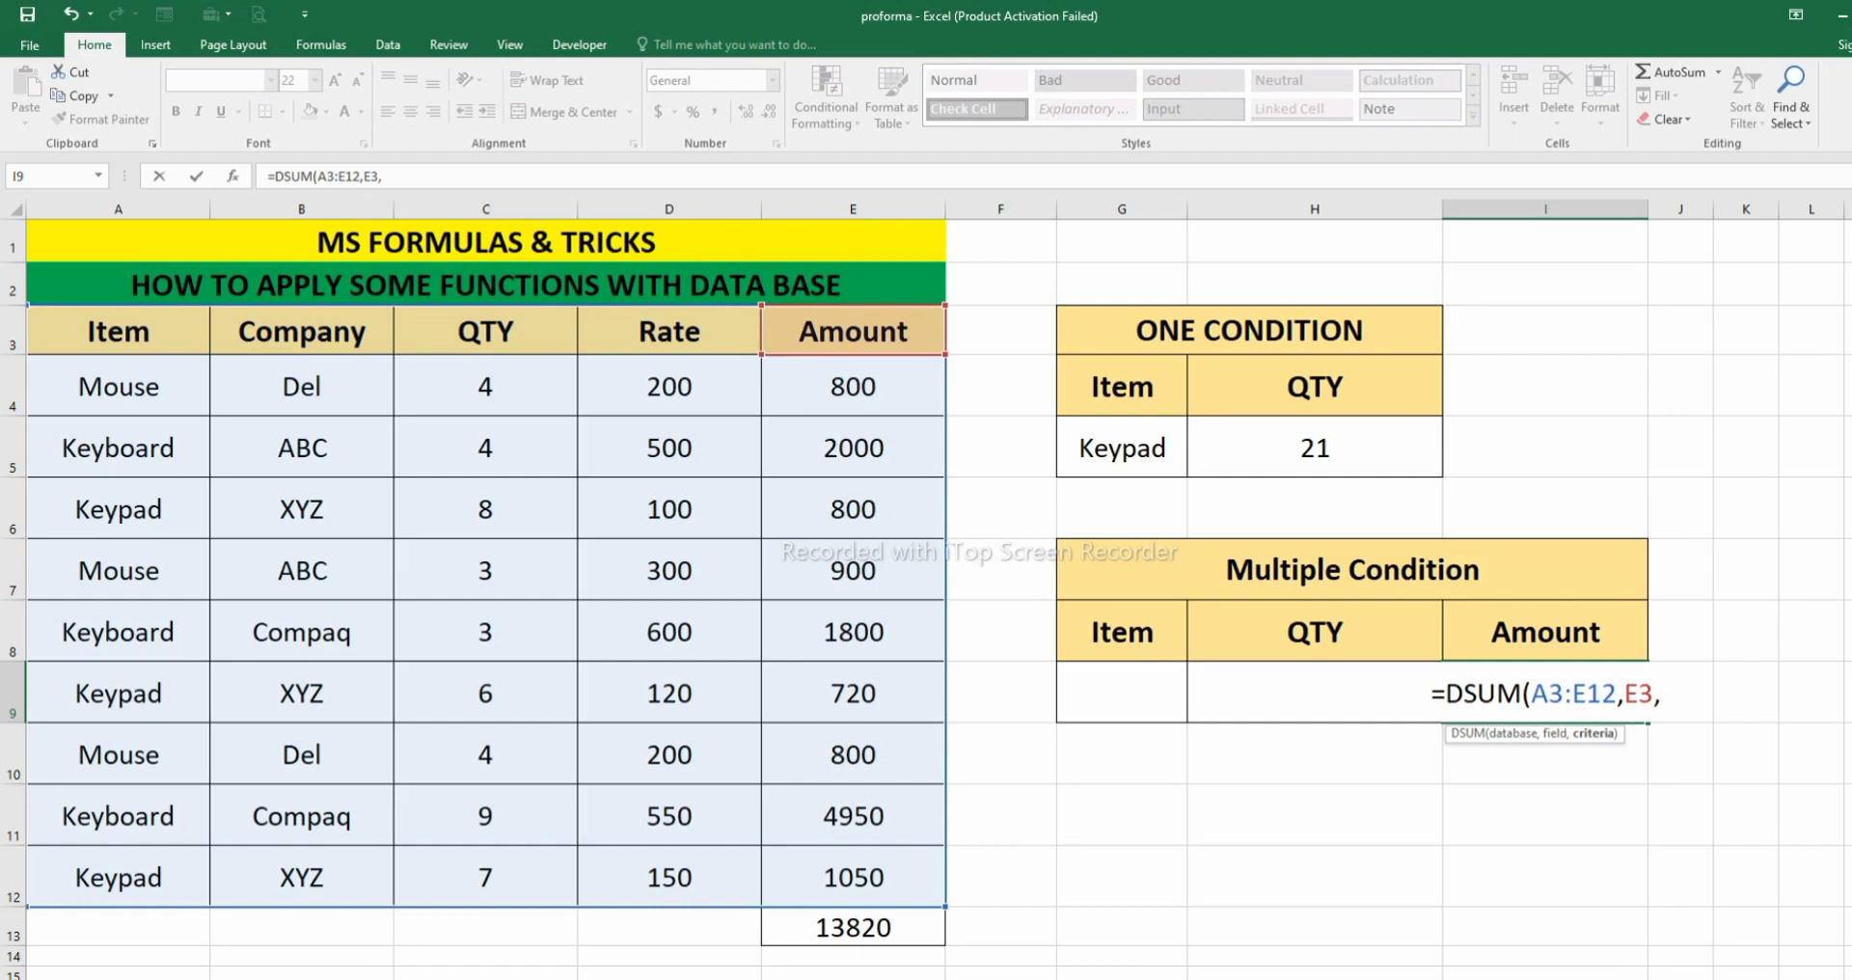
pyautogui.moveTo(1122, 632); pyautogui.dragTo(1315, 694)
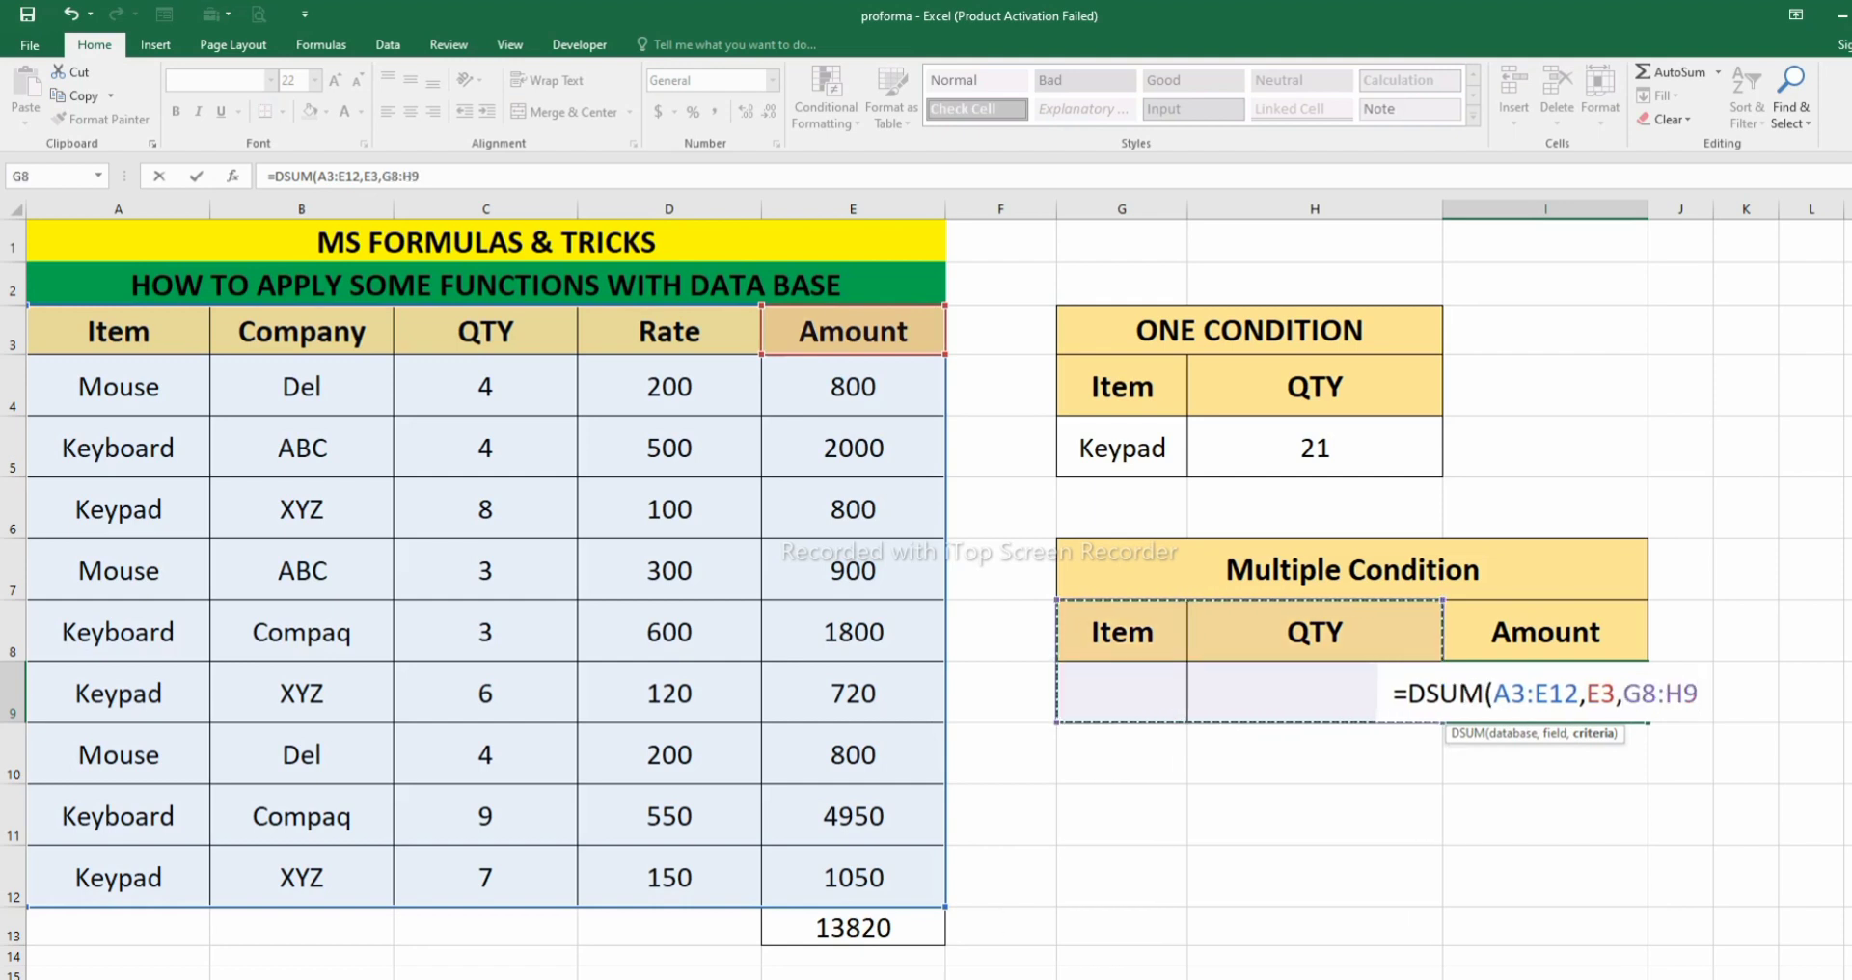
pyautogui.write(')')
pyautogui.press('Return')
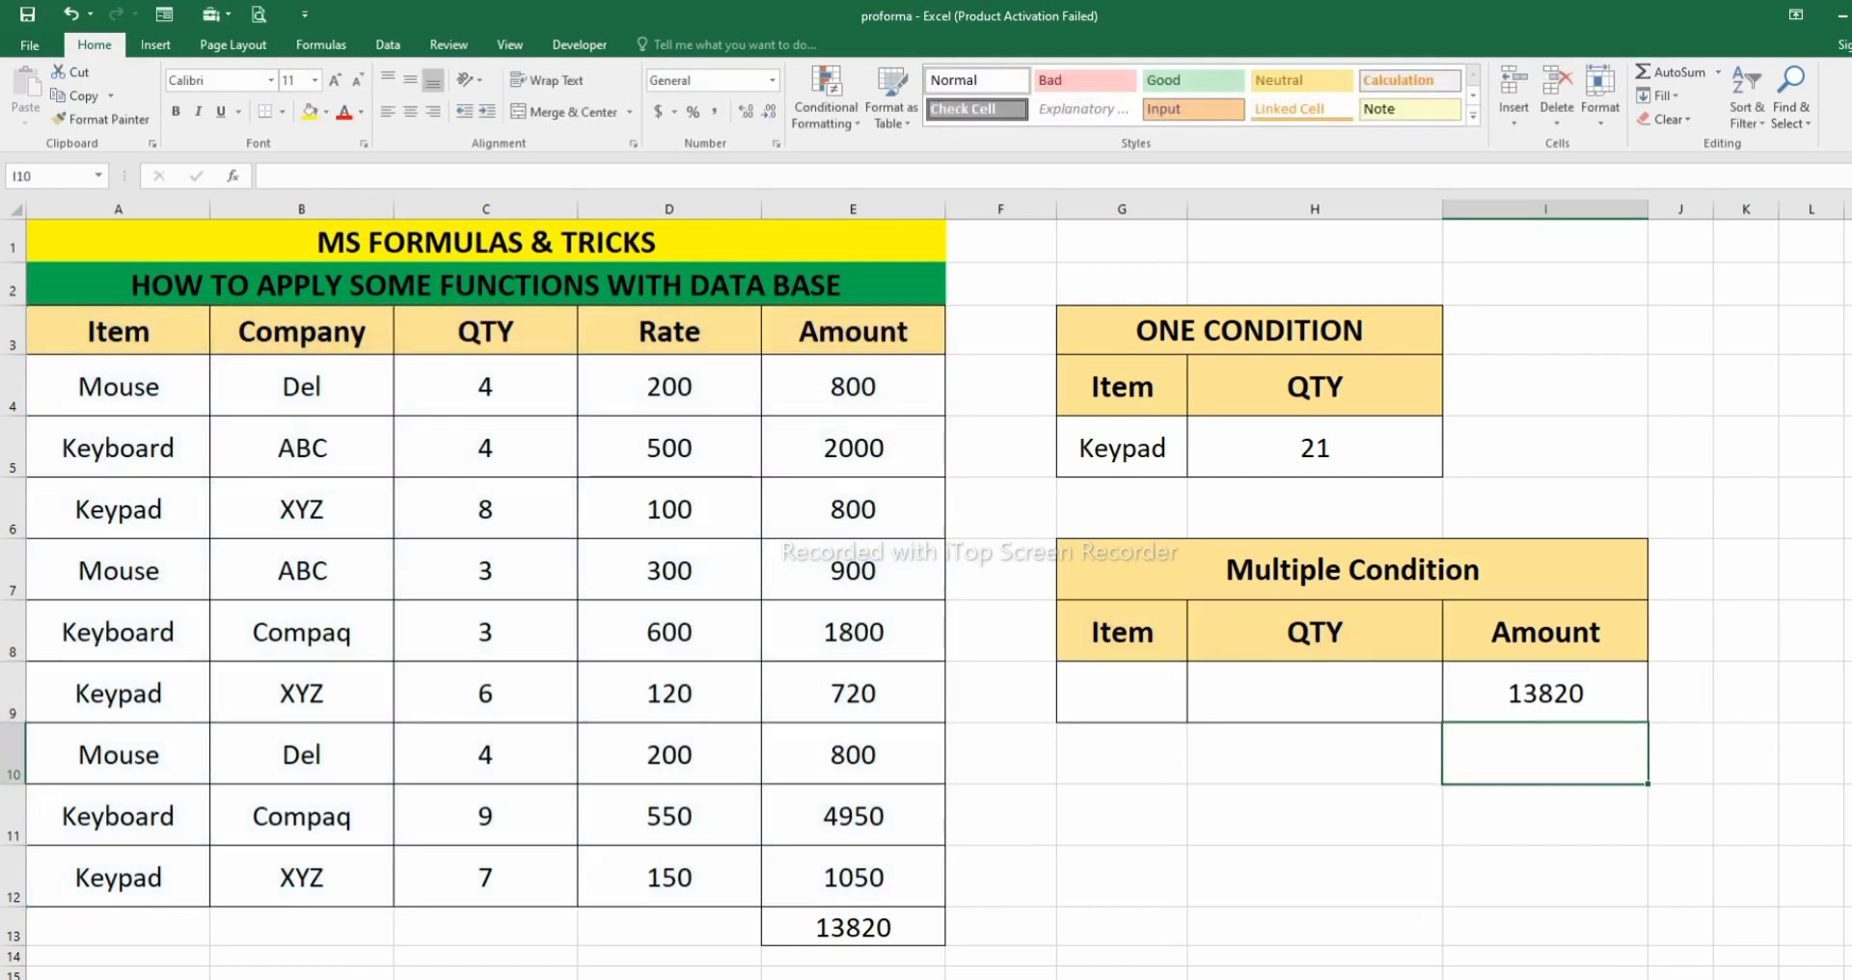
# - Compare the DSUM result in I9 with the source table's Amount total in E13
pyautogui.click(1545, 694)
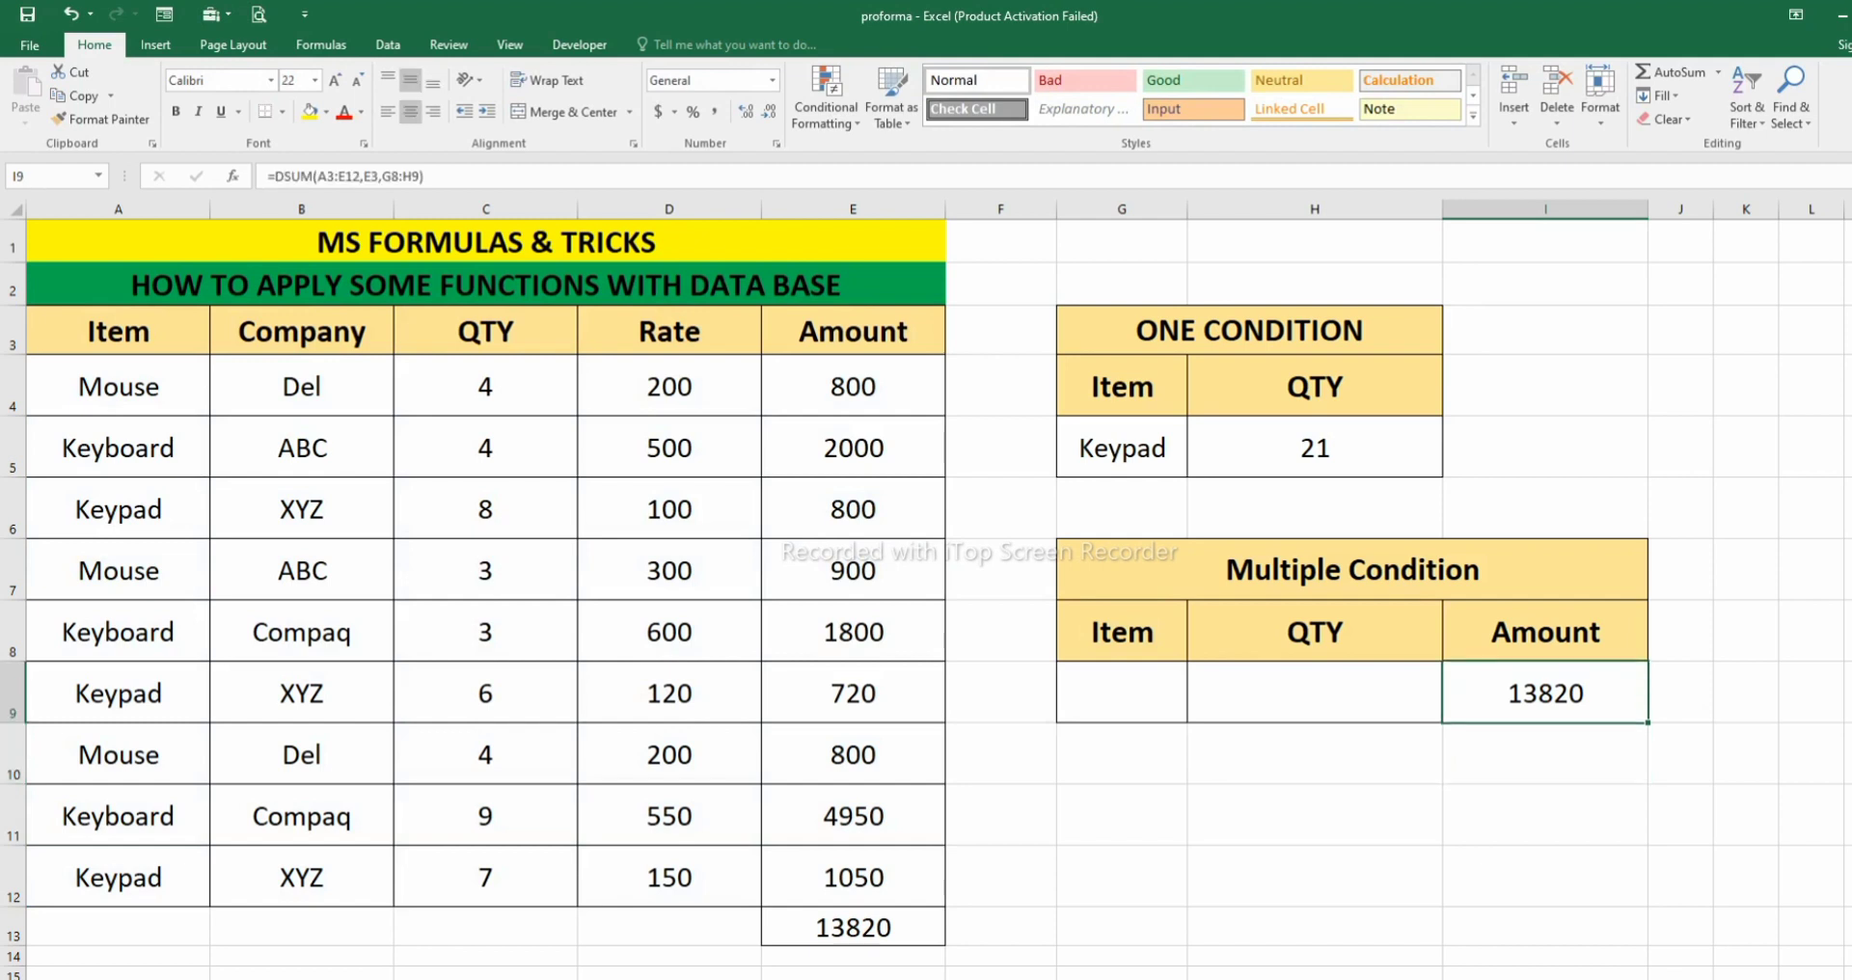
pyautogui.click(852, 927)
pyautogui.click(1545, 694)
pyautogui.click(1121, 633)
# - Enter Mouse as the item criterion in G9 and check the amount result in I9
pyautogui.click(1122, 693)
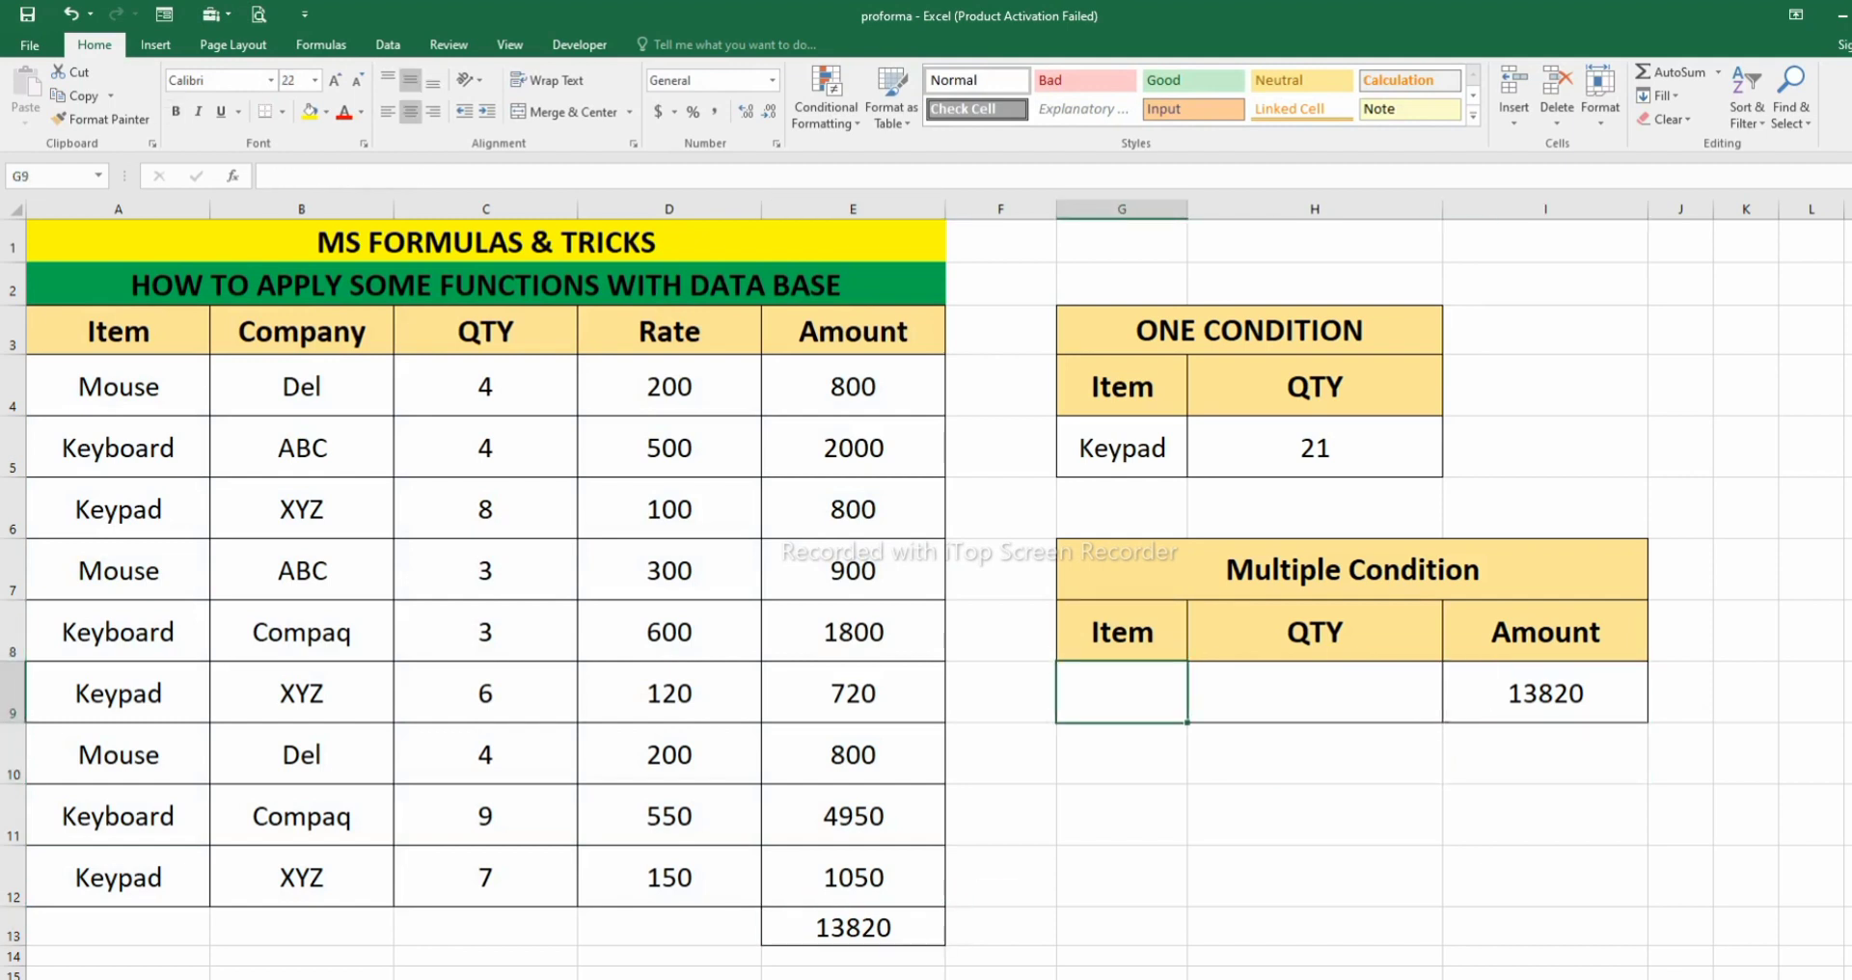
pyautogui.write('Mouse')
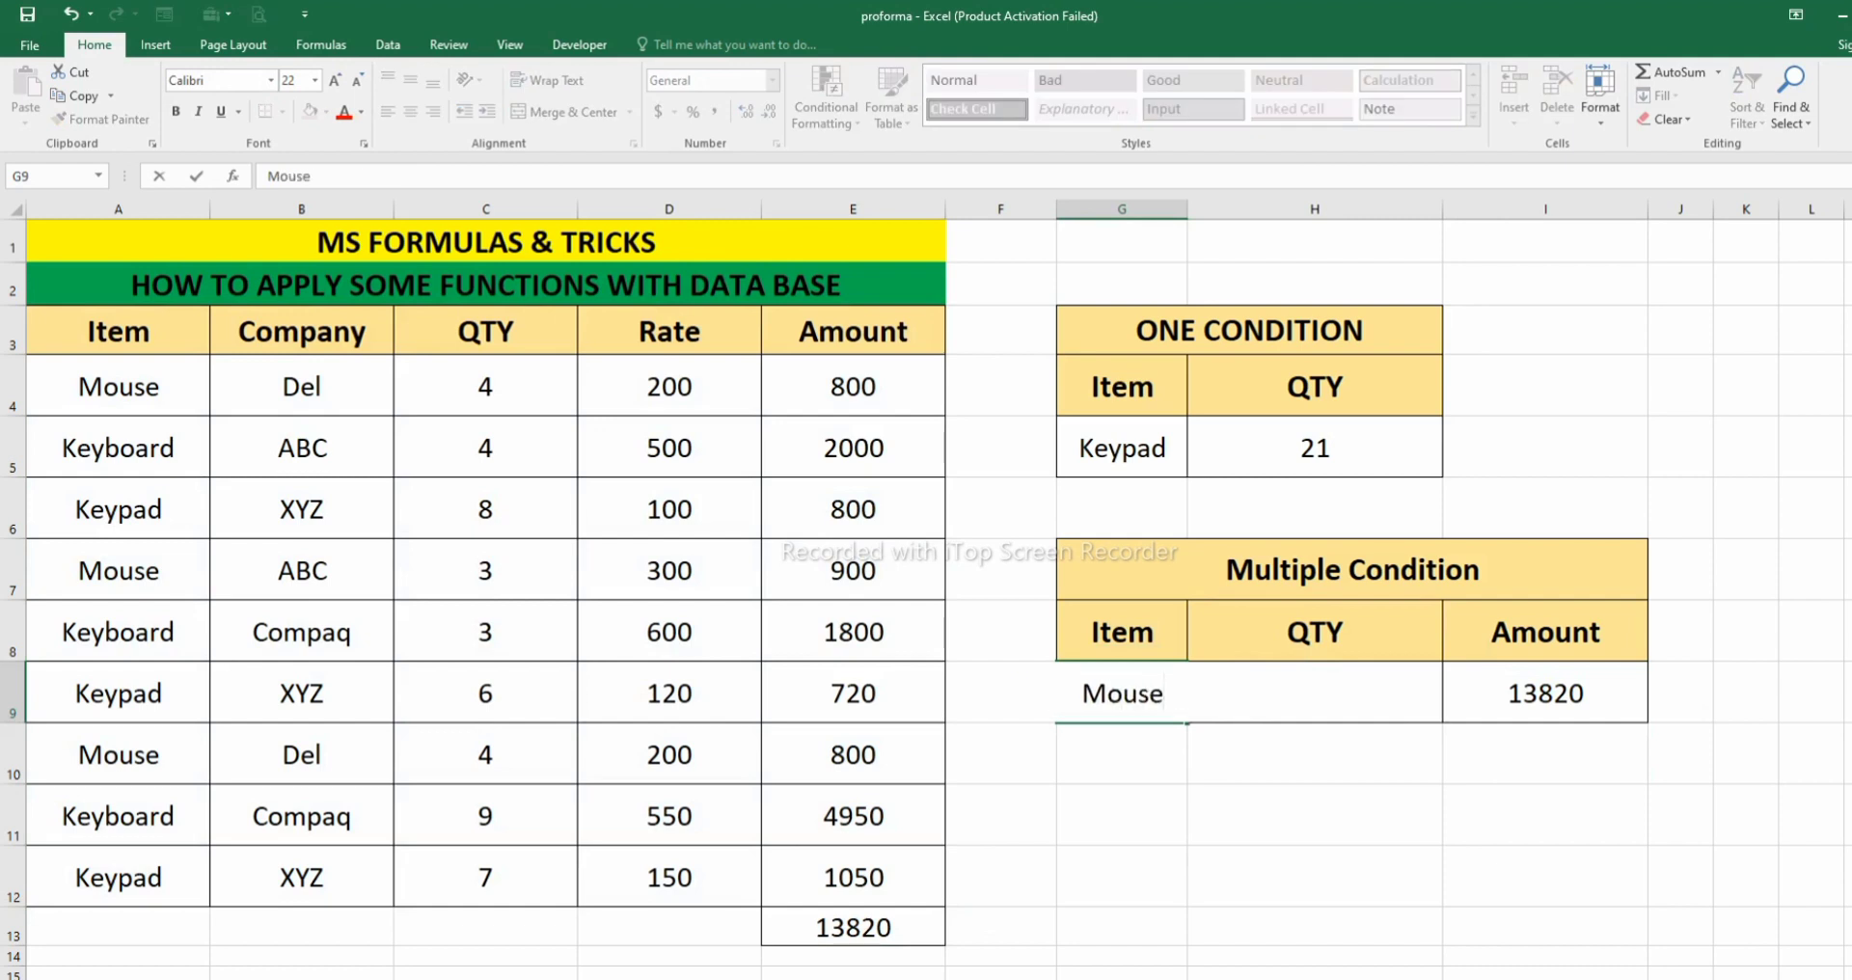
pyautogui.press('Return')
pyautogui.click(1546, 693)
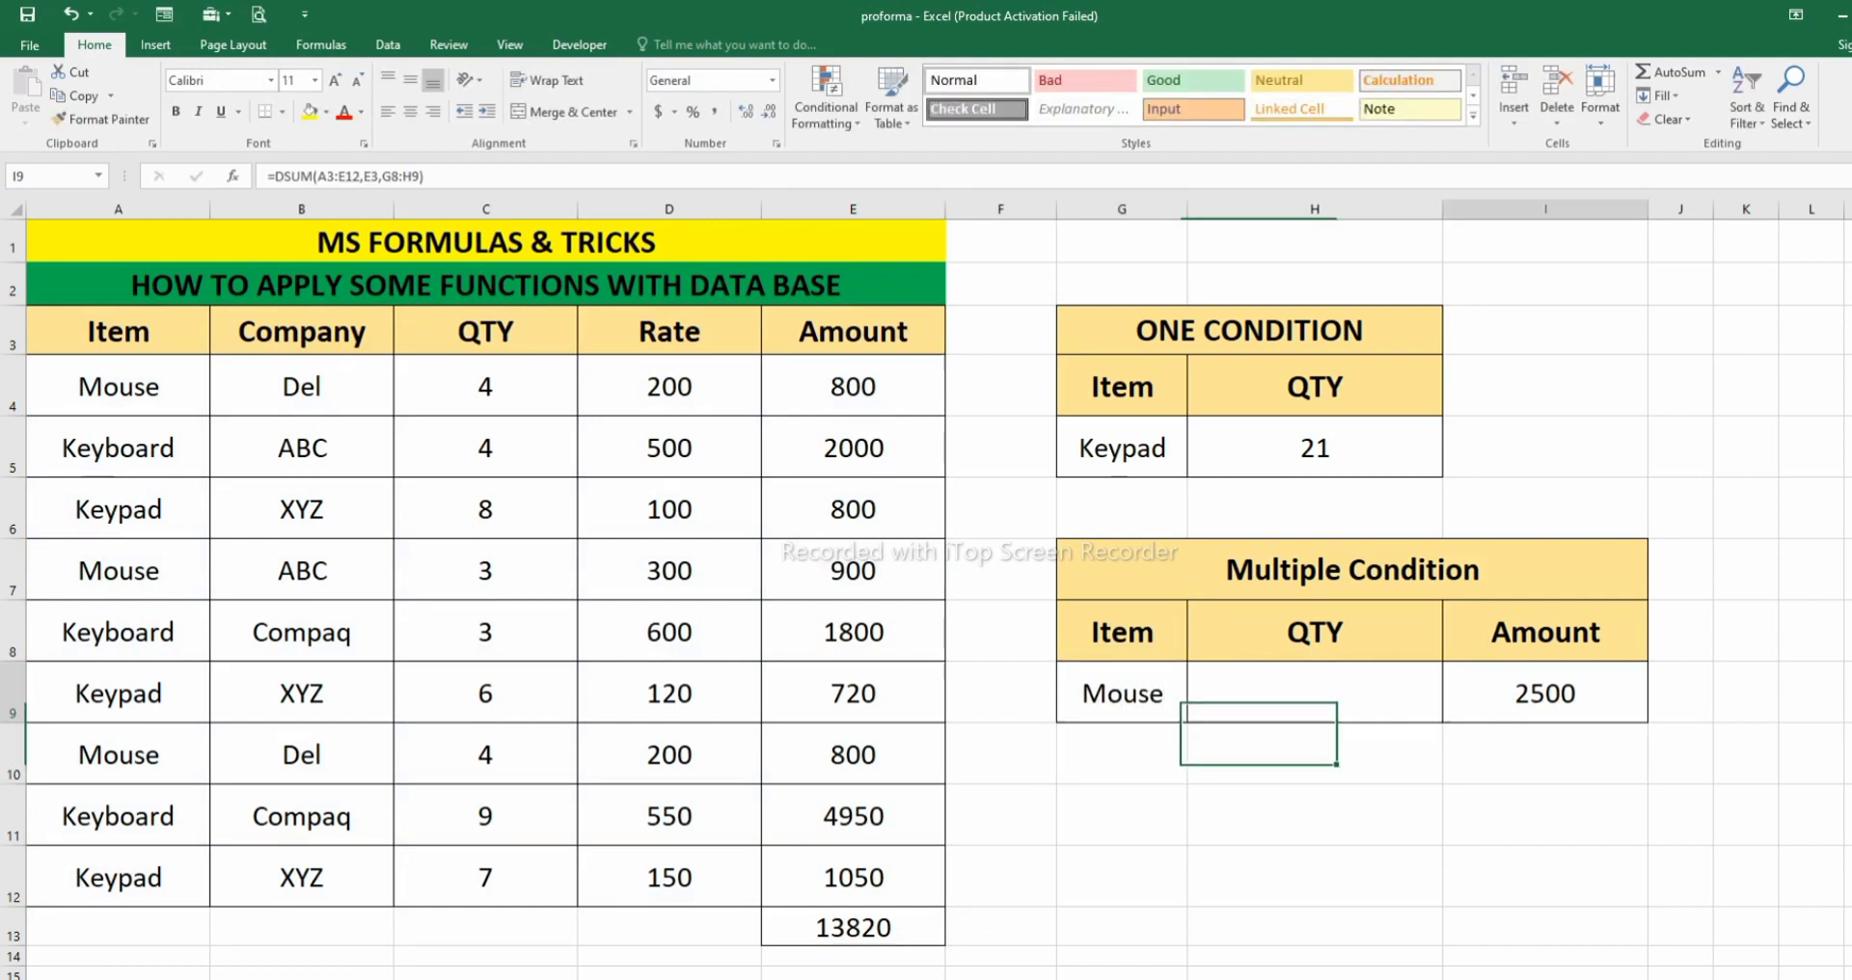
pyautogui.click(1122, 693)
pyautogui.click(1681, 755)
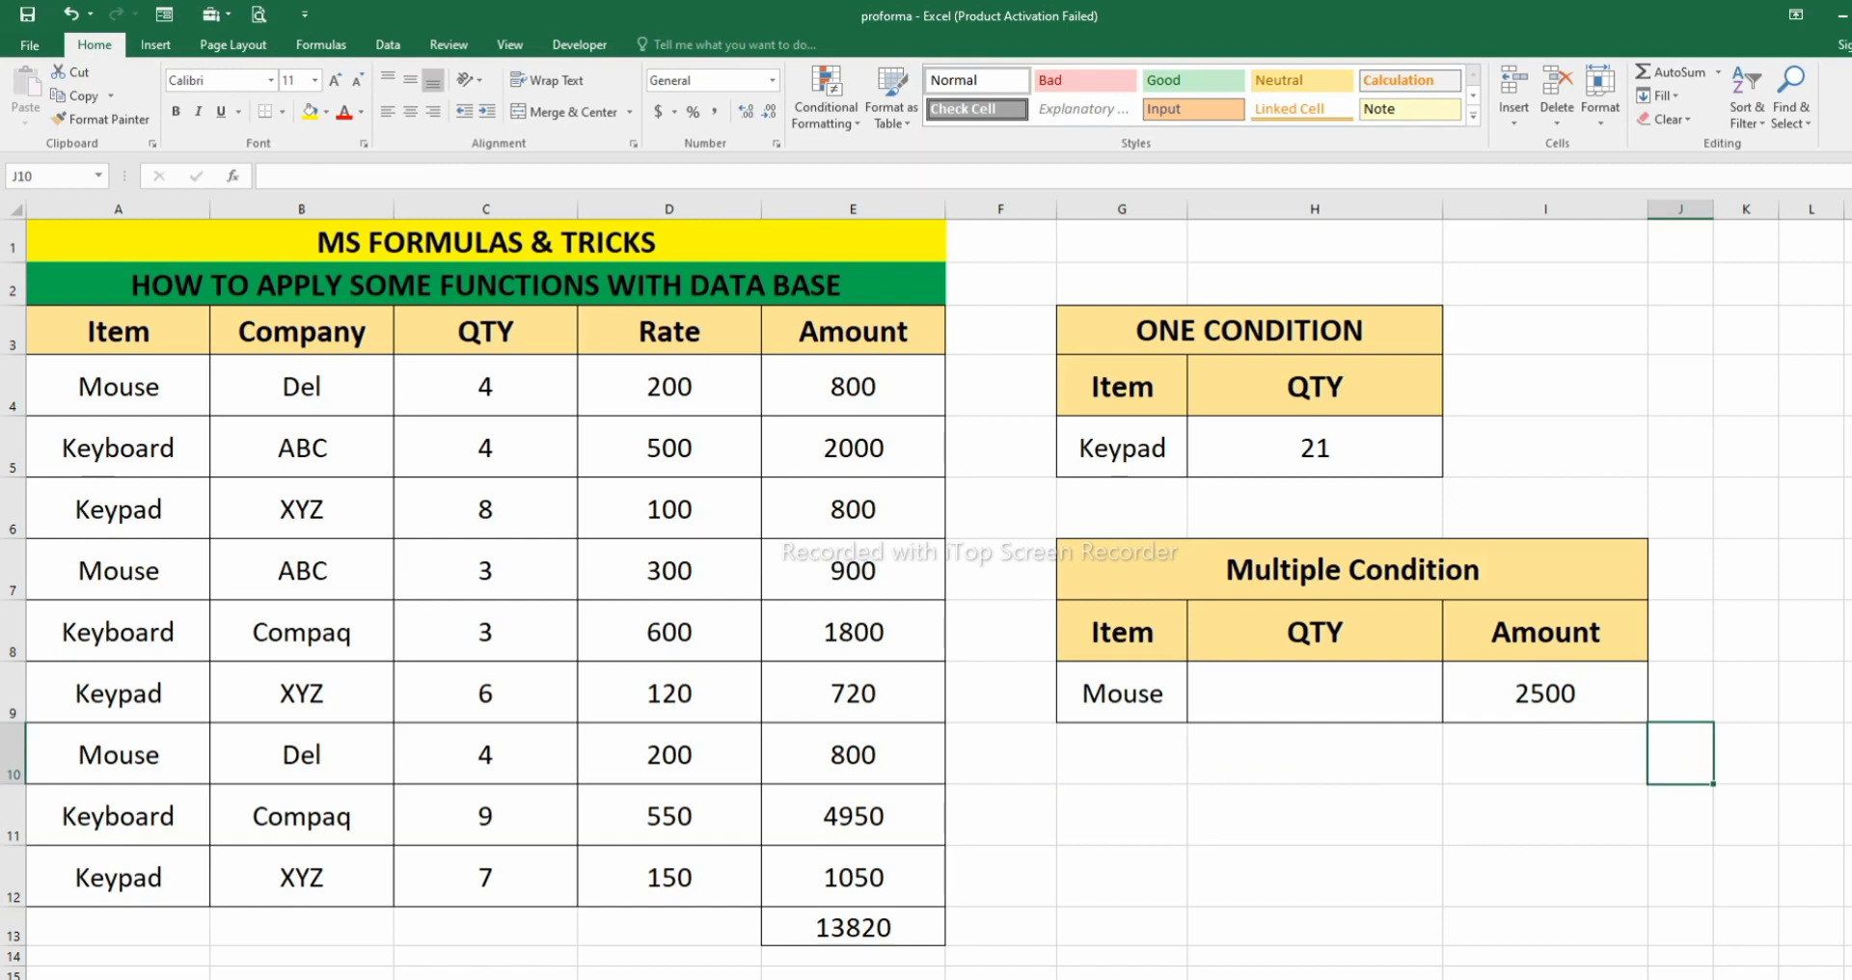
# - Enter Del as the second criterion in H9 and change the heading in H8 to Company
pyautogui.click(301, 386)
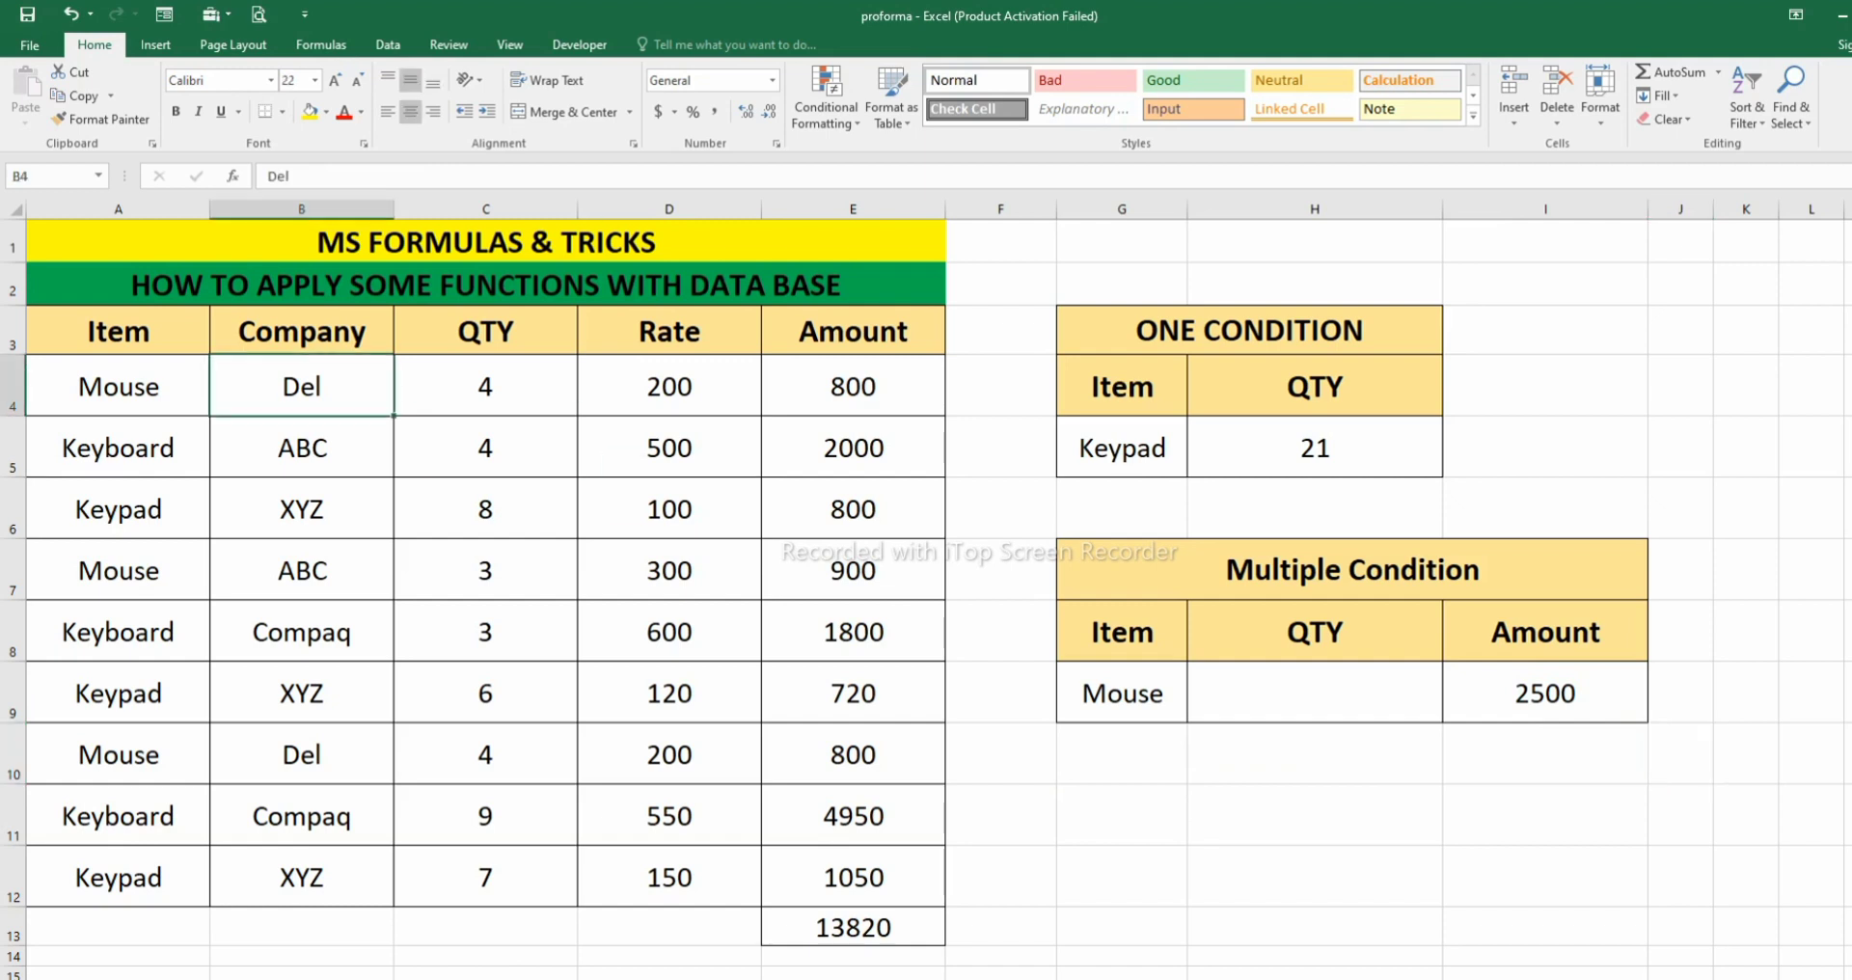
pyautogui.click(1315, 693)
pyautogui.write('Del')
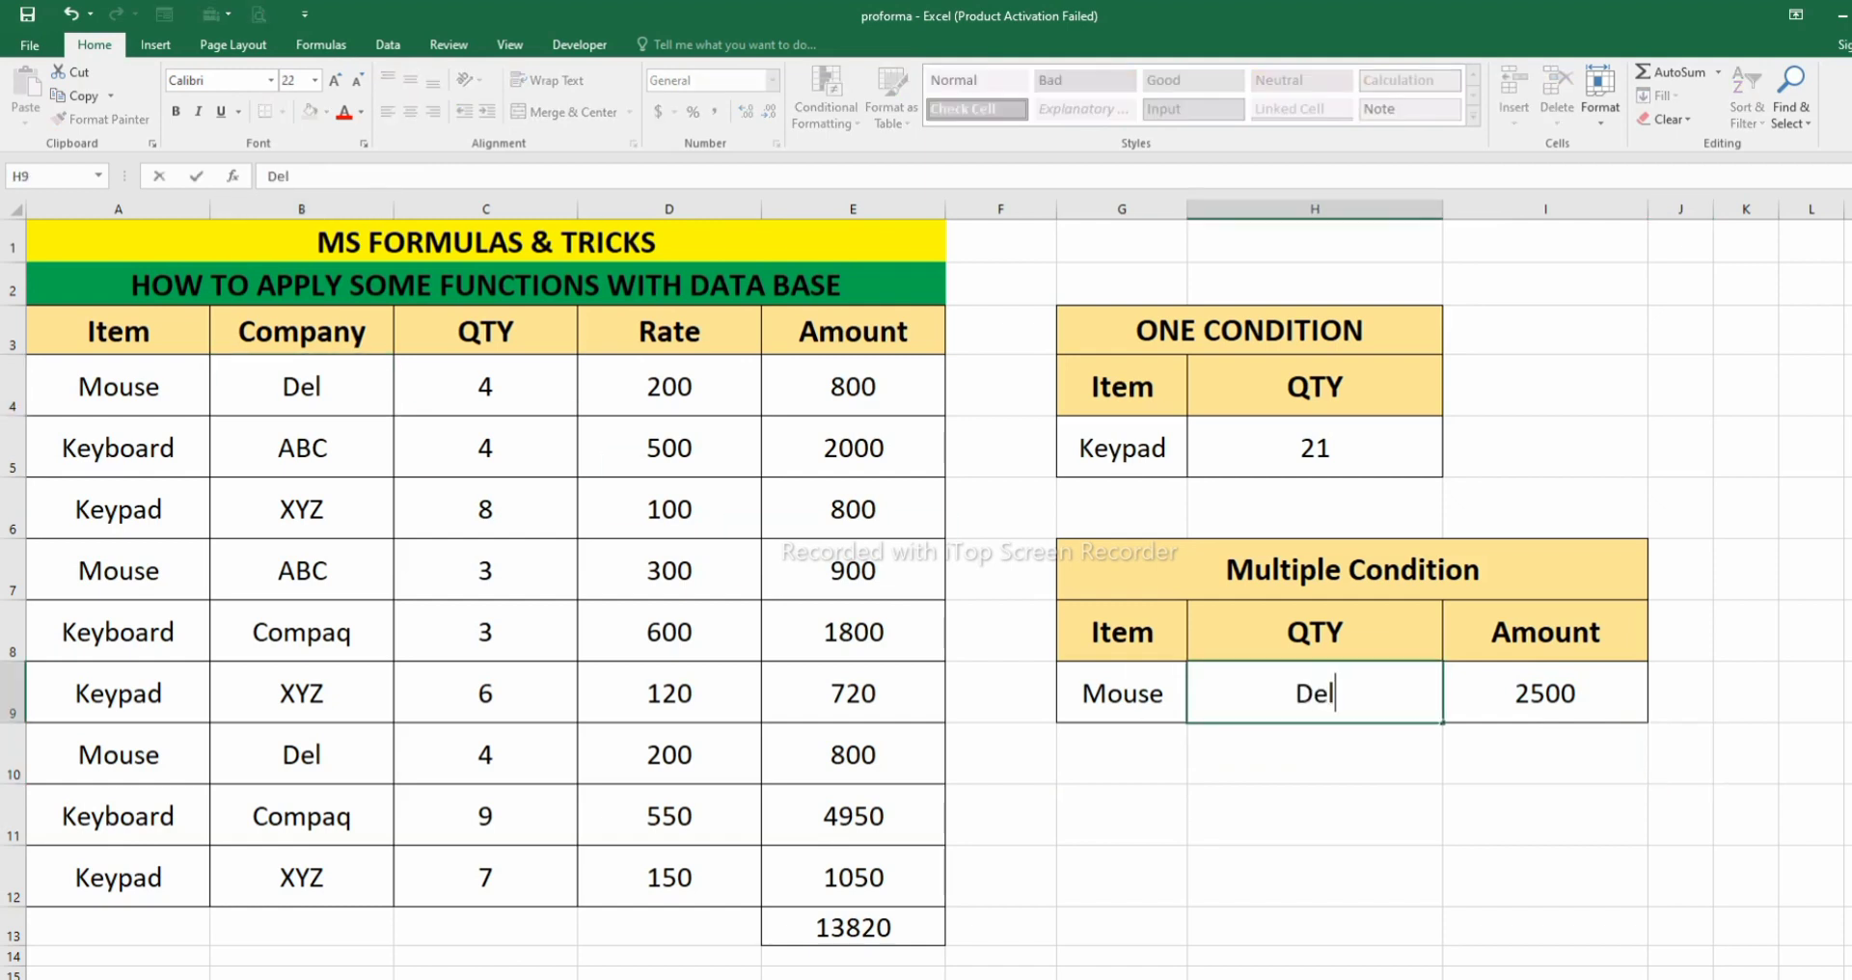
pyautogui.press('Return')
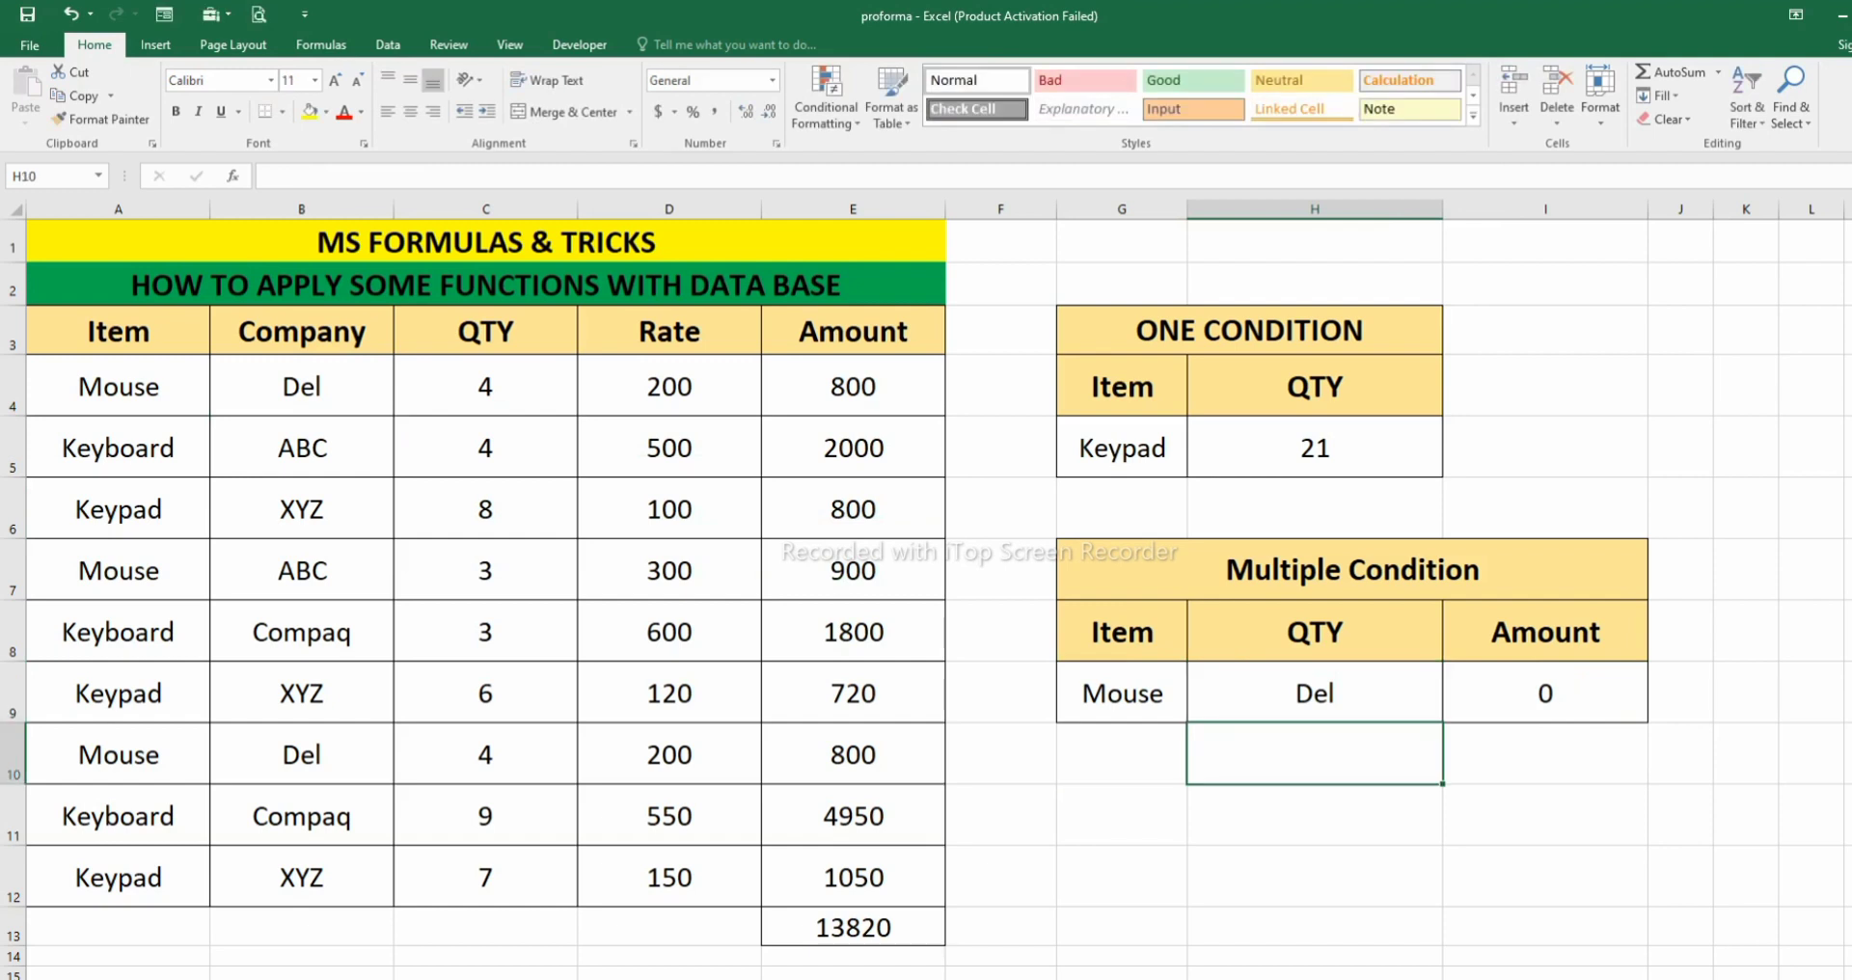
pyautogui.press('Up')
pyautogui.press('Right')
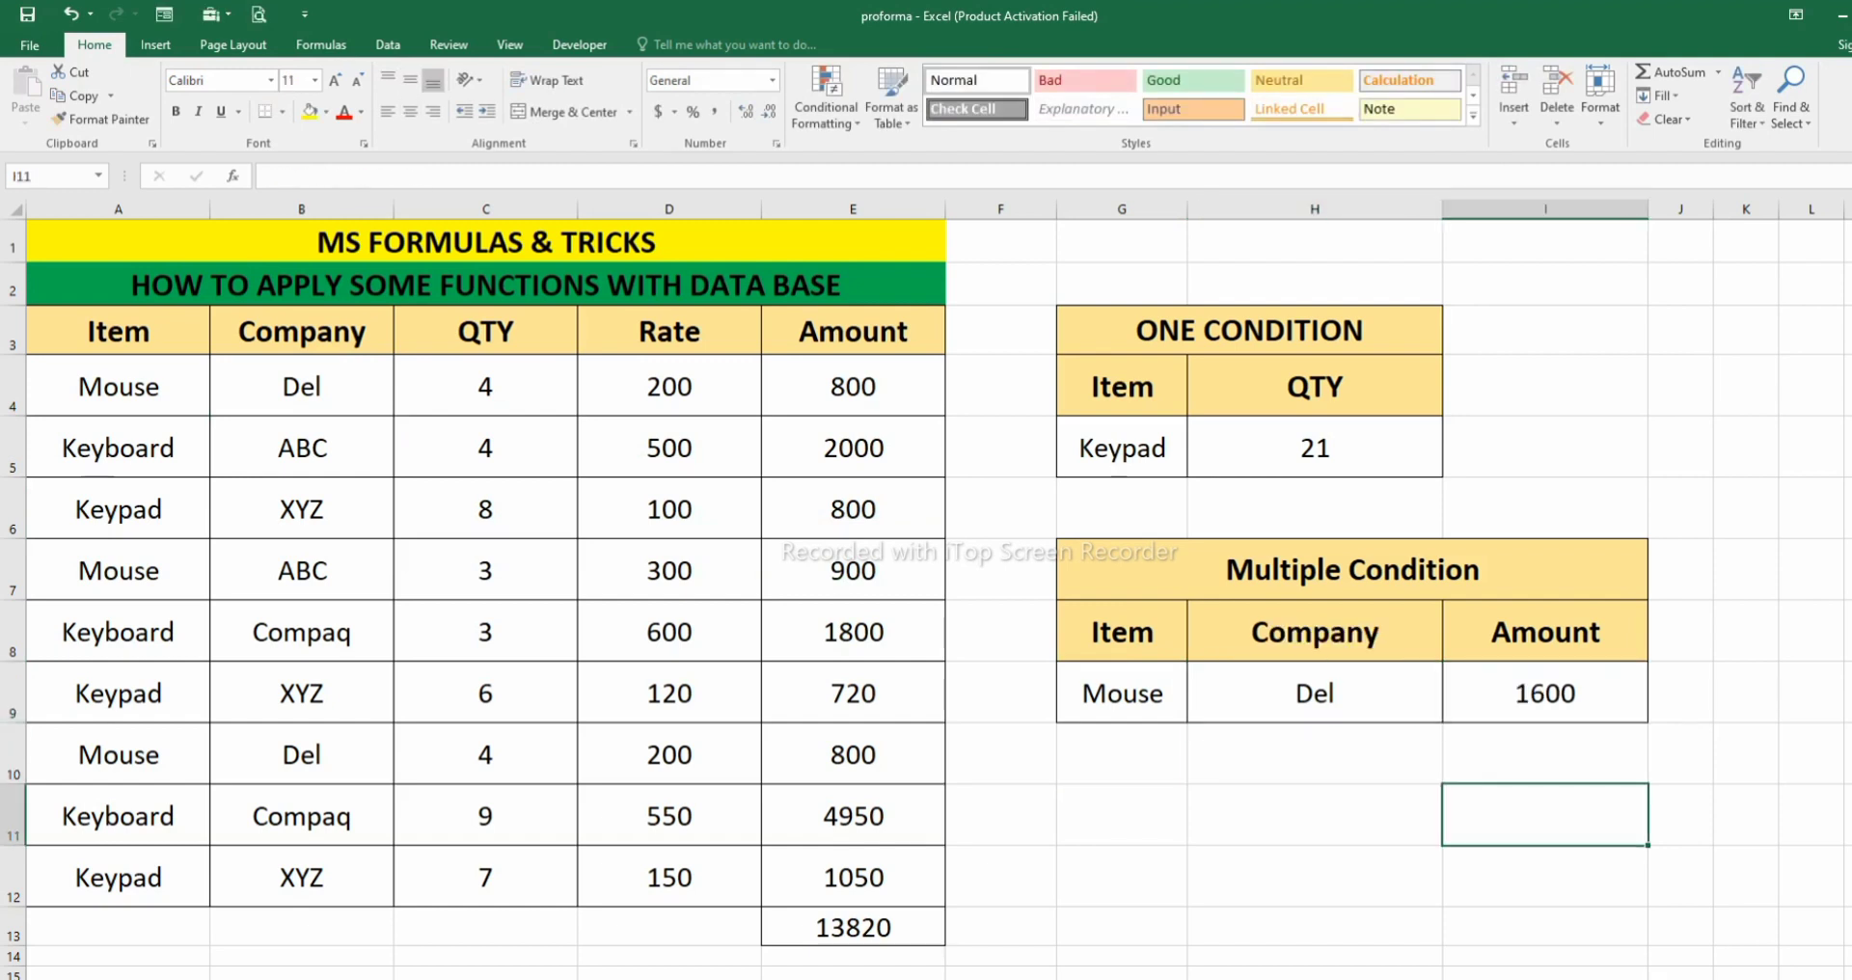
# - Check the Mouse and Del criteria in G9:H9 against the matching source rows 4 and 10
pyautogui.click(1315, 694)
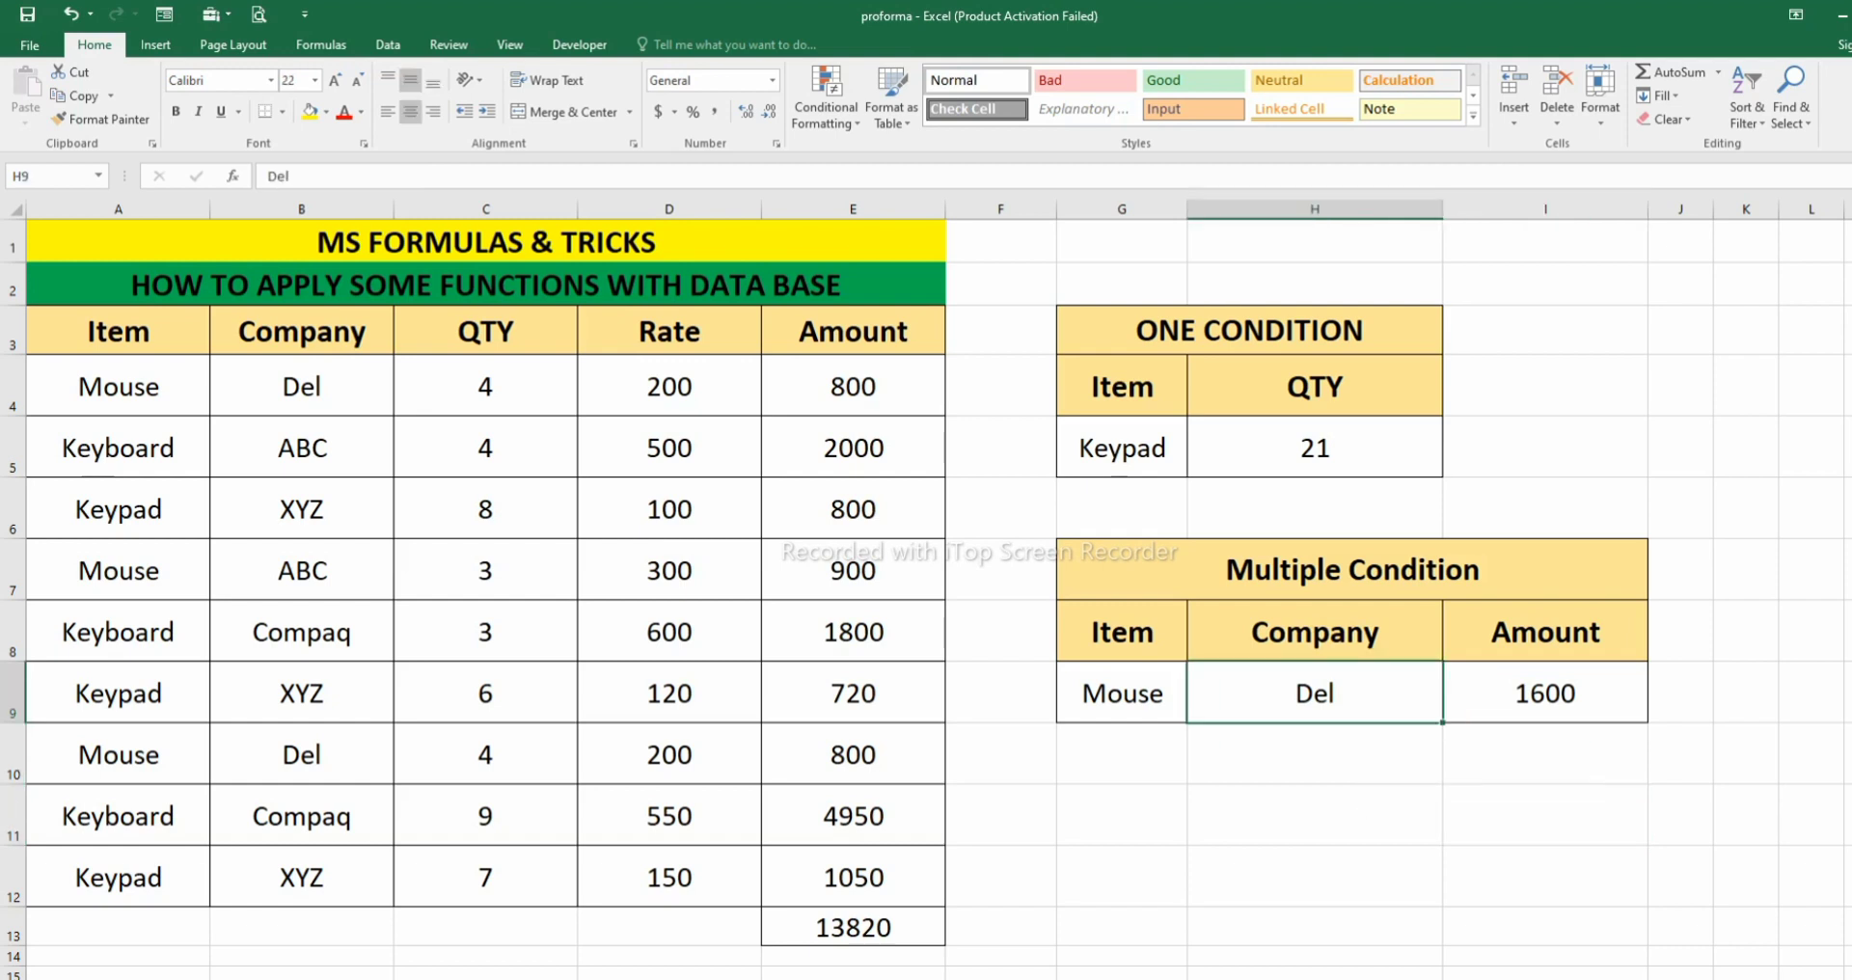
pyautogui.moveTo(118, 387); pyautogui.dragTo(853, 387)
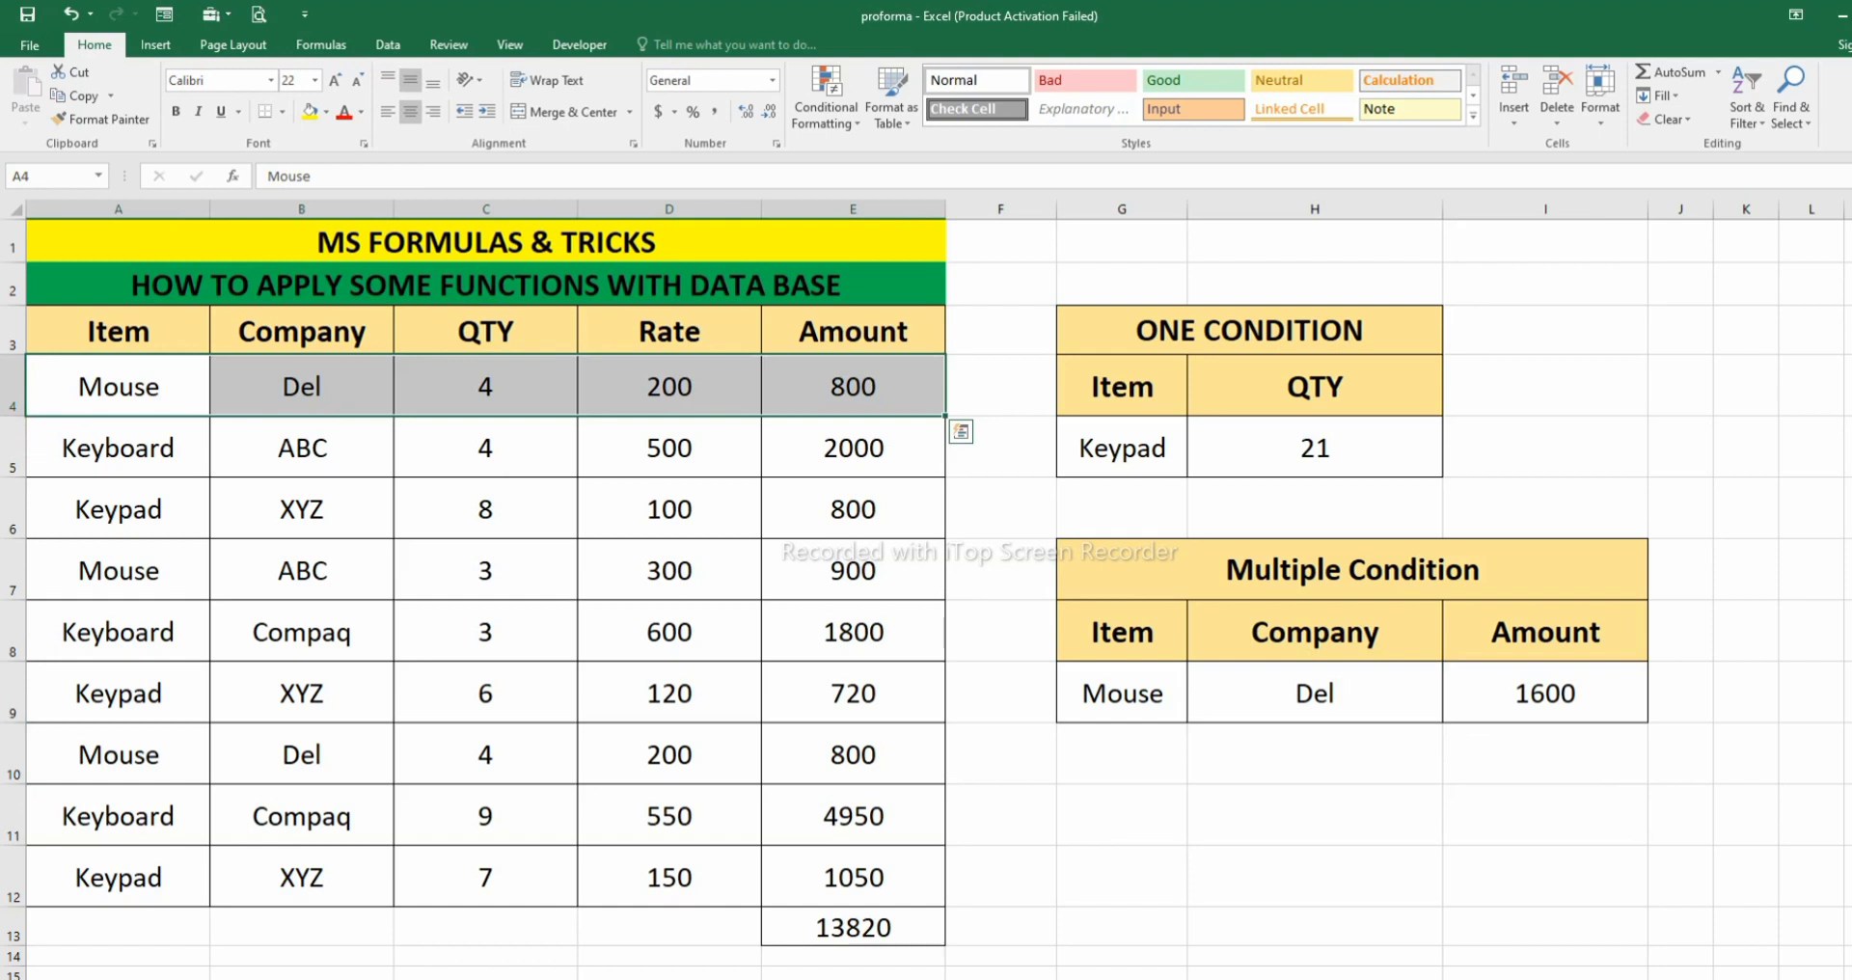
pyautogui.moveTo(118, 755); pyautogui.dragTo(853, 755)
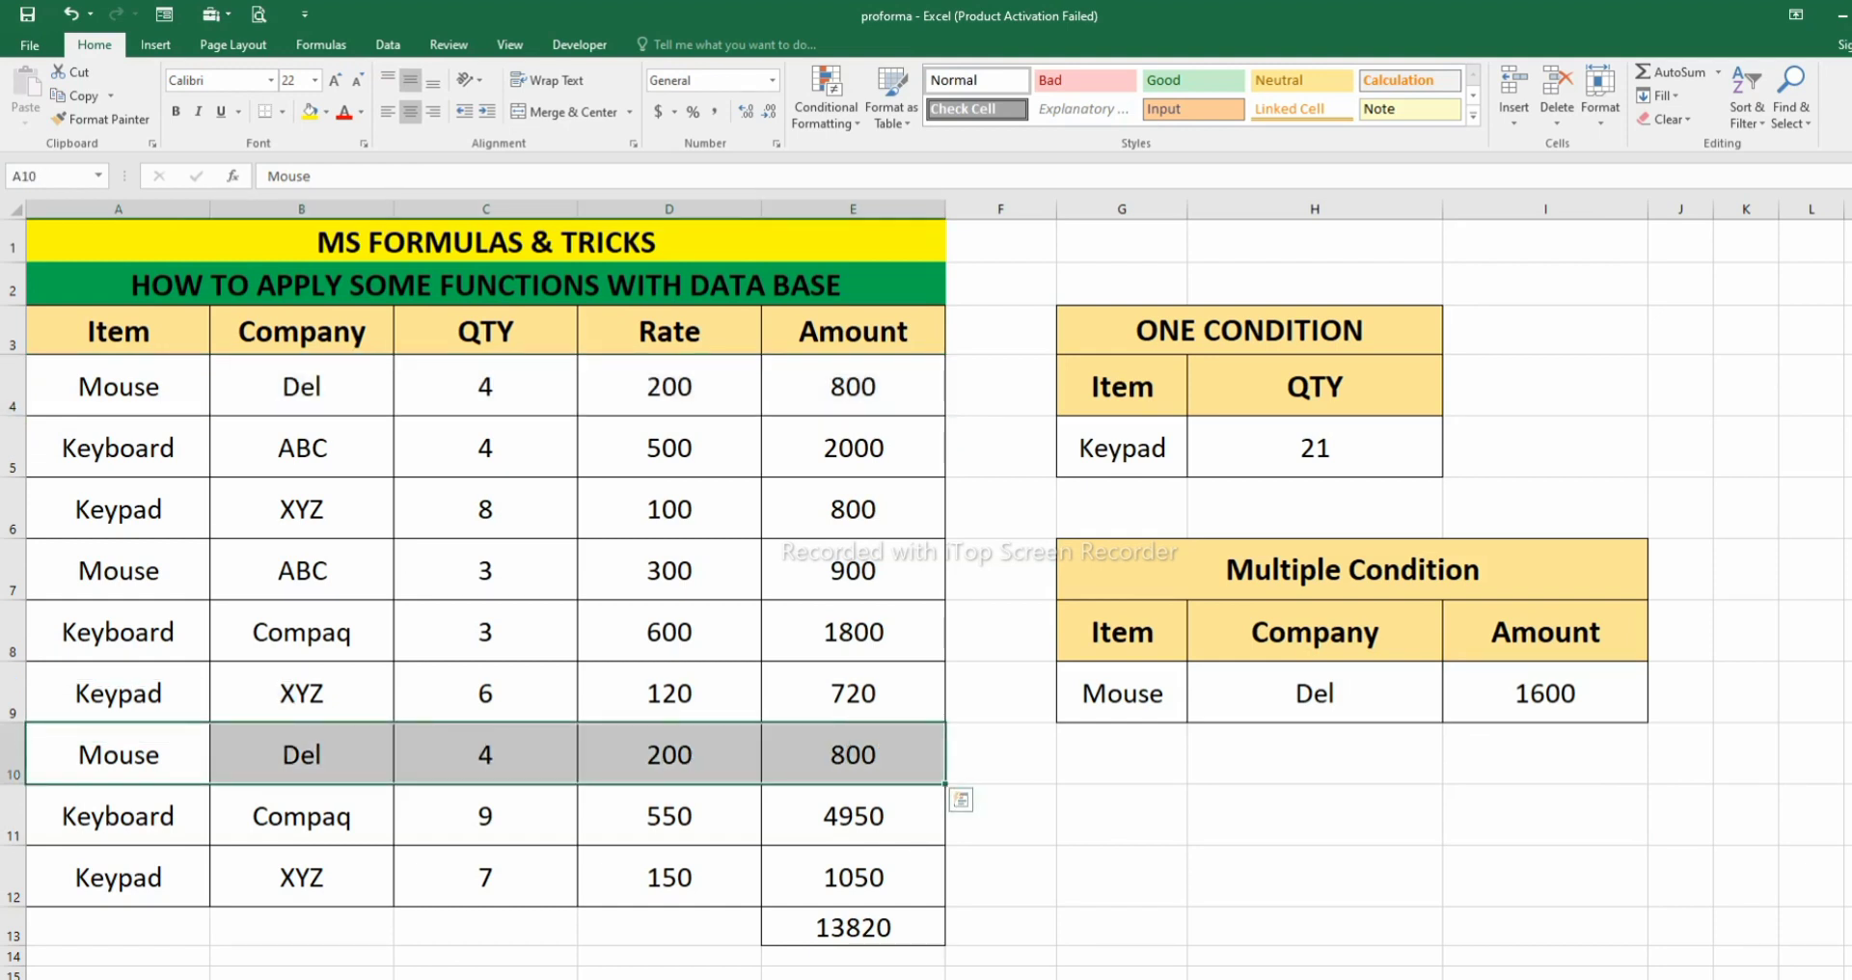
pyautogui.click(1122, 694)
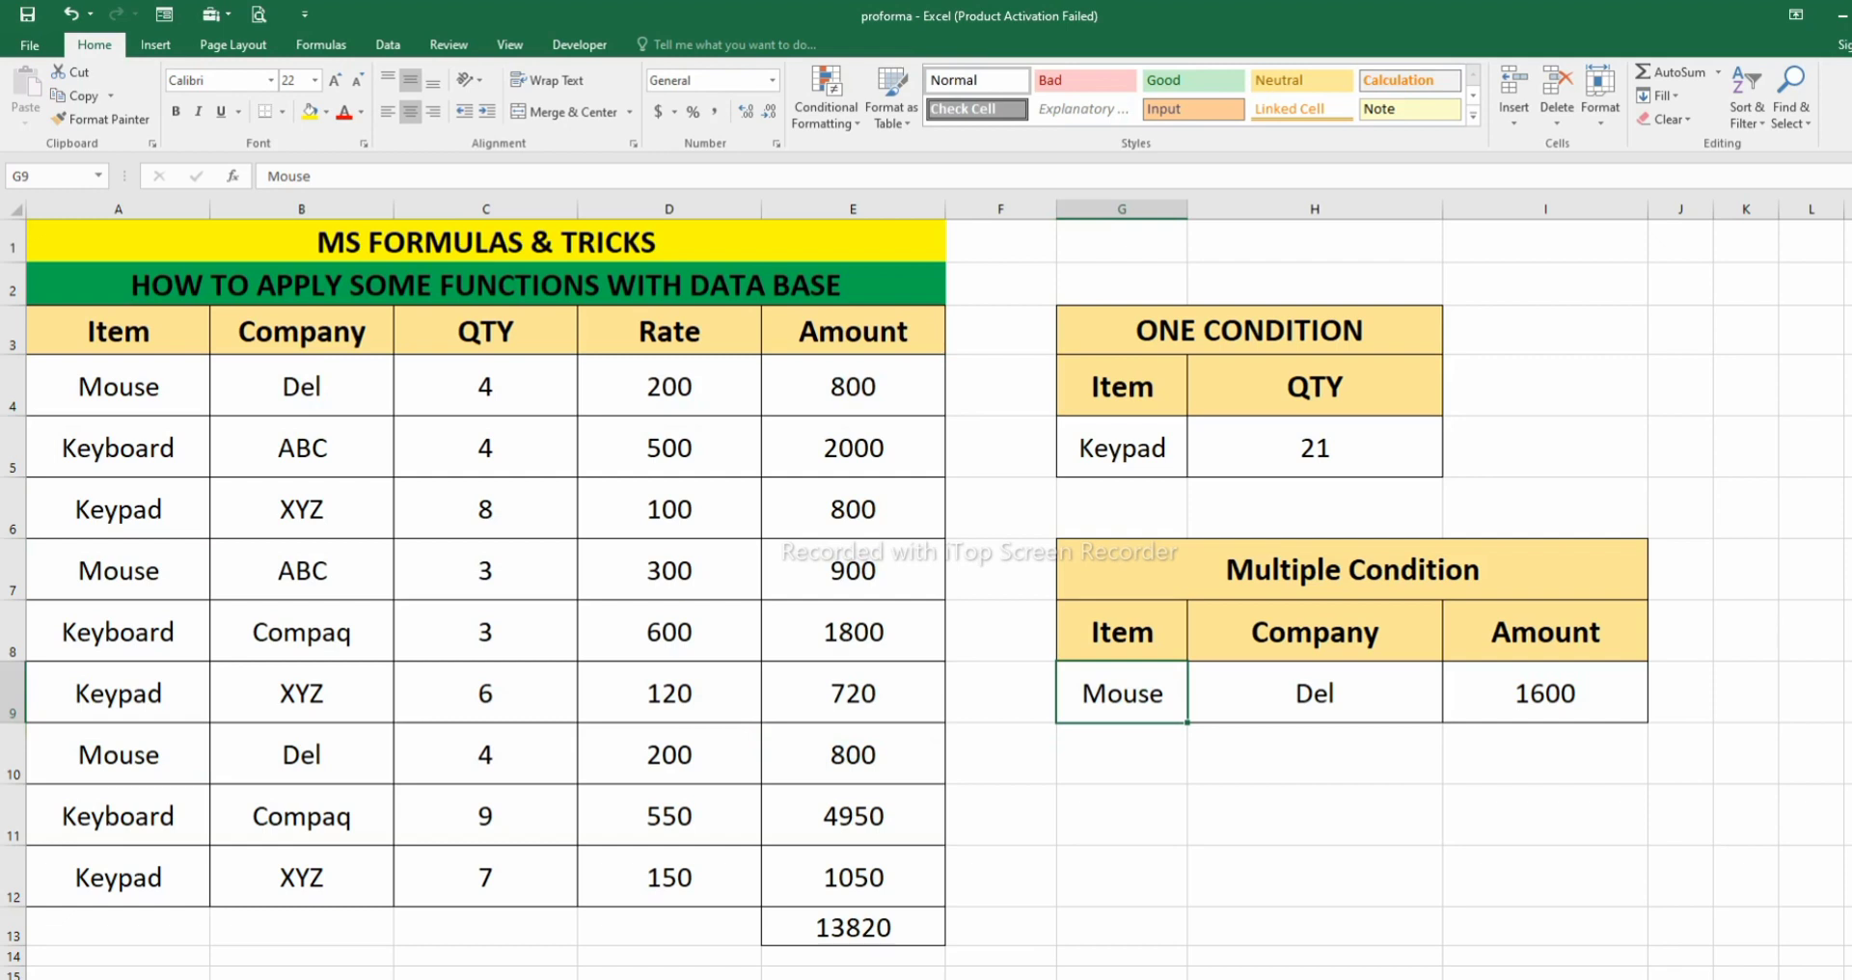
pyautogui.click(1314, 693)
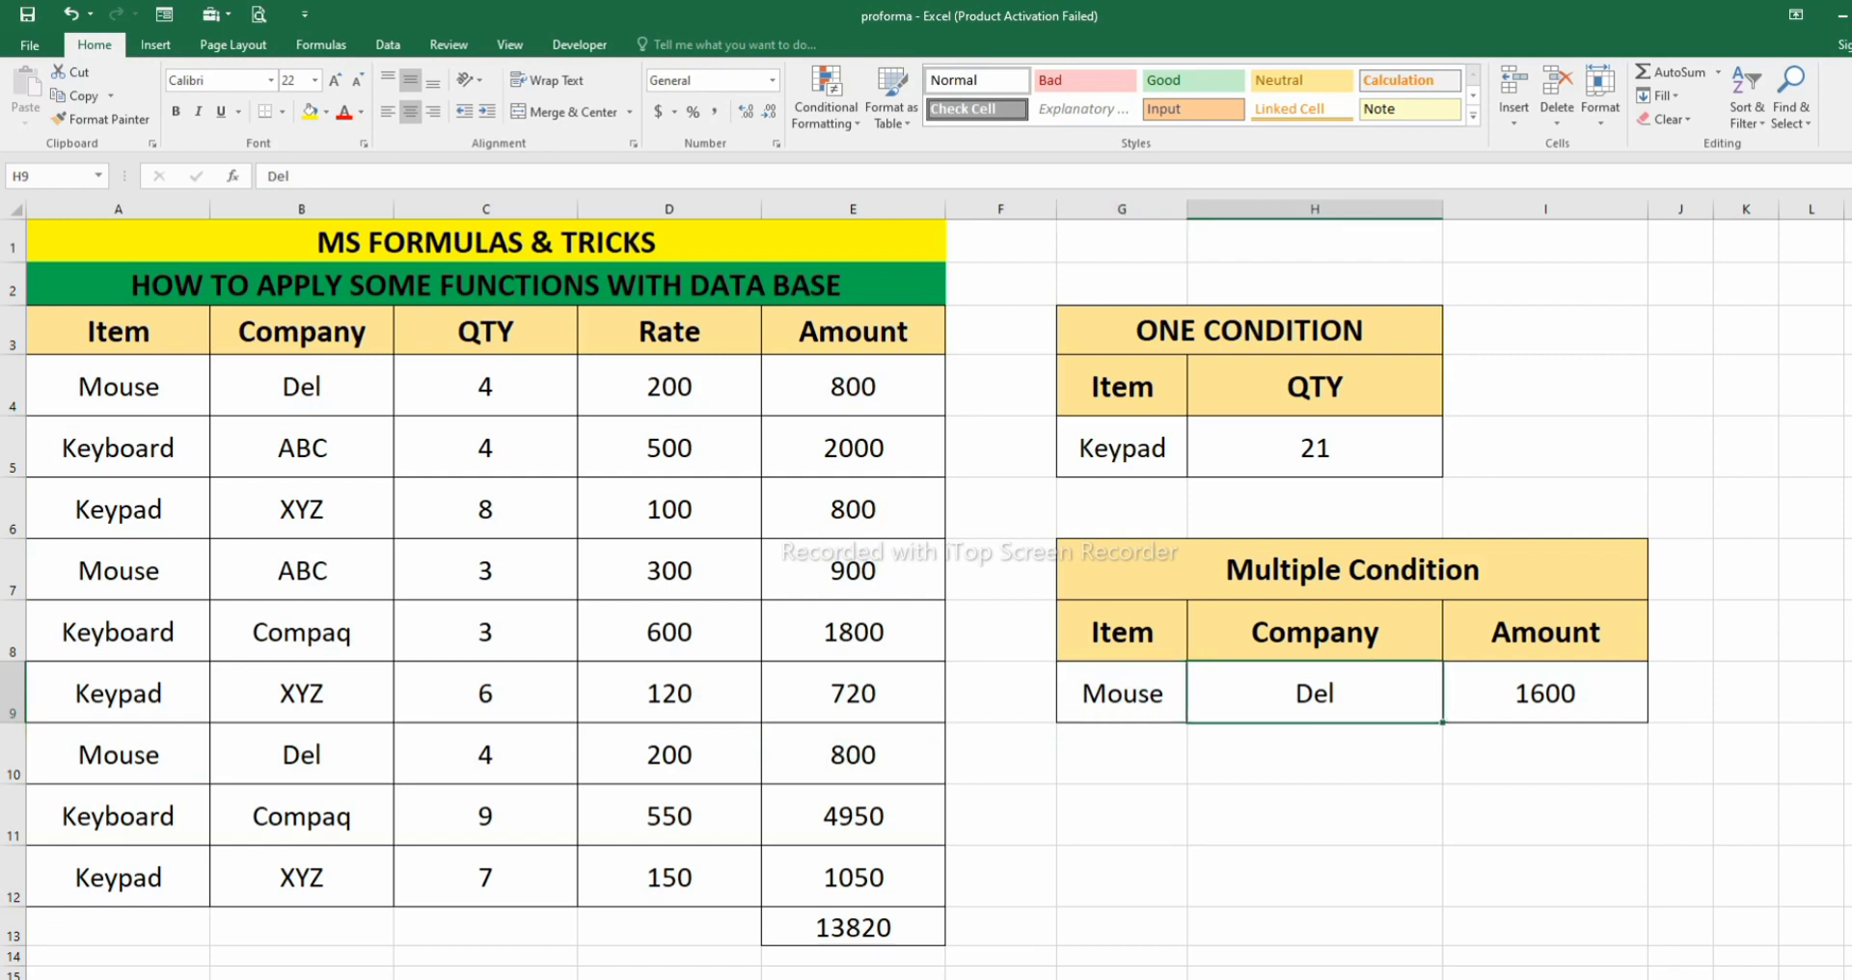
# - Set the multiple-condition criteria to company xyz in H9 and item Keypad in G9
pyautogui.write('xyz')
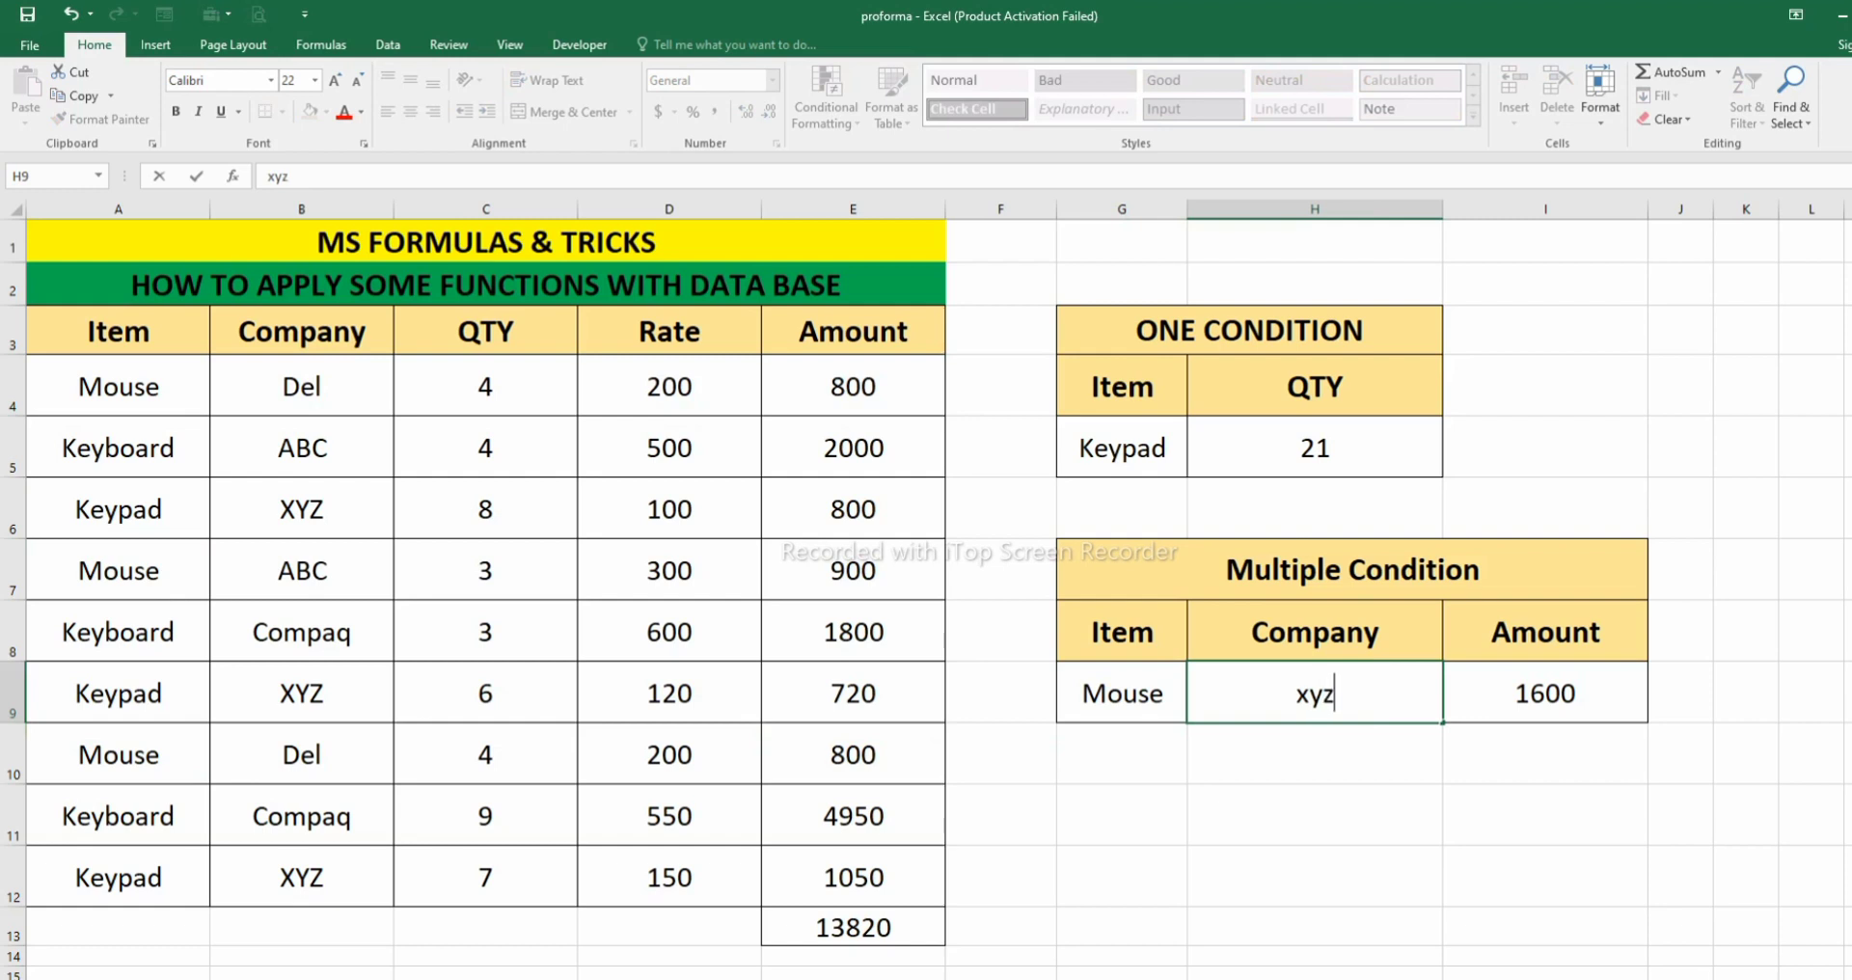
pyautogui.press('Return')
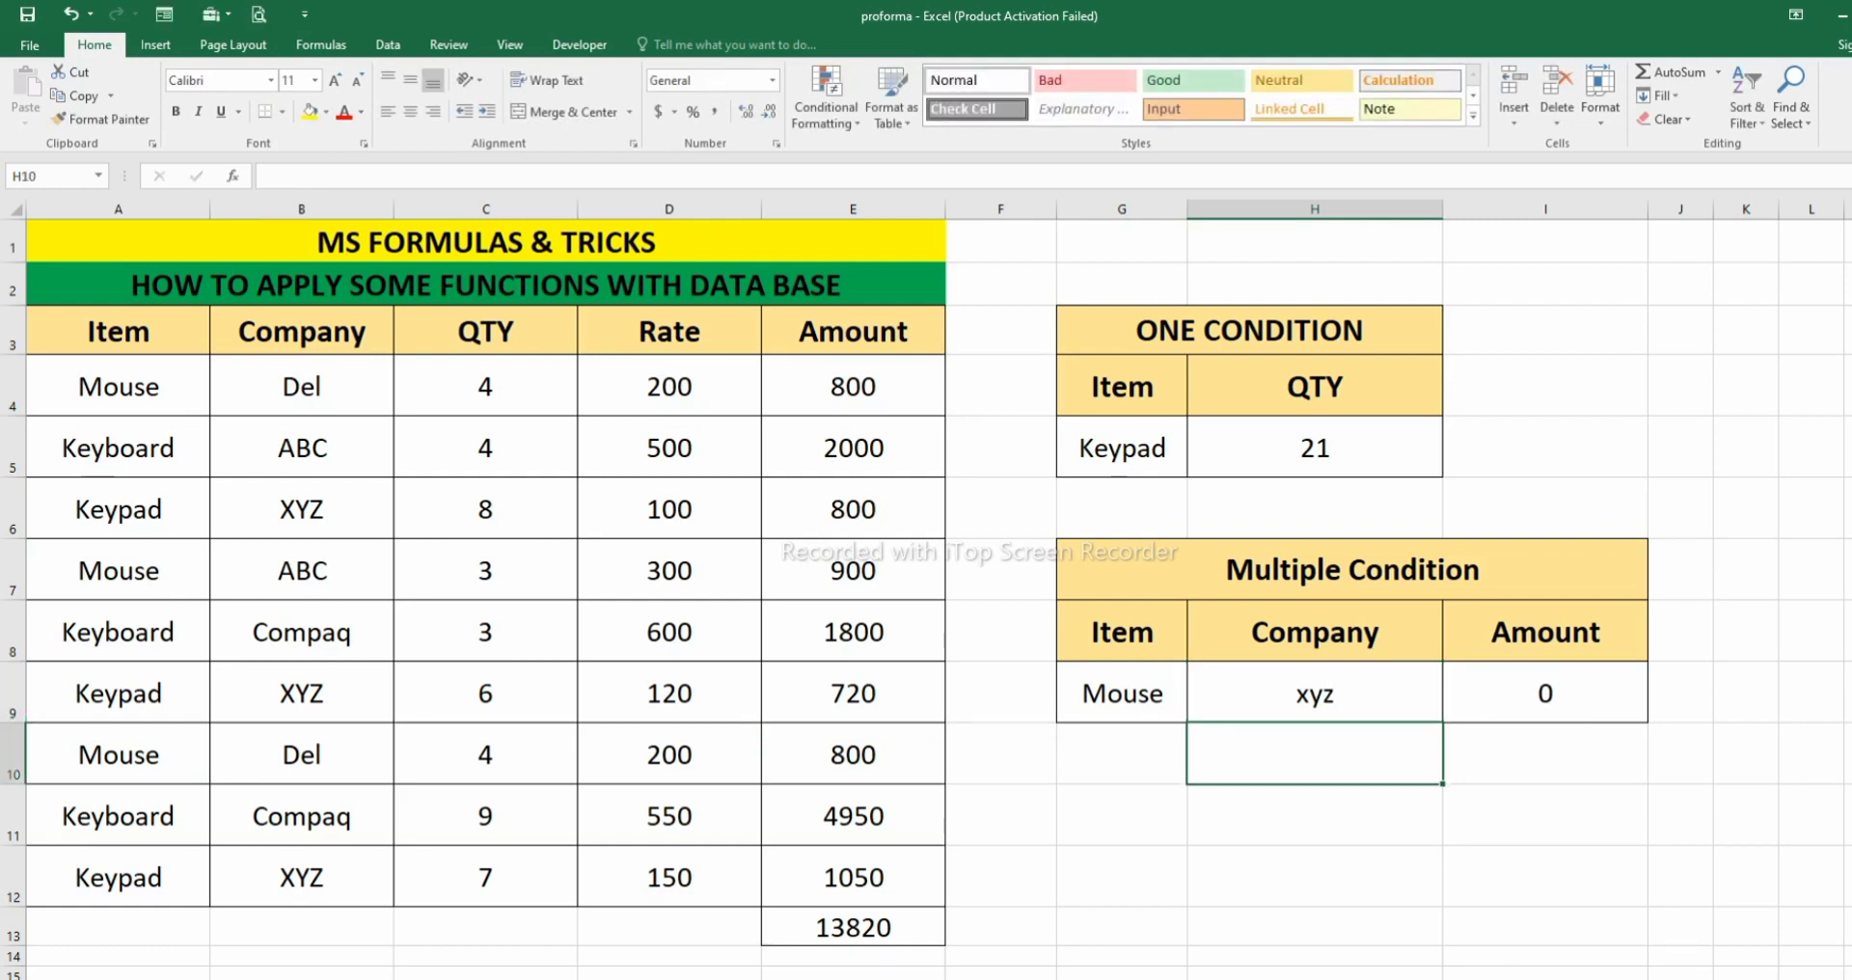
pyautogui.click(1122, 694)
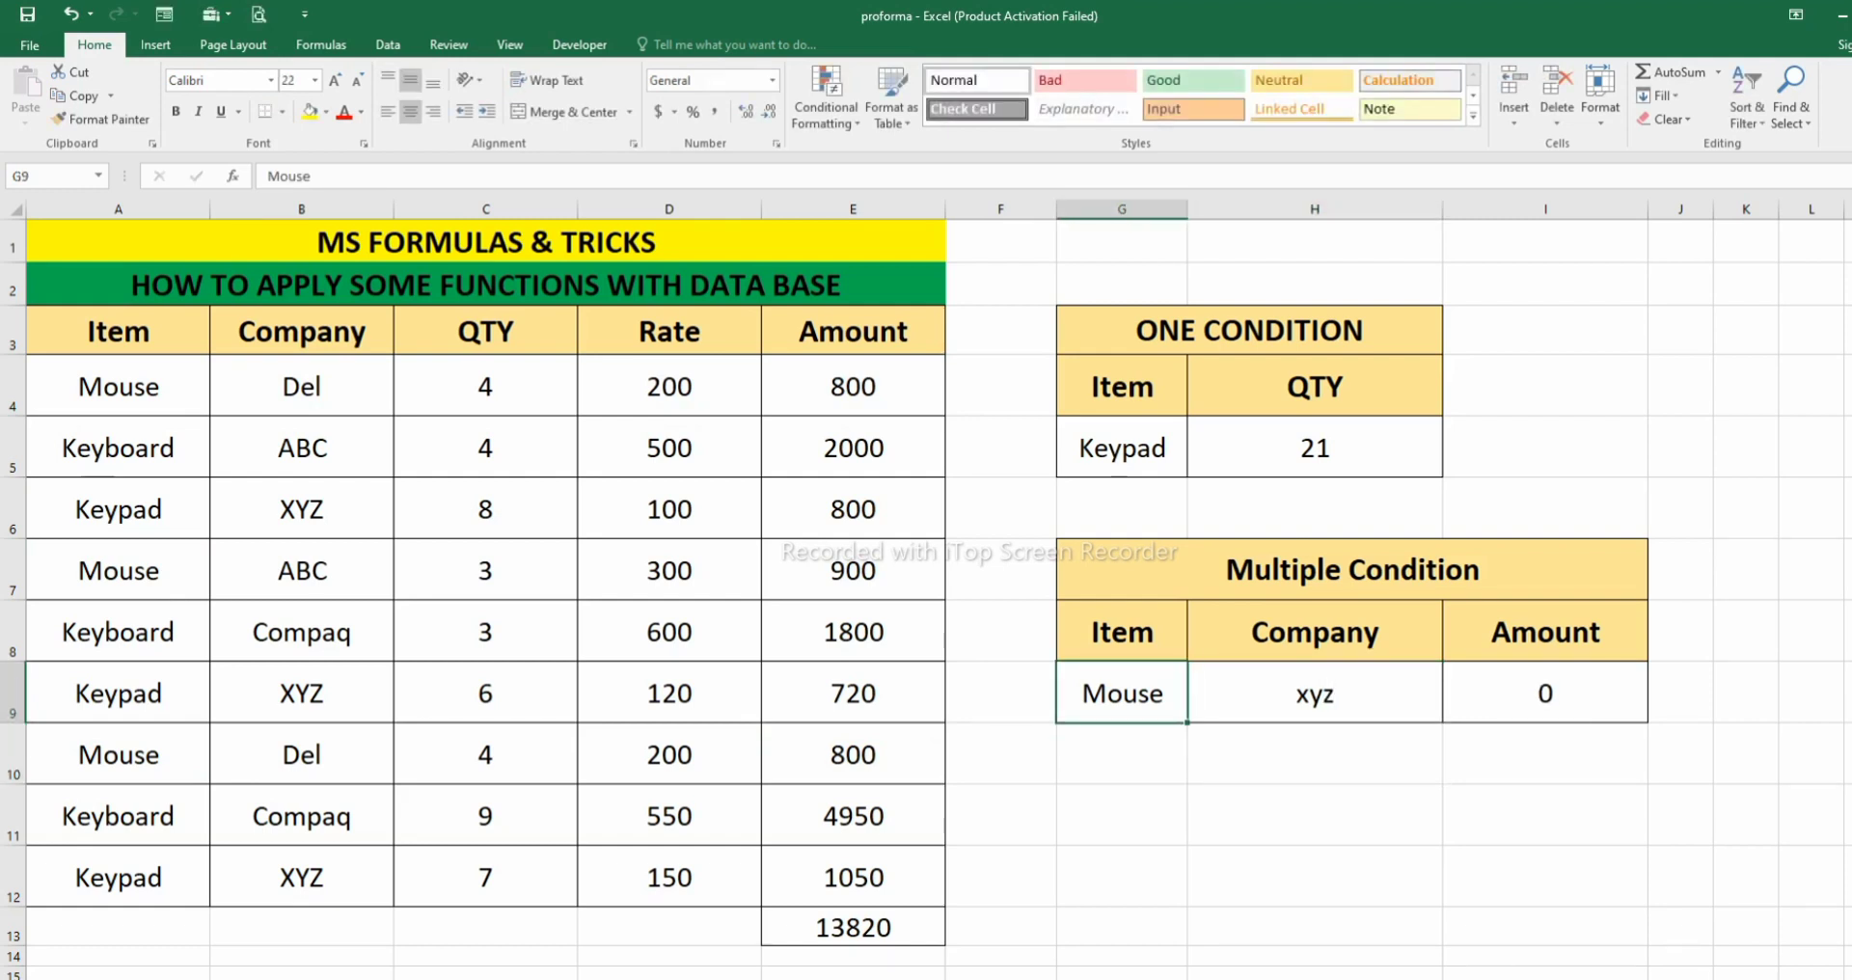
pyautogui.write('Kep')
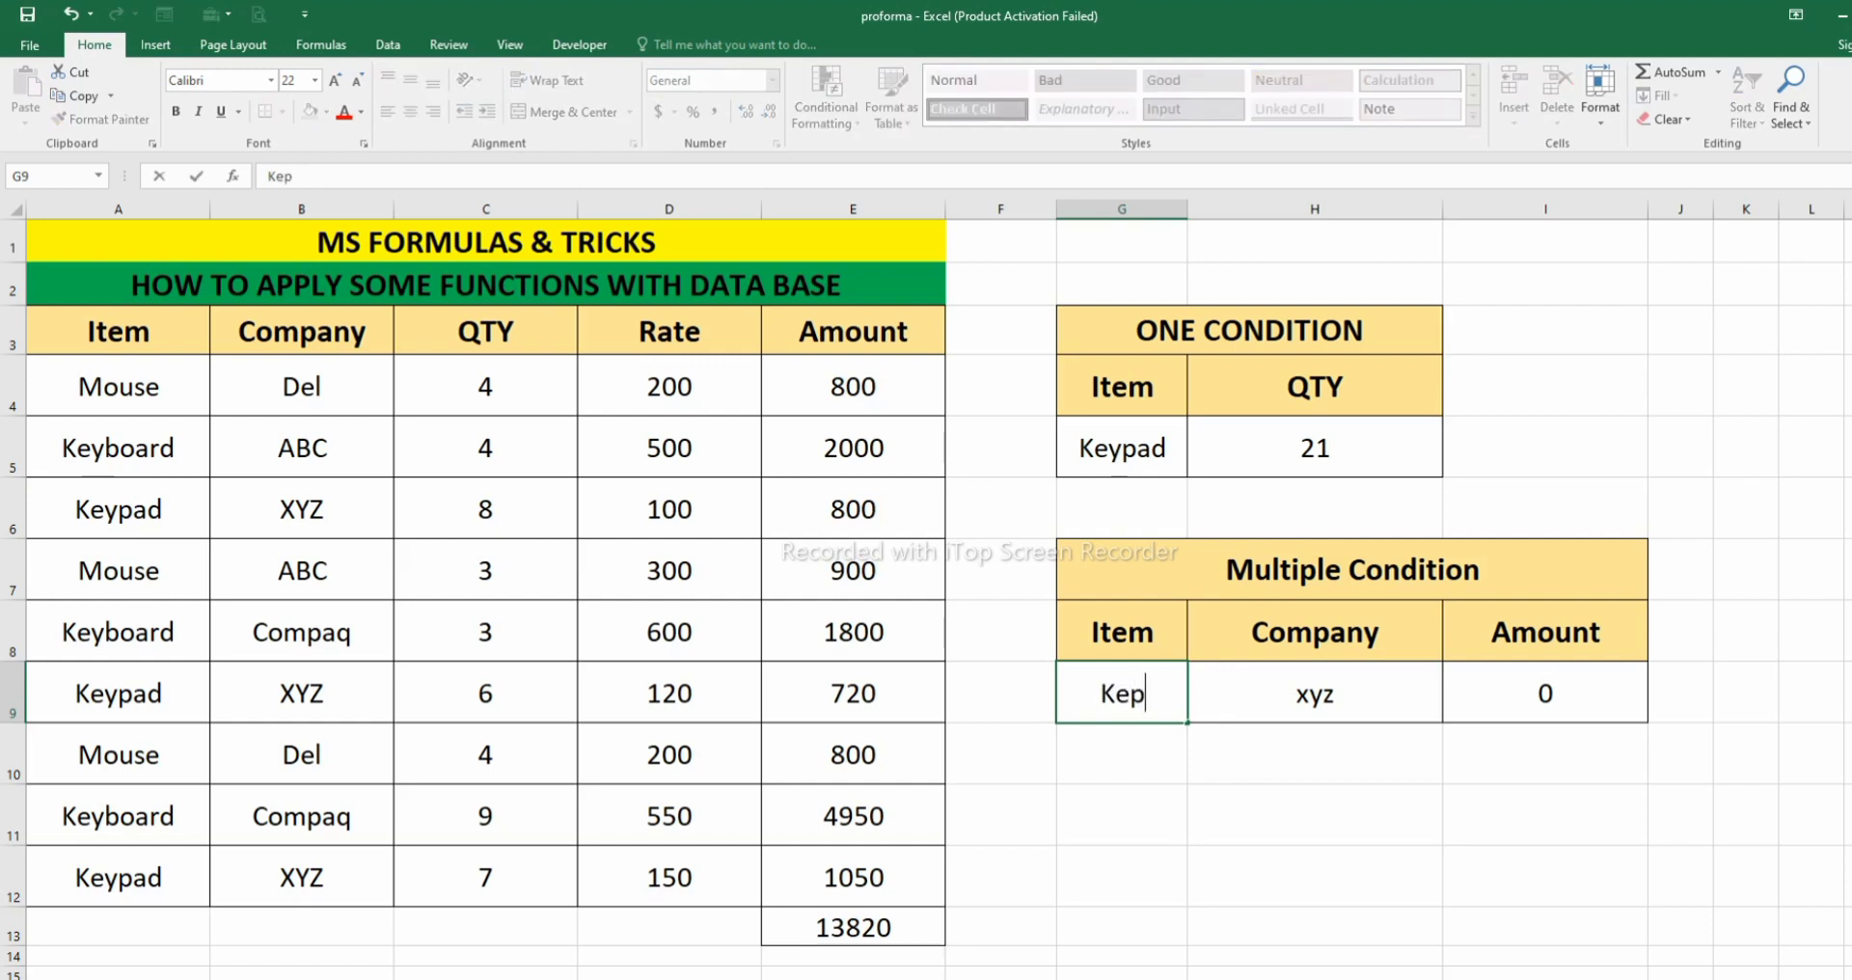
pyautogui.press('BackSpace')
pyautogui.write('ypad')
pyautogui.press('Return')
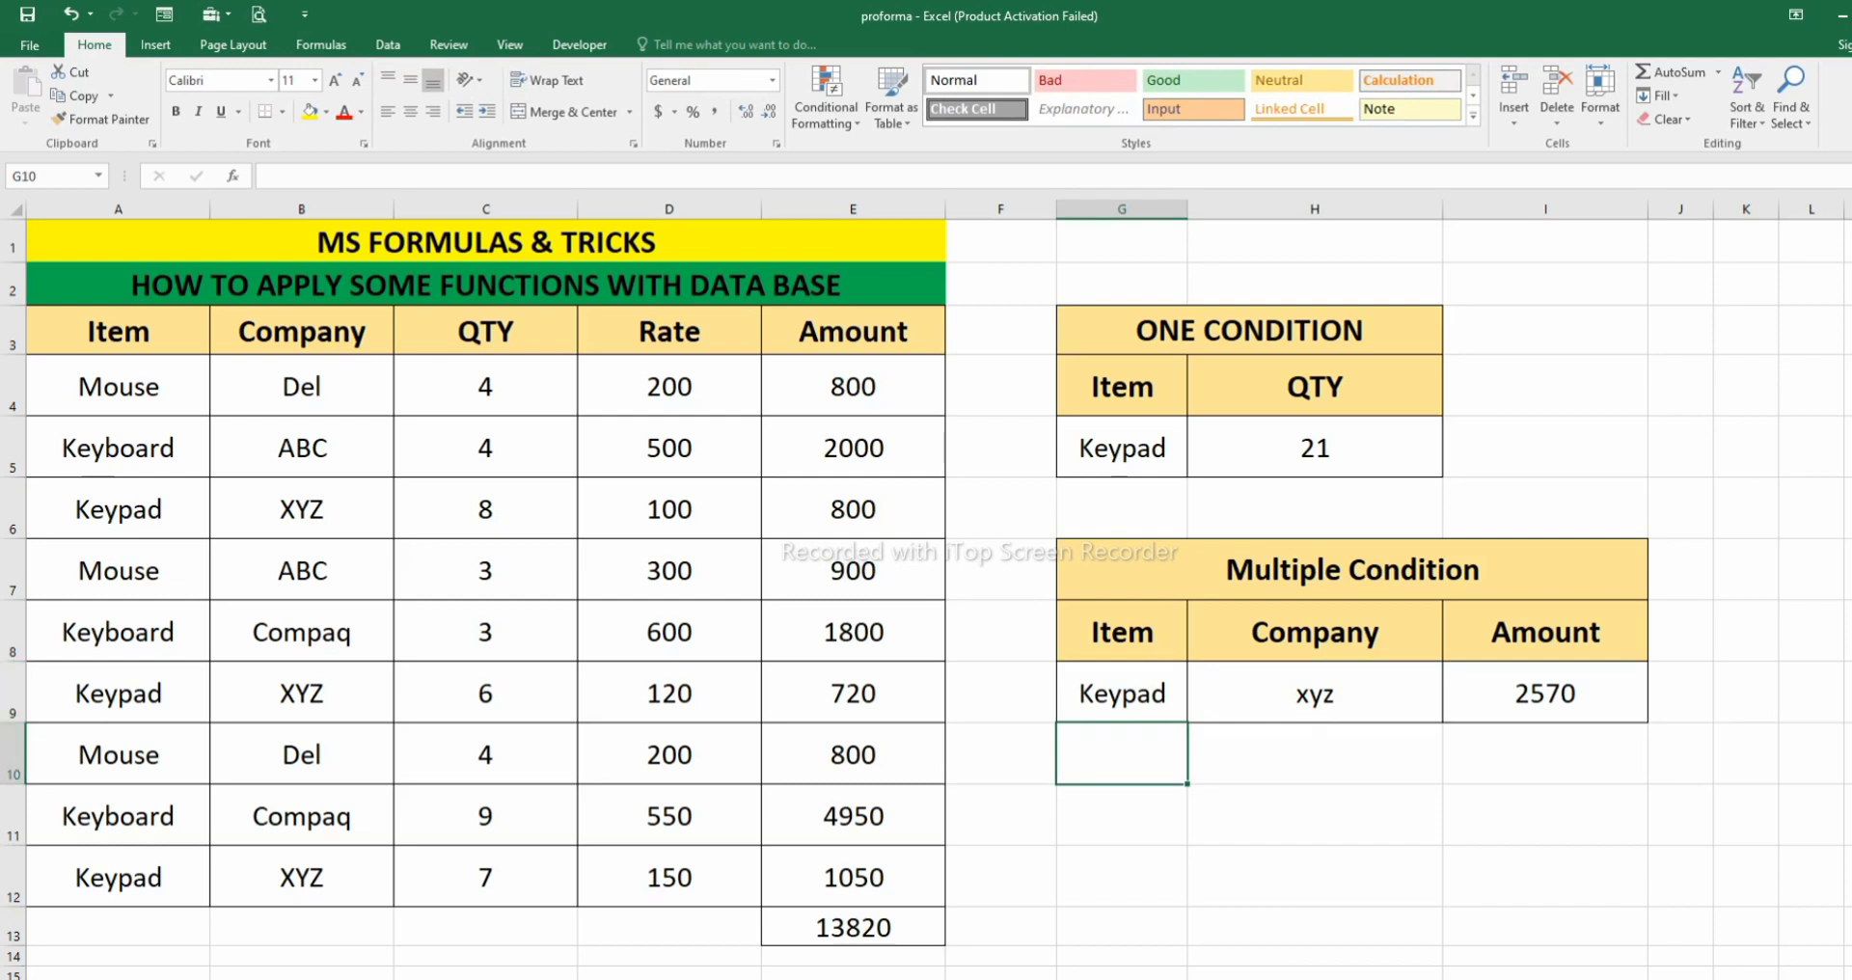
# - Check the Keypad and xyz criteria against the matching source rows 6, 9 and 12
pyautogui.moveTo(106, 509); pyautogui.dragTo(868, 509)
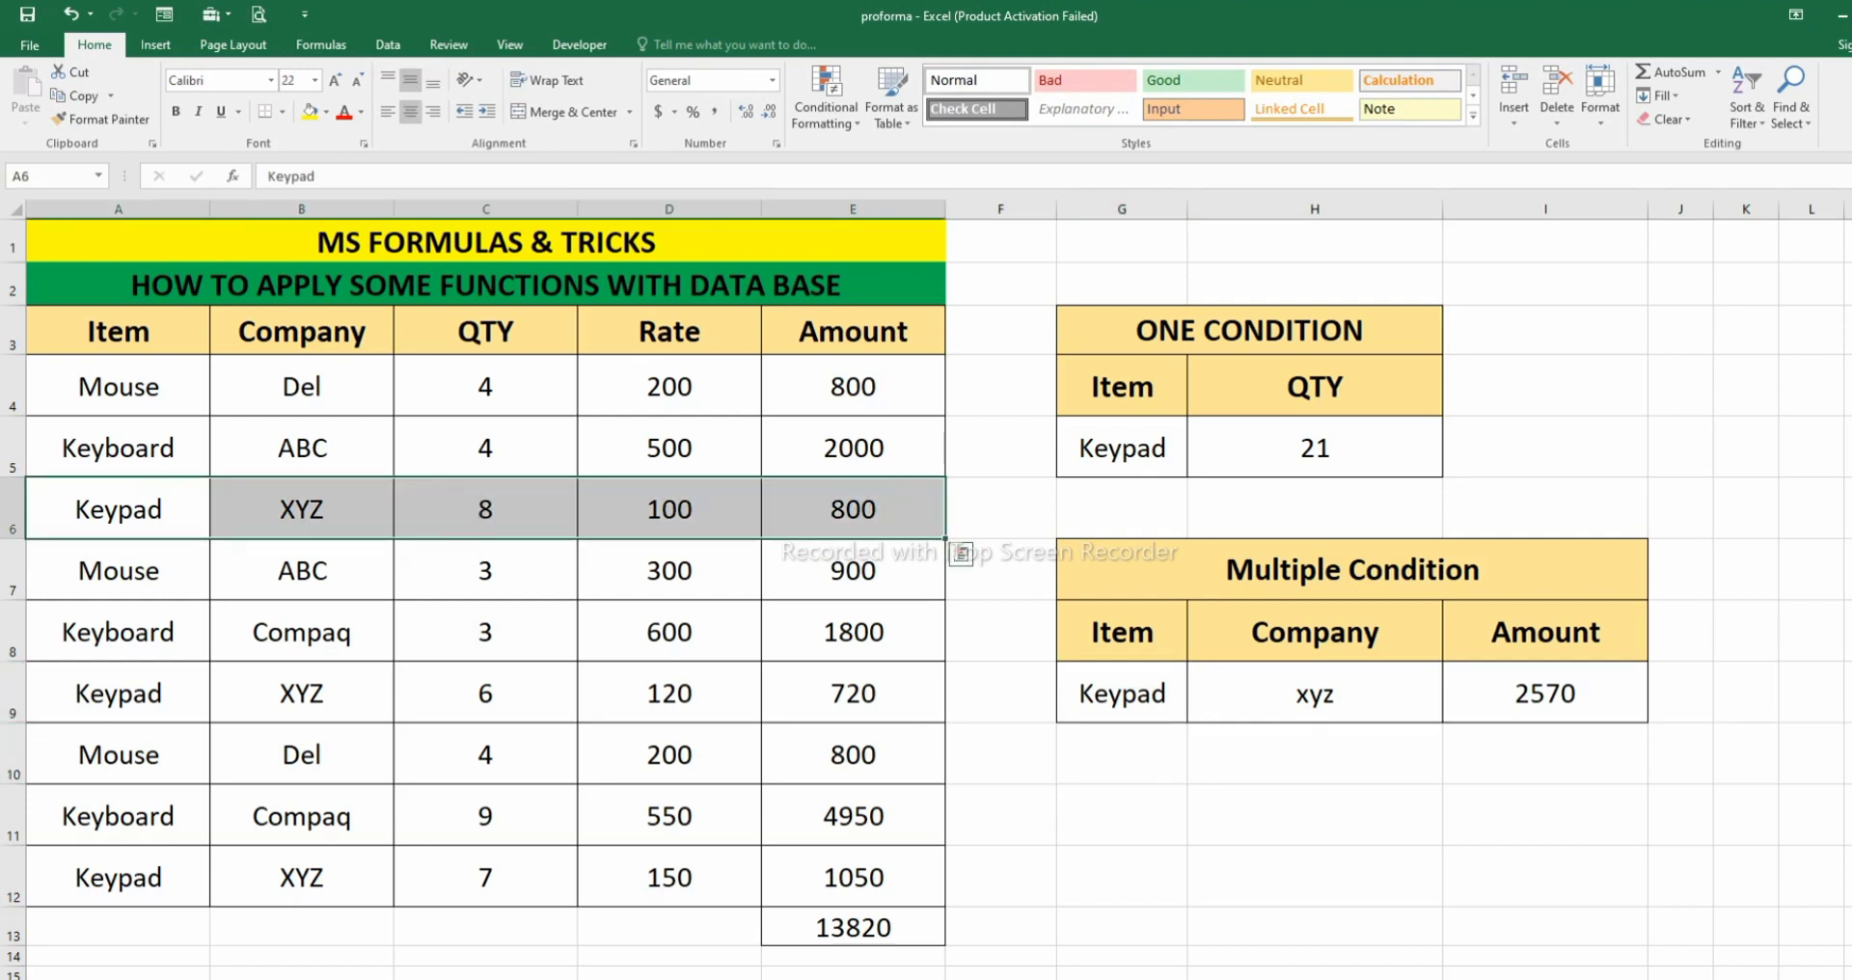
pyautogui.moveTo(107, 693); pyautogui.dragTo(868, 693)
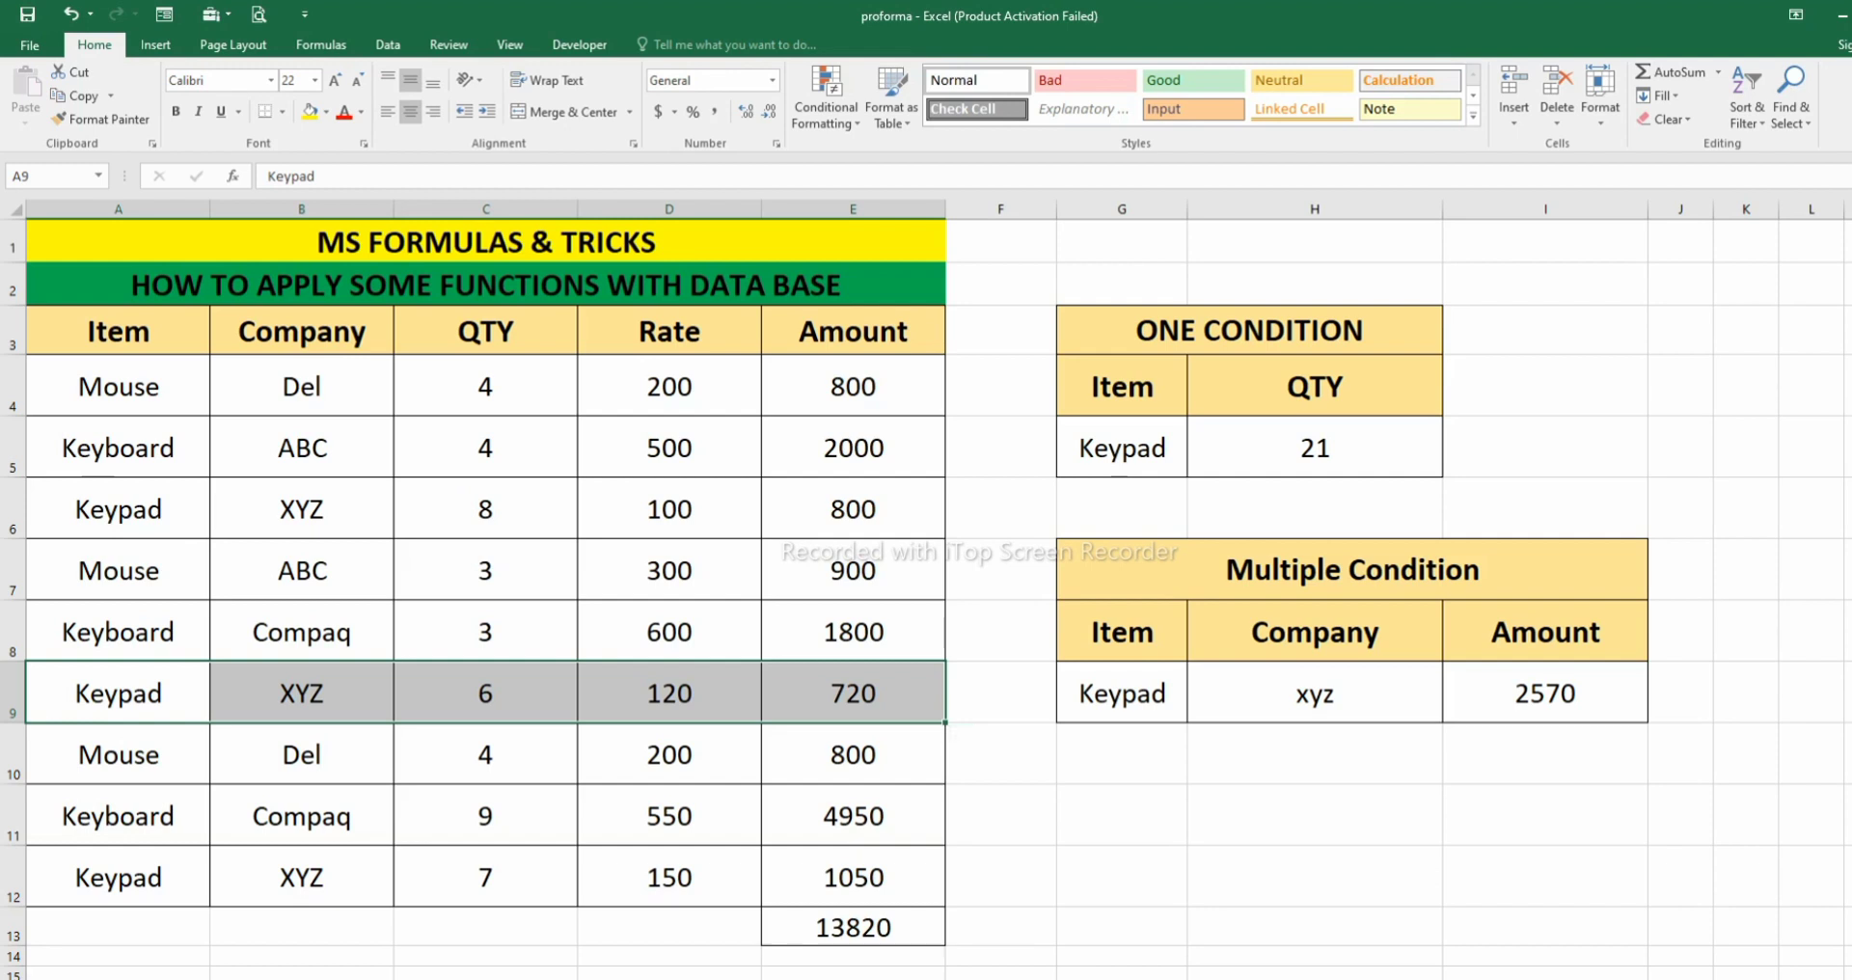
pyautogui.moveTo(117, 878); pyautogui.dragTo(854, 878)
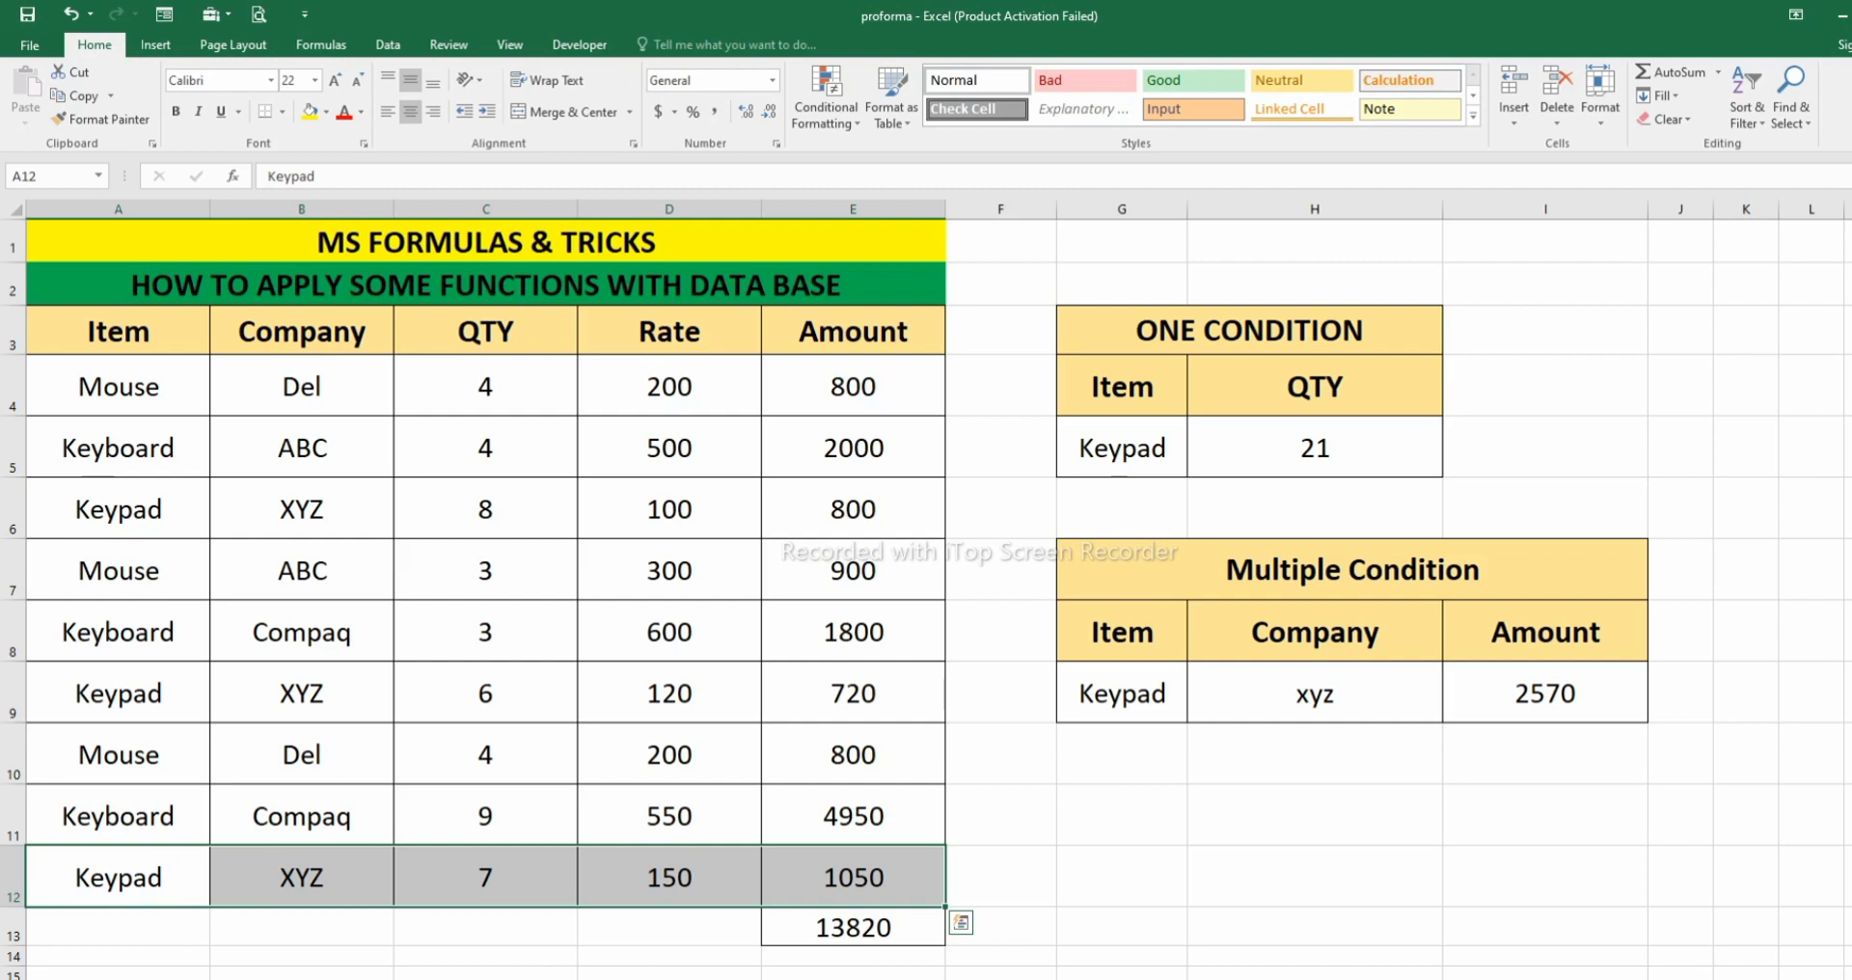
# - Change the company criterion in H9 to Compaq
pyautogui.click(1315, 693)
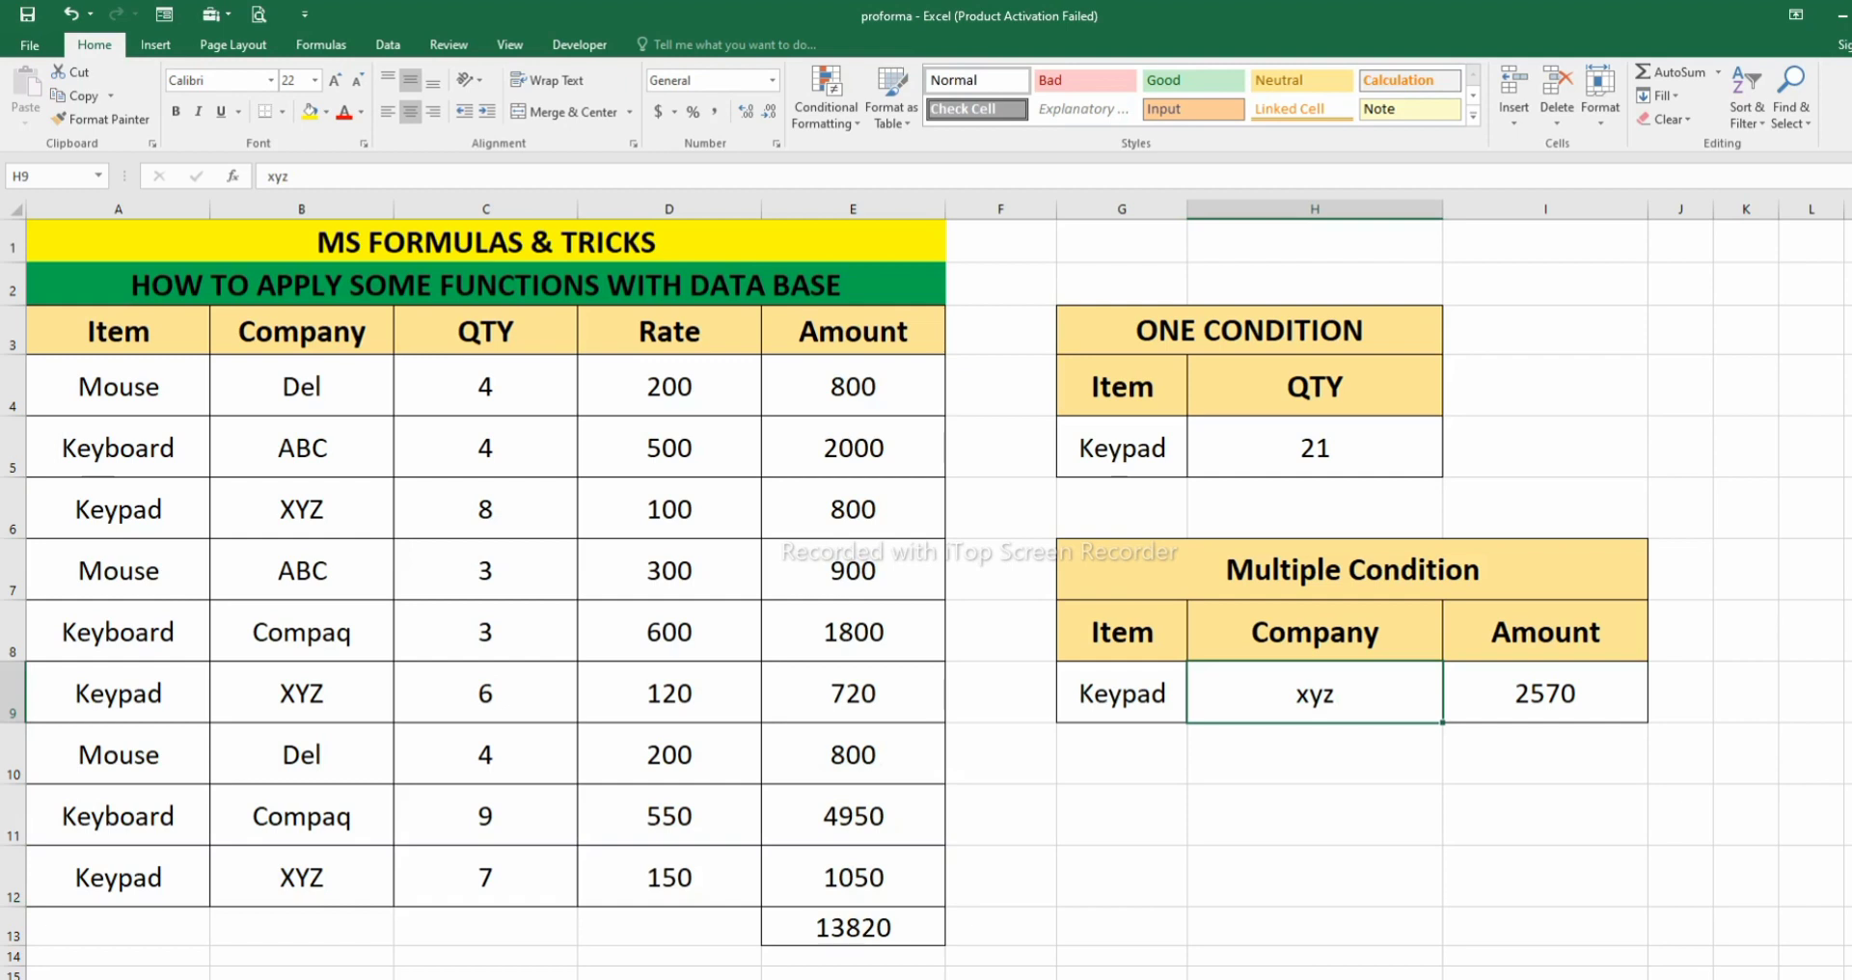
pyautogui.write('Compaq')
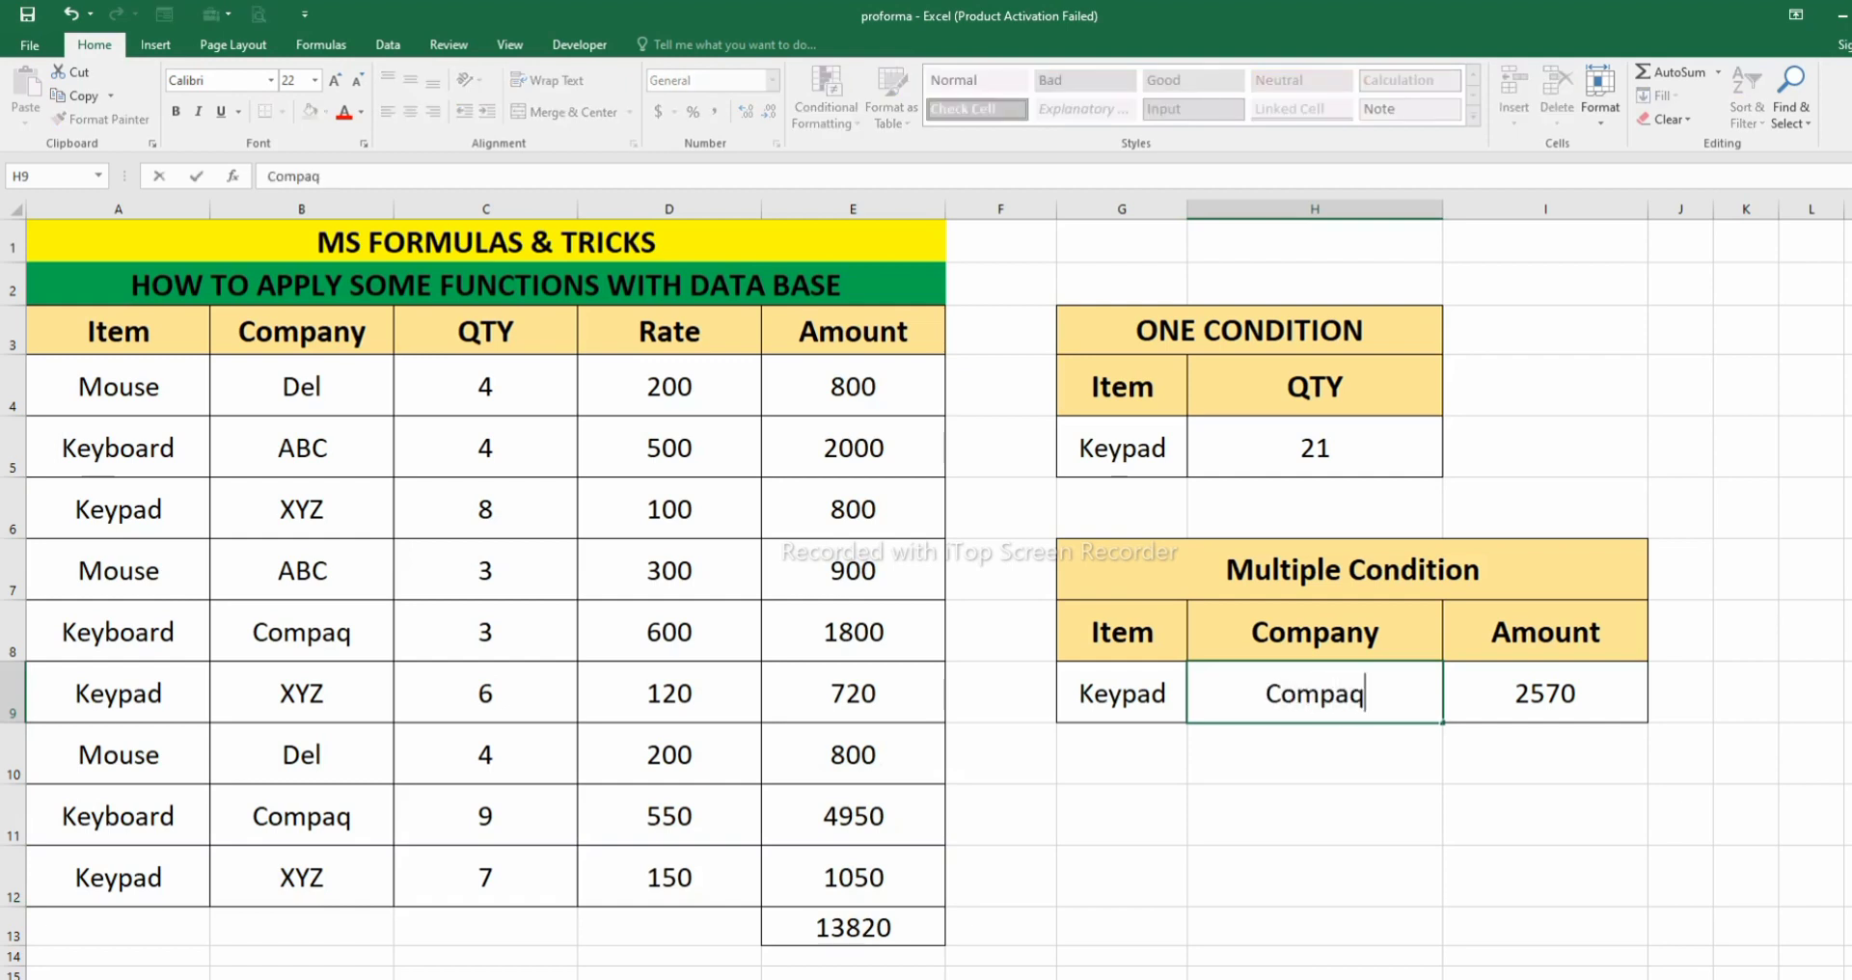
pyautogui.press('Return')
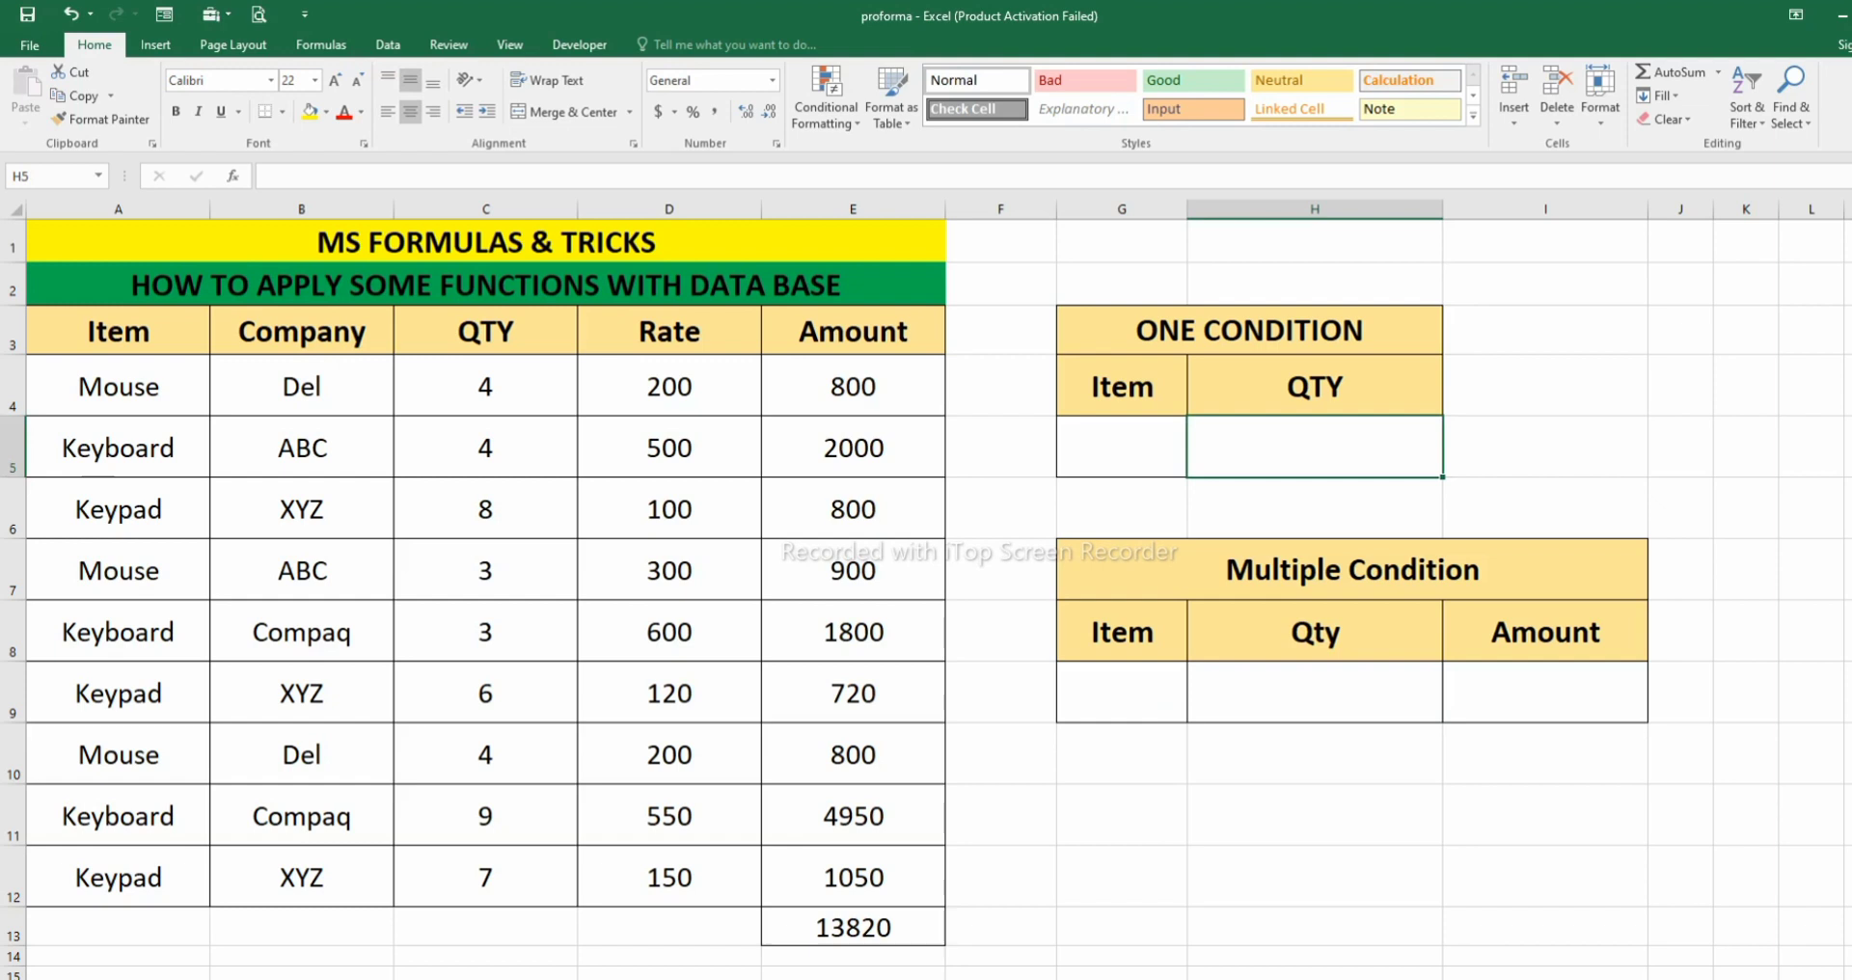
# - Review the Company entries of the source table in B4:B12
pyautogui.click(301, 386)
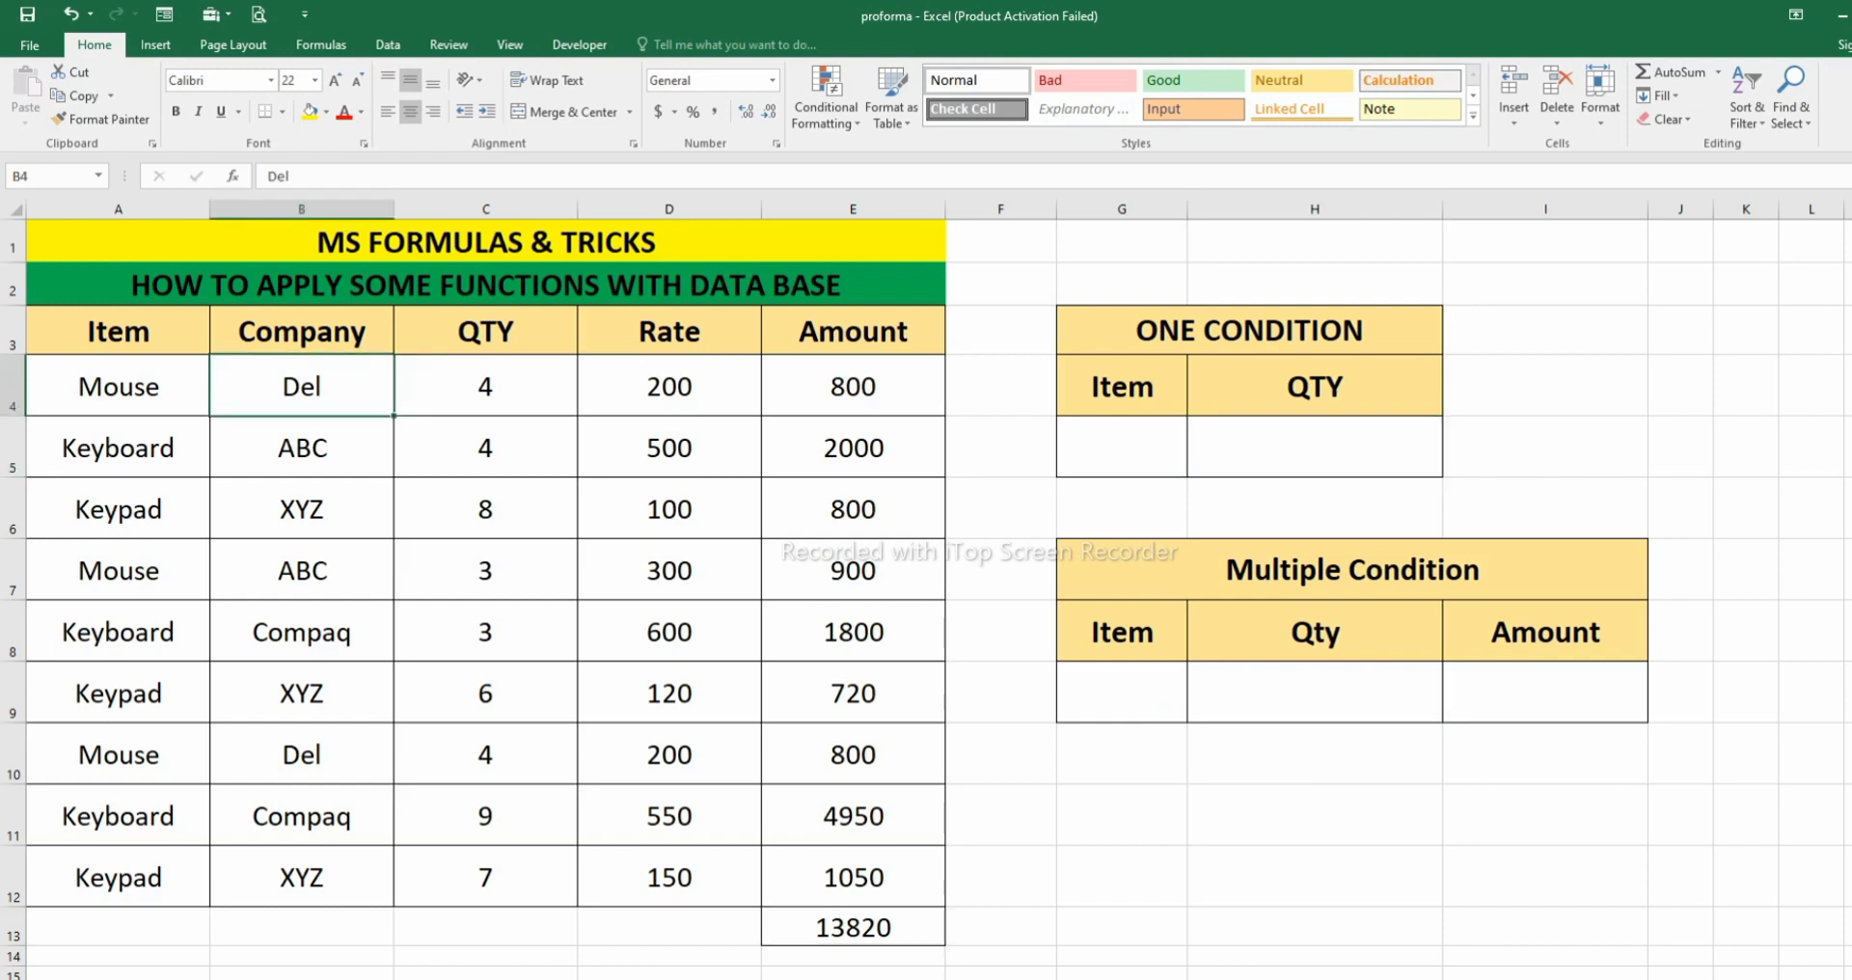
pyautogui.moveTo(301, 387); pyautogui.dragTo(301, 878)
pyautogui.click(485, 571)
pyautogui.moveTo(301, 386); pyautogui.dragTo(301, 878)
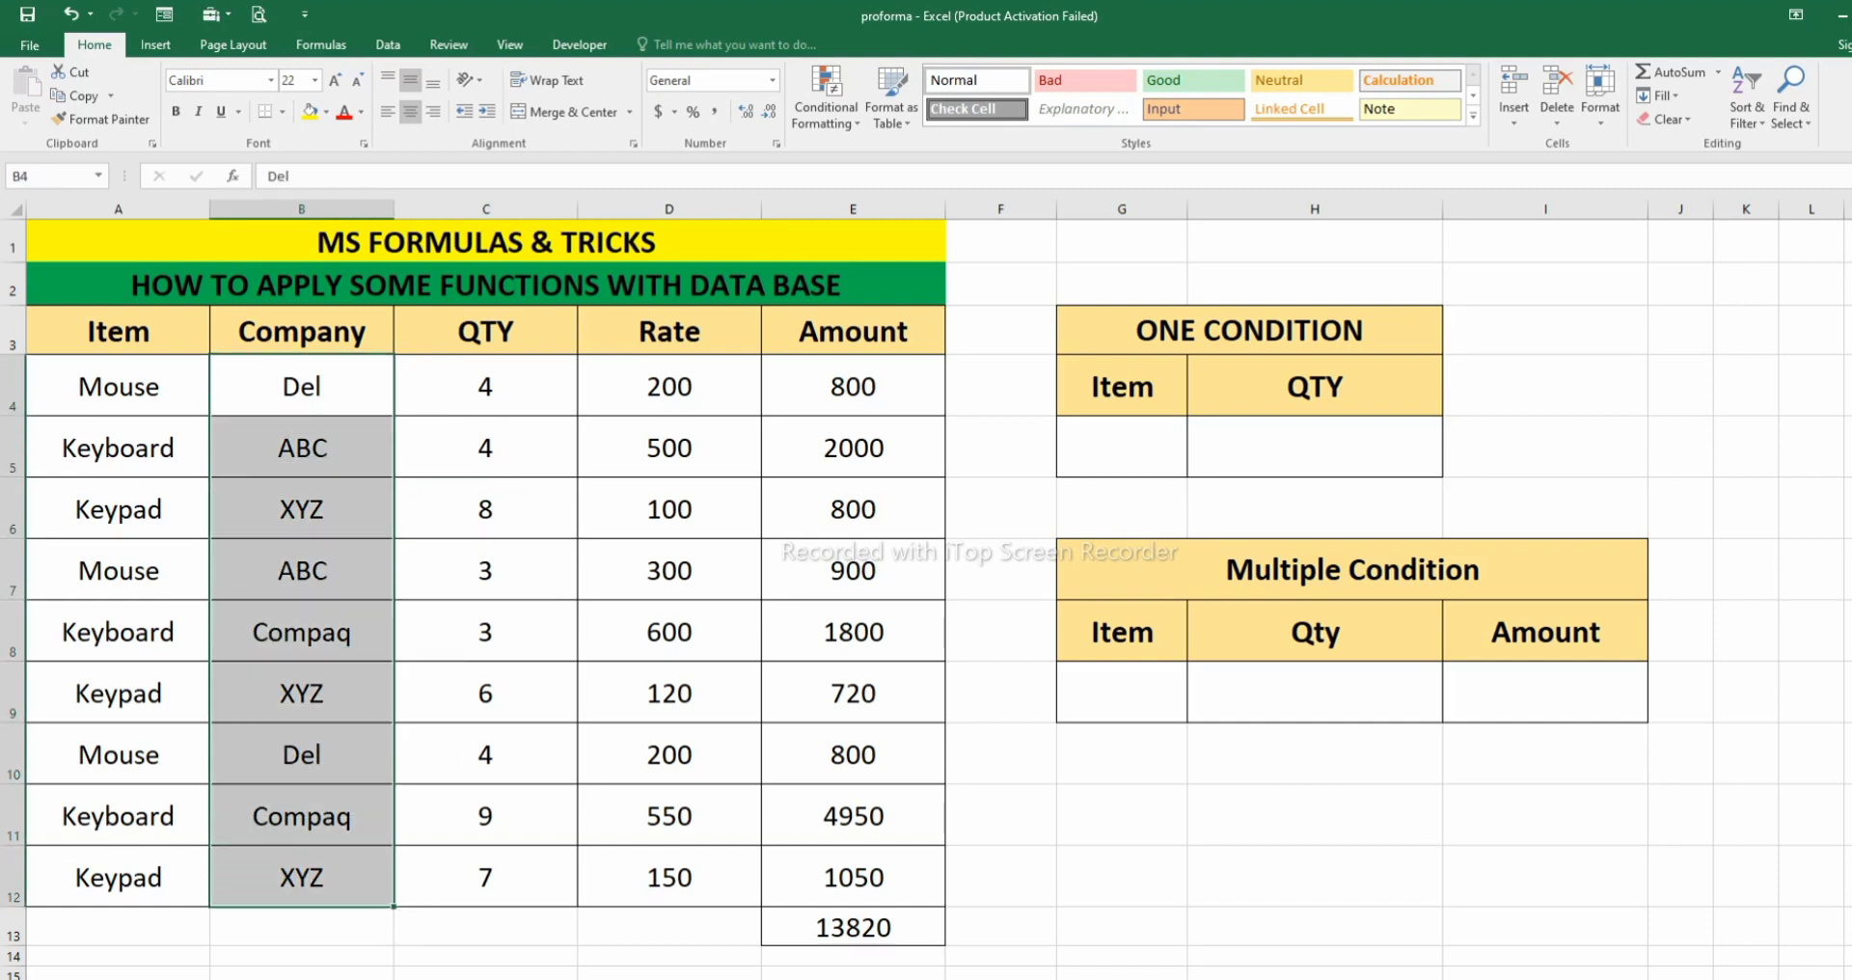
# - Start a DCOUNT formula in the one-condition QTY cell H5 with the source table A3:E12 as its database
pyautogui.click(1315, 447)
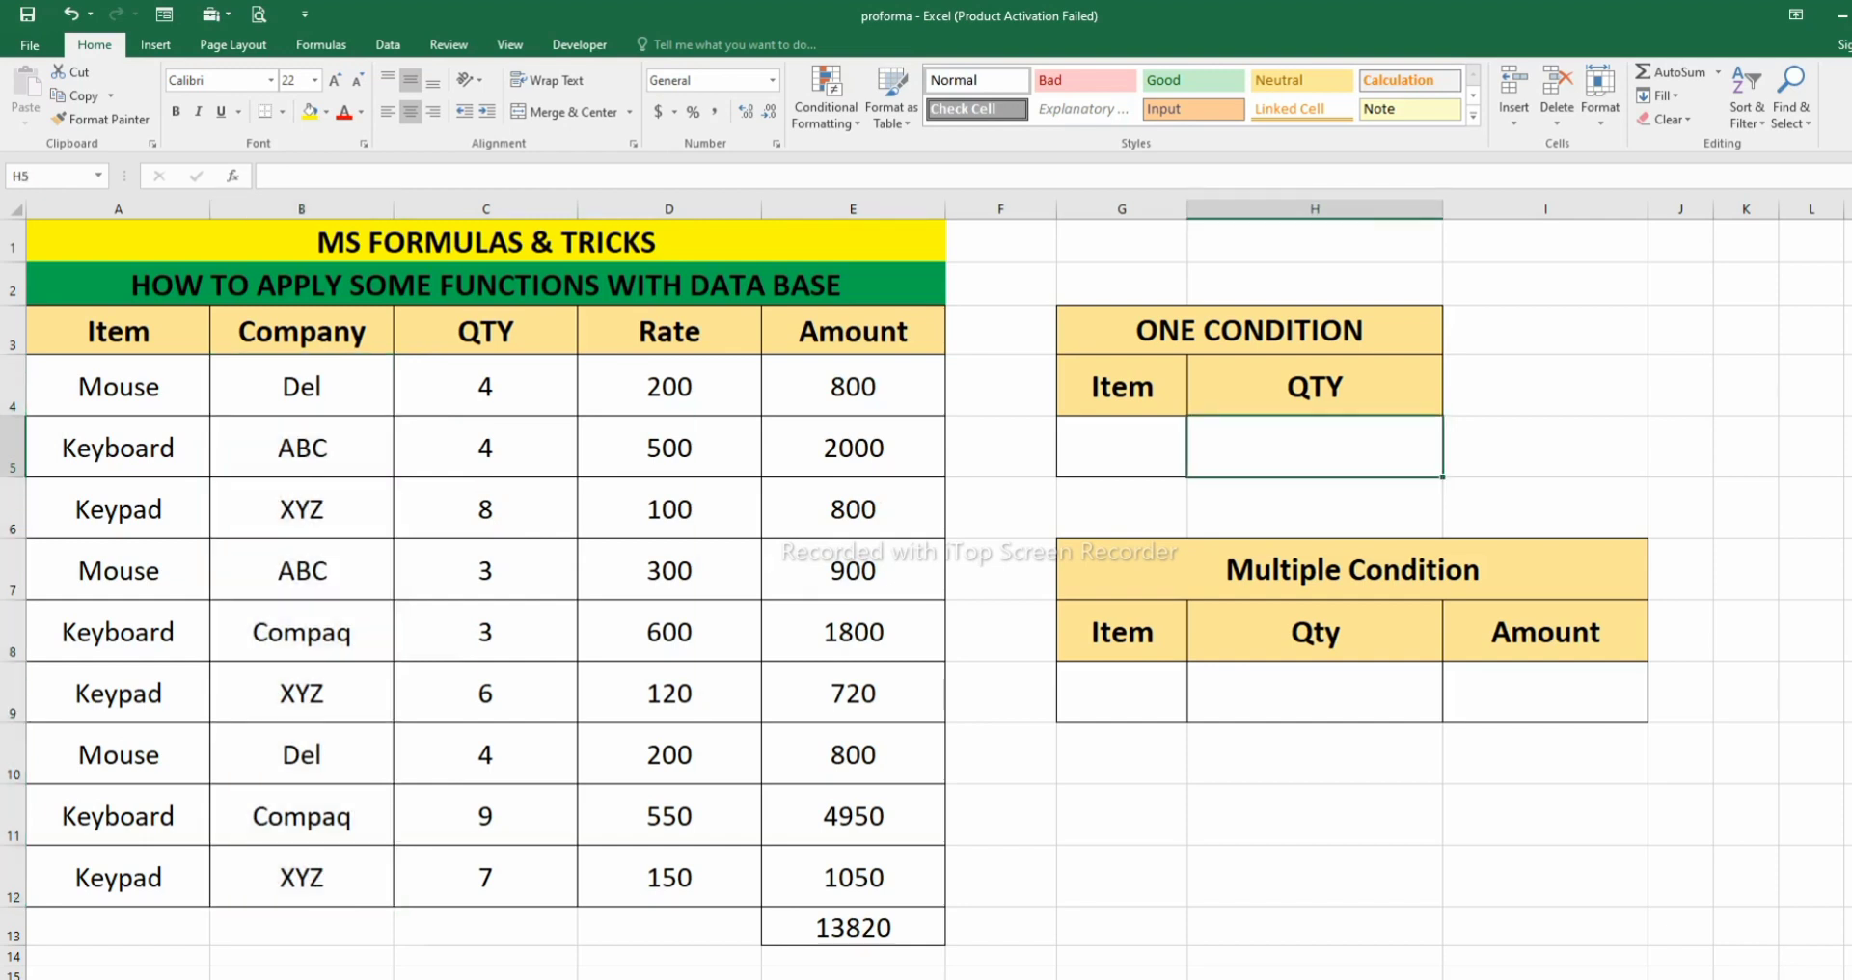
pyautogui.write('=d')
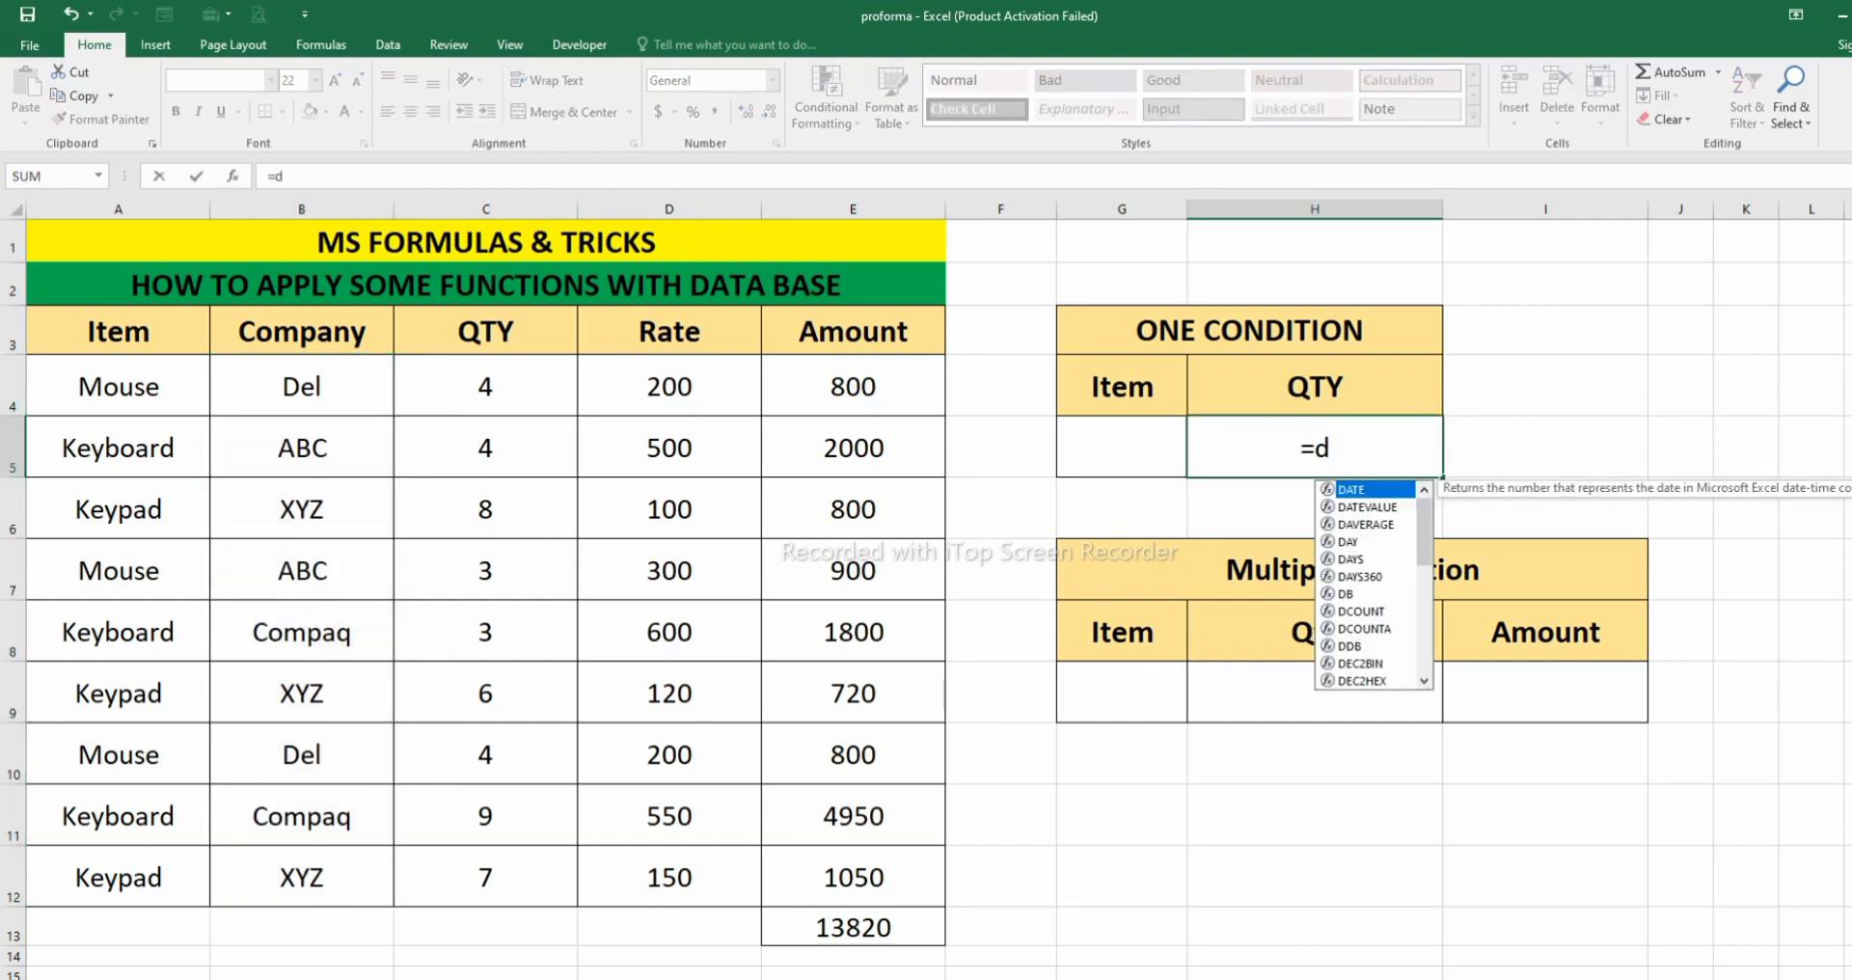
pyautogui.write('count')
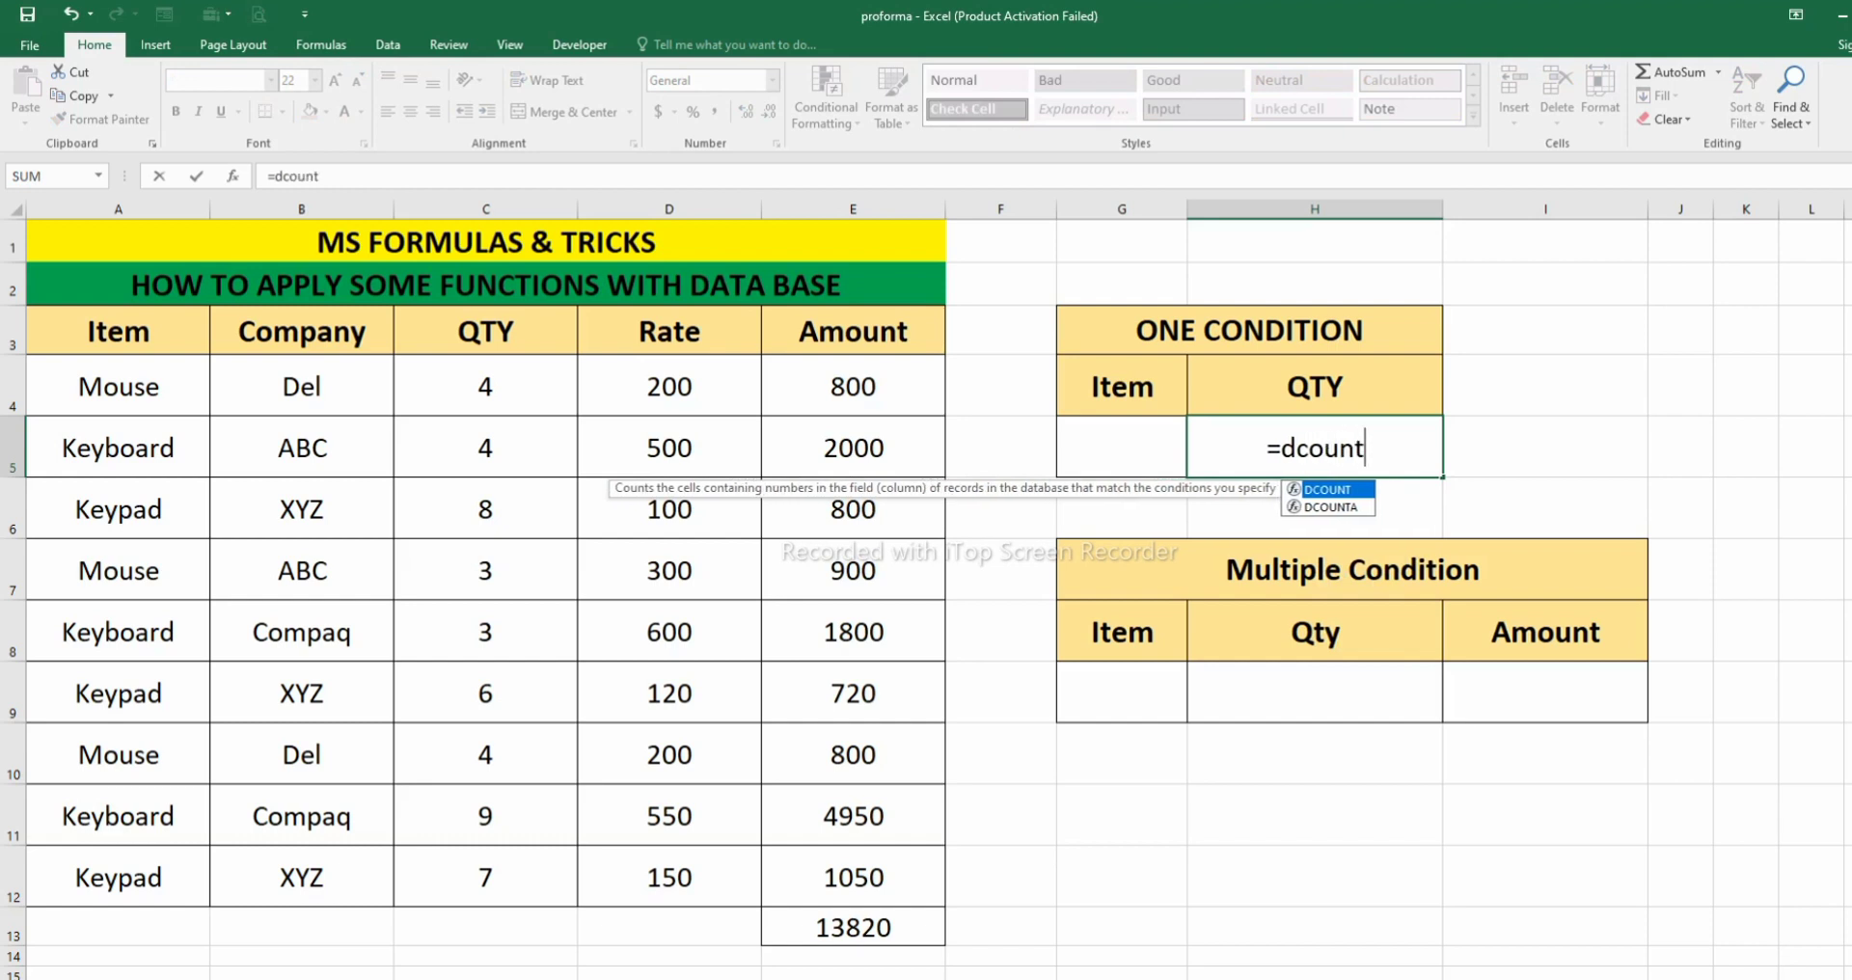
pyautogui.press('Tab')
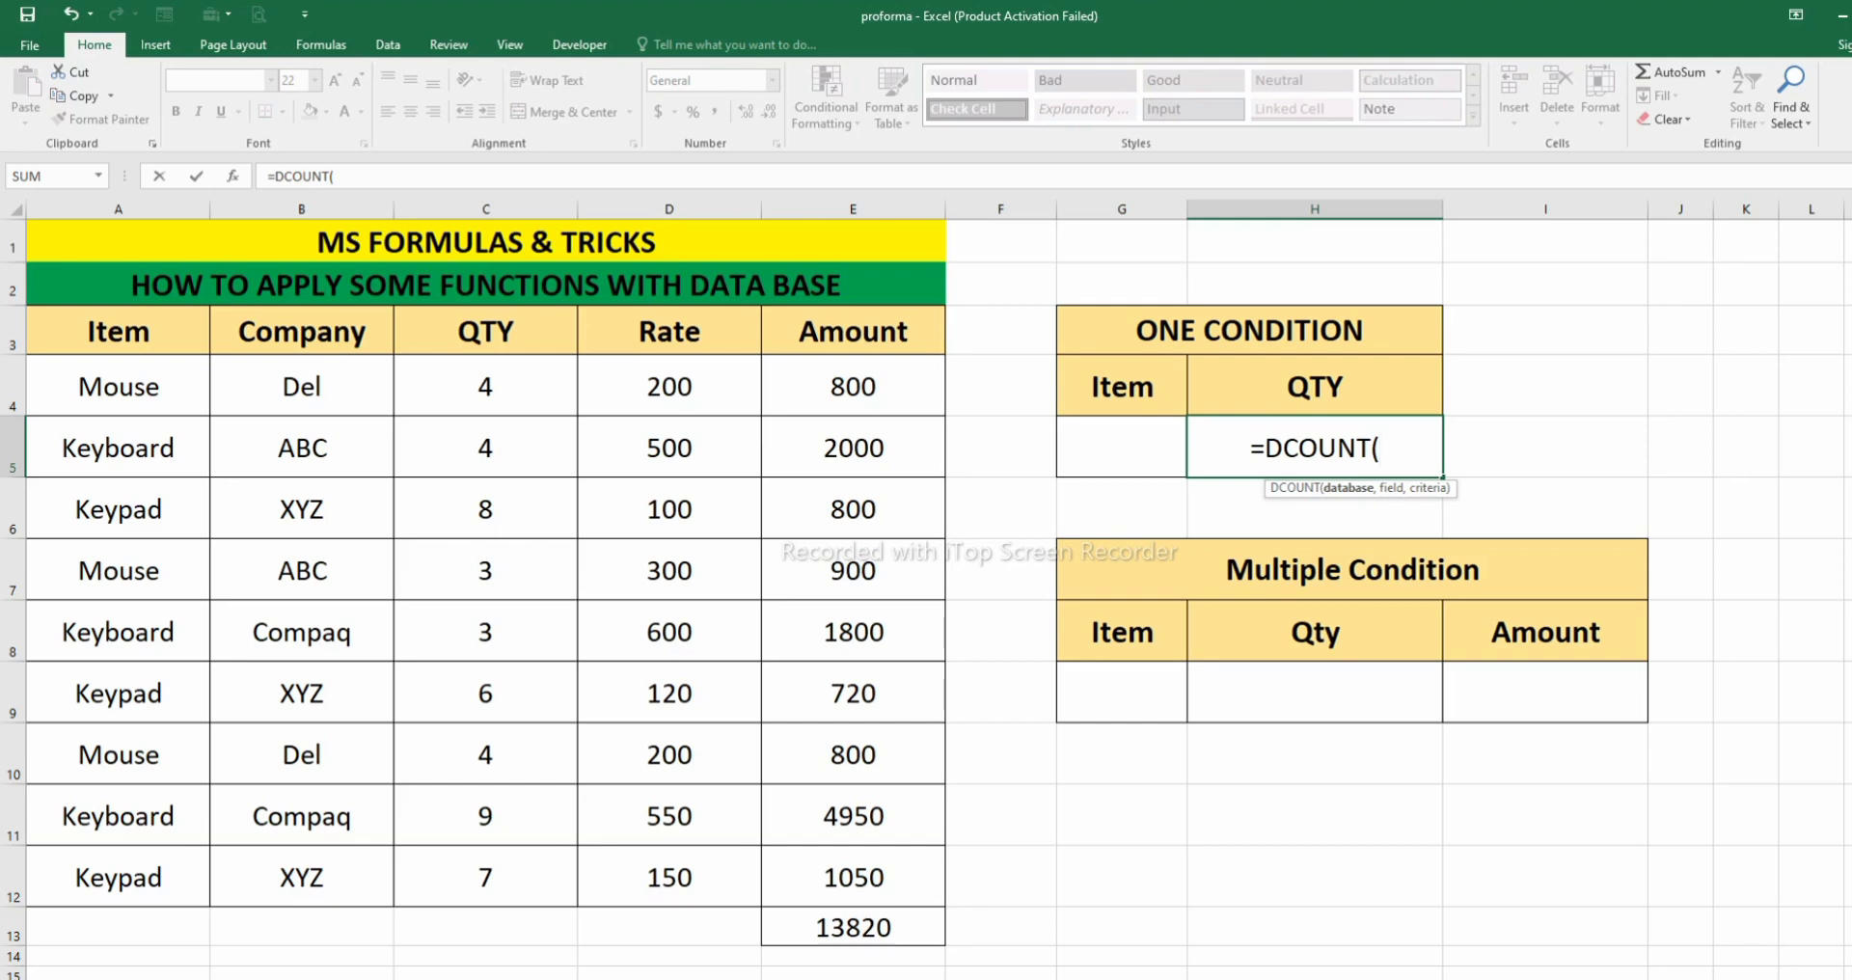
pyautogui.moveTo(118, 331)
pyautogui.mouseDown()
pyautogui.moveTo(485, 873)
pyautogui.moveTo(853, 910)
pyautogui.moveTo(853, 795)
pyautogui.mouseUp()
pyautogui.scroll(1, 852, 796)
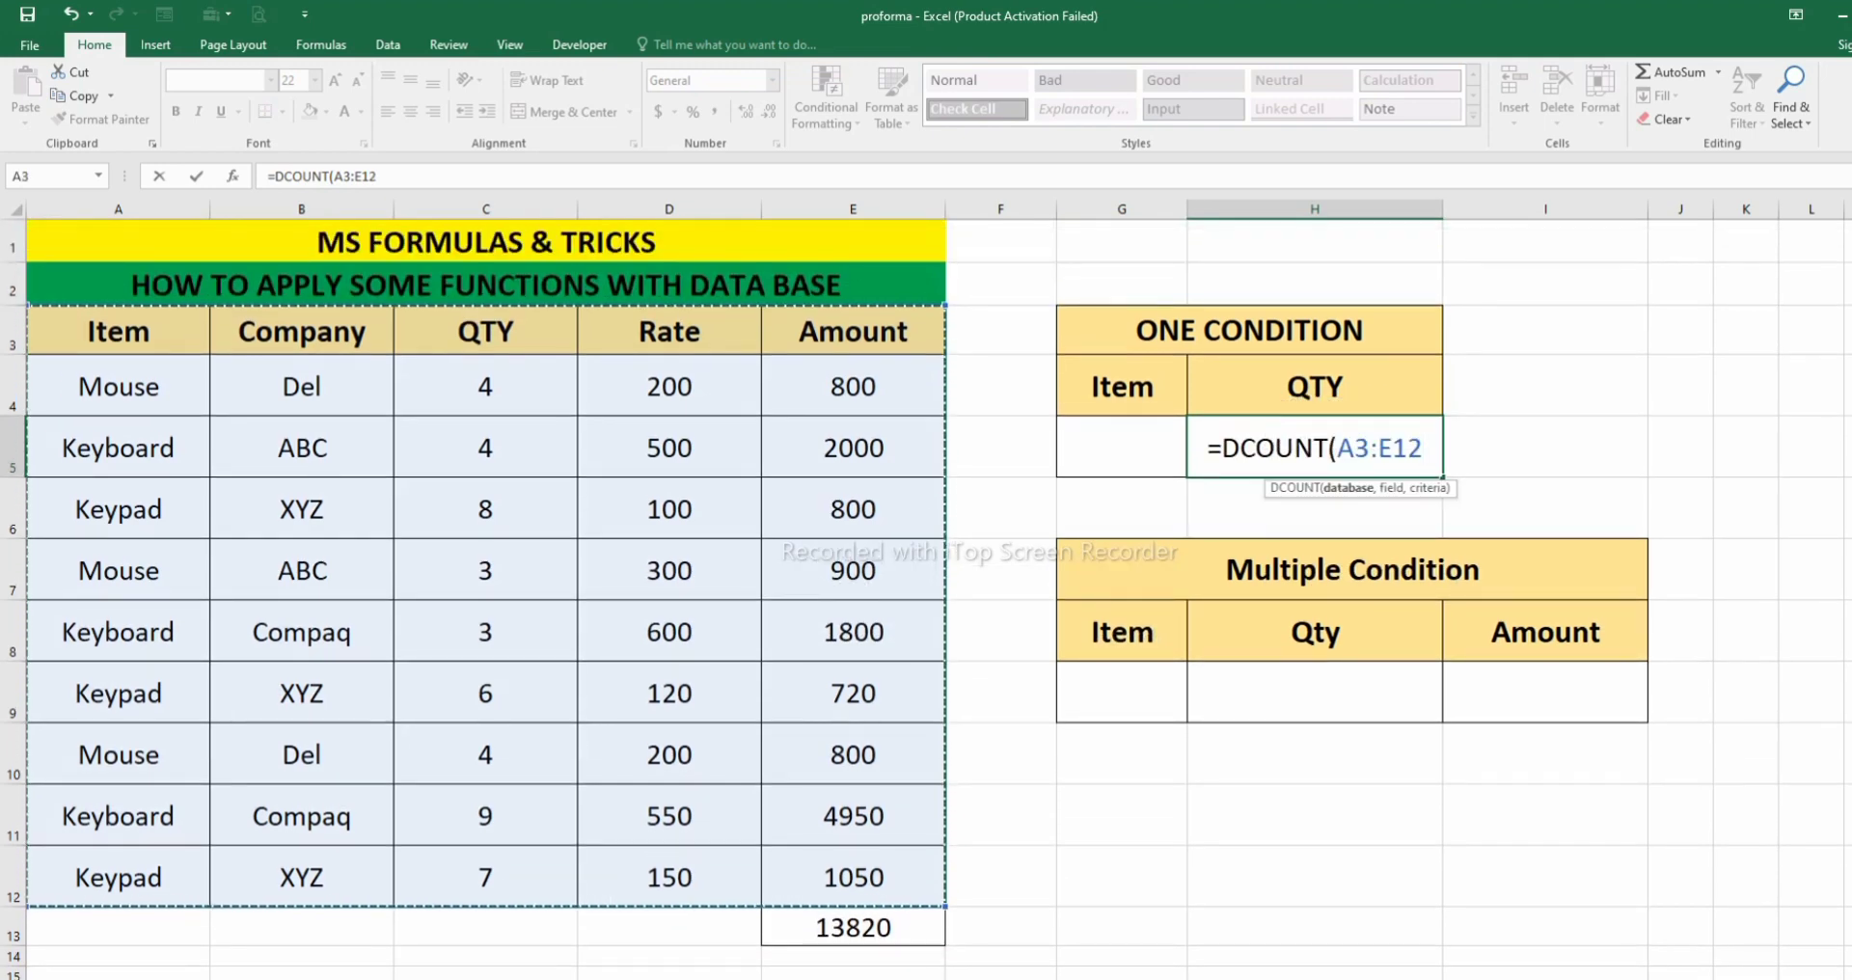
pyautogui.write(',')
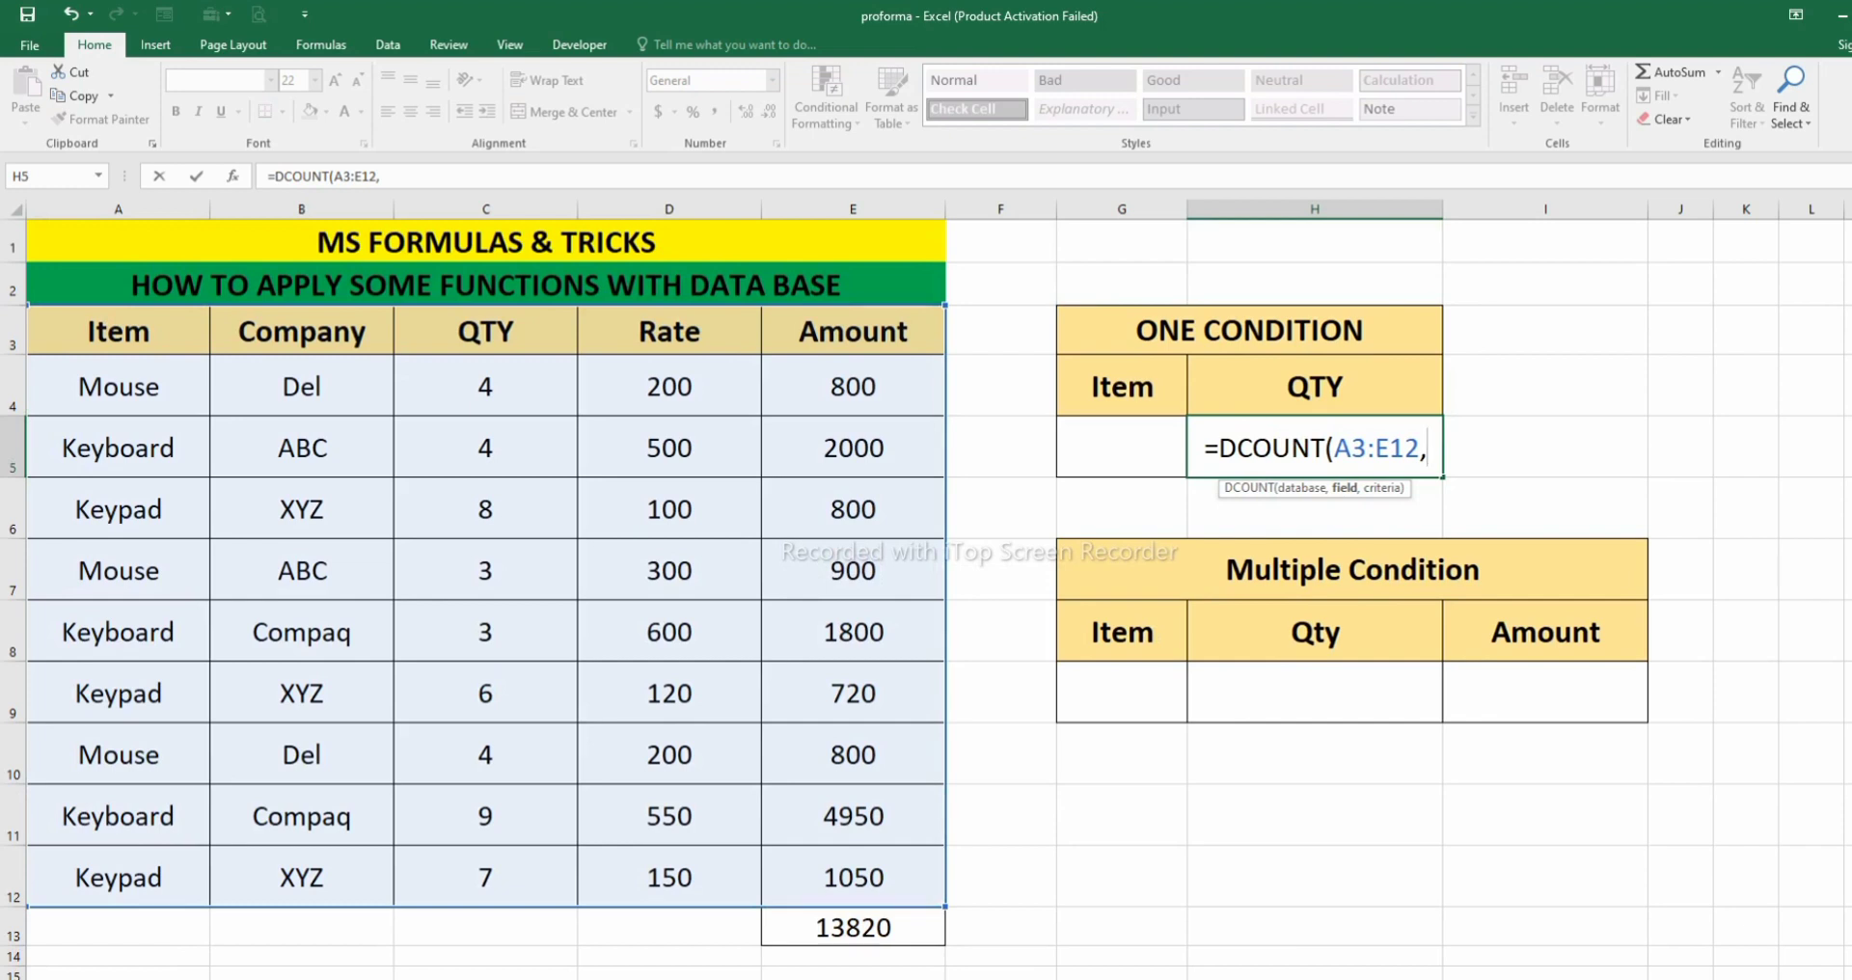
# - Complete the DCOUNT formula in H5 with the QTY heading C3 as field and G4:G5 as criteria
pyautogui.click(486, 331)
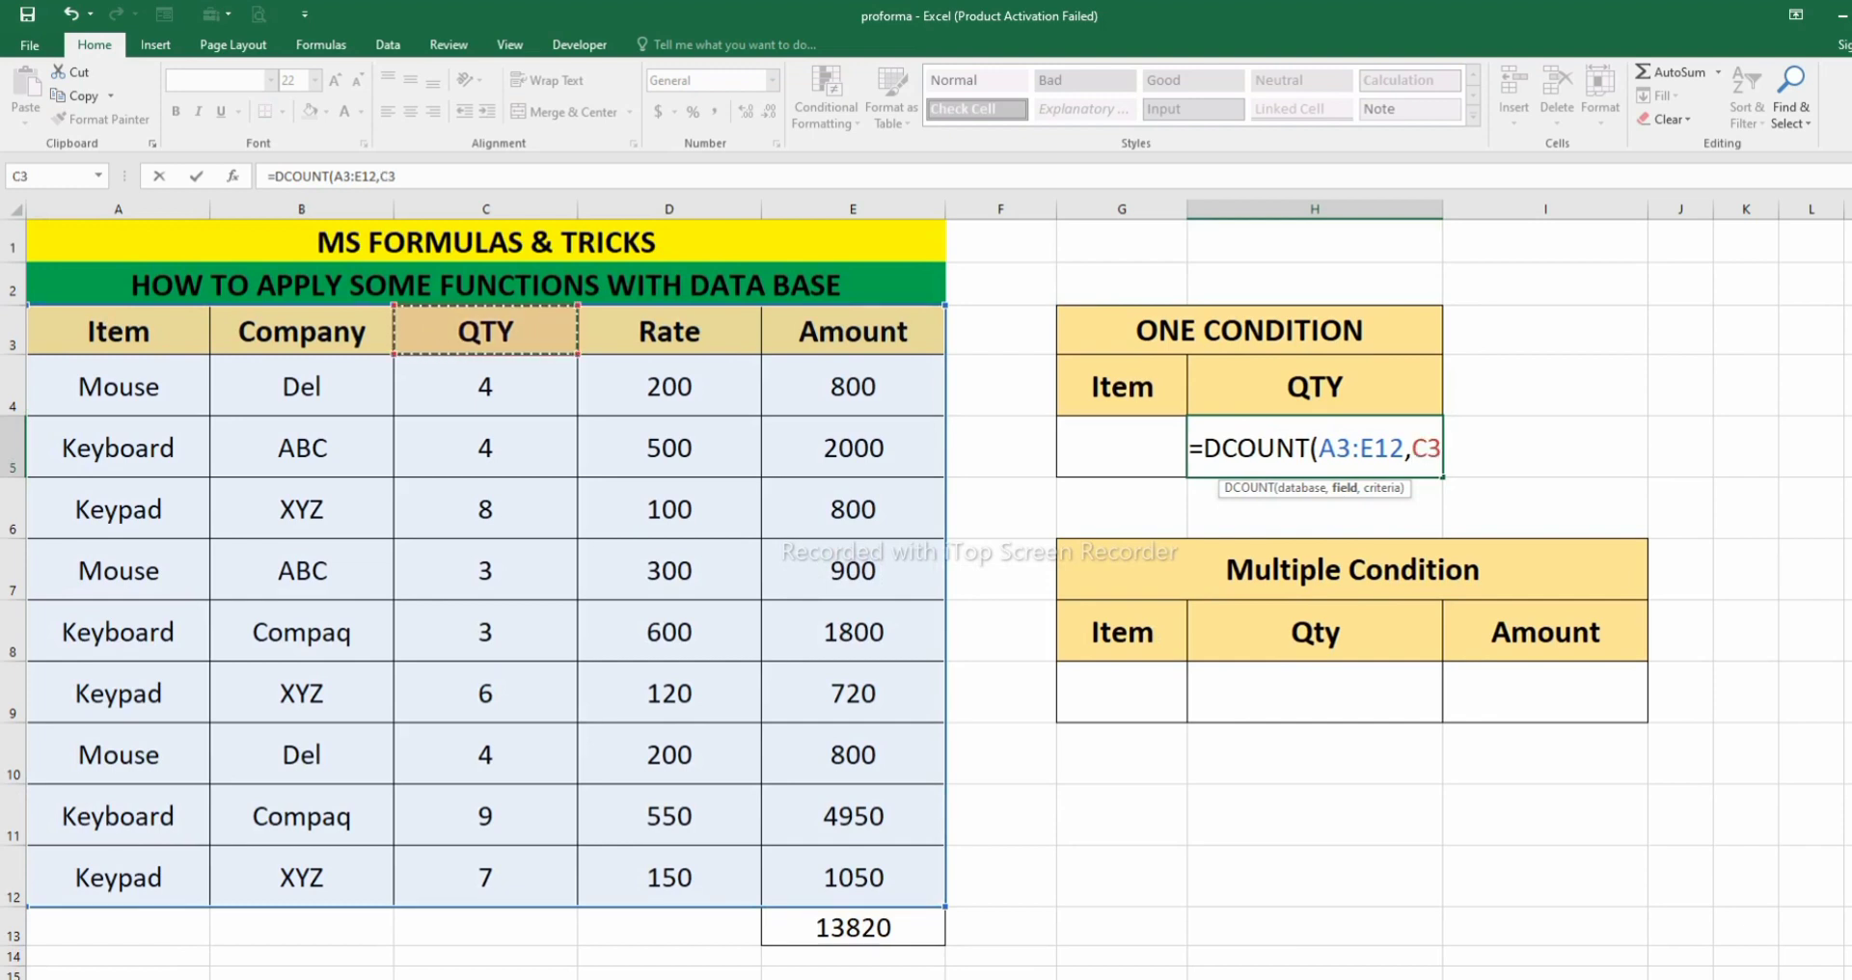
pyautogui.write(',')
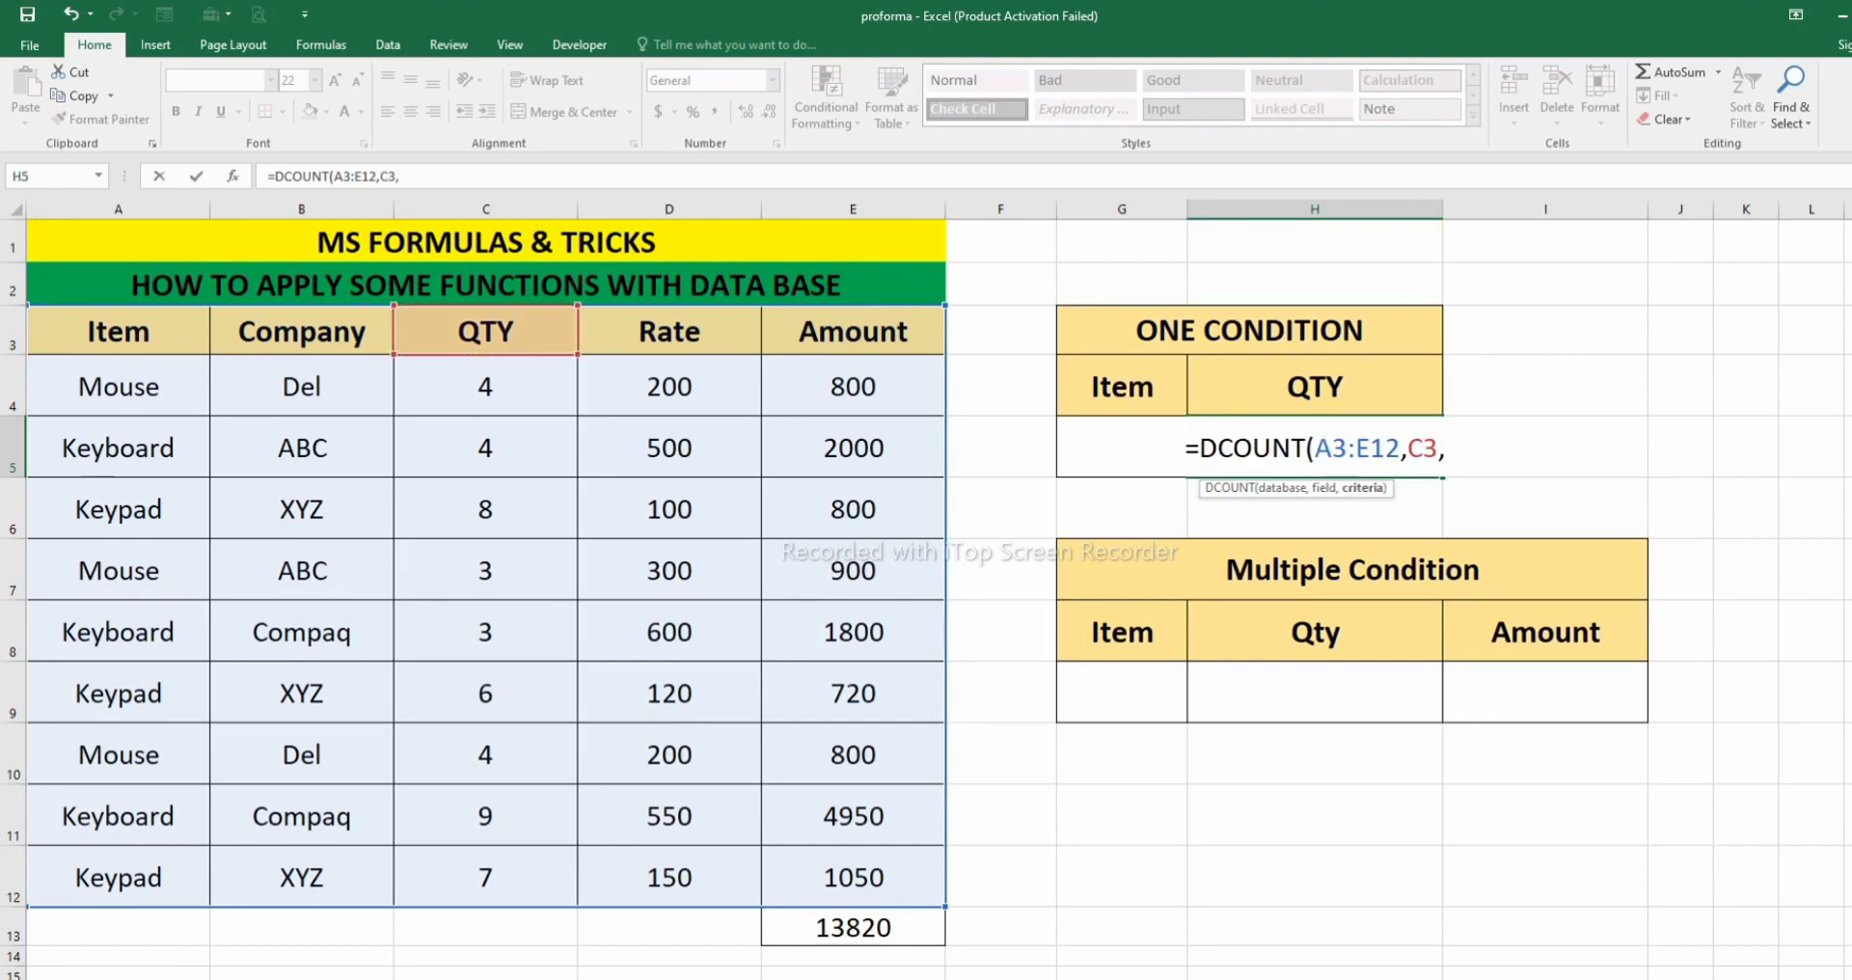
pyautogui.moveTo(1122, 386); pyautogui.dragTo(1122, 449)
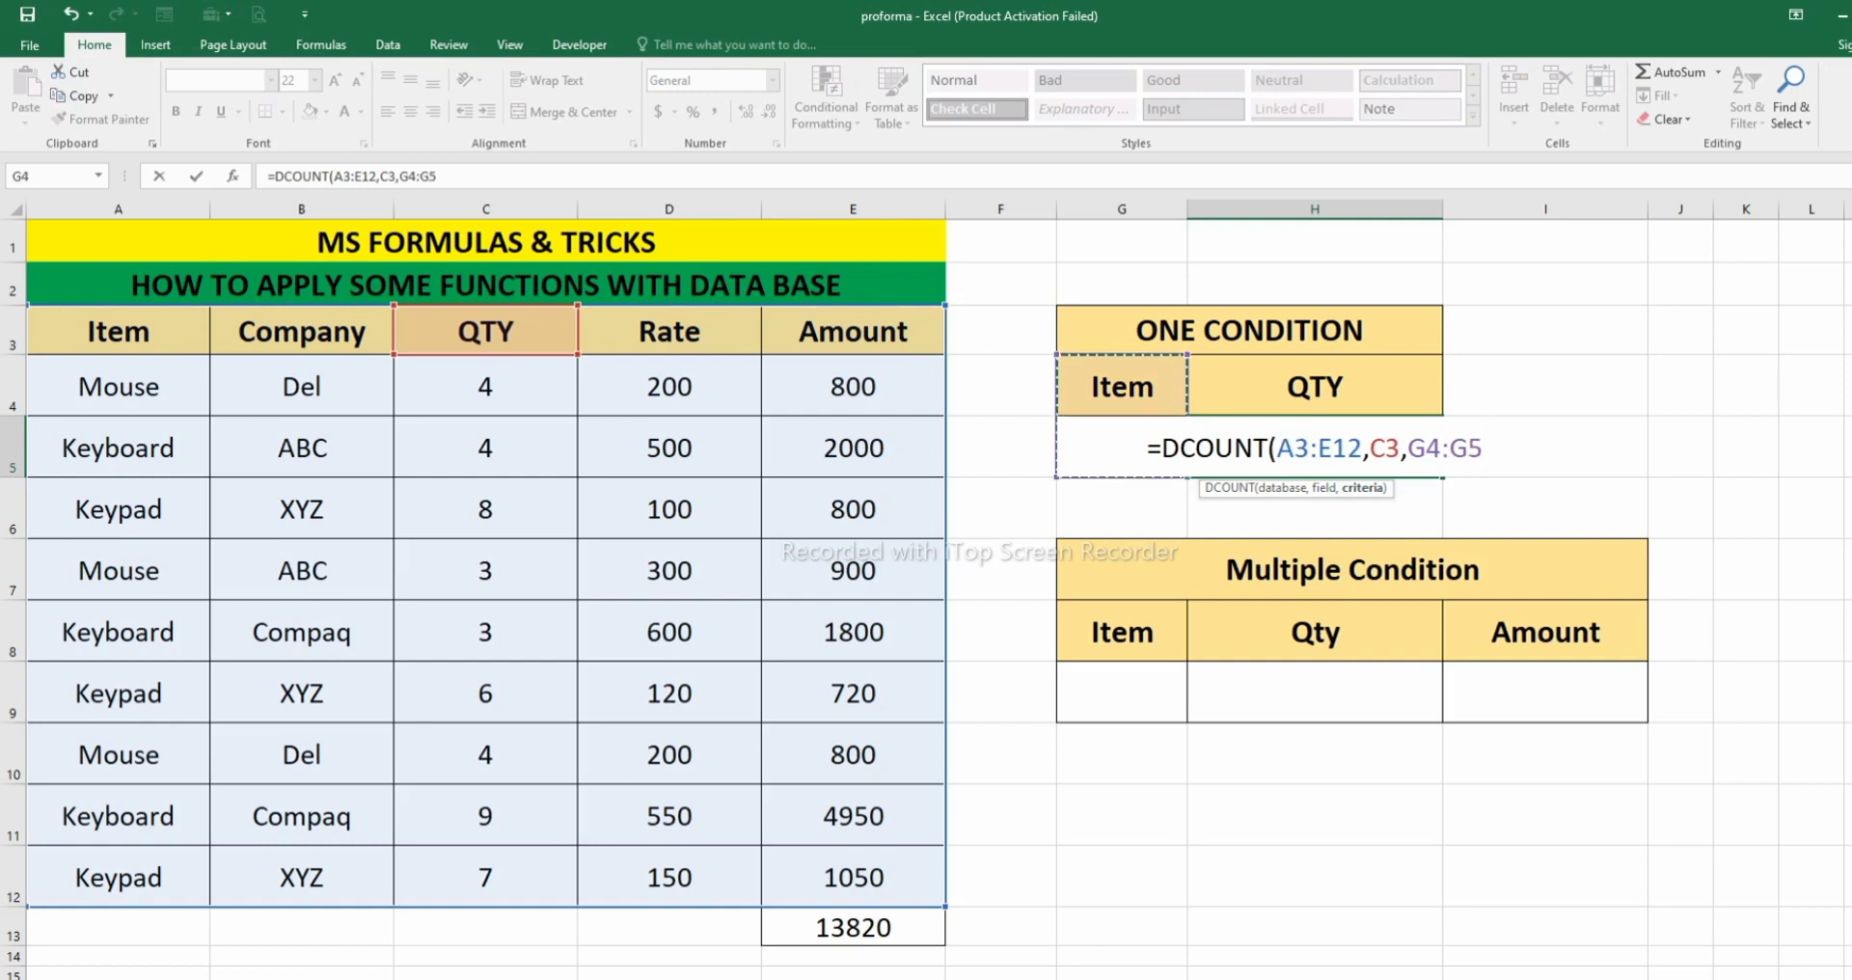
pyautogui.write(')')
pyautogui.press('Return')
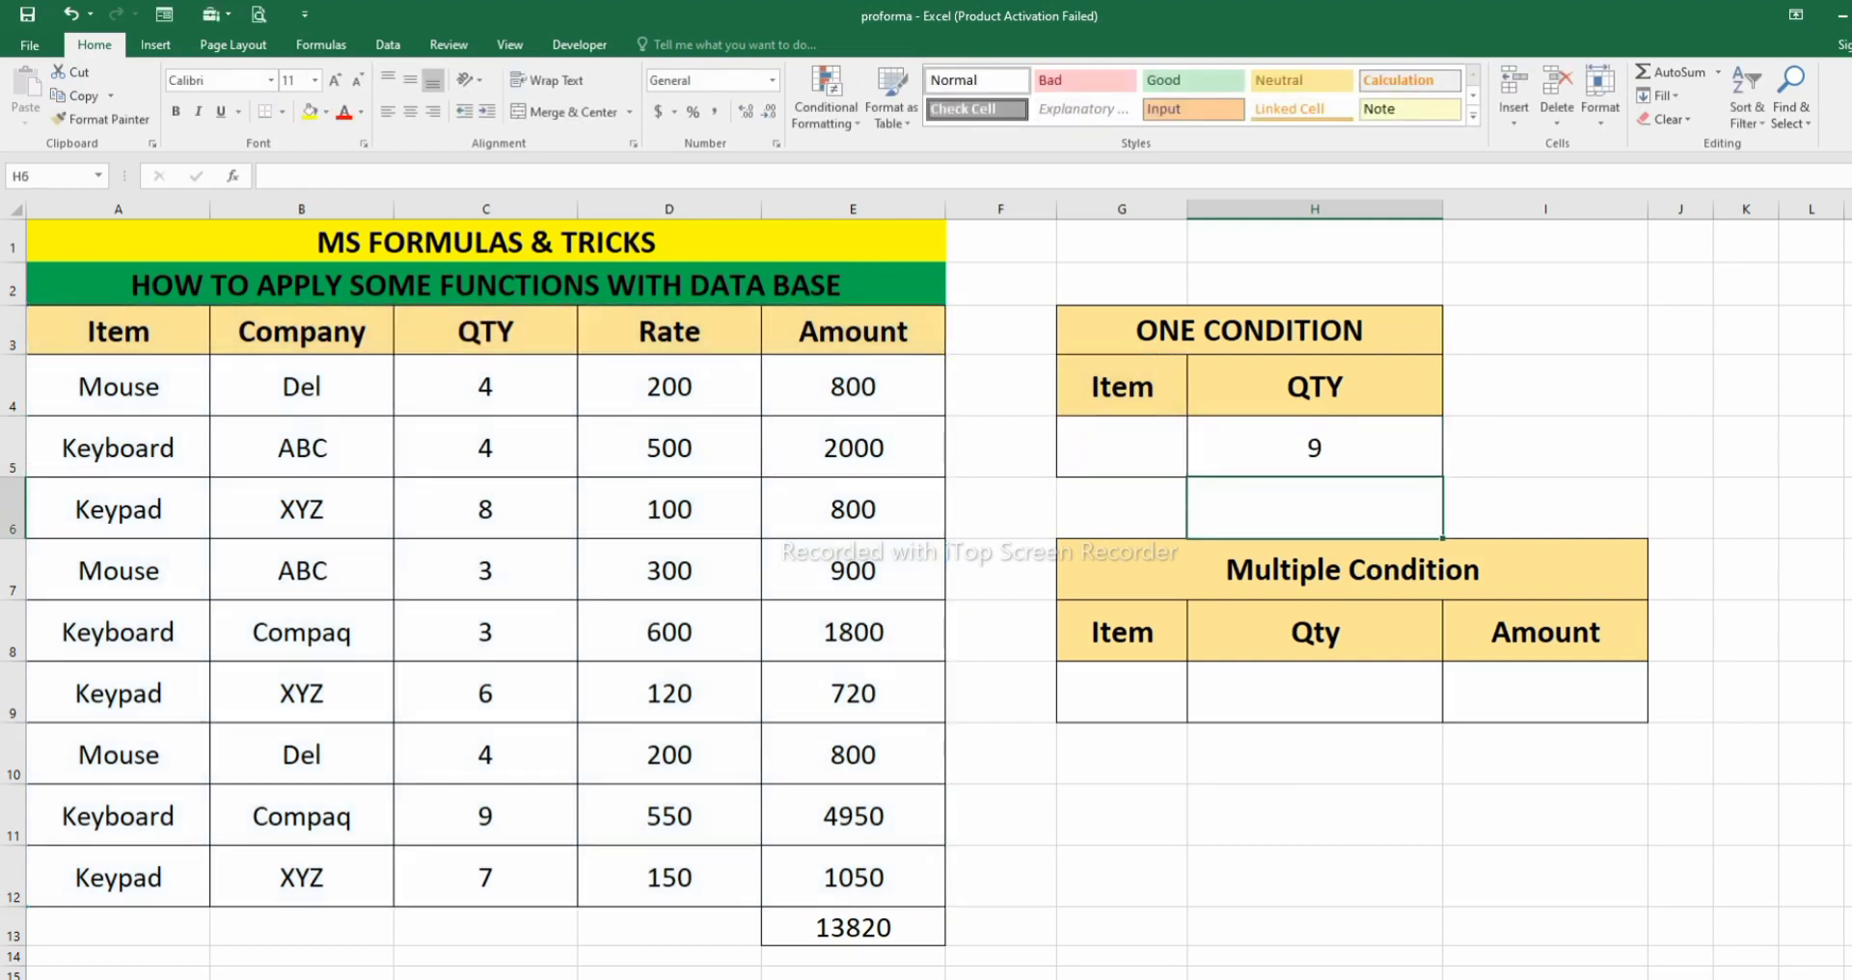
# - Compare the DCOUNT result in H5 with the item entries listed in A4:A12
pyautogui.click(1315, 448)
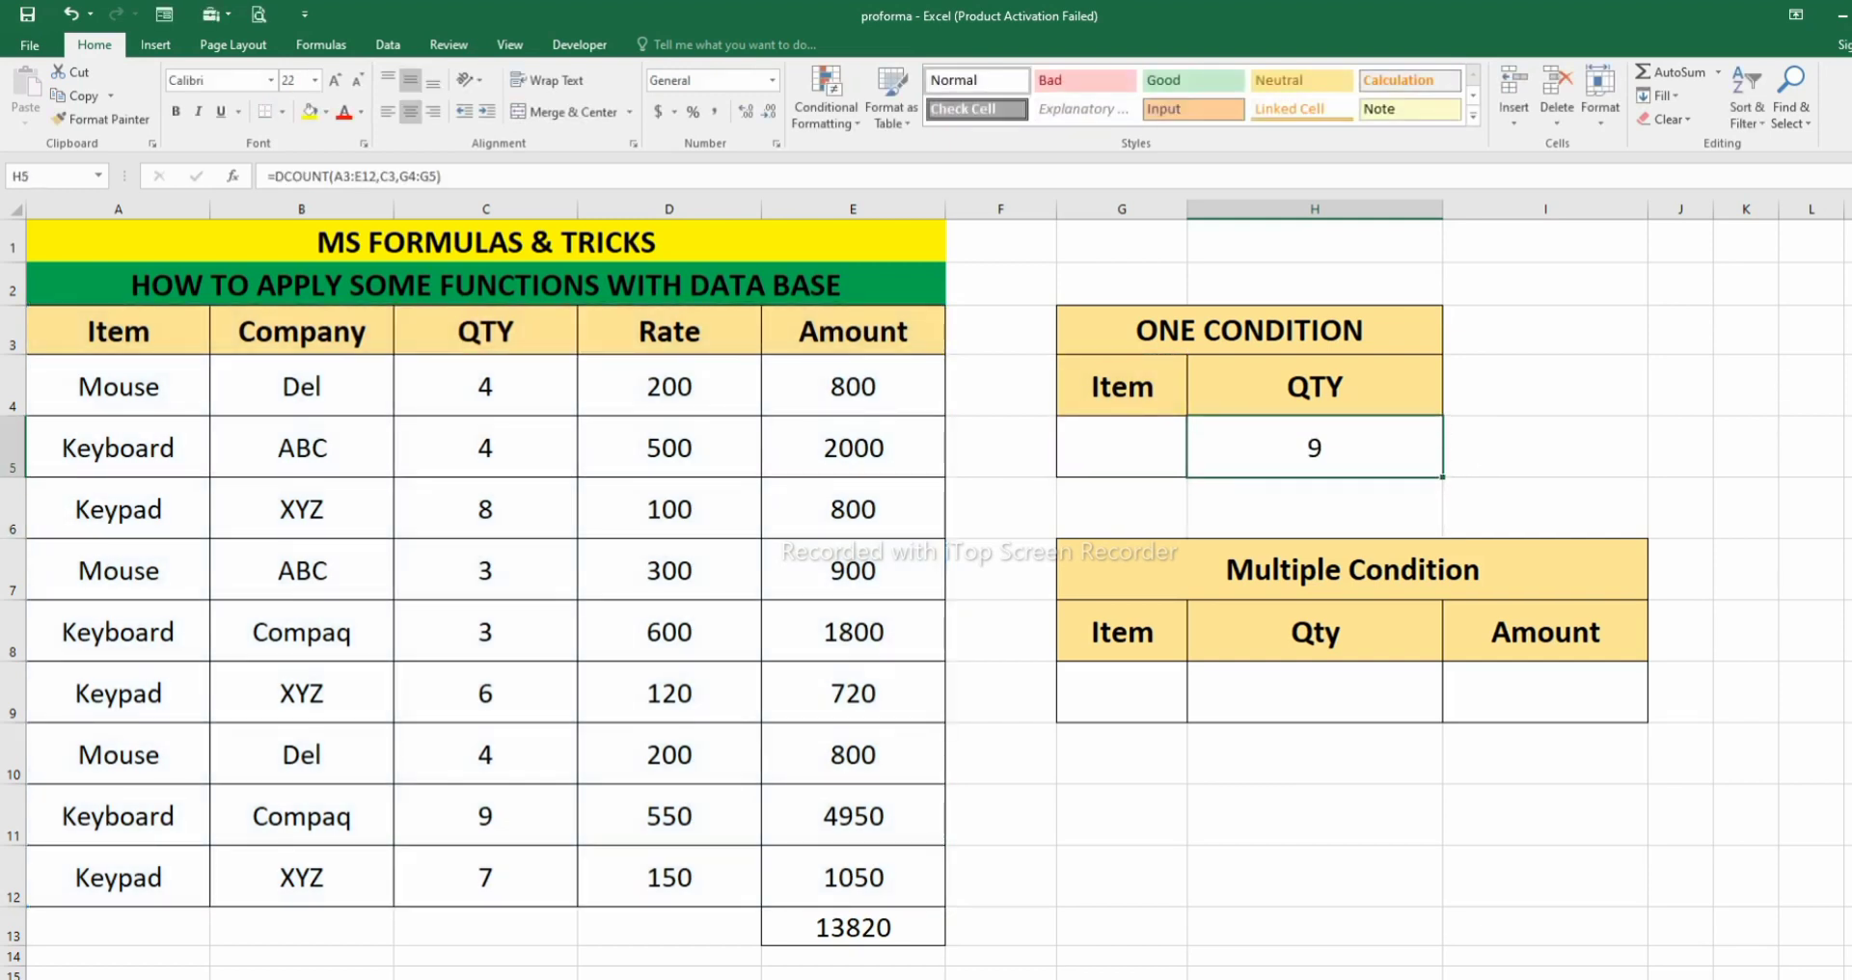
pyautogui.click(117, 387)
pyautogui.press('Down')
pyautogui.press('Down')
pyautogui.press('Down')
pyautogui.press('Down')
pyautogui.press('Down')
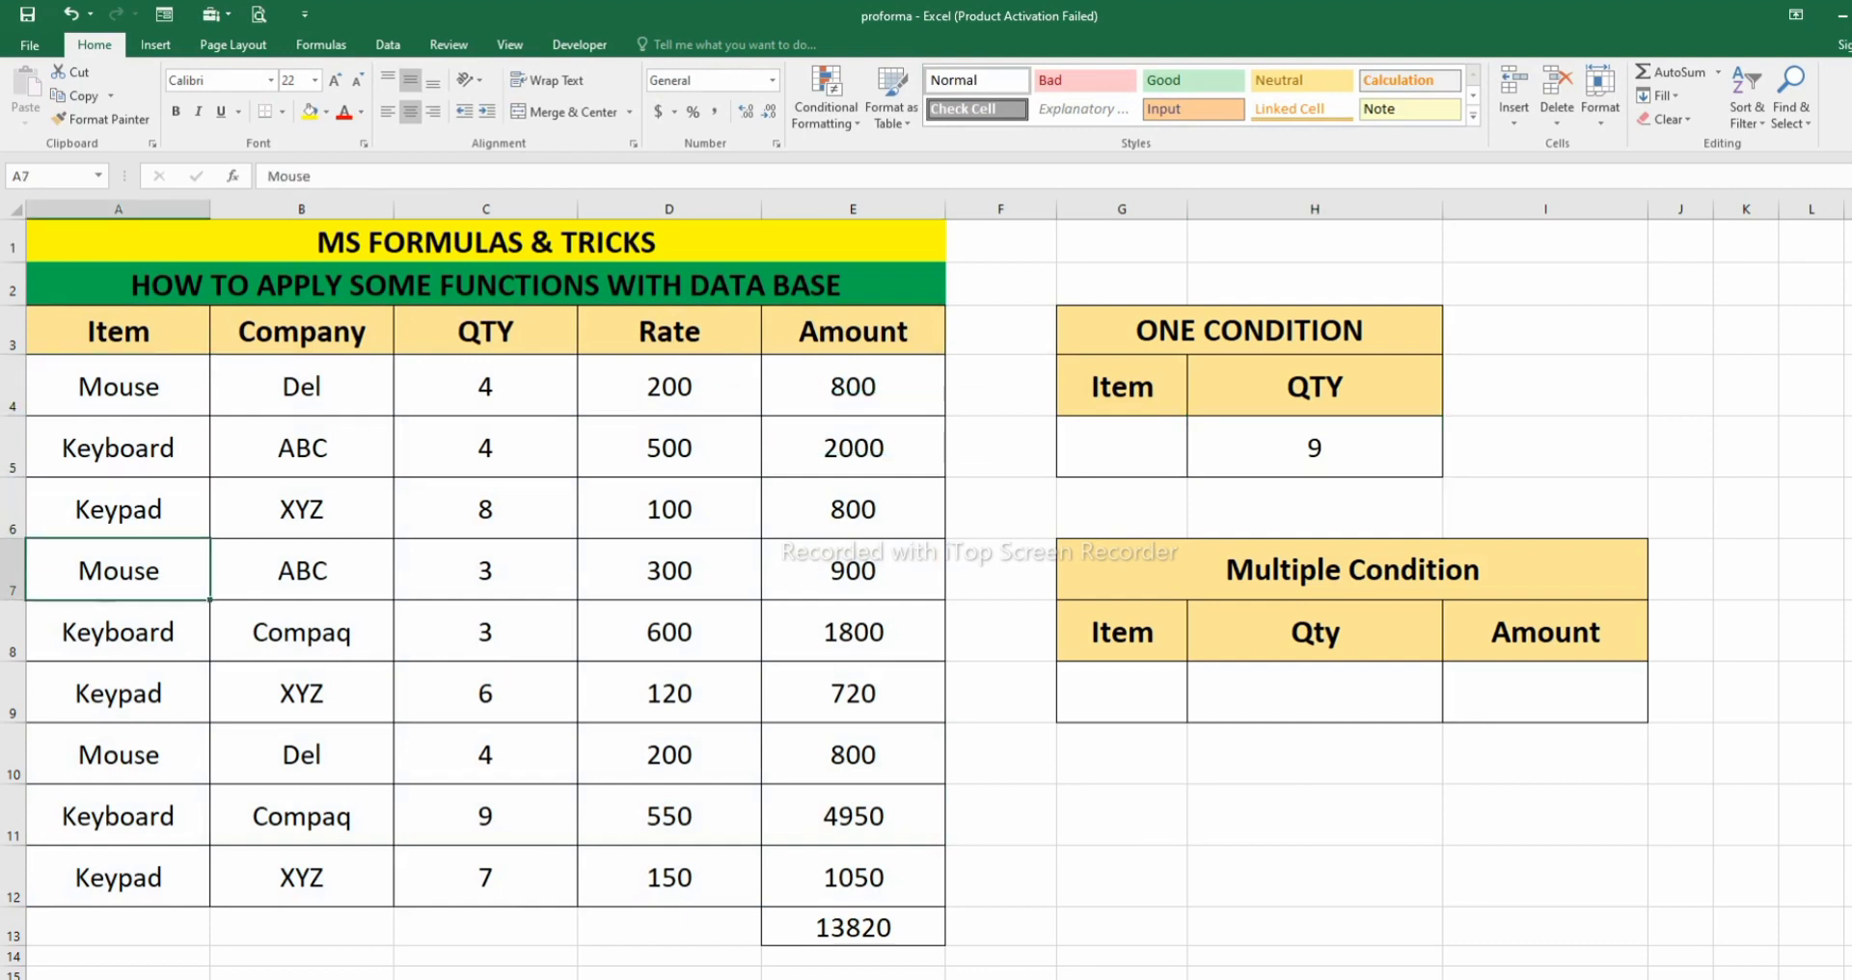
pyautogui.press('Down')
pyautogui.press('Down')
pyautogui.press('Down')
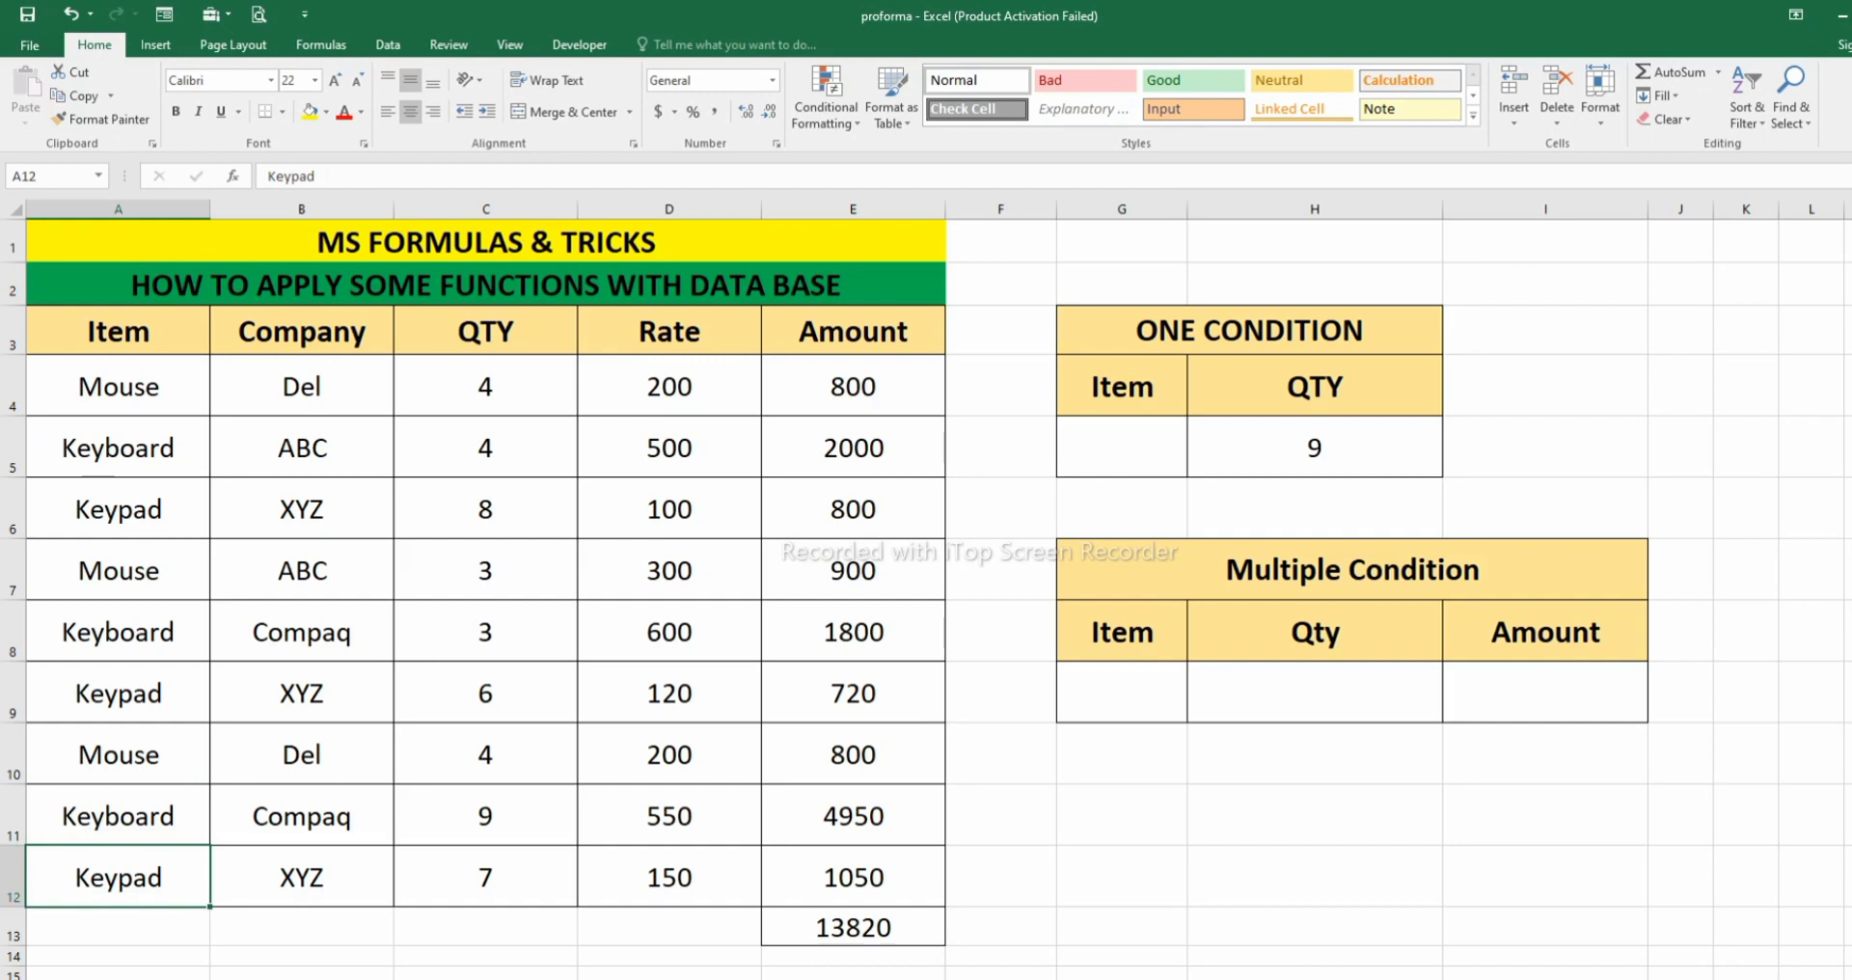
# - Enter Mouse as the item criterion in G5 and check the DCOUNT result in H5
pyautogui.click(1122, 448)
pyautogui.write('Mouse')
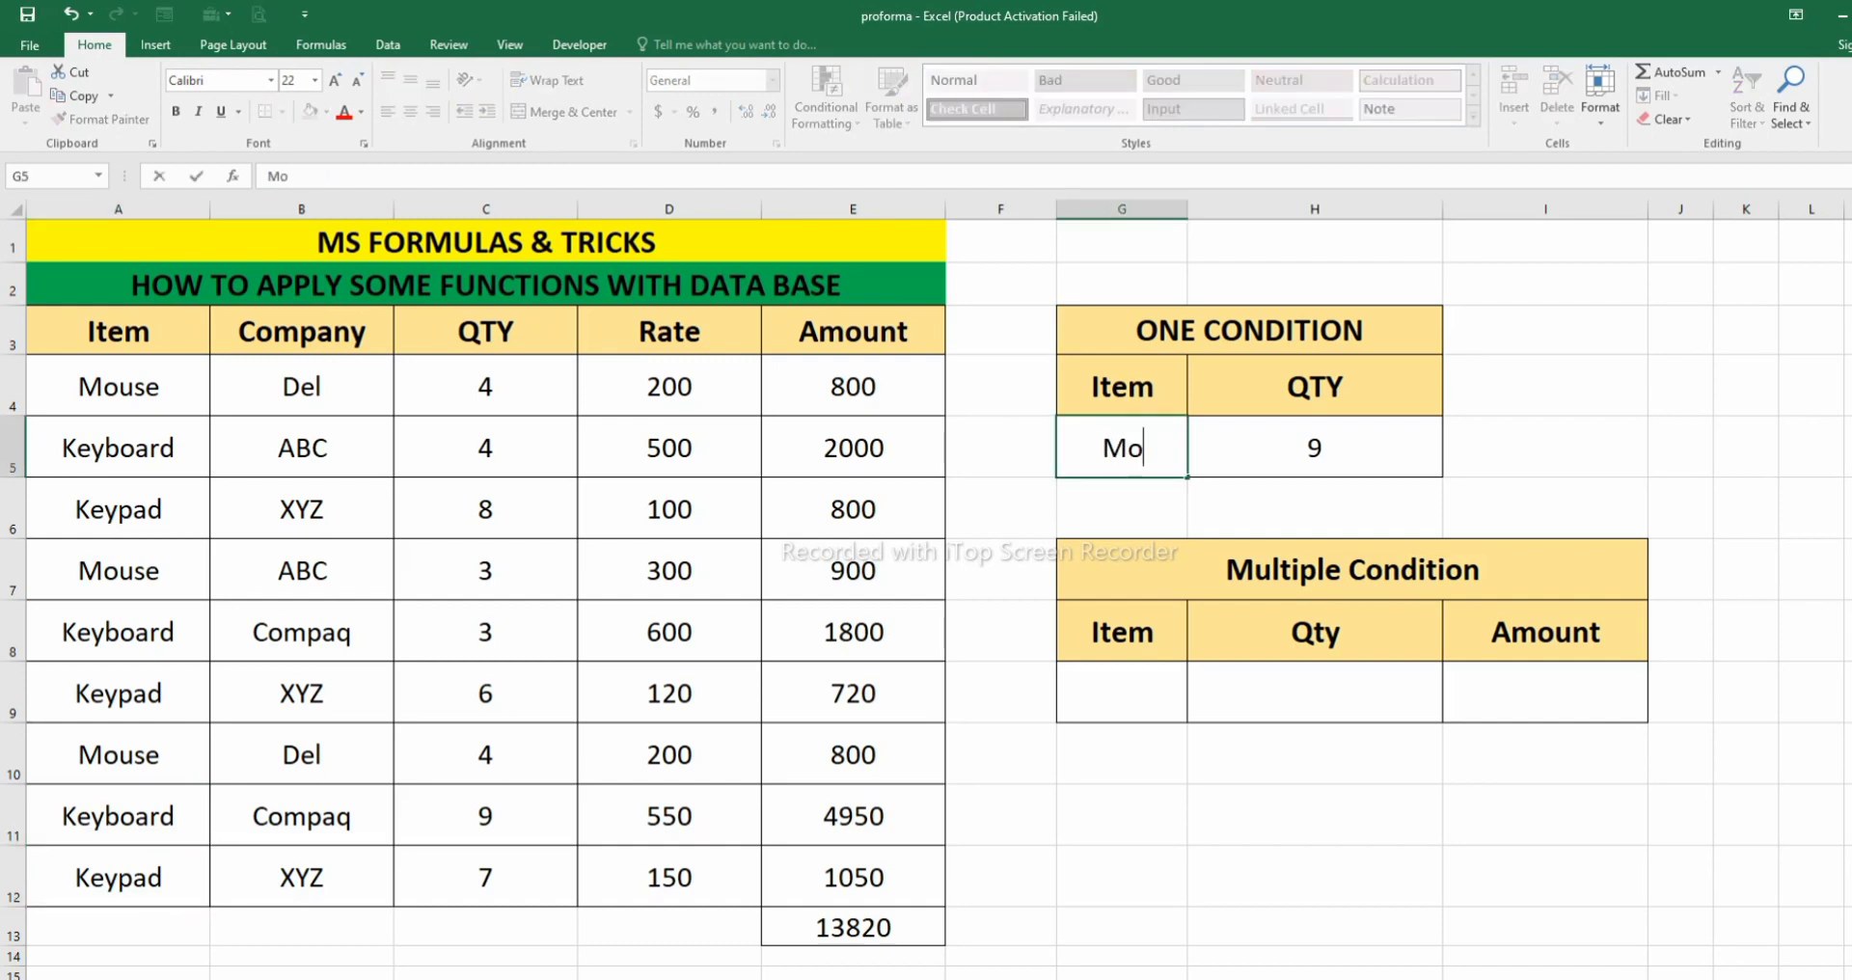
pyautogui.press('Return')
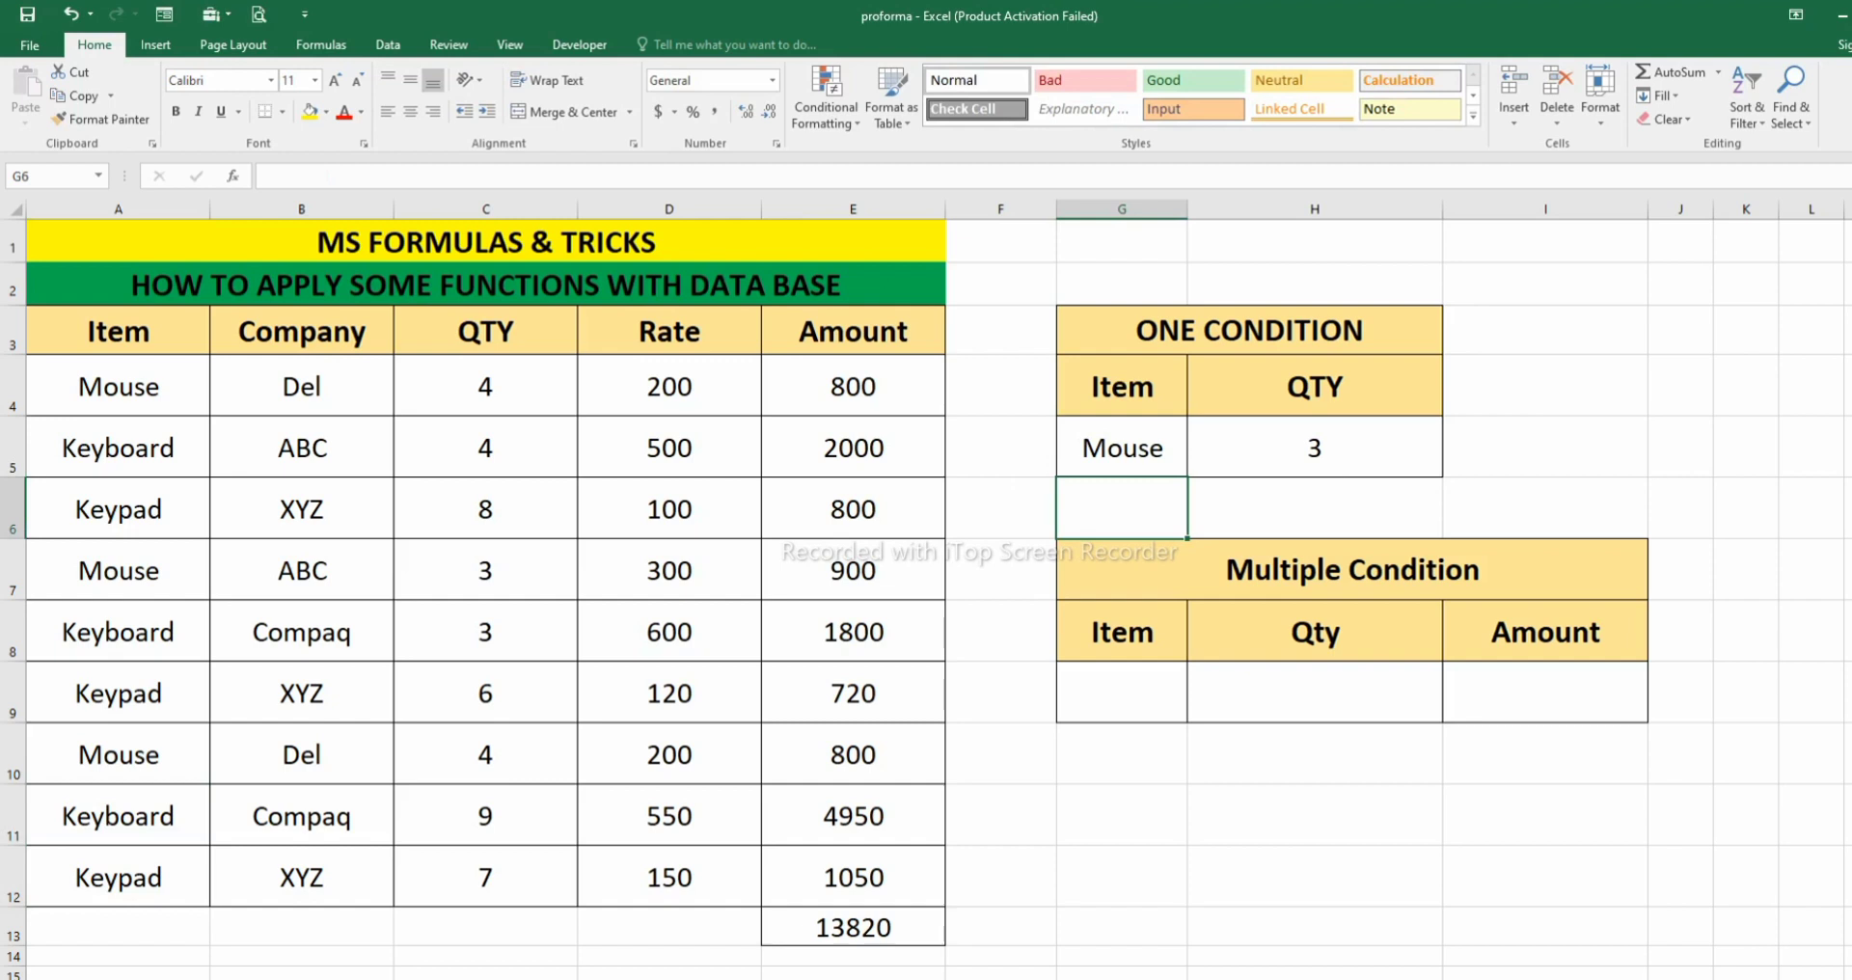
pyautogui.click(1314, 447)
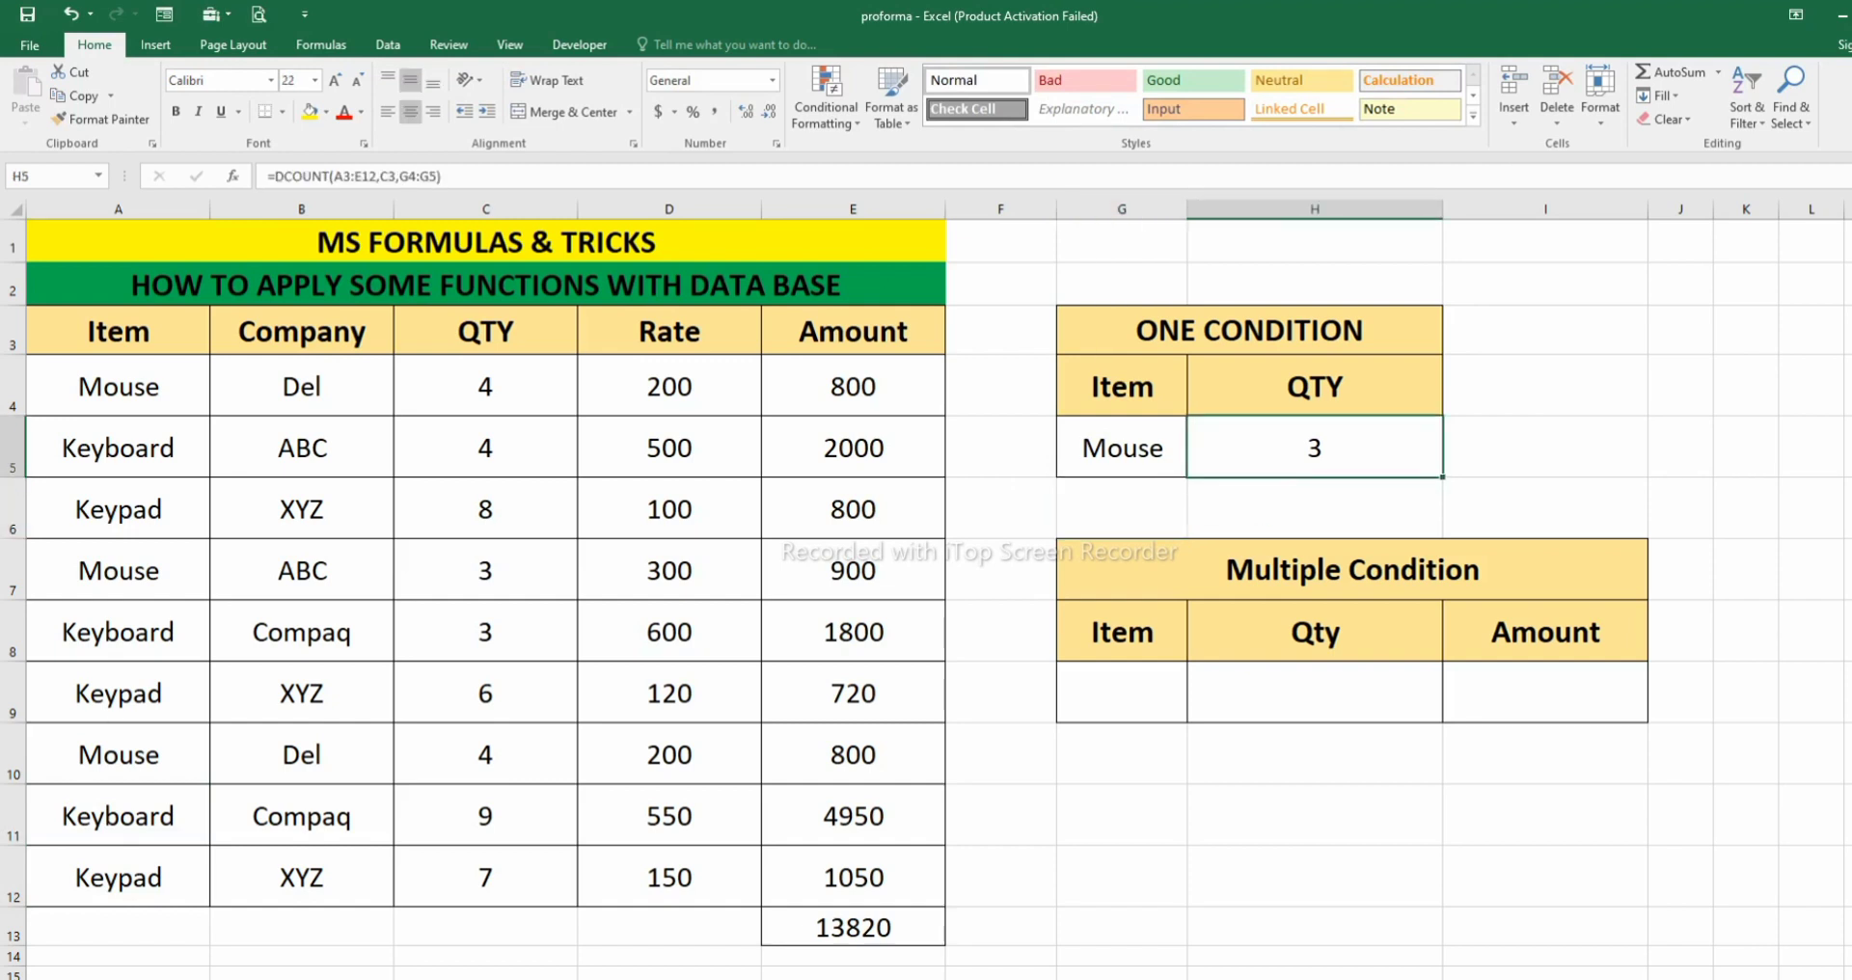
pyautogui.click(1001, 631)
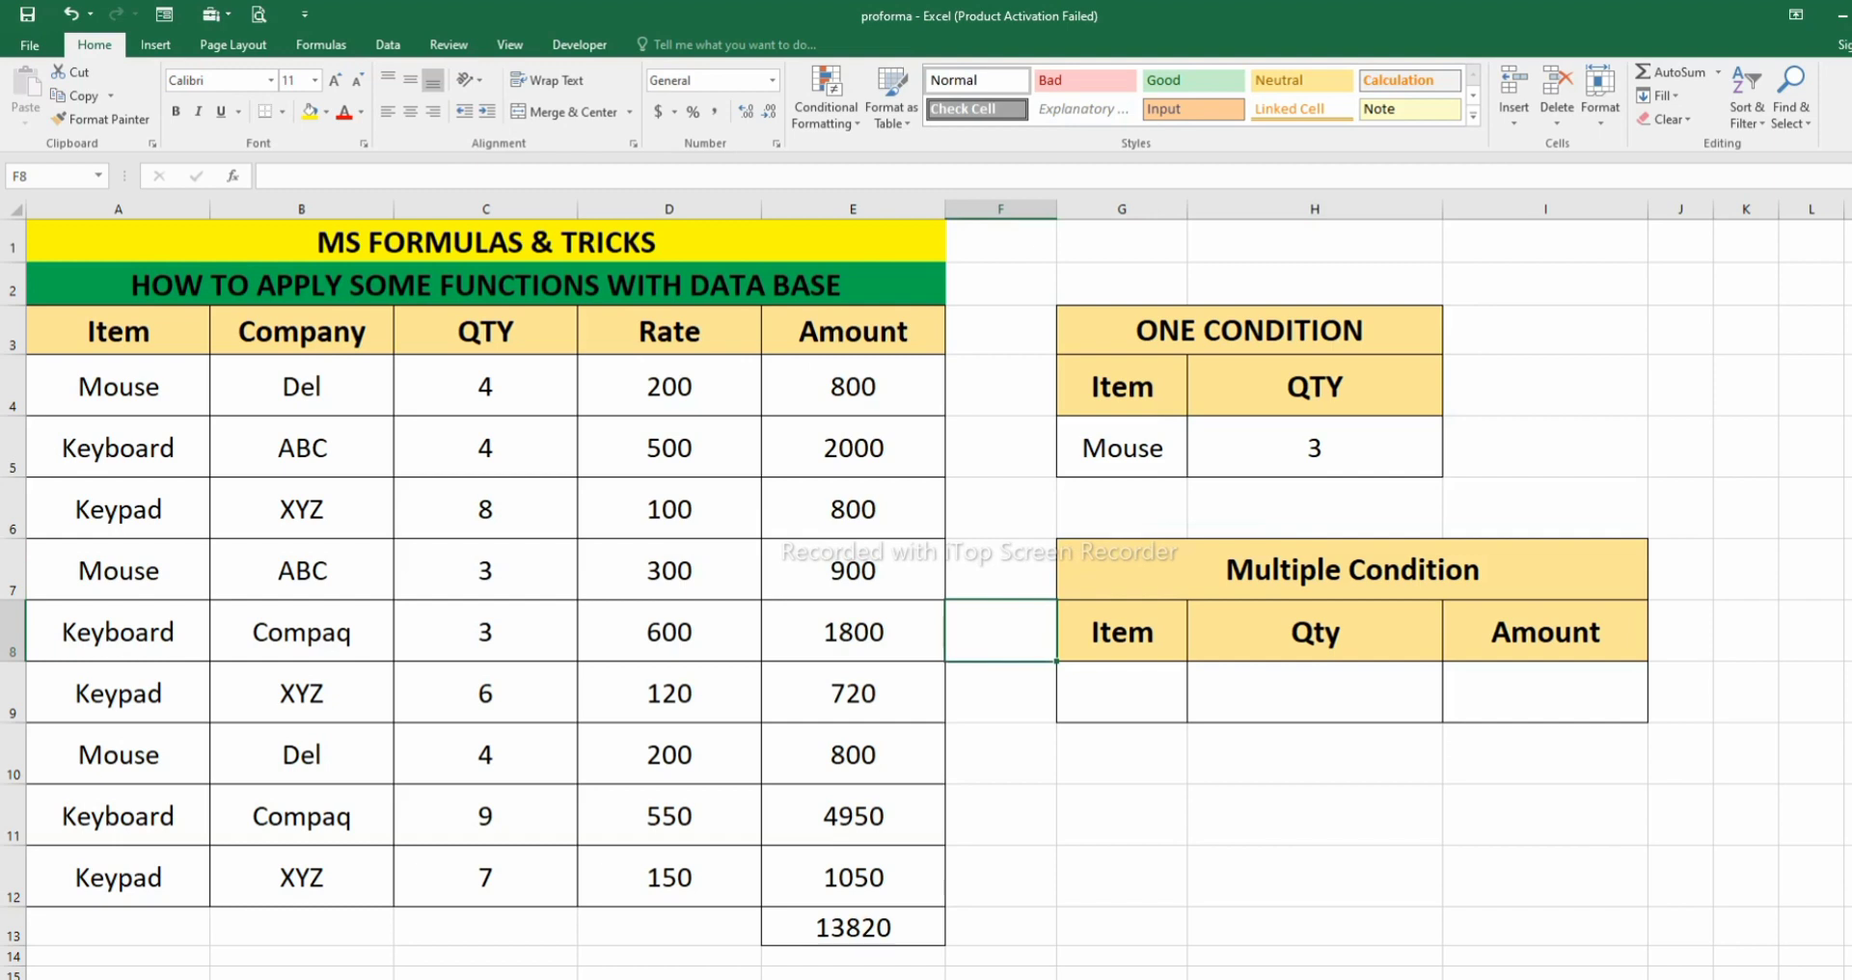
# - Start a DCOUNT formula in the multiple-condition Amount cell I9 with the source table A3:E12 as its database
pyautogui.click(1545, 692)
pyautogui.write('=')
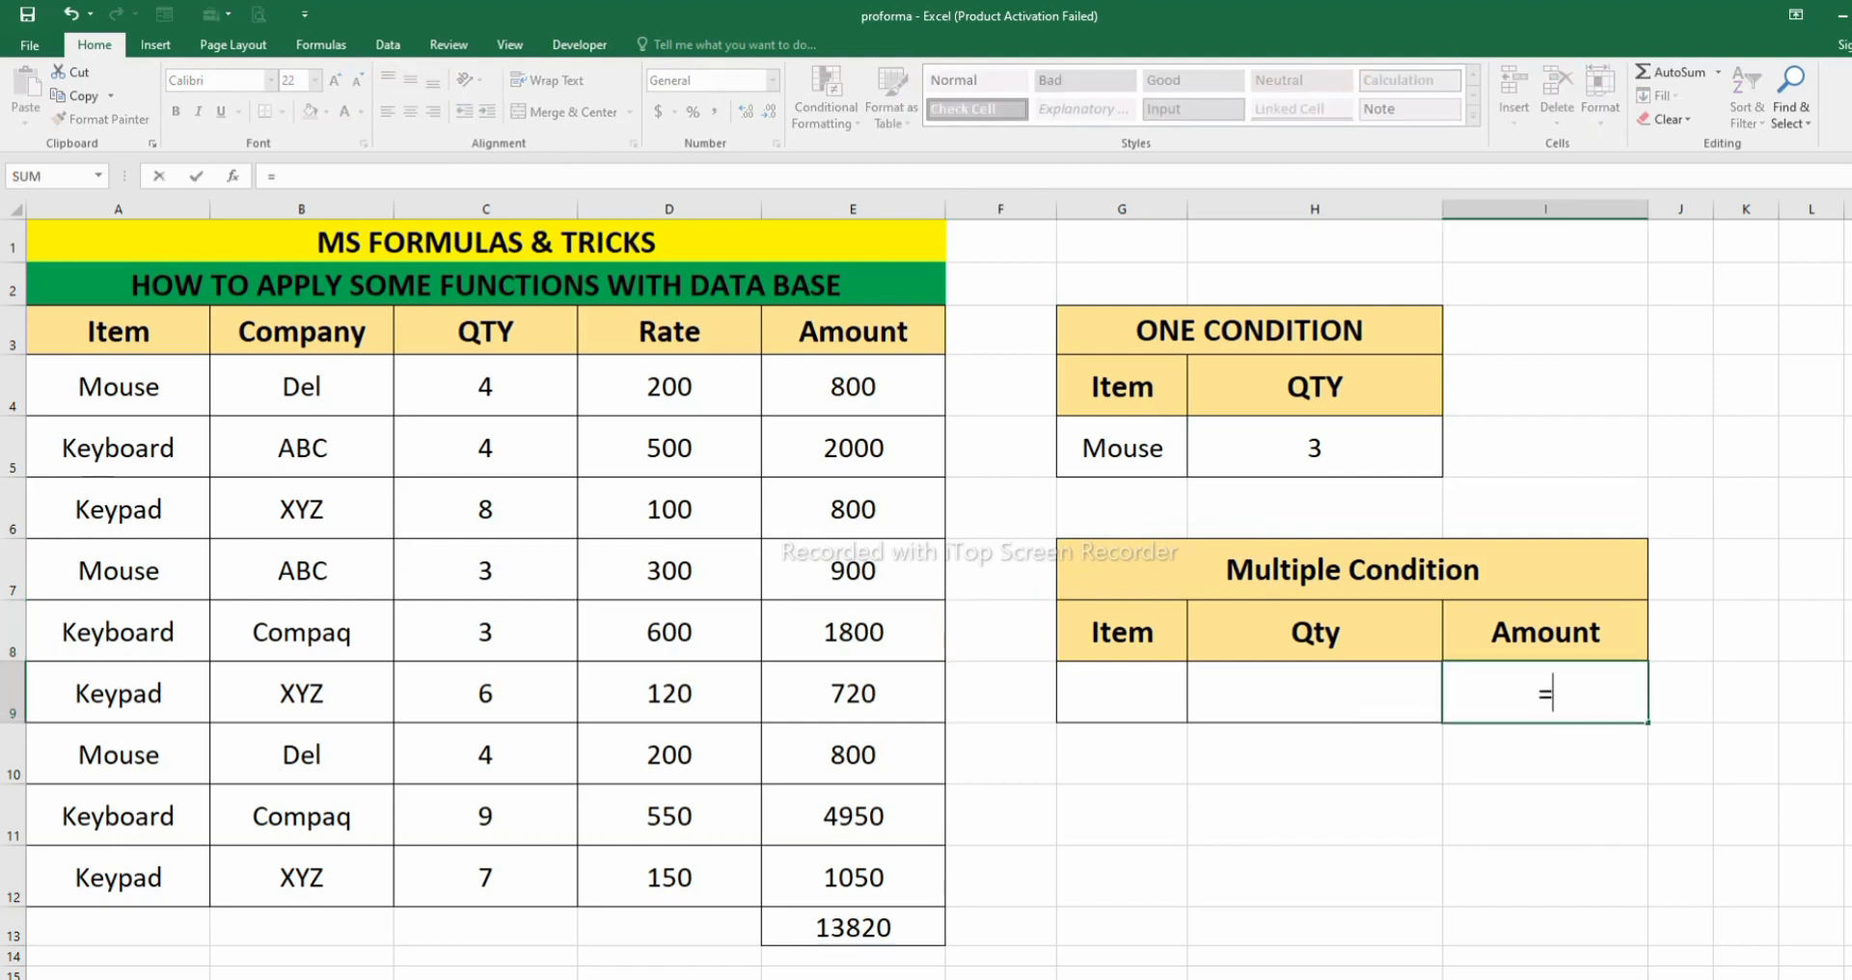
pyautogui.write('dcount')
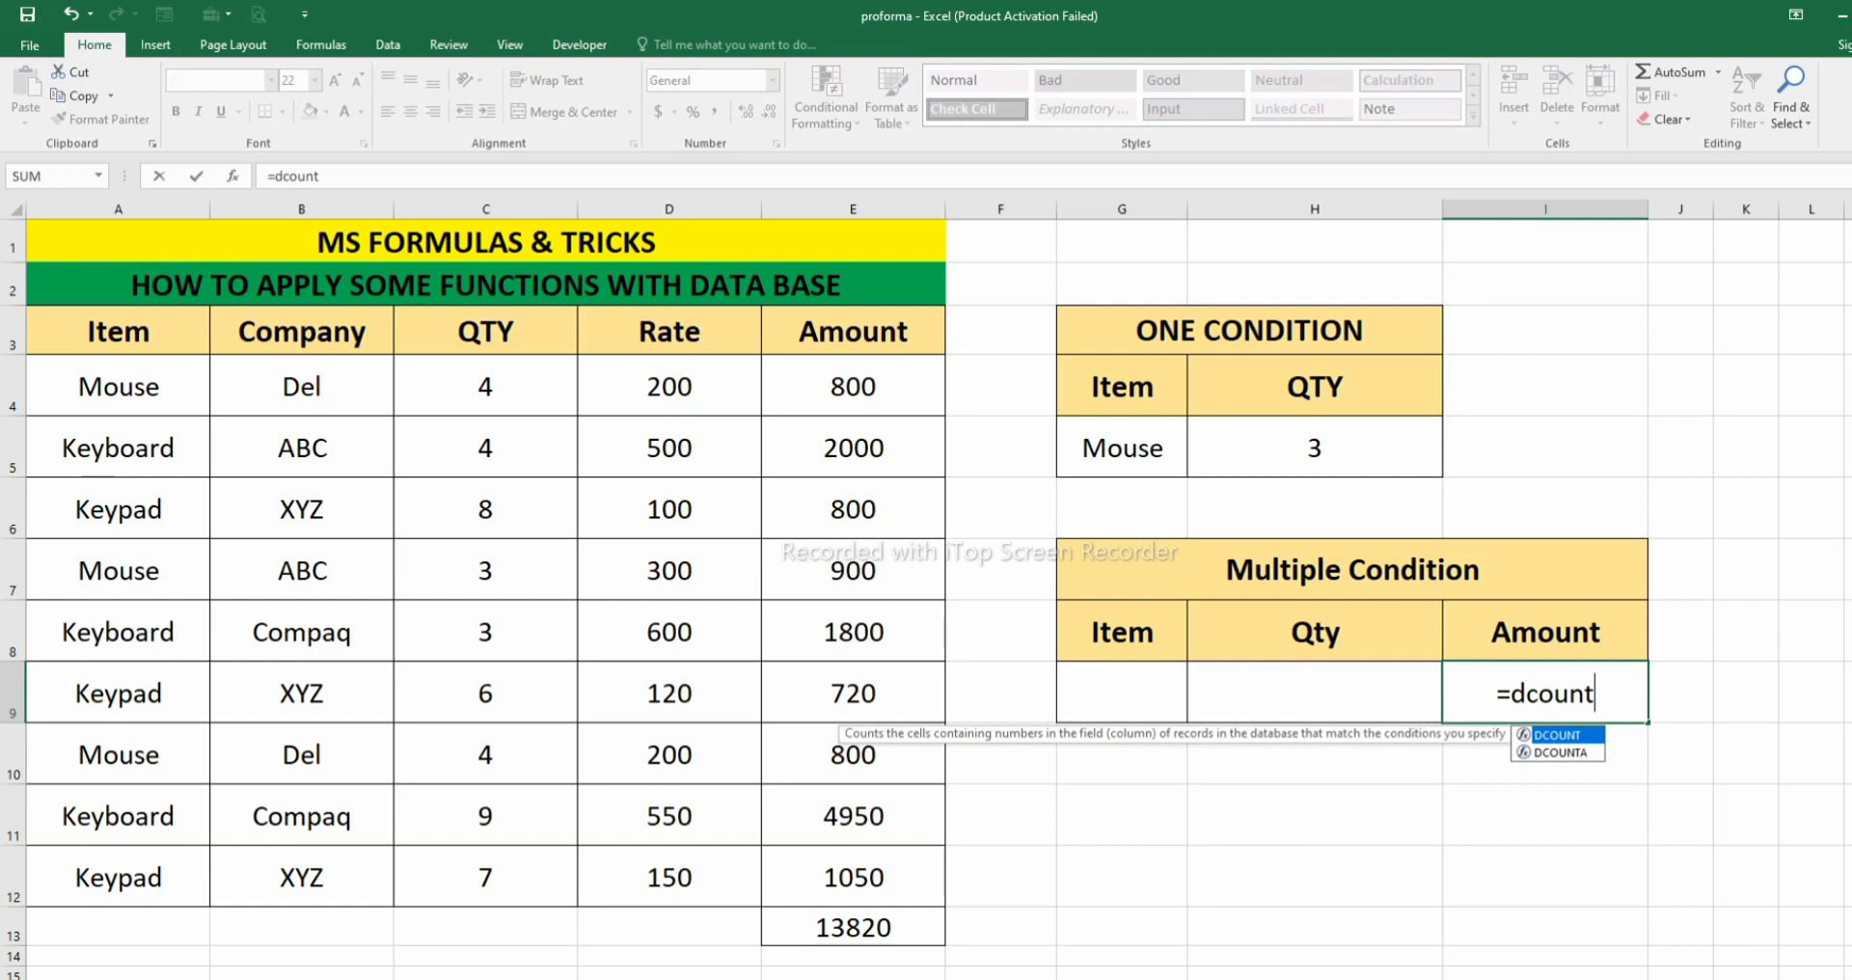
pyautogui.press('Tab')
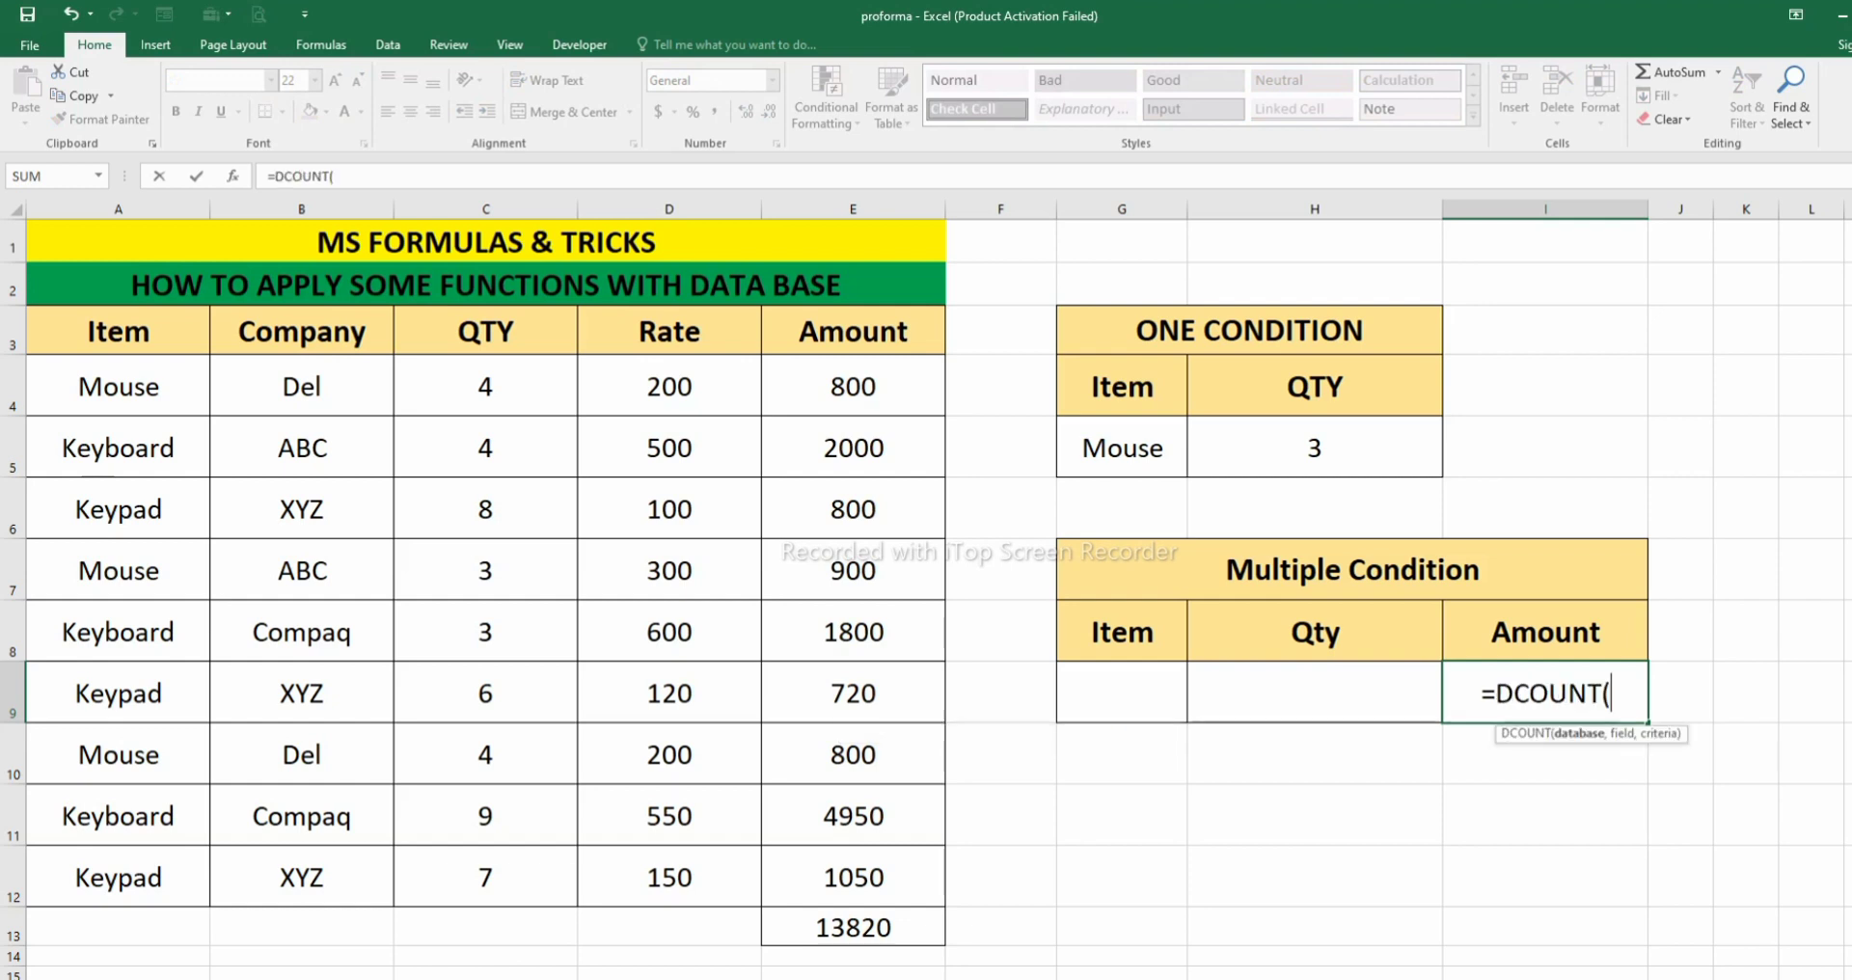
pyautogui.moveTo(117, 331); pyautogui.dragTo(853, 877)
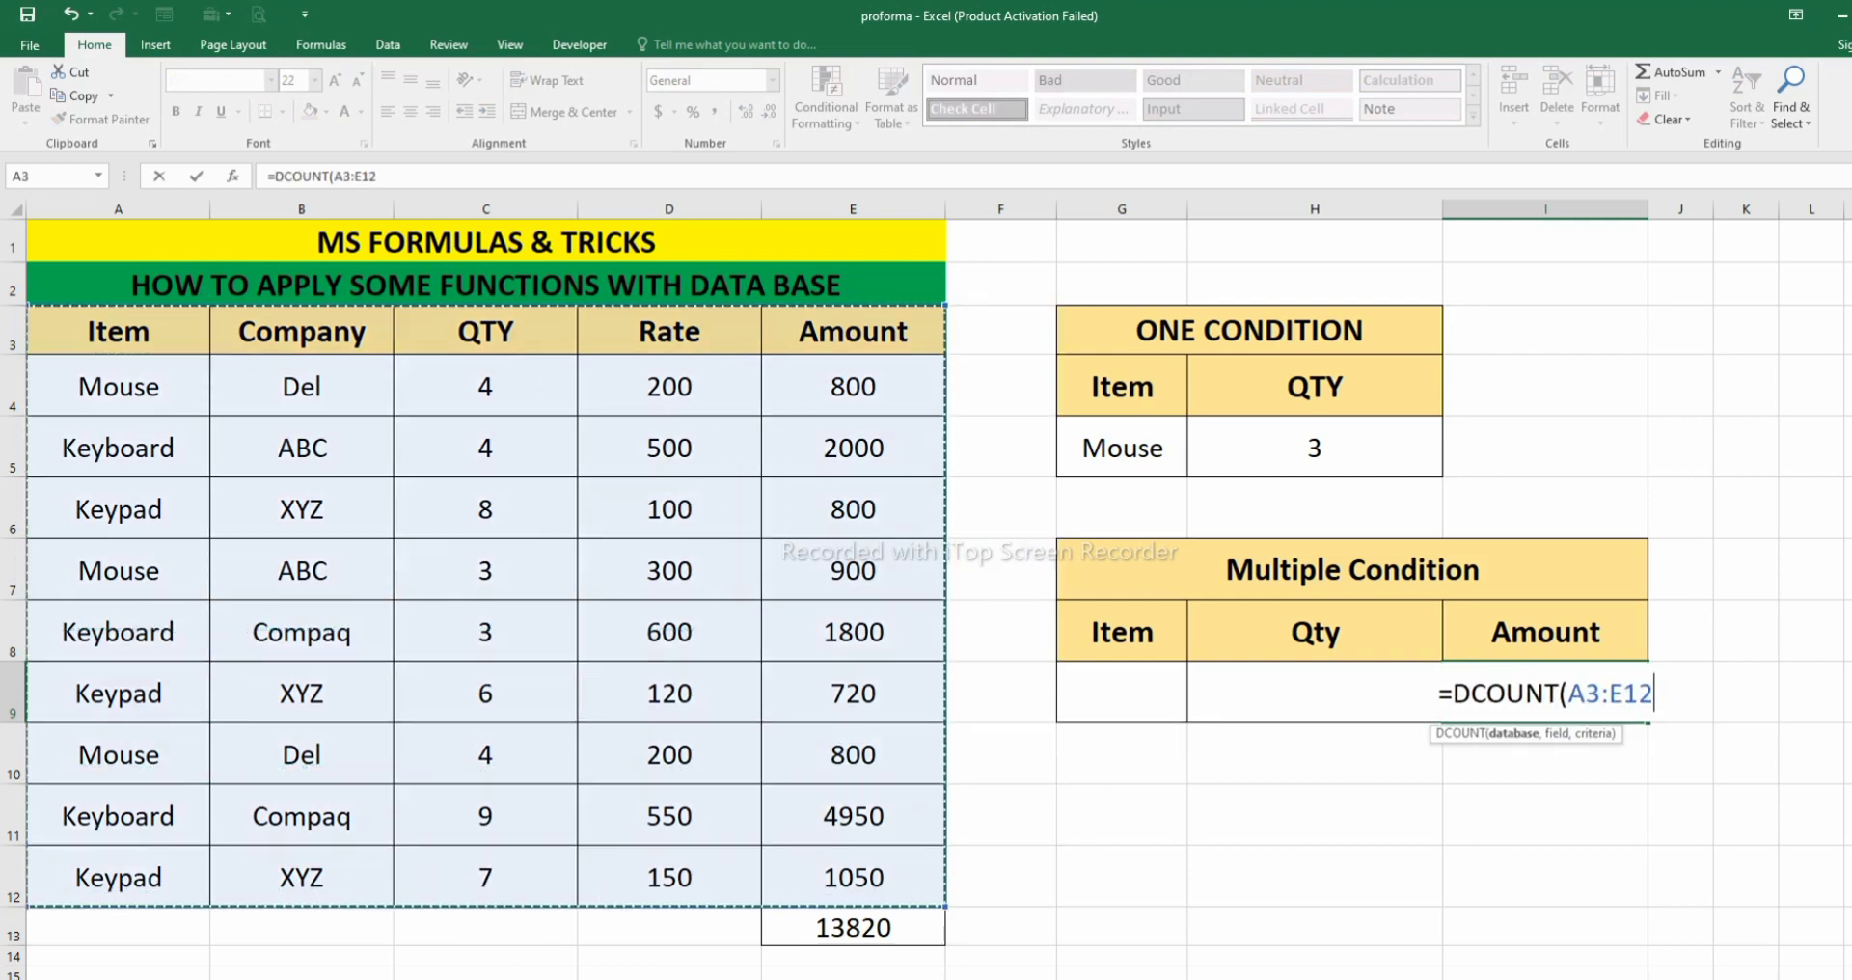
pyautogui.write(',')
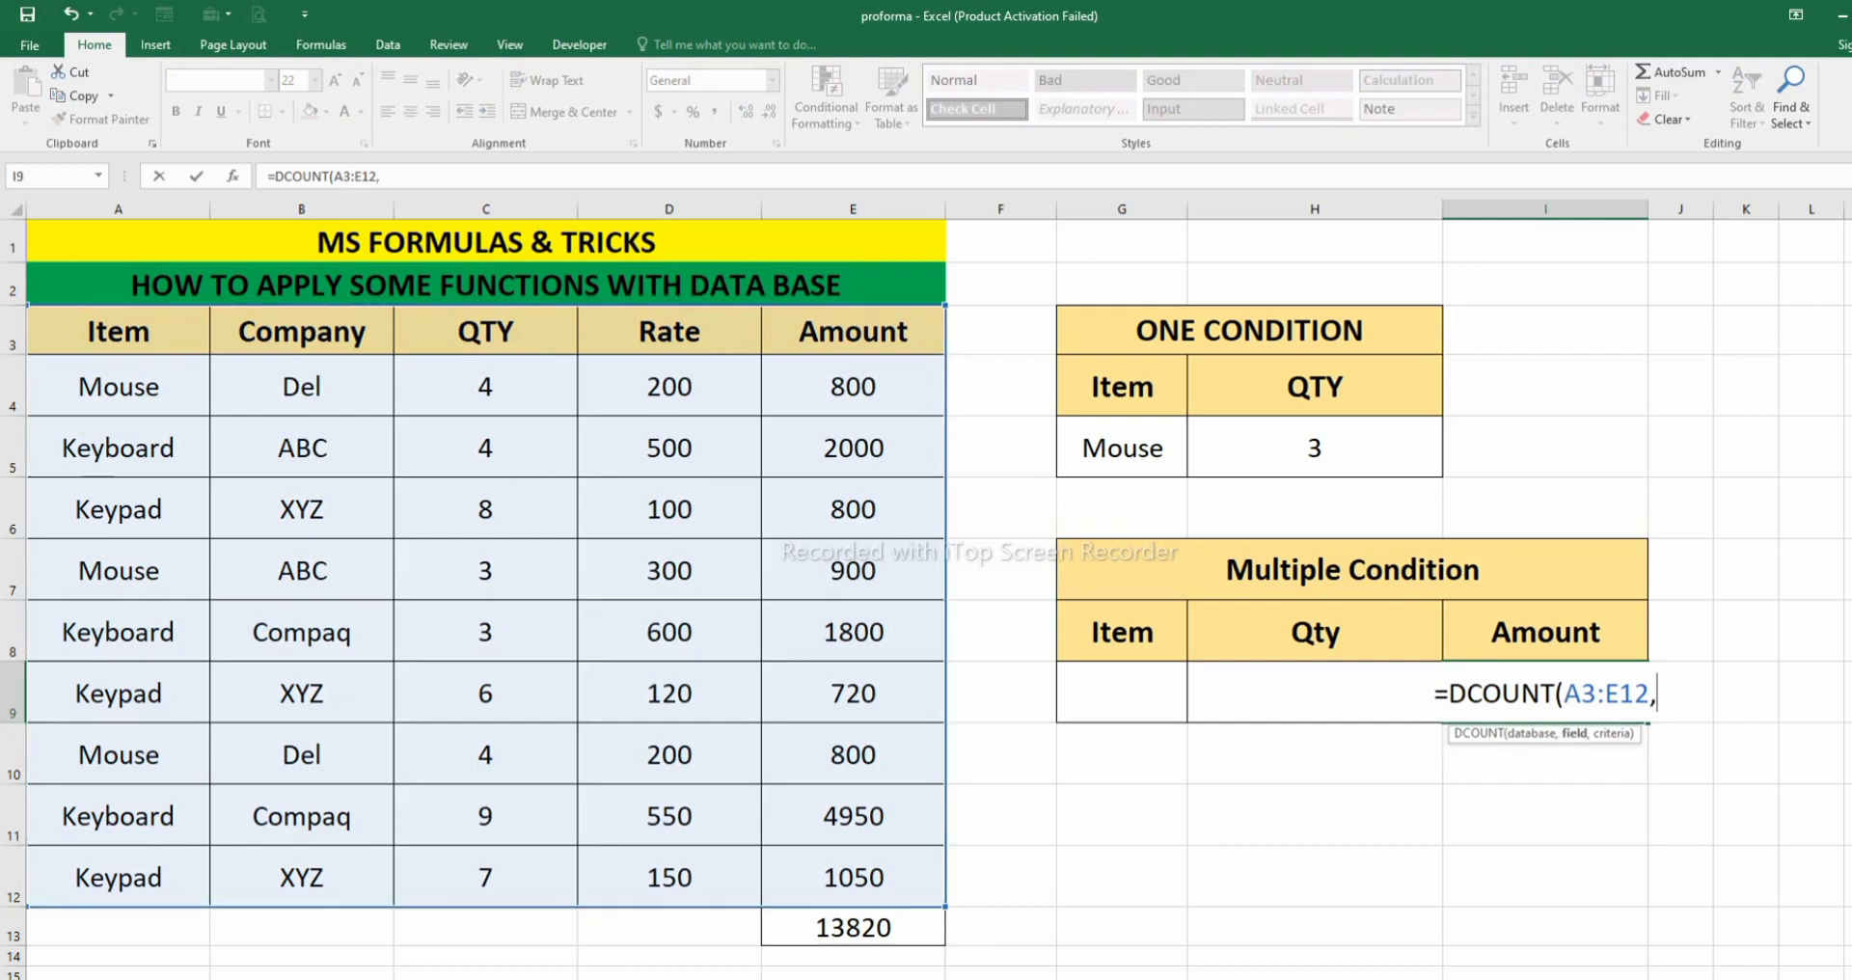
# - Complete the DCOUNT formula in I9 with the Amount heading I8 as field and G8:H9 as criteria
pyautogui.click(1546, 632)
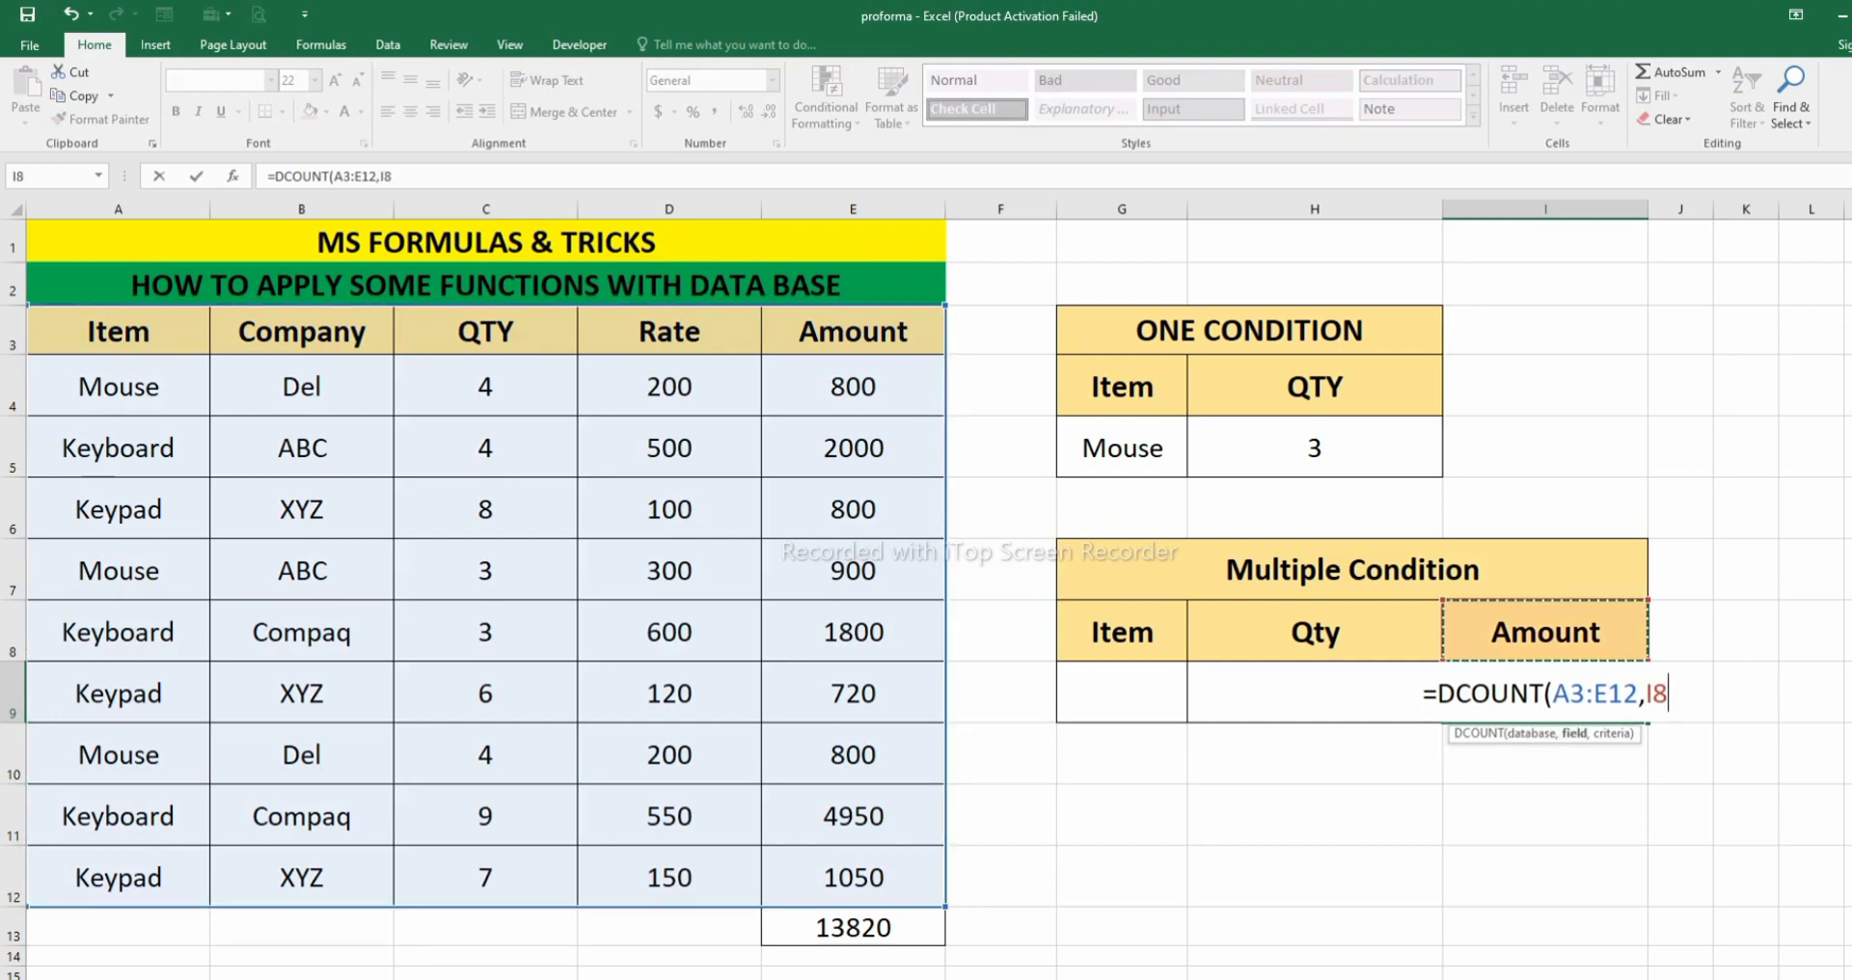
pyautogui.write(',')
pyautogui.moveTo(1122, 632); pyautogui.dragTo(1314, 692)
pyautogui.write(')')
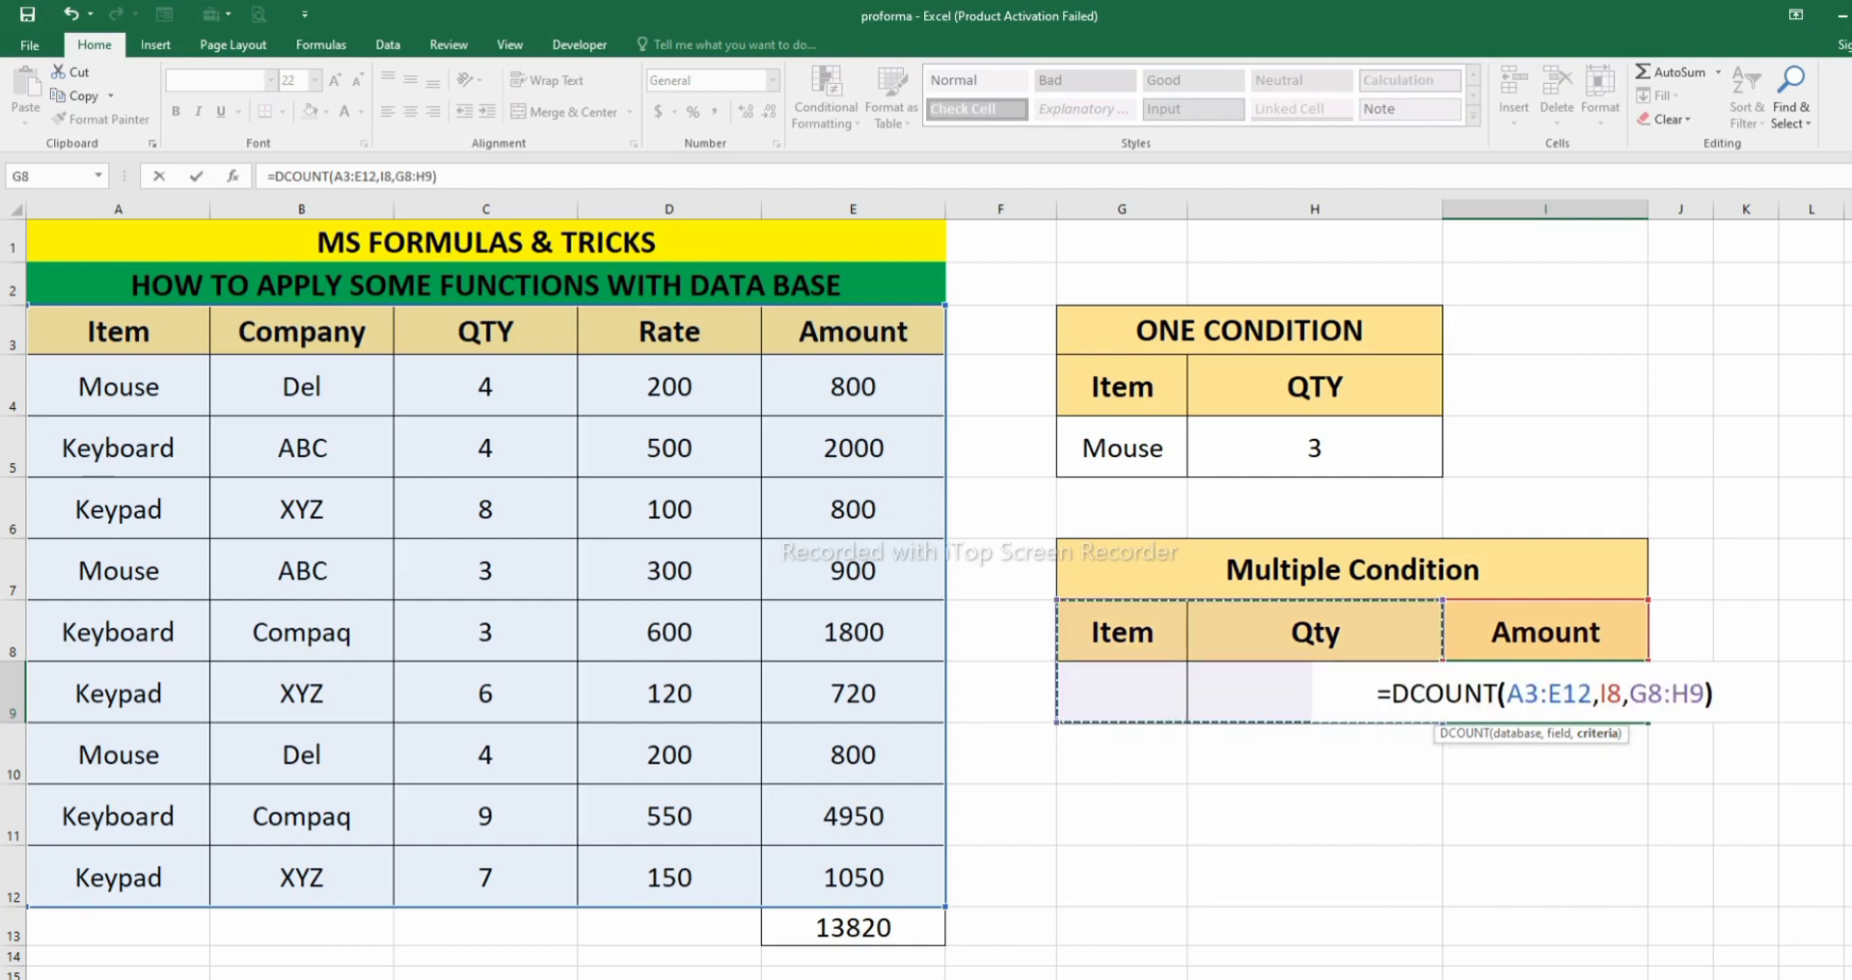
pyautogui.press('Return')
pyautogui.press('Up')
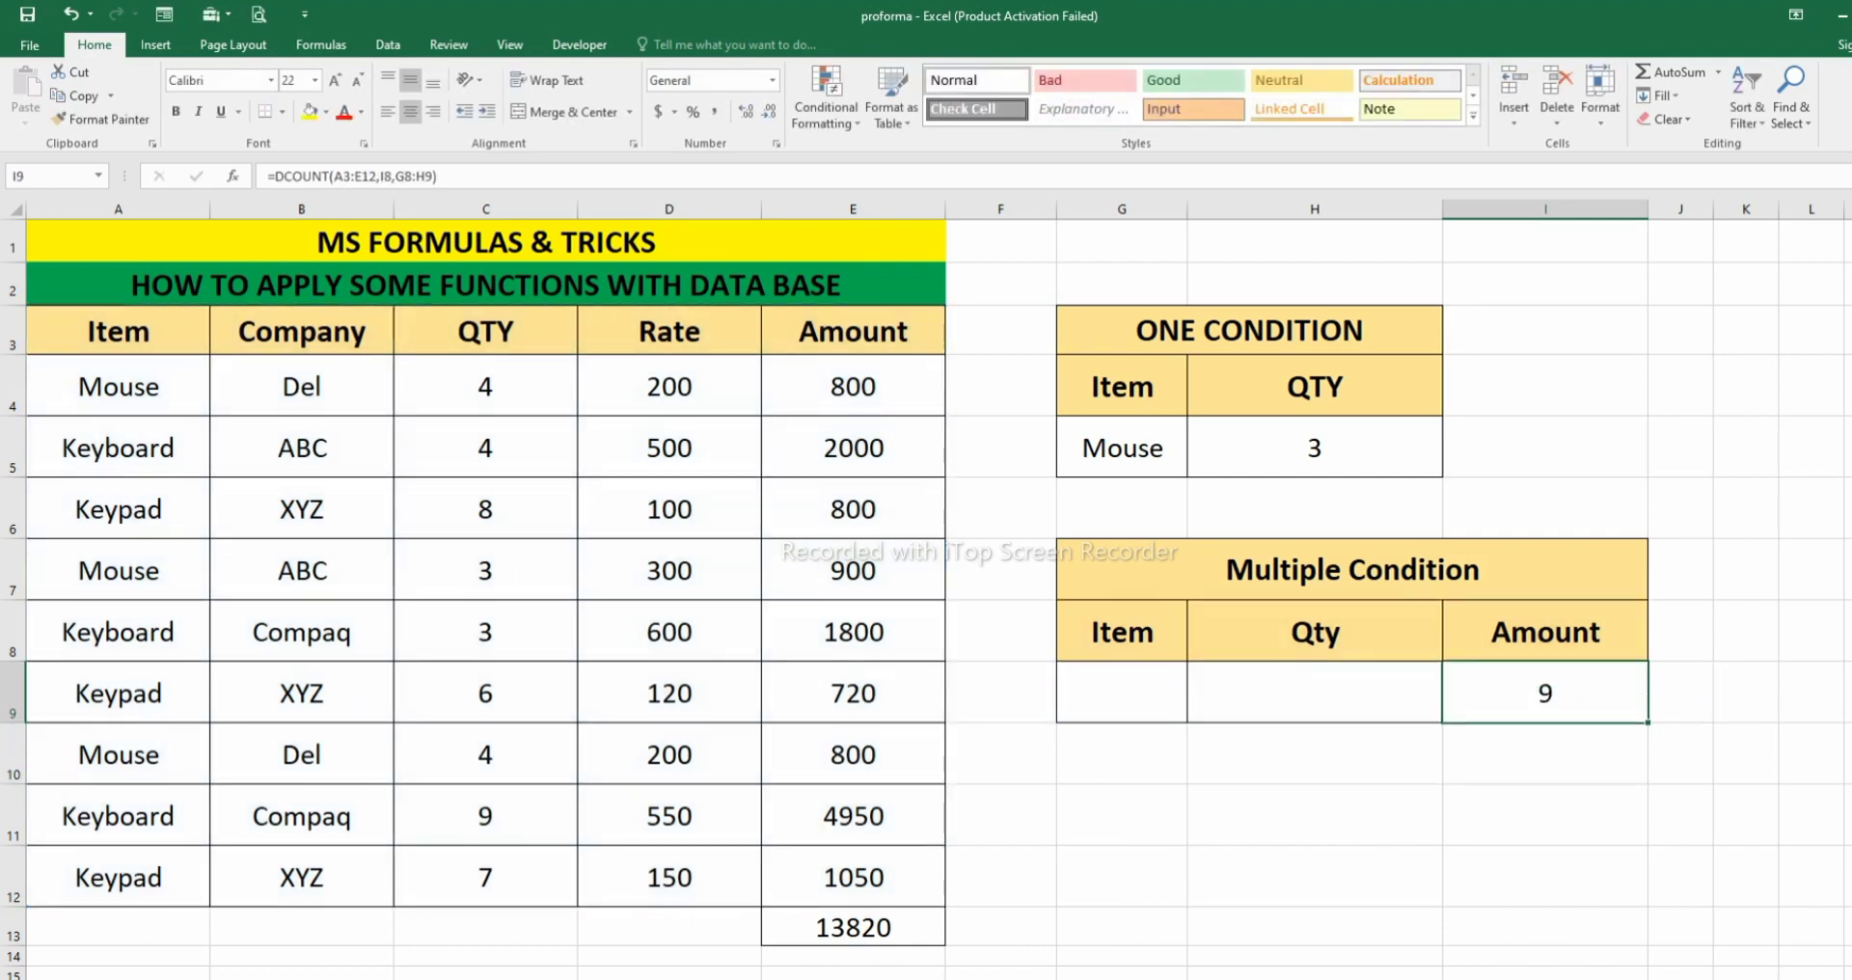
# - Enter Mouse as the item criterion in G9 of the Multiple Condition table
pyautogui.click(853, 877)
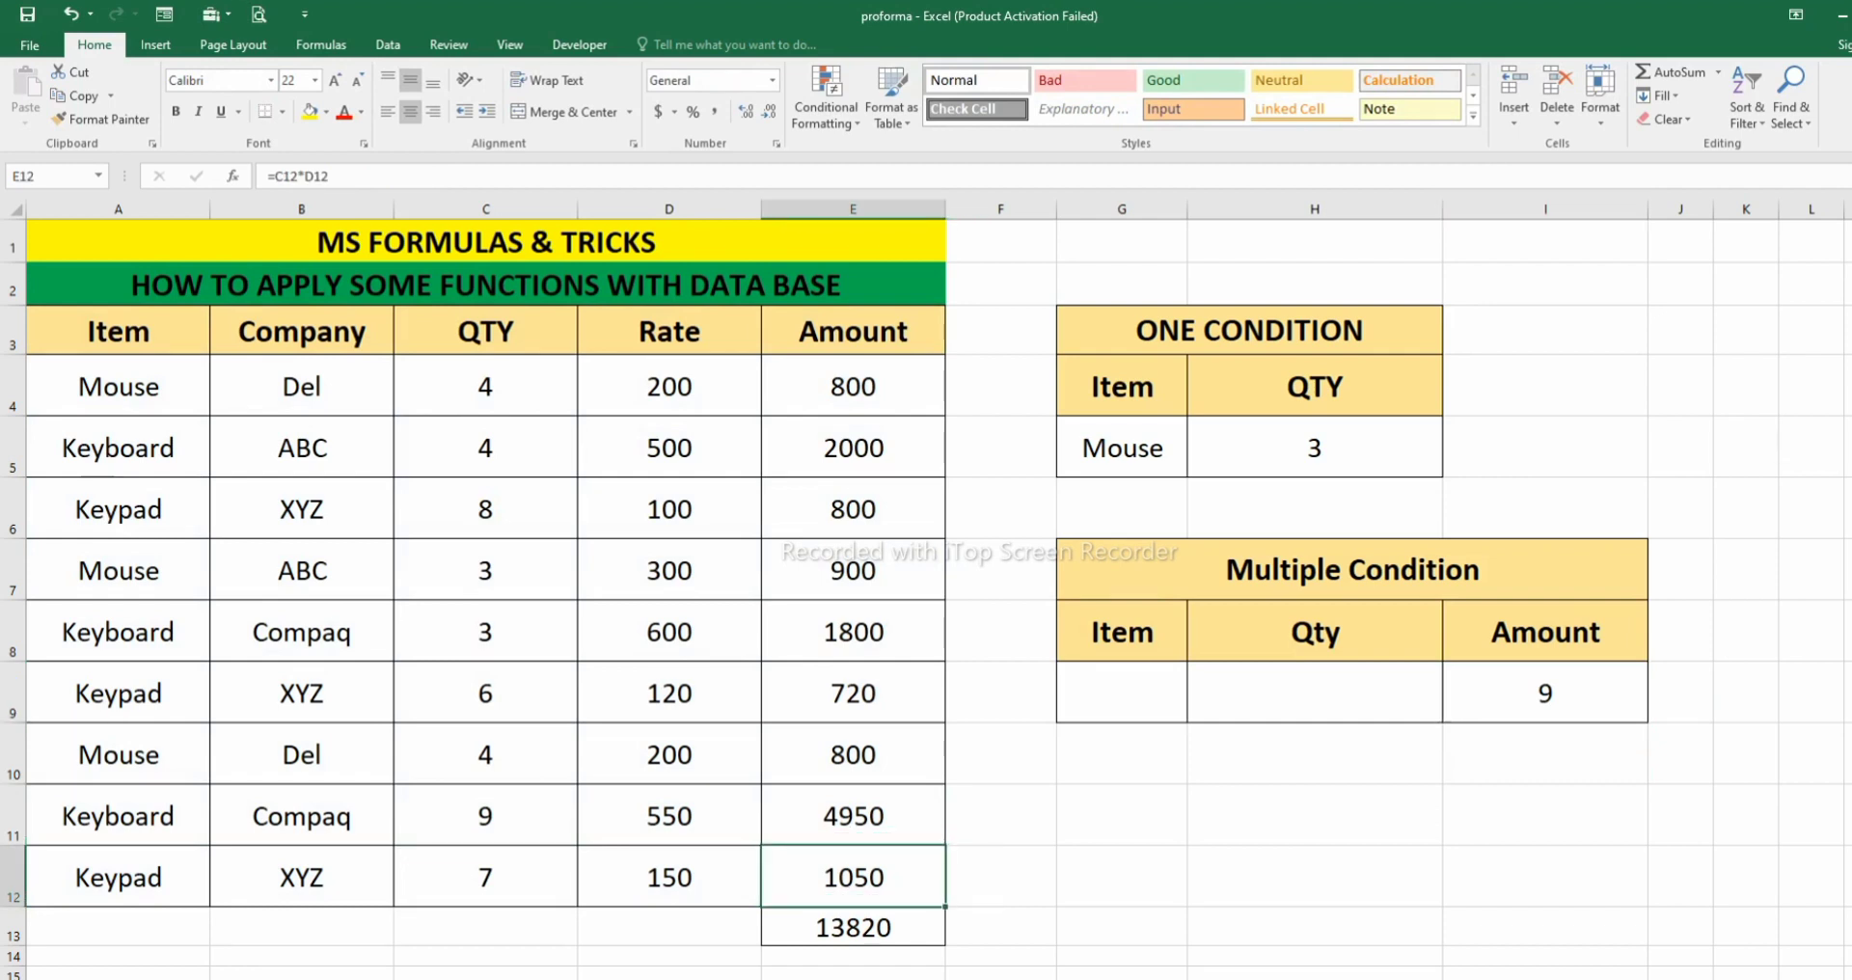
pyautogui.click(1122, 692)
pyautogui.write('Mouse')
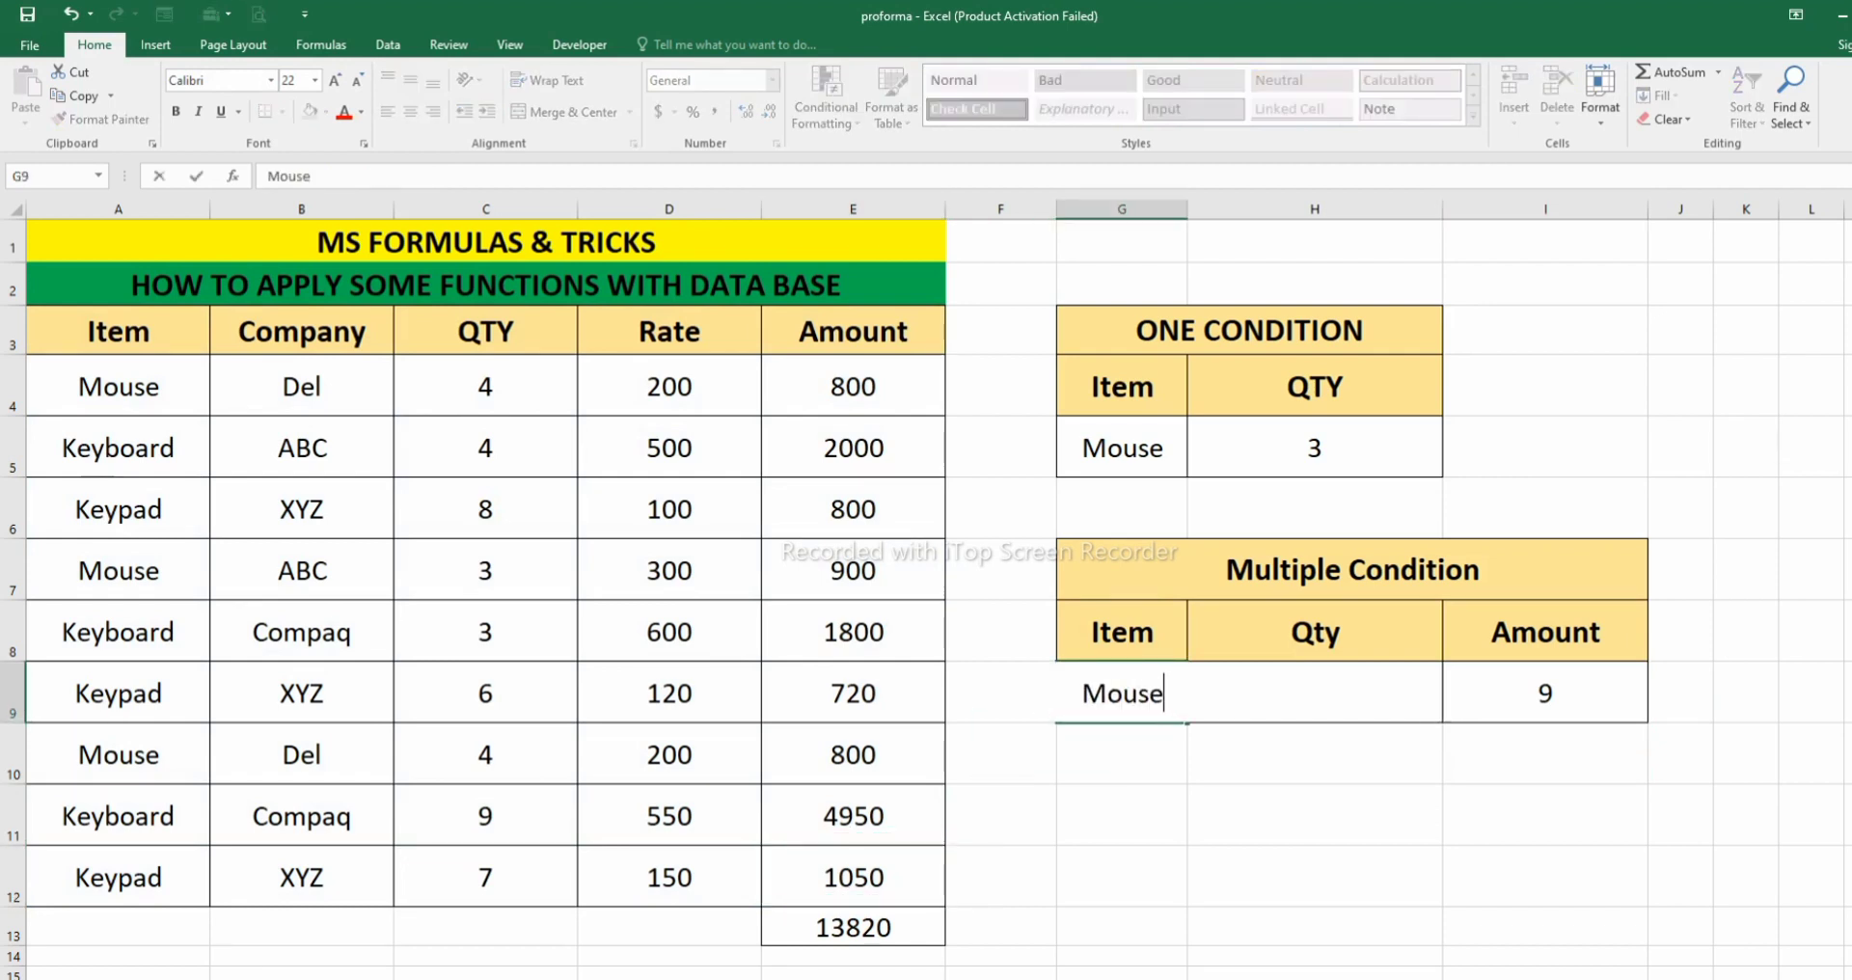
pyautogui.press('Return')
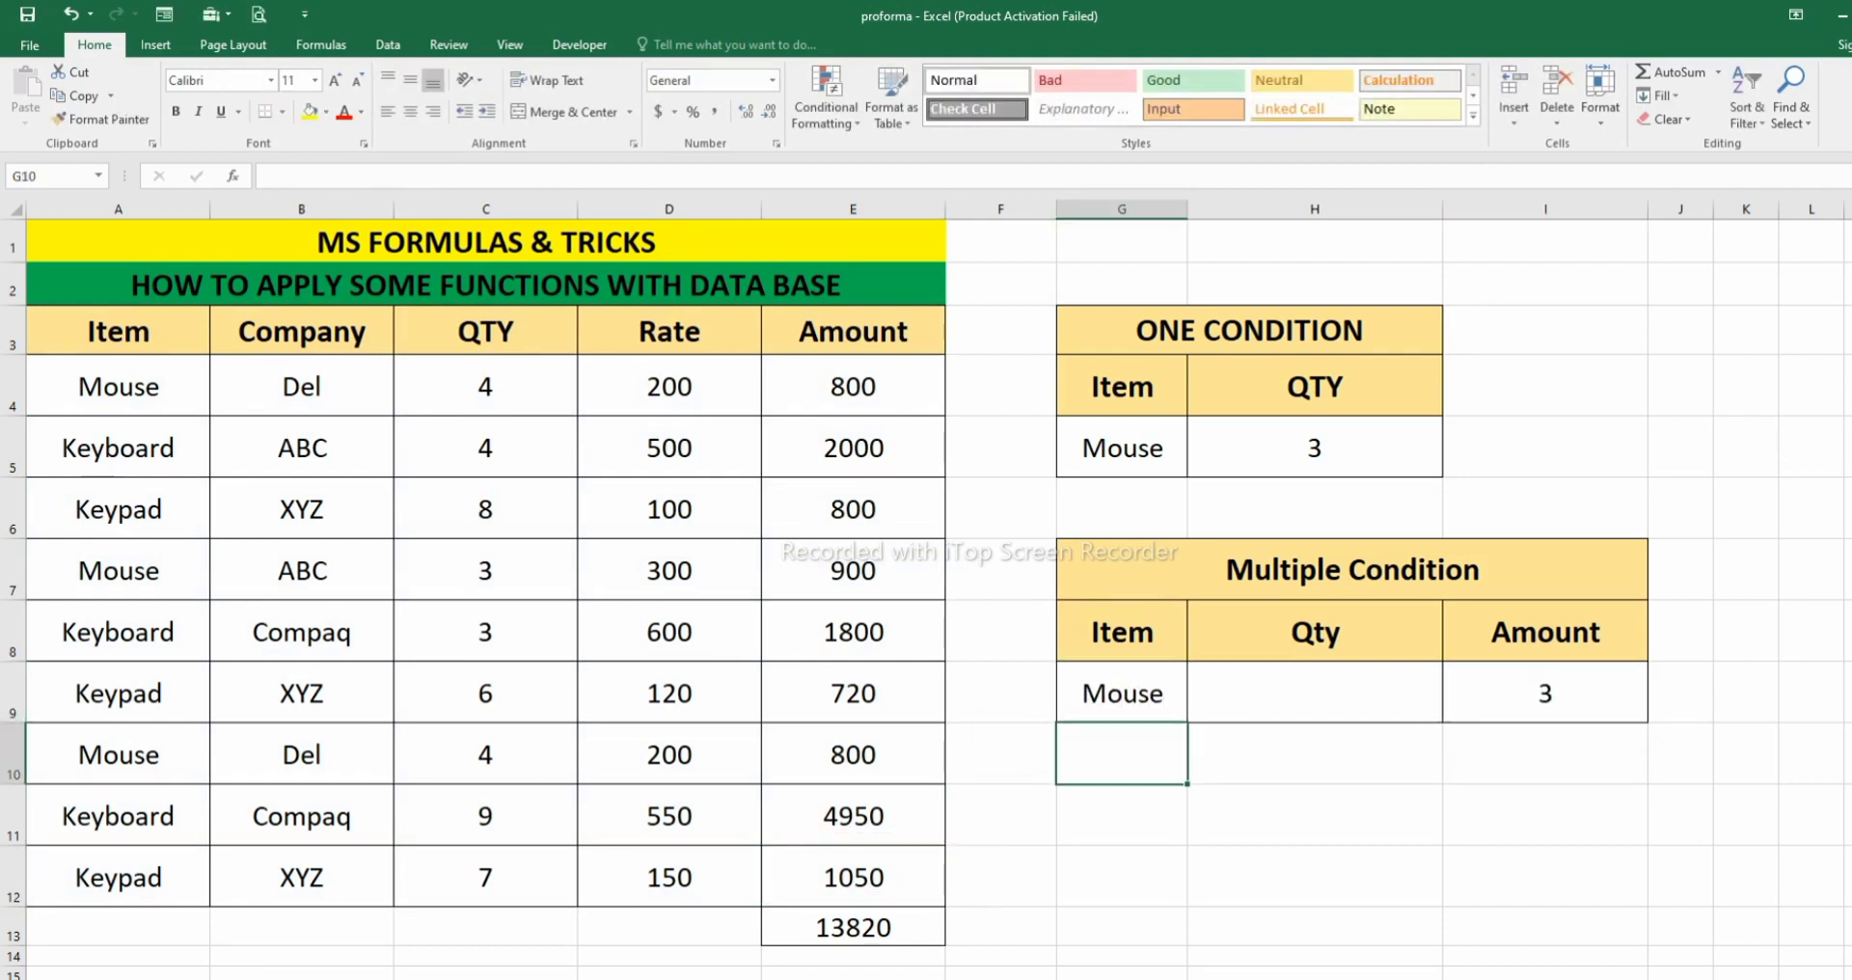
# - Try Del as the criterion under the Qty heading in H9
pyautogui.click(1122, 632)
pyautogui.click(1314, 692)
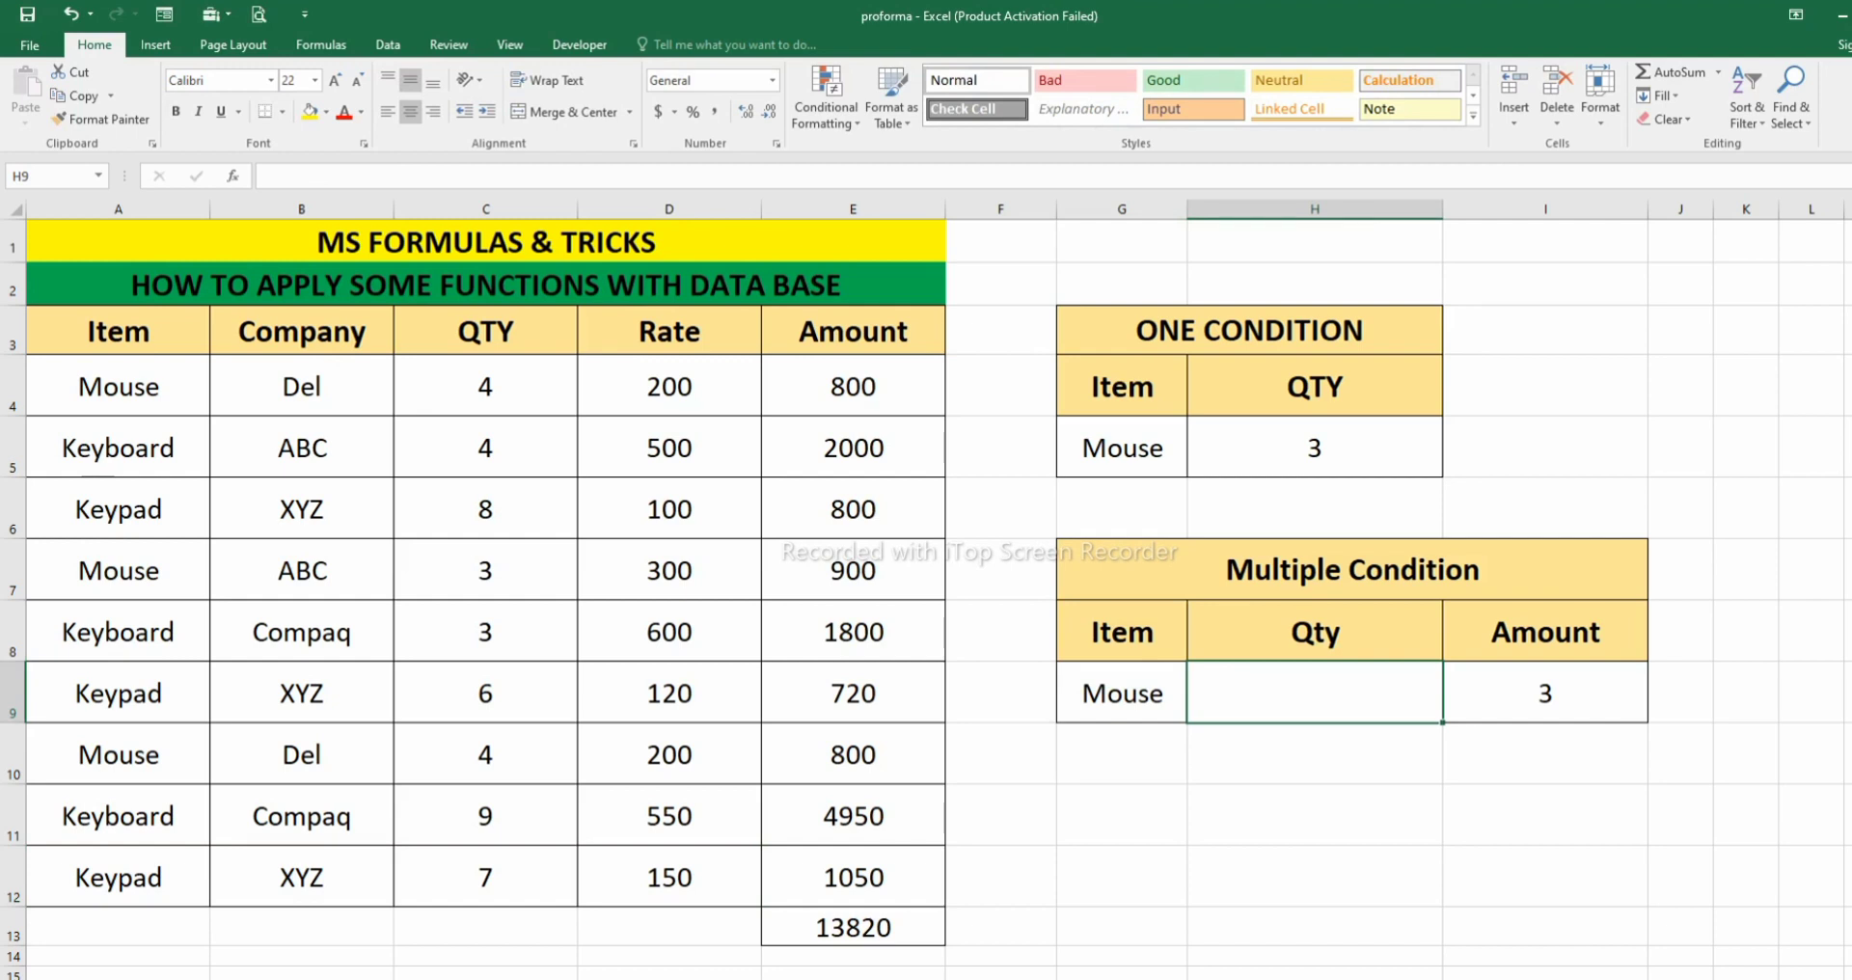
pyautogui.write('Del')
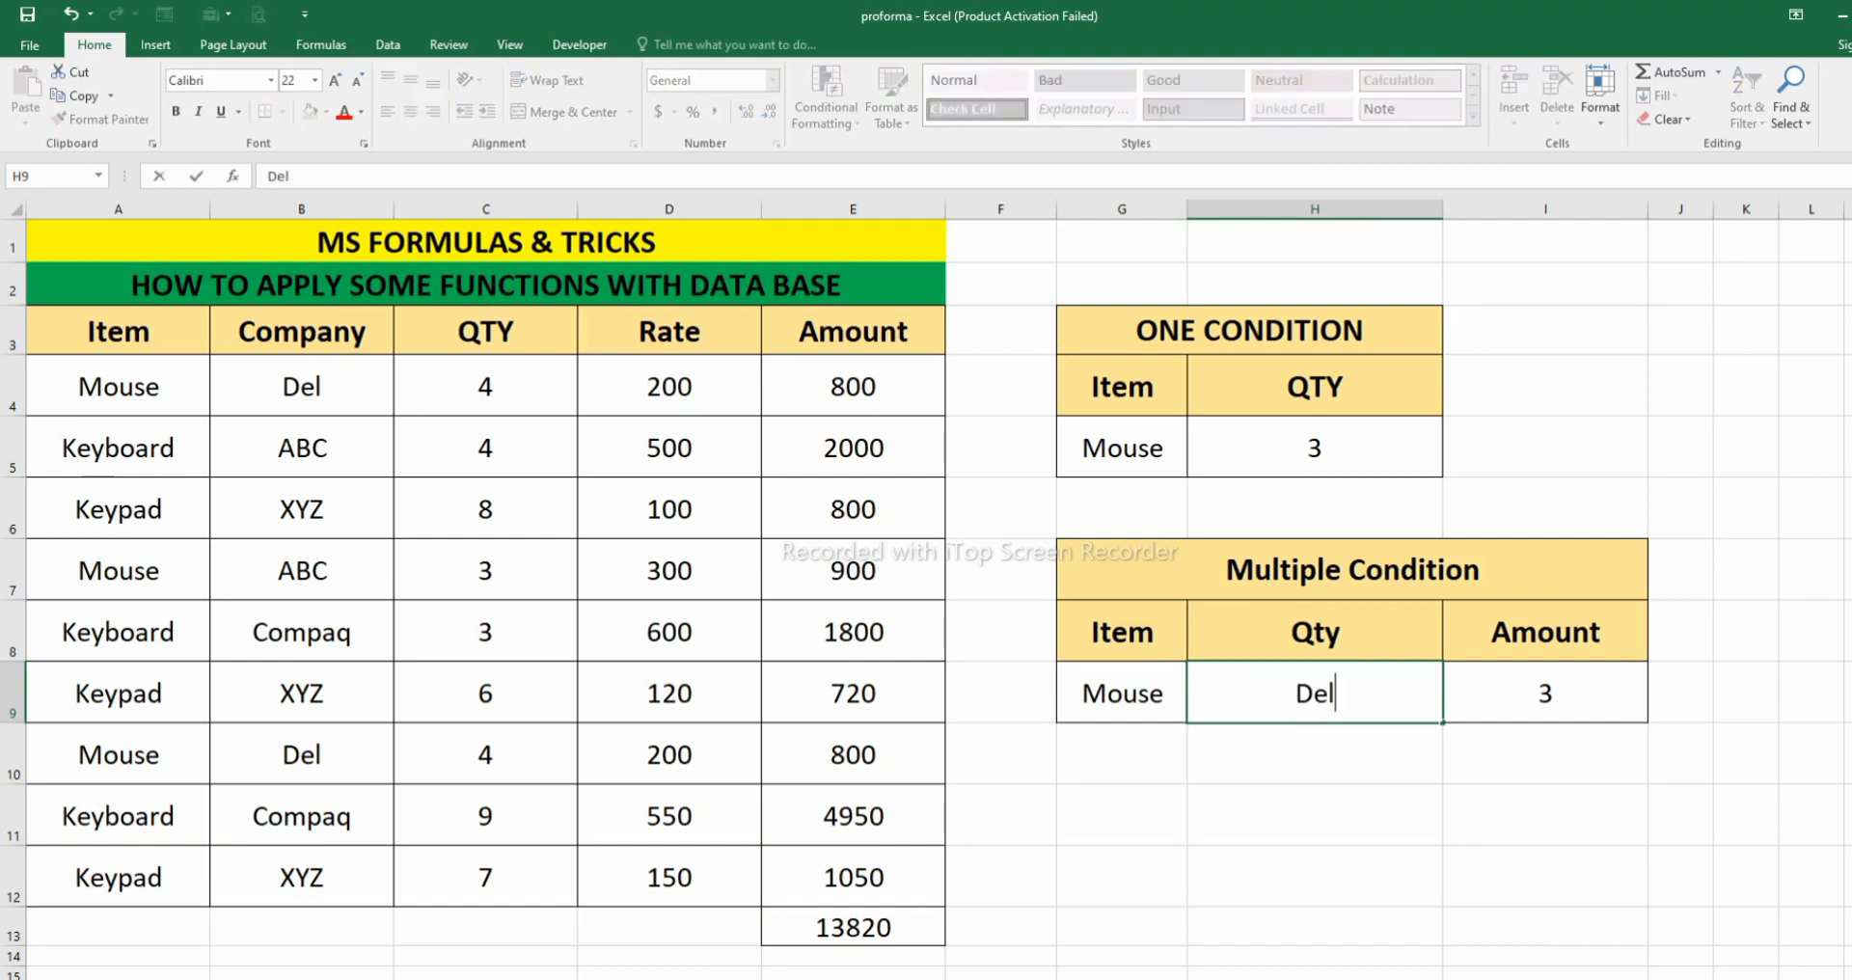
pyautogui.press('Return')
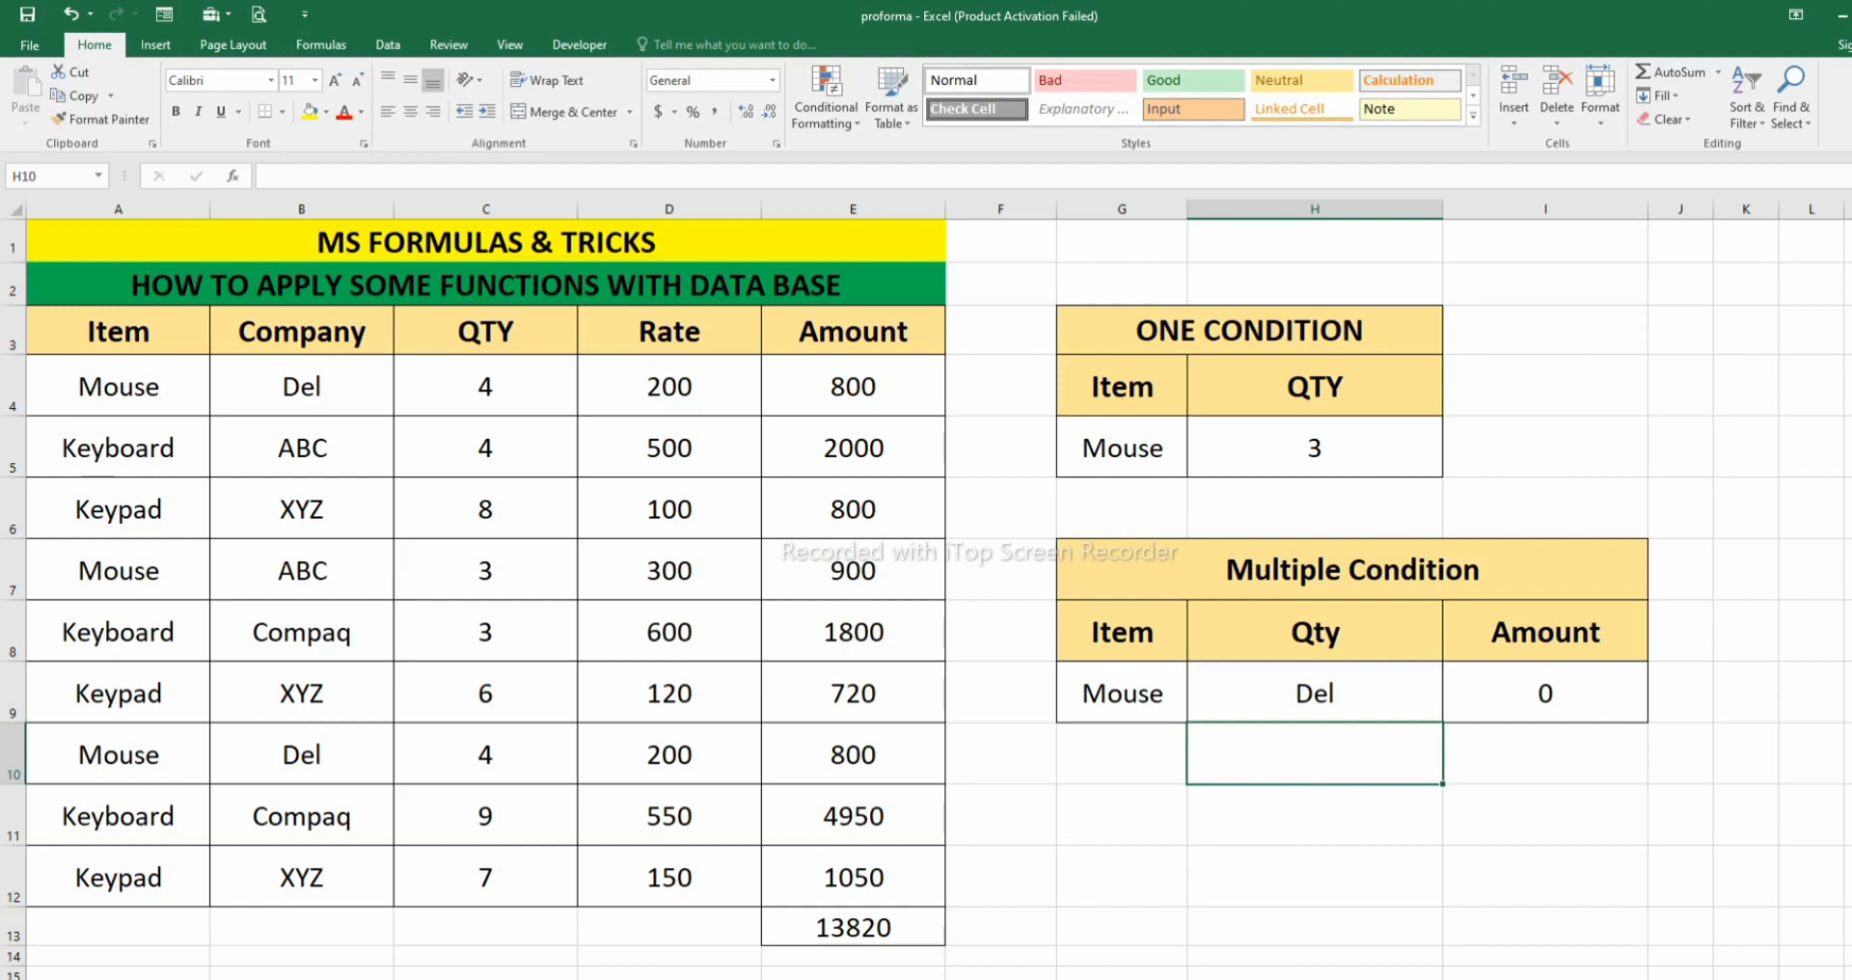
# - Set the Qty criterion in H9 to 4 and compare the DCOUNT result with the Mouse records in rows 4, 7 and 10
pyautogui.click(1315, 694)
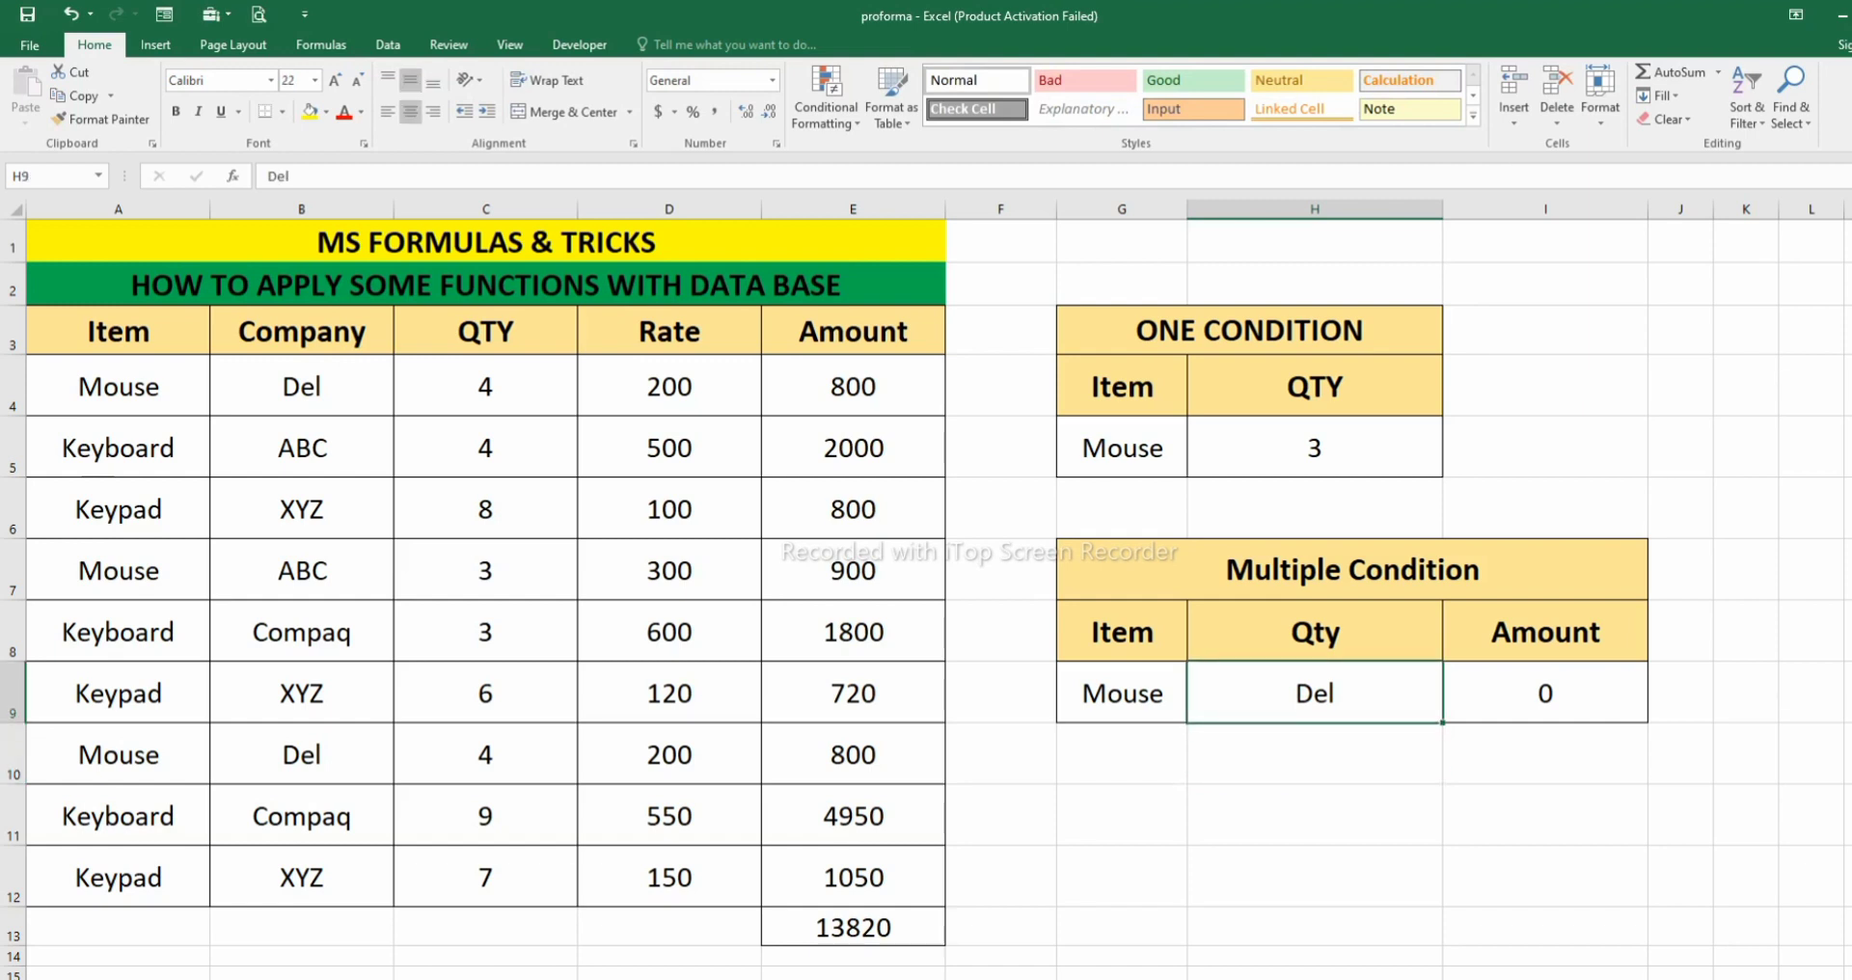
pyautogui.write('4')
pyautogui.press('Return')
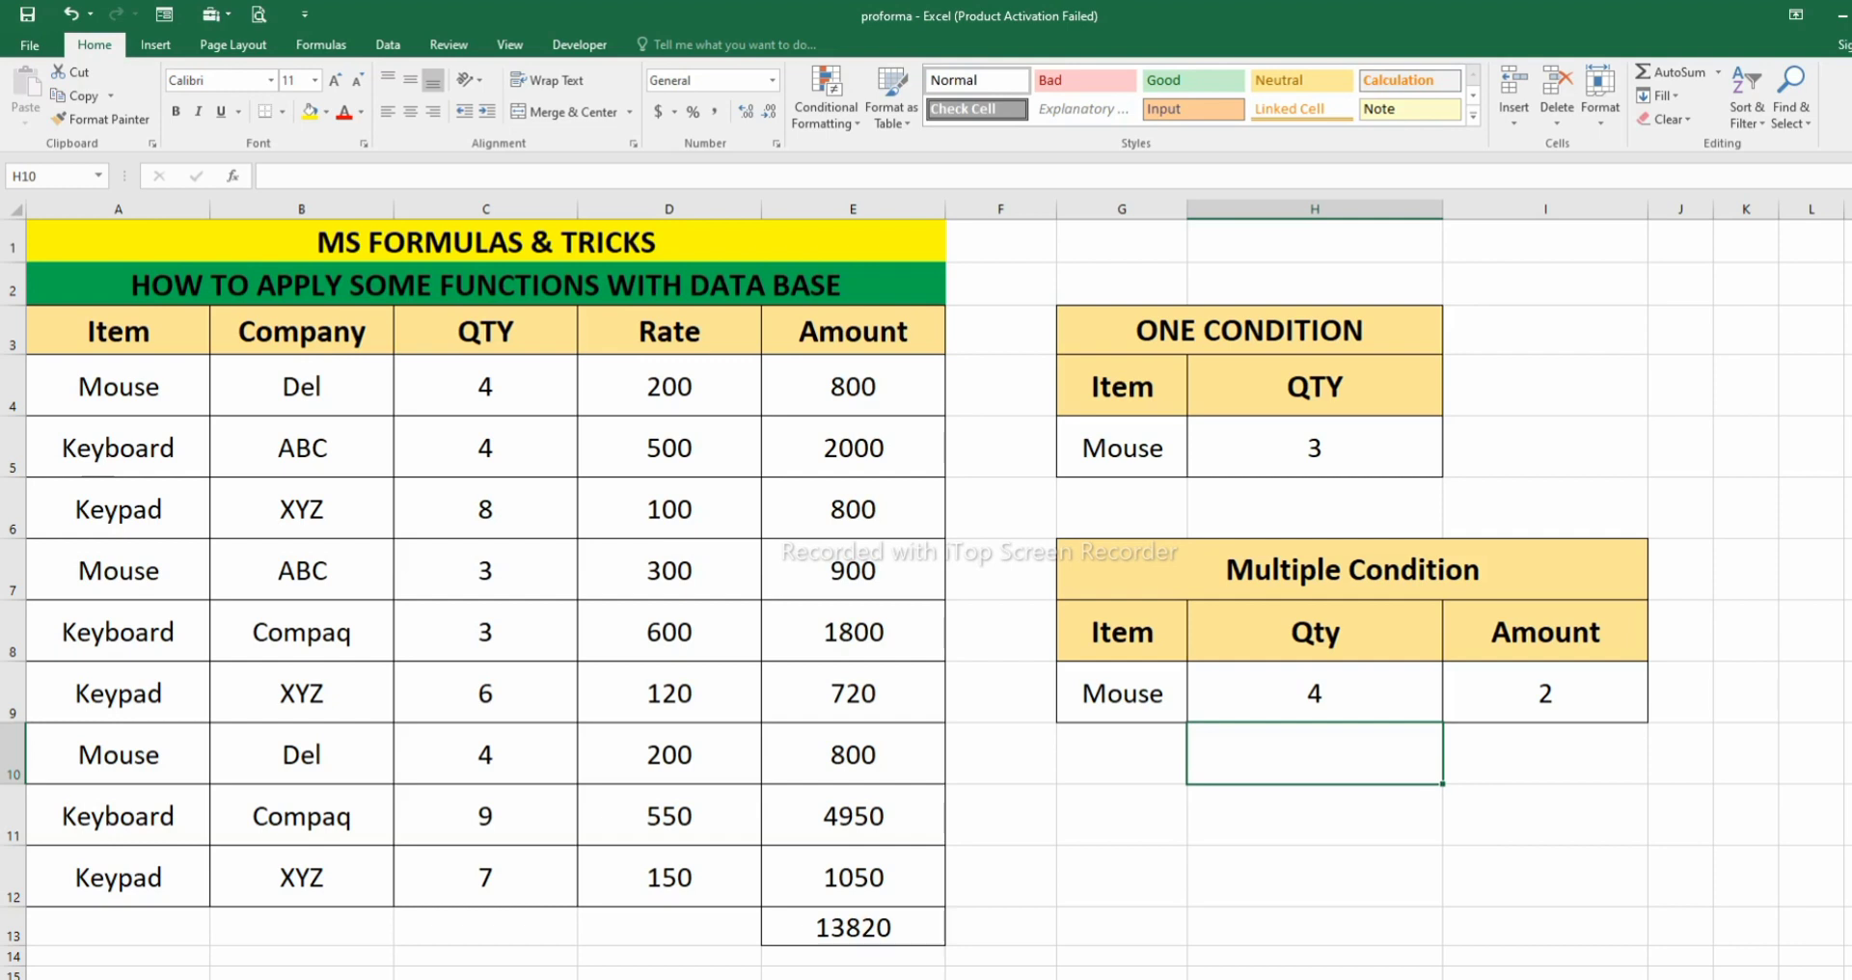
pyautogui.moveTo(119, 387); pyautogui.dragTo(675, 387)
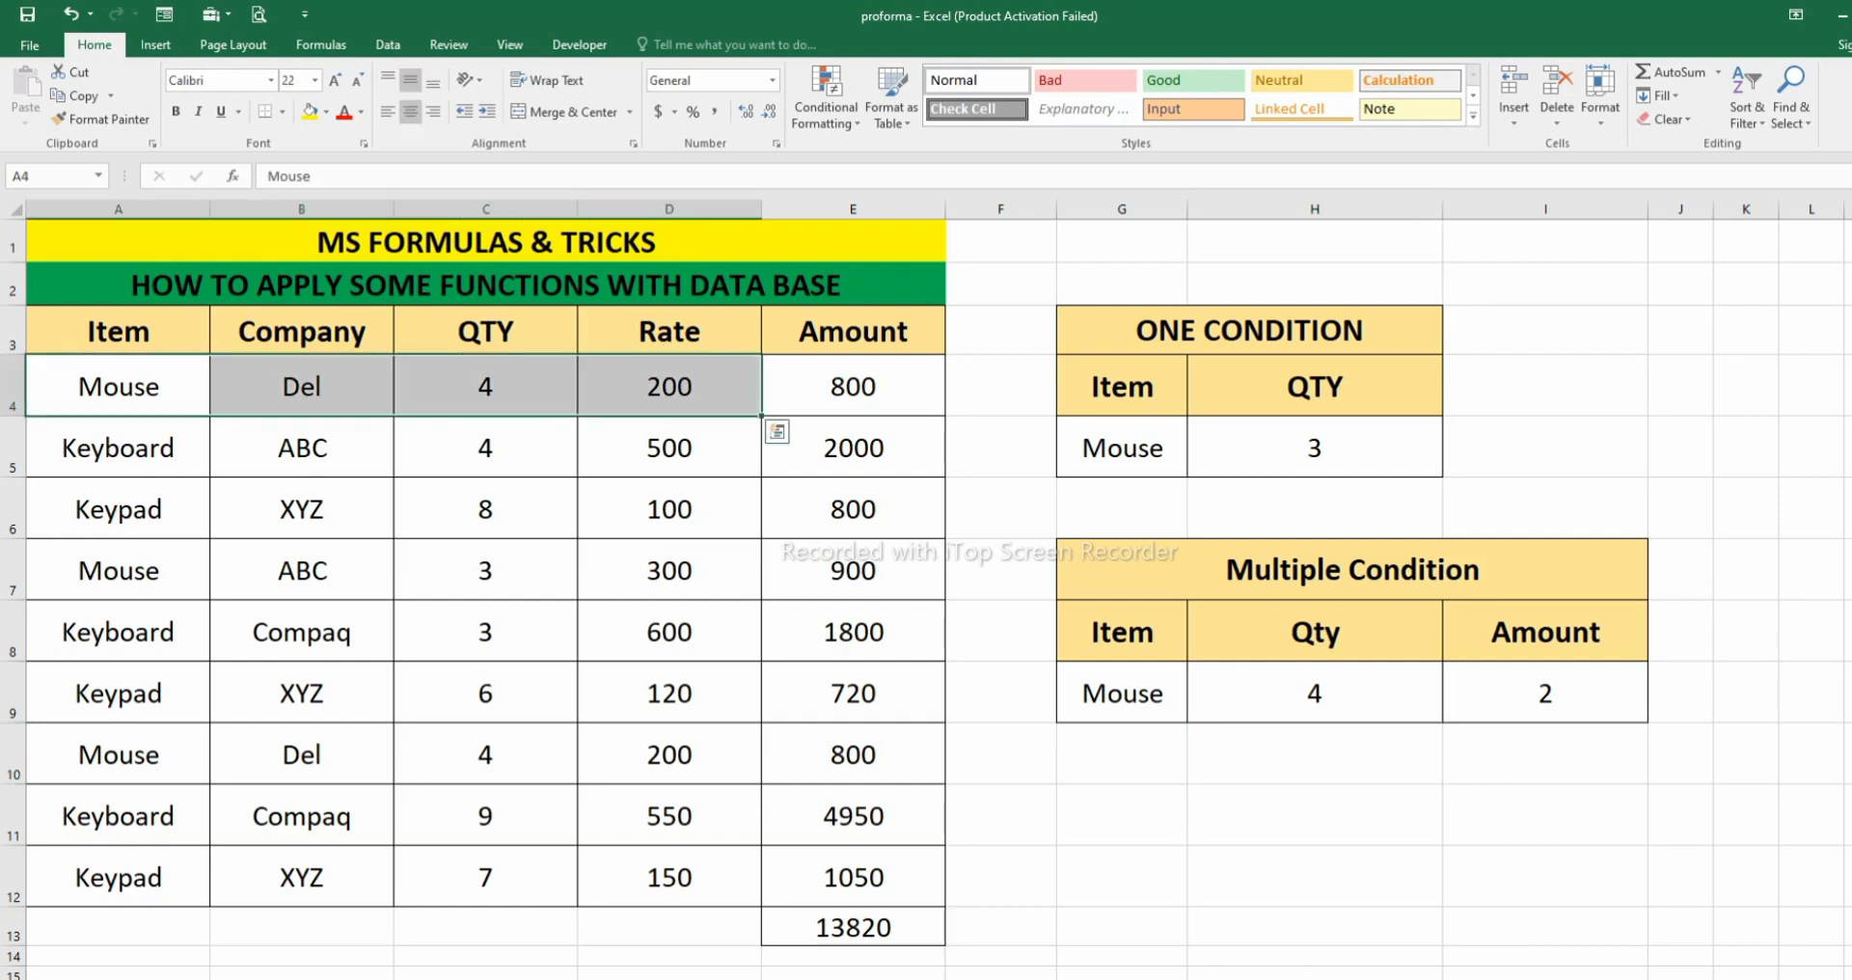
pyautogui.click(118, 571)
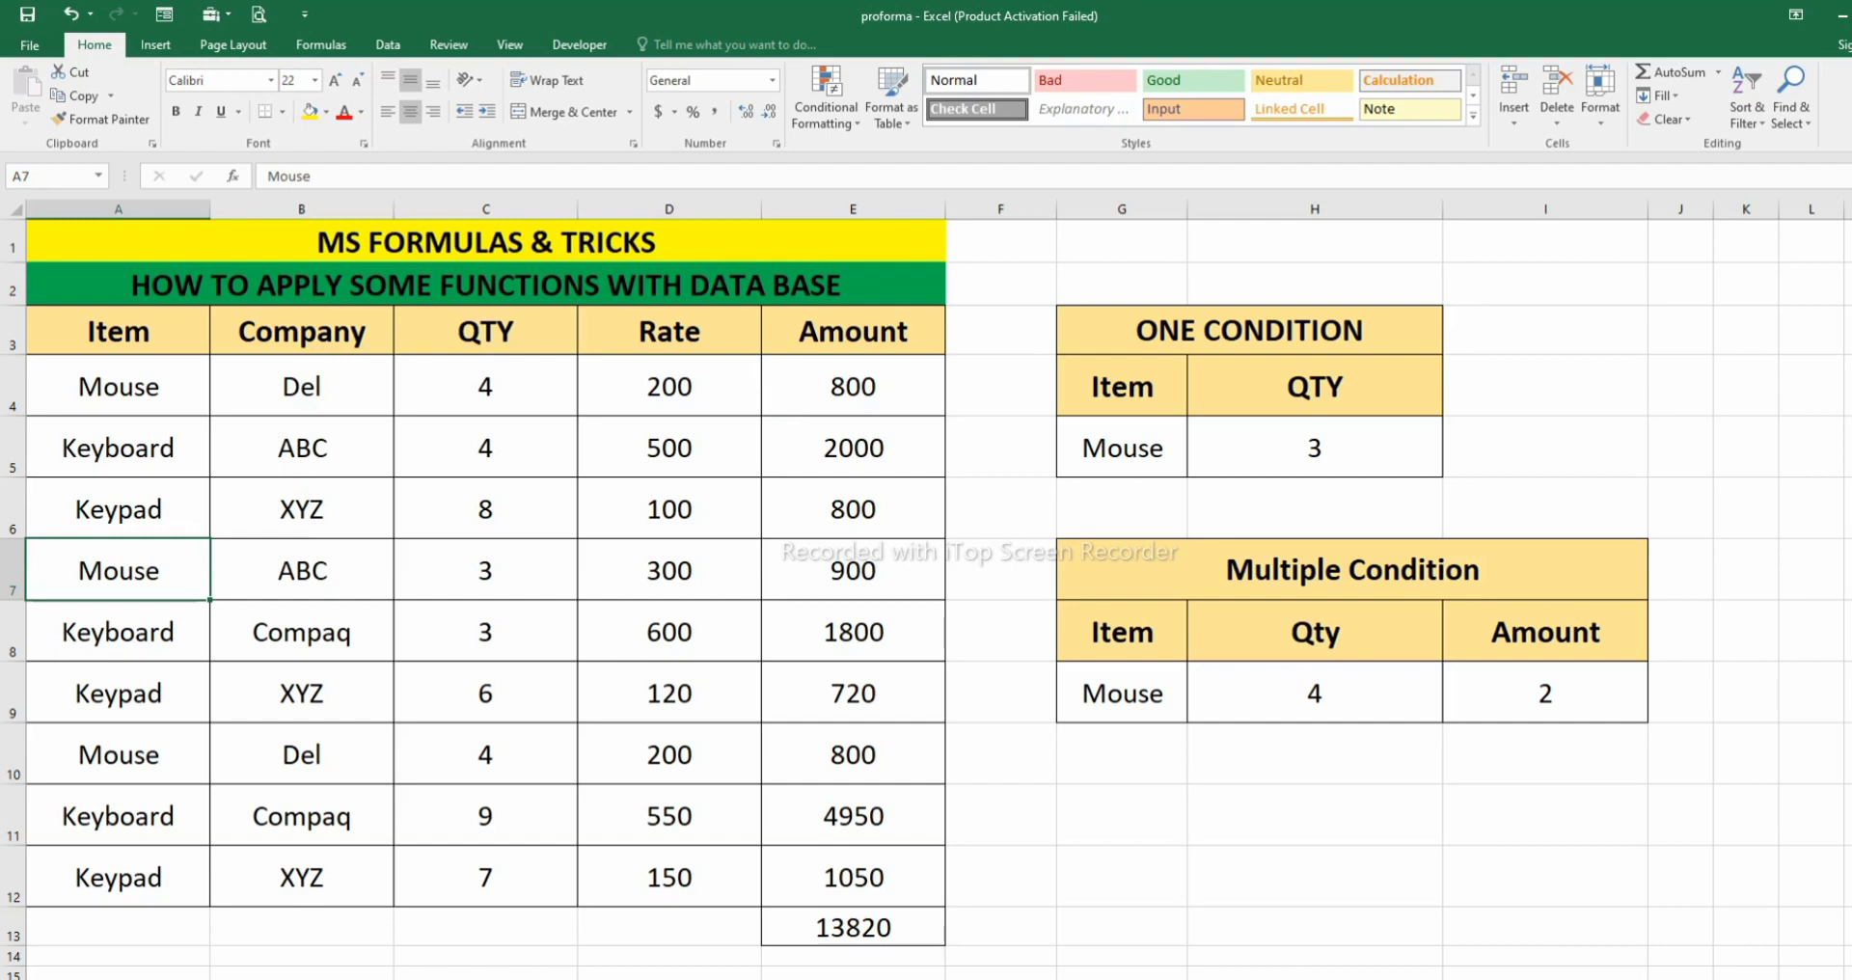
pyautogui.moveTo(119, 756); pyautogui.dragTo(855, 755)
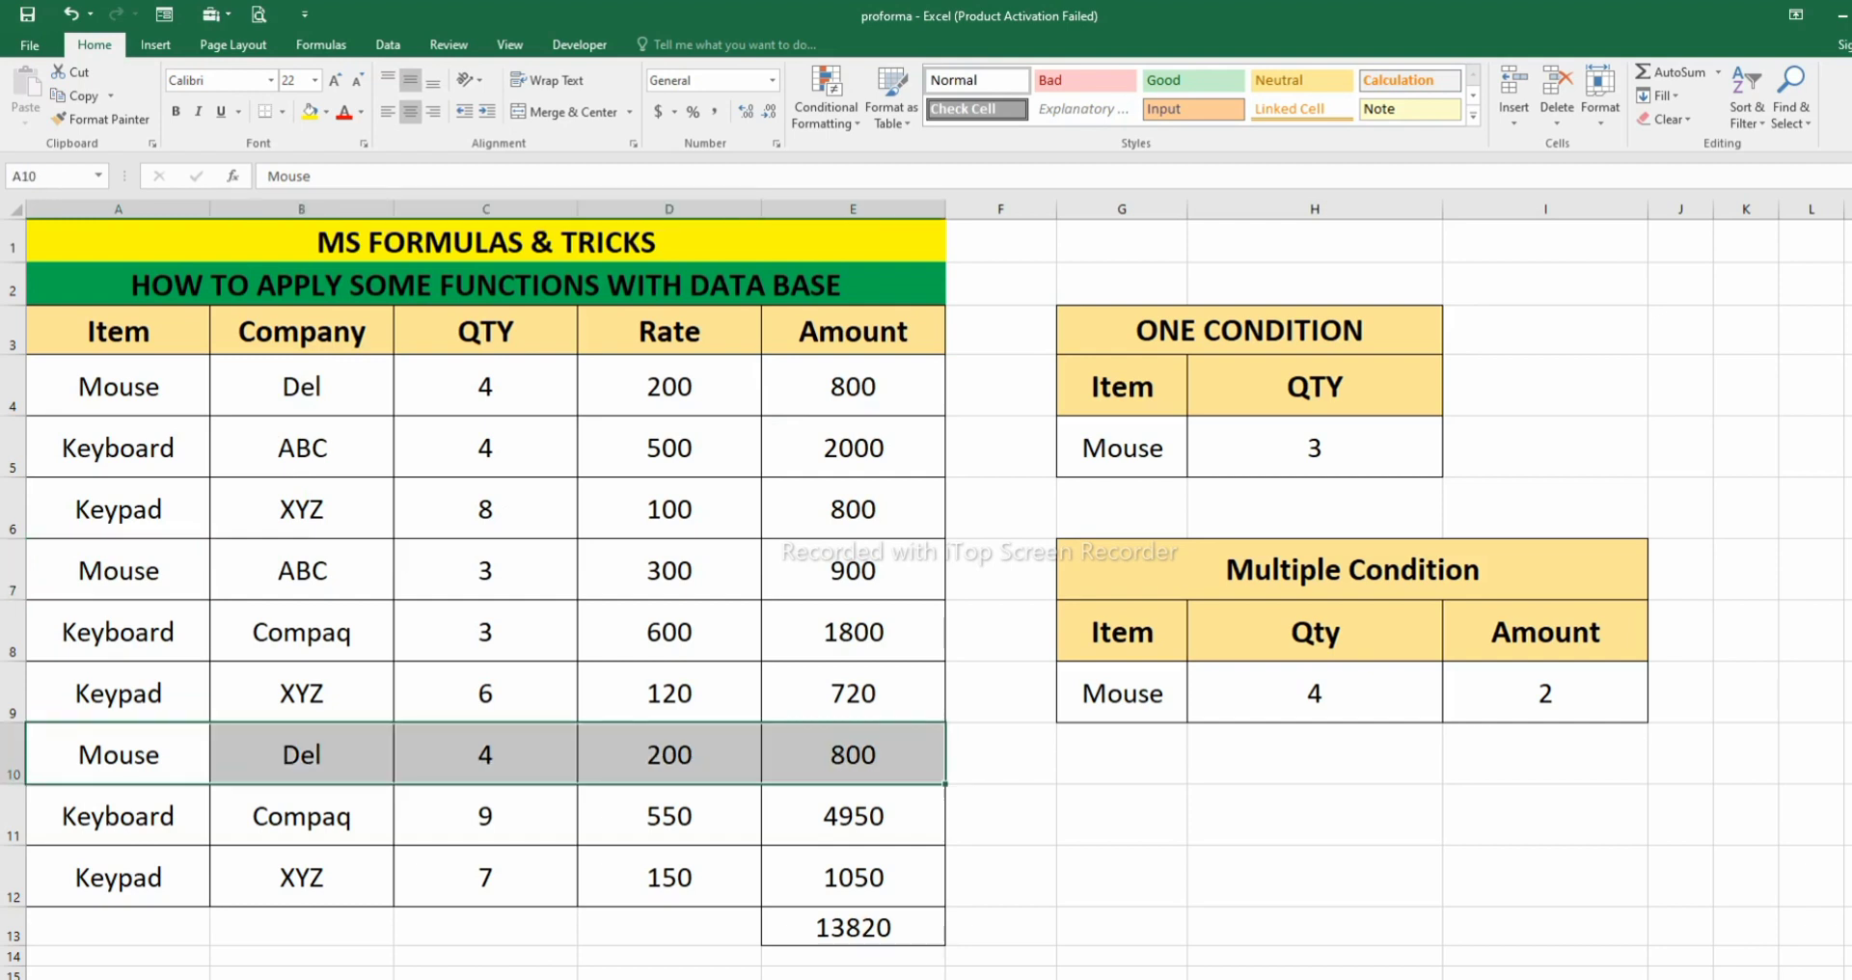
# - Rename the Qty criterion heading in H8 of the Multiple Condition table to Company
pyautogui.click(1315, 633)
pyautogui.write('Cp,')
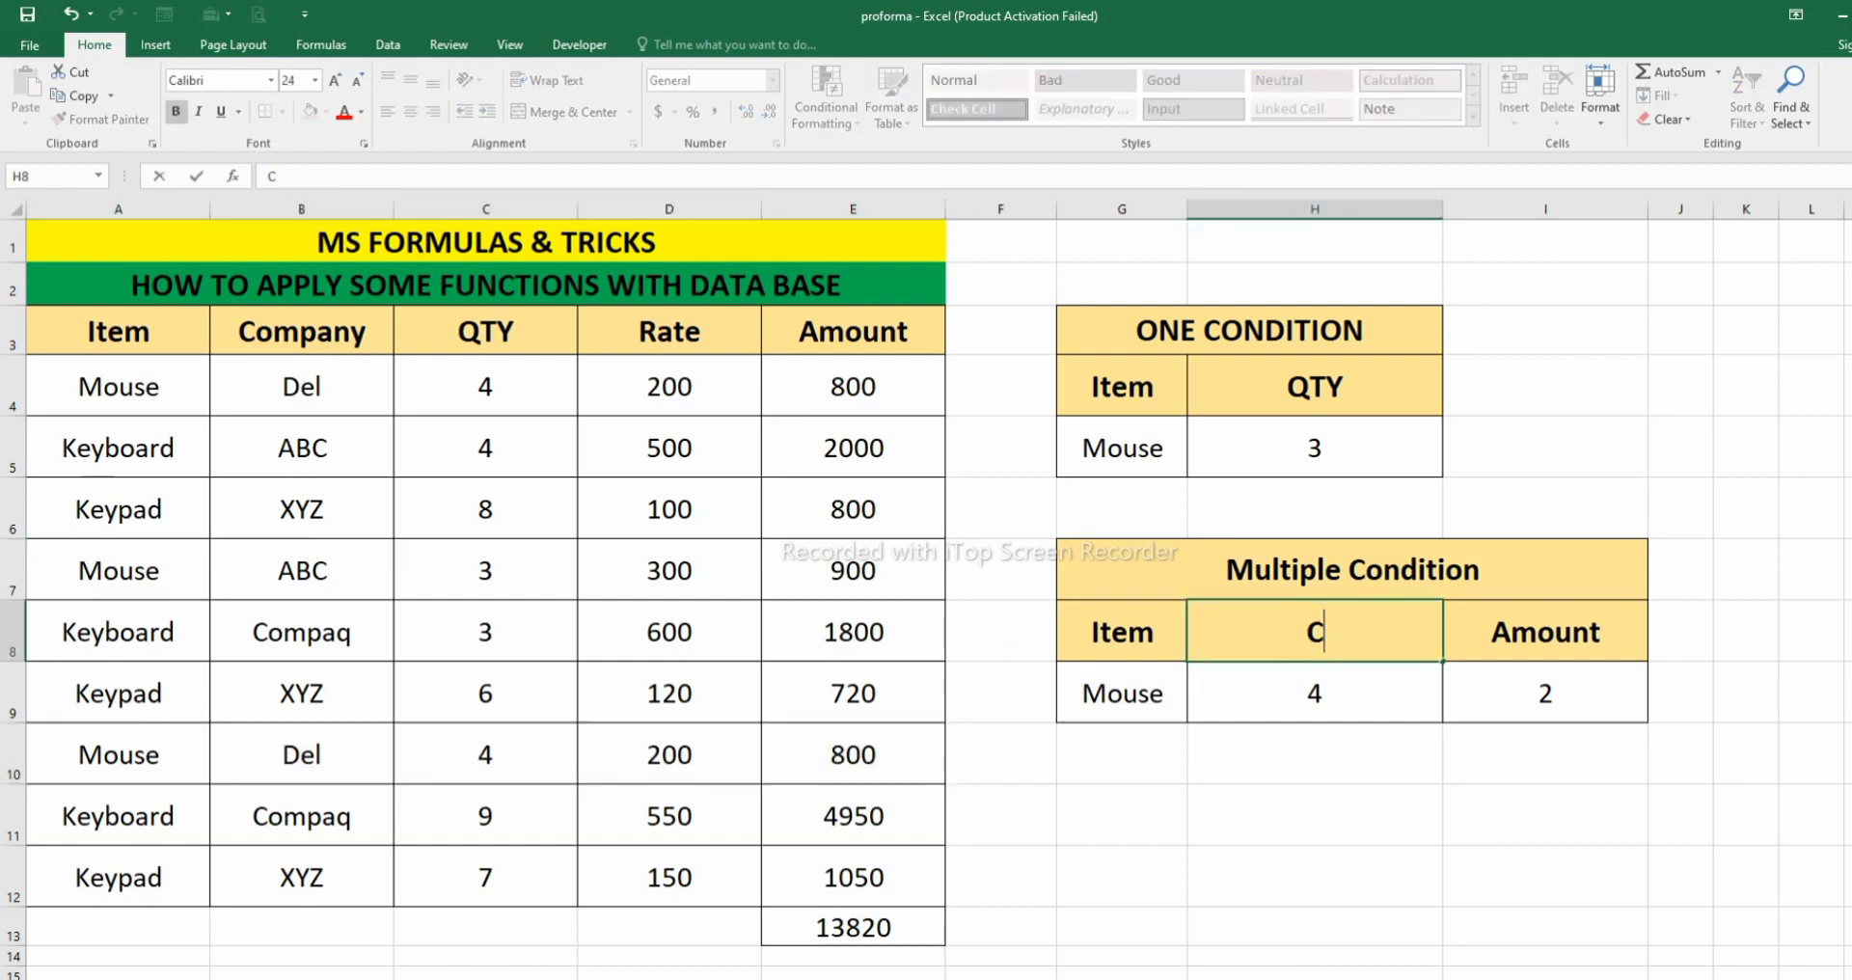
pyautogui.press('BackSpace')
pyautogui.press('BackSpace')
pyautogui.write('ompany')
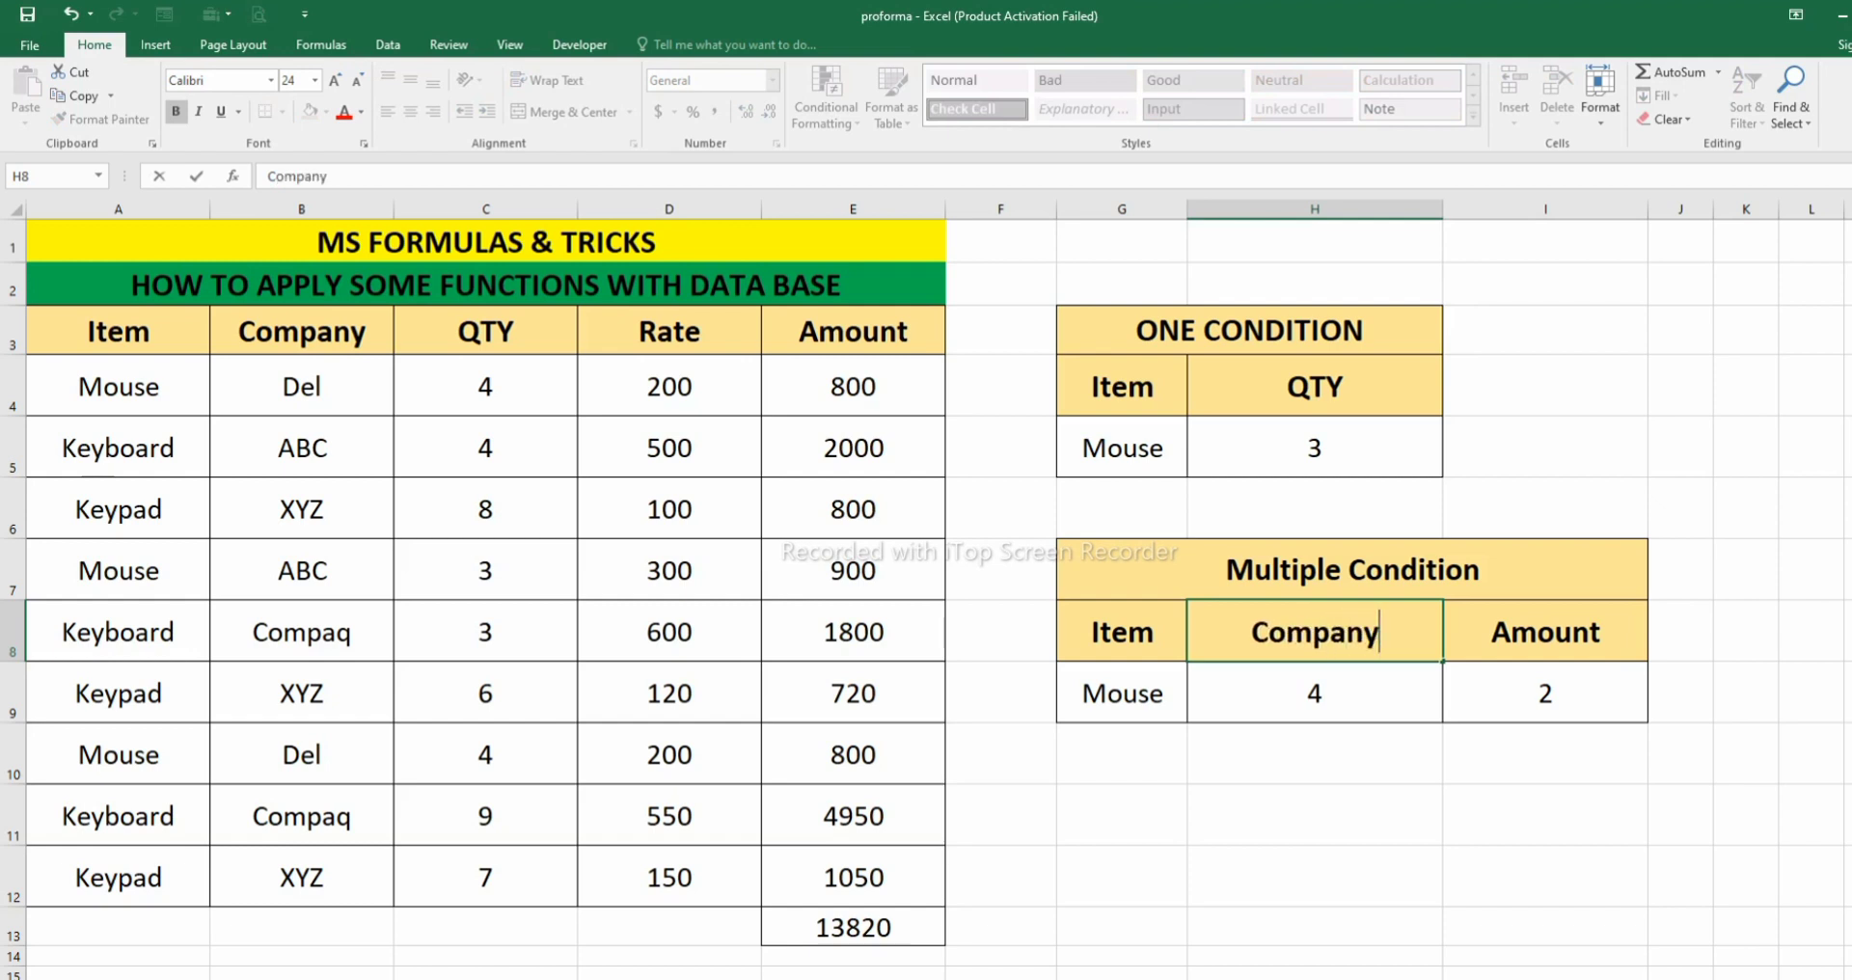
pyautogui.press('Return')
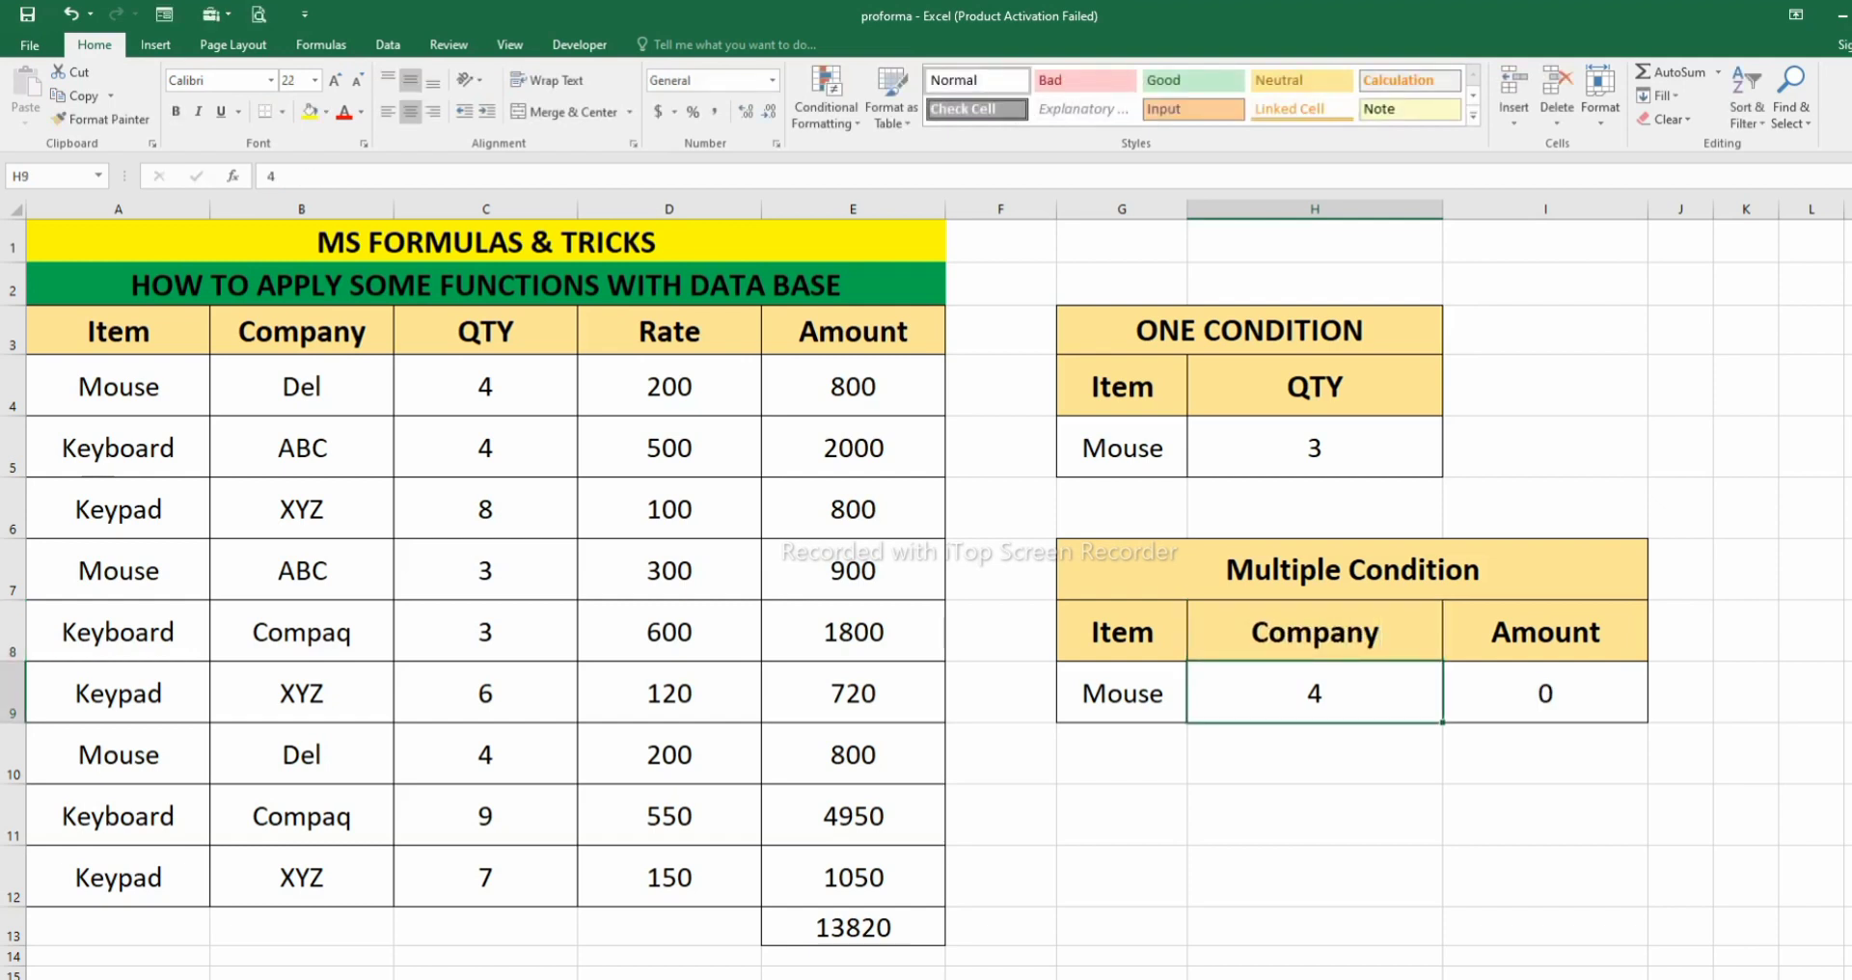
# - Enter del as the company criterion in H9 and check the DCOUNT result in I9 against the record in row 4
pyautogui.write('del')
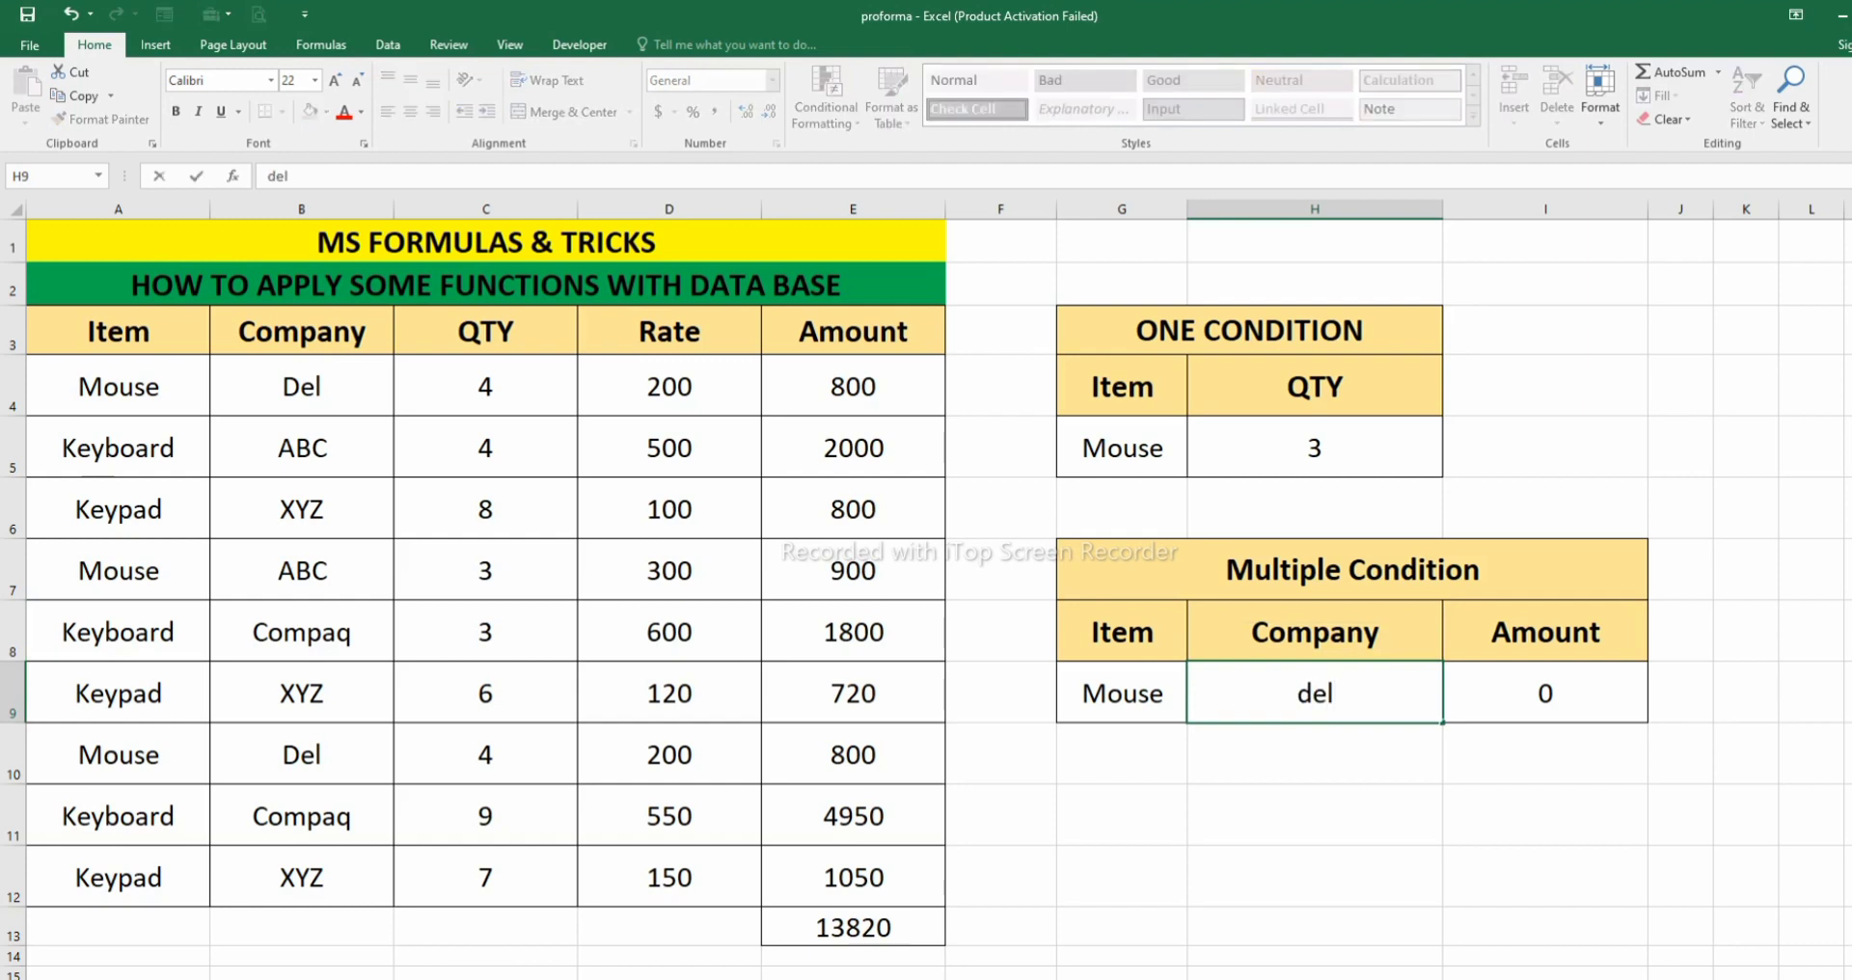
pyautogui.press('Return')
pyautogui.click(1545, 693)
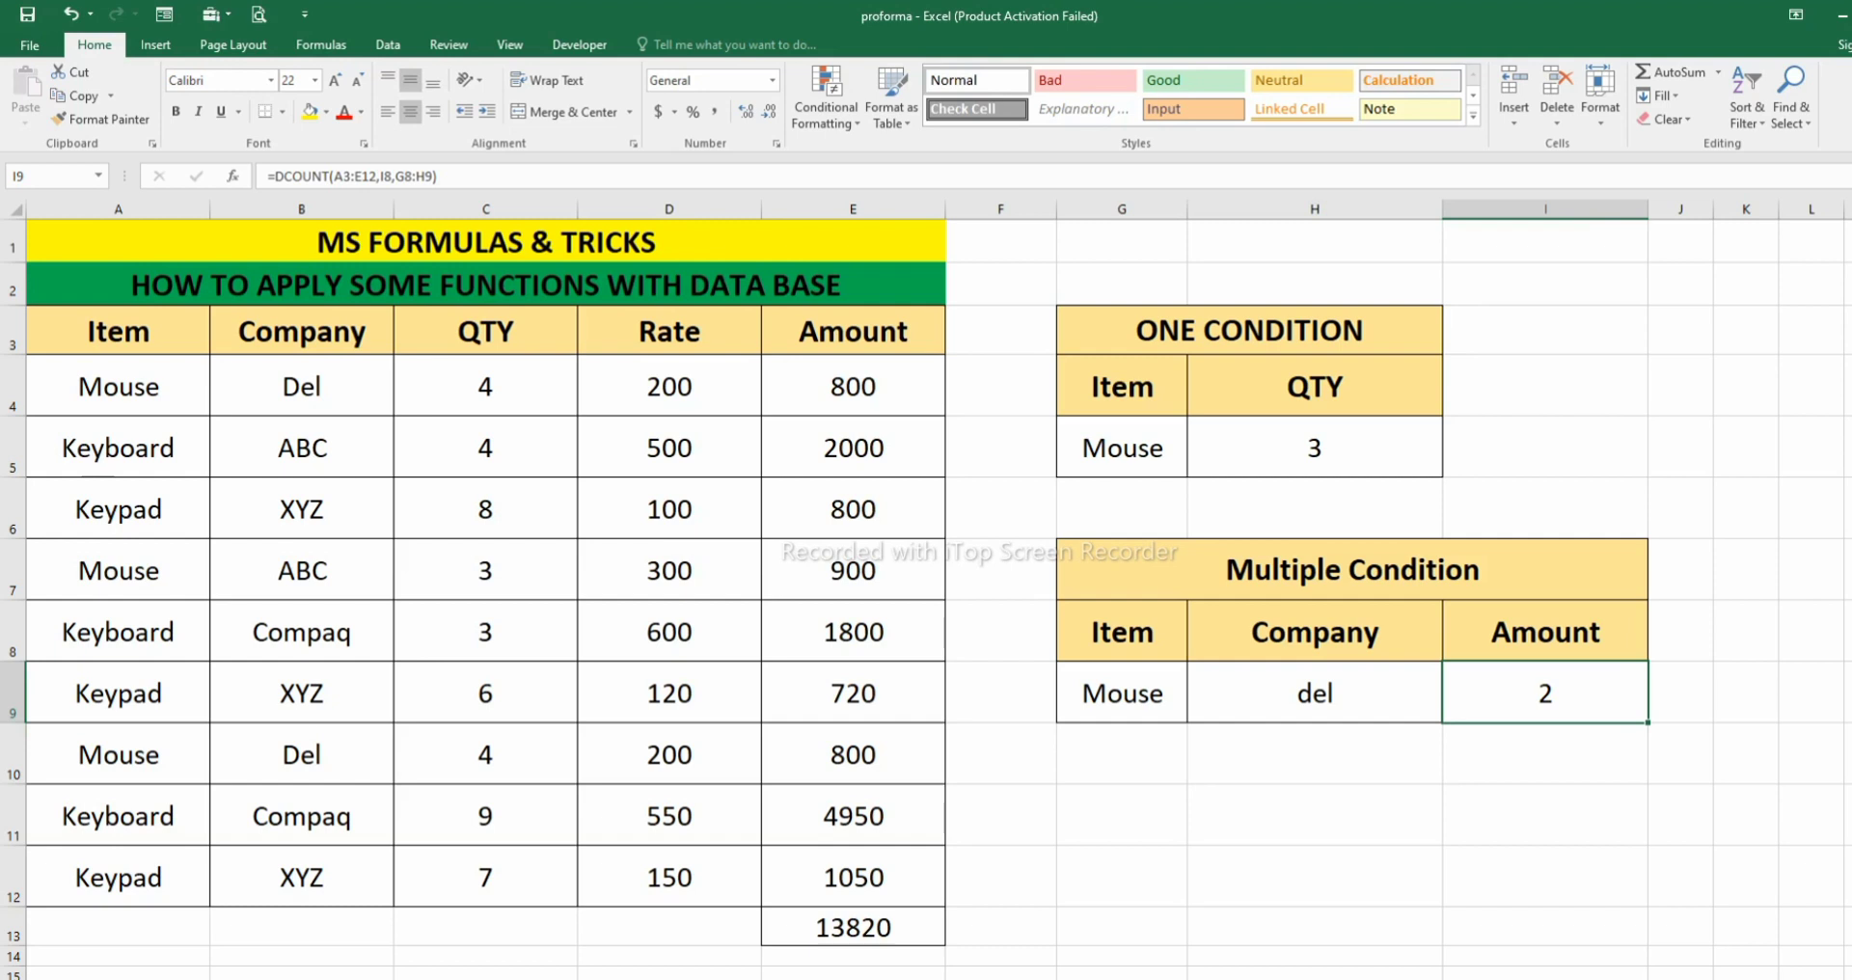
pyautogui.moveTo(118, 386); pyautogui.dragTo(853, 385)
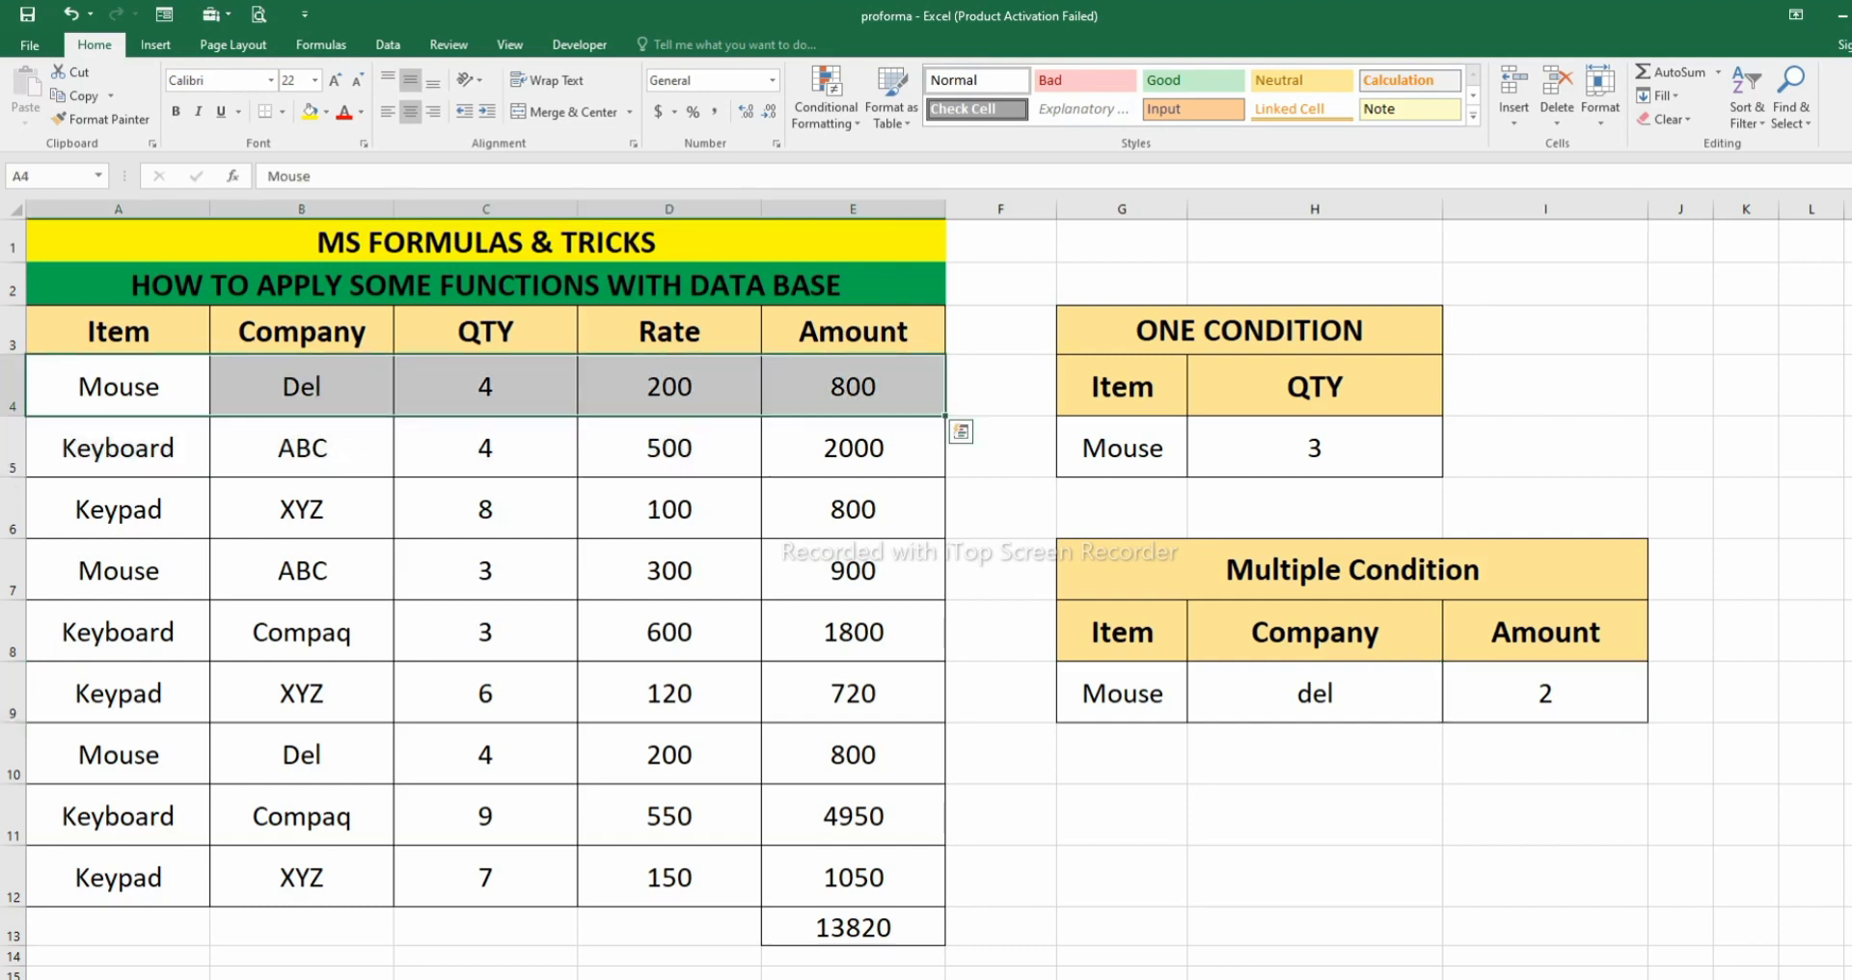
# - Clear the criteria and results in G5:H5 of the one-condition table and G9:I9 of the multiple-condition table
pyautogui.moveTo(1122, 448); pyautogui.dragTo(1315, 448)
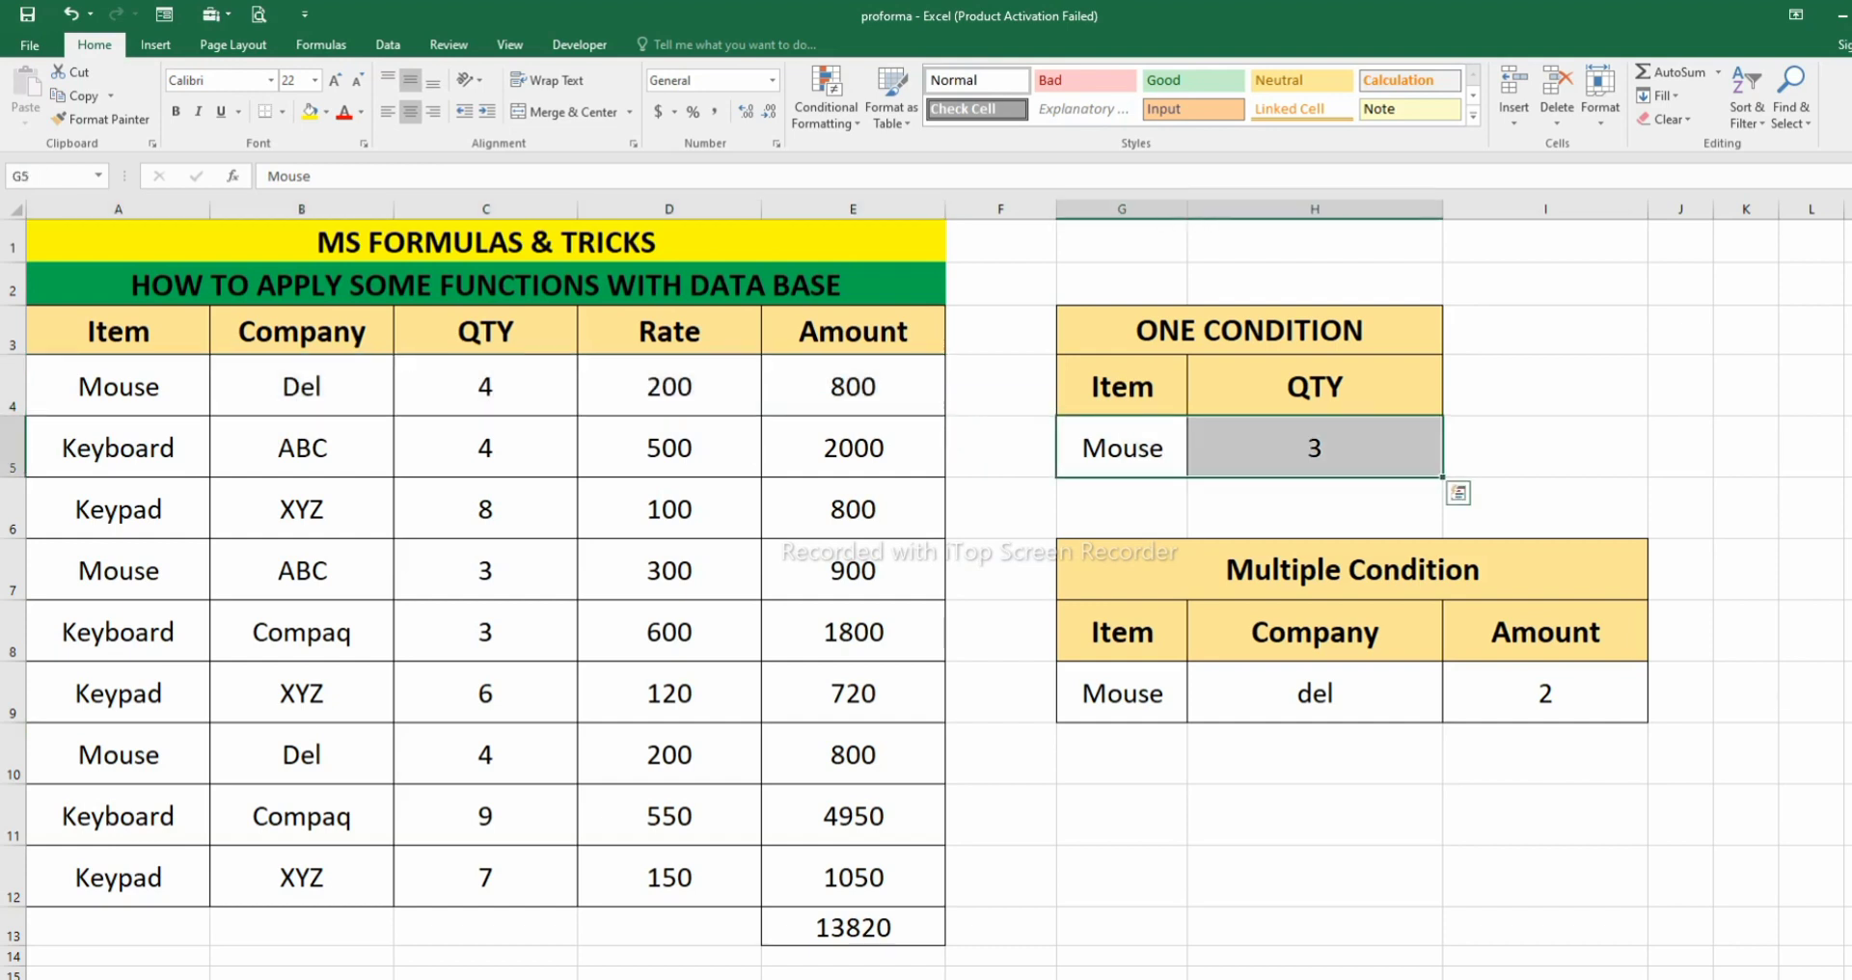
pyautogui.press('Delete')
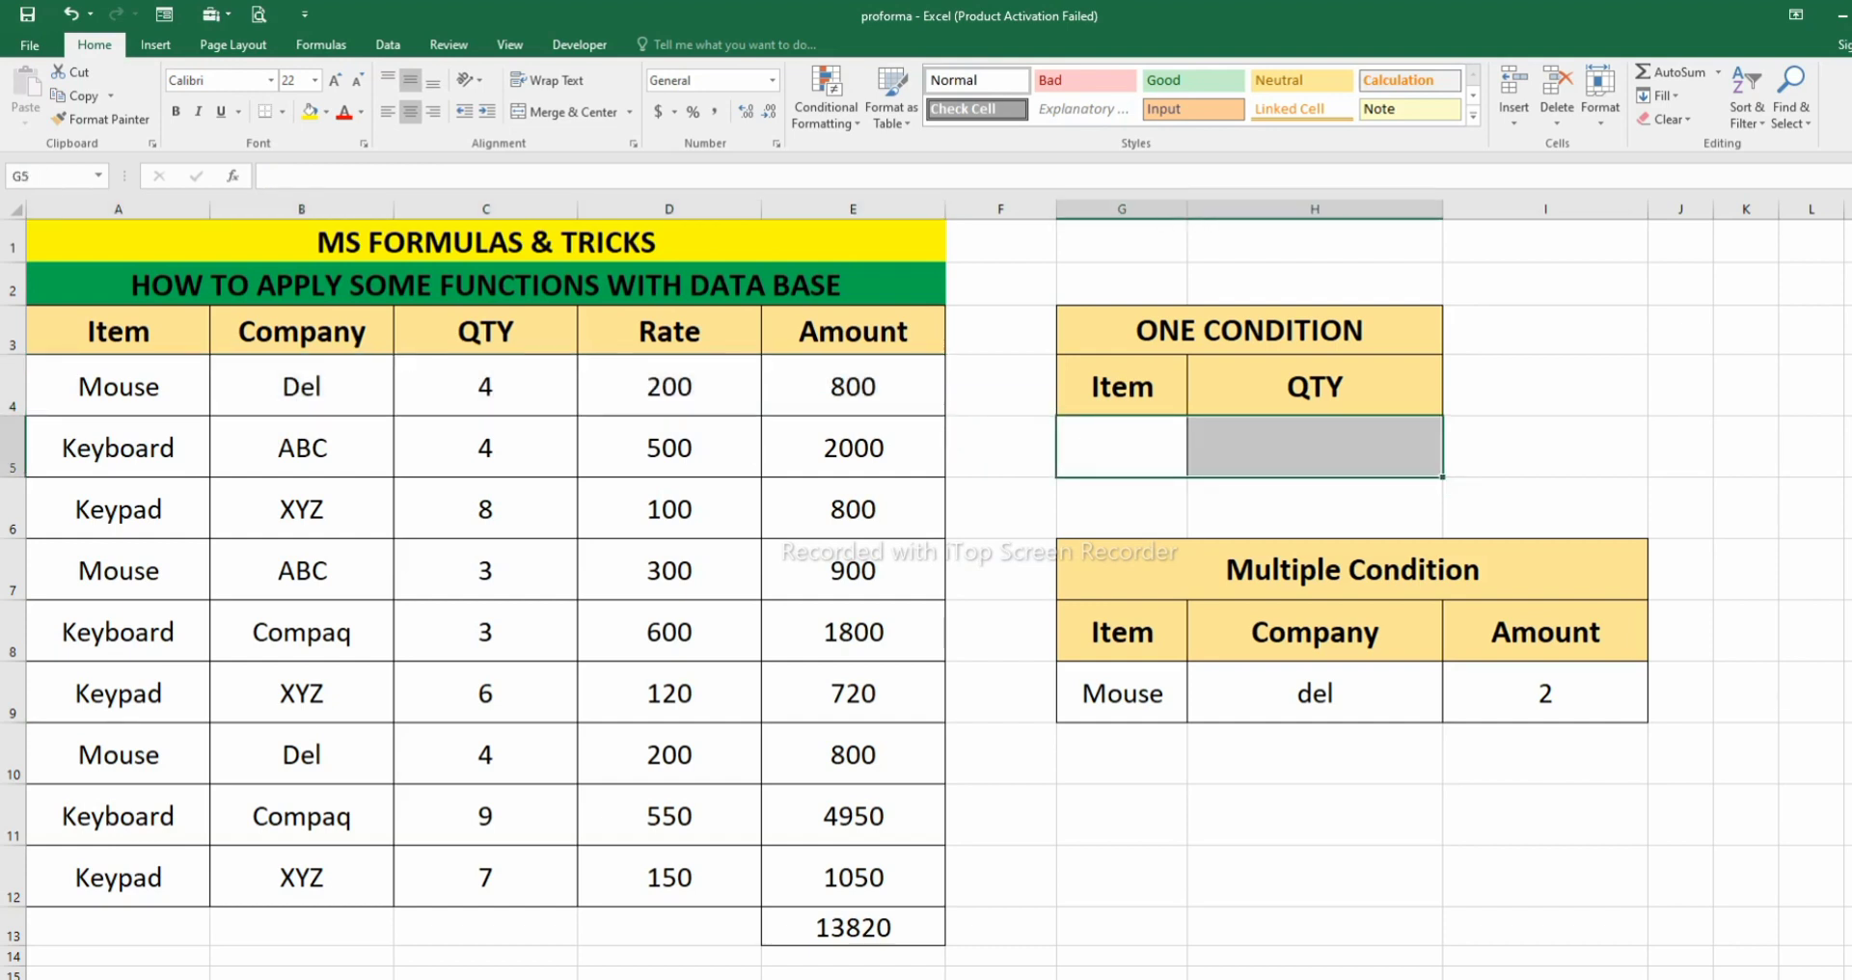
pyautogui.click(1122, 753)
pyautogui.moveTo(1122, 694); pyautogui.dragTo(1545, 694)
pyautogui.press('Delete')
pyautogui.click(1315, 753)
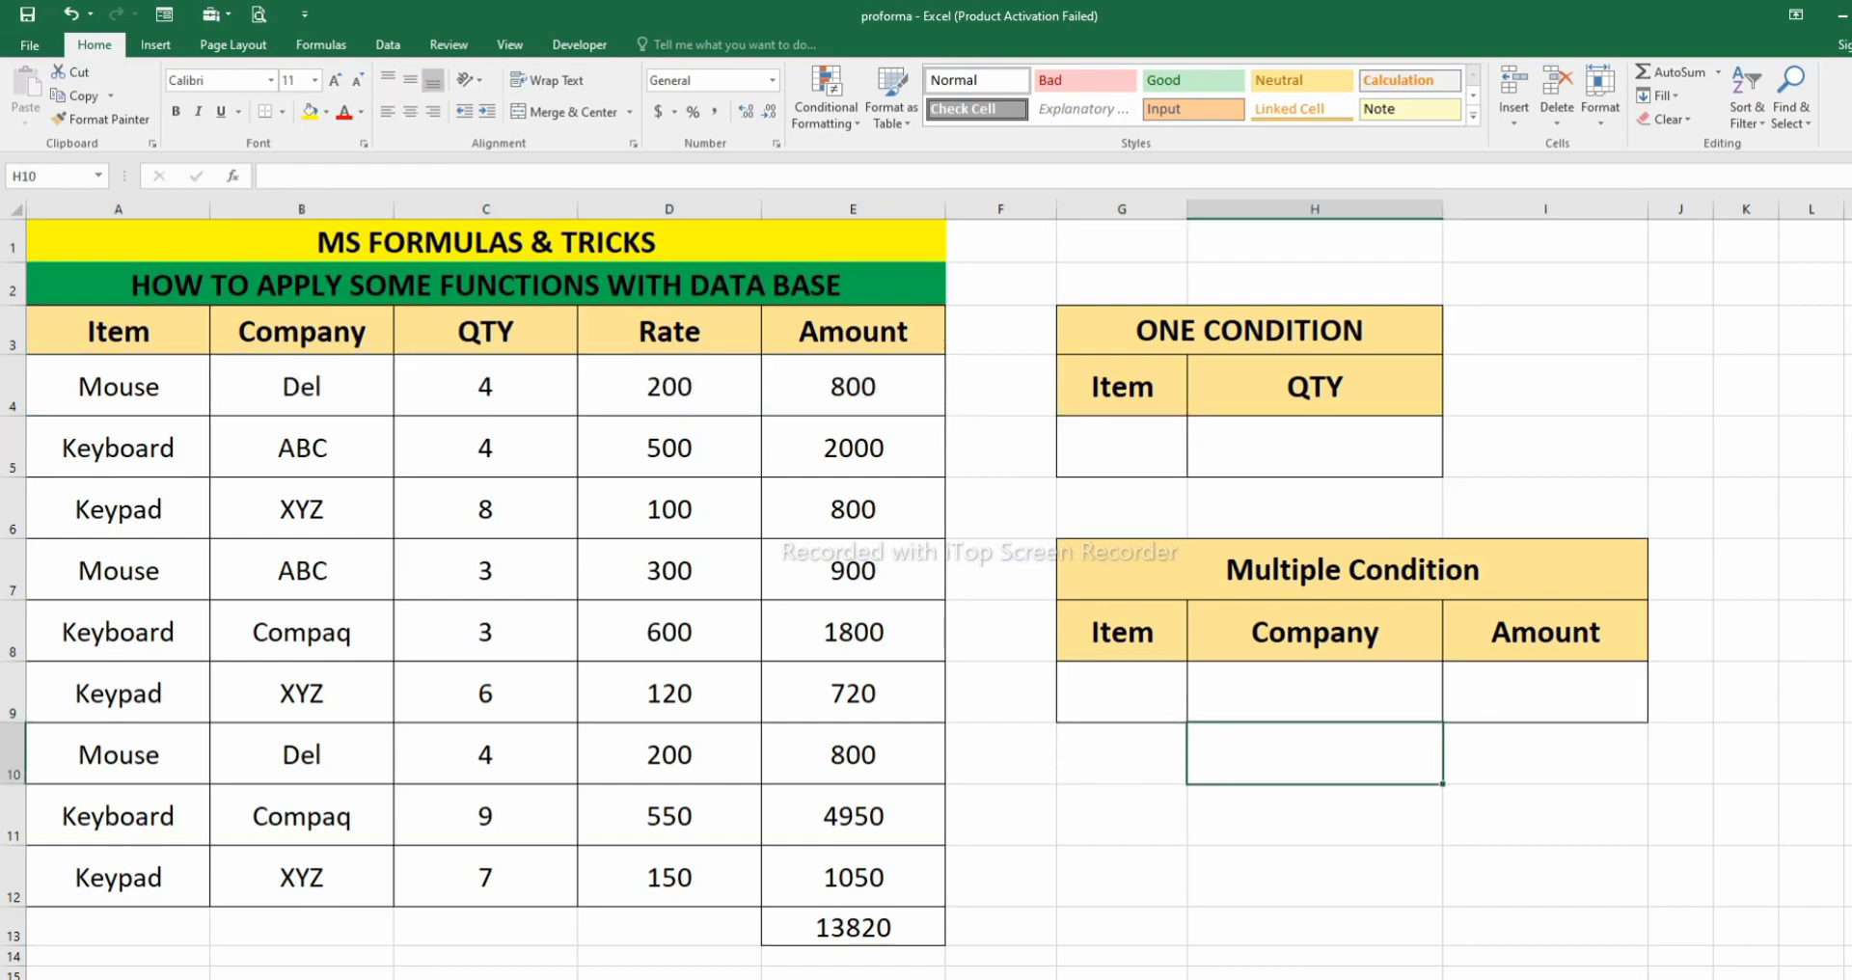
pyautogui.click(1315, 447)
pyautogui.write('=')
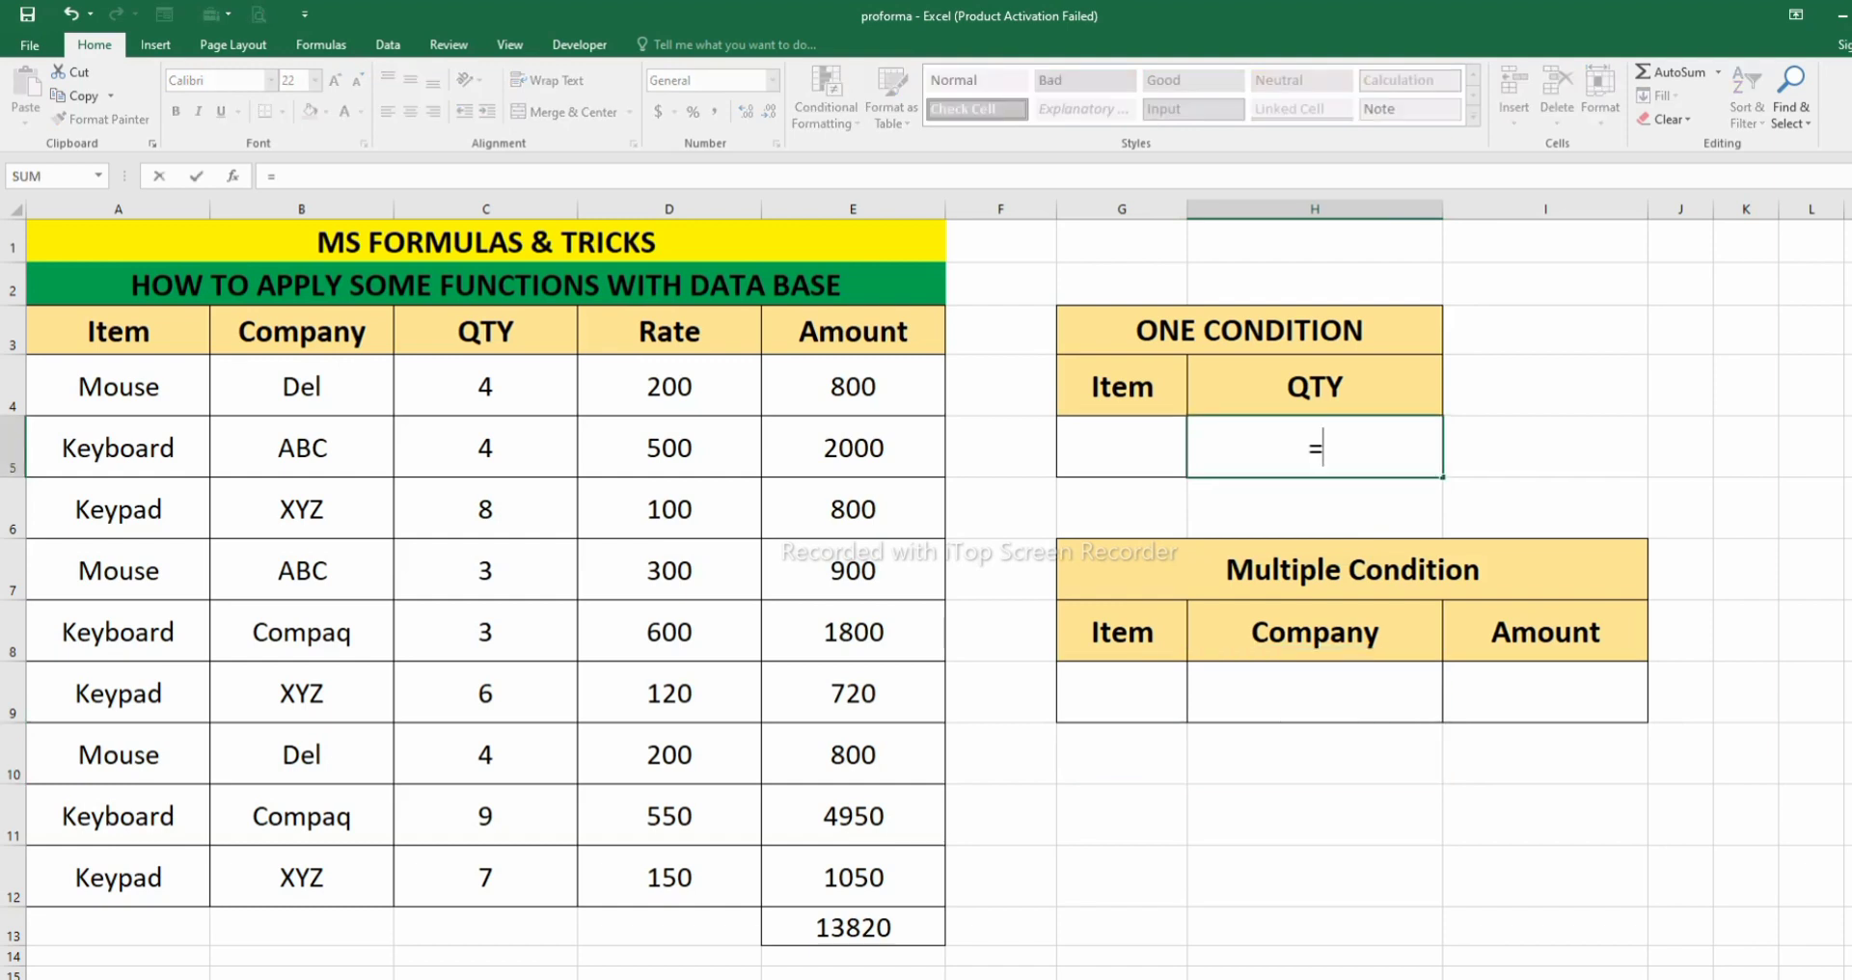
pyautogui.write('a')
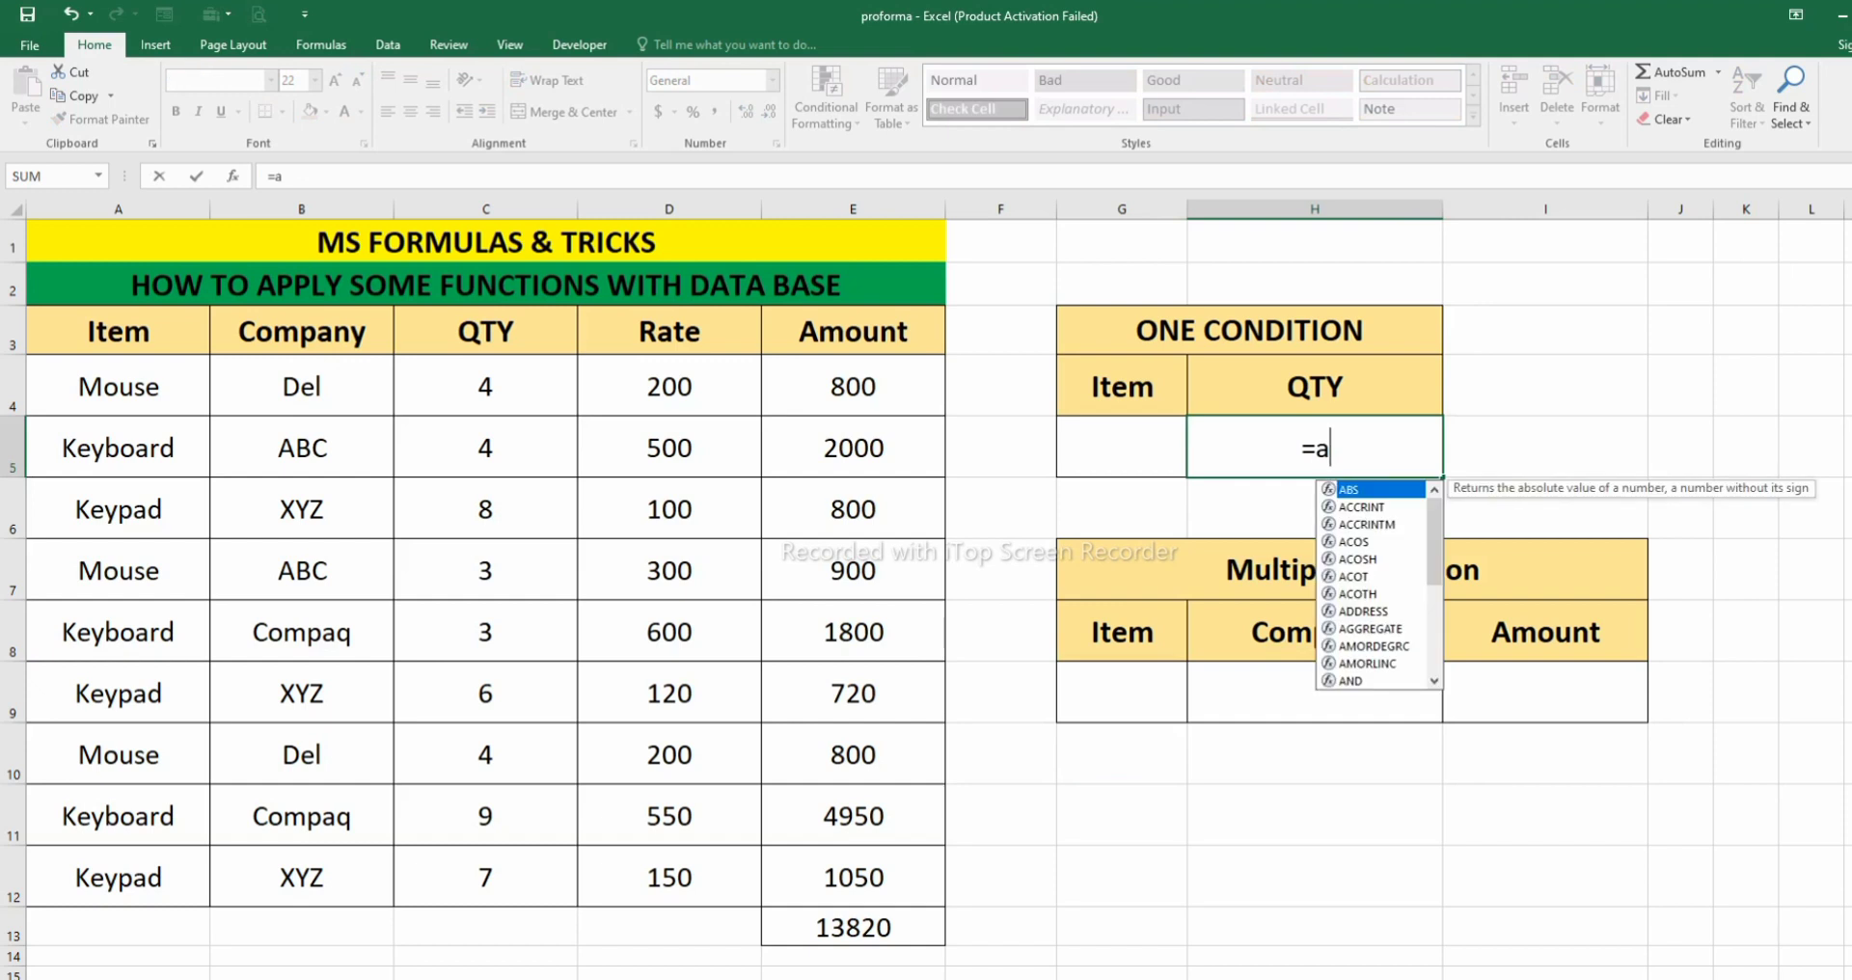
pyautogui.press('BackSpace')
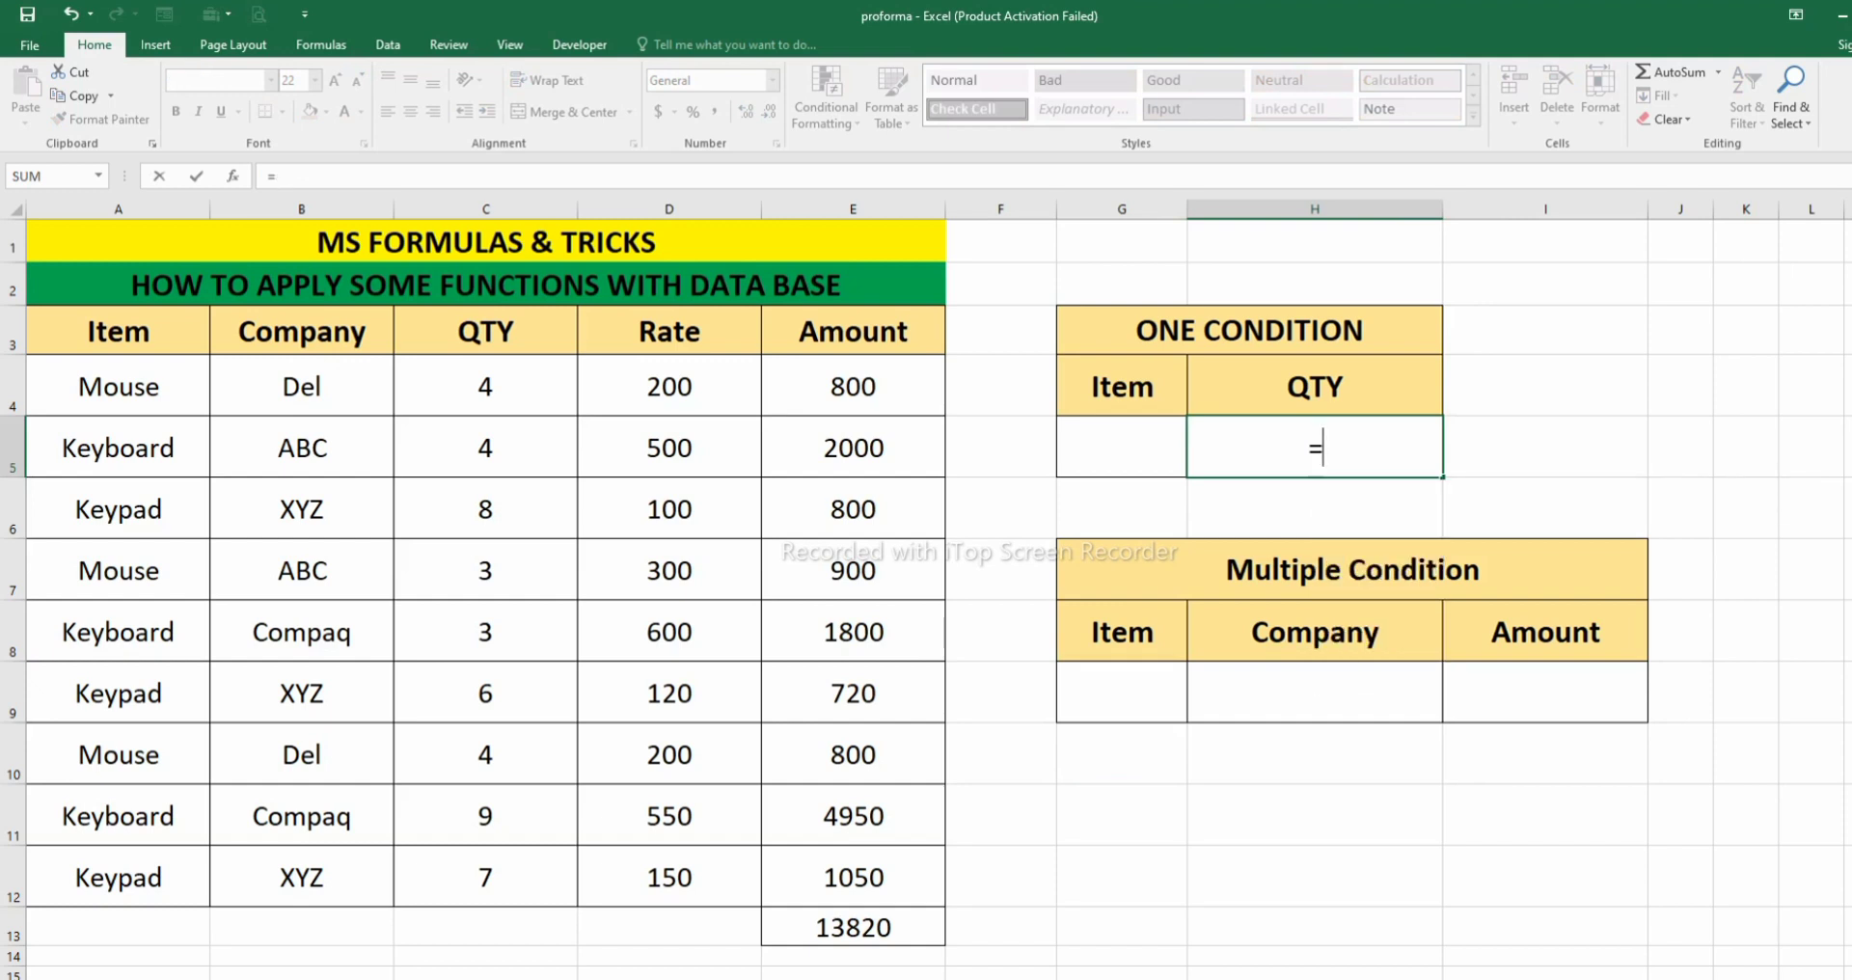
pyautogui.press('Up')
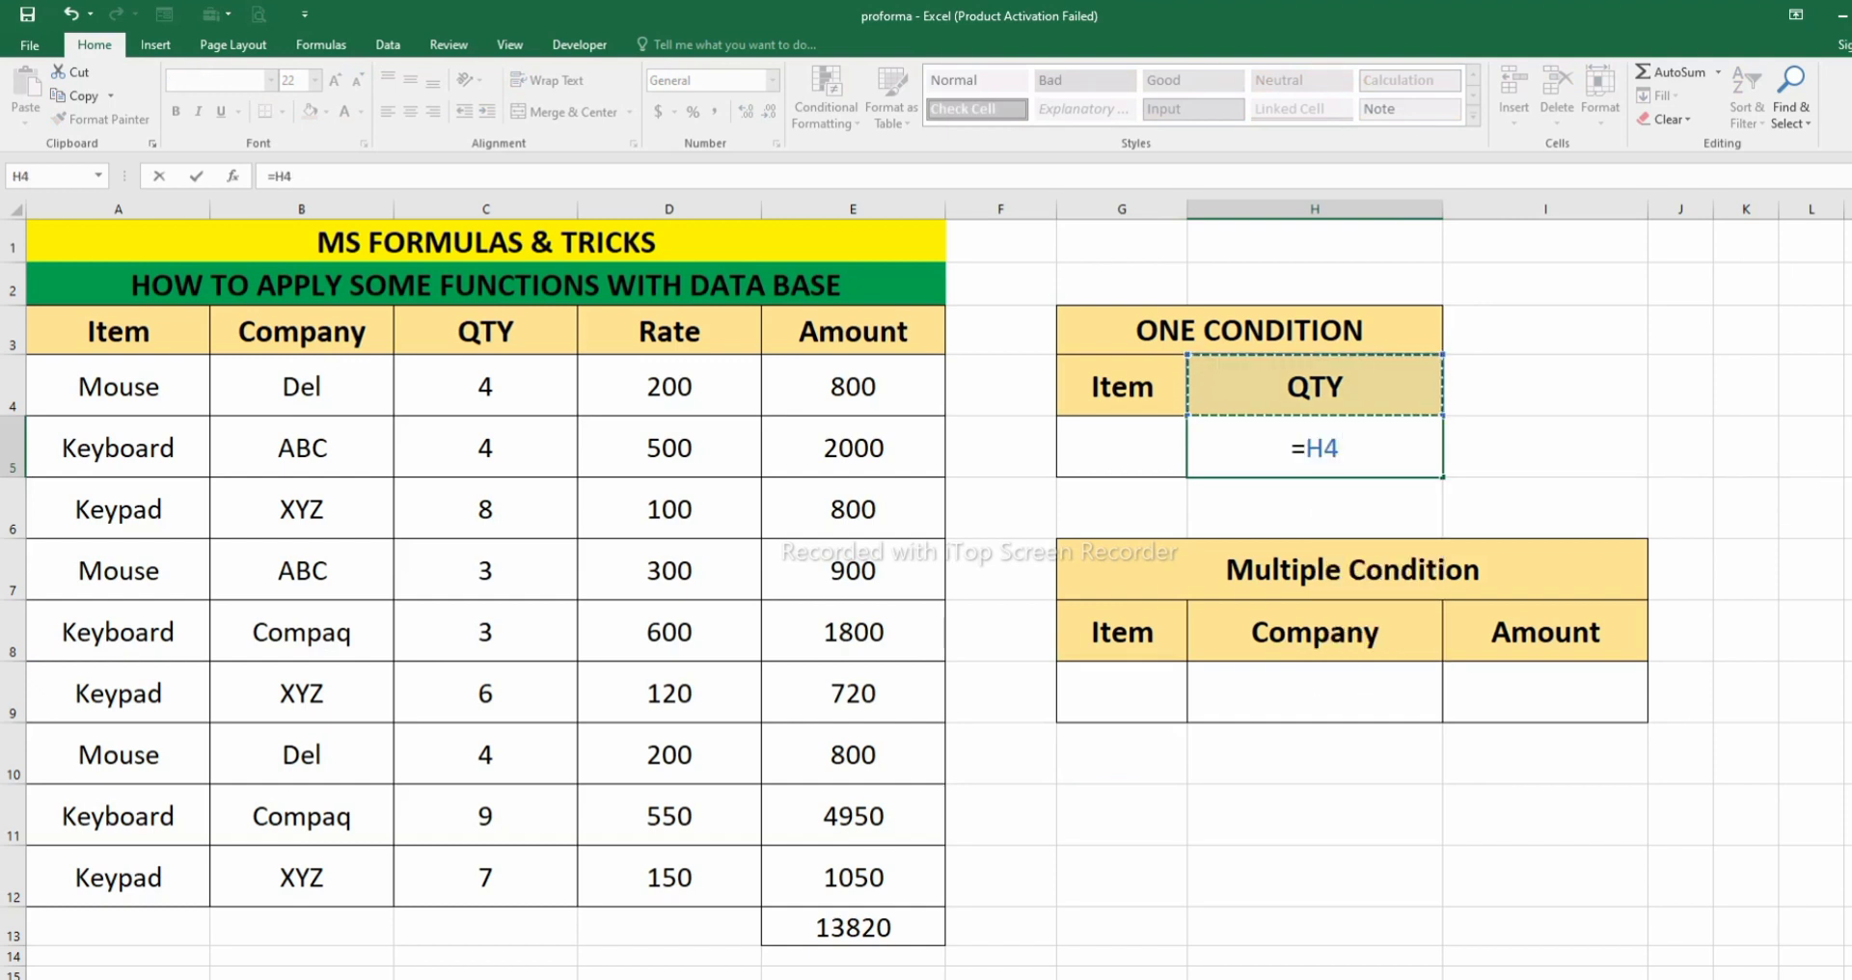
pyautogui.press('BackSpace')
pyautogui.press('BackSpace')
pyautogui.press('BackSpace')
pyautogui.press('Return')
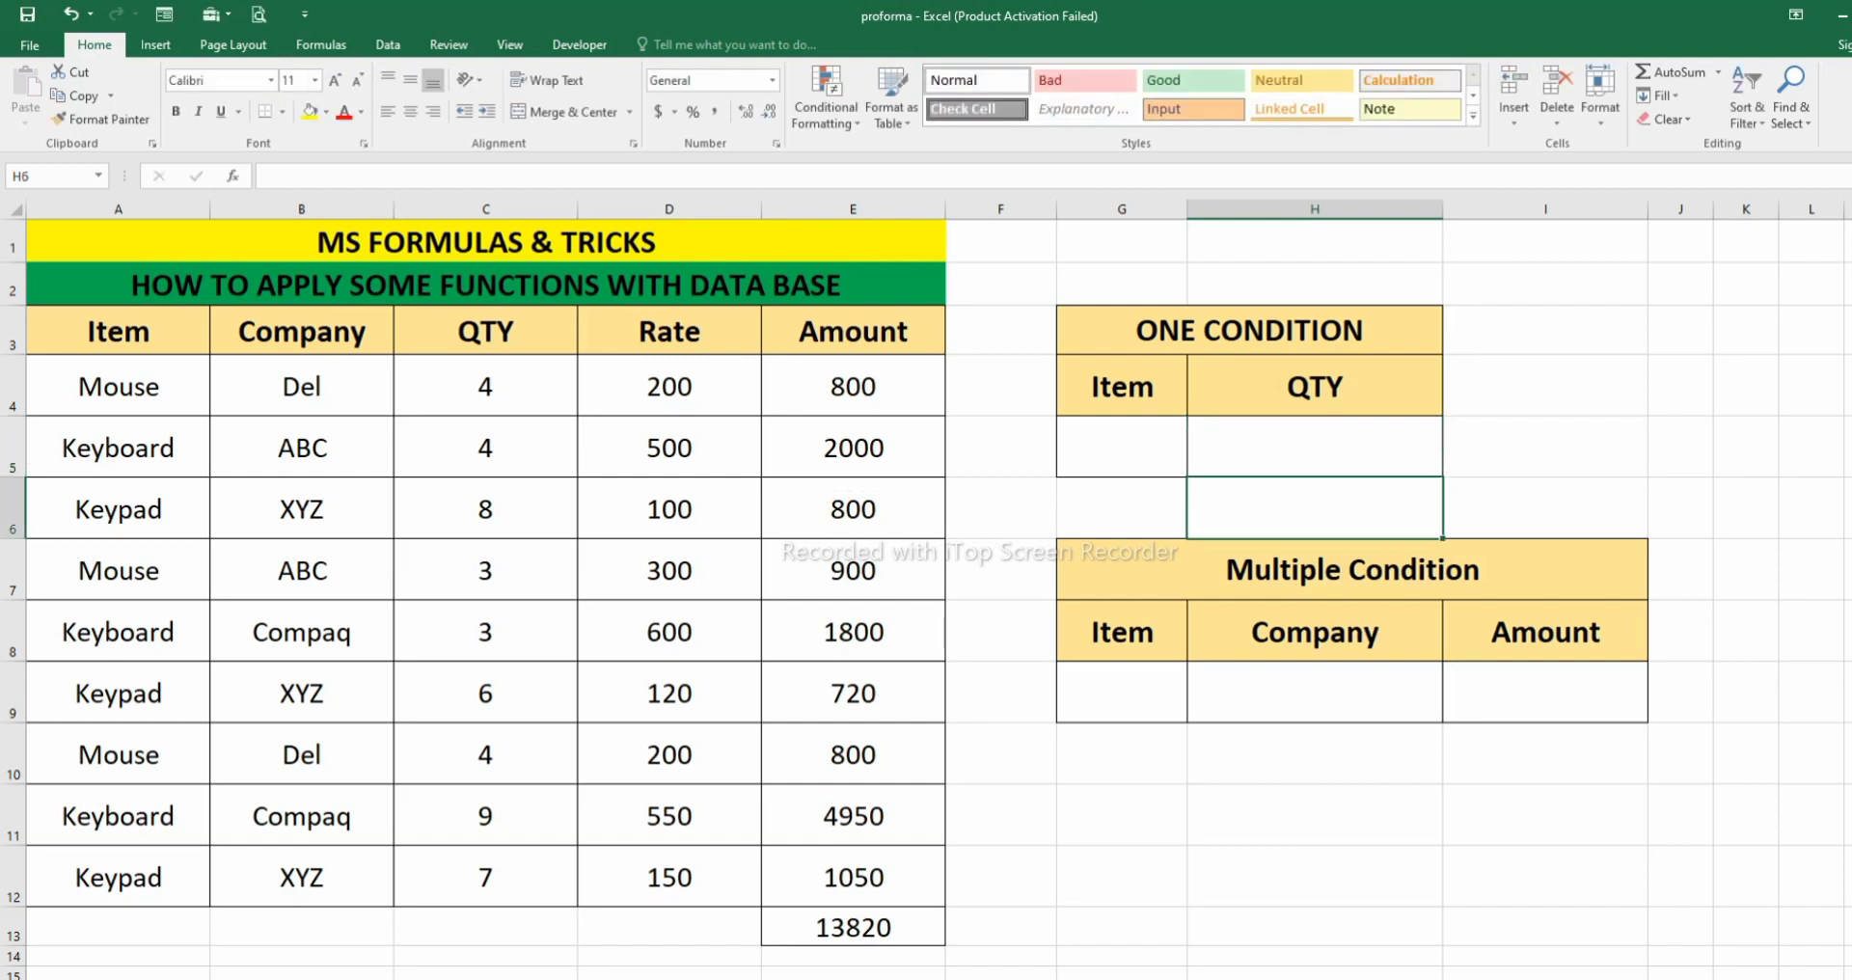
# - Enter =DAVERAGE(A3:E12,I8,G8:H9) in I9 to average the Amount field by the Item and Company criteria
pyautogui.click(1546, 693)
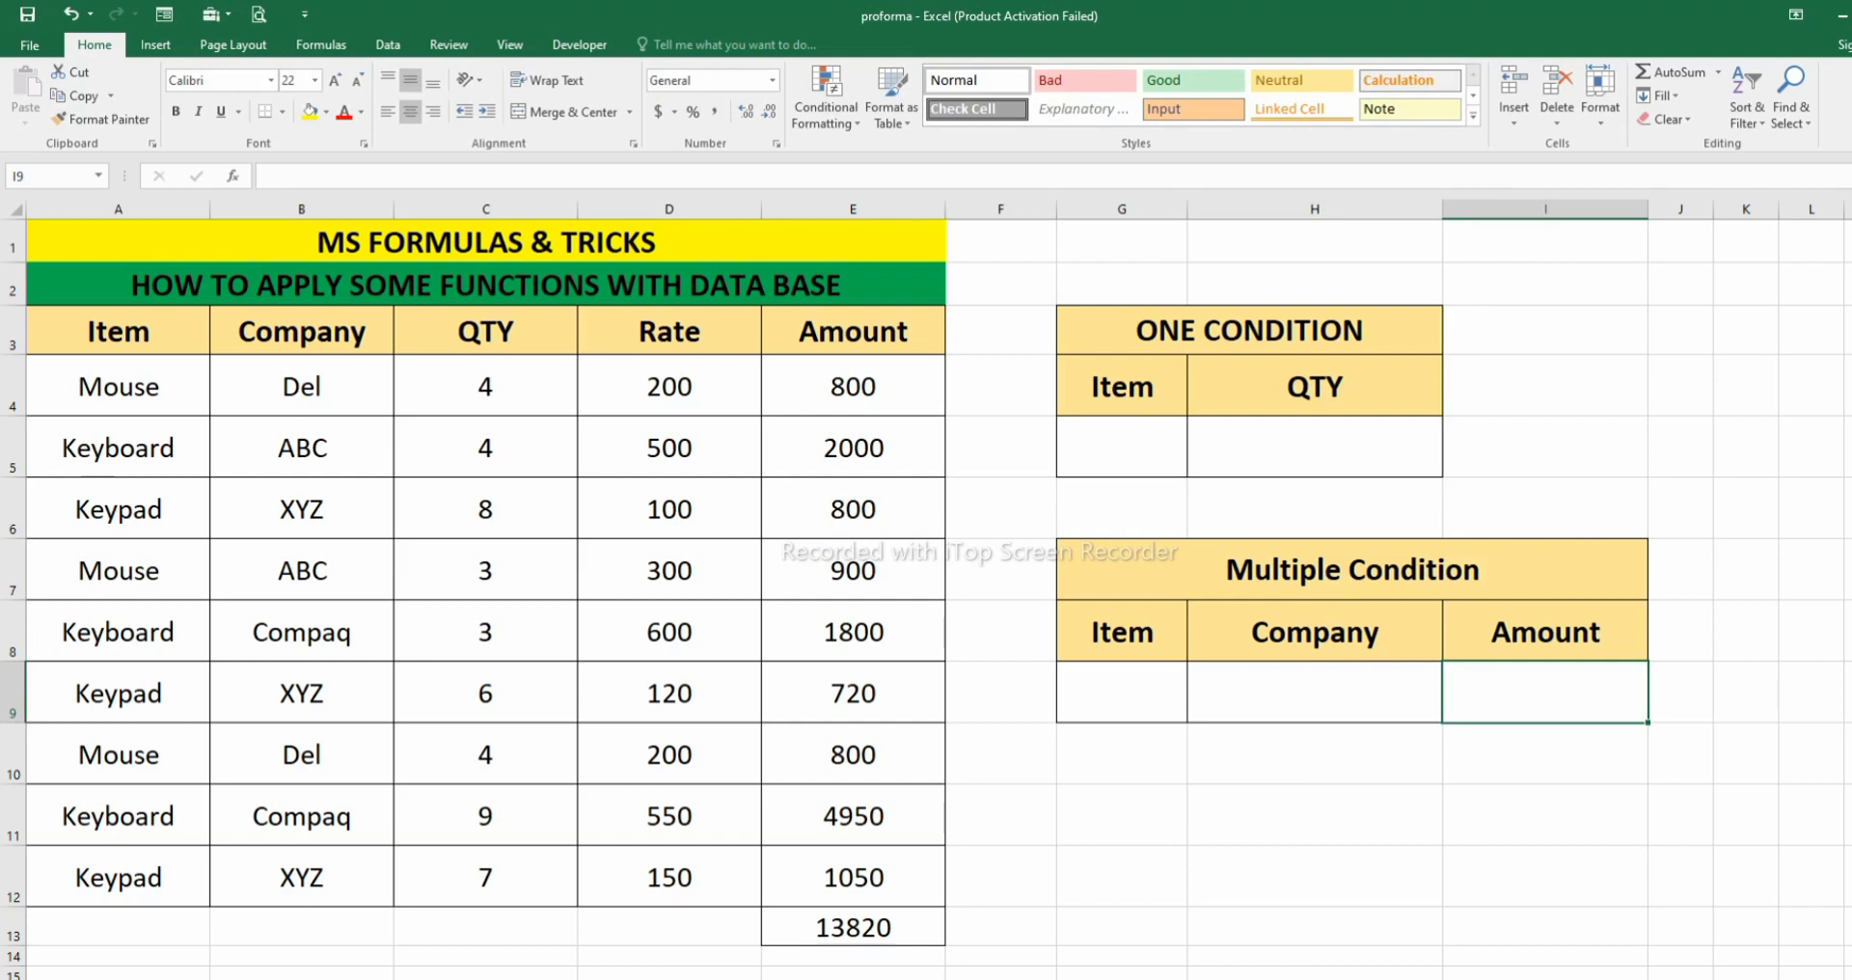
pyautogui.write('=da')
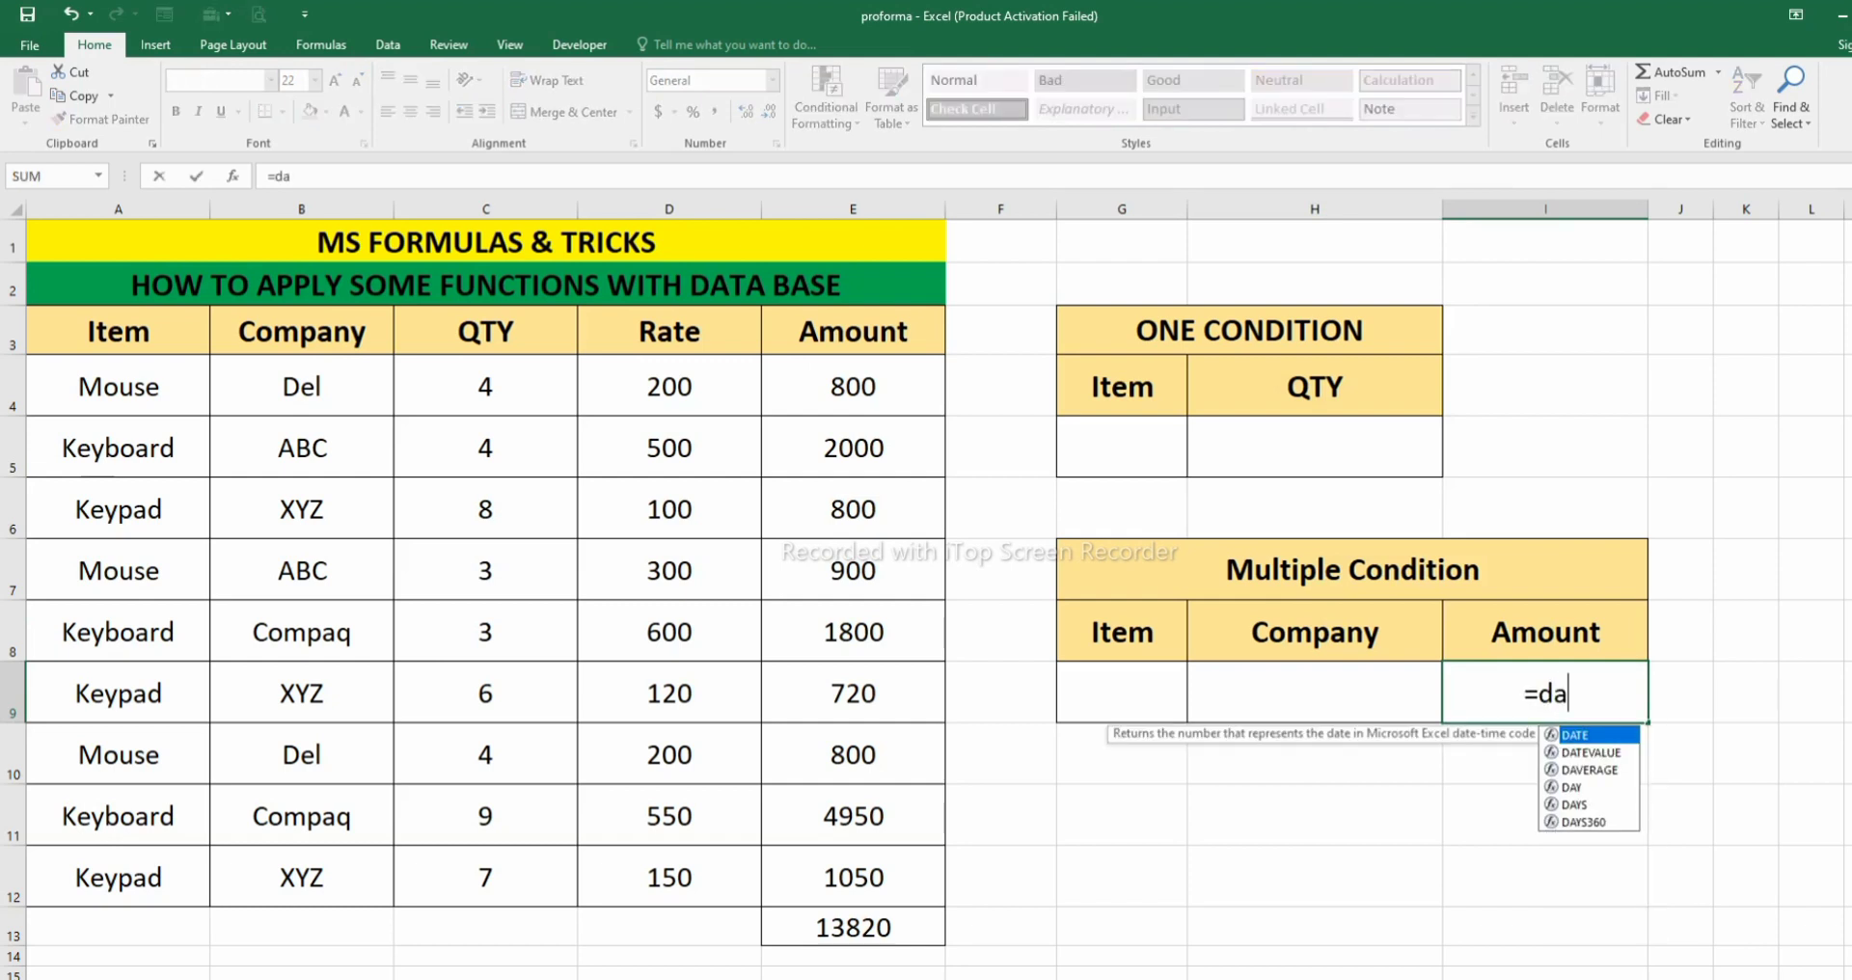
pyautogui.write('ver')
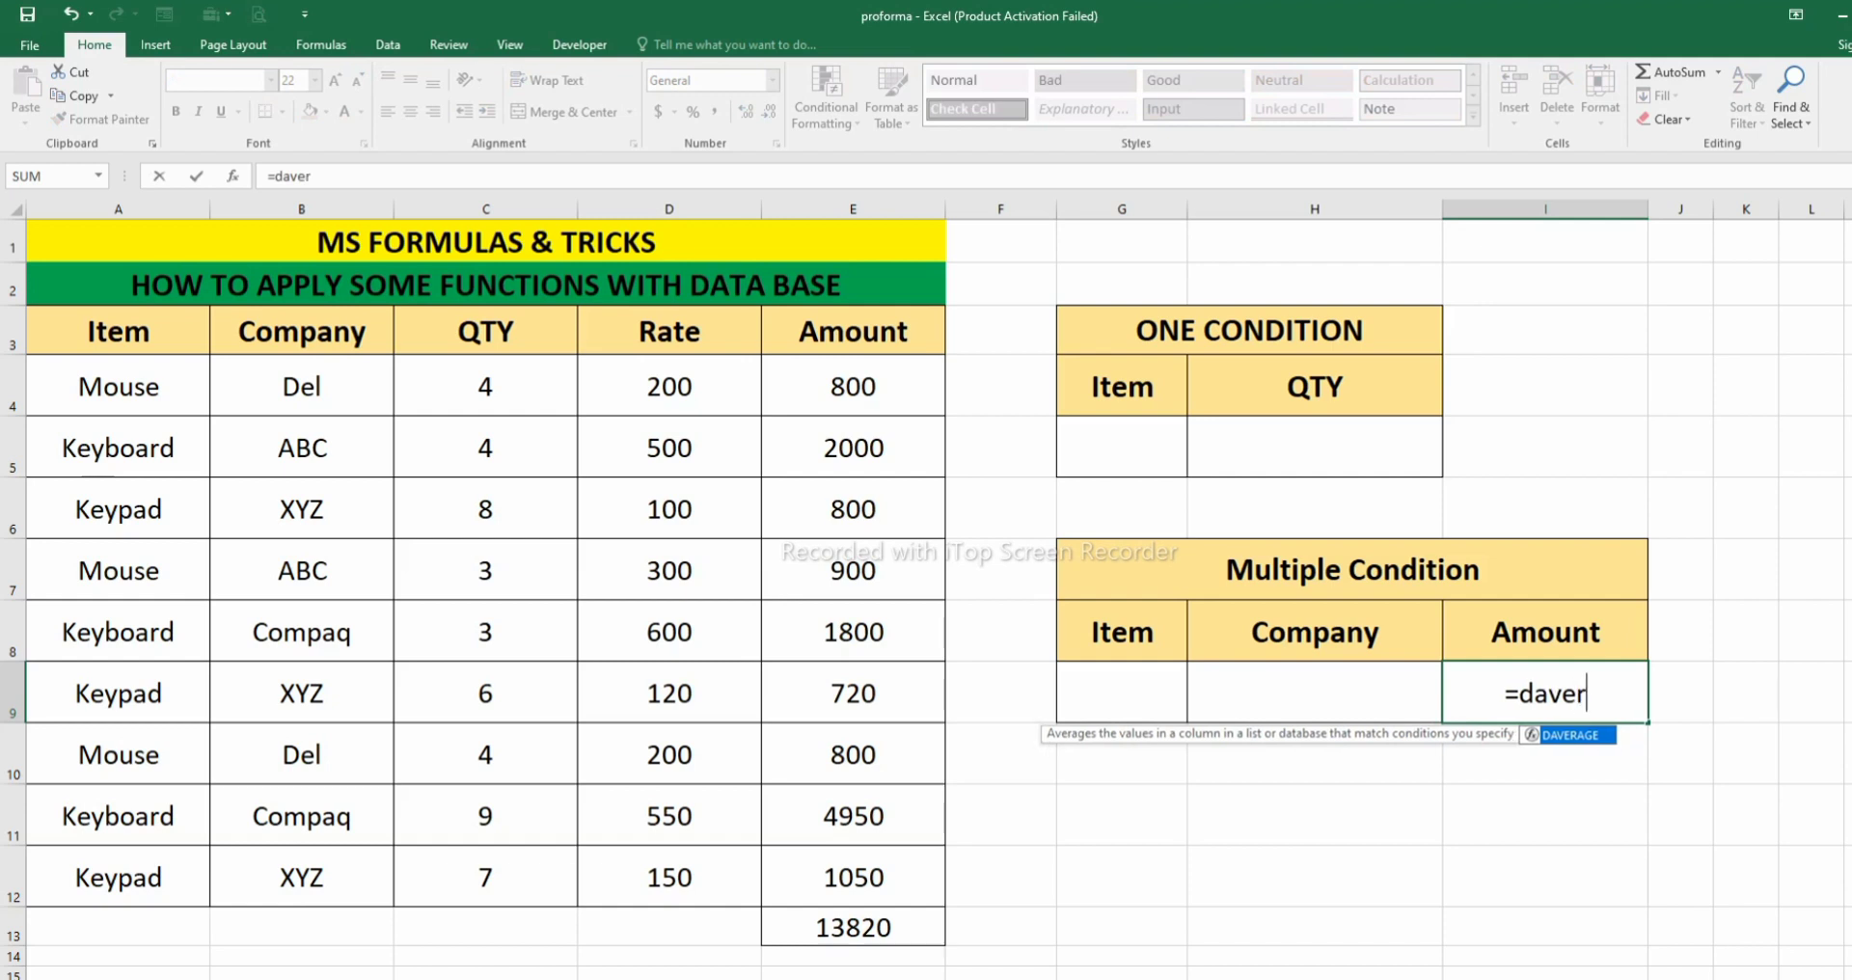
pyautogui.write('age')
pyautogui.press('Tab')
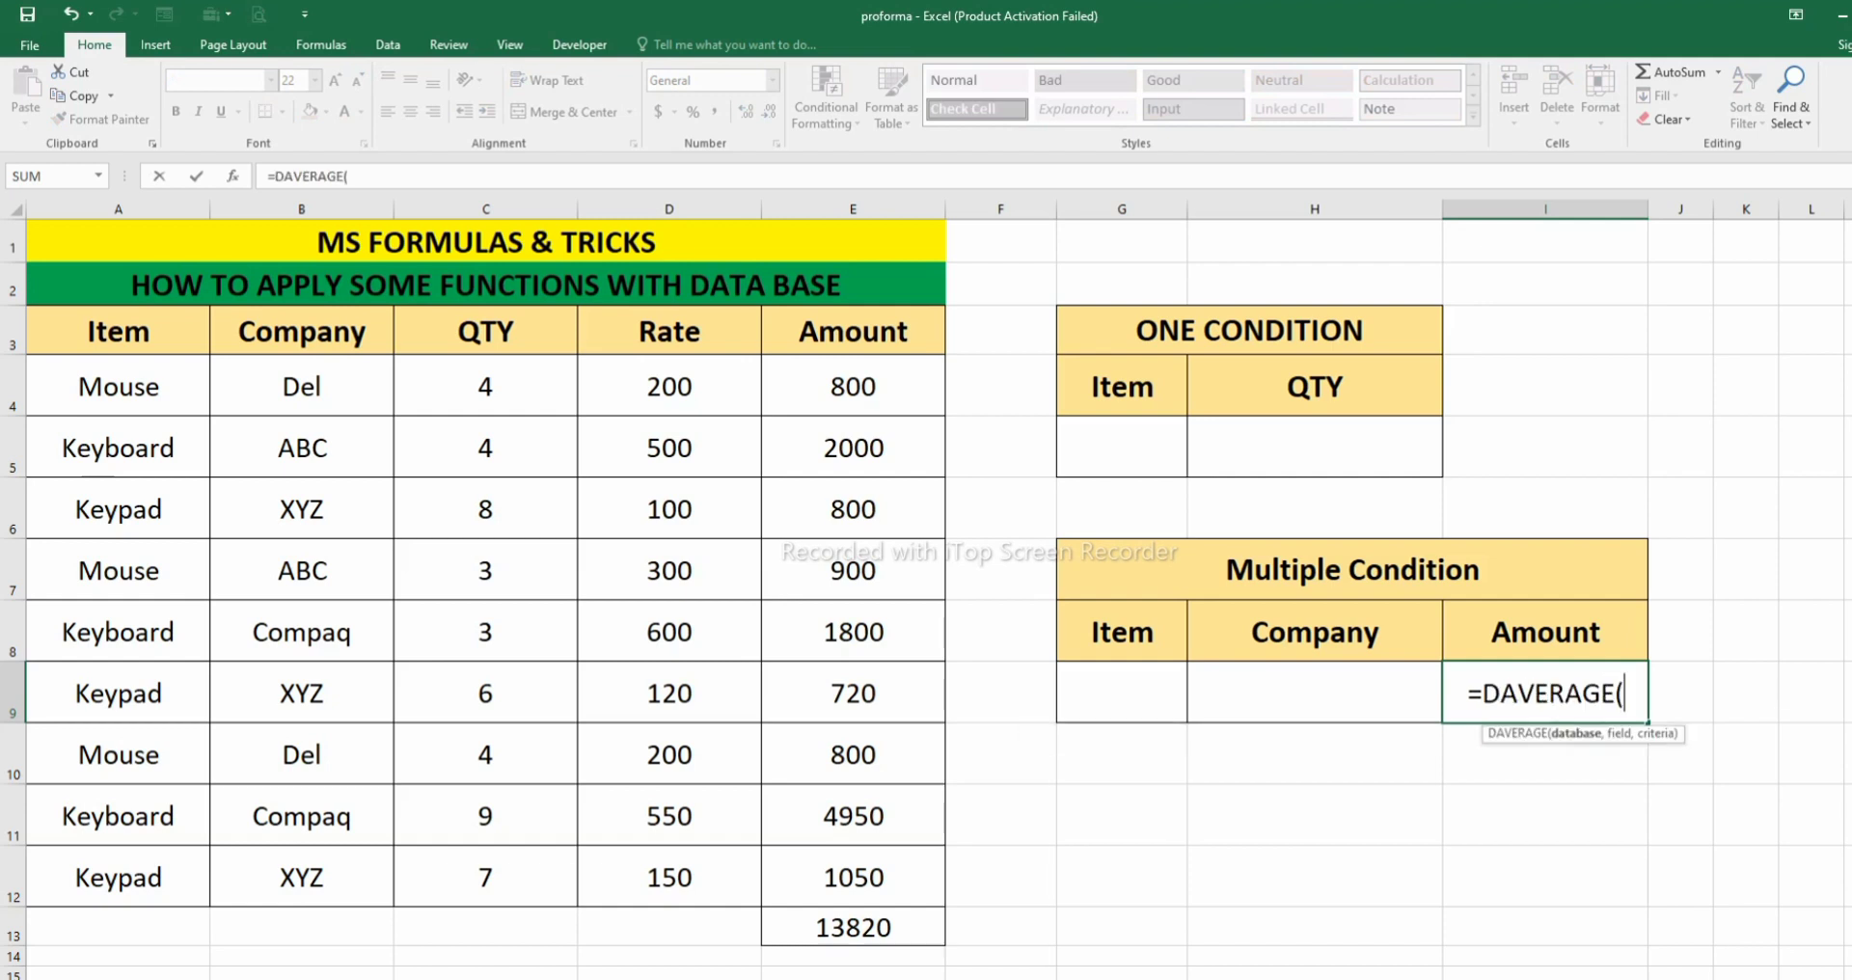
pyautogui.moveTo(116, 331); pyautogui.dragTo(940, 902)
pyautogui.write(',')
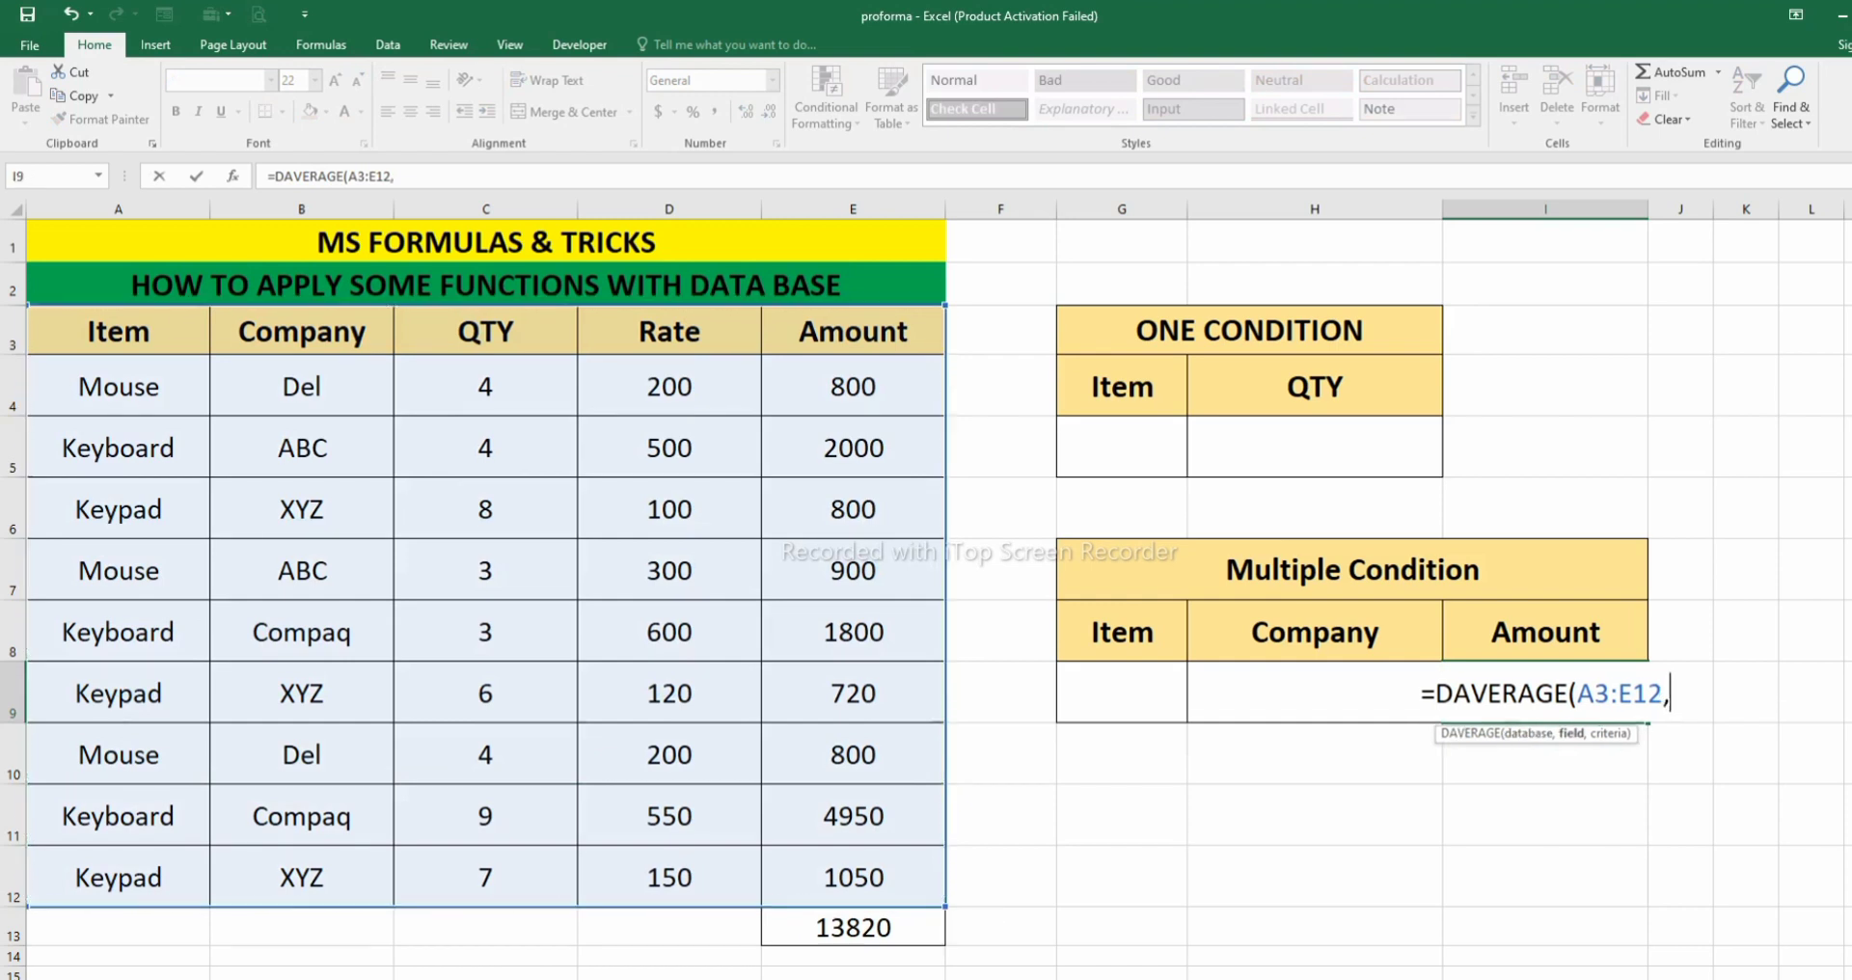
pyautogui.click(1546, 633)
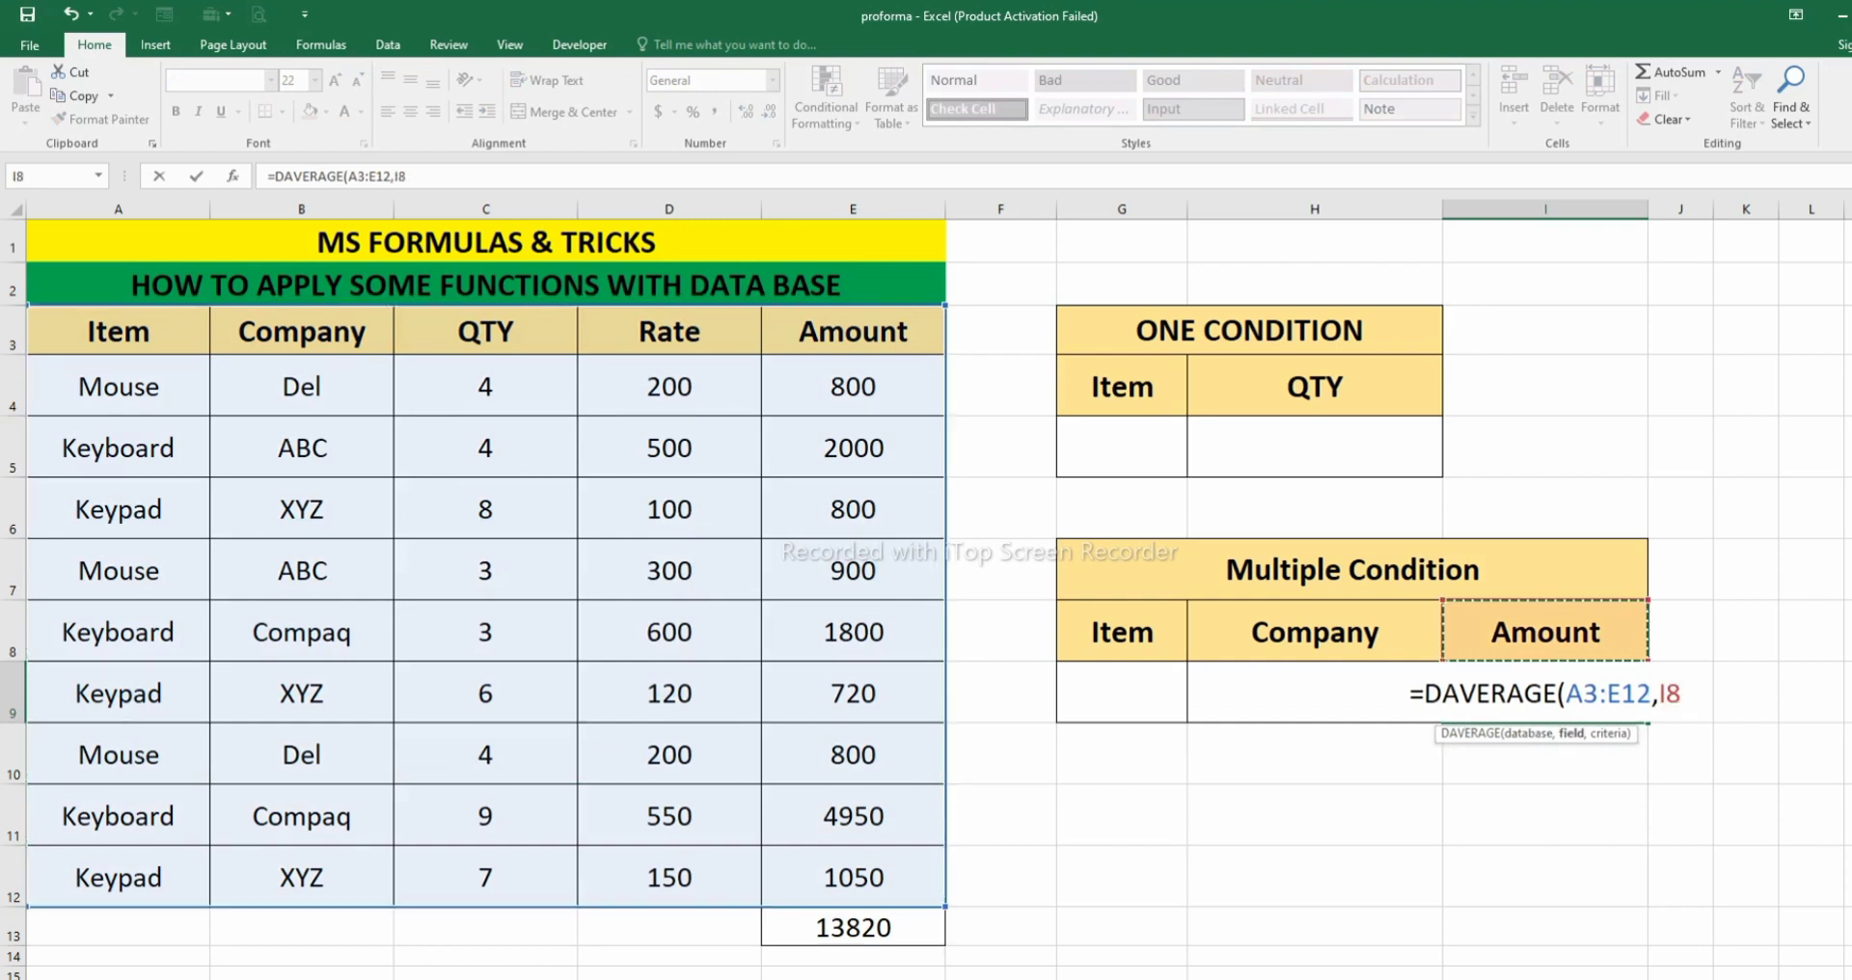
pyautogui.write(',')
pyautogui.moveTo(1122, 632); pyautogui.dragTo(1315, 693)
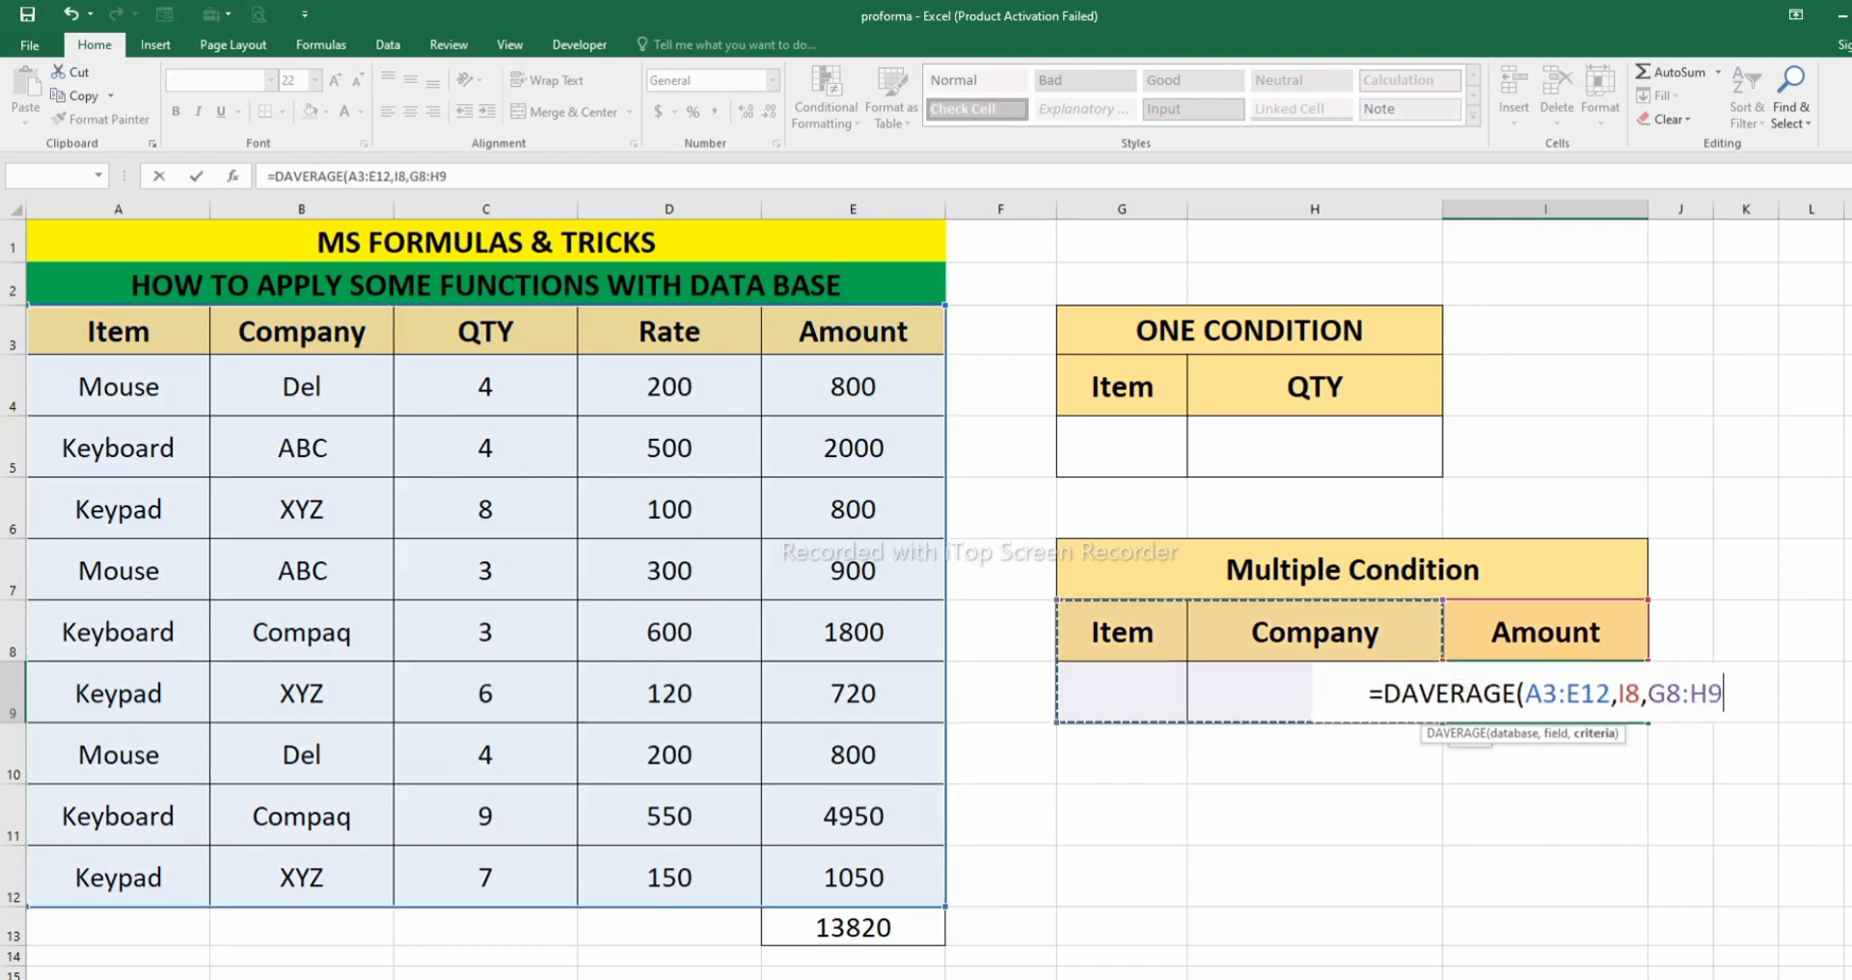
pyautogui.write(')')
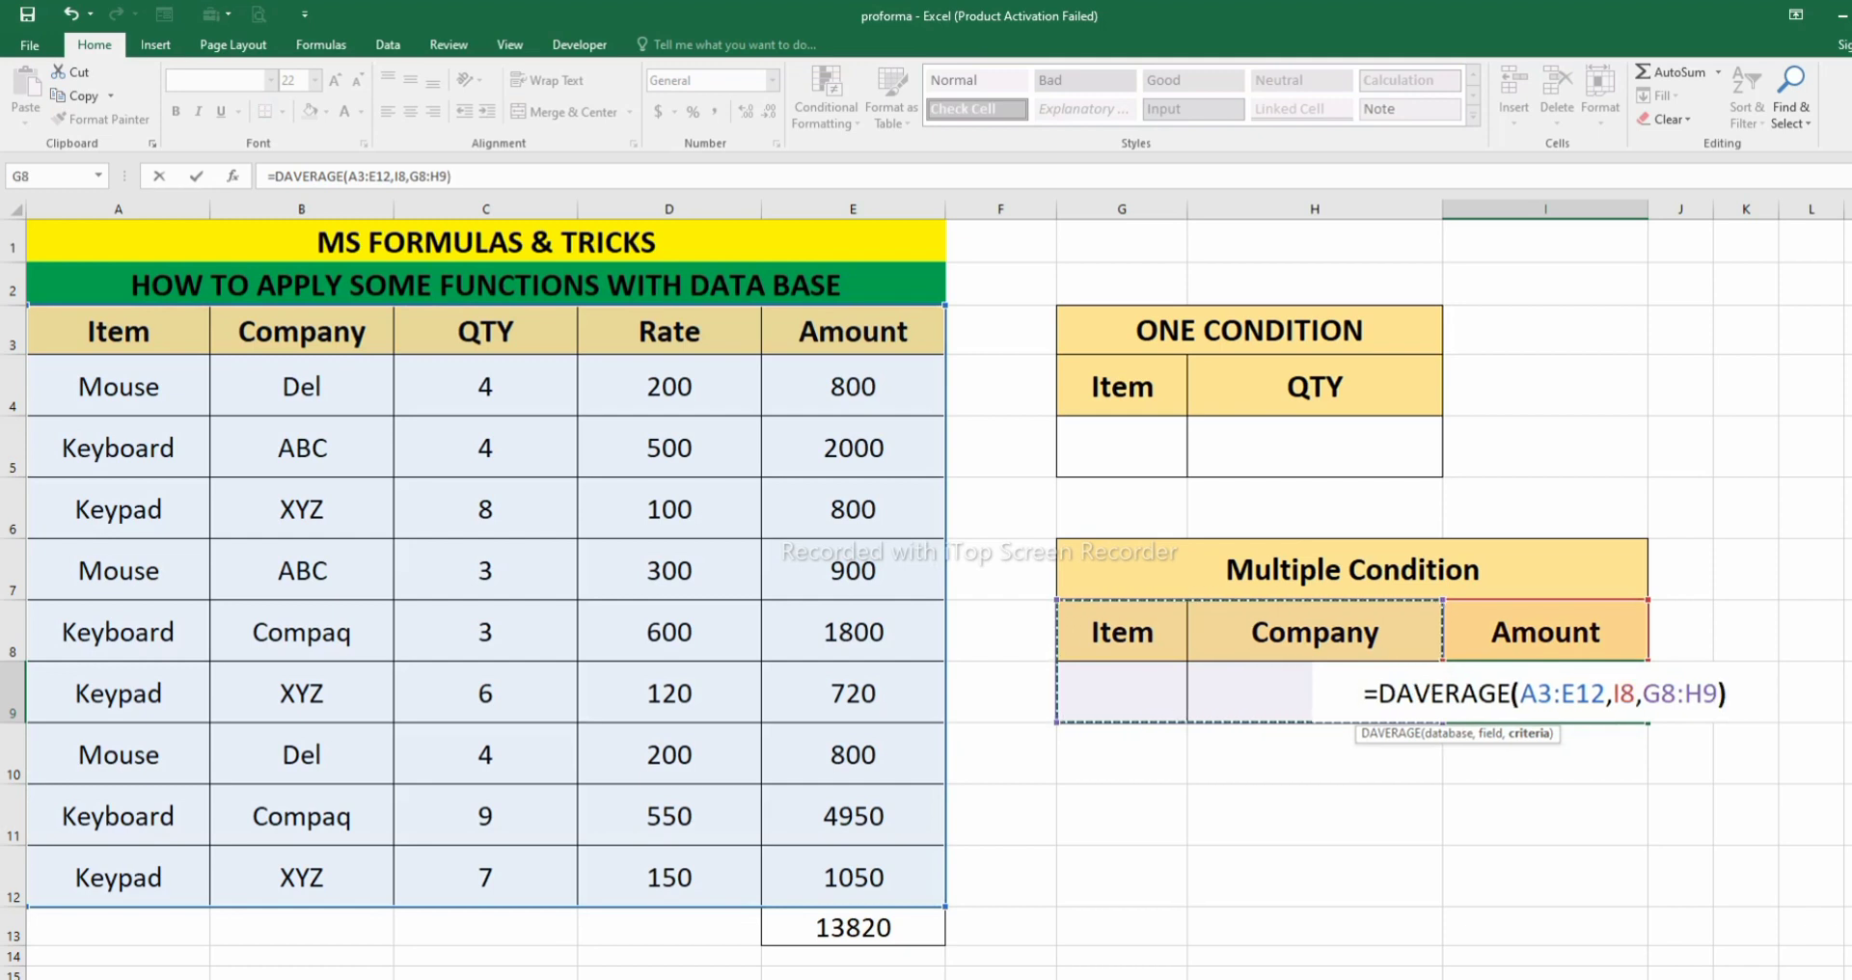
pyautogui.press('Return')
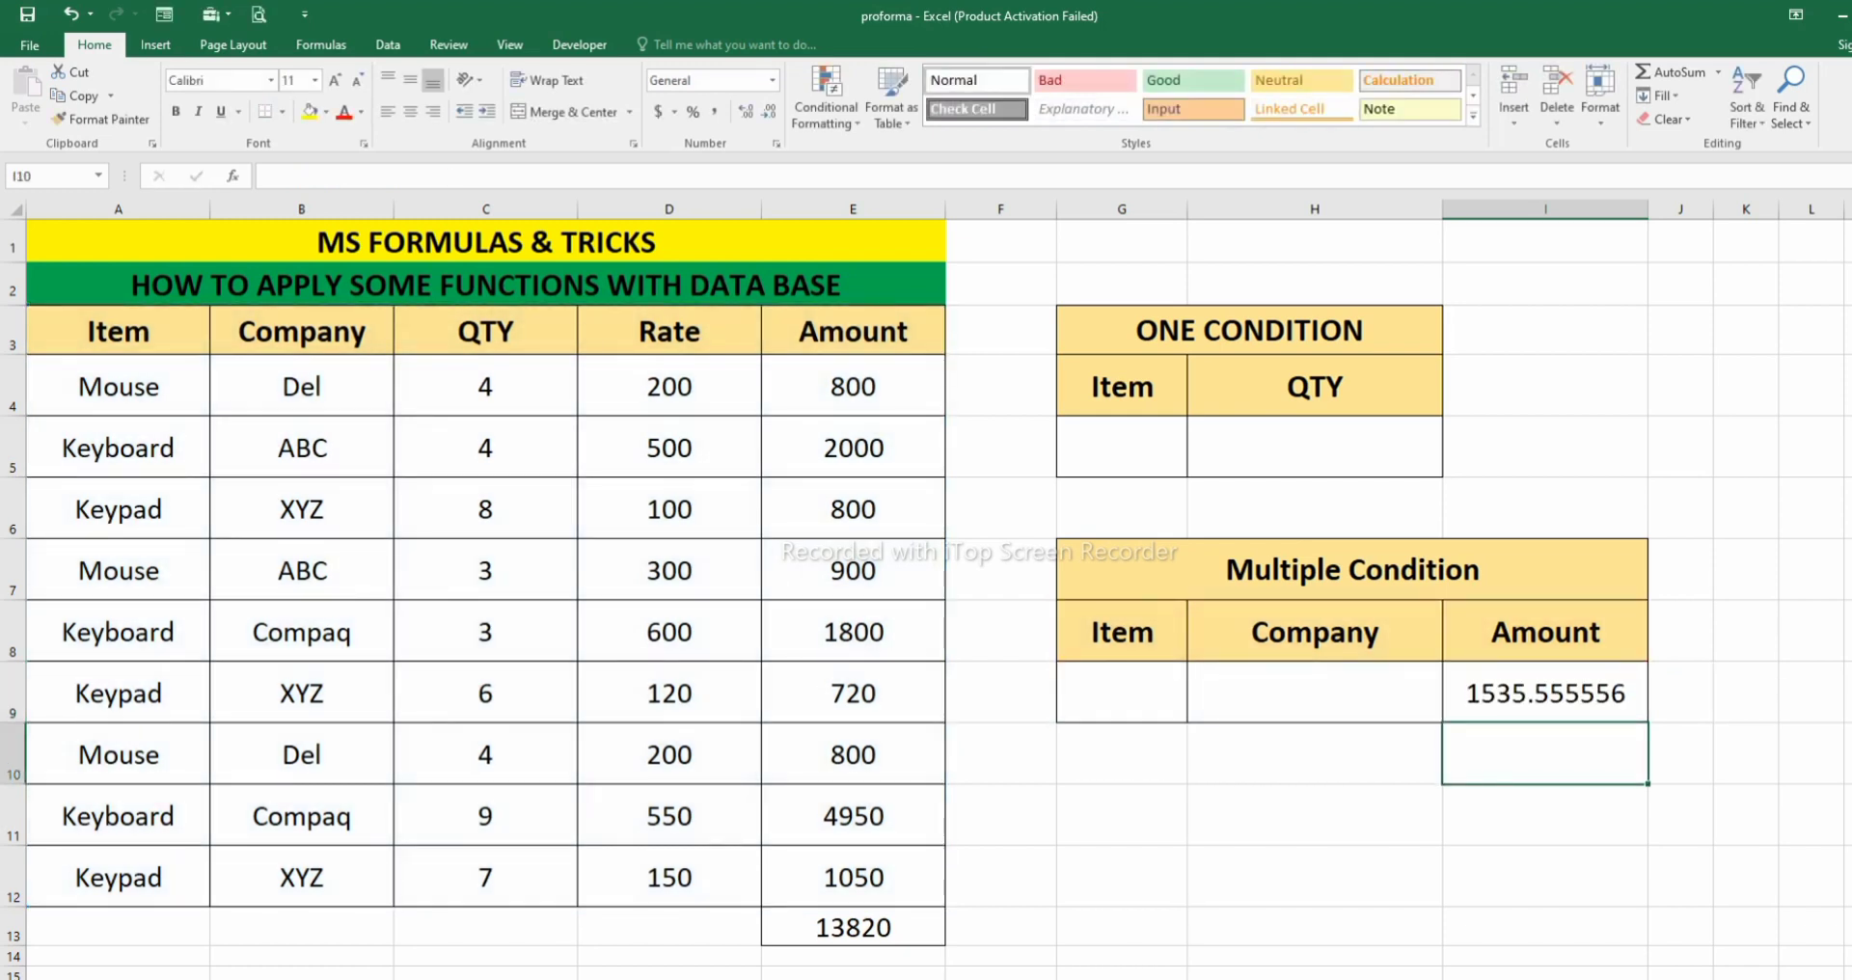
# - Enter Mouse as the item criterion in G9 and compare the DAVERAGE result with the Mouse amounts in E4, E7 and E10
pyautogui.click(1122, 693)
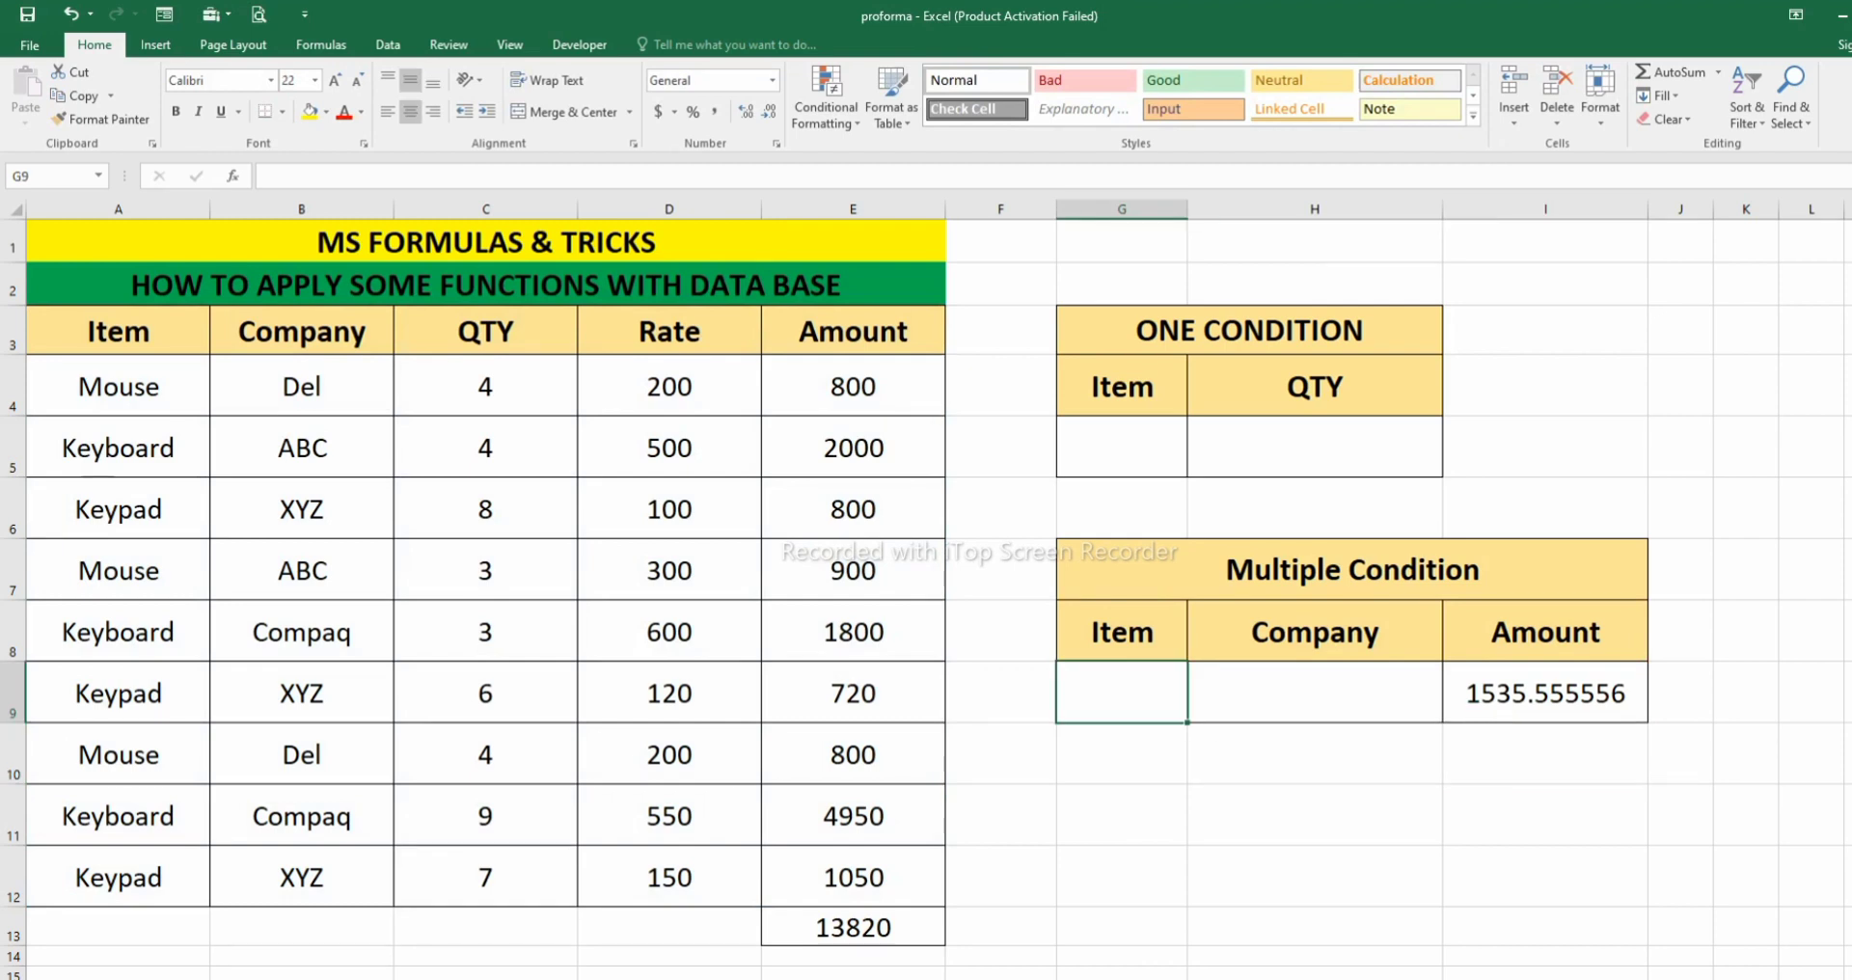
pyautogui.write('Mouse')
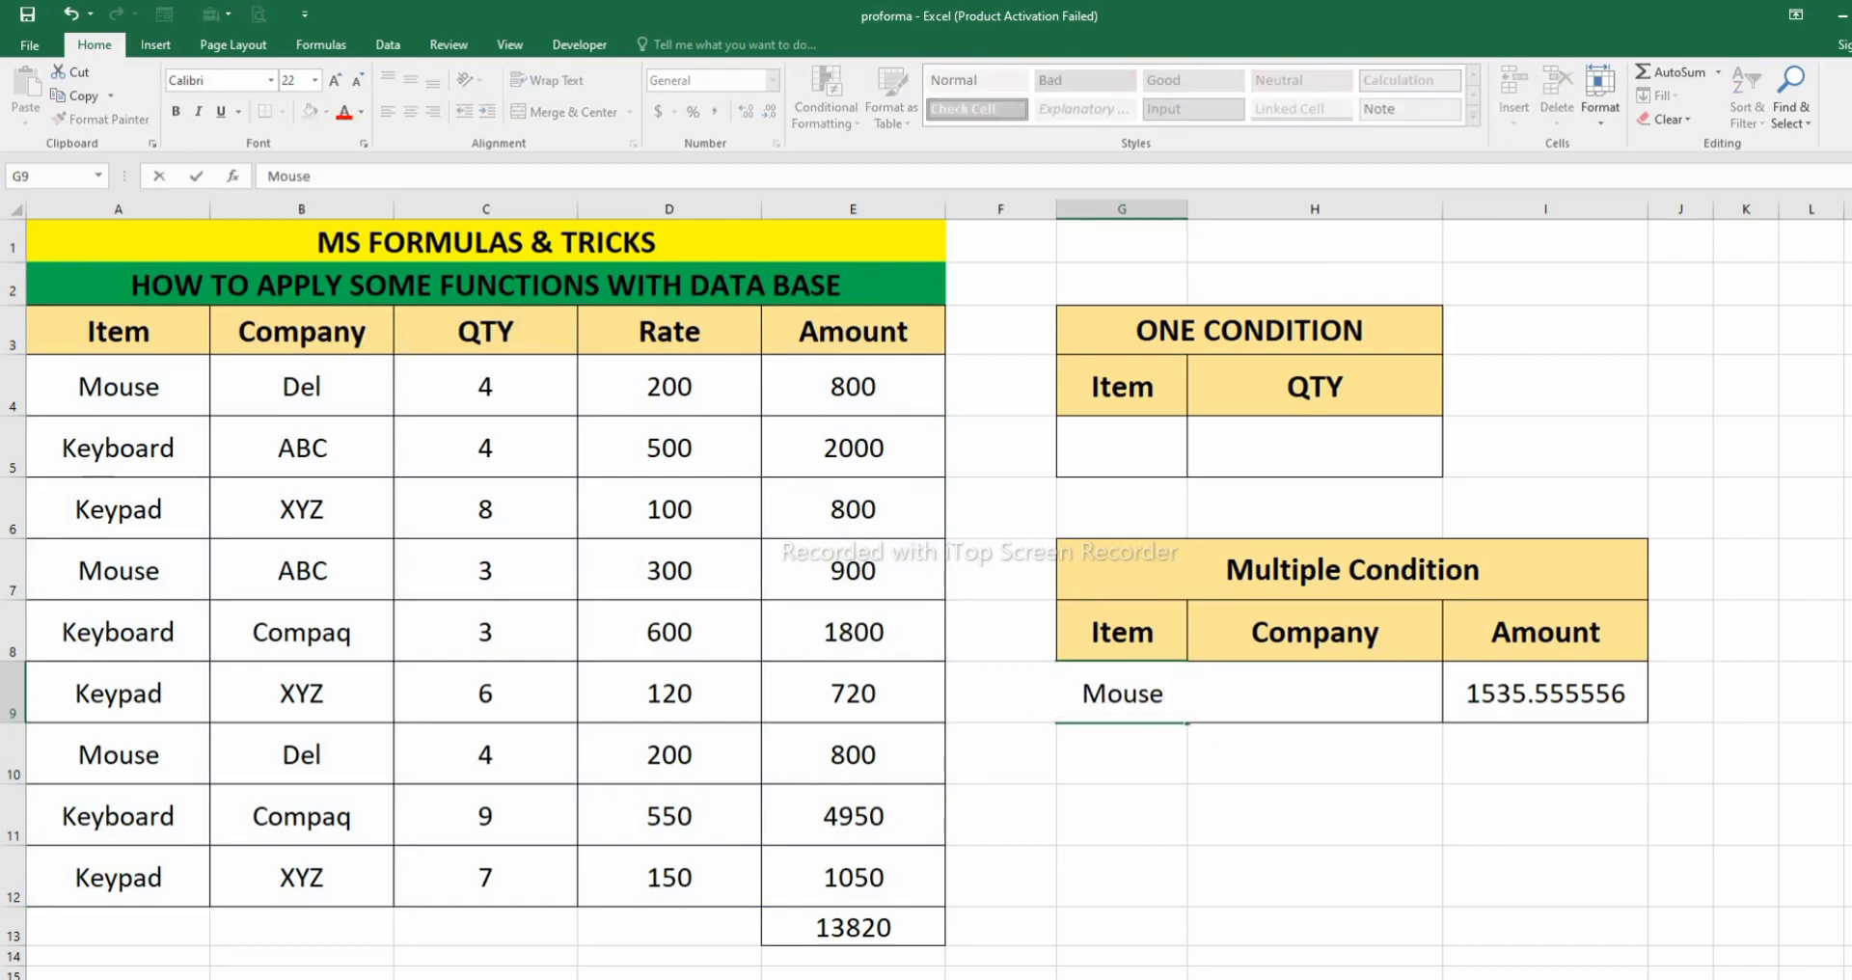
pyautogui.press('Return')
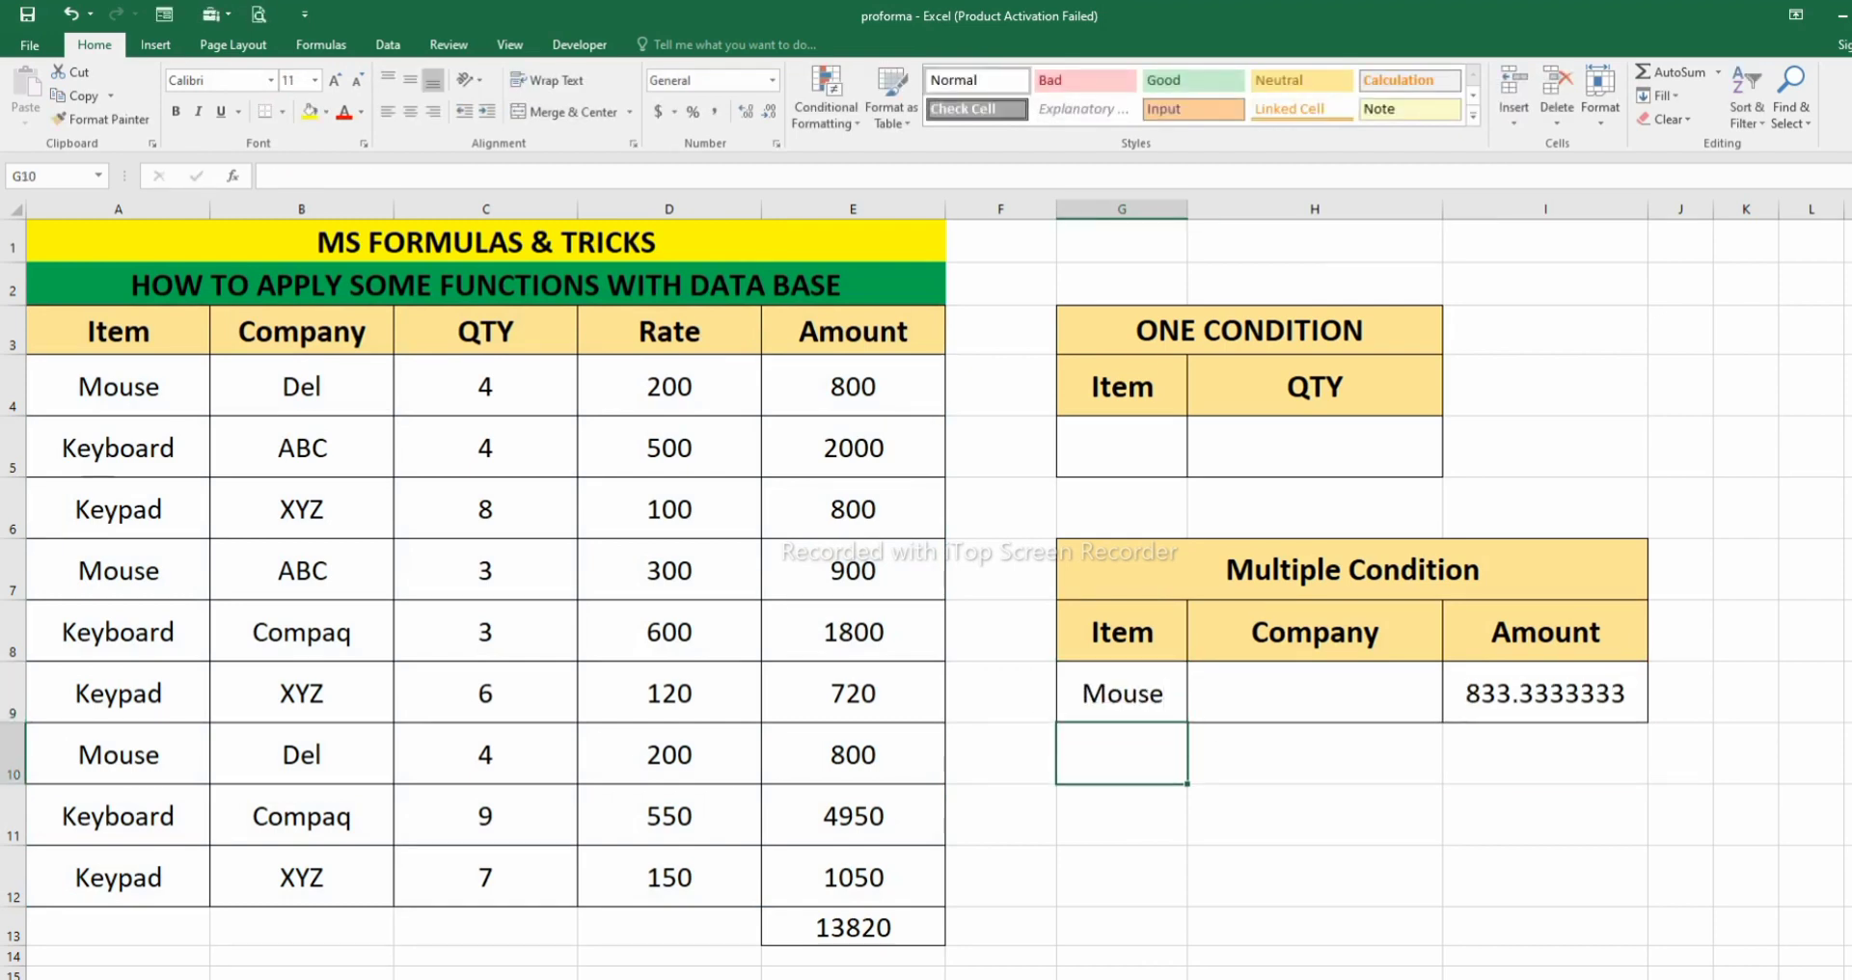
pyautogui.click(1546, 692)
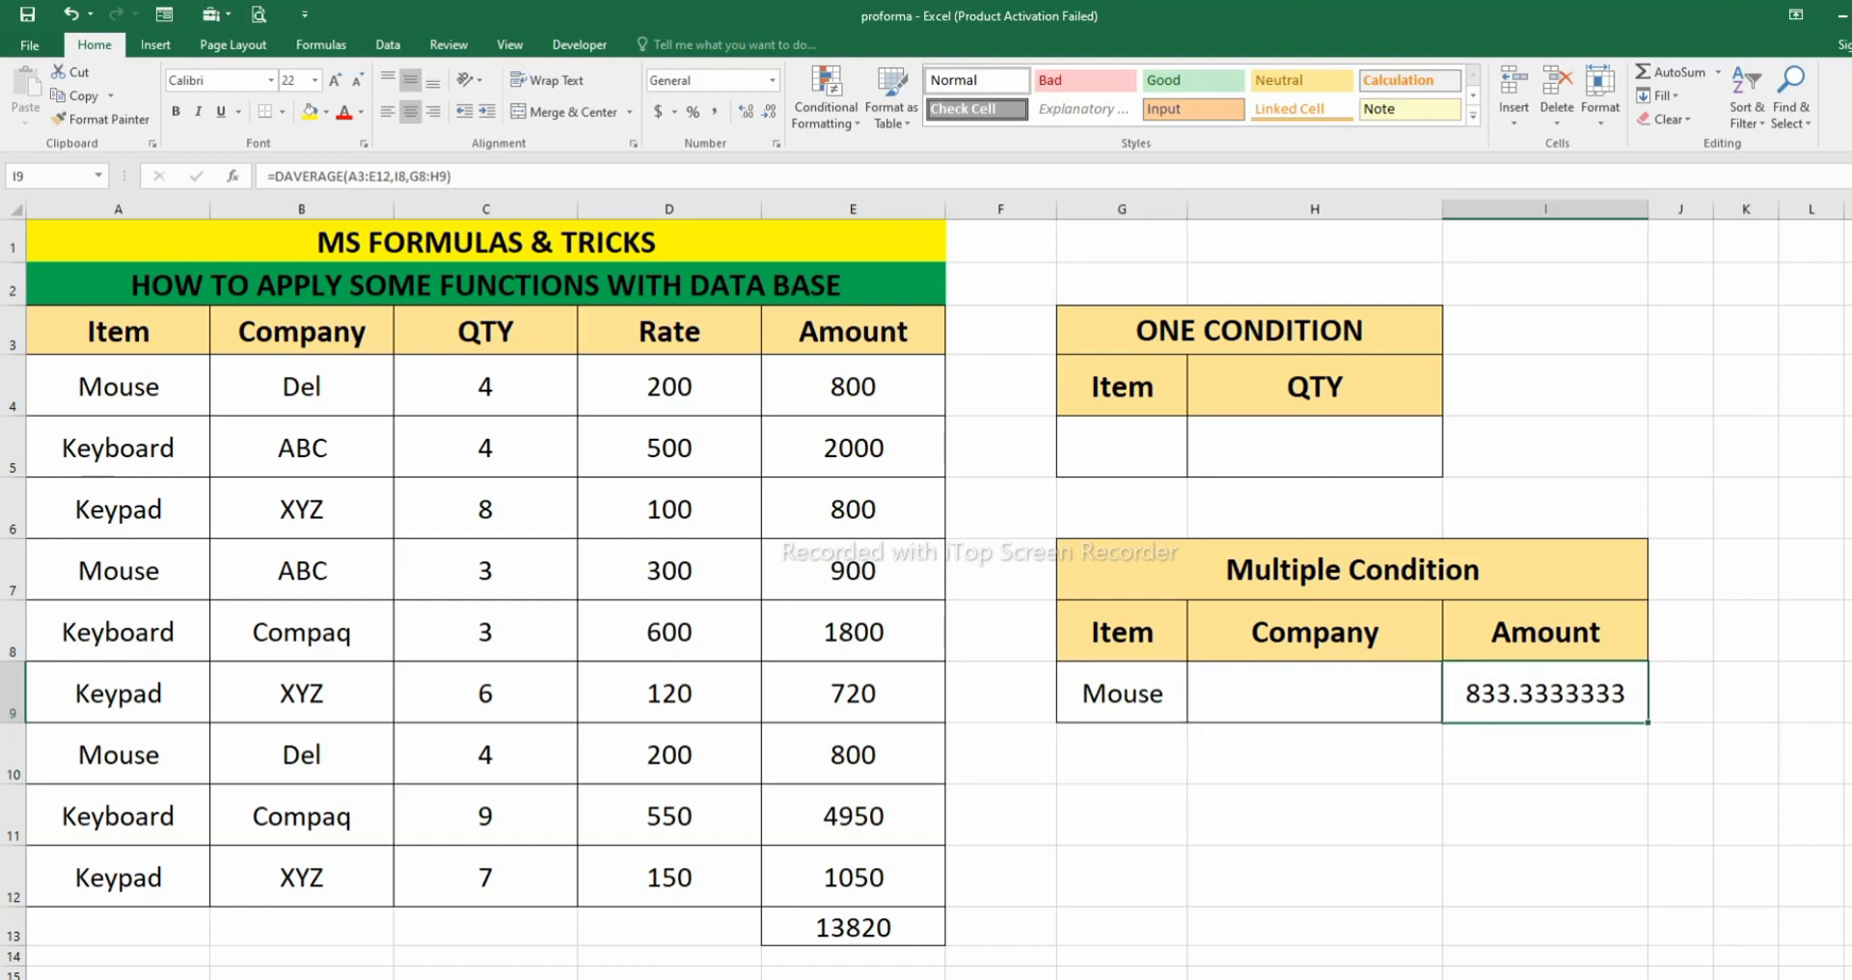
pyautogui.click(852, 448)
pyautogui.click(853, 387)
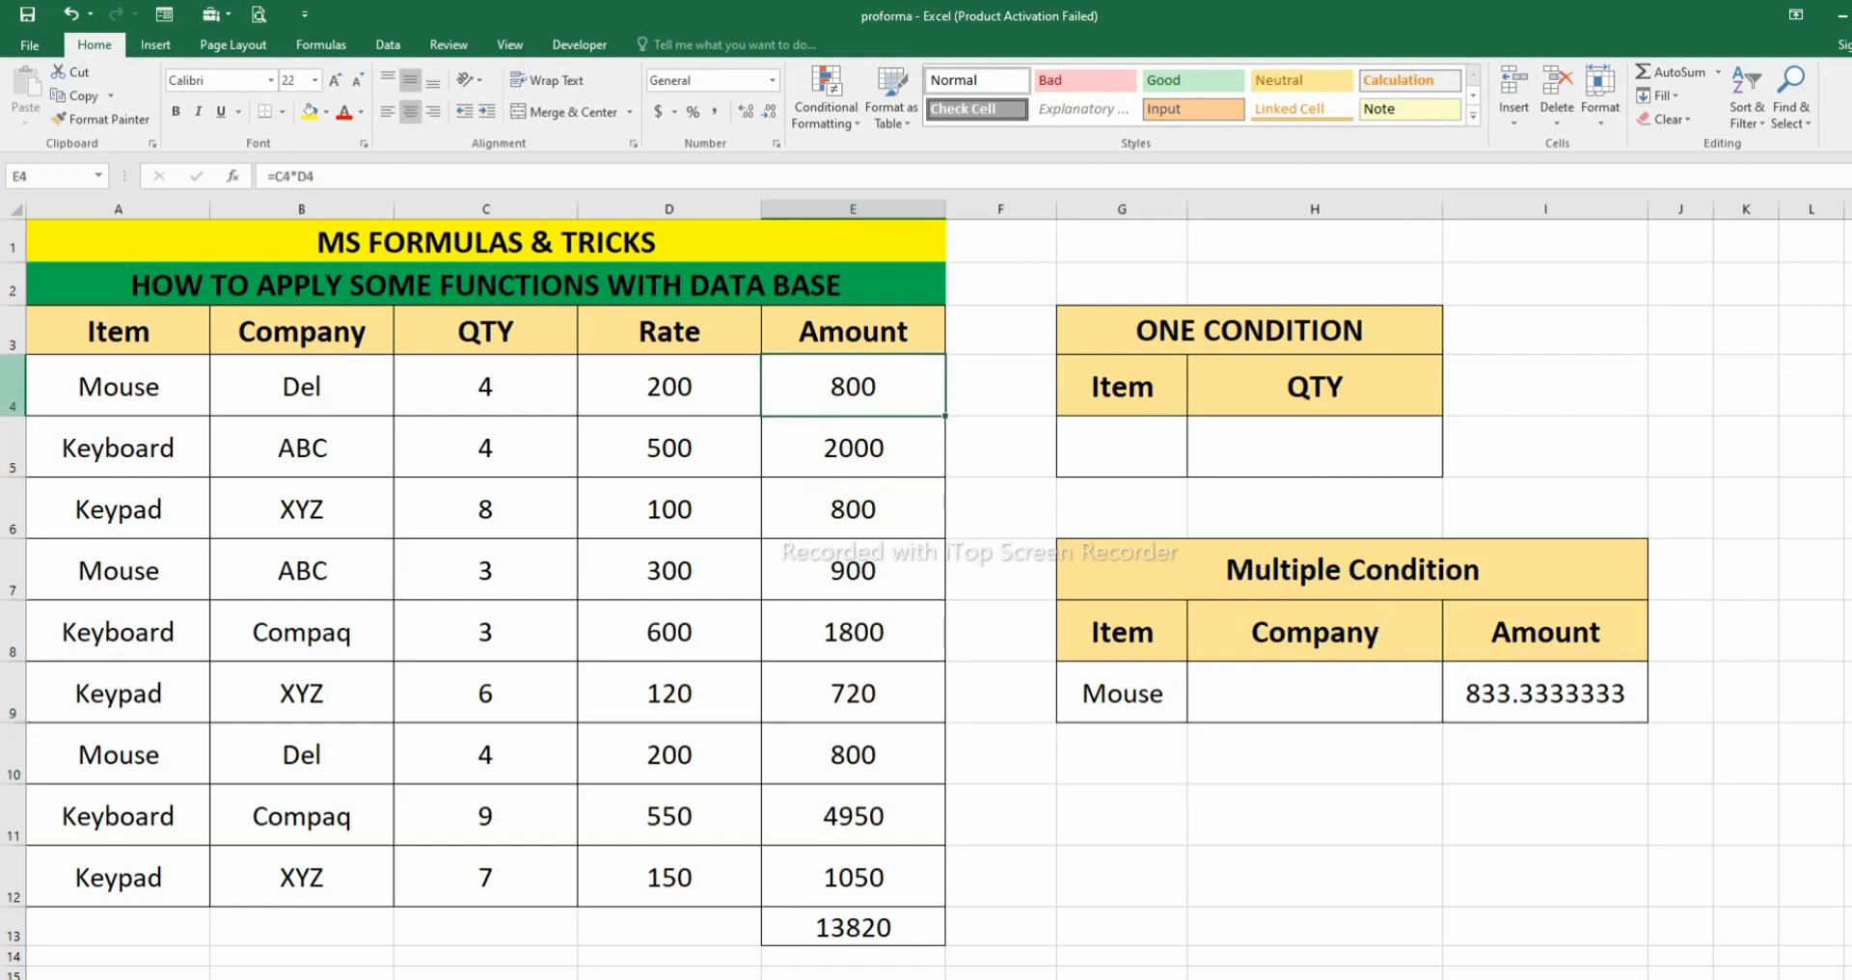
pyautogui.click(853, 570)
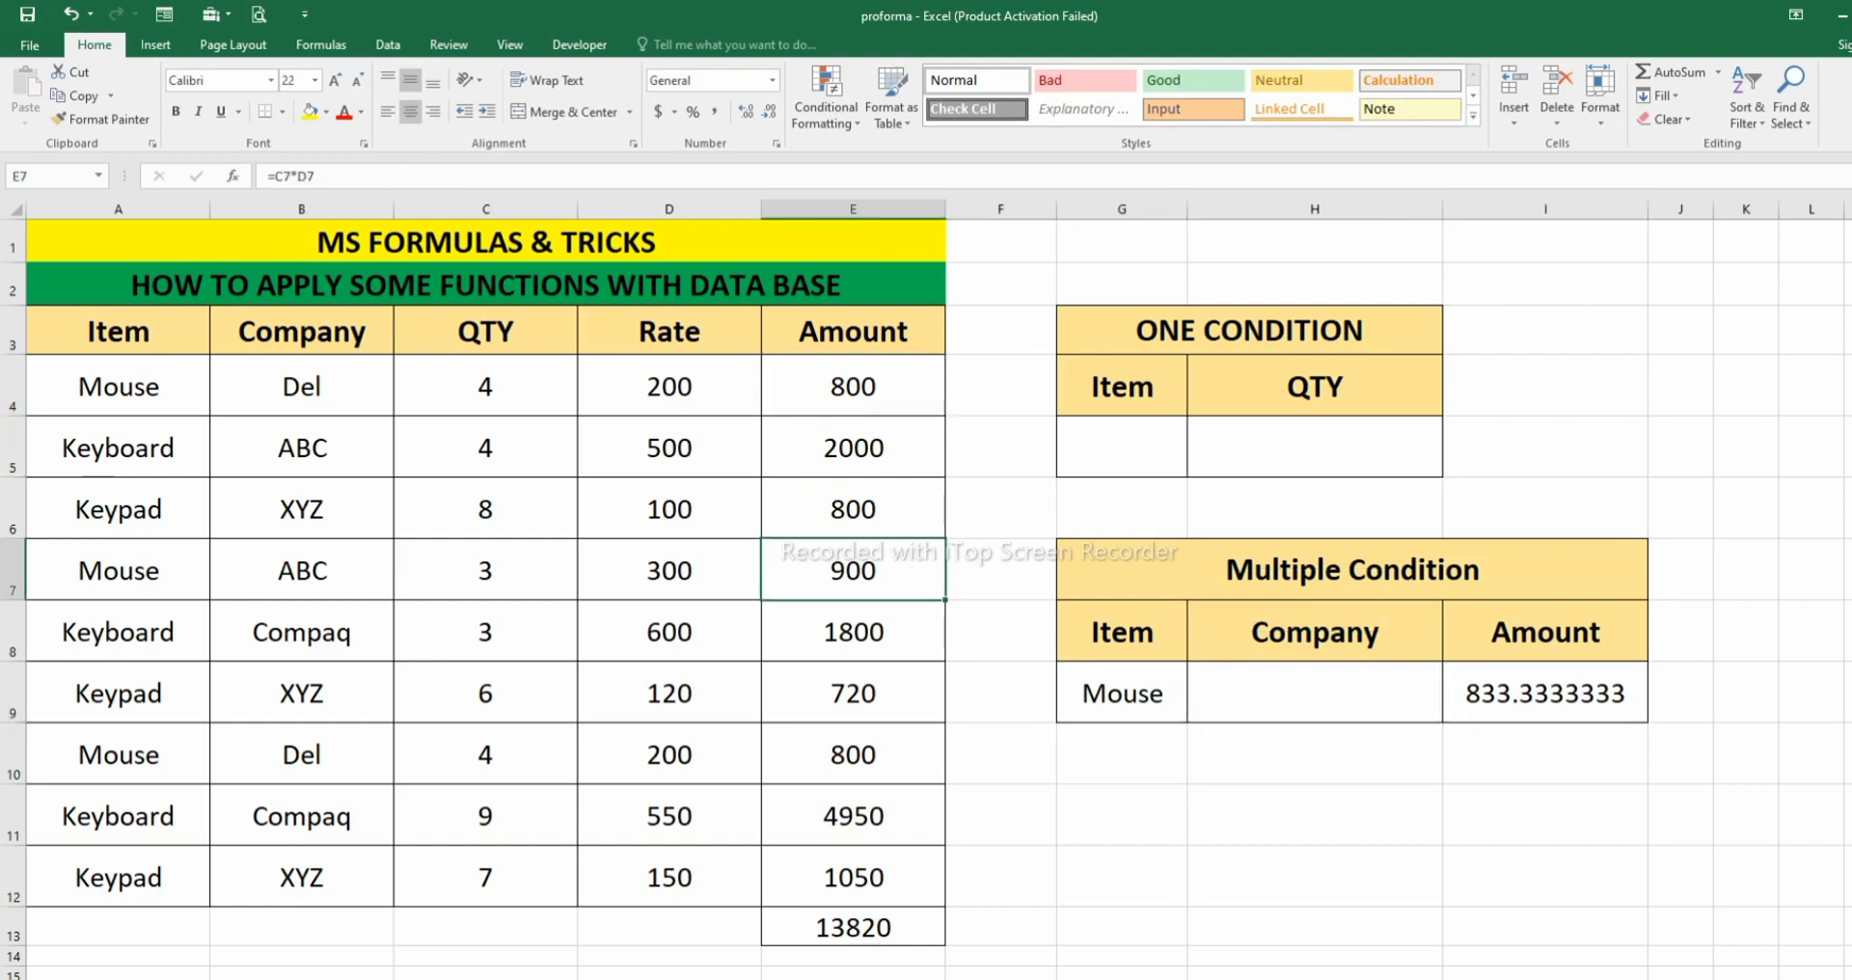
pyautogui.click(853, 754)
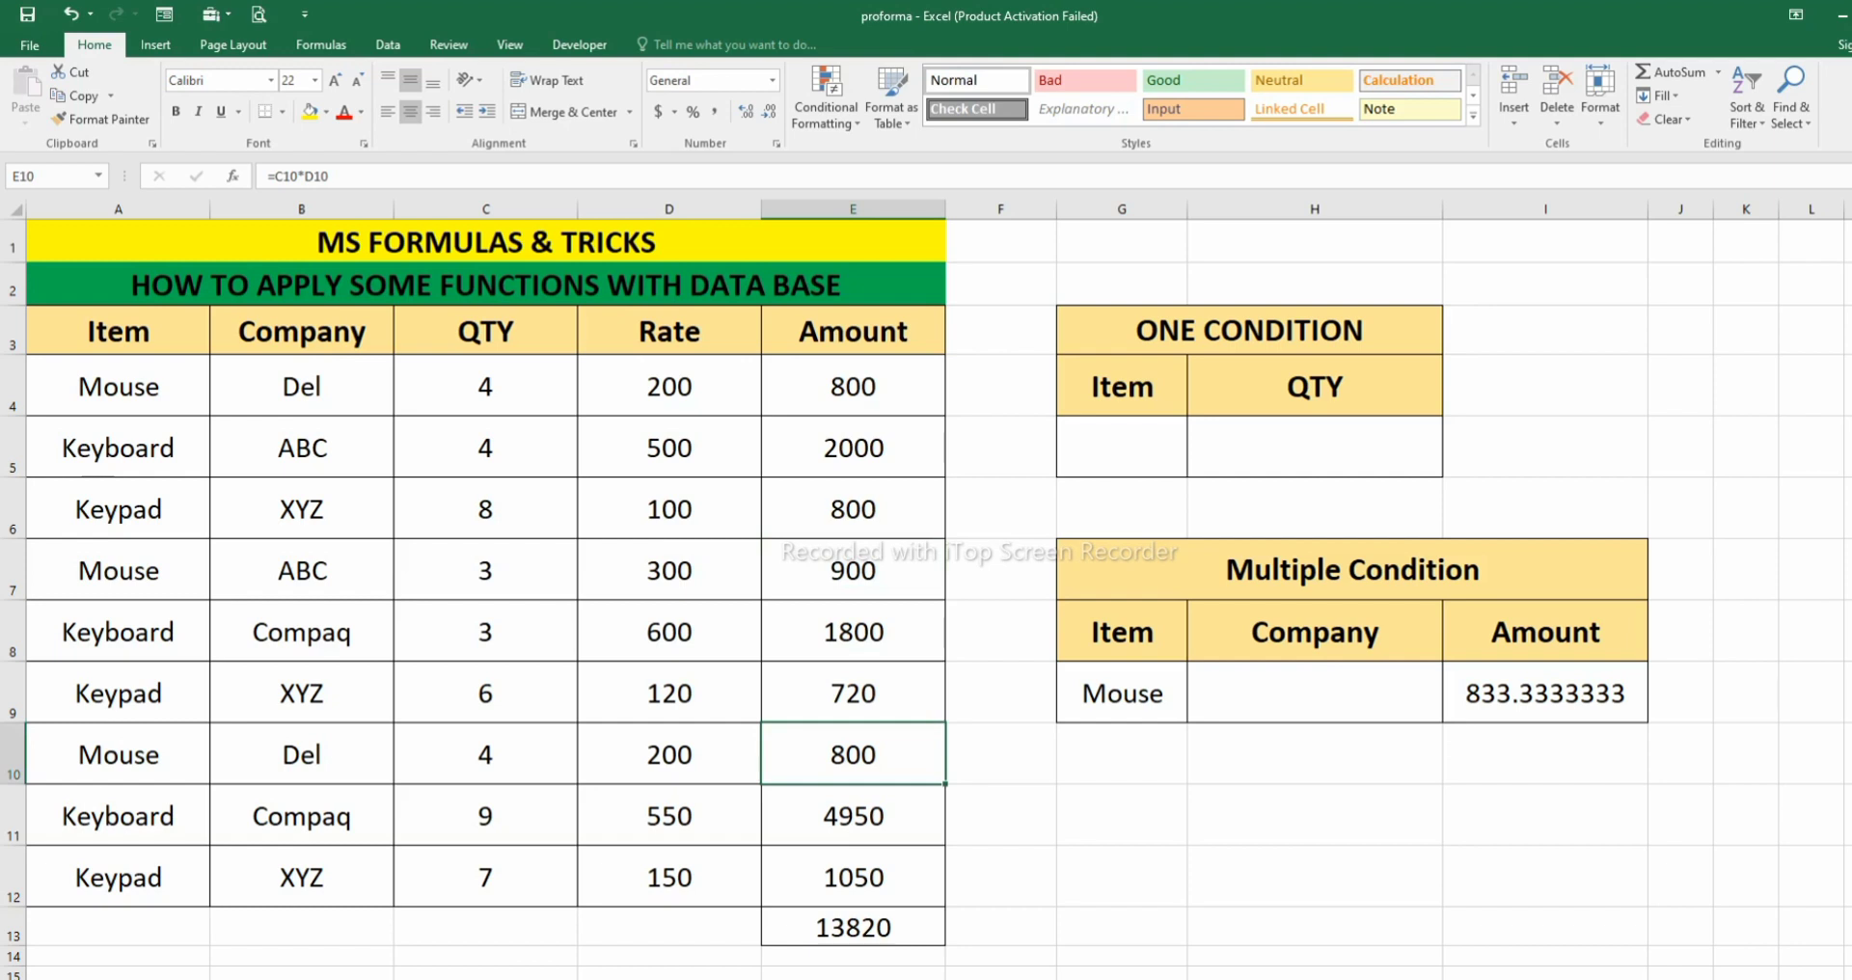
# - Enter del as the company criterion in H9 and compare the average in I9 with the Mouse records in rows 4 and 10
pyautogui.click(1315, 693)
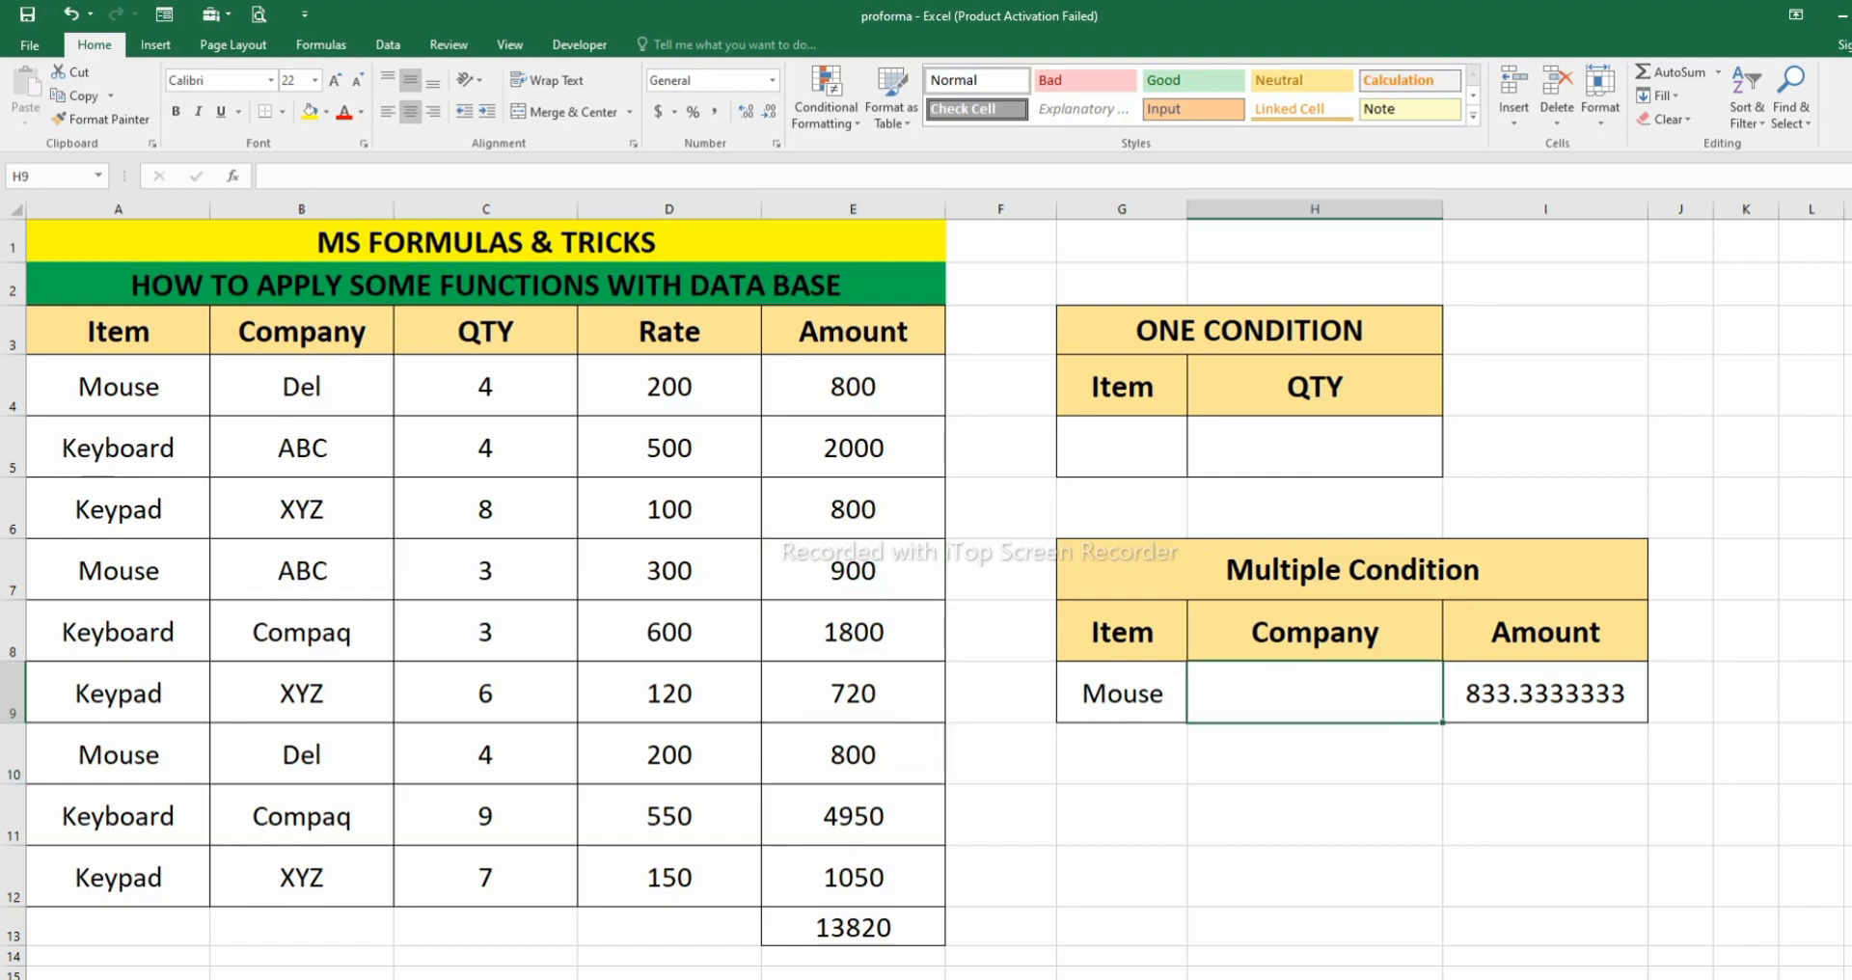
pyautogui.write('del')
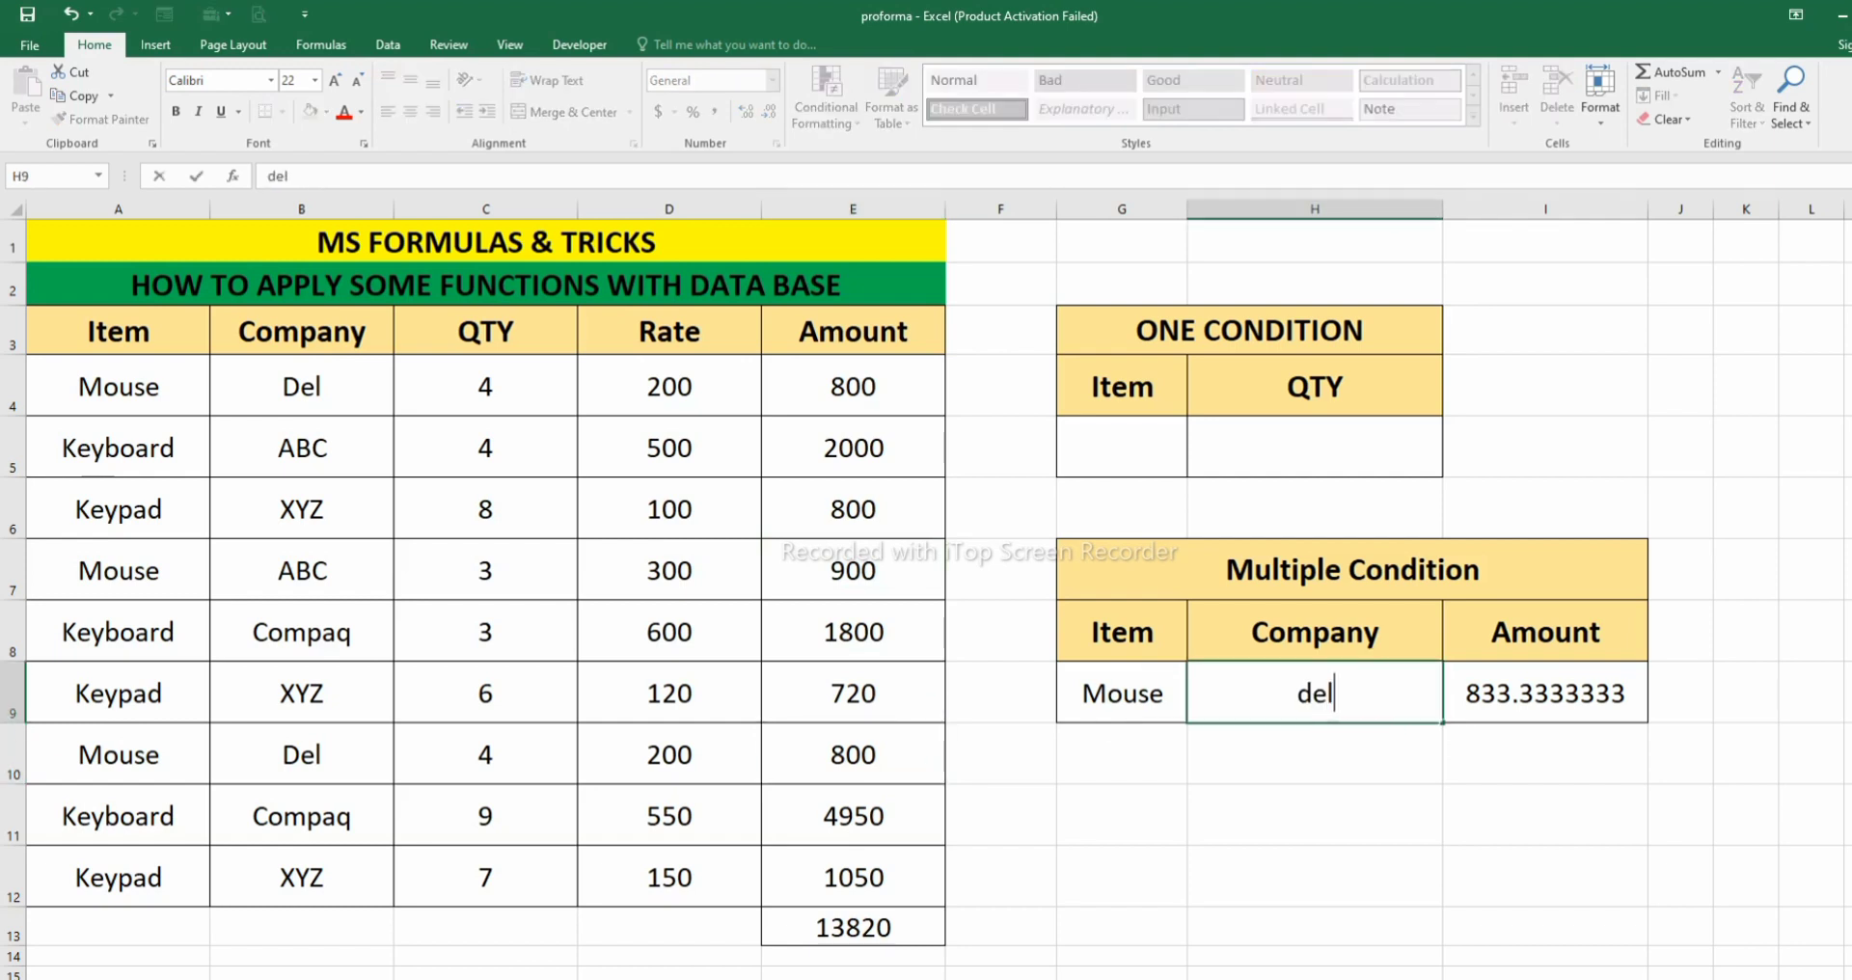
pyautogui.press('Return')
pyautogui.click(1545, 692)
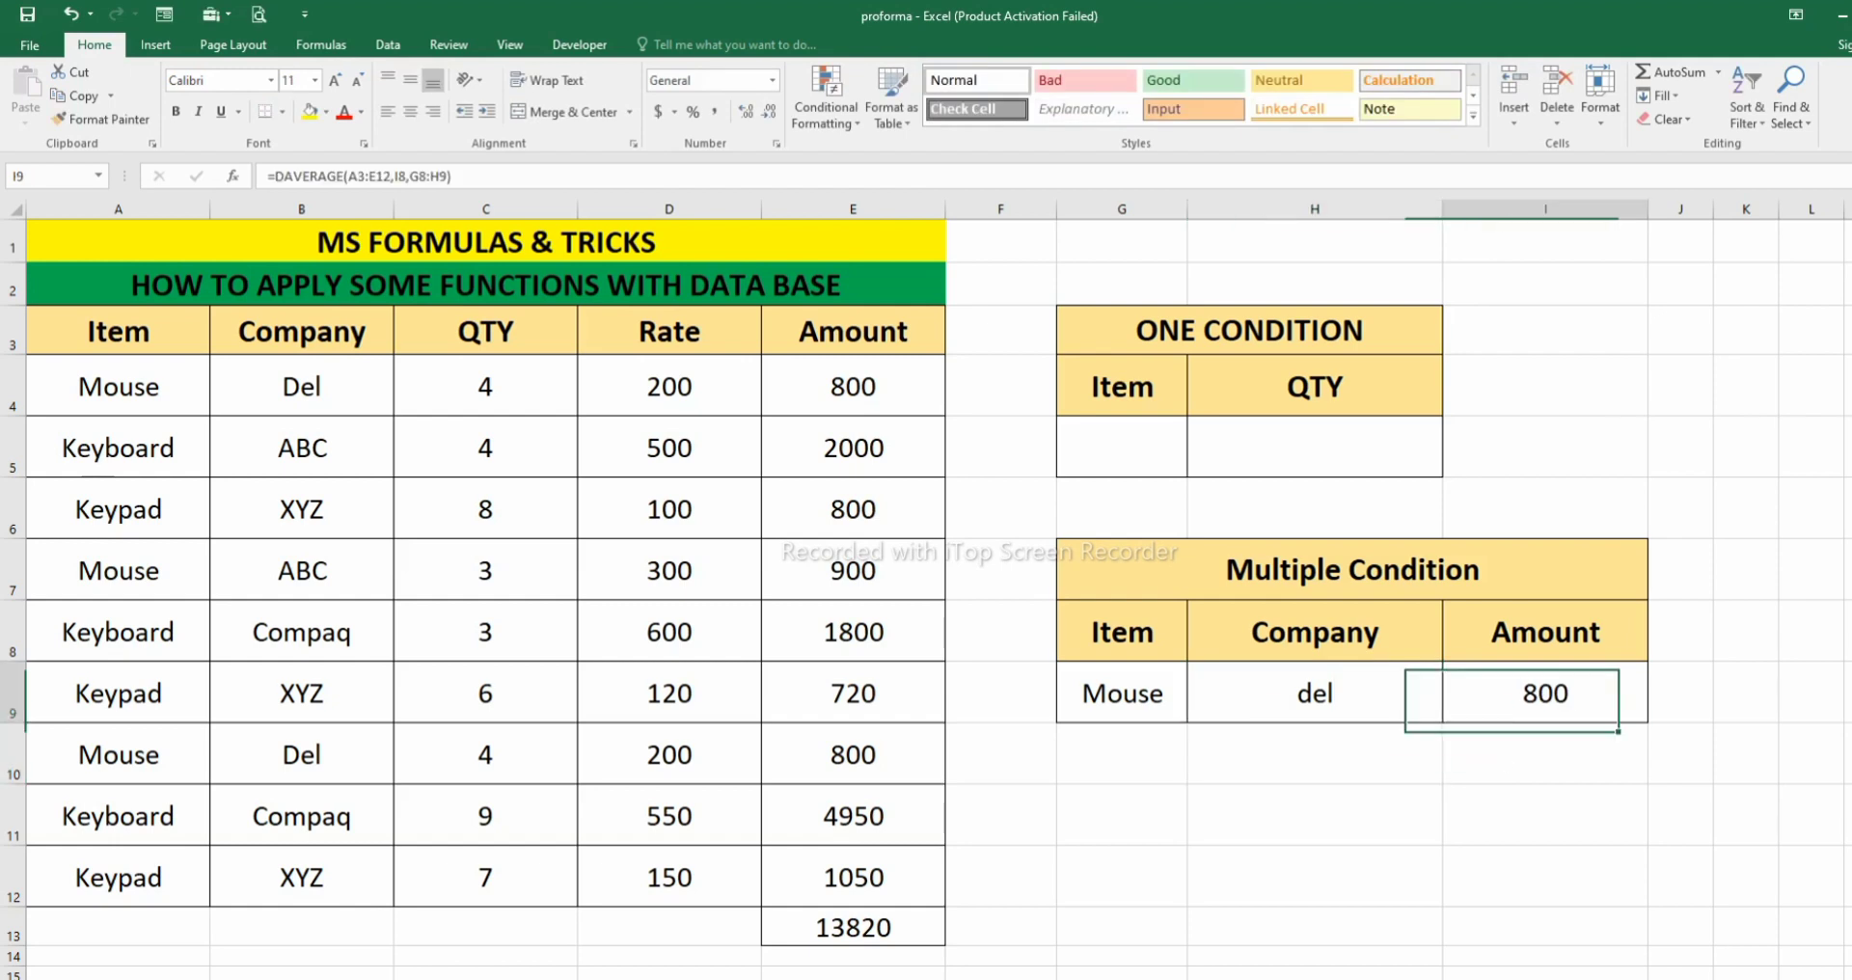
pyautogui.moveTo(301, 385); pyautogui.dragTo(931, 463)
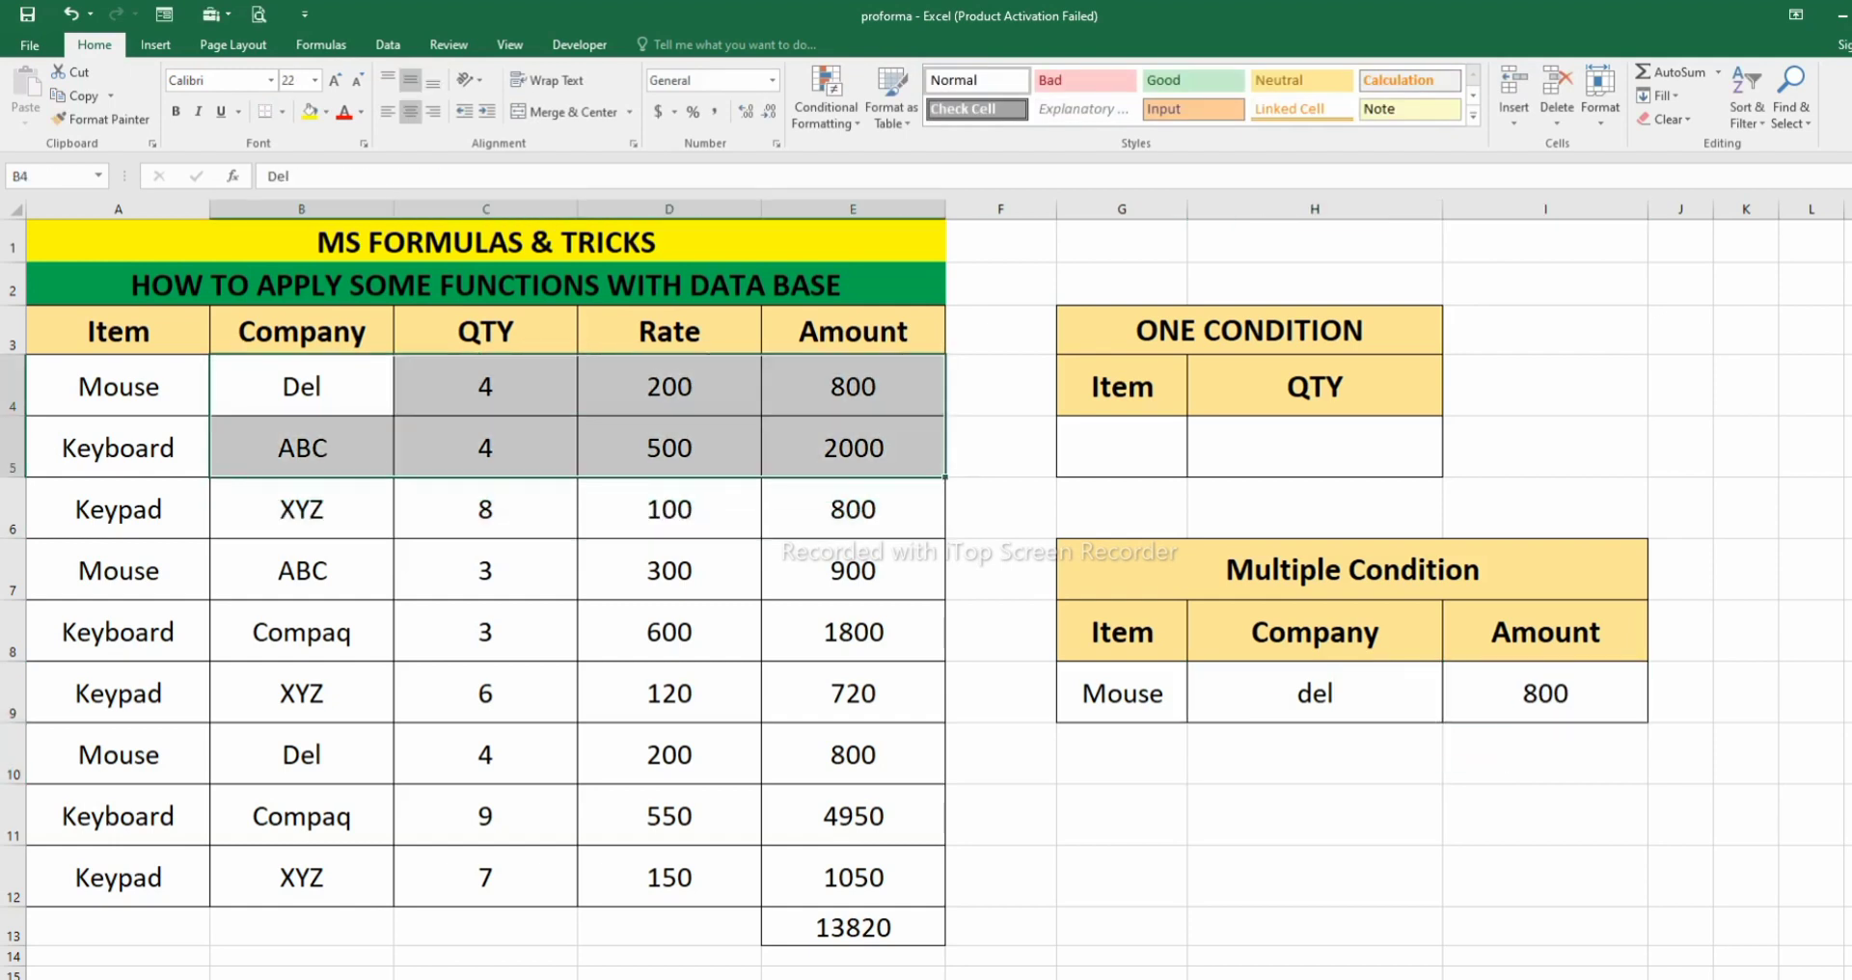
pyautogui.moveTo(301, 756); pyautogui.dragTo(859, 755)
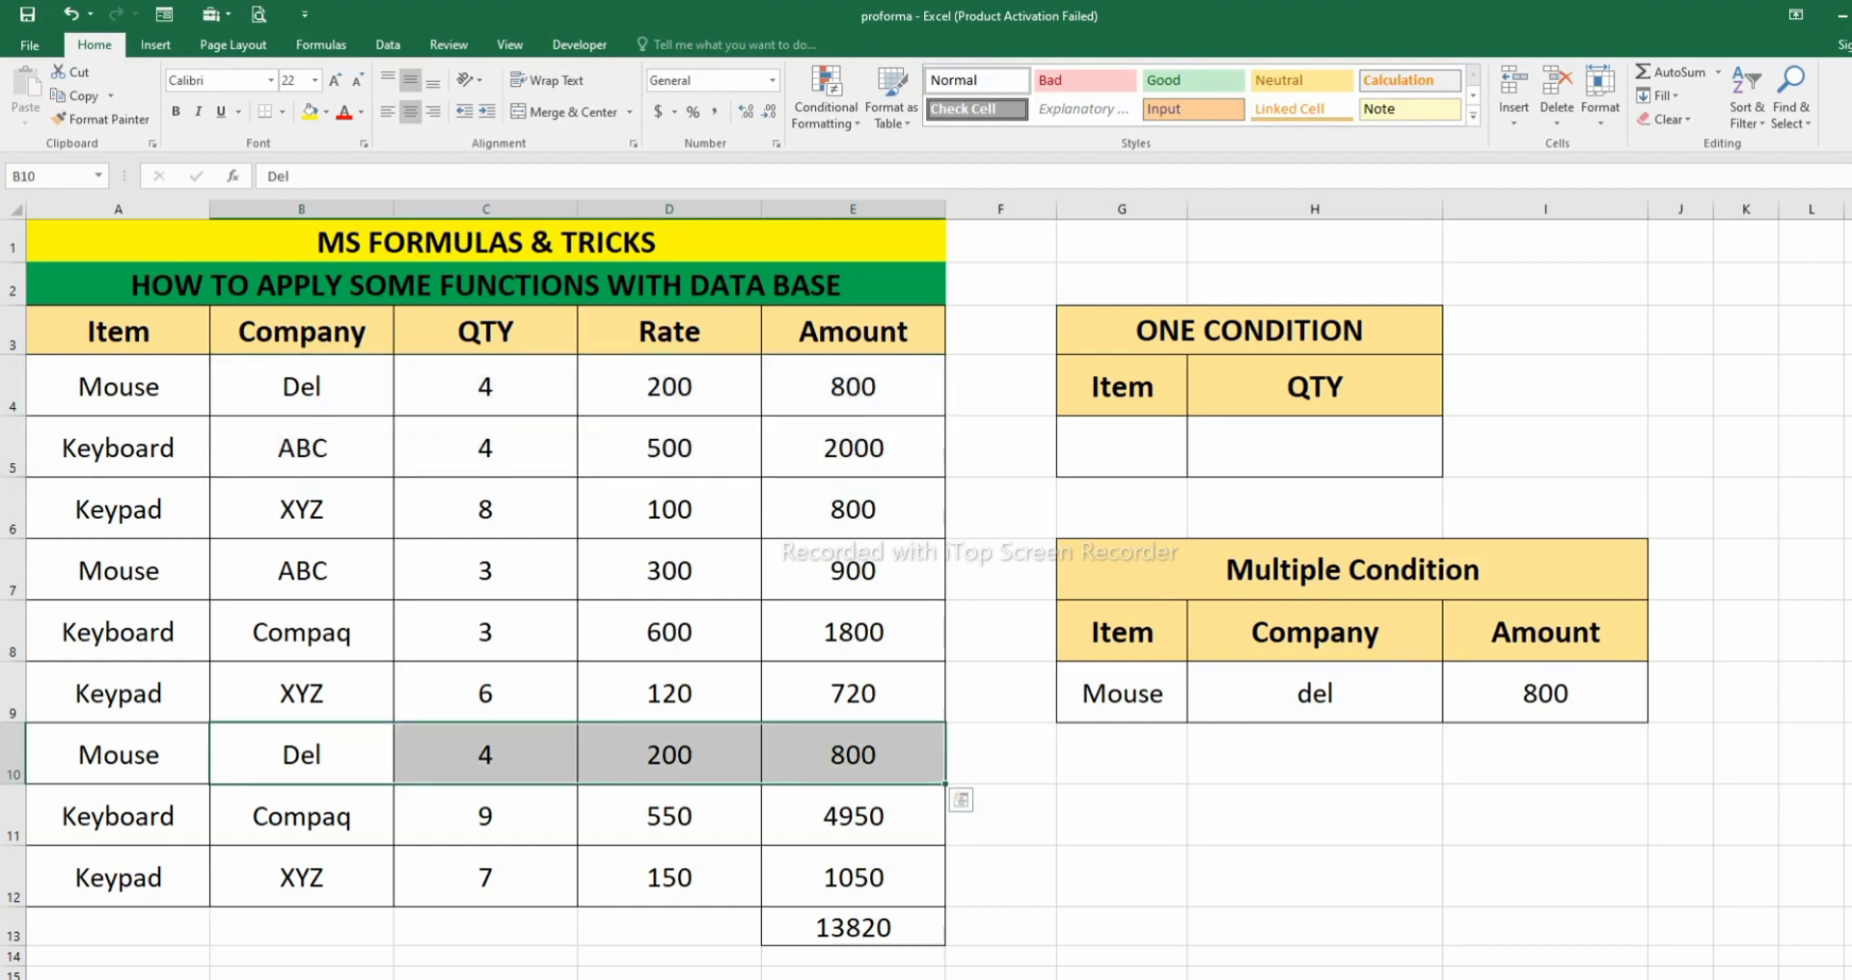
# - Set the item criterion in G9 to Keypad and the company criterion in H9 to xyz, checking the average in I9
pyautogui.click(1122, 693)
pyautogui.write('Keypad')
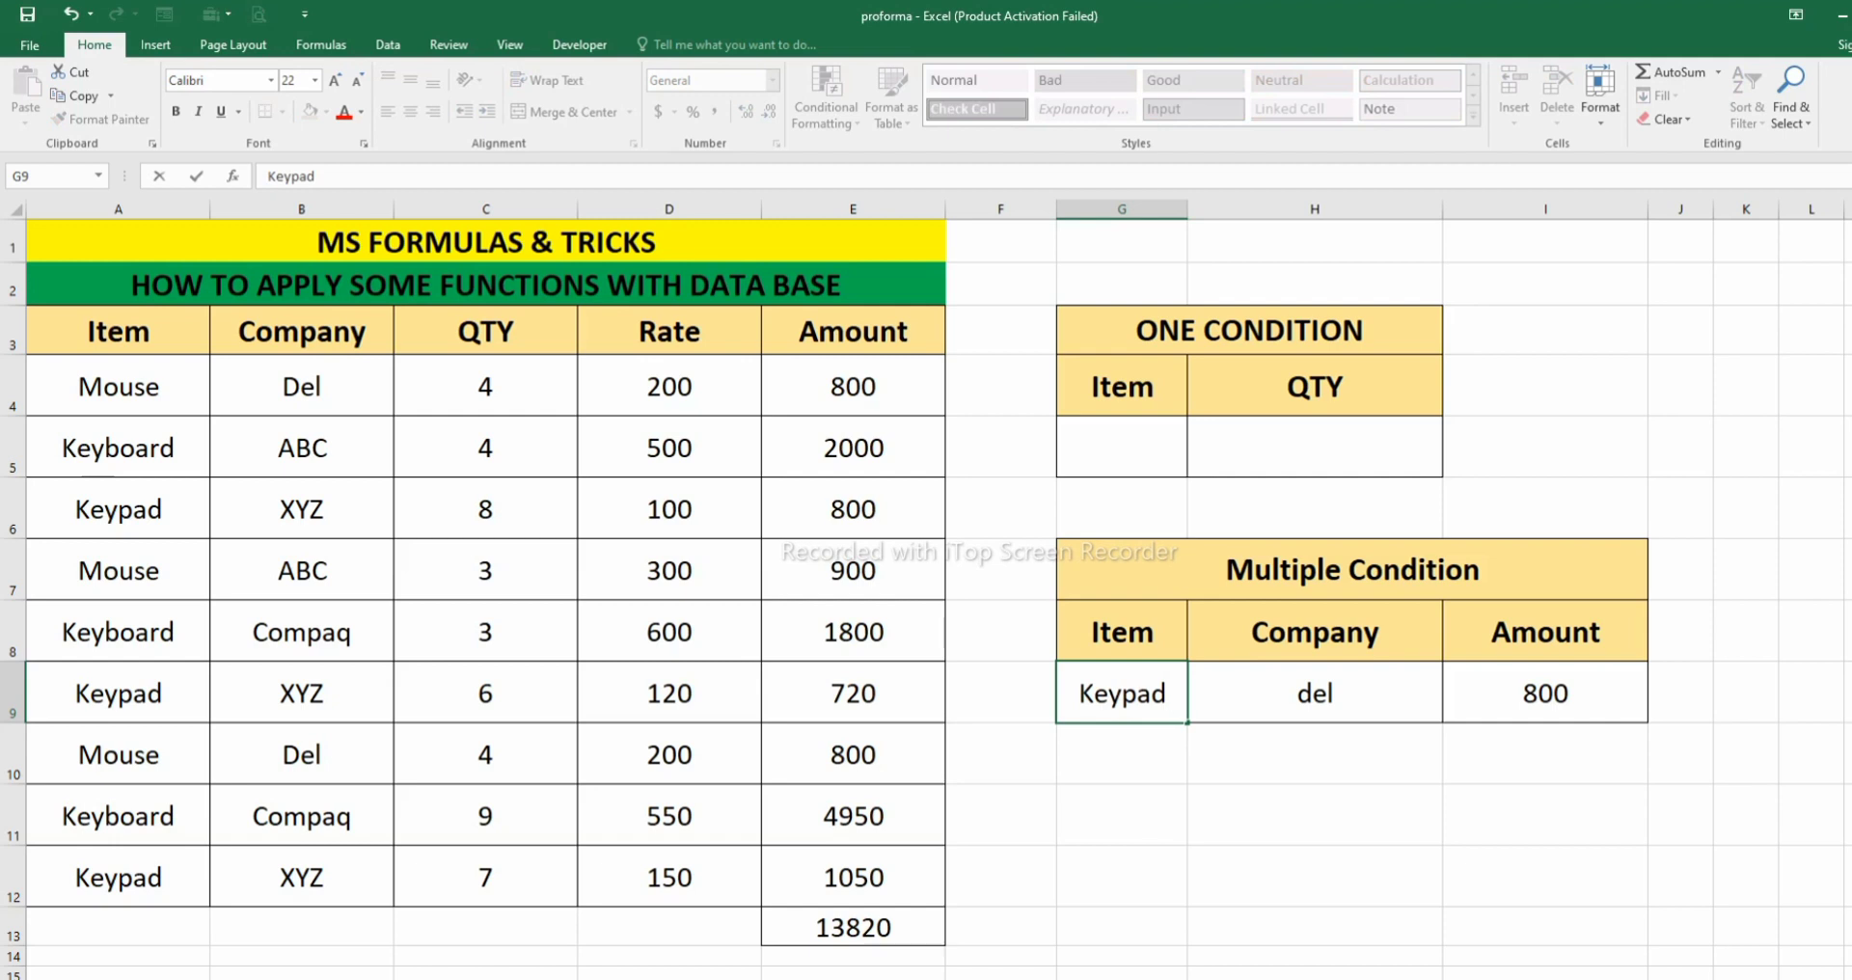
pyautogui.press('Return')
pyautogui.click(1545, 693)
pyautogui.click(1315, 693)
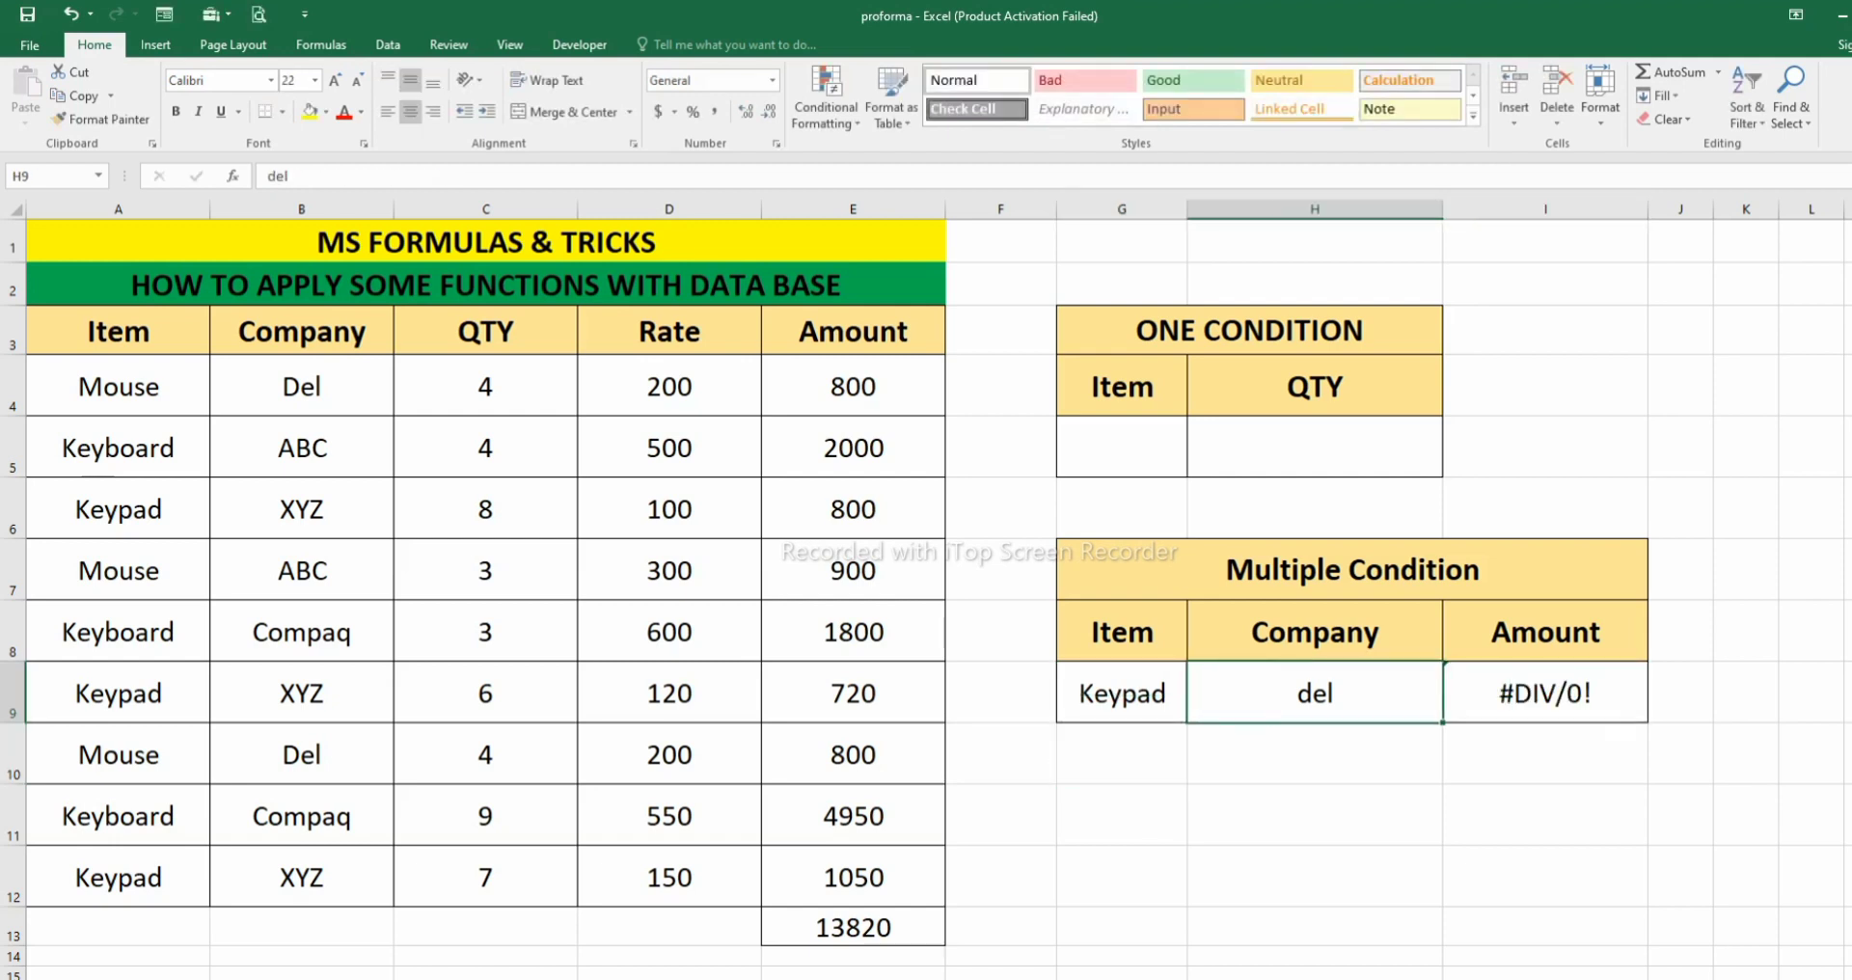
pyautogui.write('xyz')
pyautogui.press('Return')
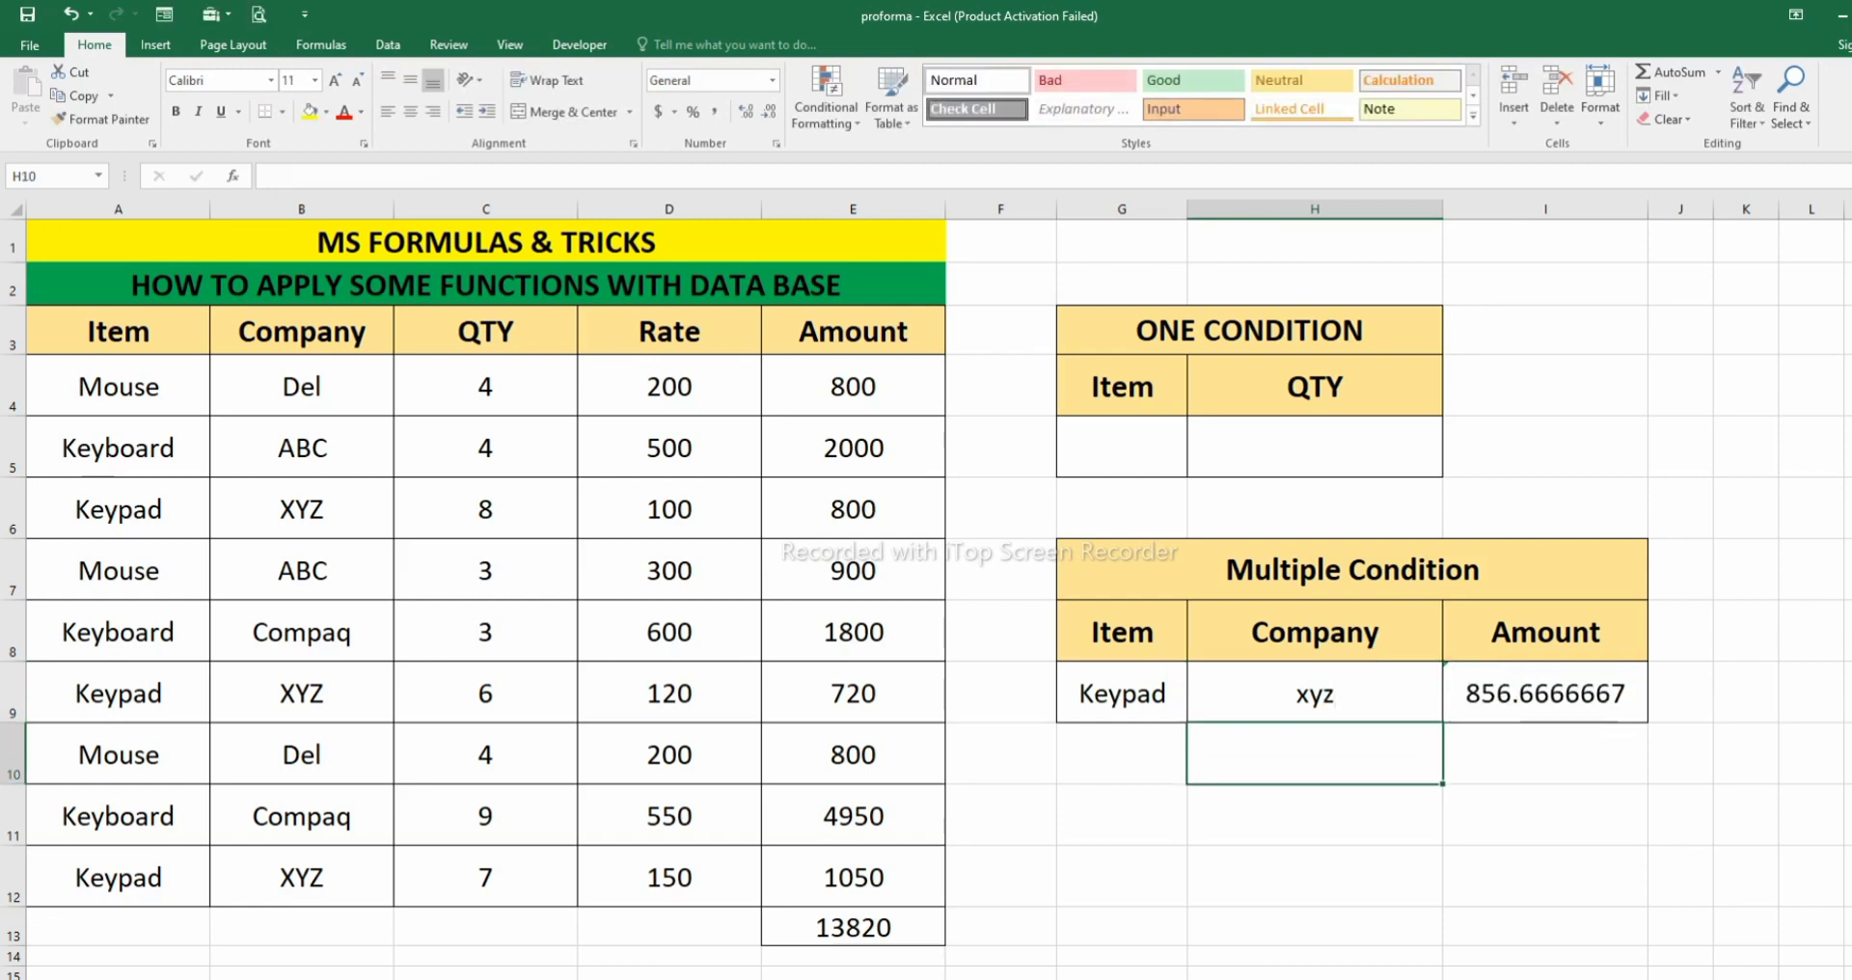
pyautogui.click(1545, 693)
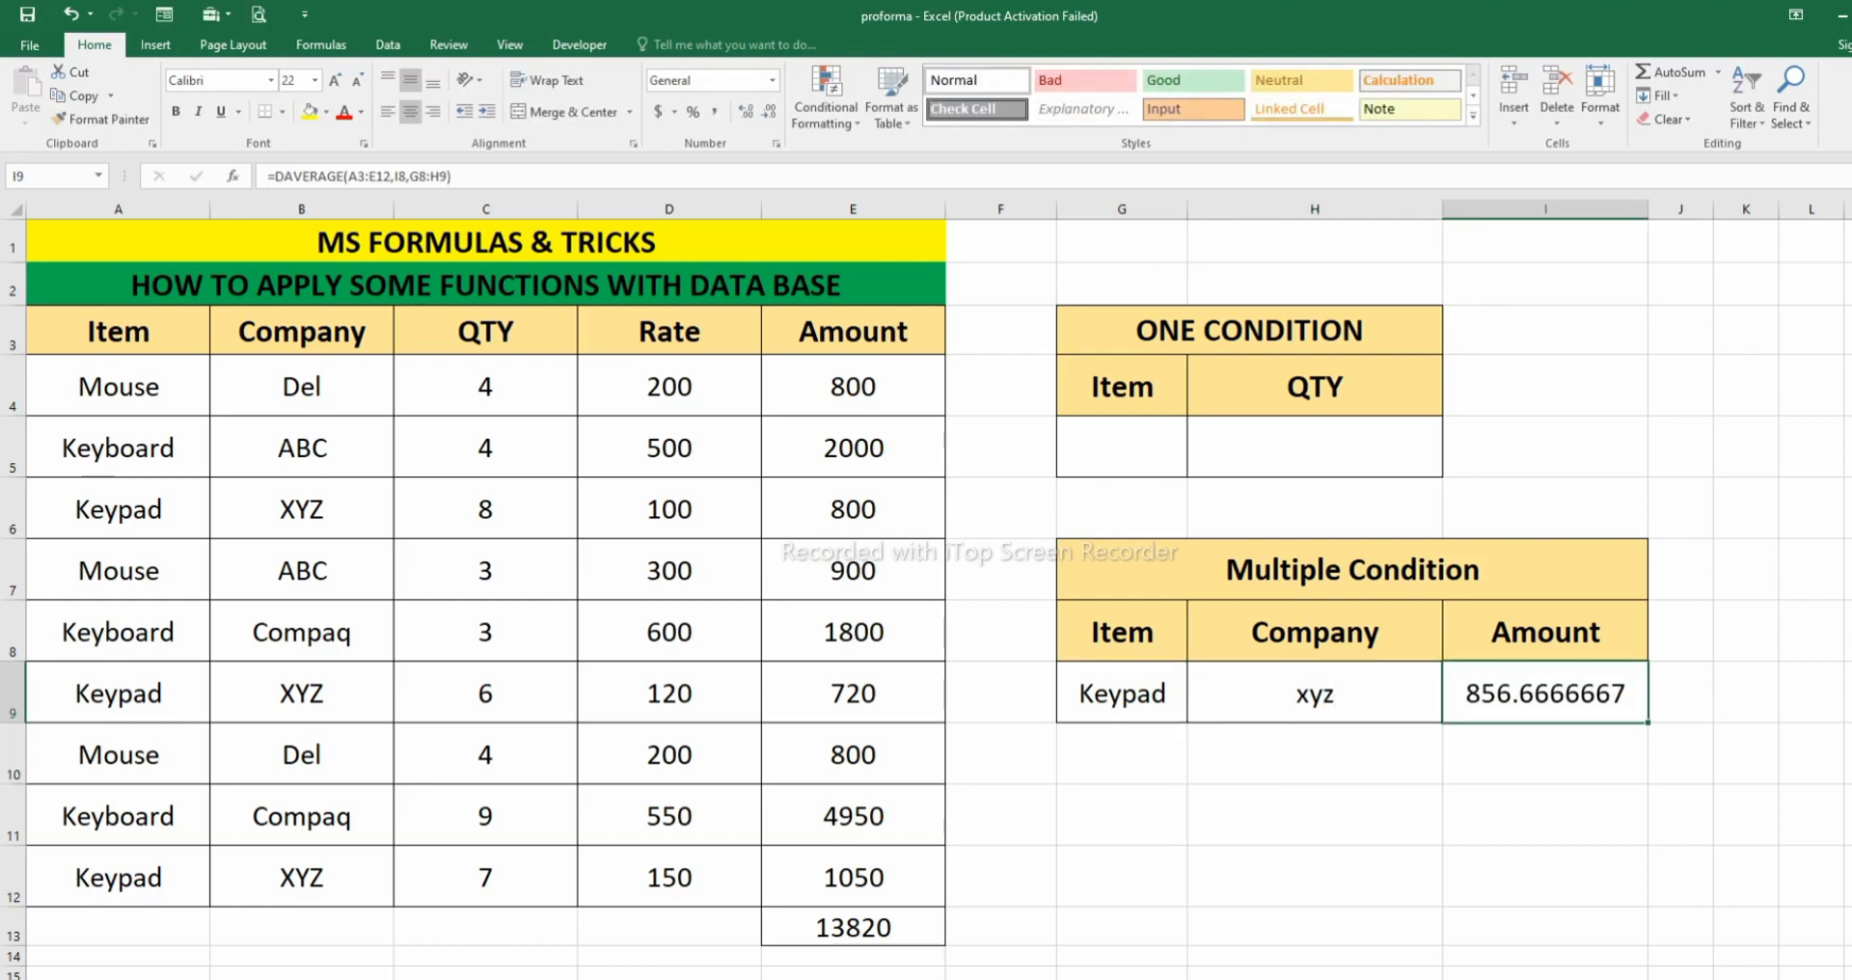
# - Set the item criterion in G9 to Keyboard and the company criterion in H9 to Compaq, checking the average in I9
pyautogui.click(1122, 693)
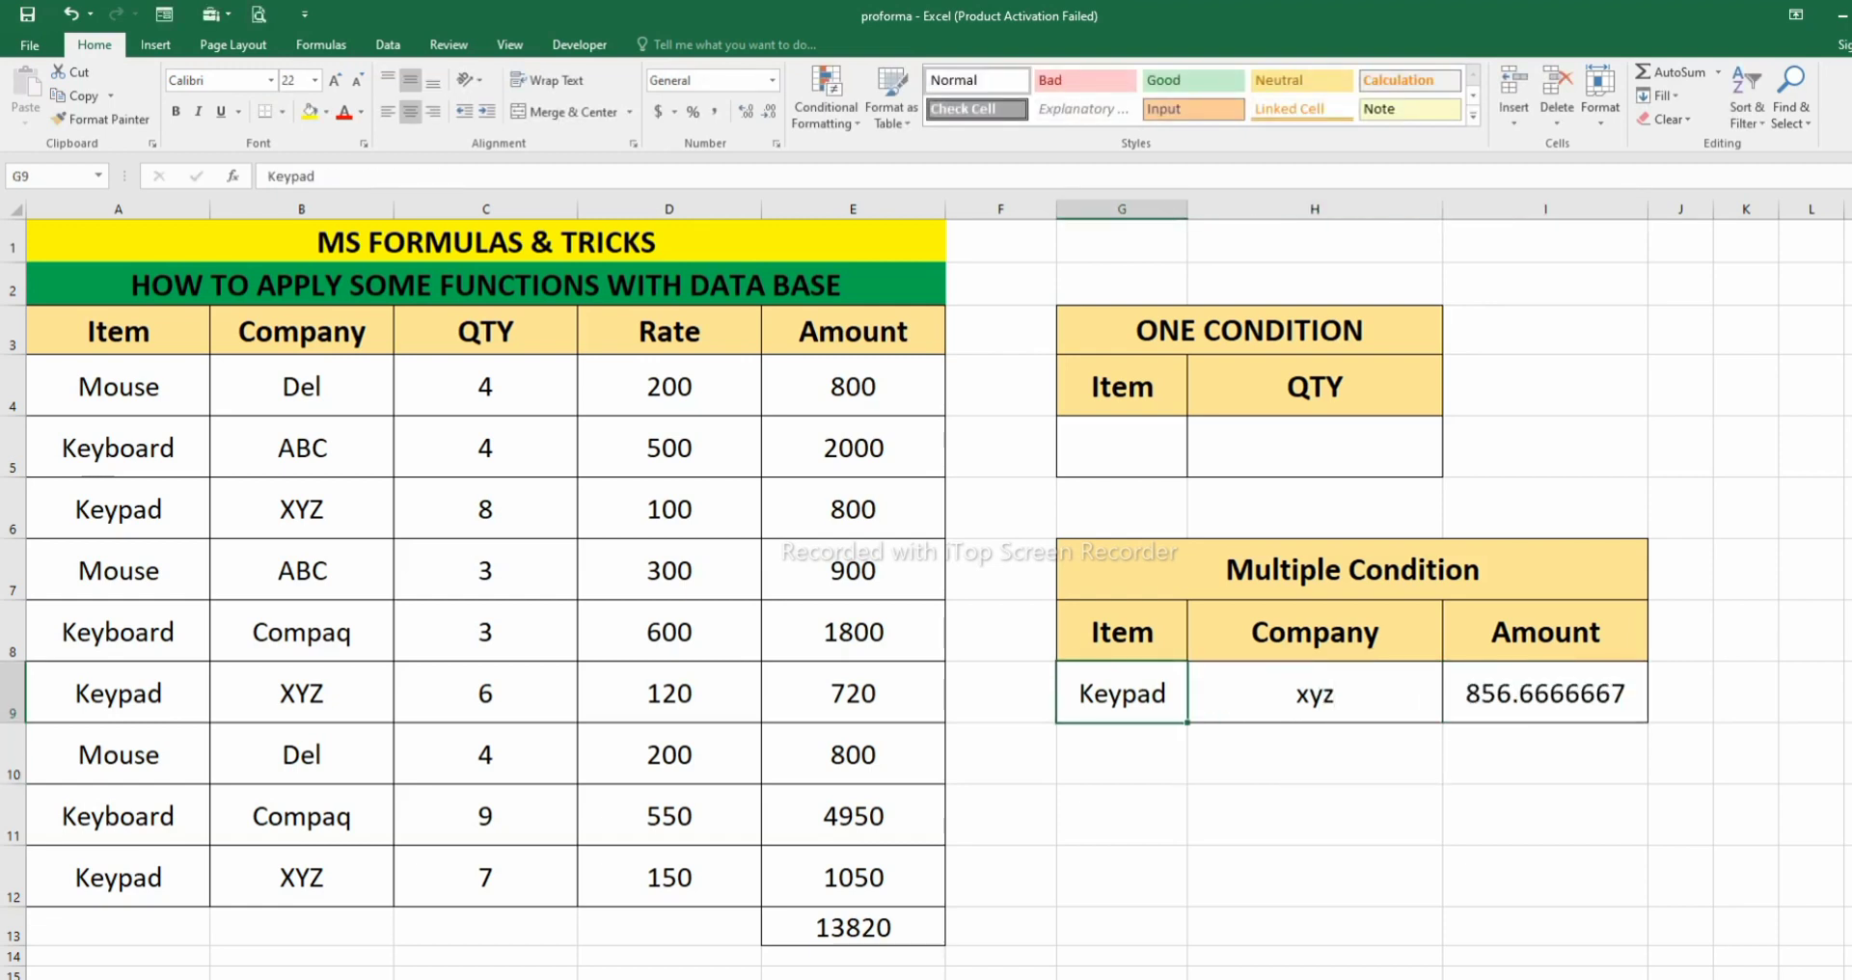
pyautogui.write('Keyb')
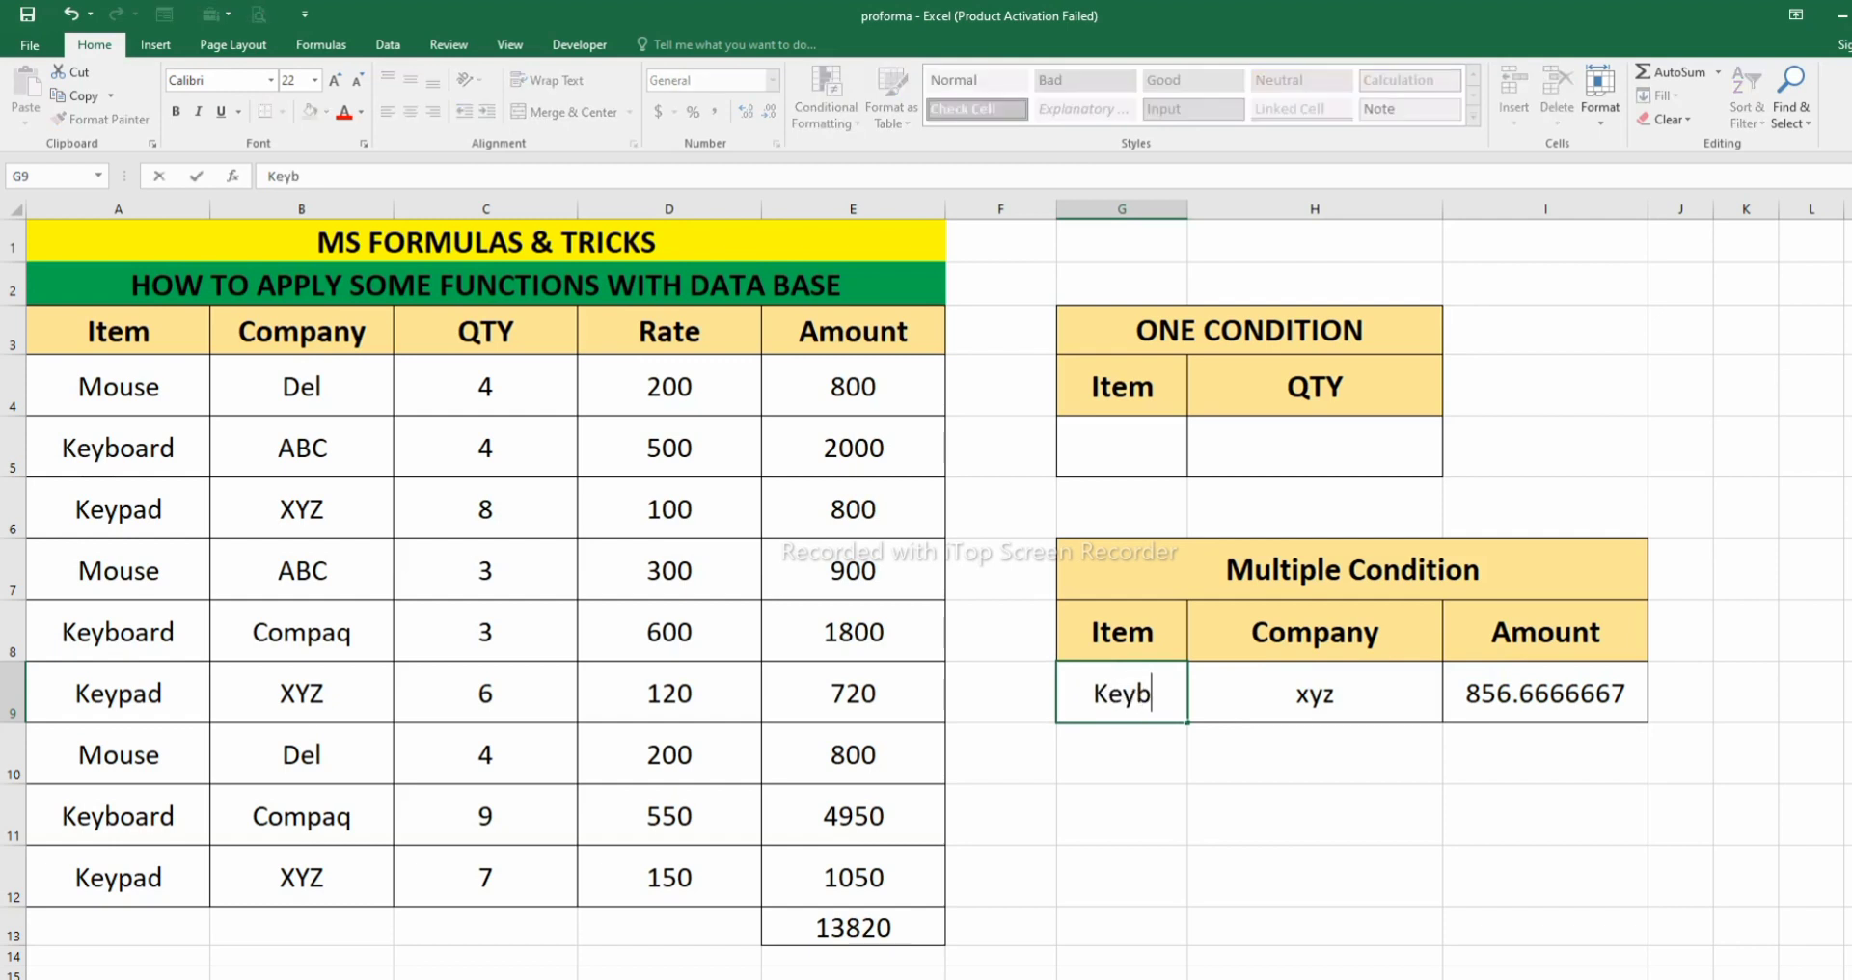
pyautogui.write('oard')
pyautogui.press('Return')
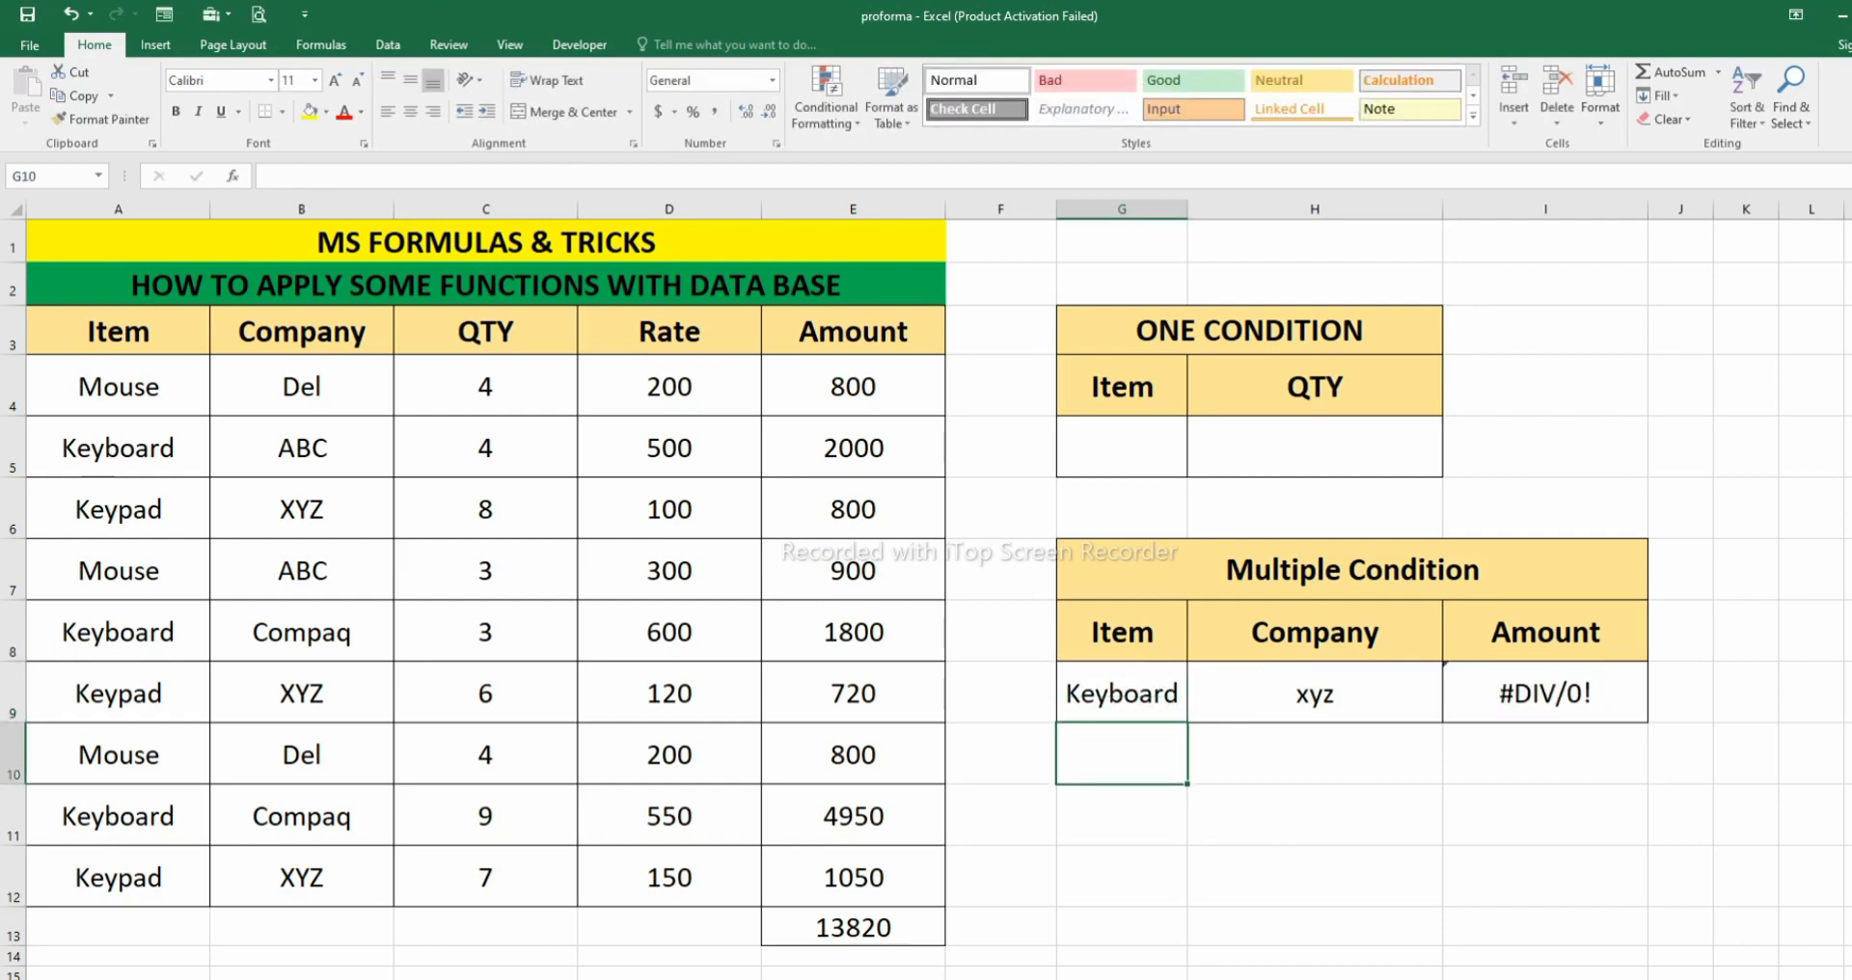
pyautogui.click(1314, 692)
pyautogui.write('Co')
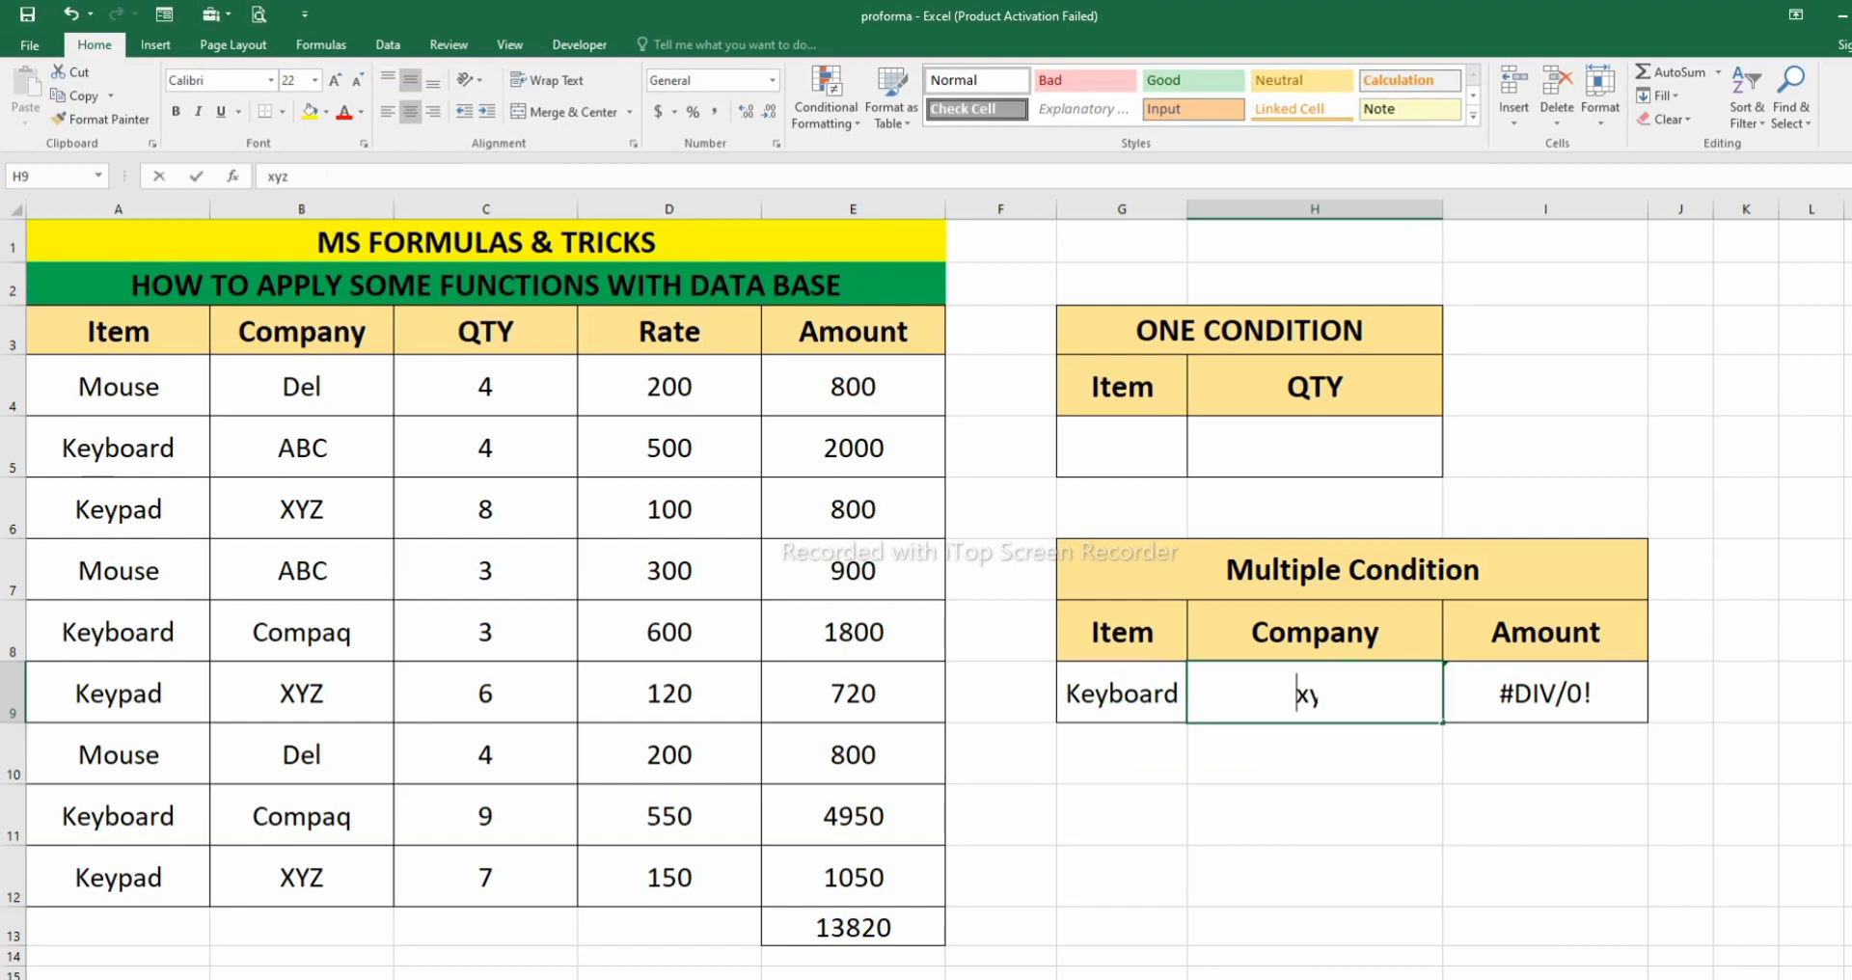
pyautogui.write('ma')
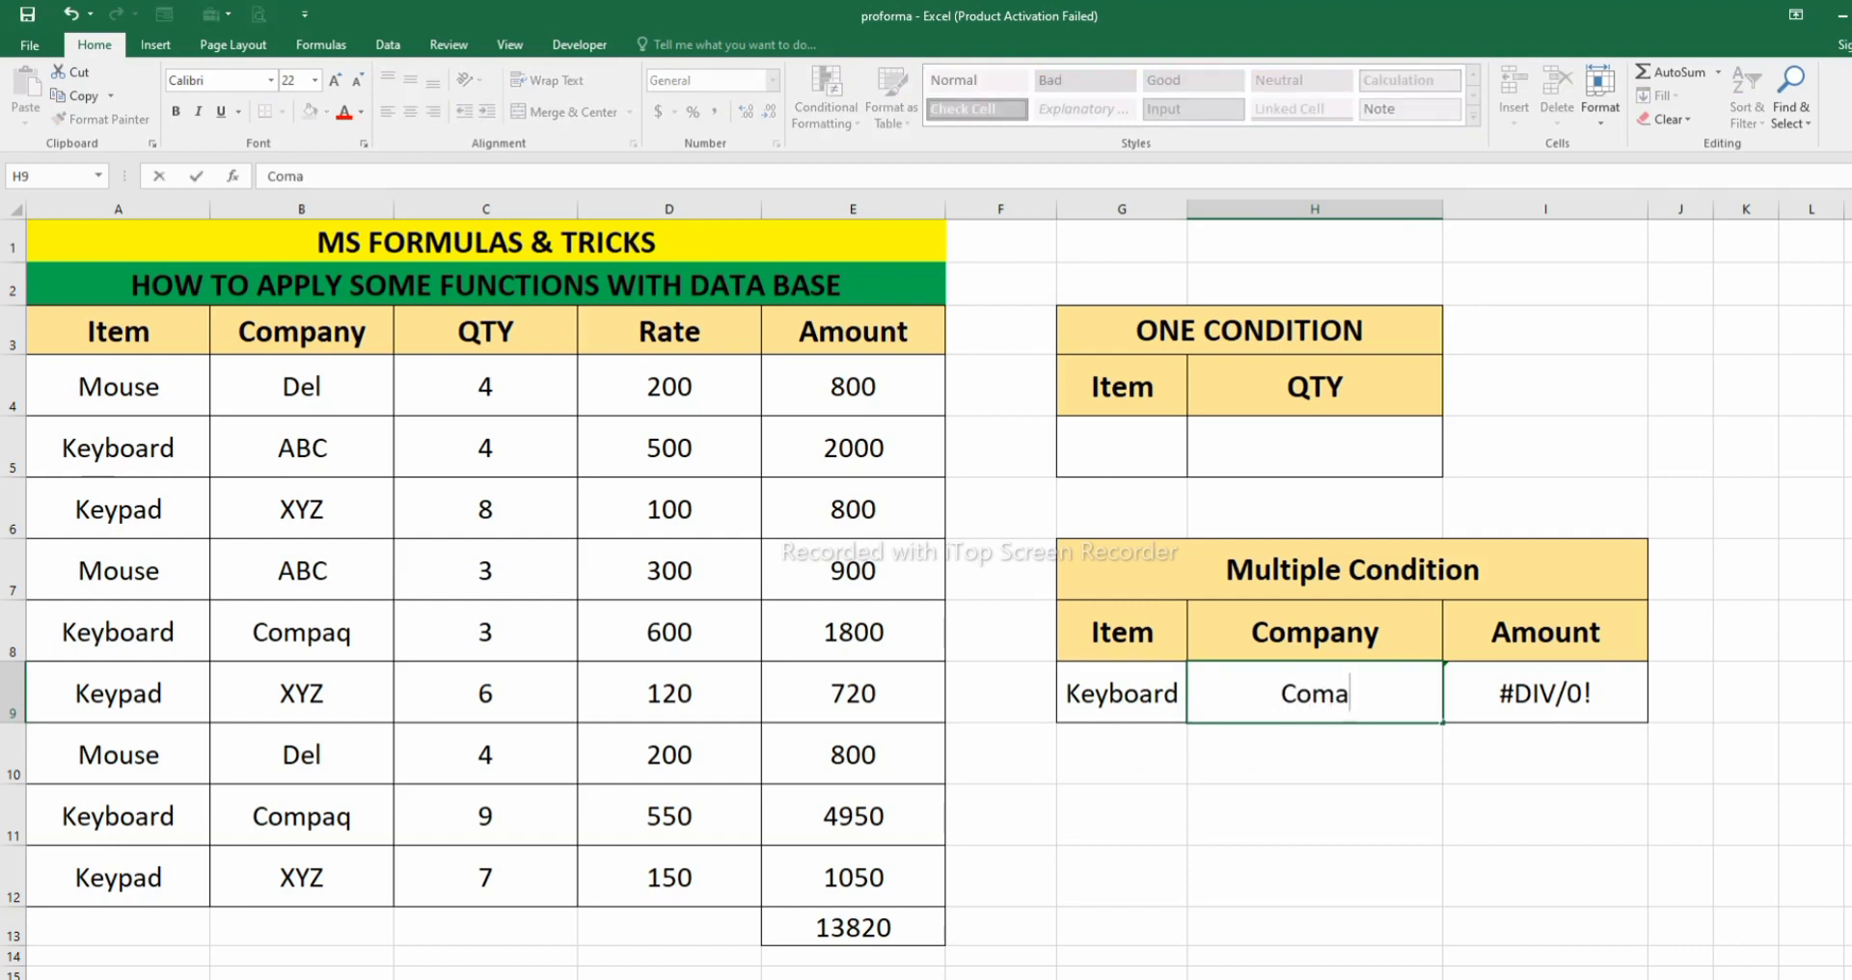
pyautogui.press('BackSpace')
pyautogui.write('paq')
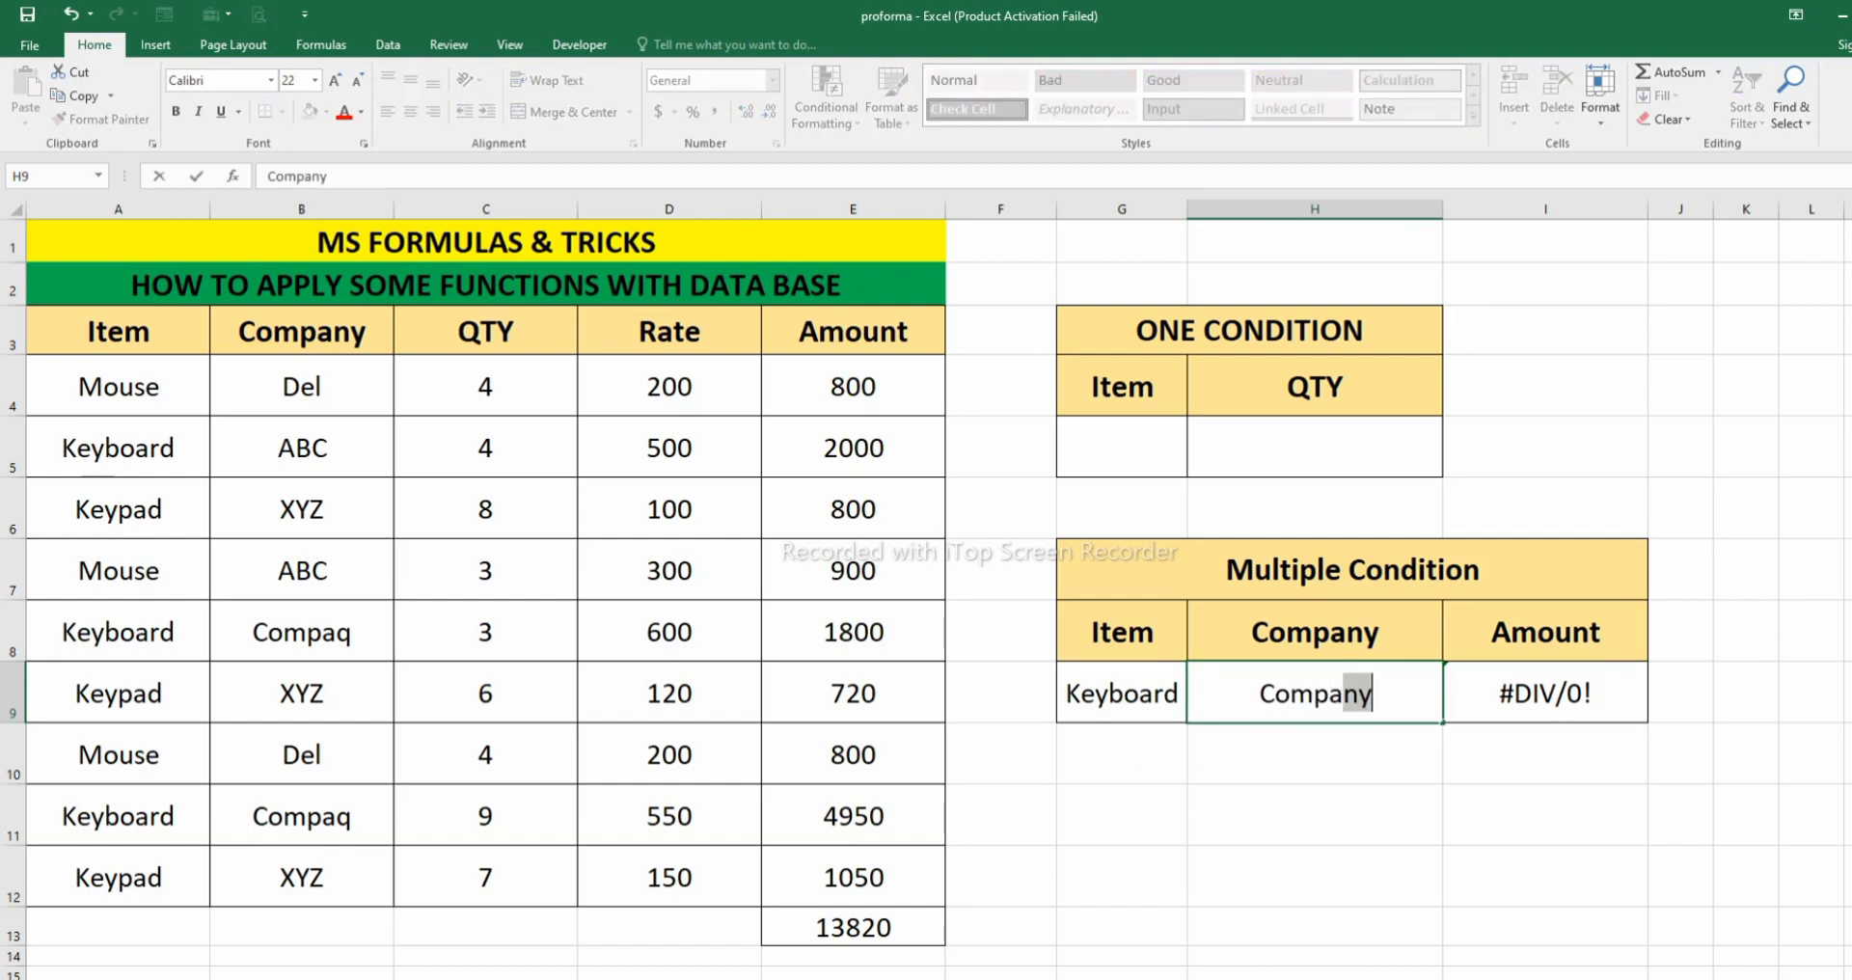
pyautogui.press('Return')
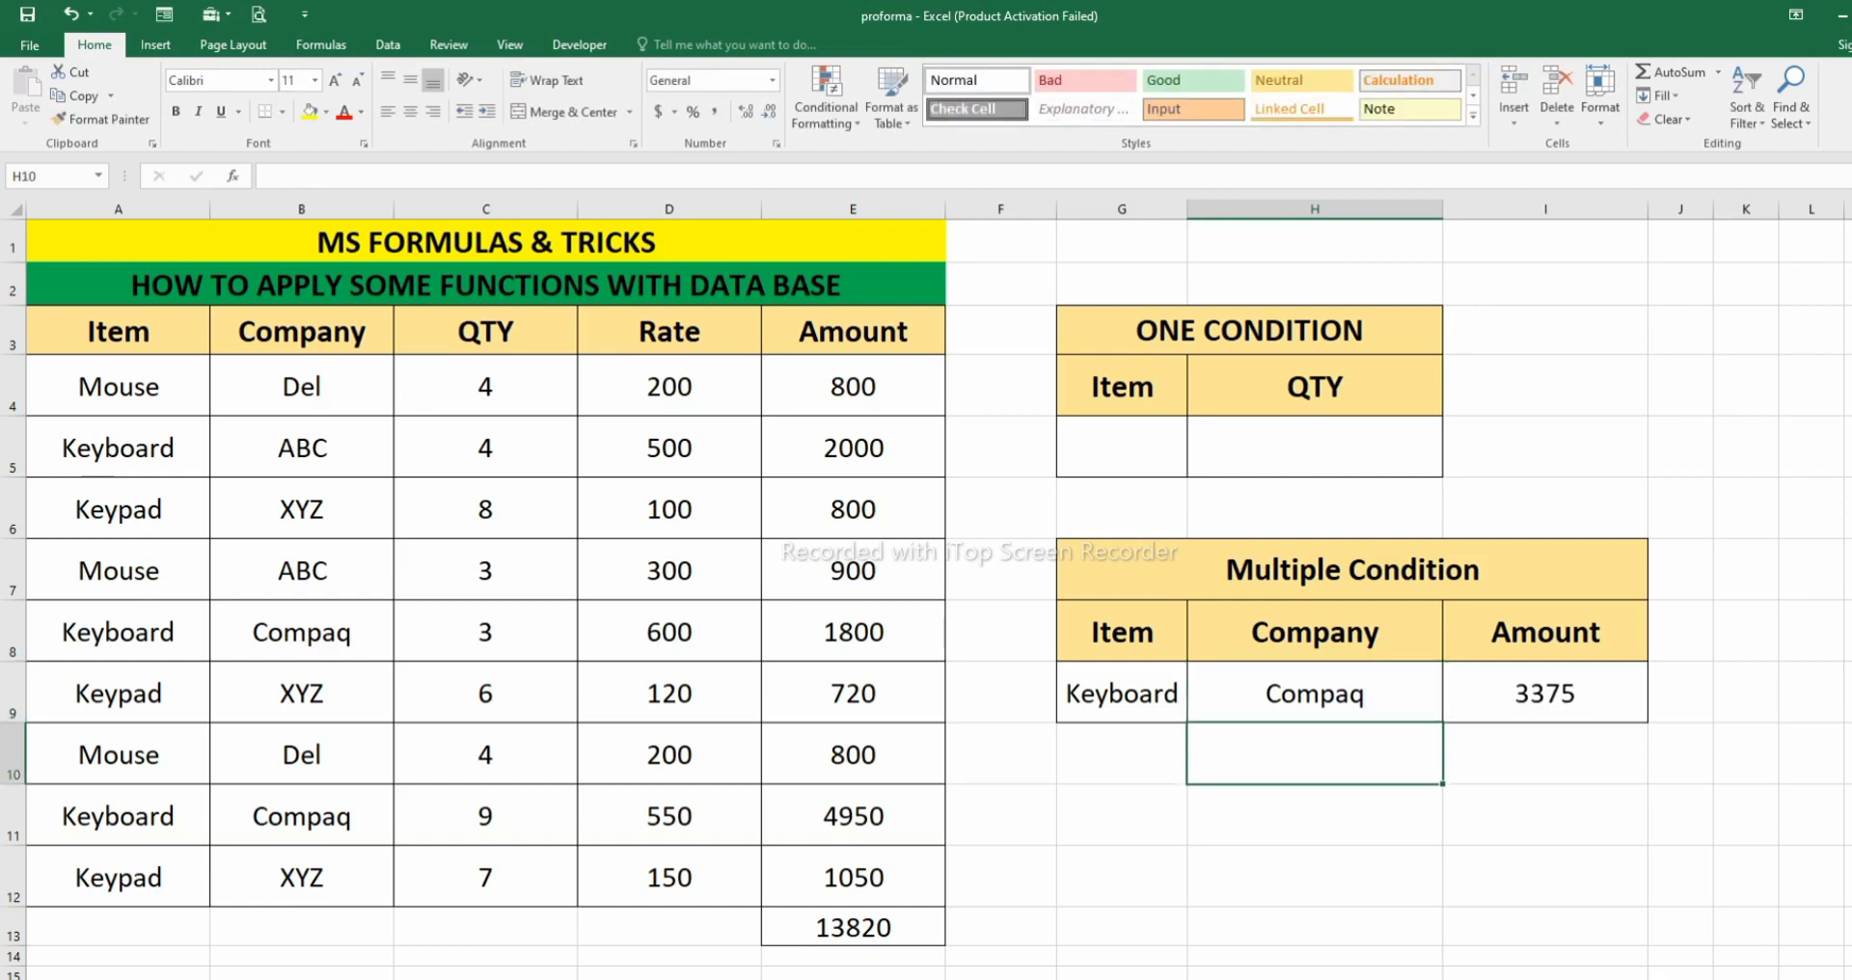
pyautogui.click(1545, 692)
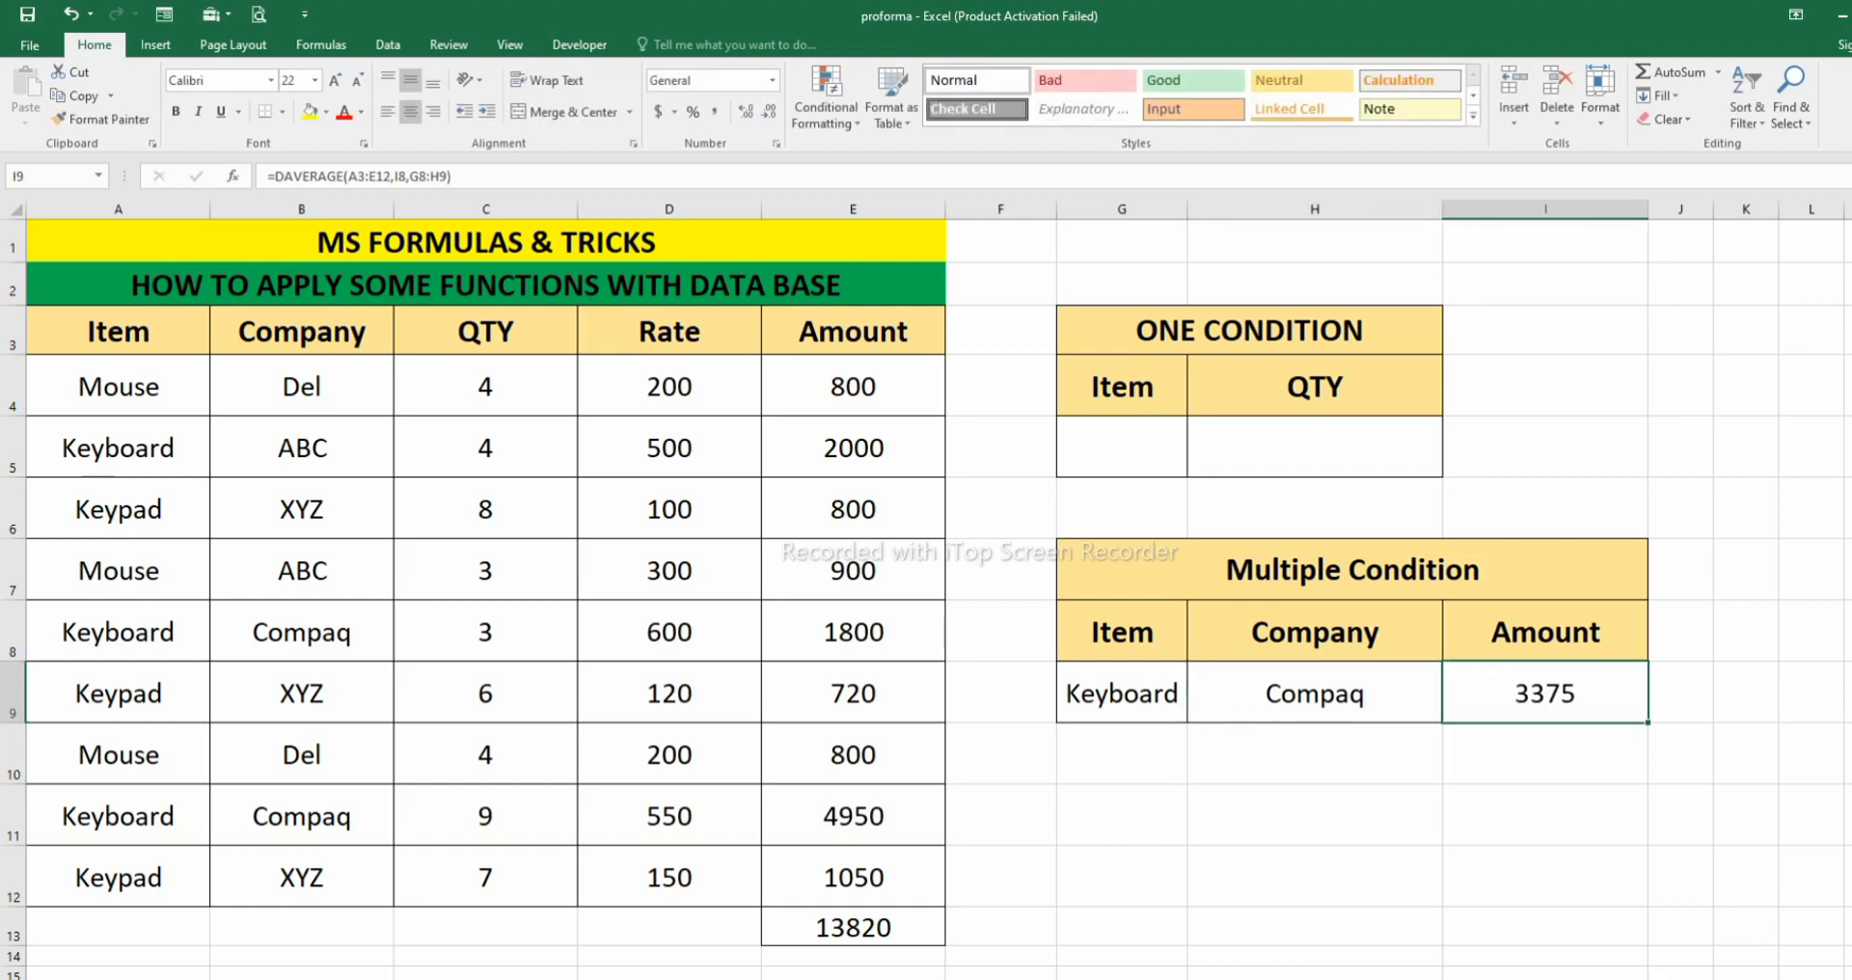
# - Clear the item and company criteria in G9 and H9 and the DAVERAGE formula in I9
pyautogui.moveTo(1122, 693); pyautogui.dragTo(1591, 693)
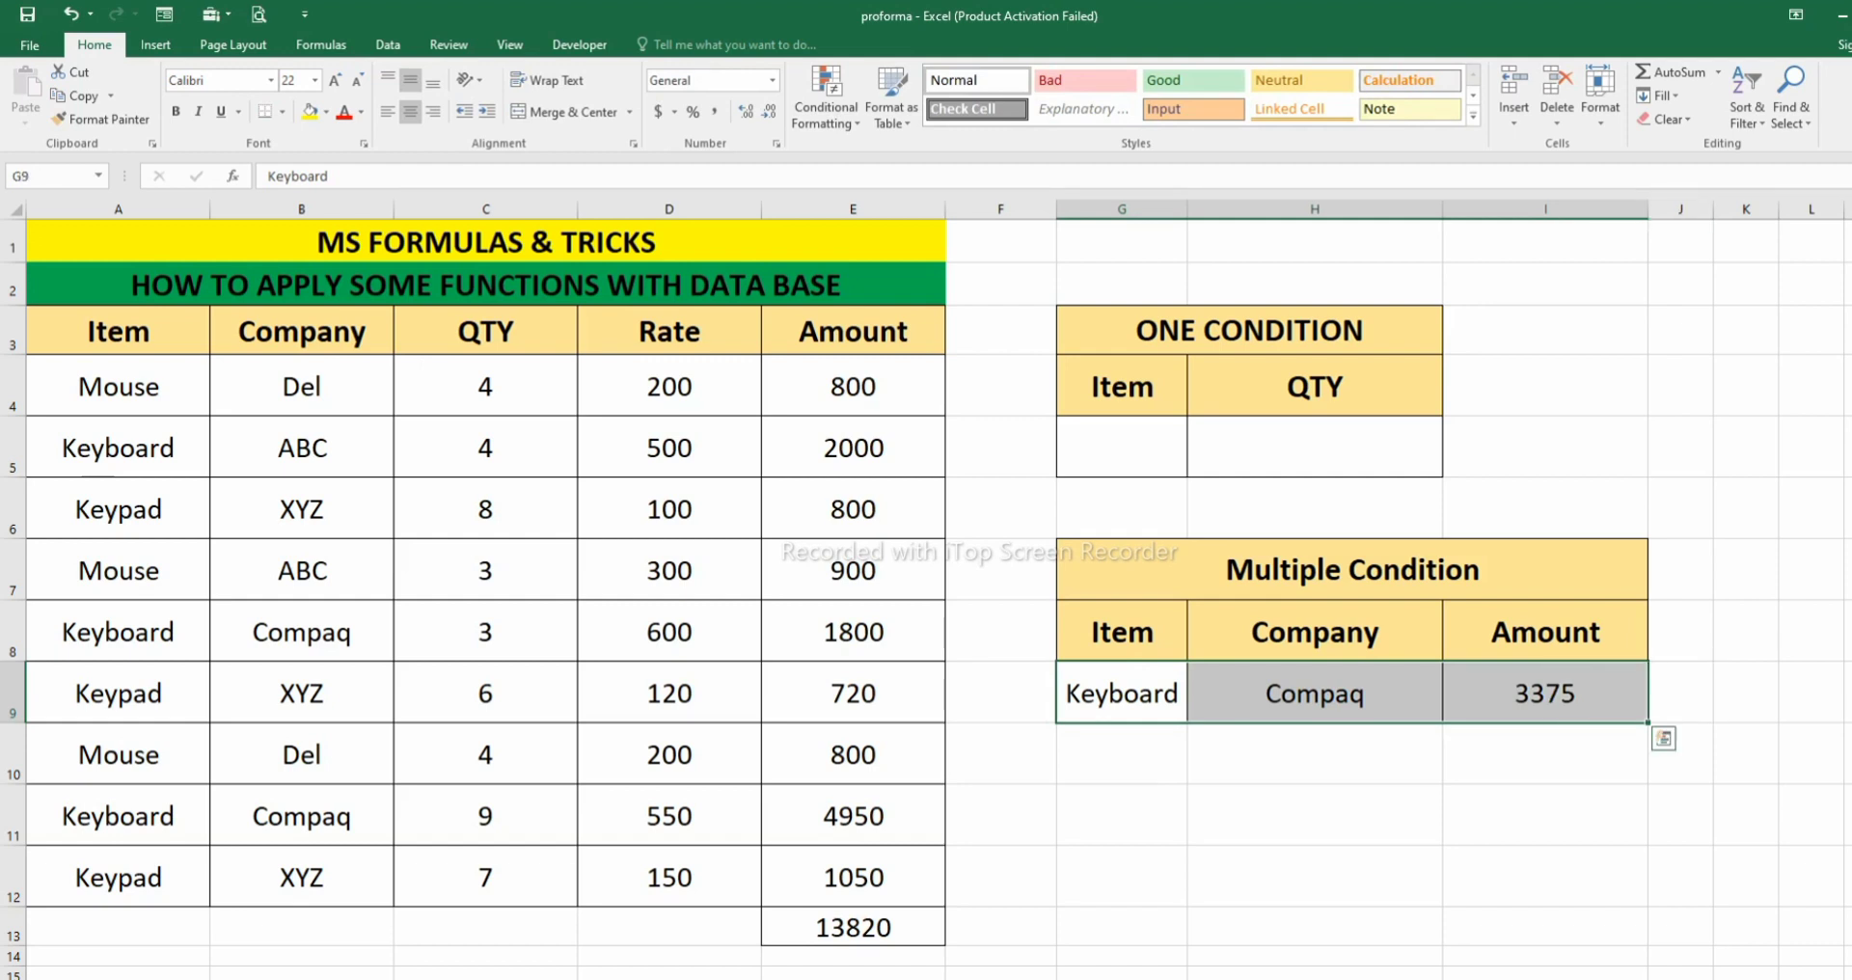
pyautogui.press('BackSpace')
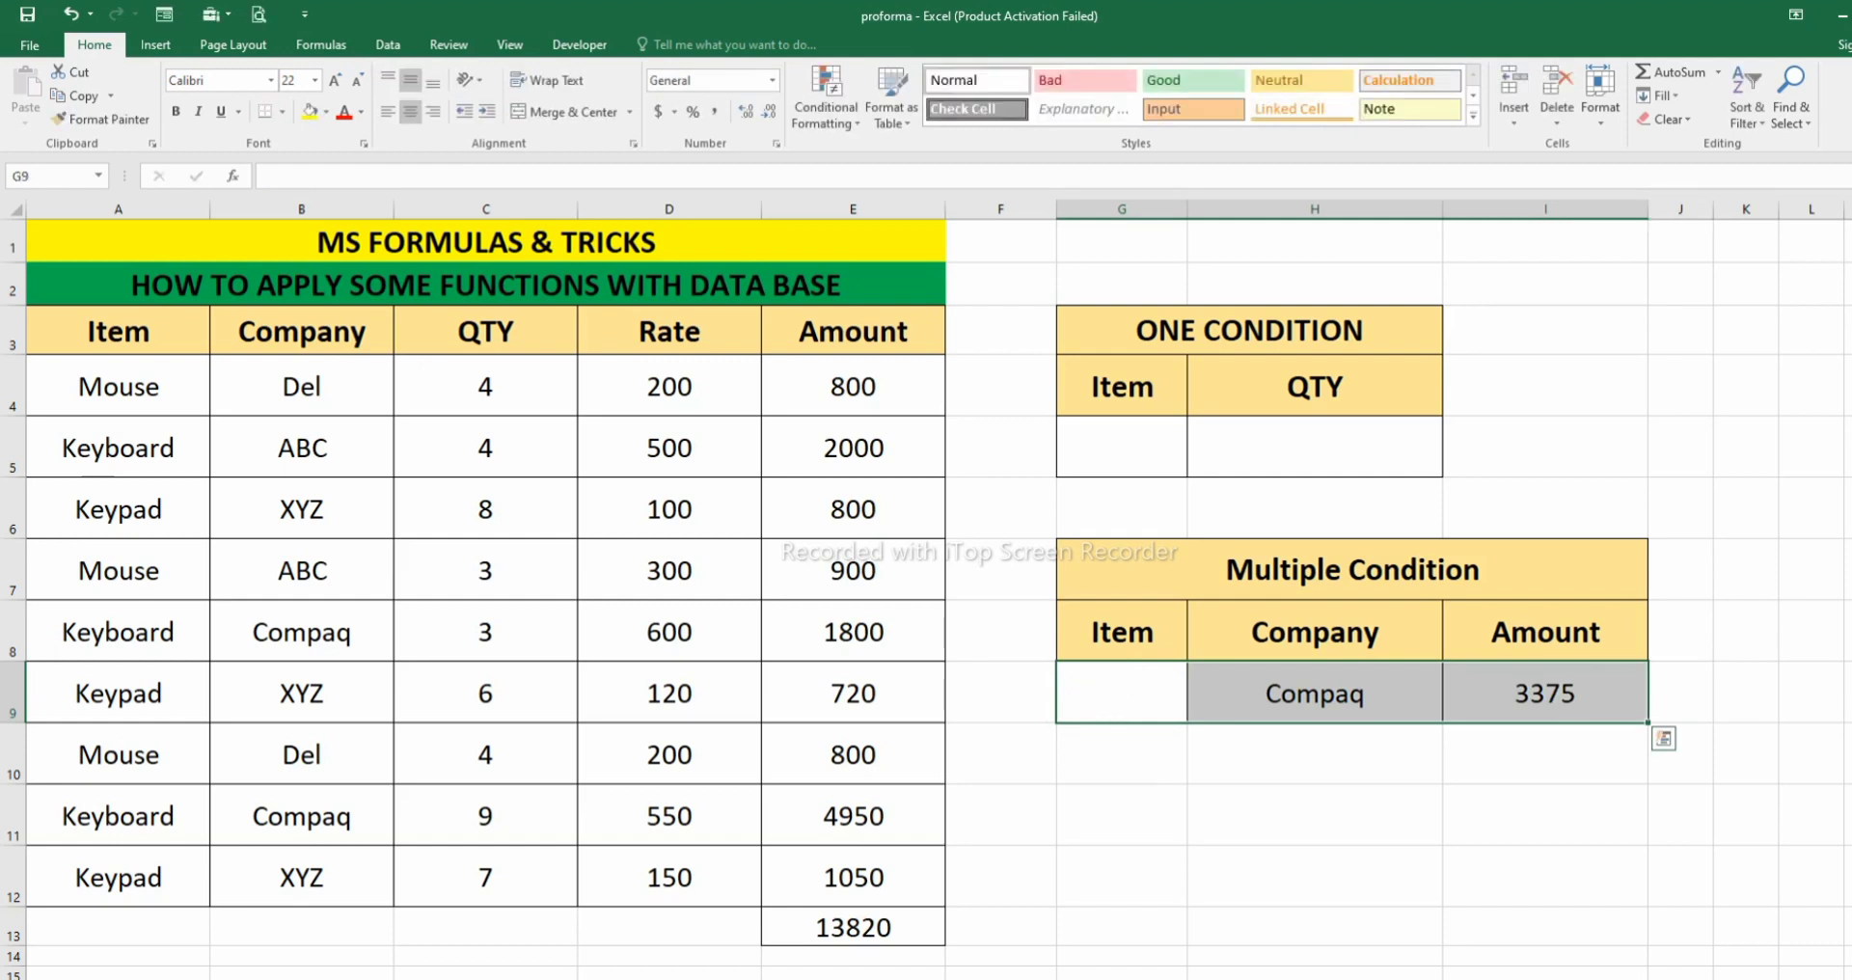
pyautogui.click(1315, 693)
pyautogui.press('Delete')
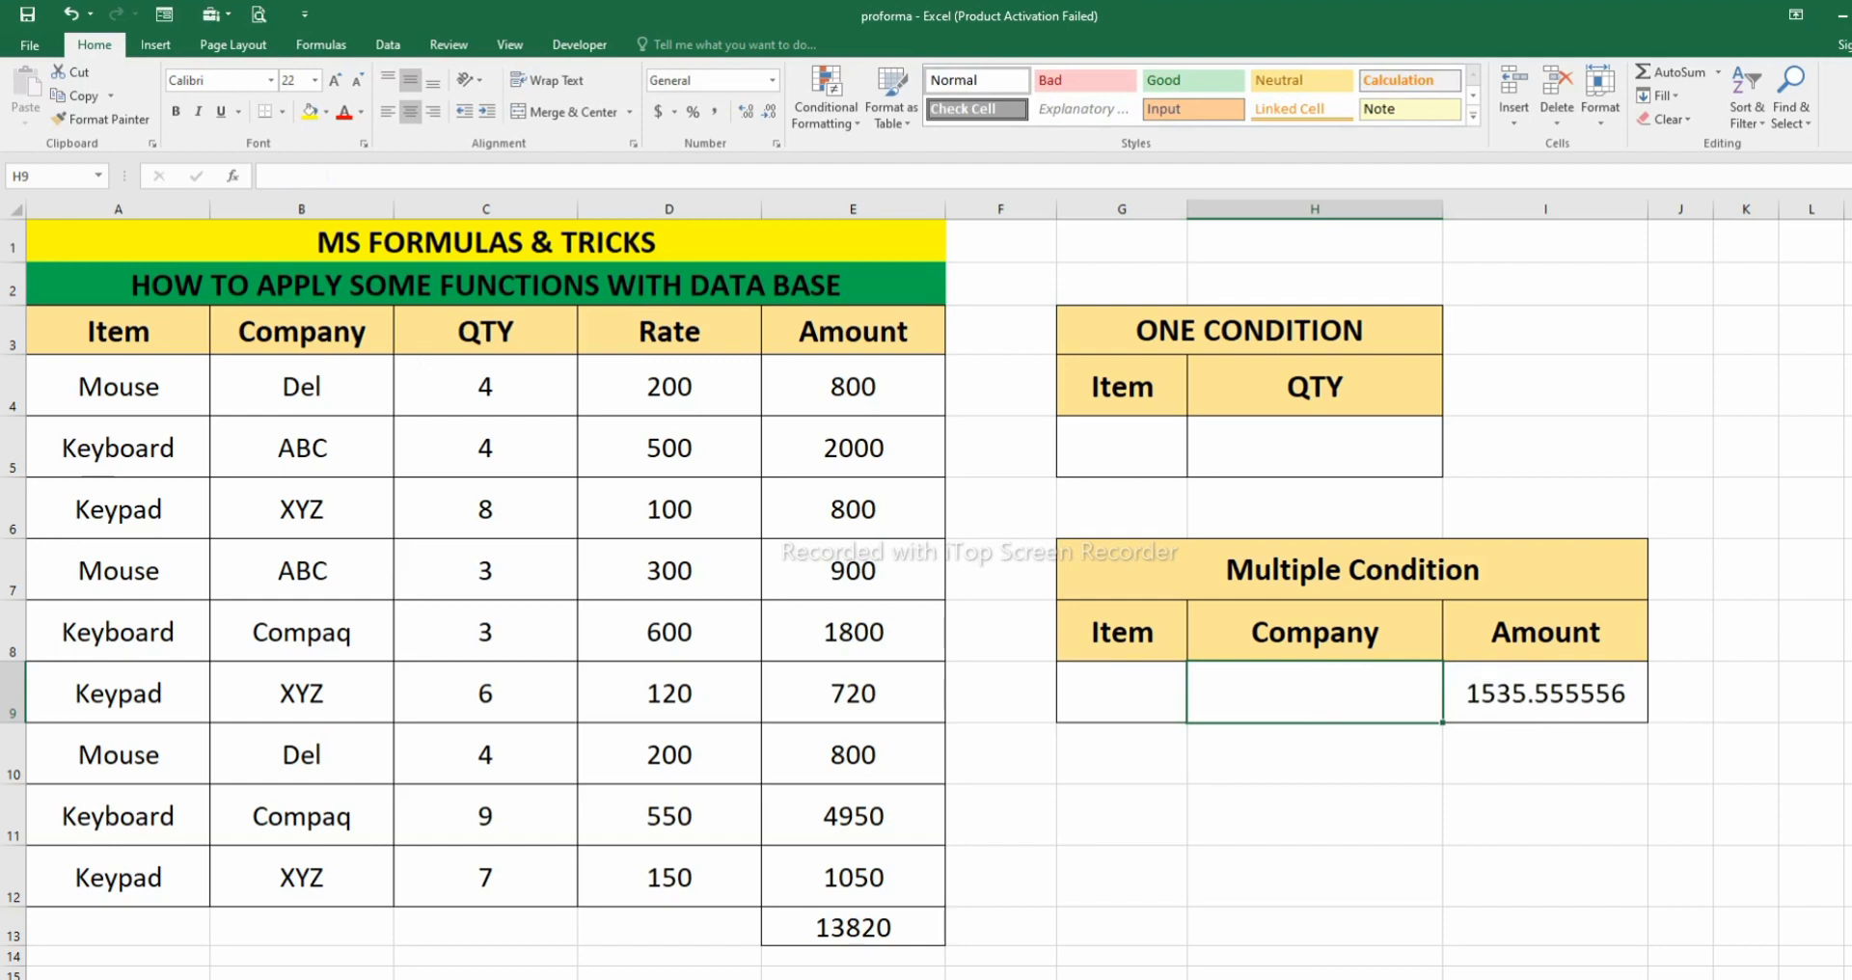
pyautogui.click(1545, 692)
pyautogui.press('Delete')
pyautogui.click(1545, 817)
# - Rename the heading in I8 as Max Amount and review the source amounts in E4:E12
pyautogui.click(1546, 632)
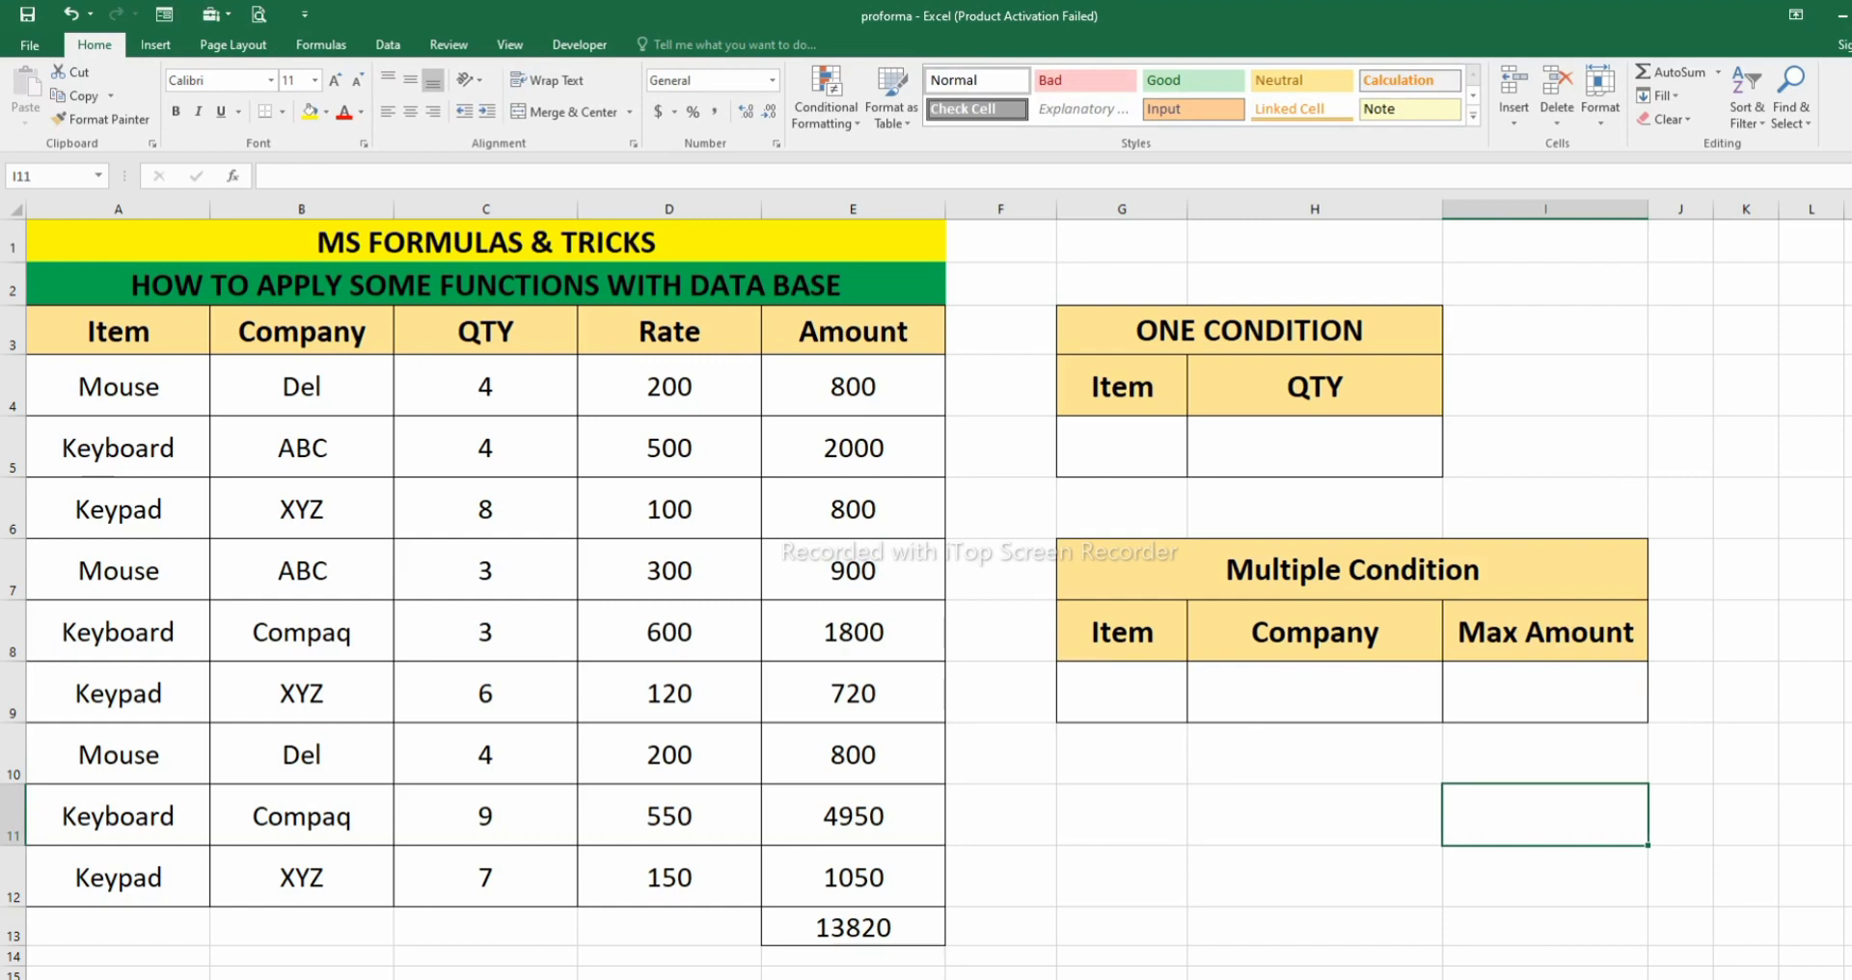
pyautogui.click(1546, 692)
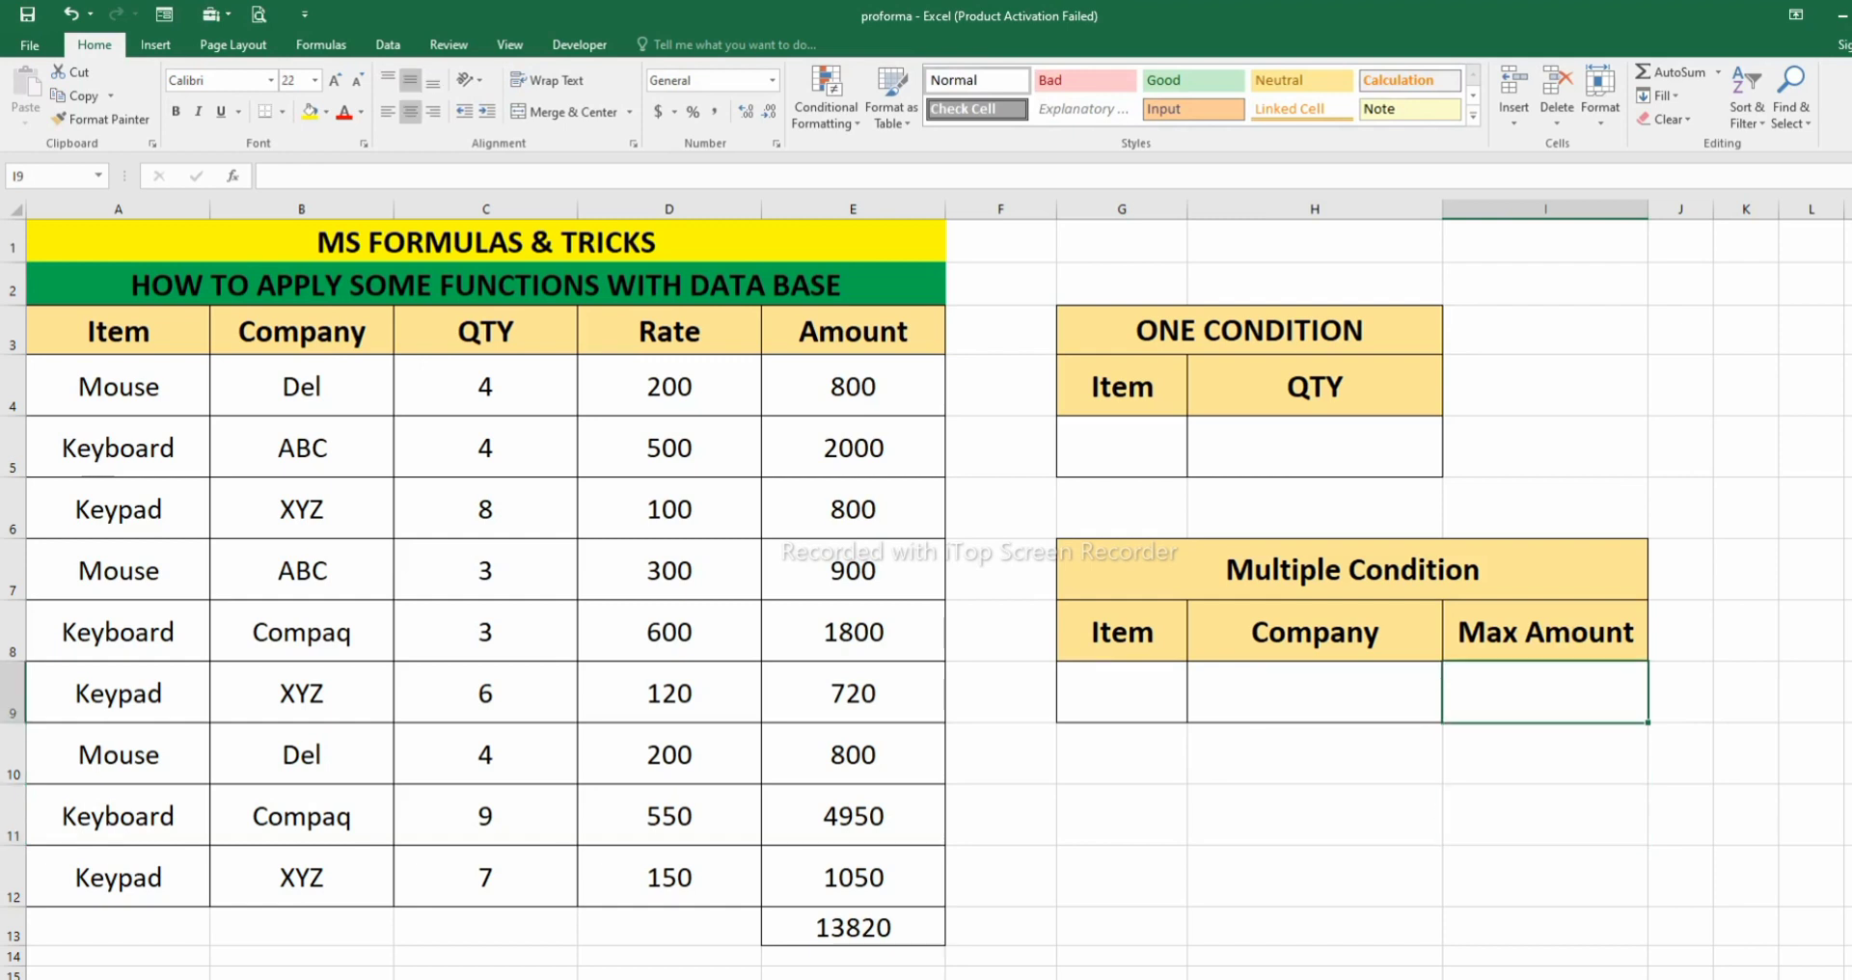
pyautogui.moveTo(853, 386); pyautogui.dragTo(853, 877)
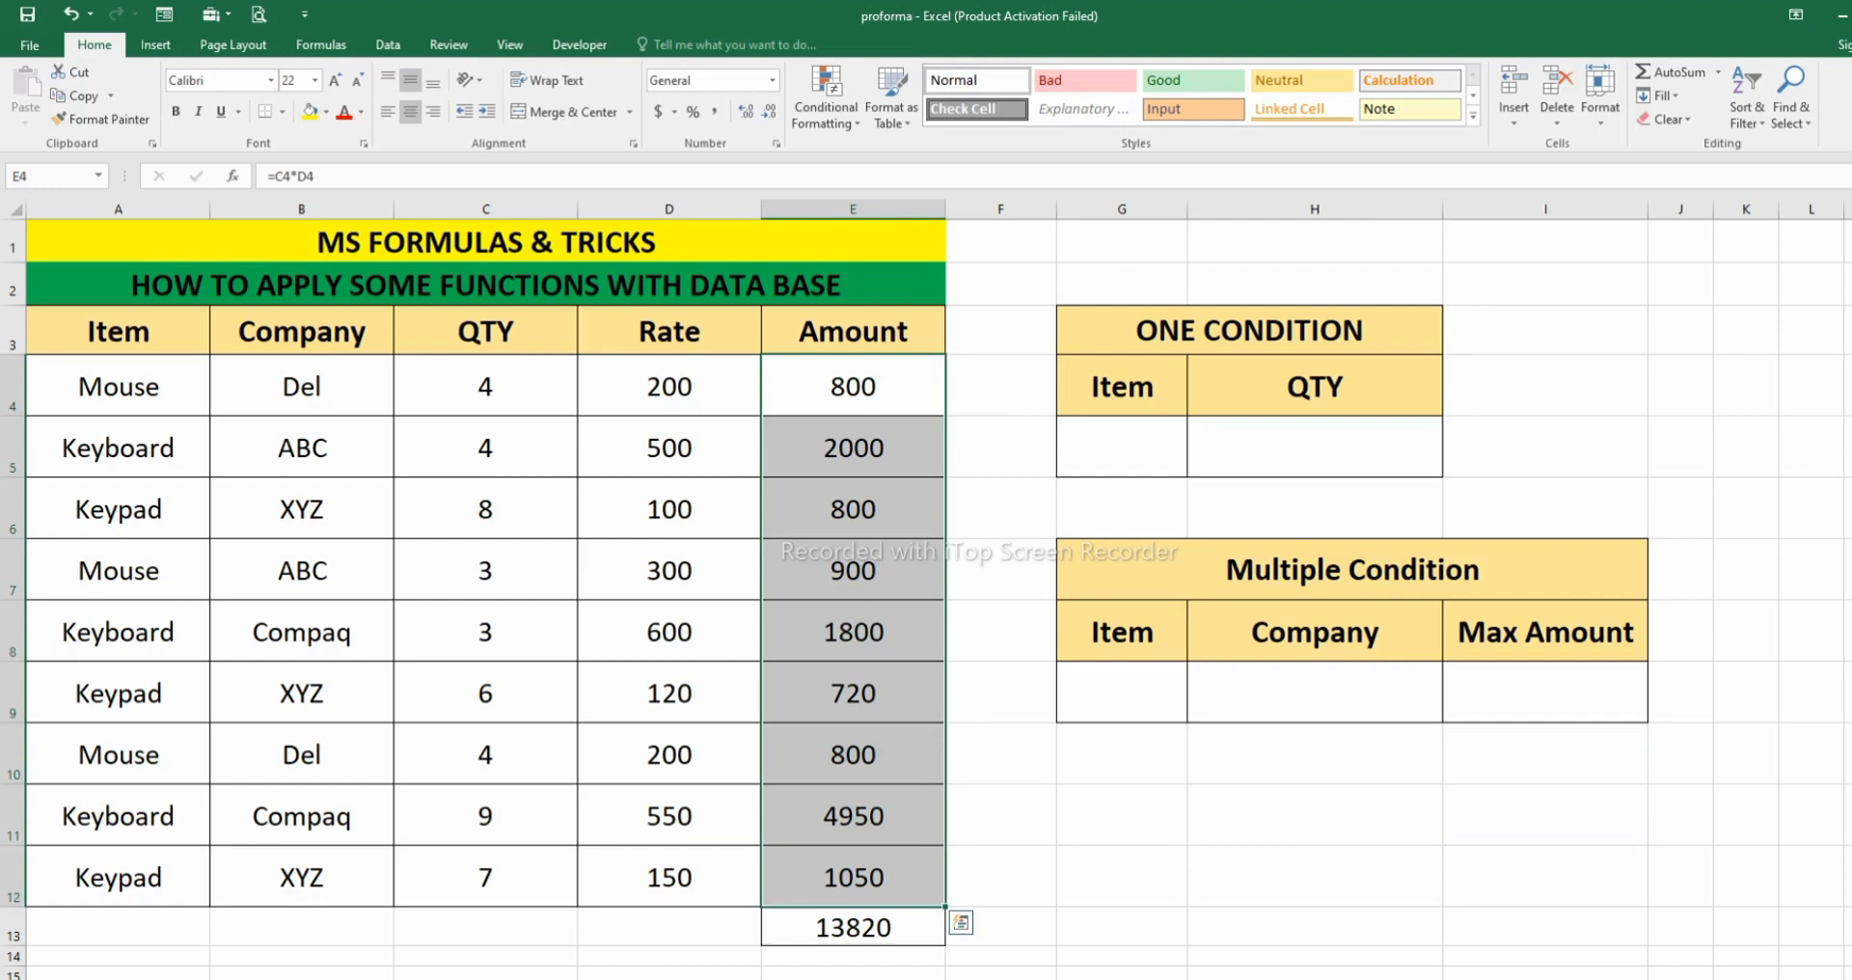
# - Start a DMAX formula in I9 with A3:E12 as the database argument
pyautogui.click(1546, 692)
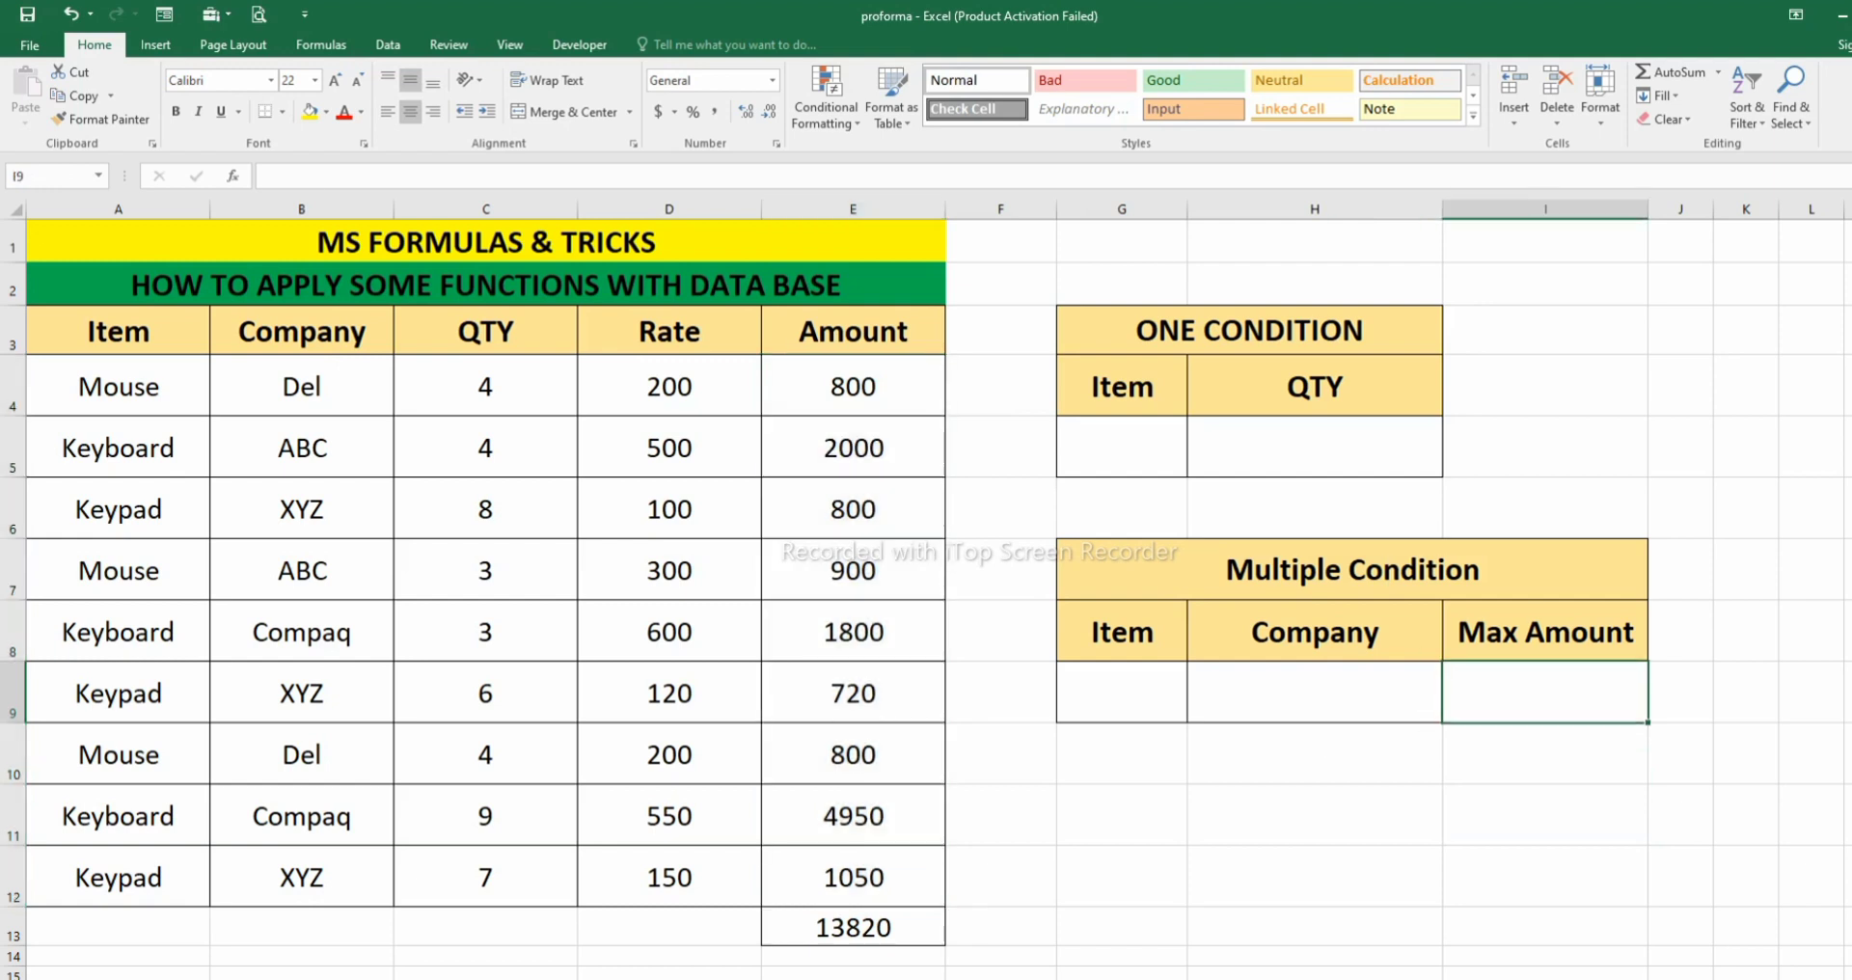
pyautogui.write('=')
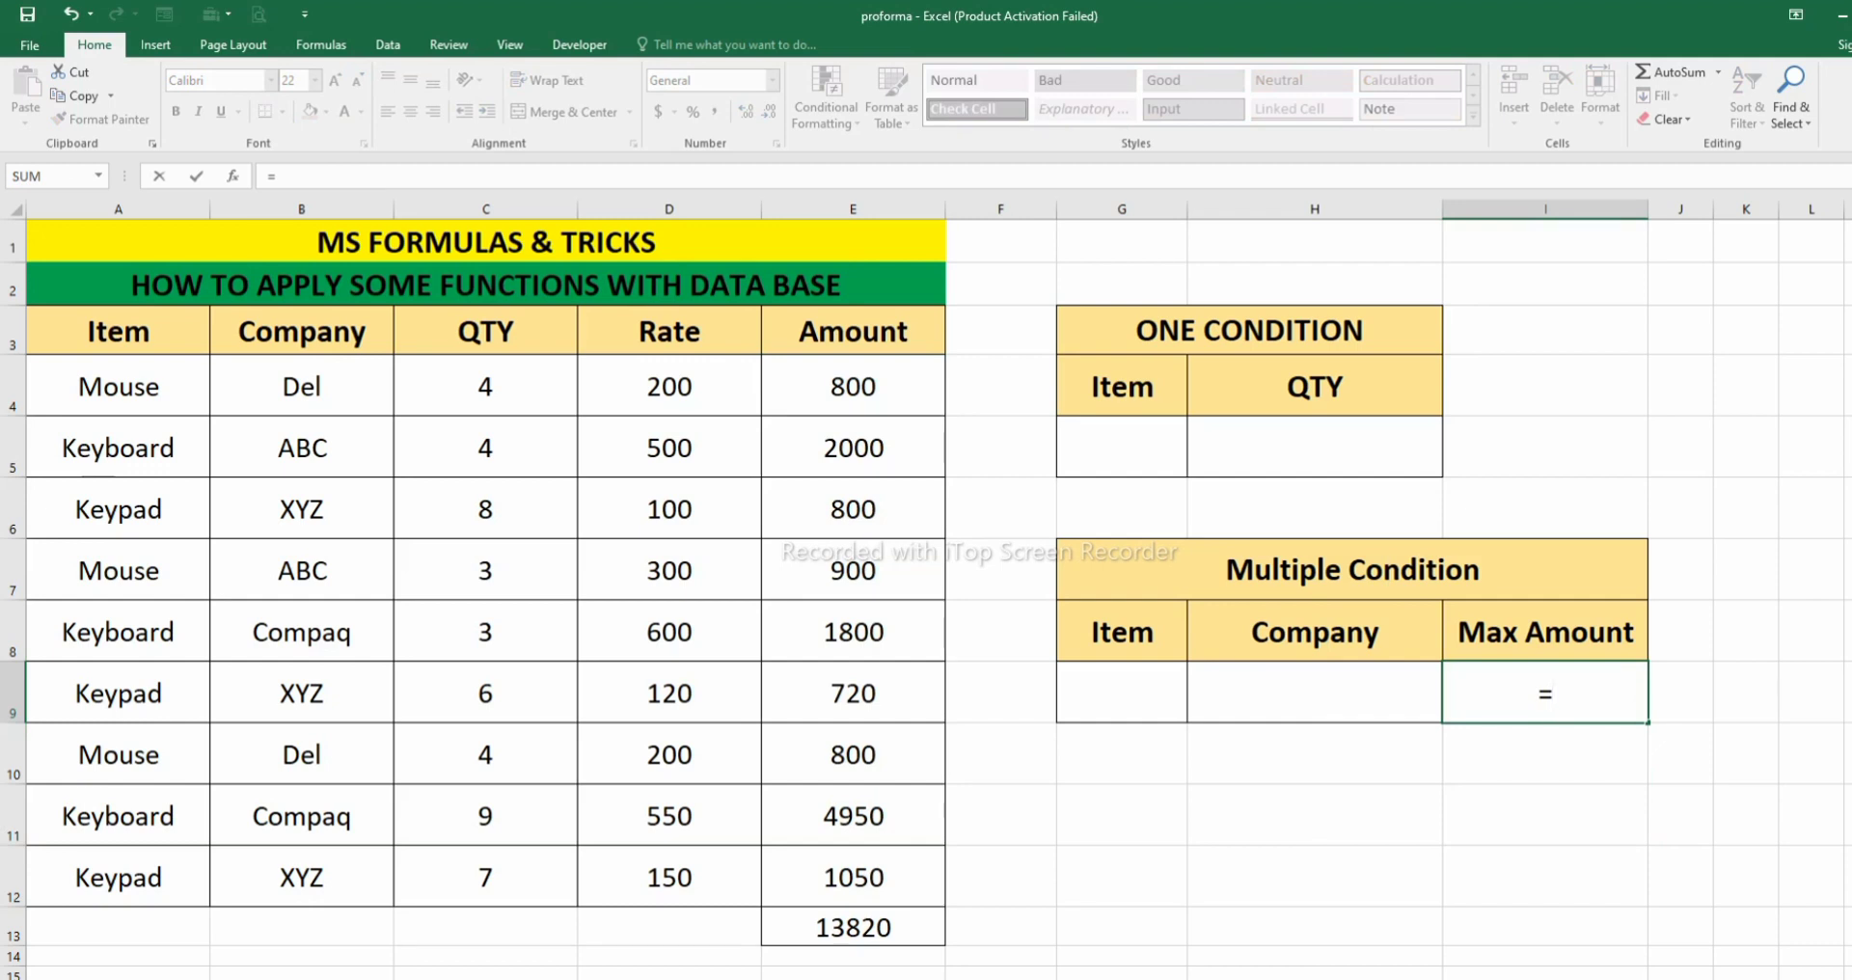
pyautogui.write('dmax')
pyautogui.press('Tab')
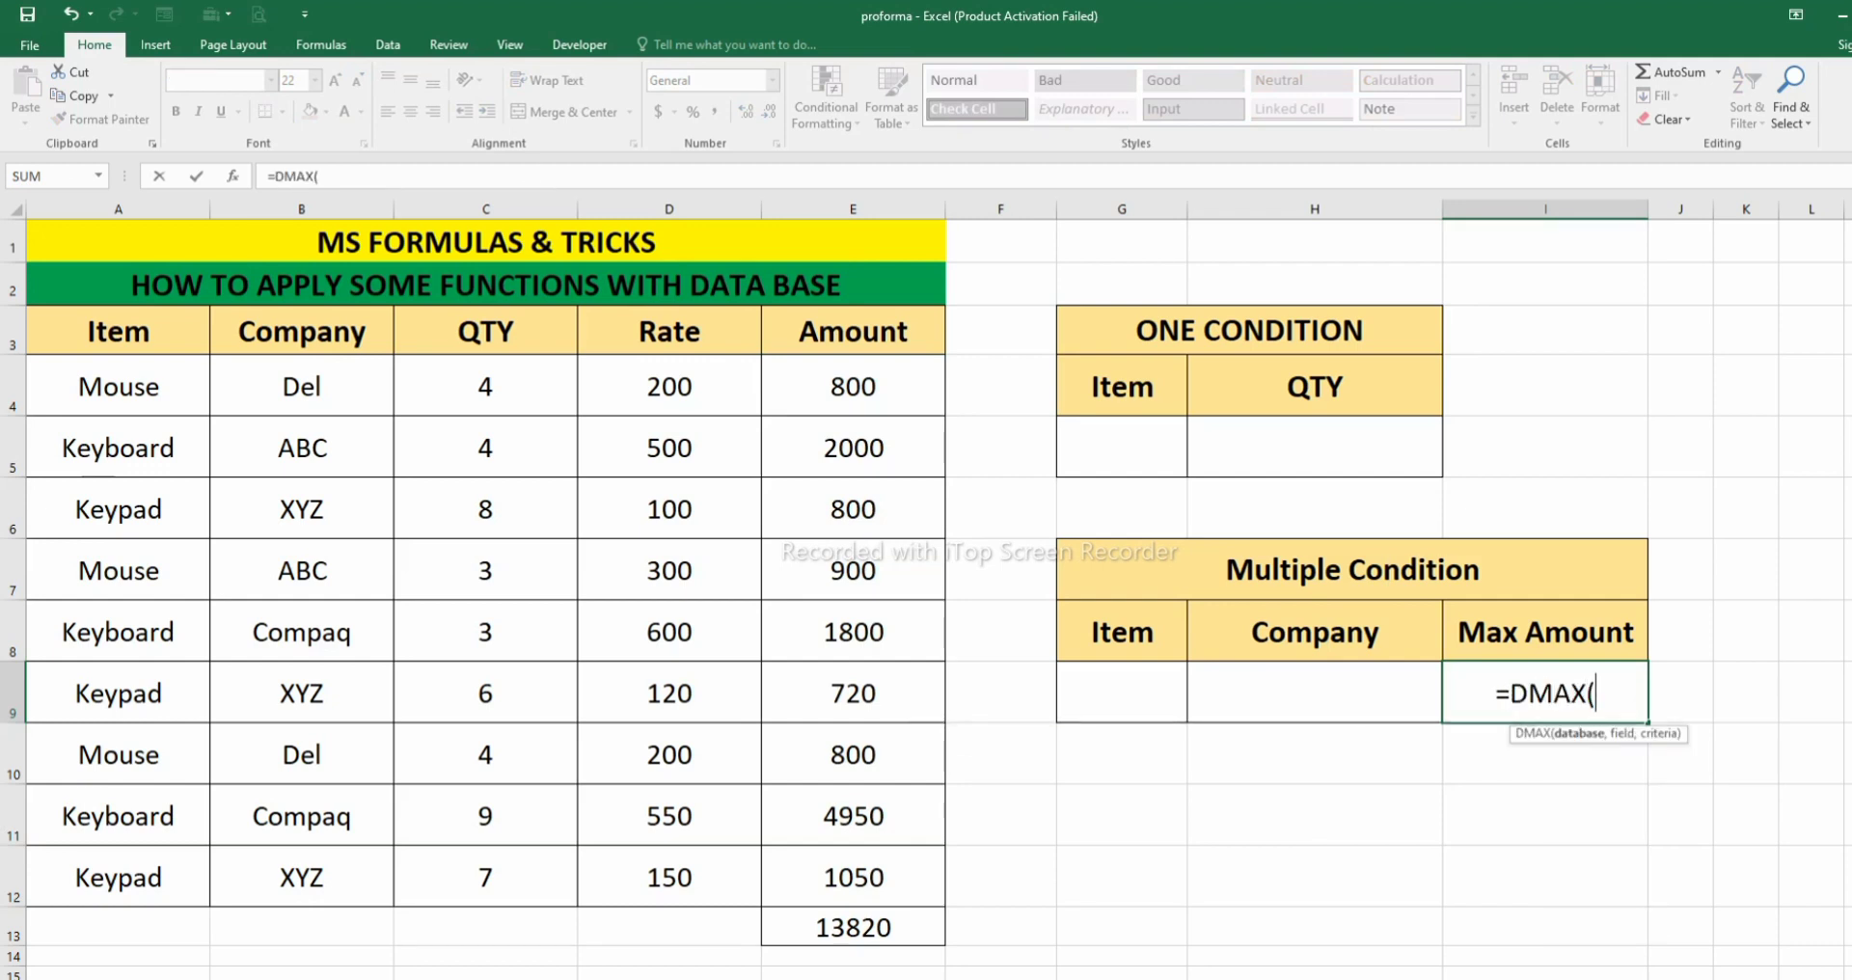
pyautogui.moveTo(116, 331); pyautogui.dragTo(926, 883)
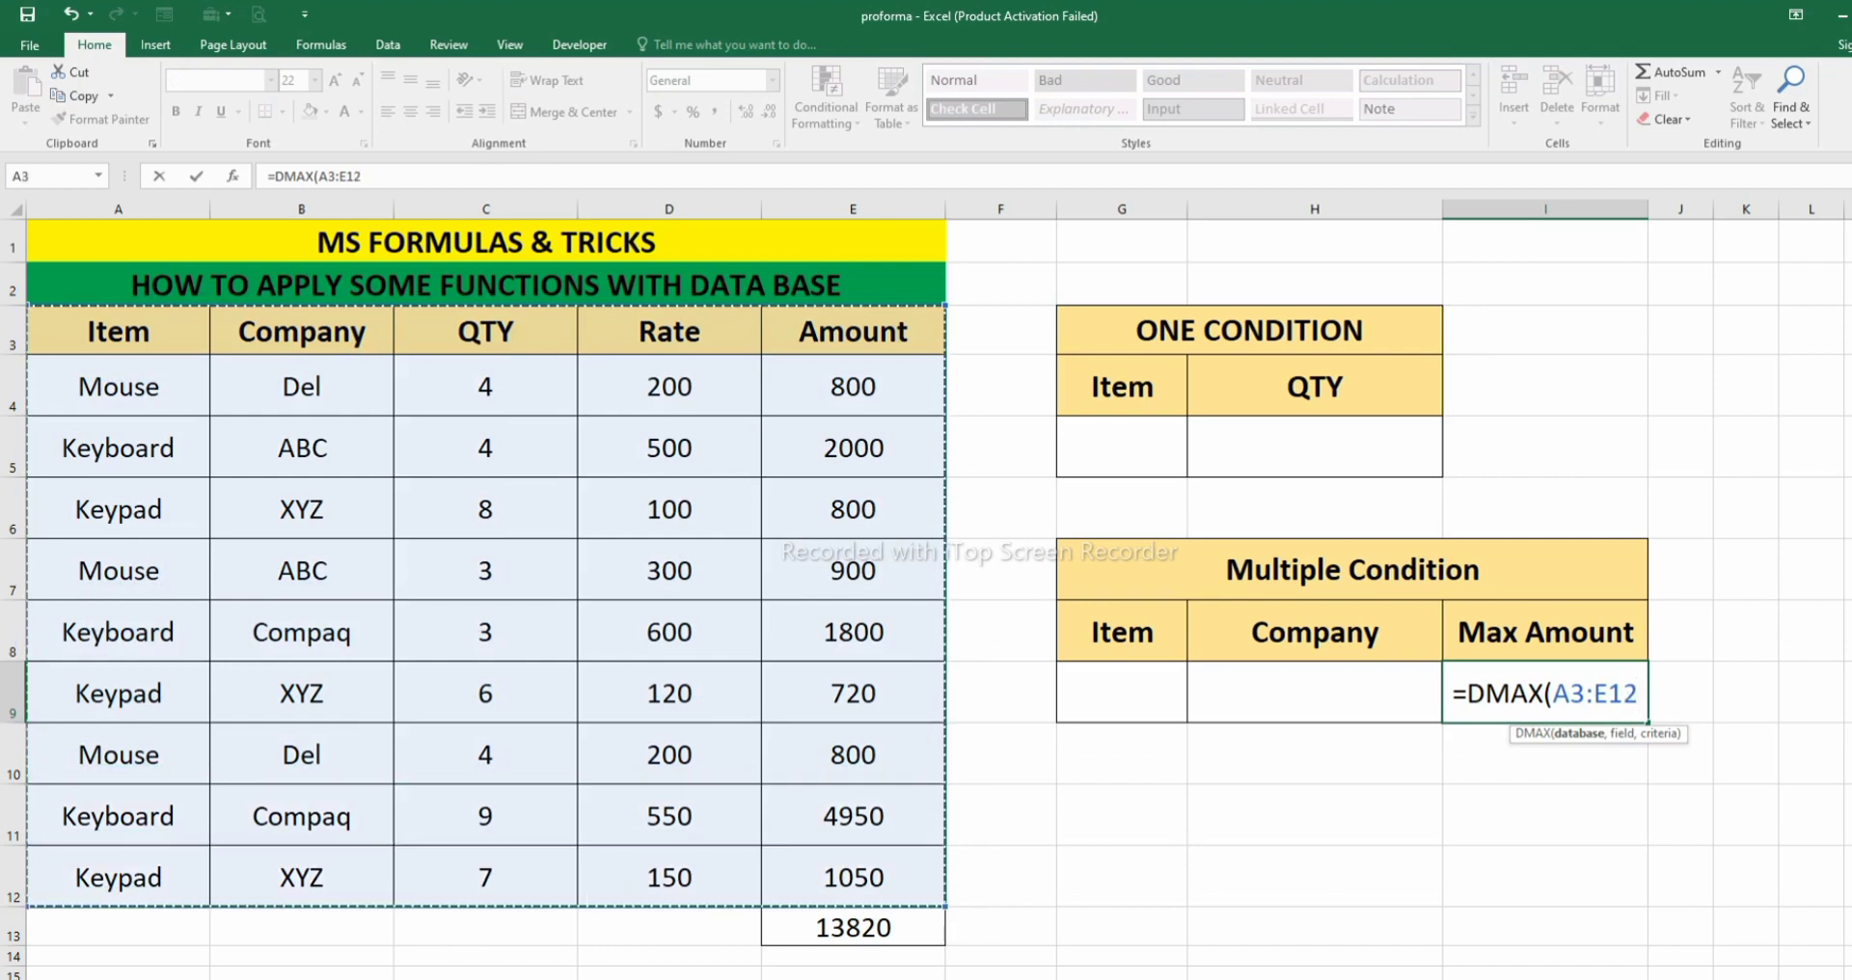
pyautogui.write(',')
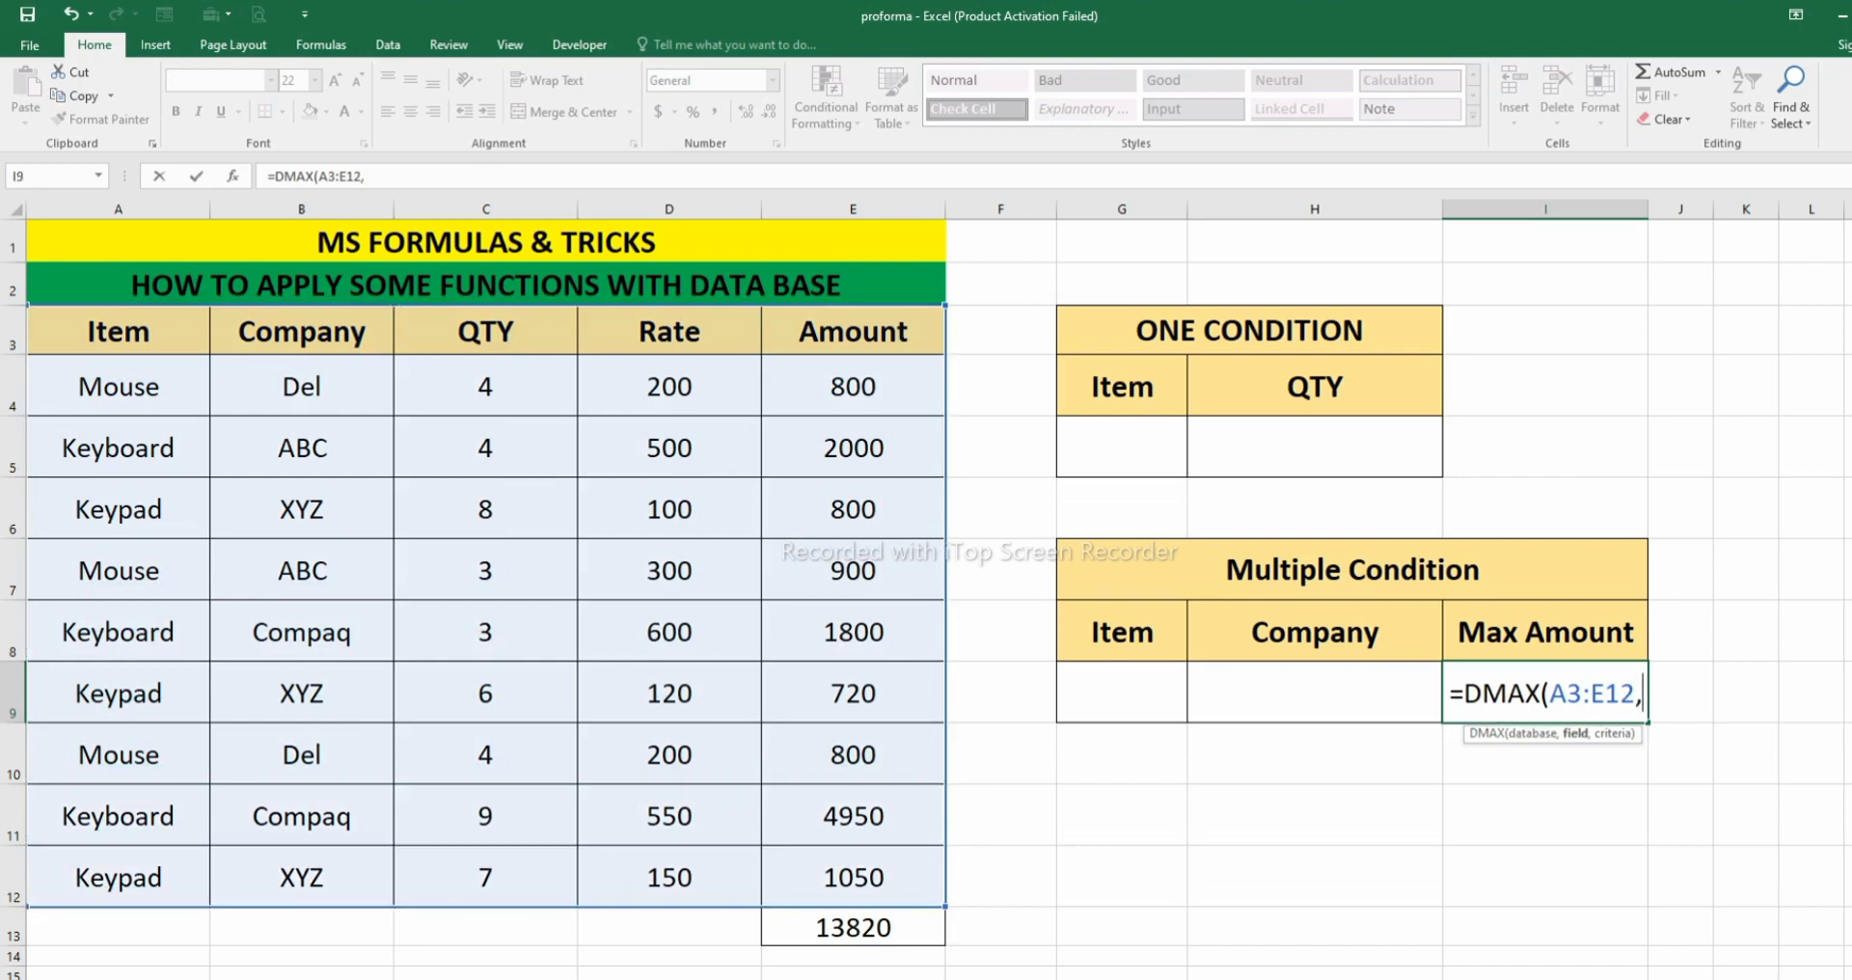
pyautogui.press('Up')
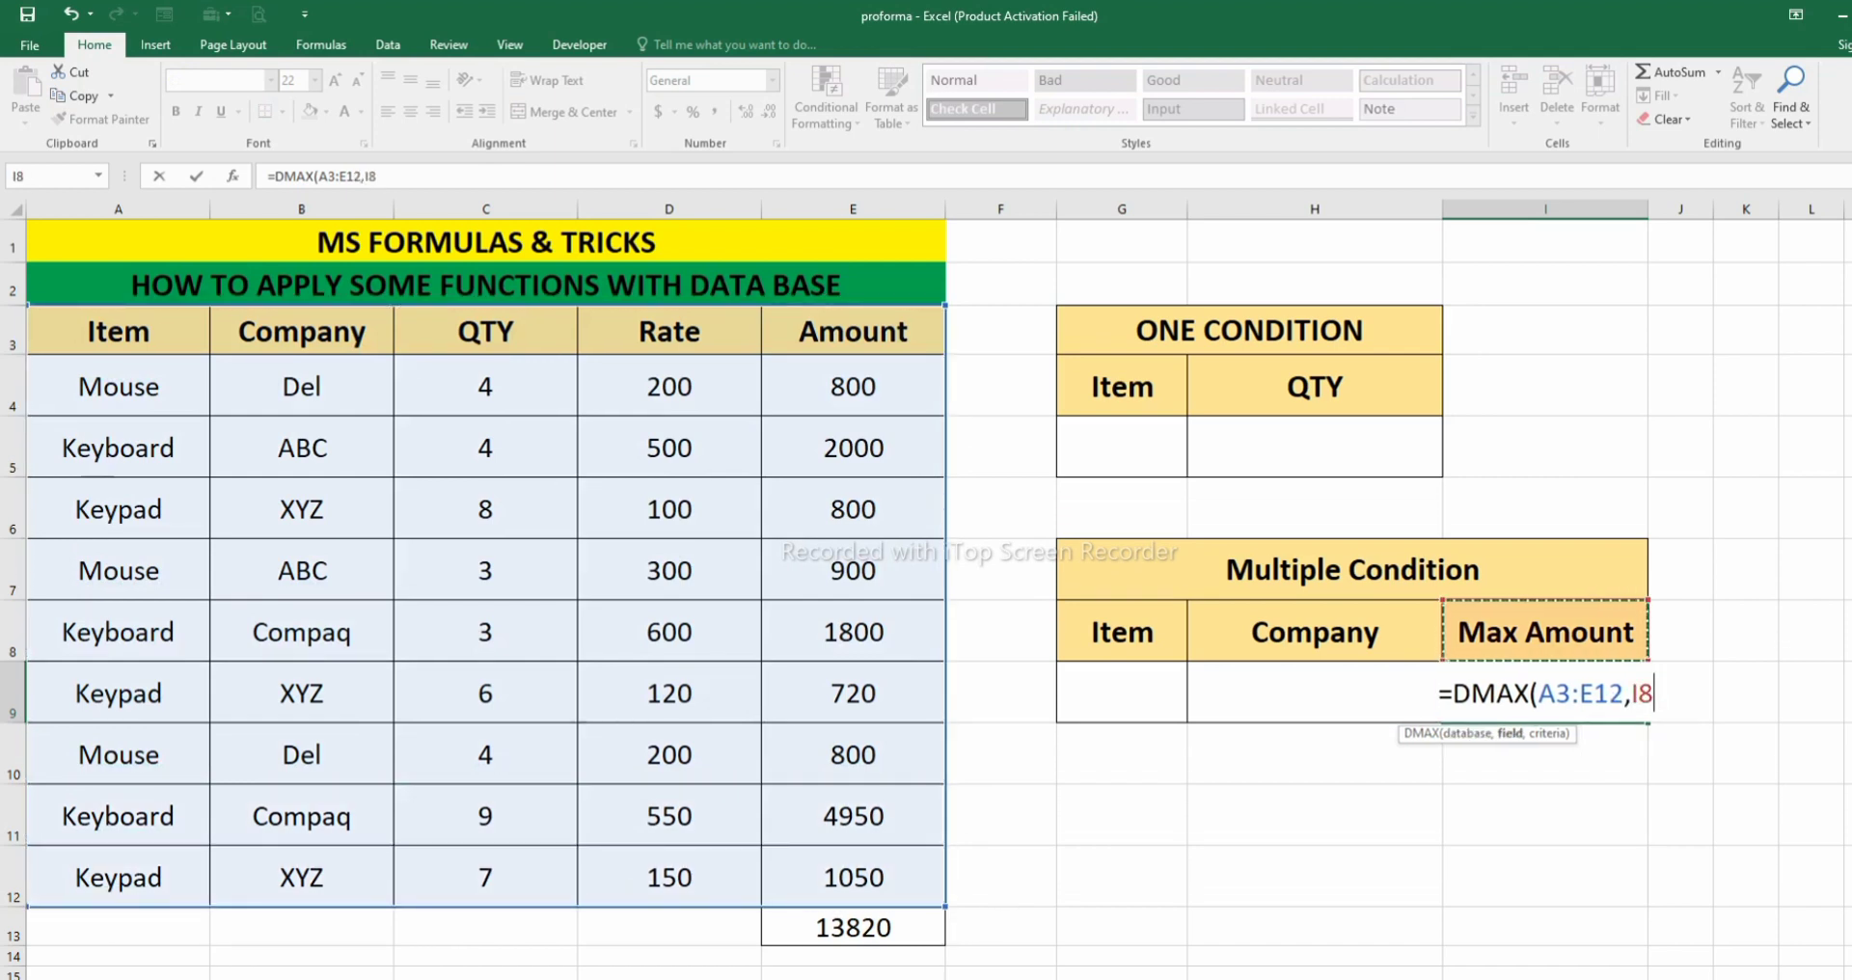
pyautogui.write(',')
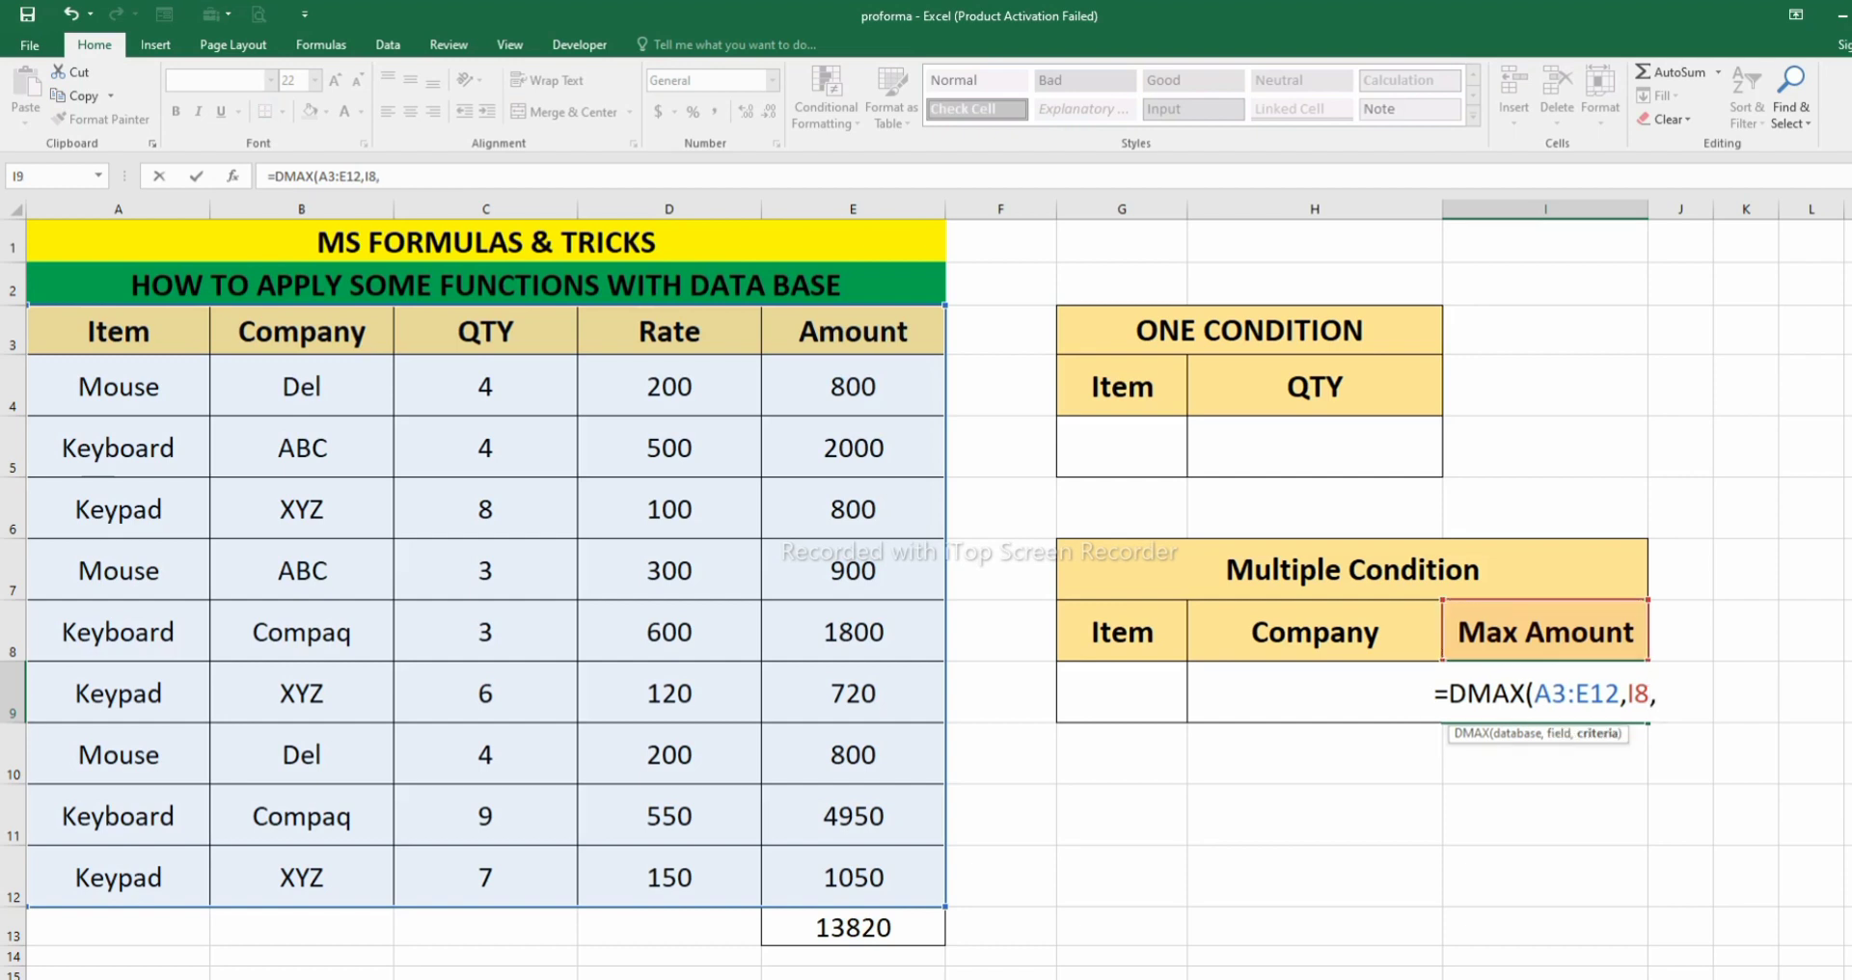
pyautogui.press('Up')
pyautogui.press('Left')
pyautogui.press('Left')
pyautogui.hotkey('shift', 'Right')
pyautogui.hotkey('shift', 'Down')
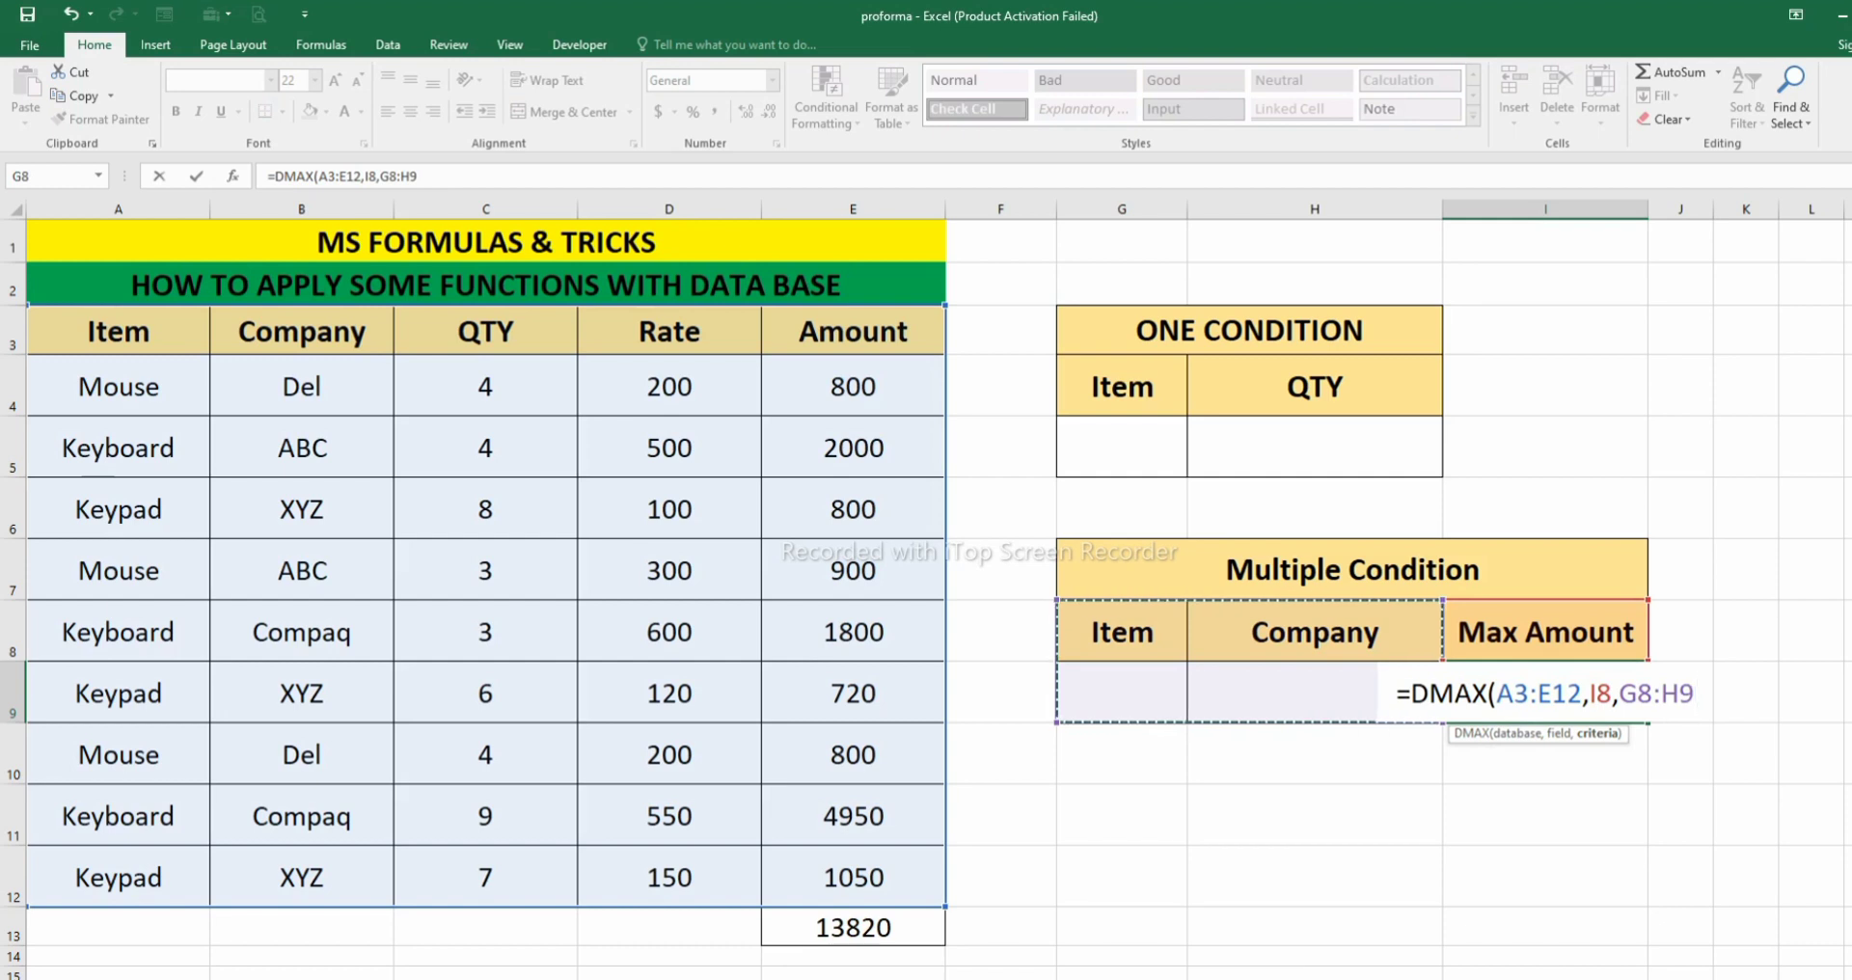
pyautogui.press('BackSpace')
pyautogui.press('BackSpace')
pyautogui.press('BackSpace')
pyautogui.press('BackSpace')
pyautogui.press('BackSpace')
pyautogui.press('BackSpace')
pyautogui.press('BackSpace')
pyautogui.press('BackSpace')
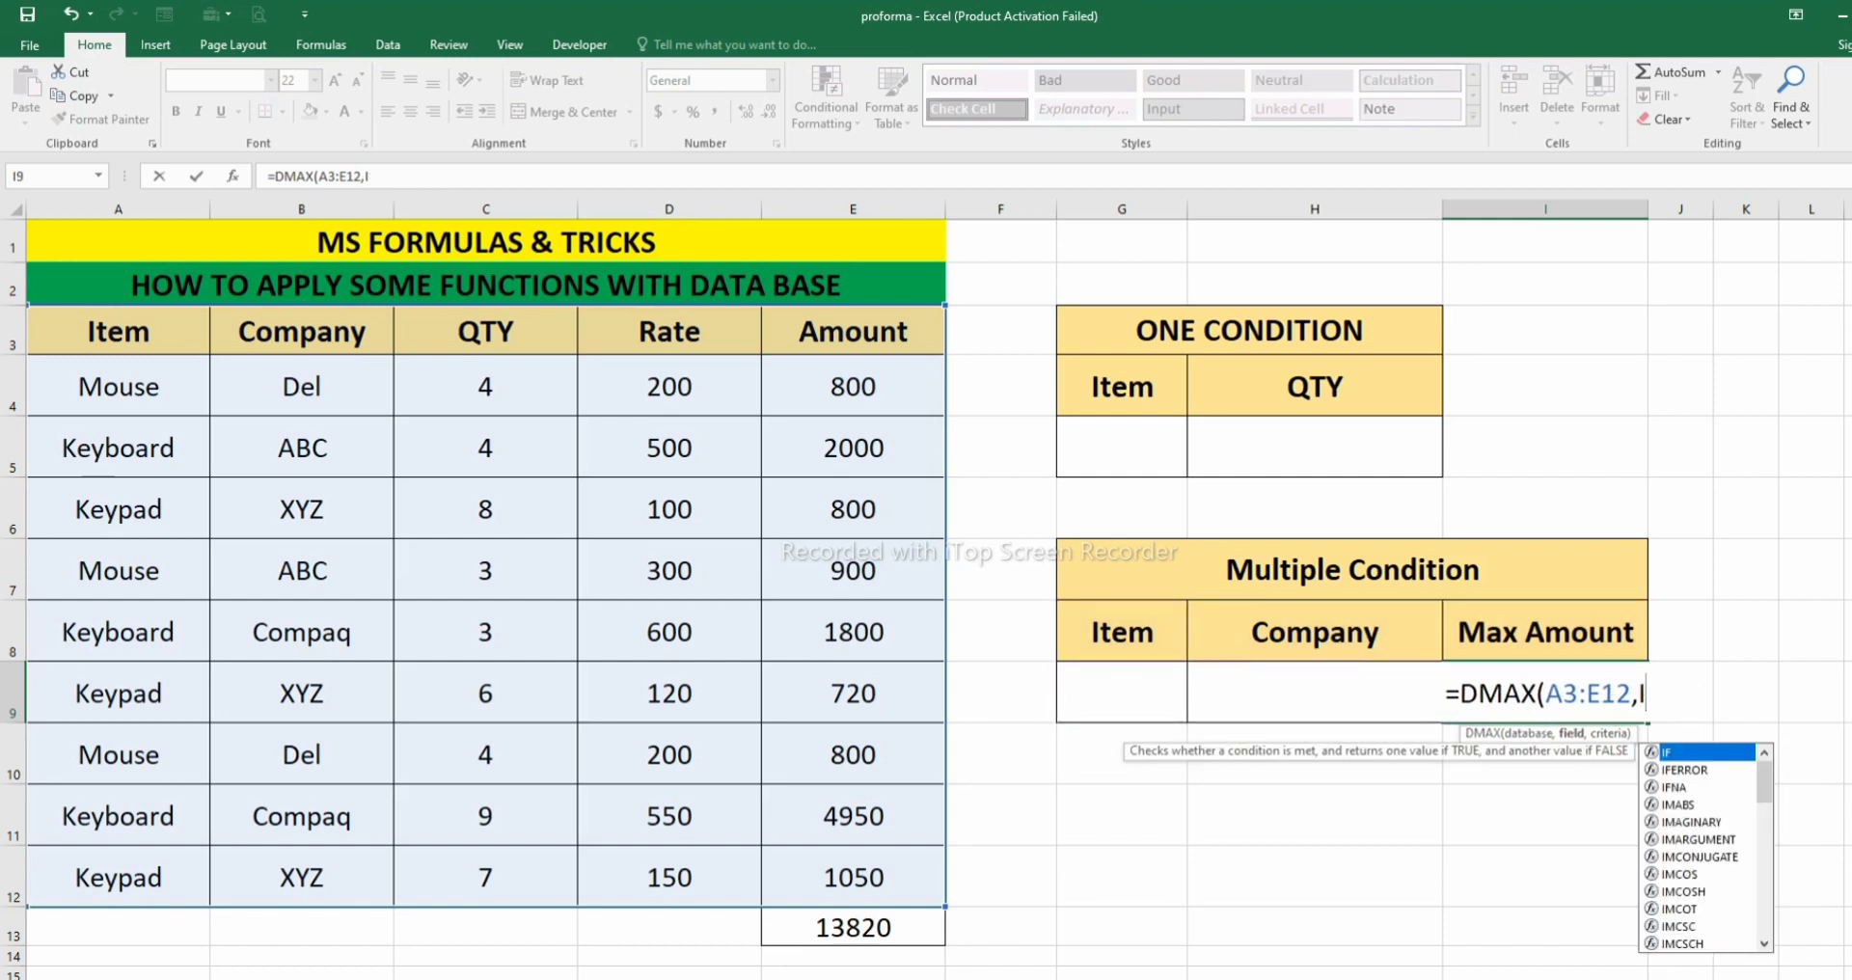
# - Complete the DMAX formula with E3 as the field and G8:H9 as the criteria, comparing the result with E11
pyautogui.click(853, 331)
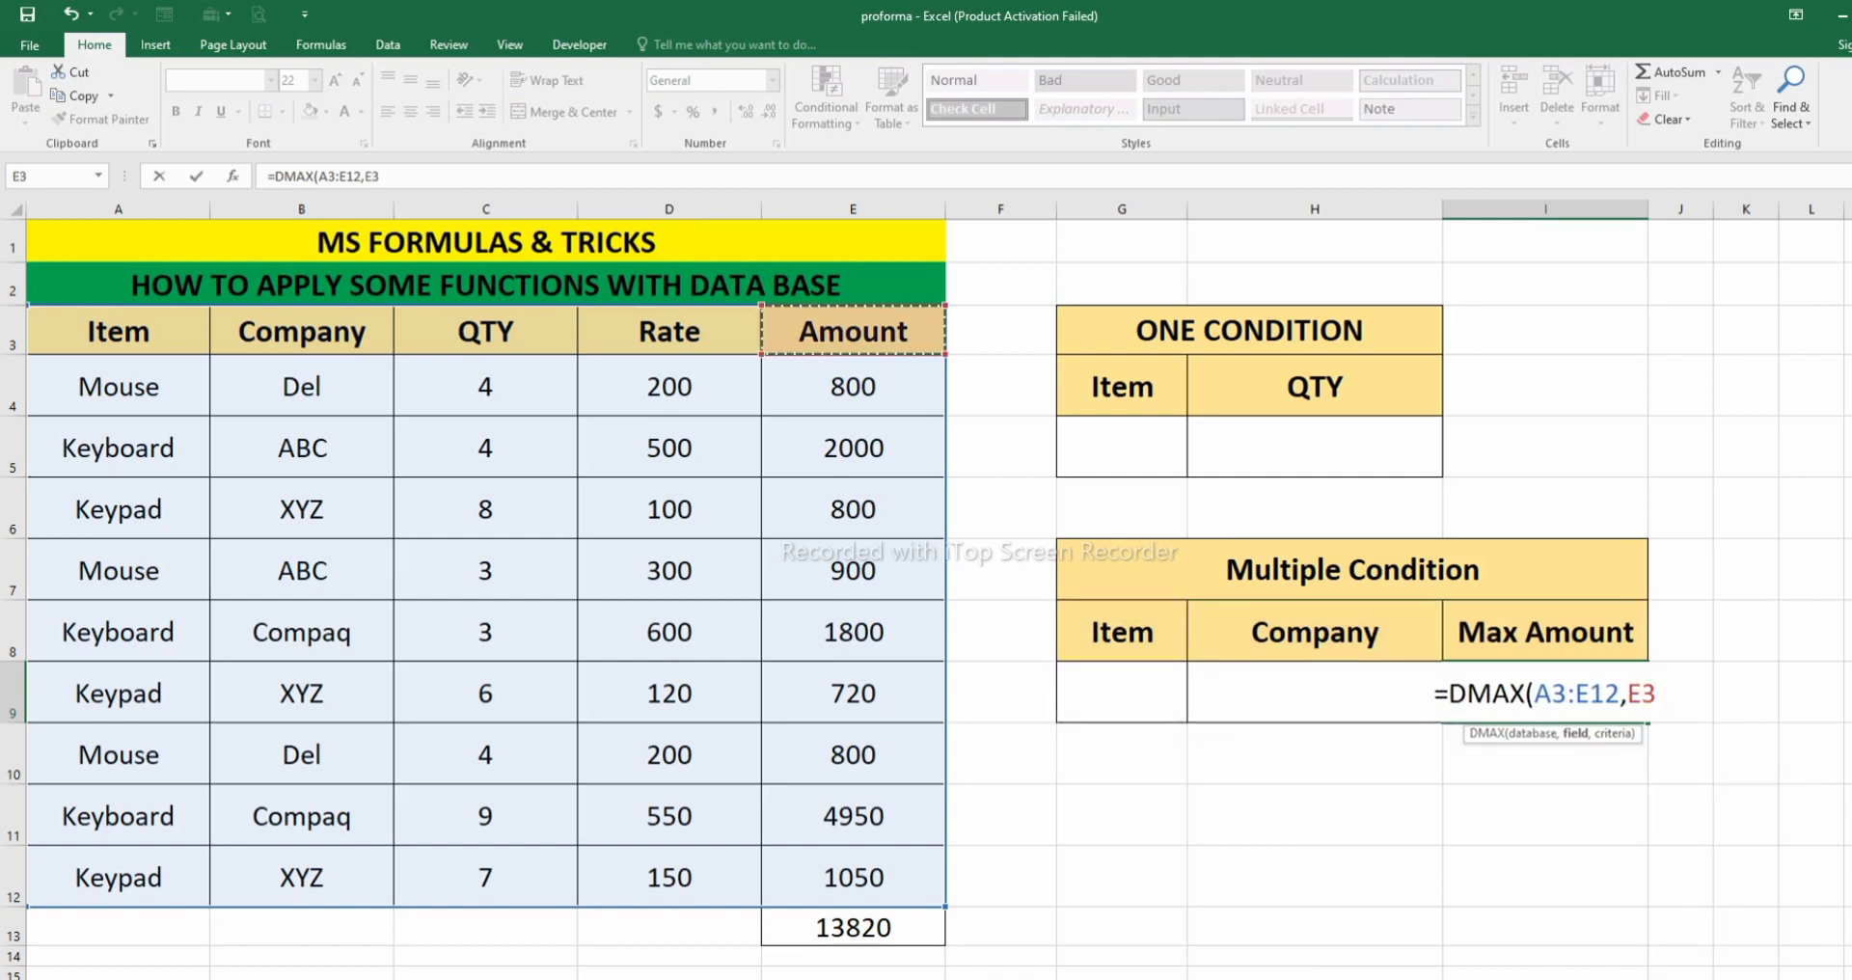
pyautogui.write(',')
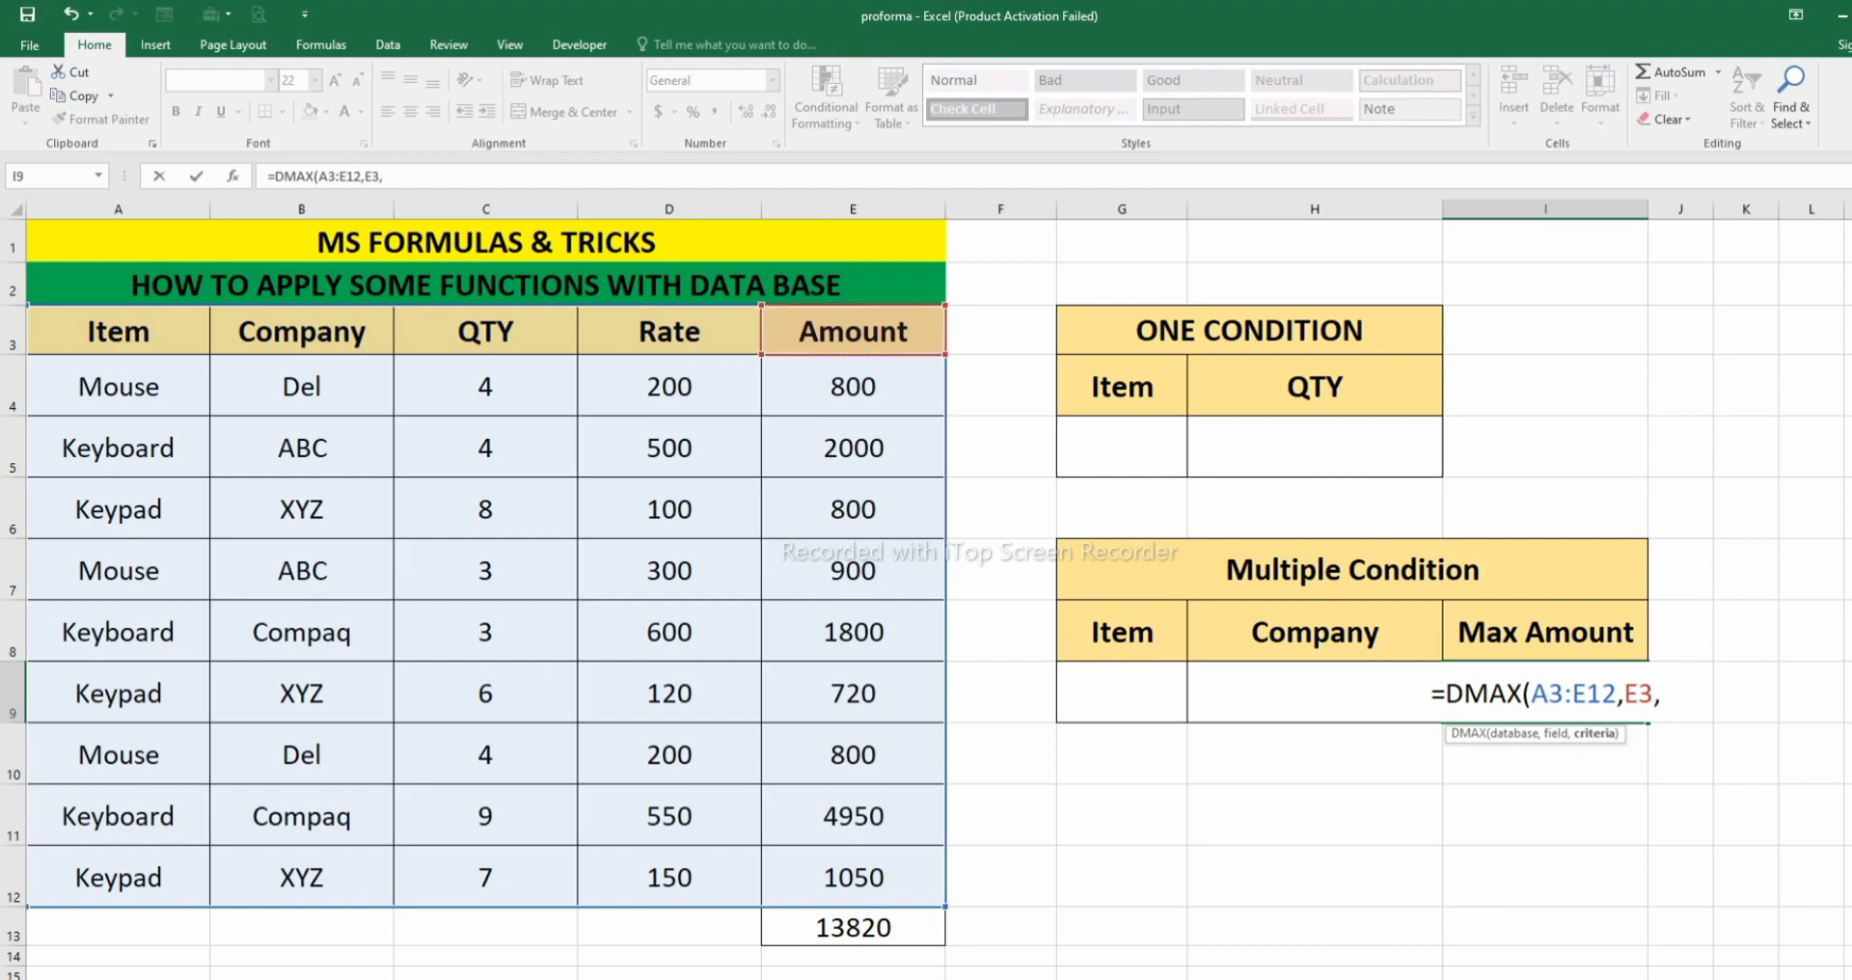
pyautogui.moveTo(1122, 631); pyautogui.dragTo(1315, 693)
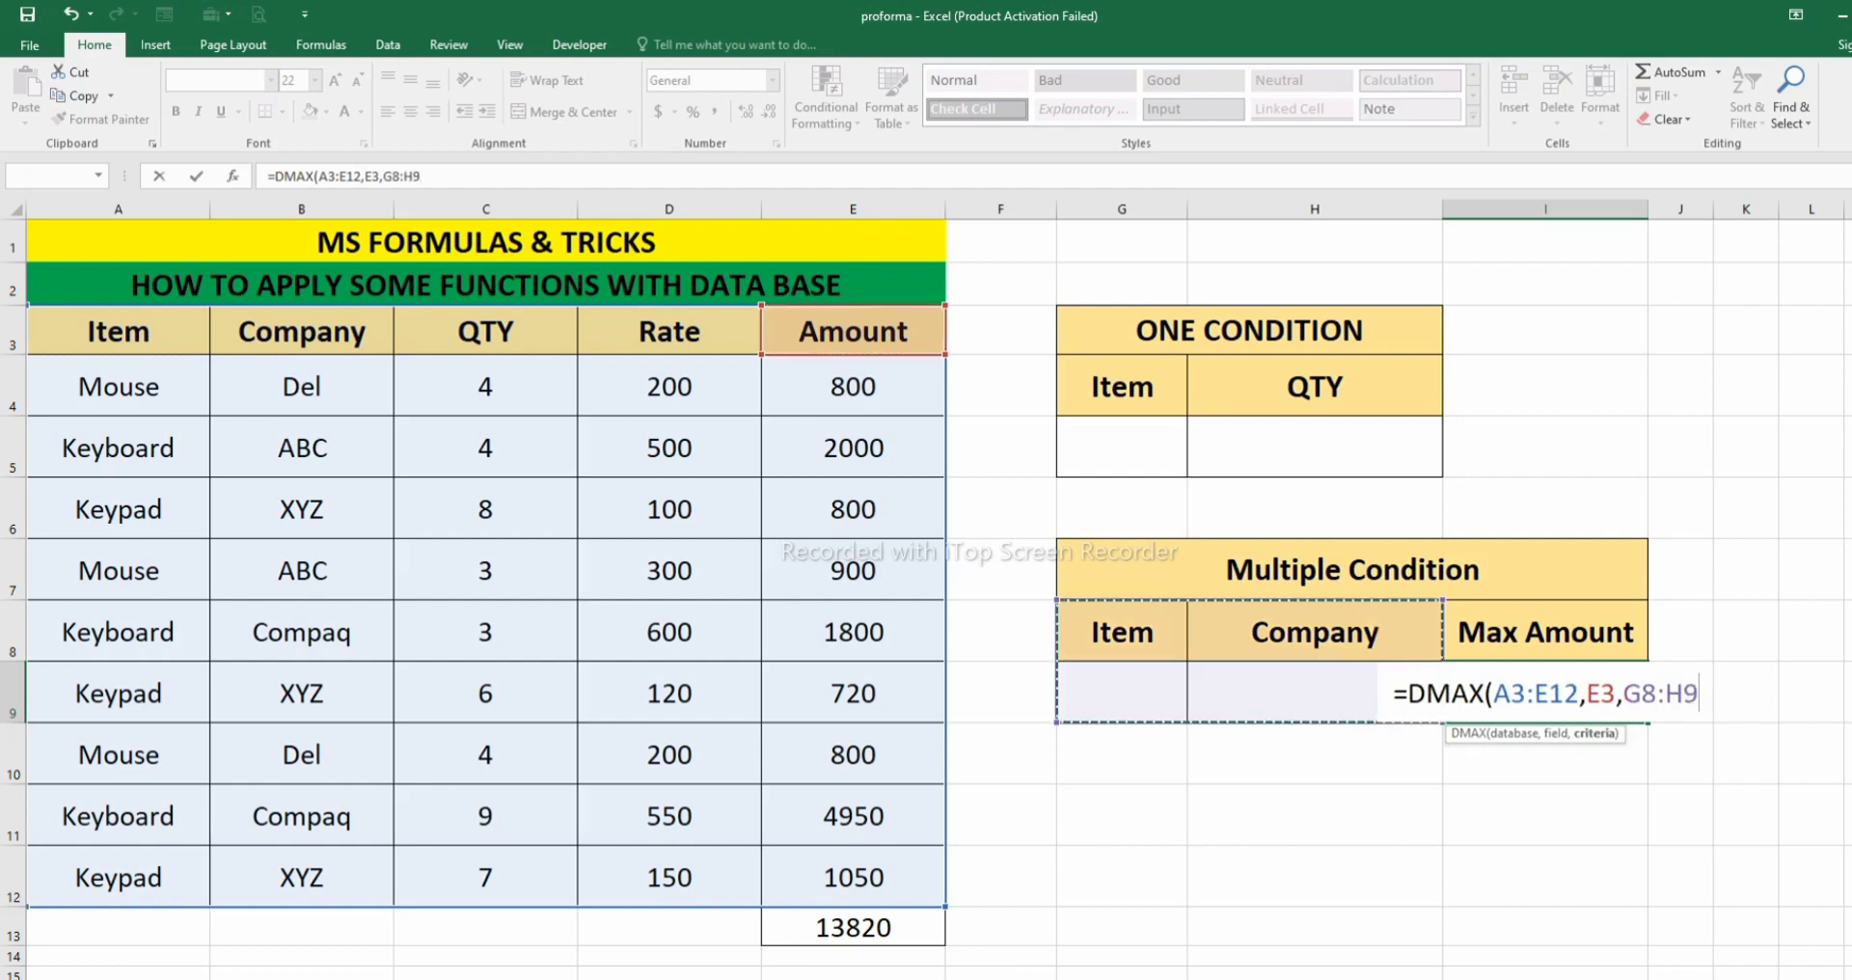
pyautogui.write(')')
pyautogui.press('Return')
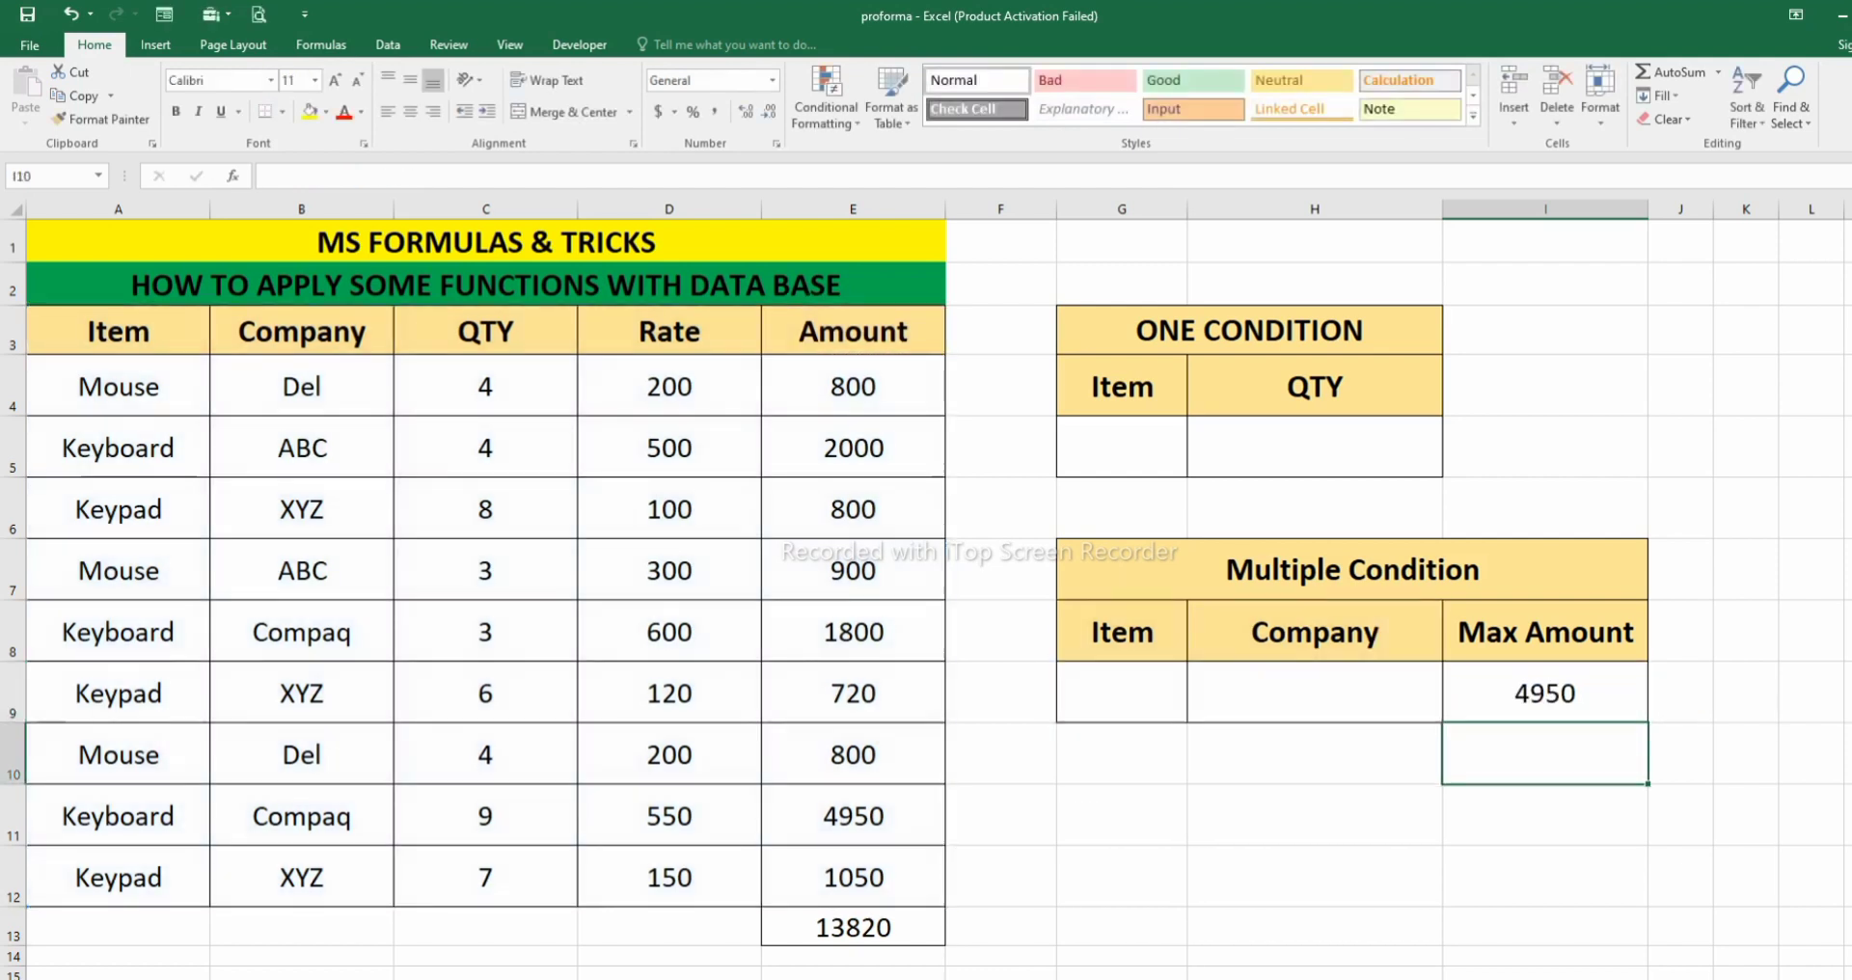
pyautogui.click(1545, 693)
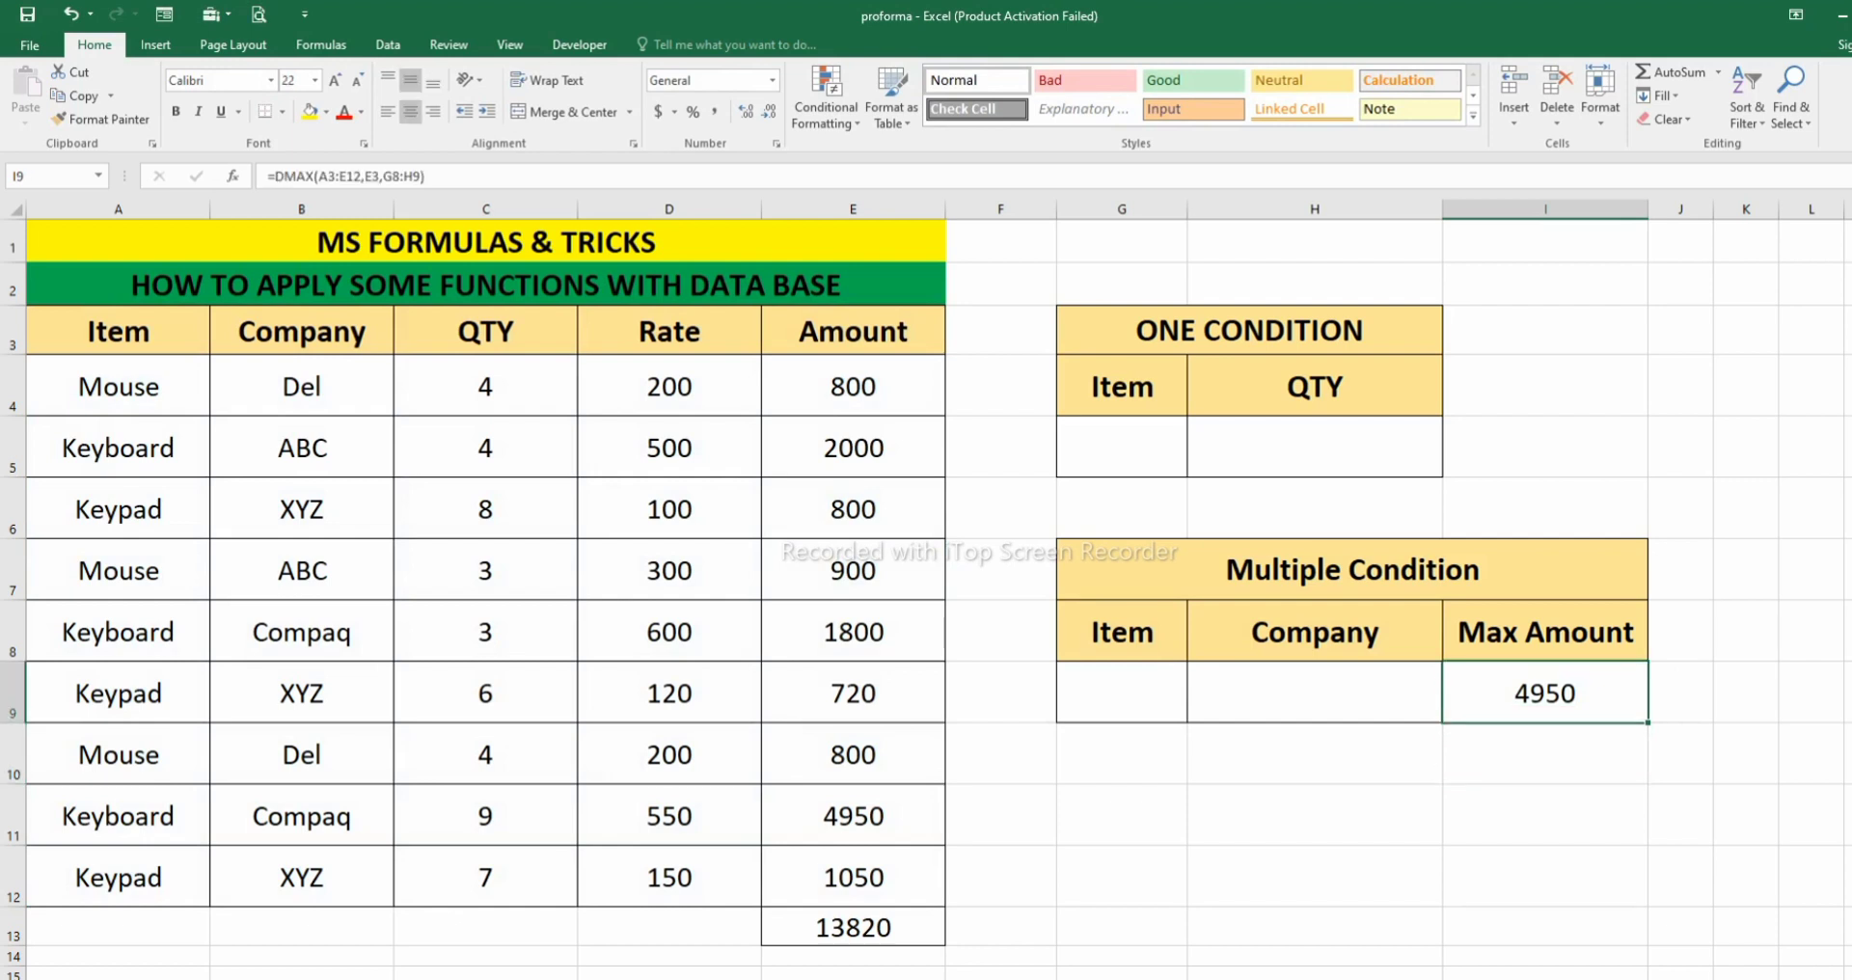
pyautogui.click(853, 816)
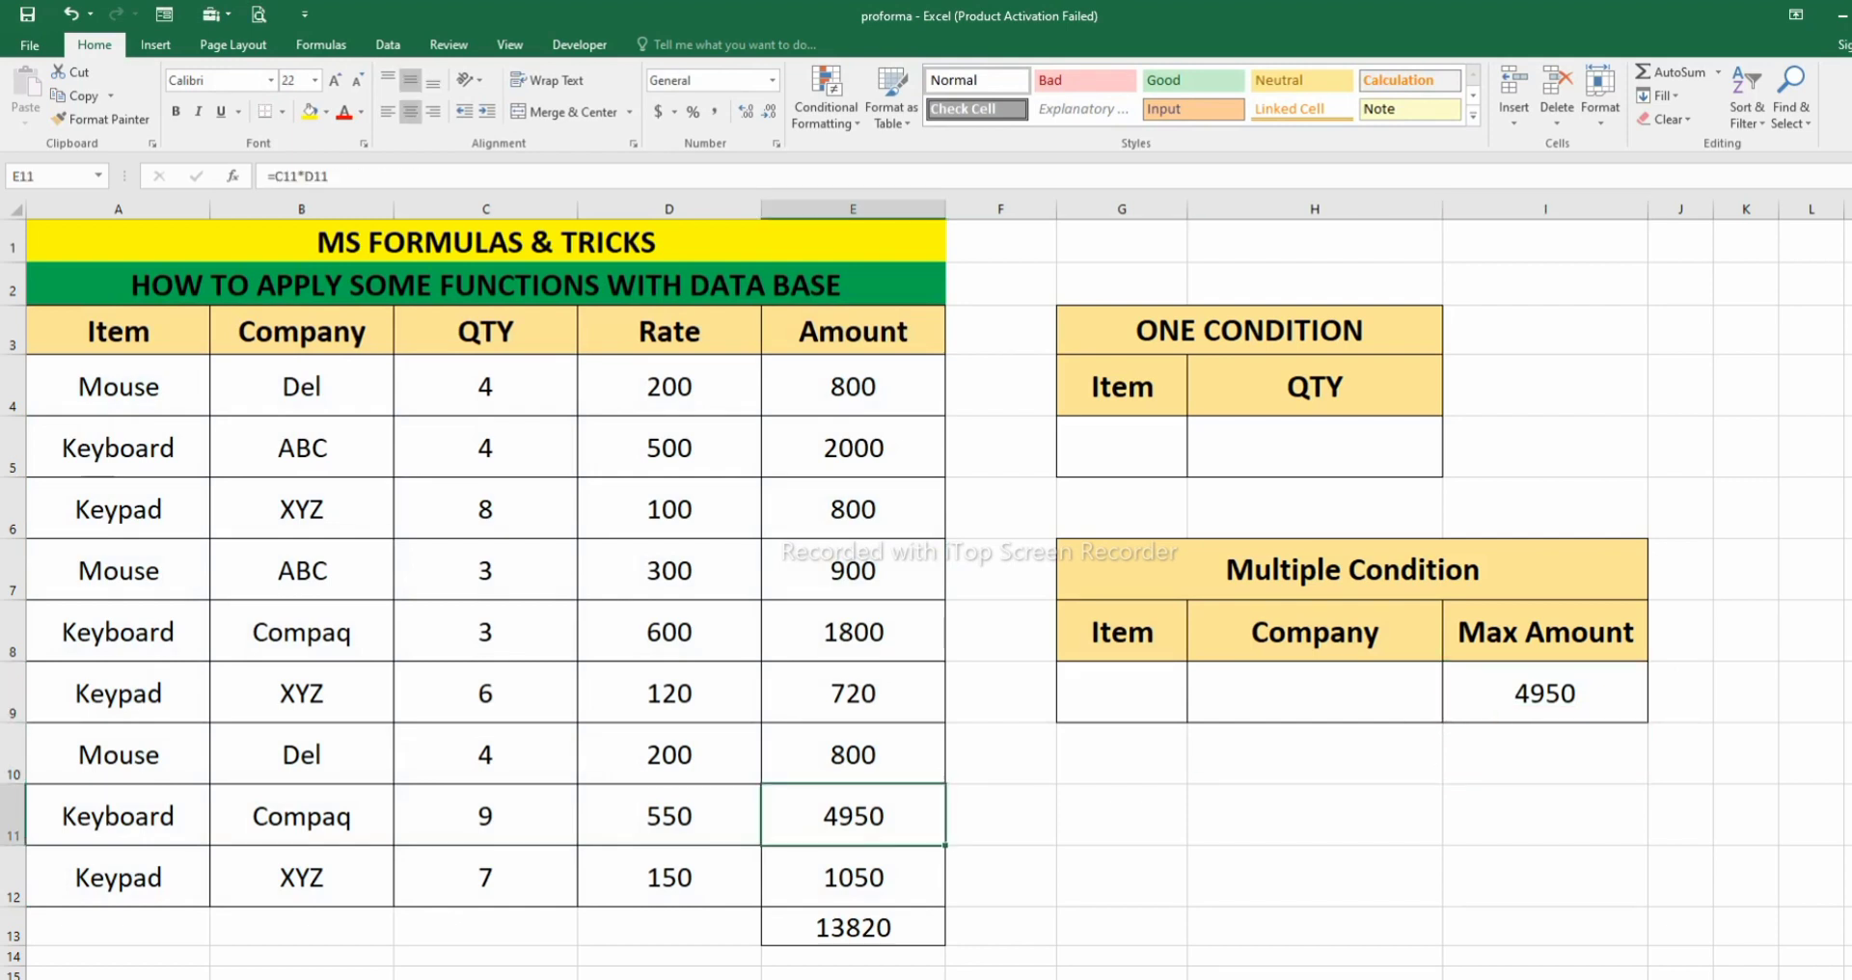
# - Enter Mouse as the item criterion in G9 and del as the company criterion in H9, checking the maximum in I9
pyautogui.click(1122, 692)
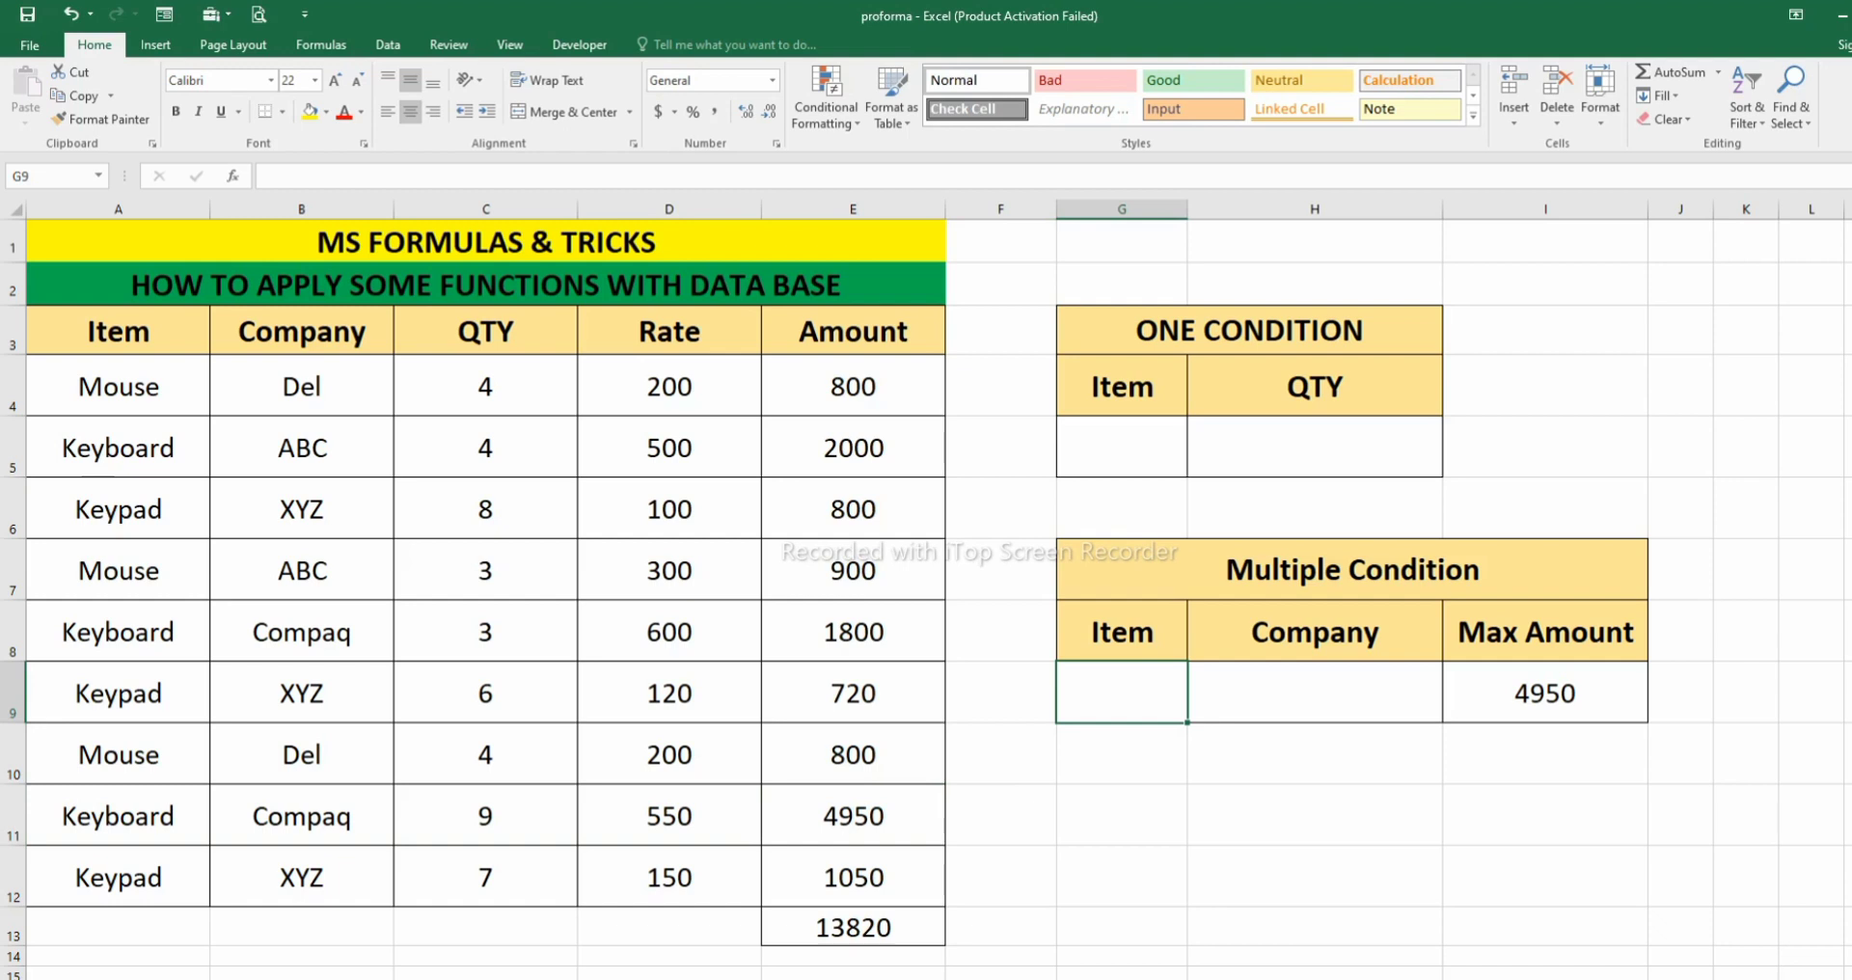
pyautogui.write('Mouse')
pyautogui.press('Return')
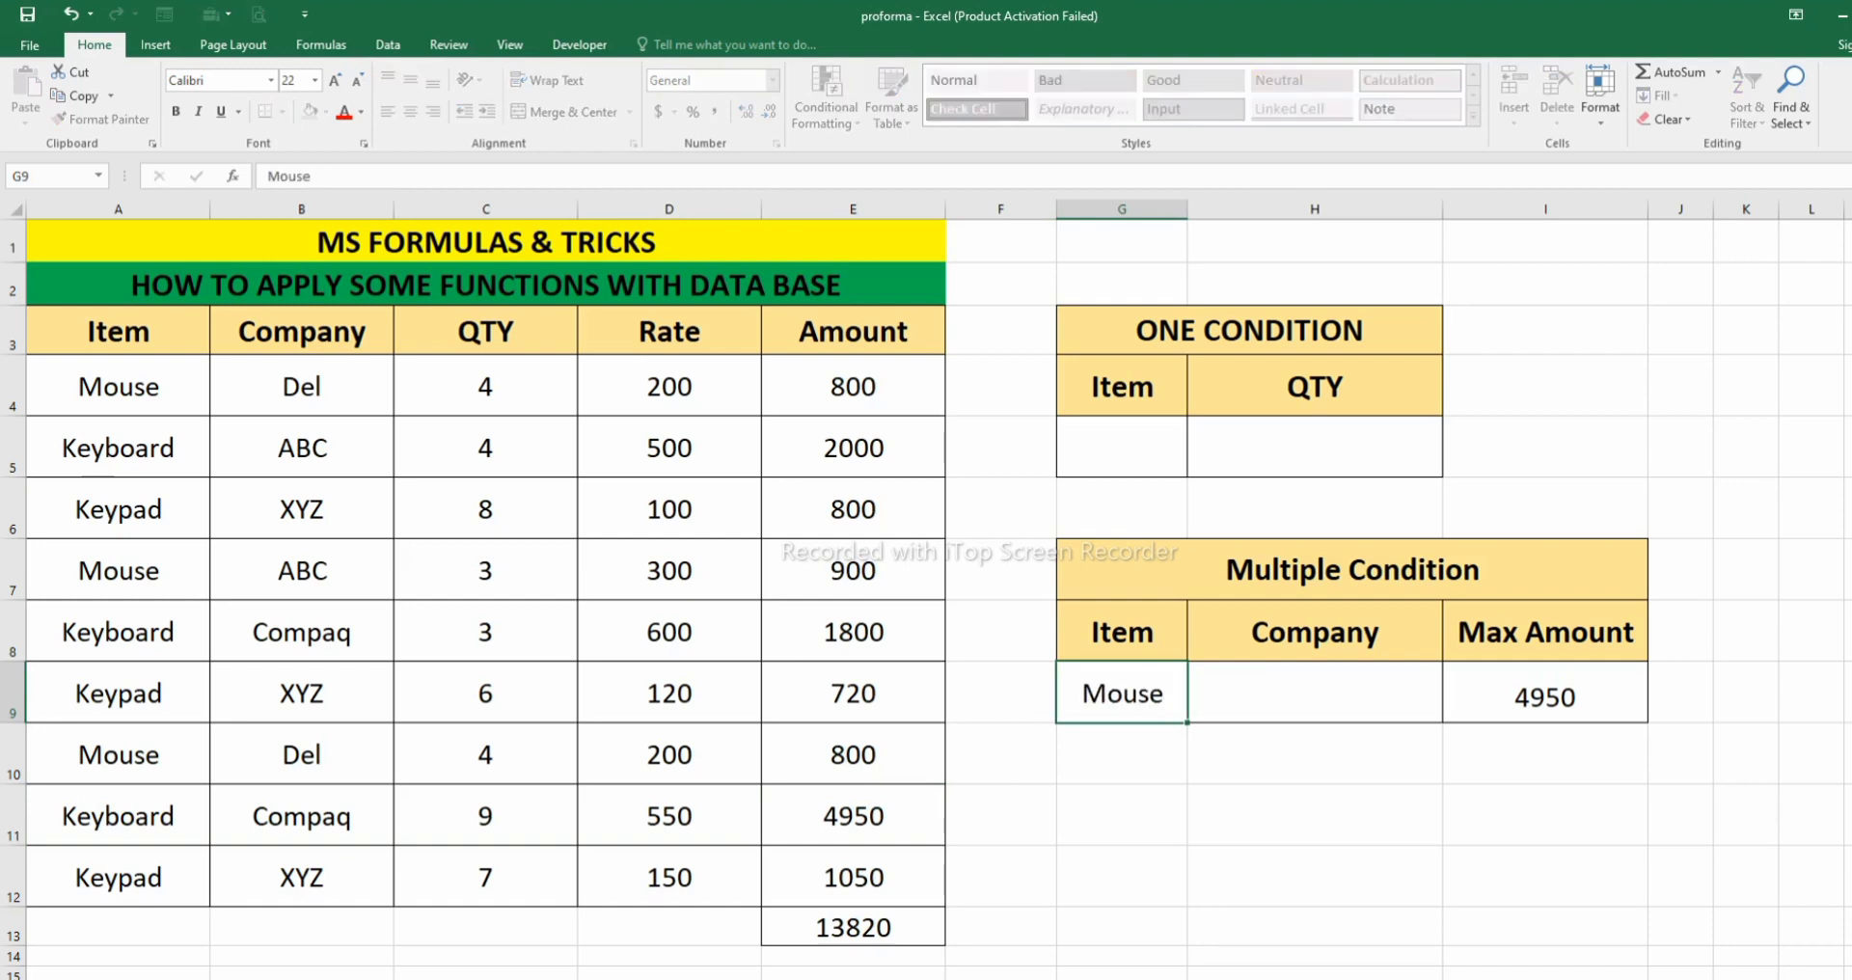
pyautogui.click(1546, 692)
pyautogui.click(1315, 693)
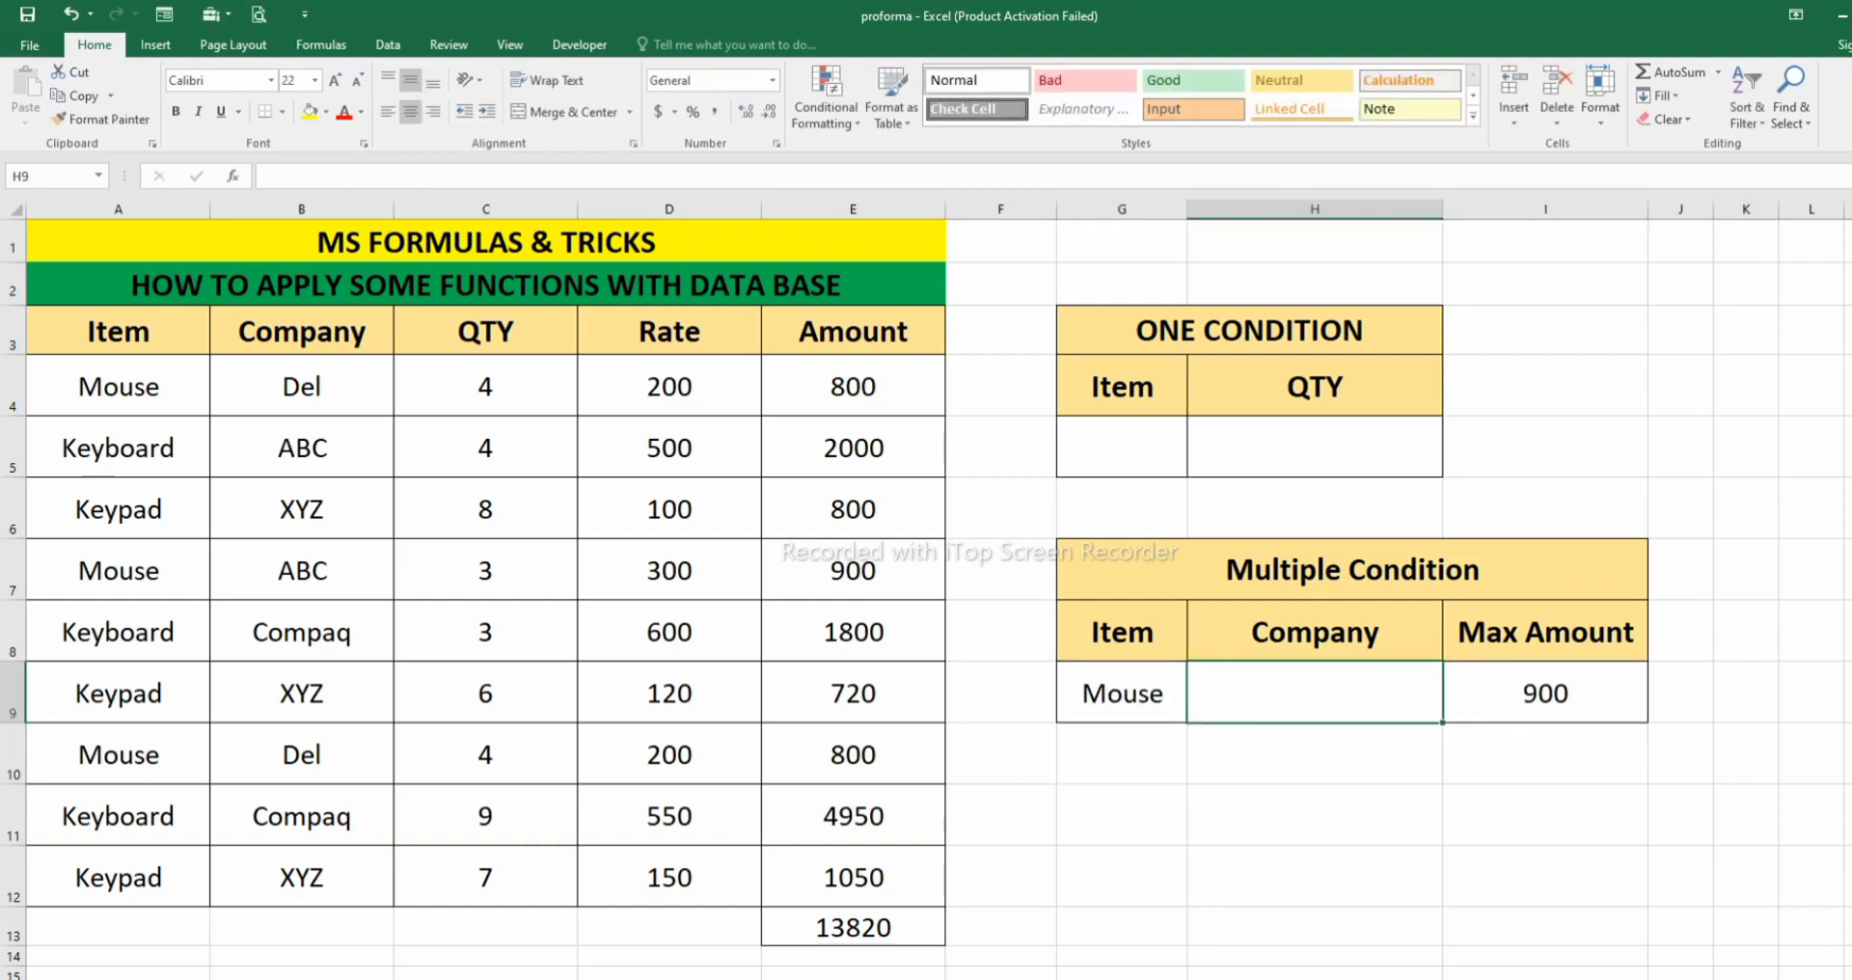
pyautogui.write('del')
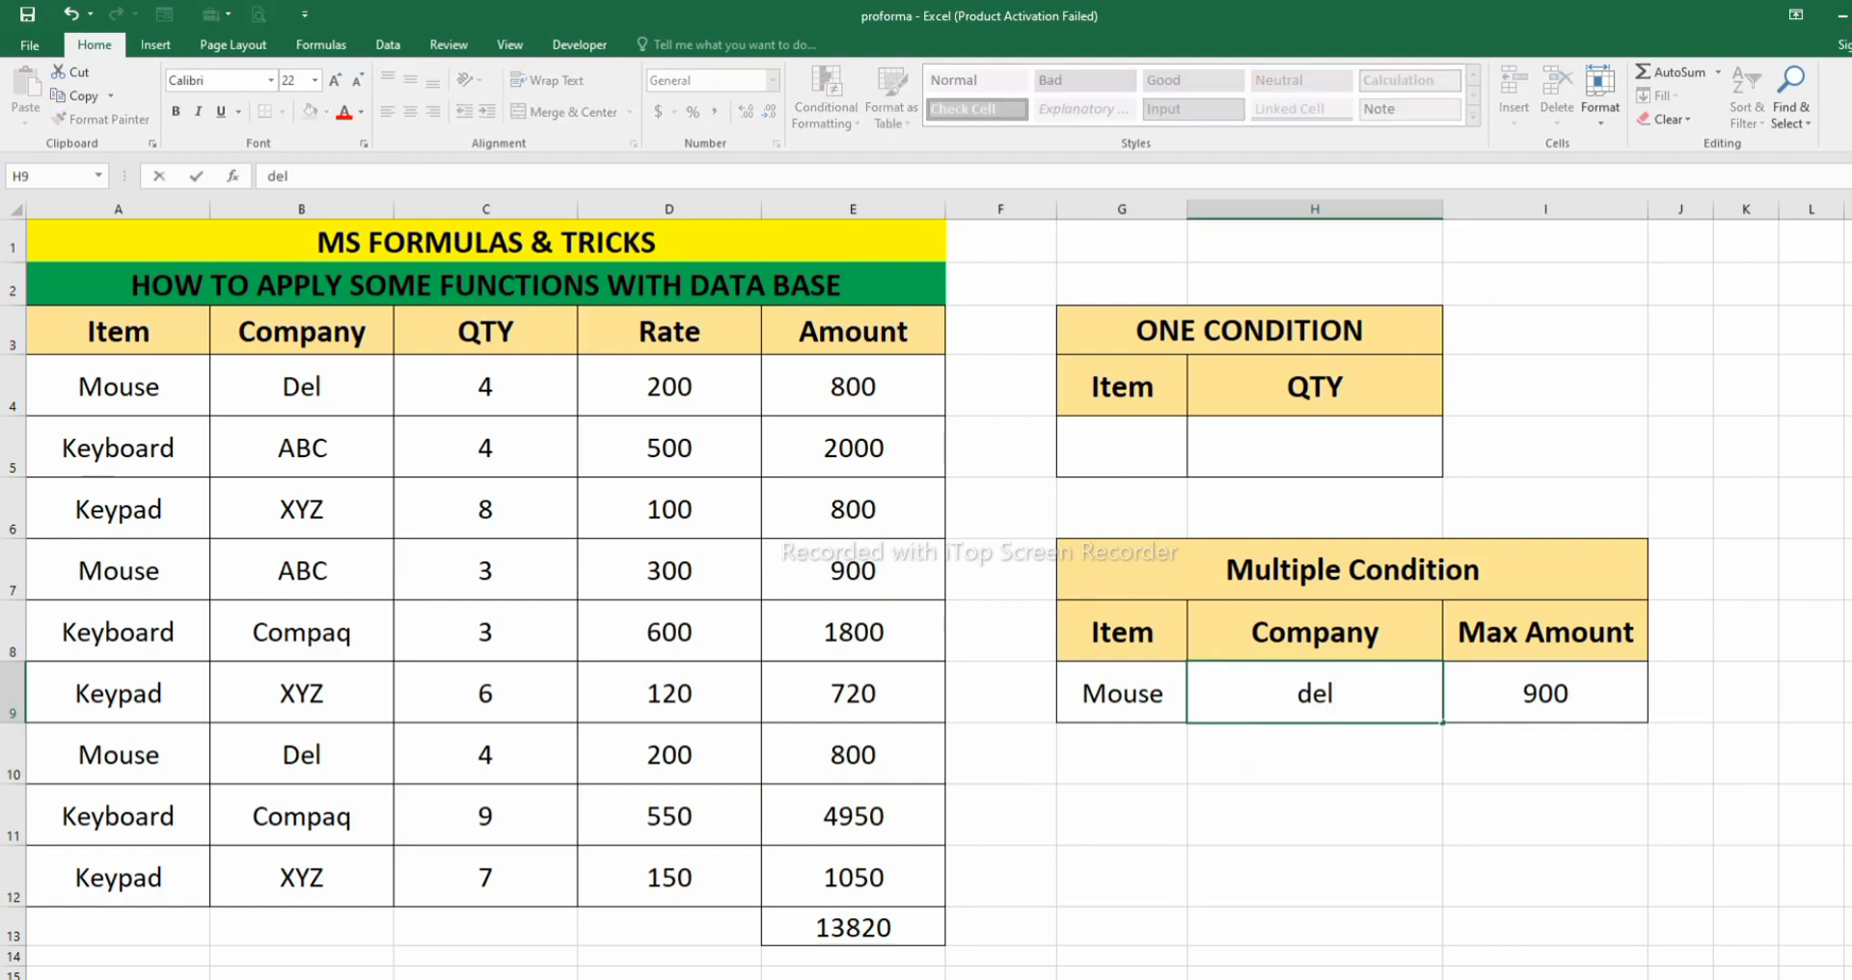
pyautogui.press('Return')
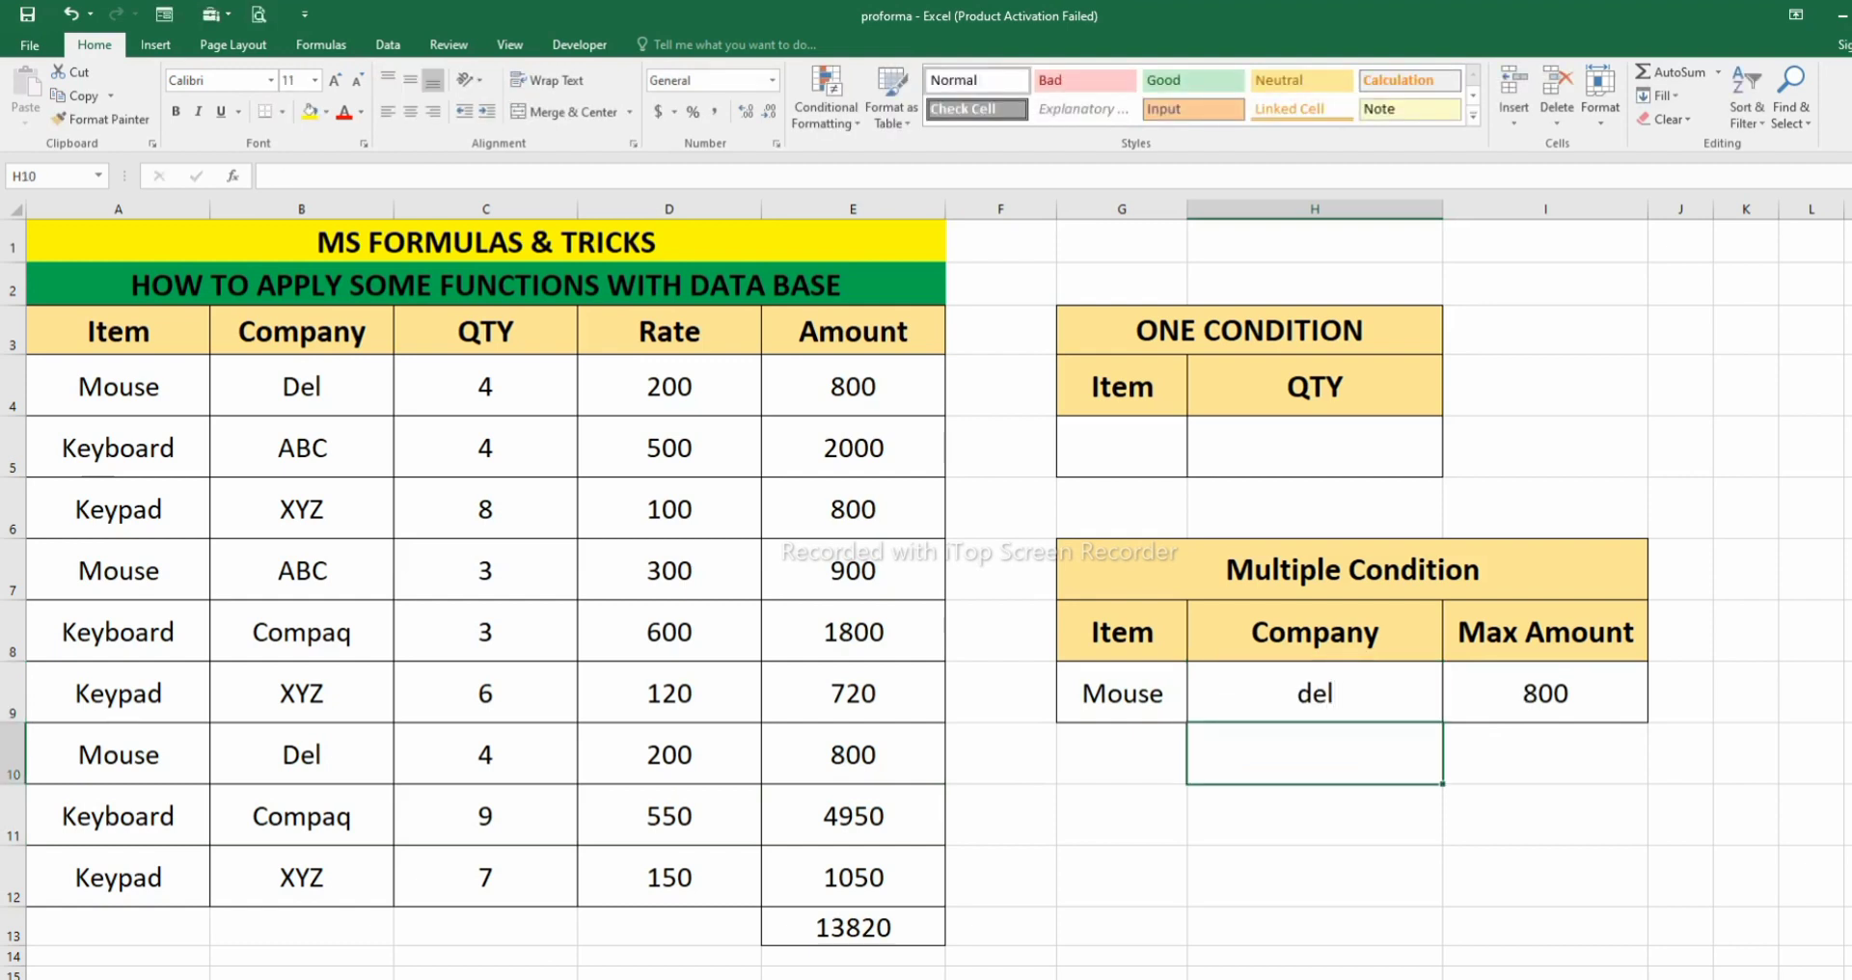
# - Clear the company criterion in H9 and compare the maximum in I9 with the Mouse records in rows 4, 7 and 10
pyautogui.click(1315, 693)
pyautogui.press('BackSpace')
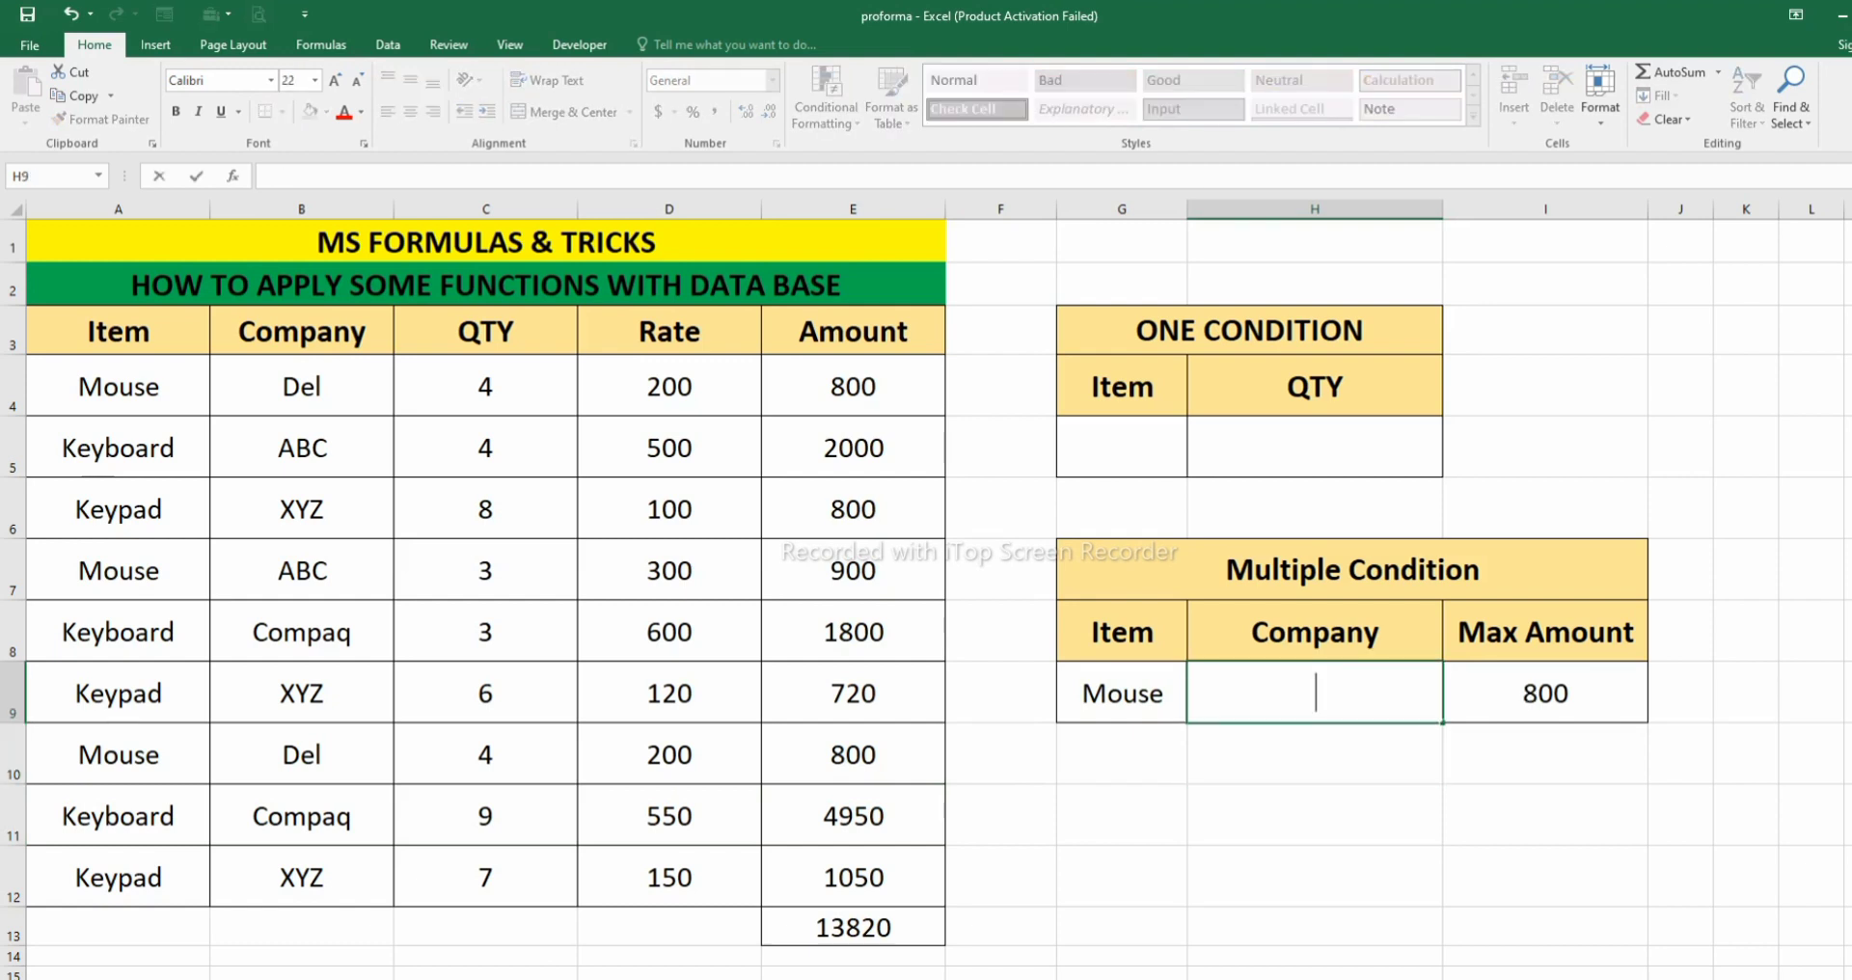
pyautogui.press('Return')
pyautogui.click(1545, 693)
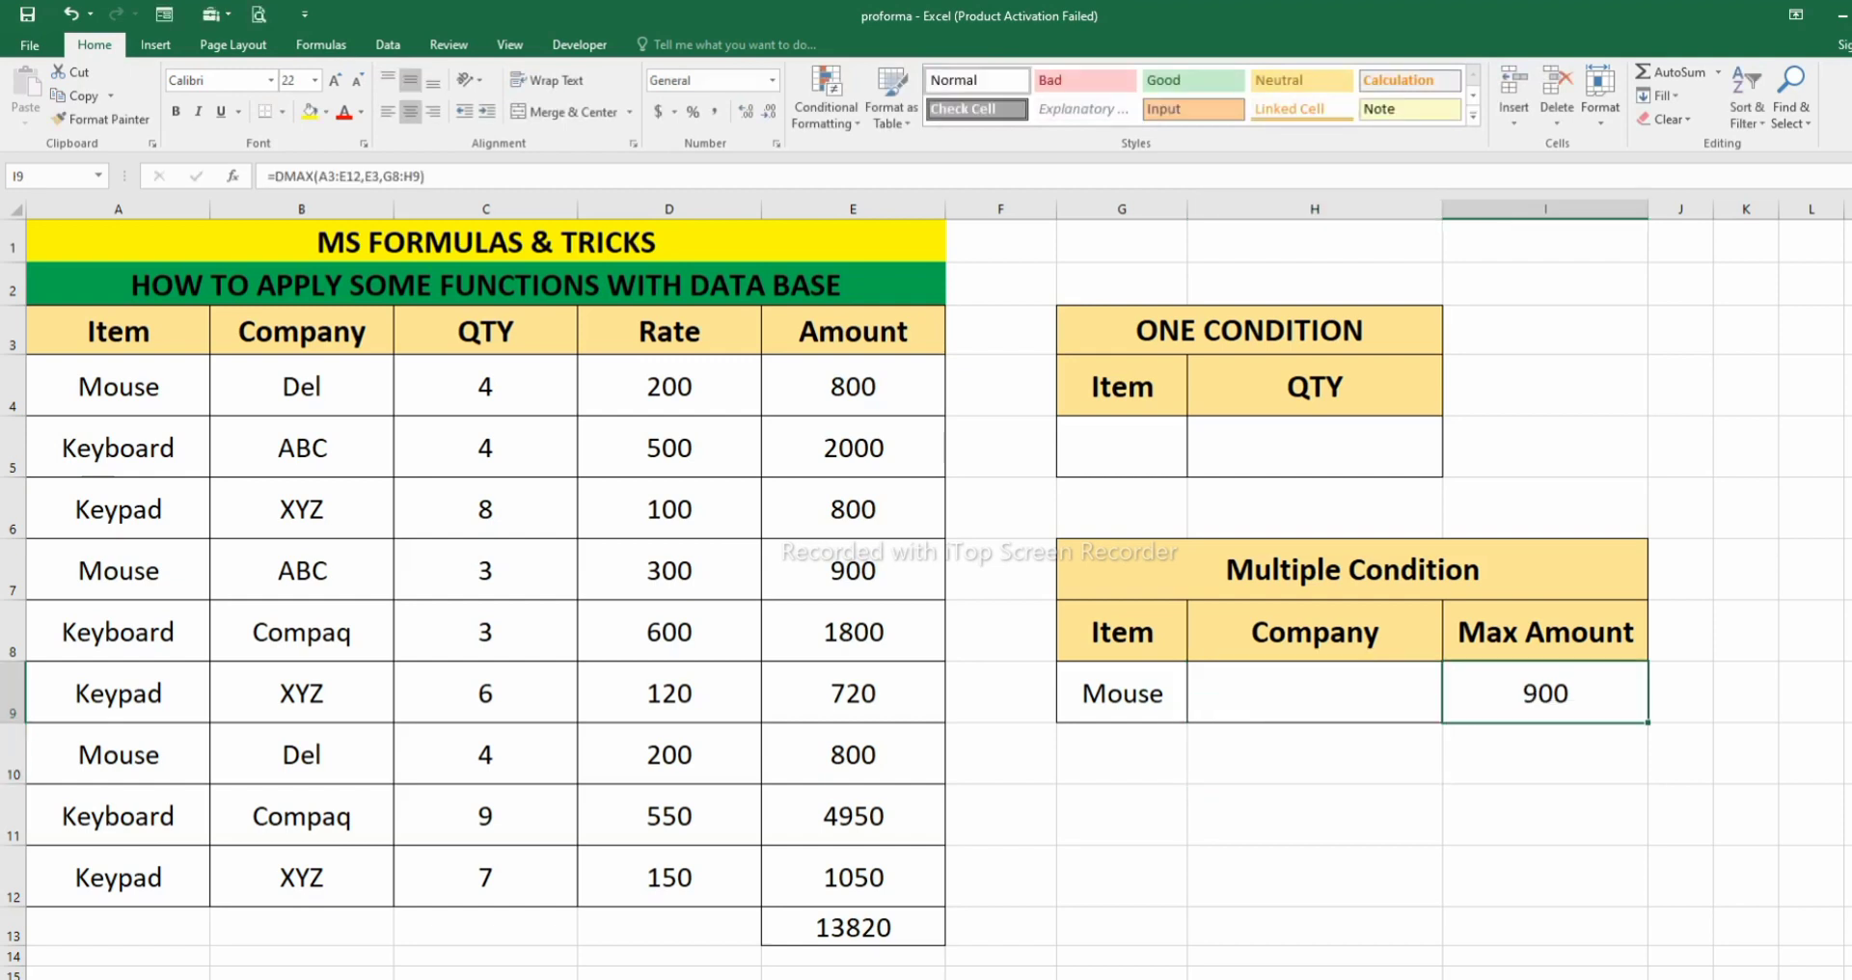
pyautogui.moveTo(117, 386); pyautogui.dragTo(868, 386)
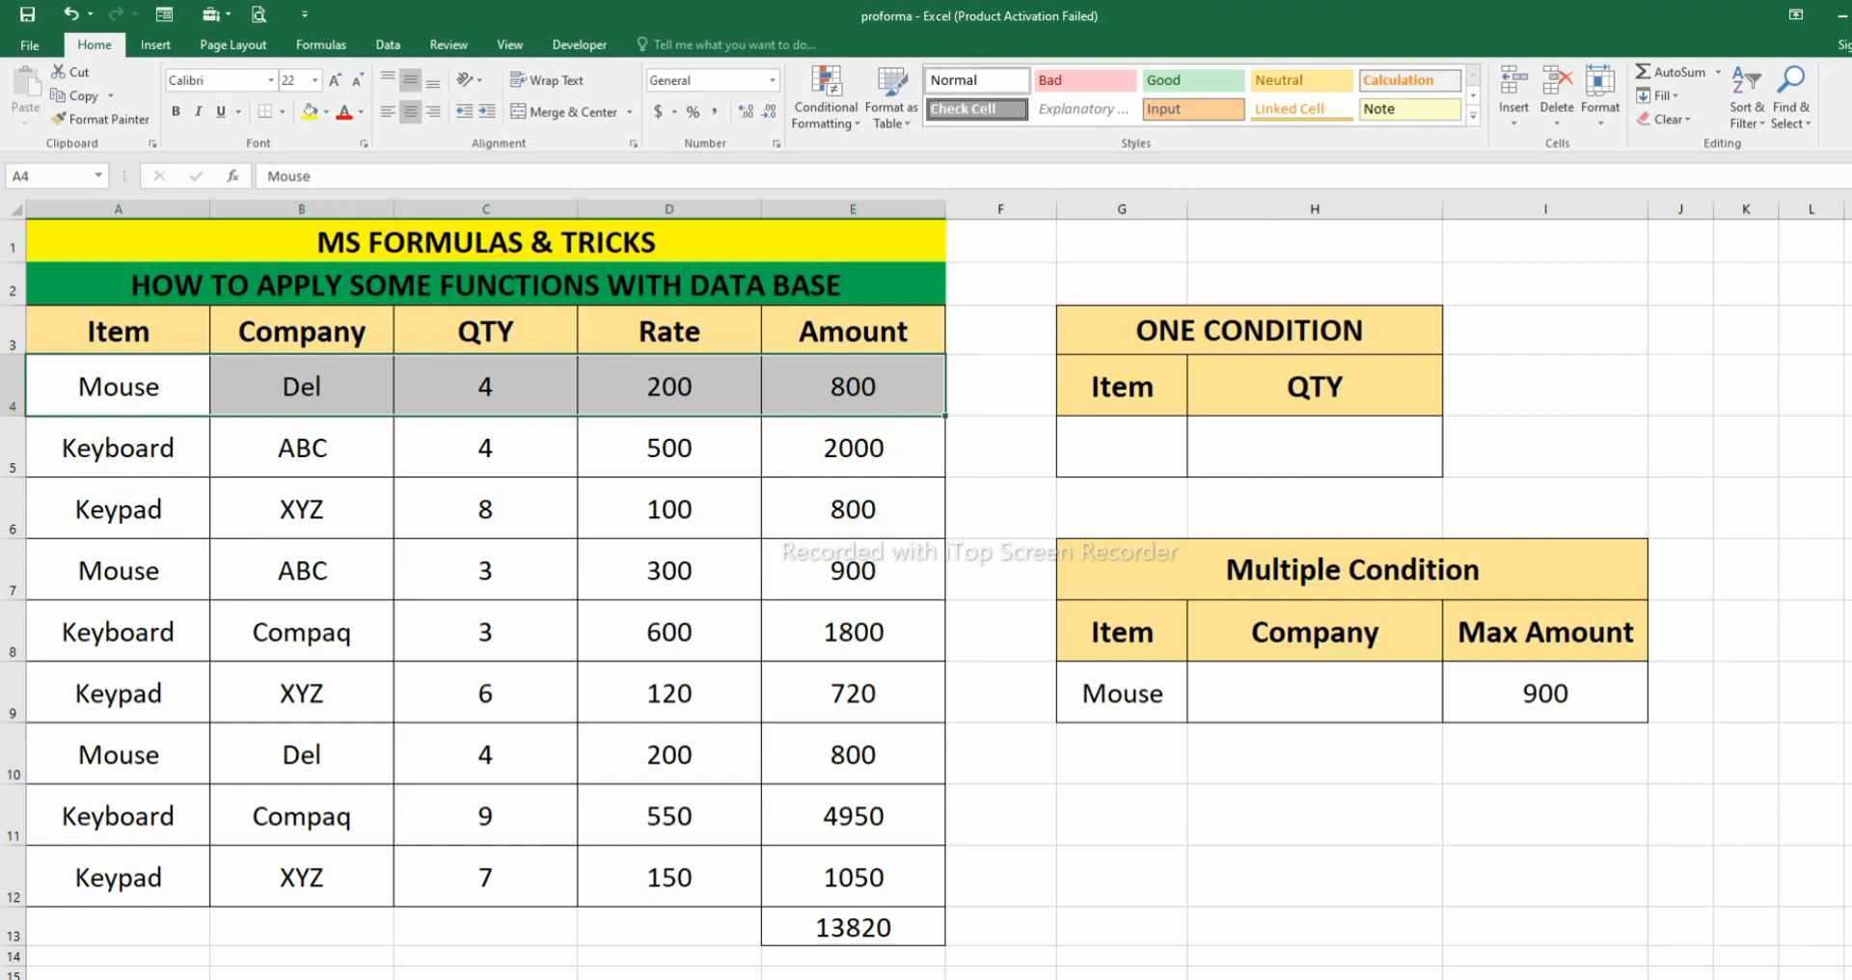
pyautogui.moveTo(117, 570); pyautogui.dragTo(853, 571)
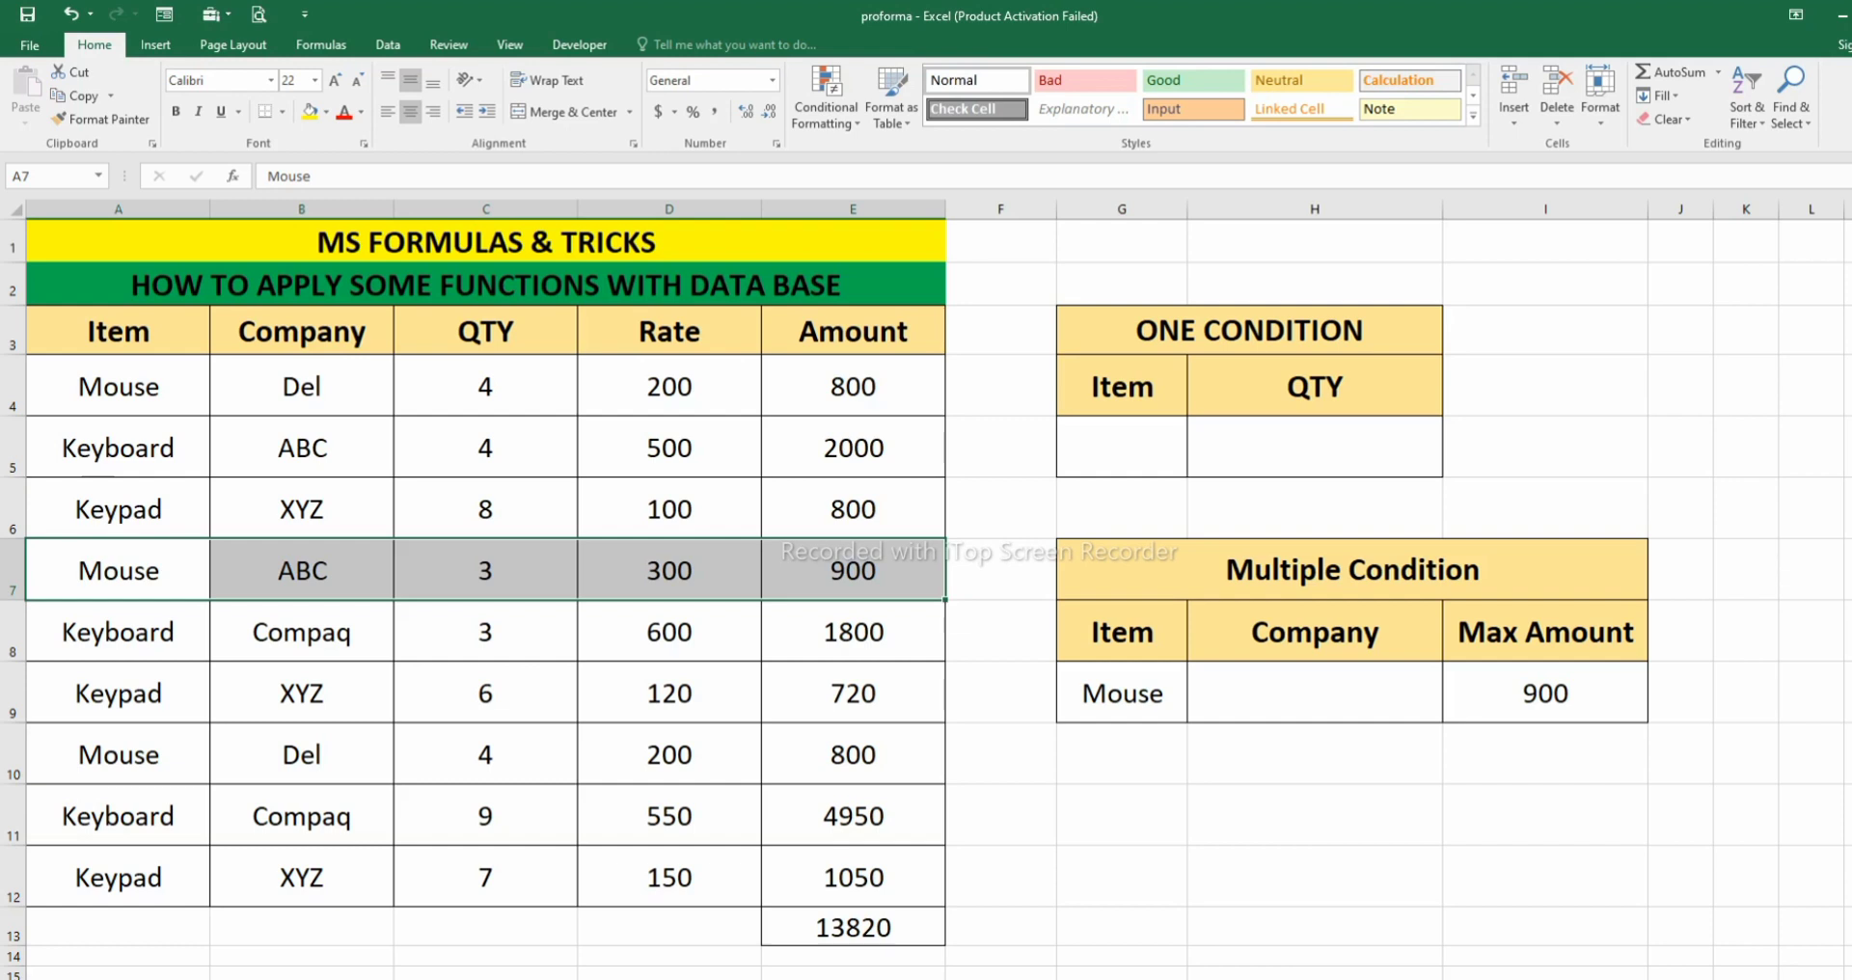
pyautogui.moveTo(118, 755); pyautogui.dragTo(853, 754)
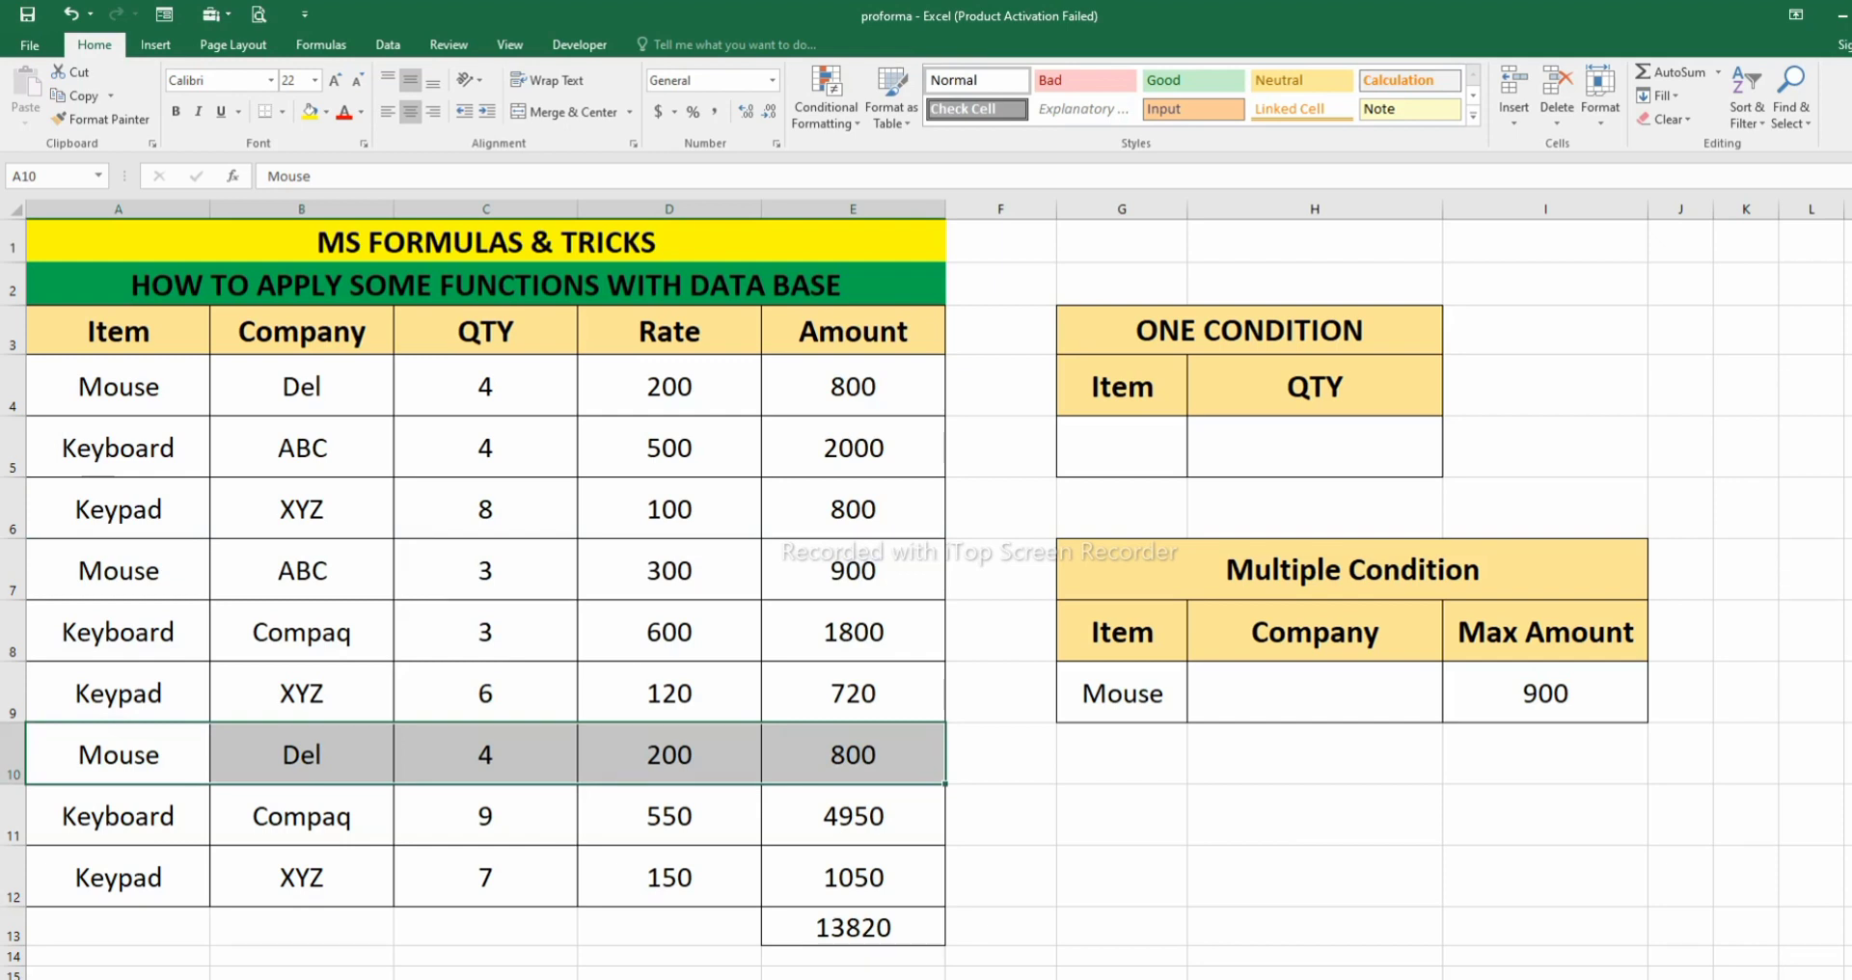
# - Set the item criterion in G9 to Keypad and compare the maximum in I9 with the Keypad records in rows 12, 9 and 6
pyautogui.click(1122, 693)
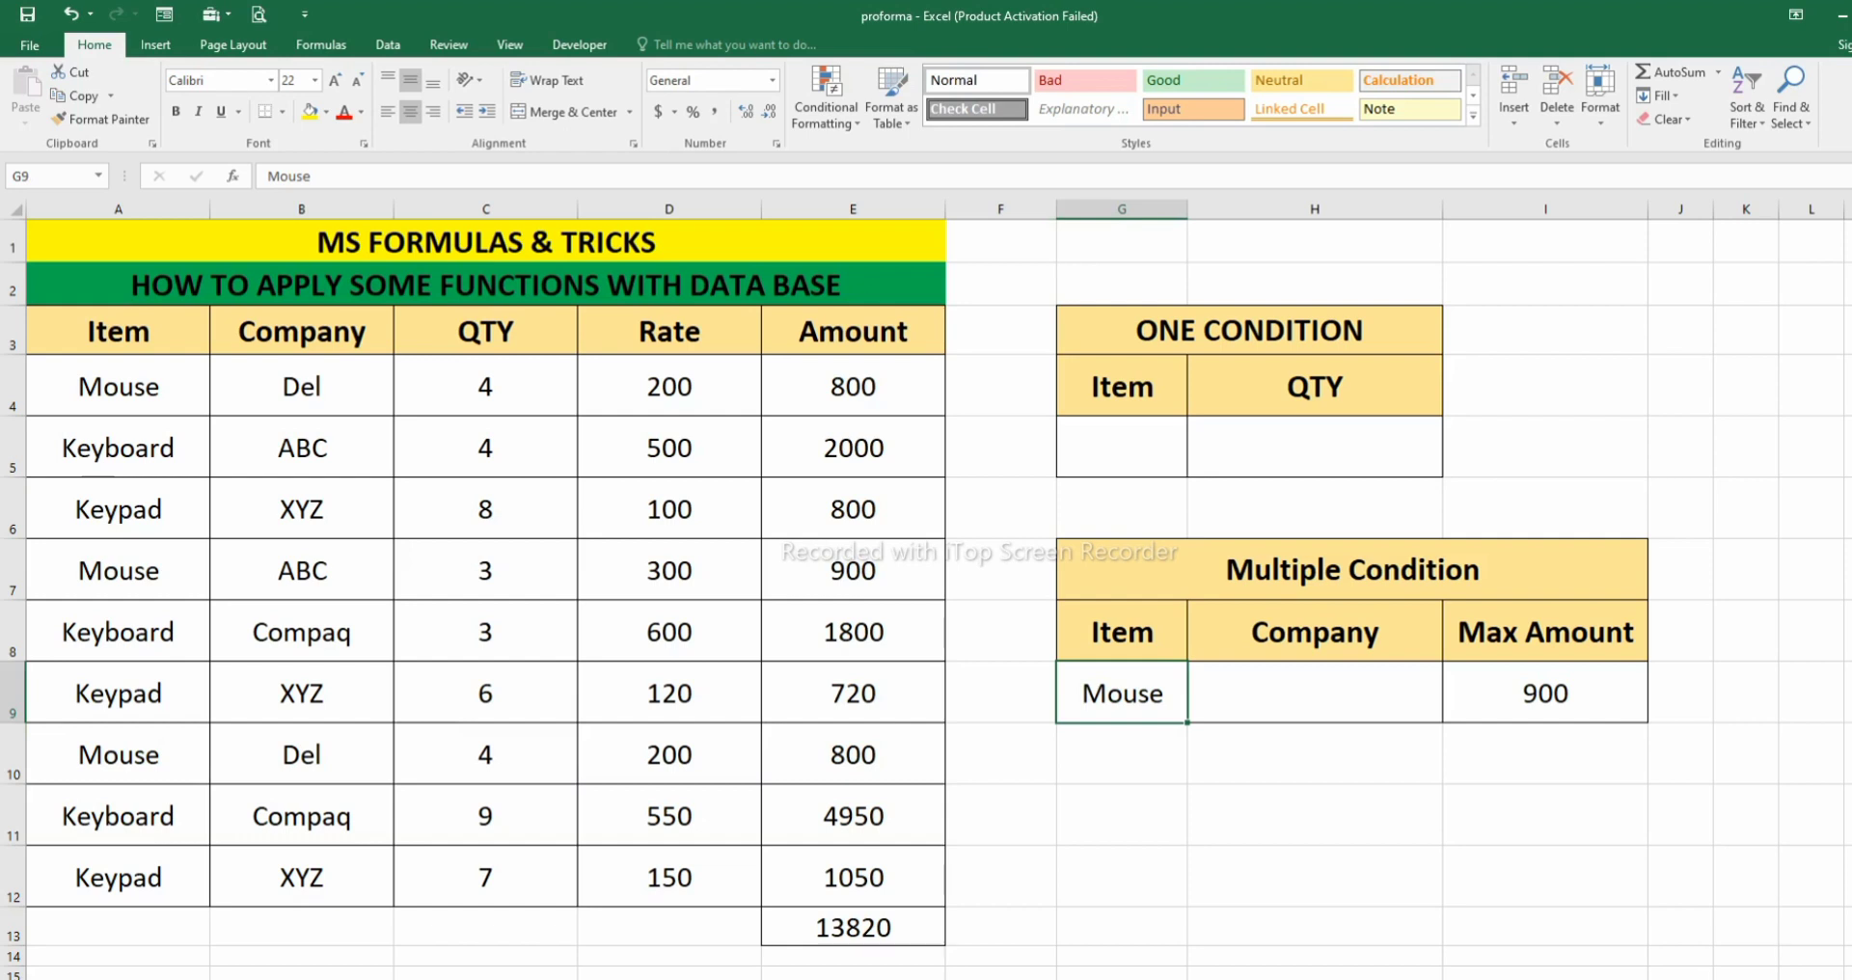
pyautogui.write('Keypad')
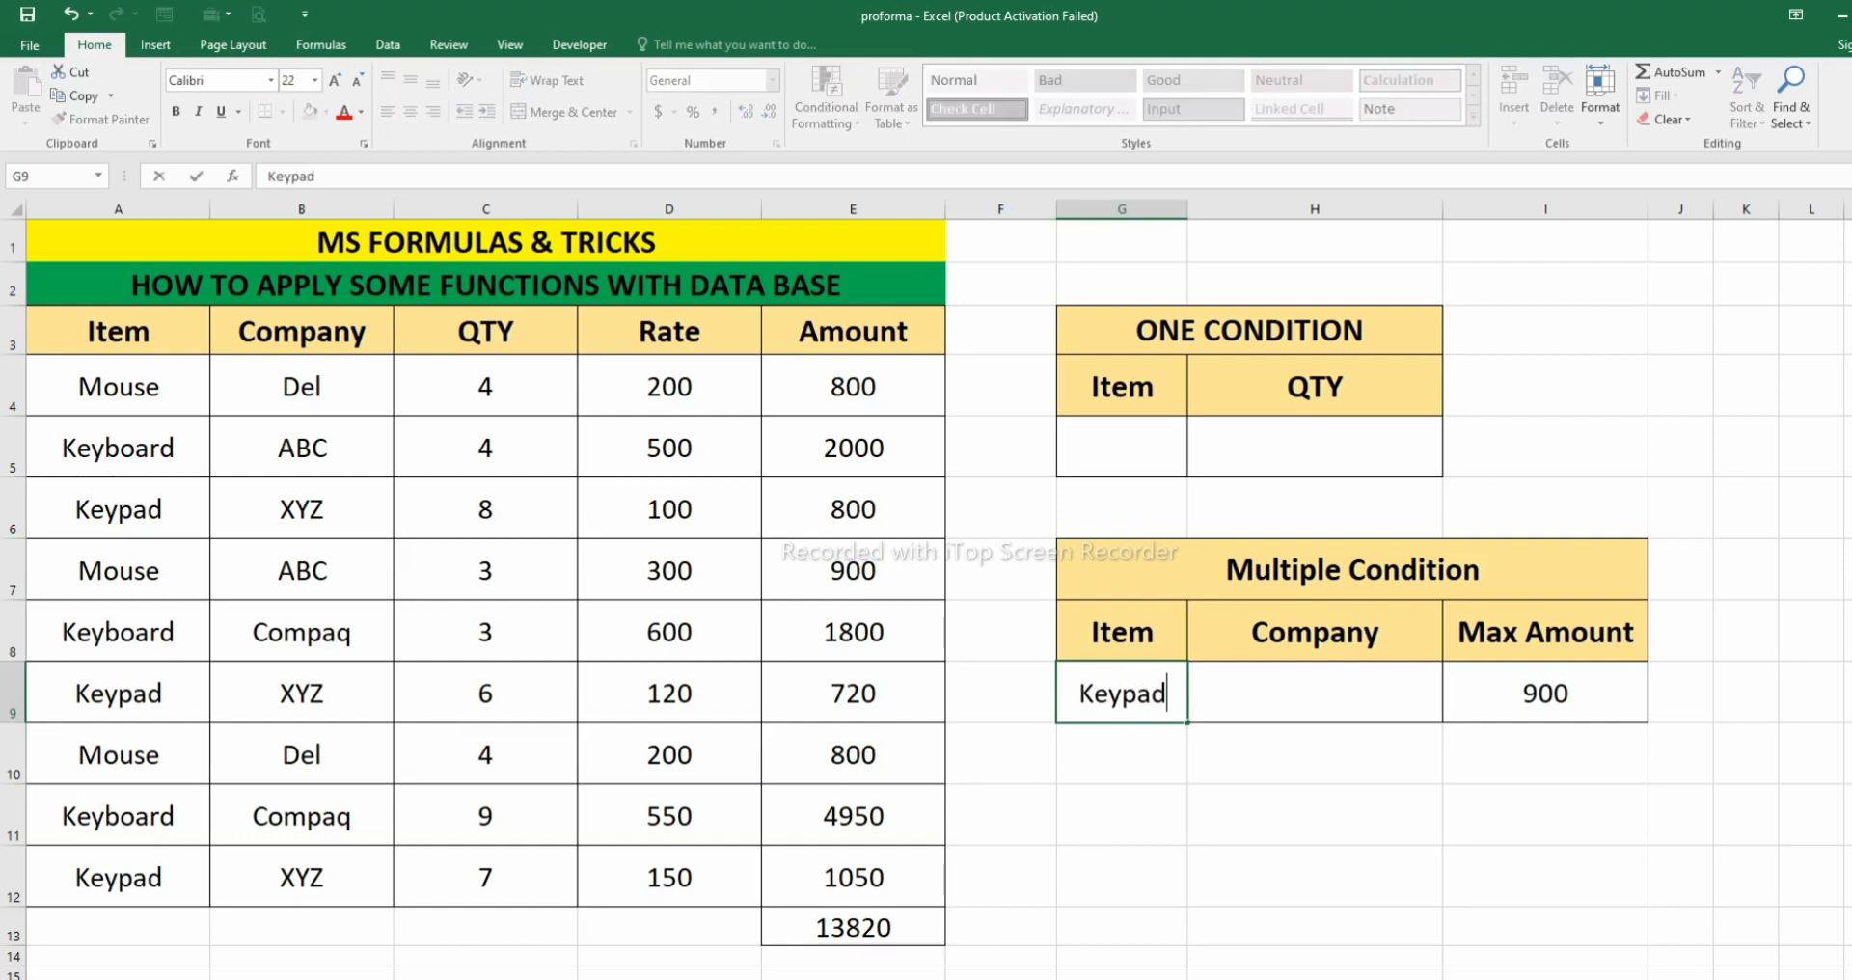
pyautogui.press('Return')
pyautogui.click(1546, 693)
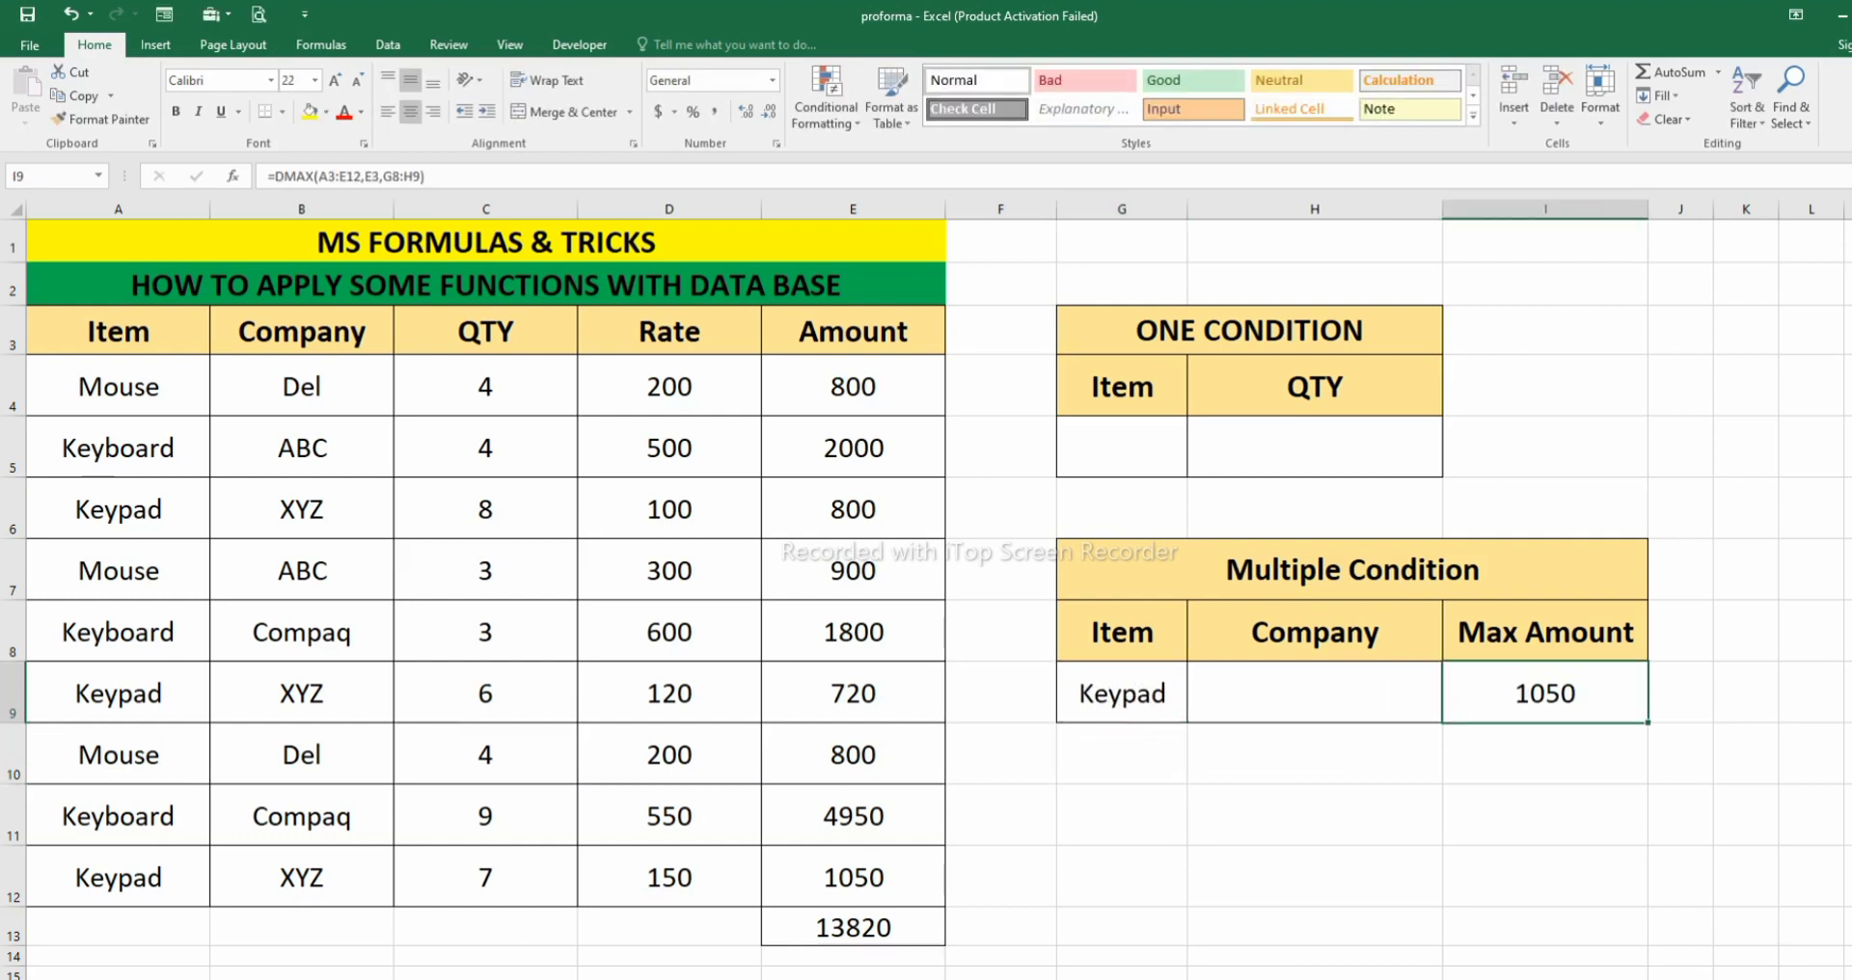
pyautogui.moveTo(117, 878); pyautogui.dragTo(853, 878)
pyautogui.moveTo(118, 692); pyautogui.dragTo(852, 692)
pyautogui.moveTo(117, 510); pyautogui.dragTo(853, 510)
pyautogui.click(1545, 692)
# - Change the function in the I9 formula to DMIN, leaving its database, field and criteria arguments as they are
pyautogui.click(1546, 632)
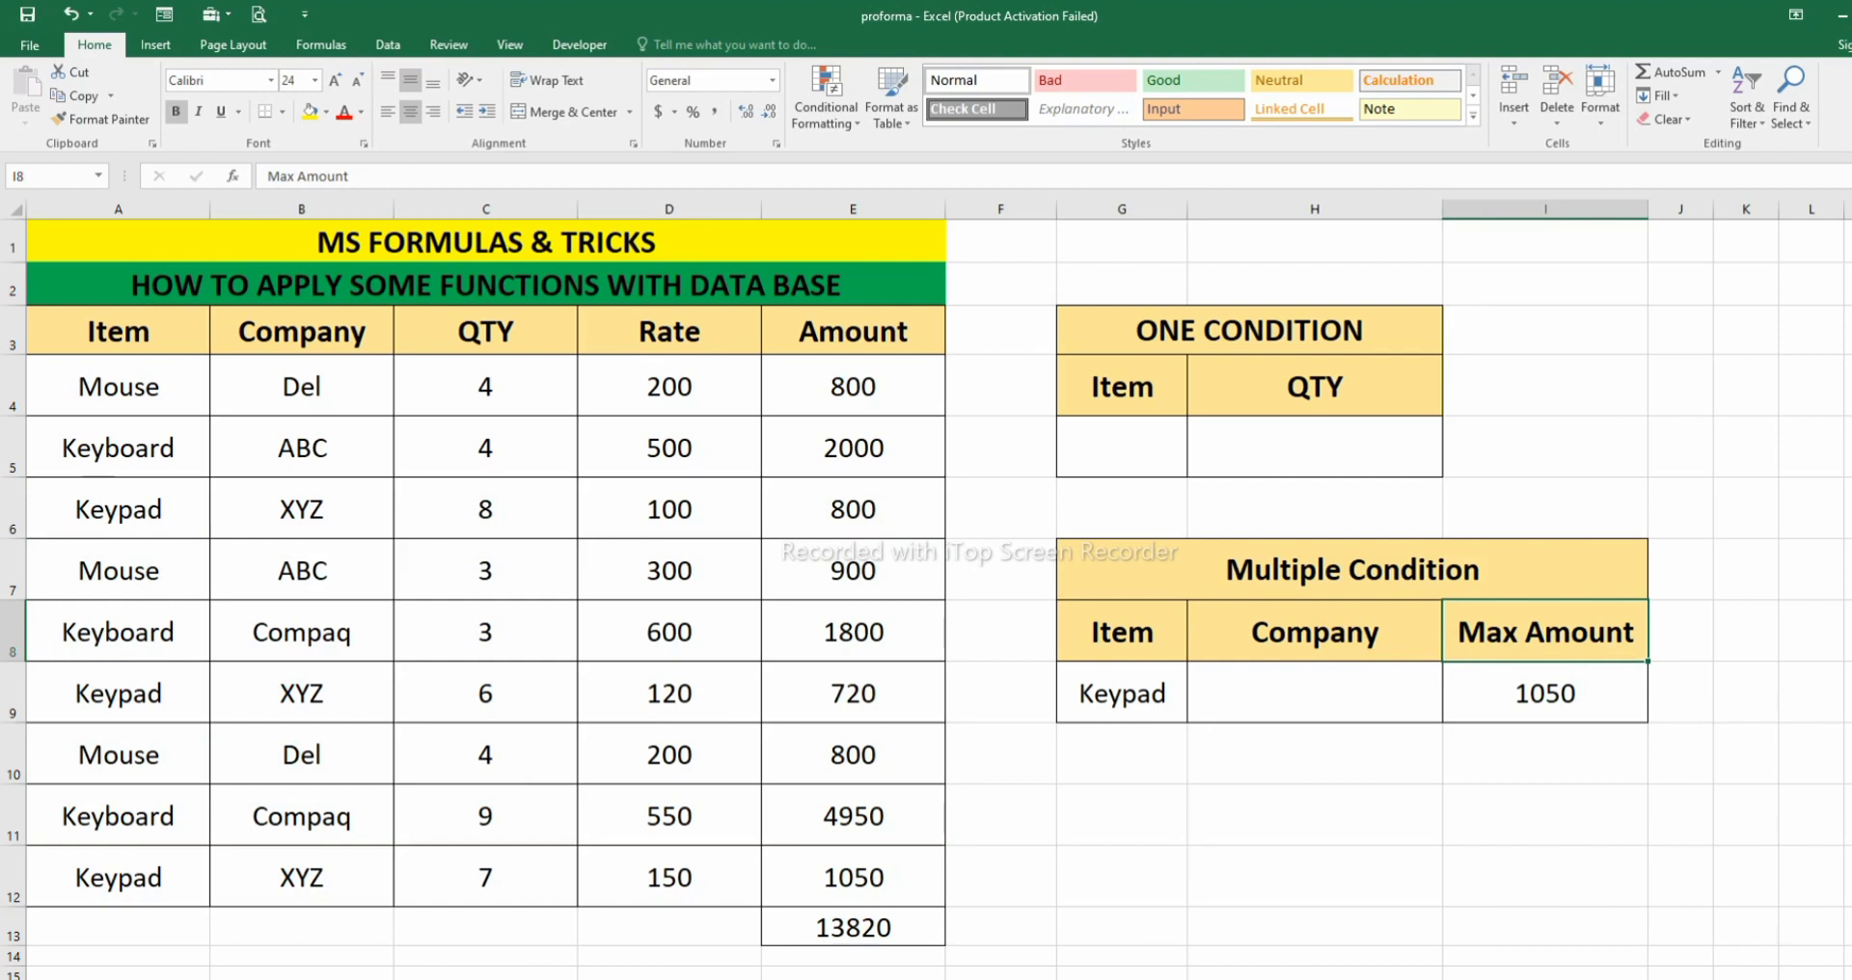
pyautogui.doubleClick(1523, 693)
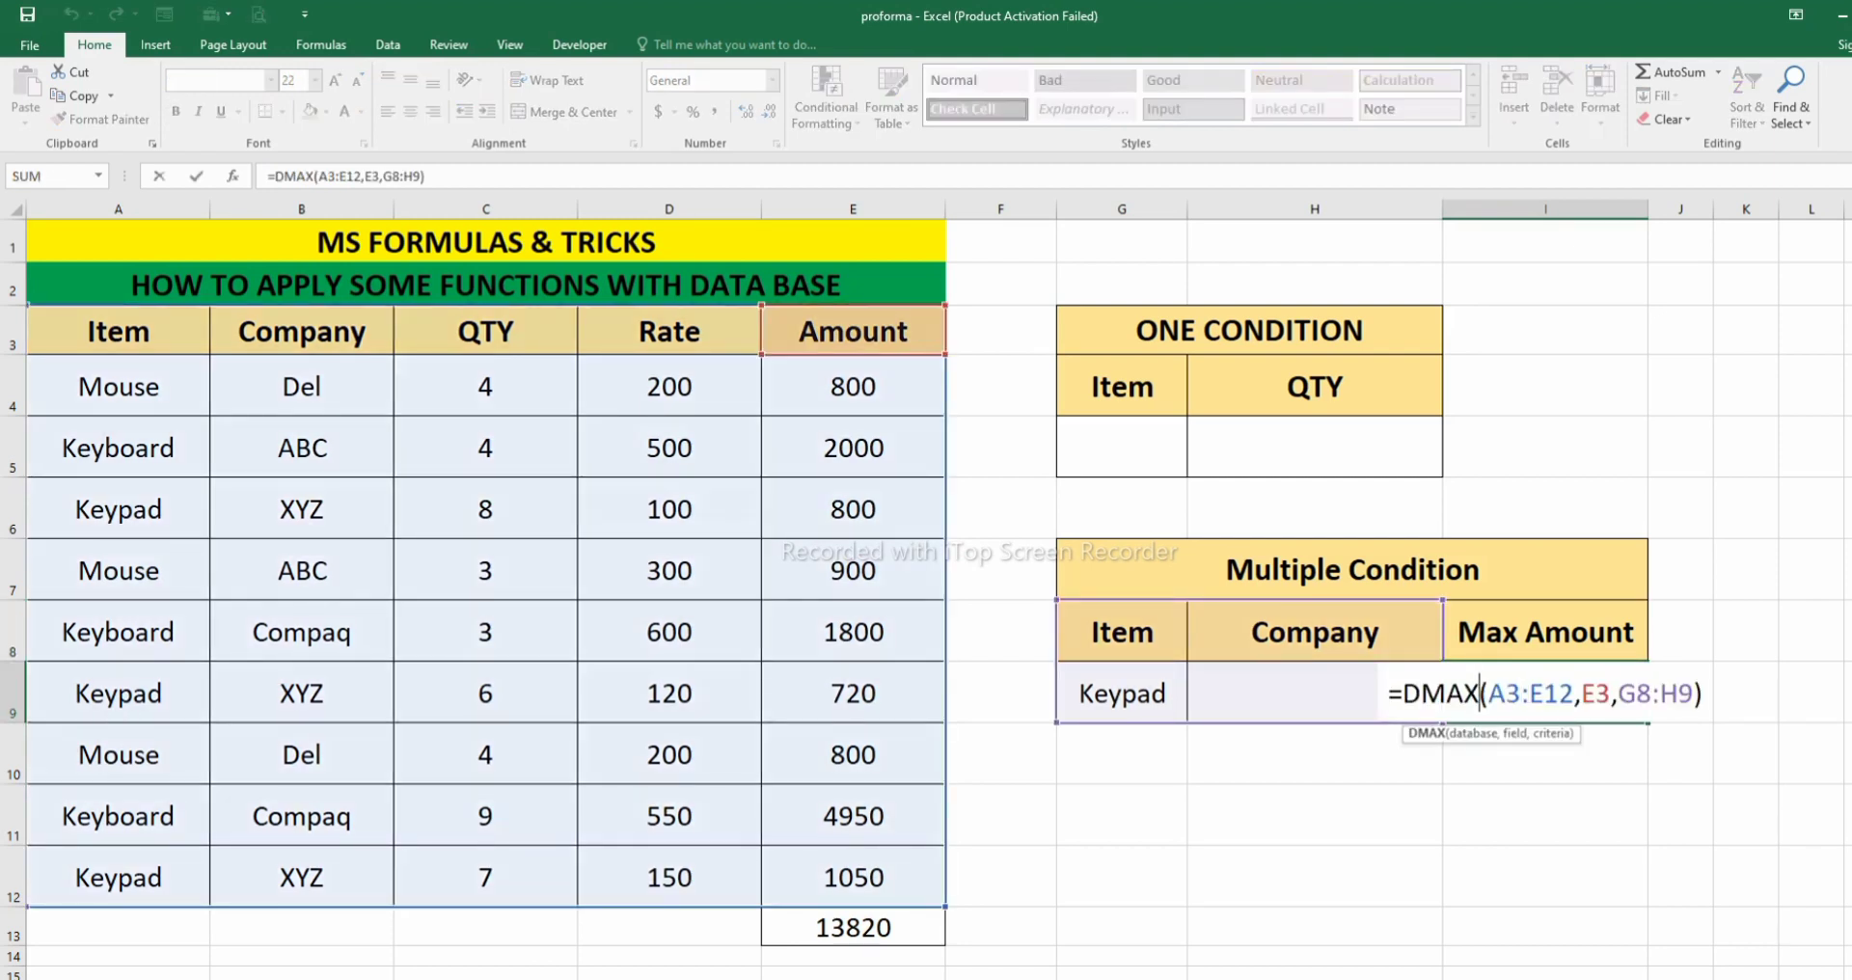
pyautogui.press('BackSpace')
pyautogui.press('BackSpace')
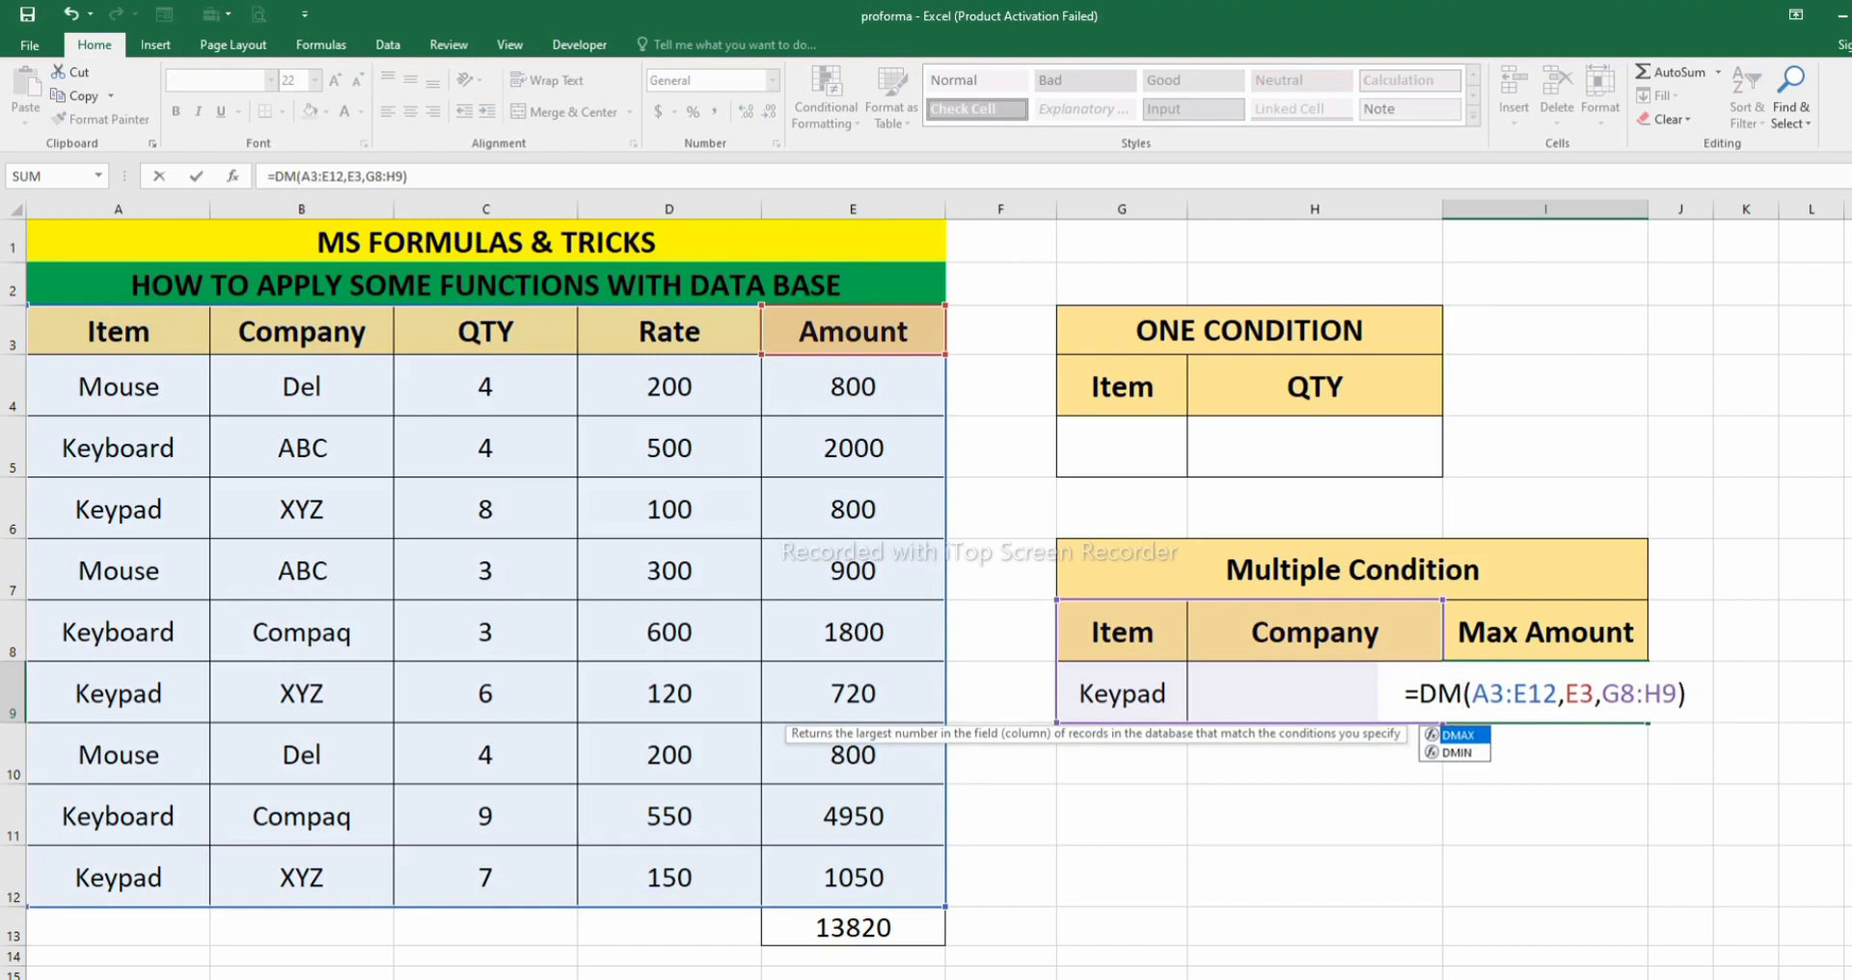
pyautogui.write('in')
pyautogui.press('Return')
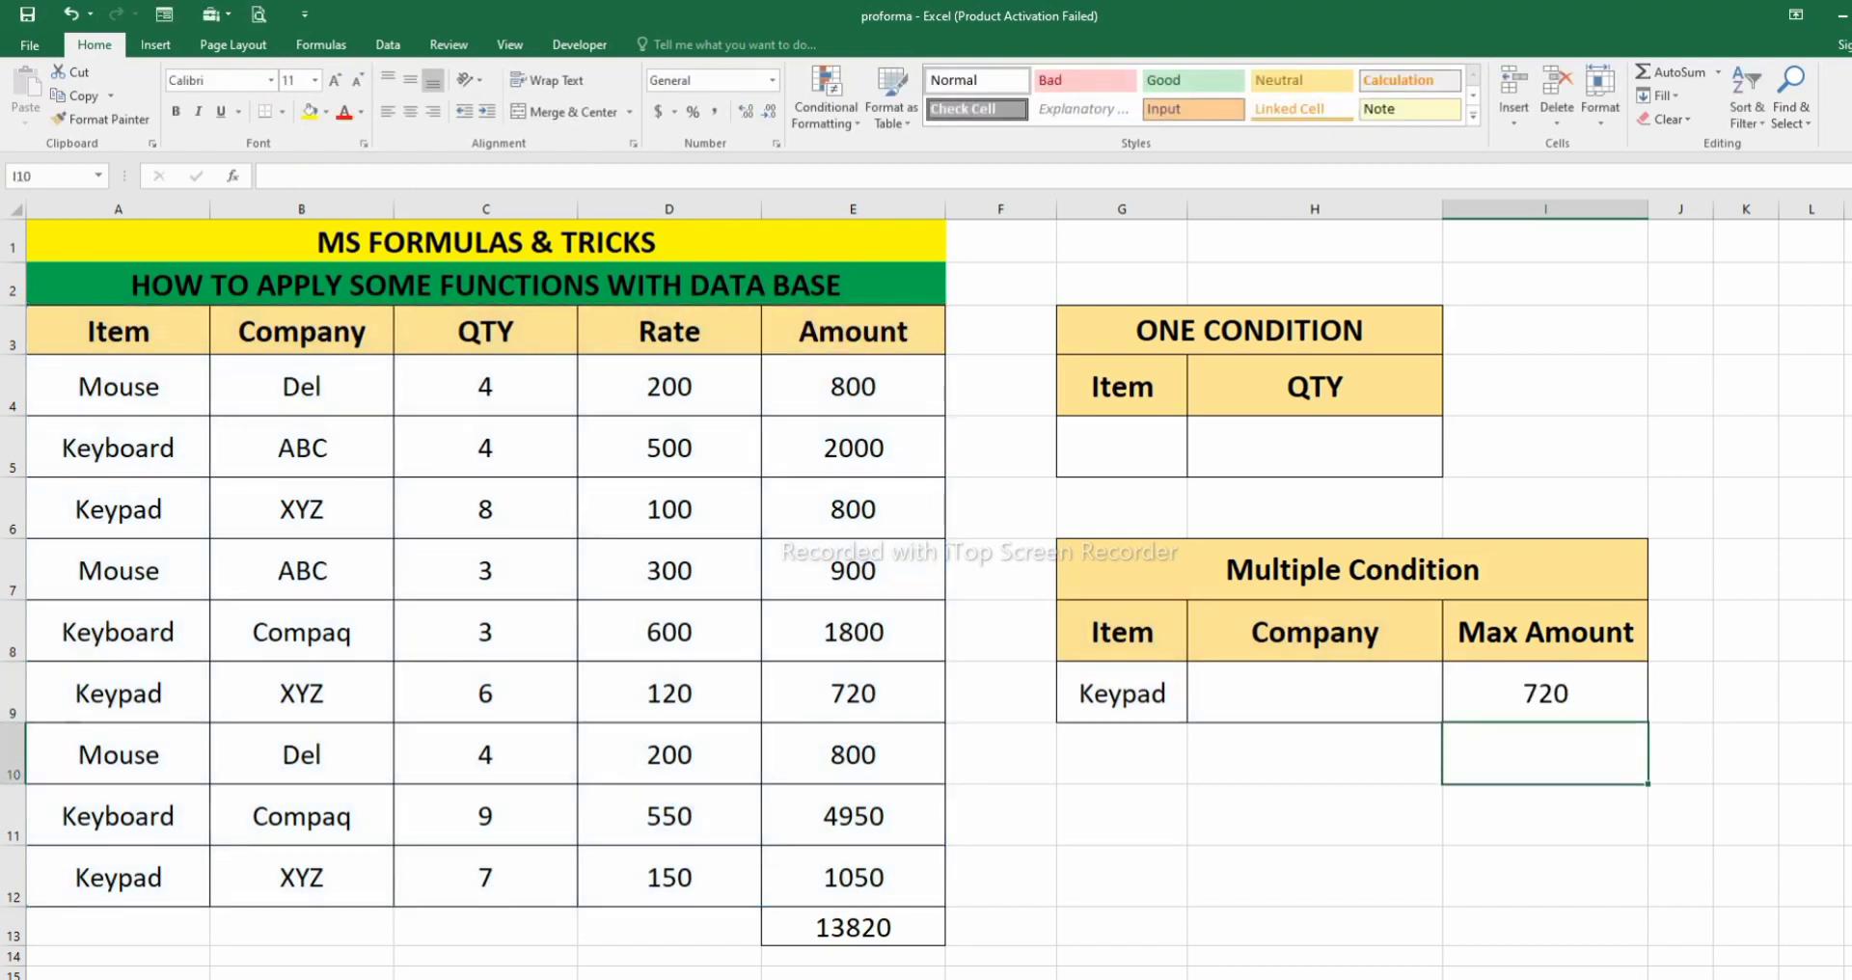
pyautogui.click(1122, 692)
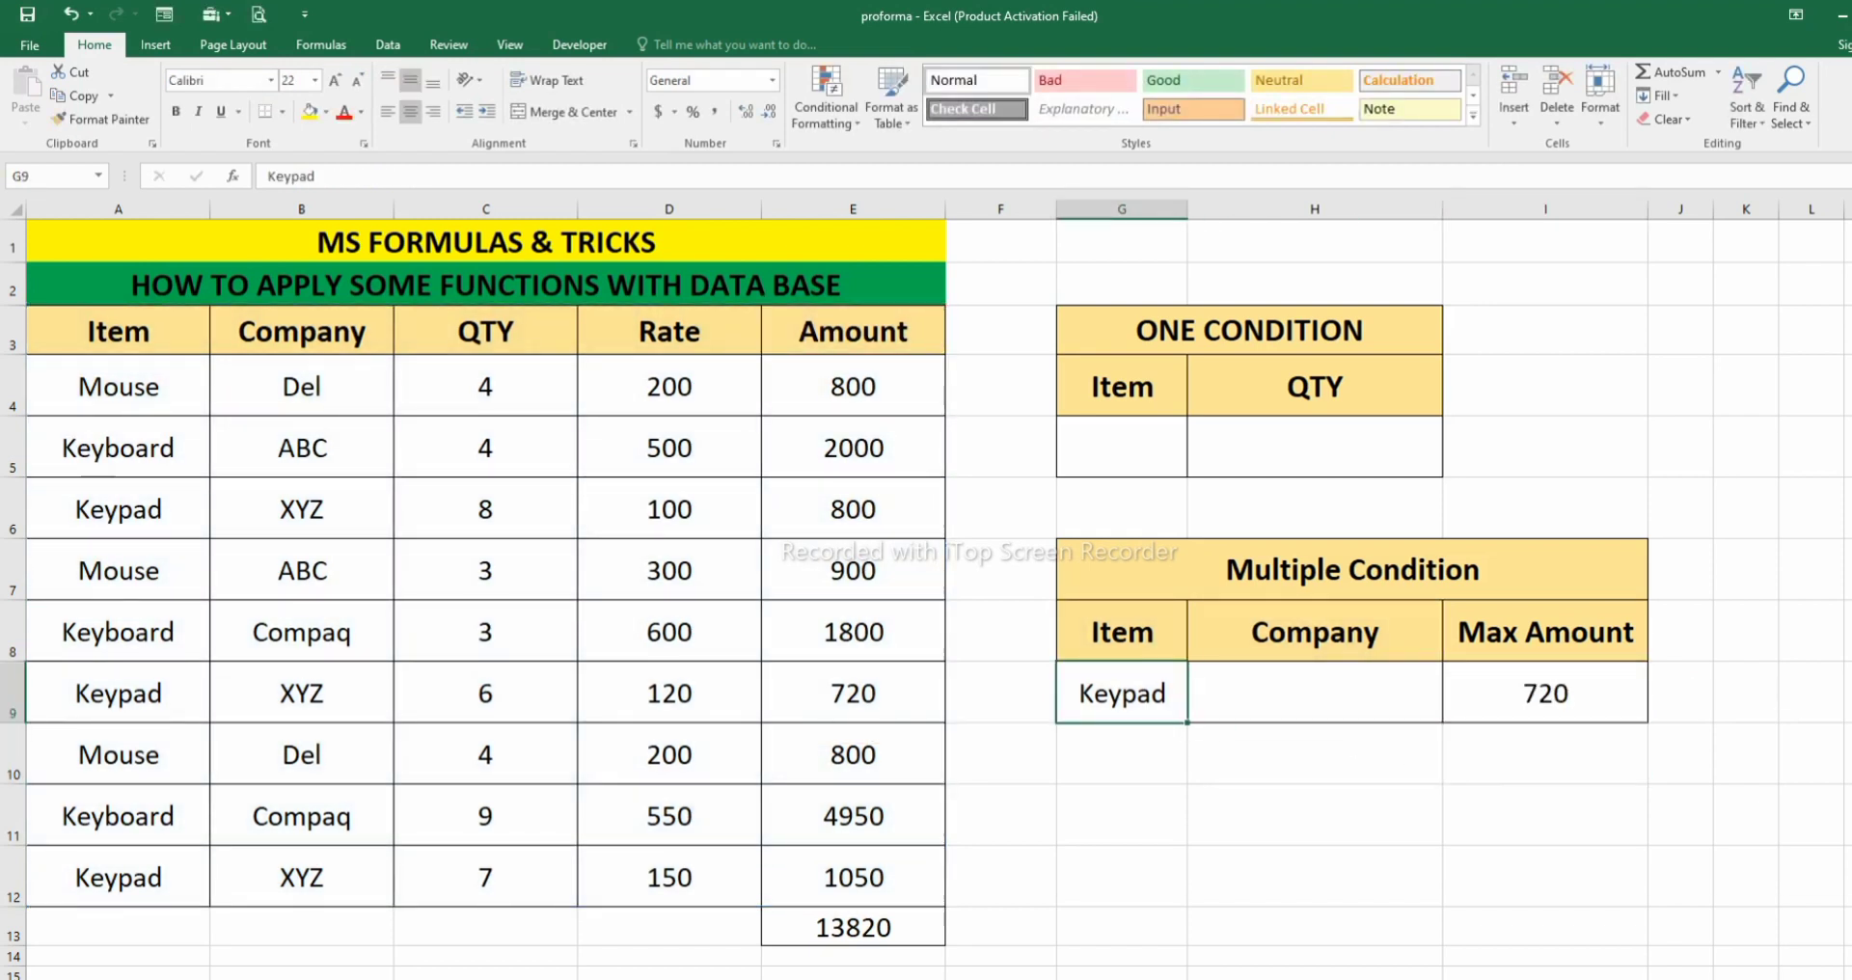
pyautogui.click(1545, 693)
# - Rename the header in I8 to Min Amount and compare the minimum in I9 with the Keypad records in rows 12, 9 and 6
pyautogui.doubleClick(1503, 633)
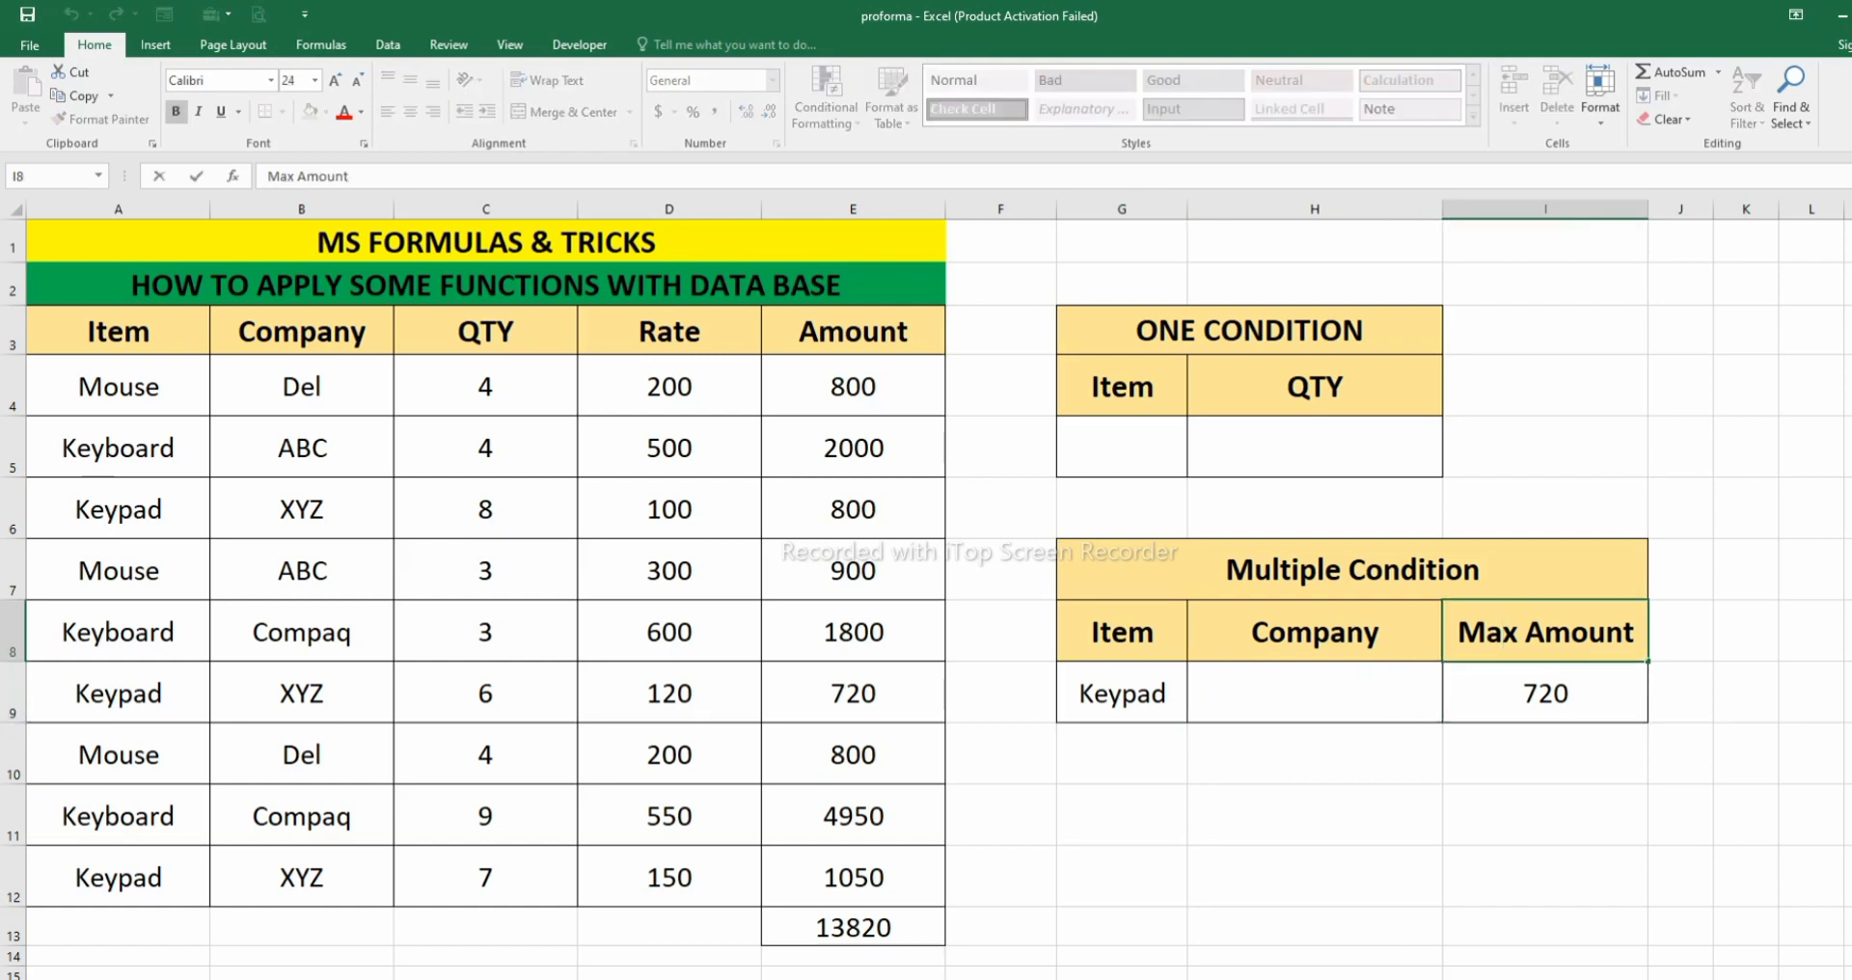
pyautogui.press('Return')
pyautogui.press('Return')
pyautogui.doubleClick(1519, 633)
pyautogui.press('BackSpace')
pyautogui.press('BackSpace')
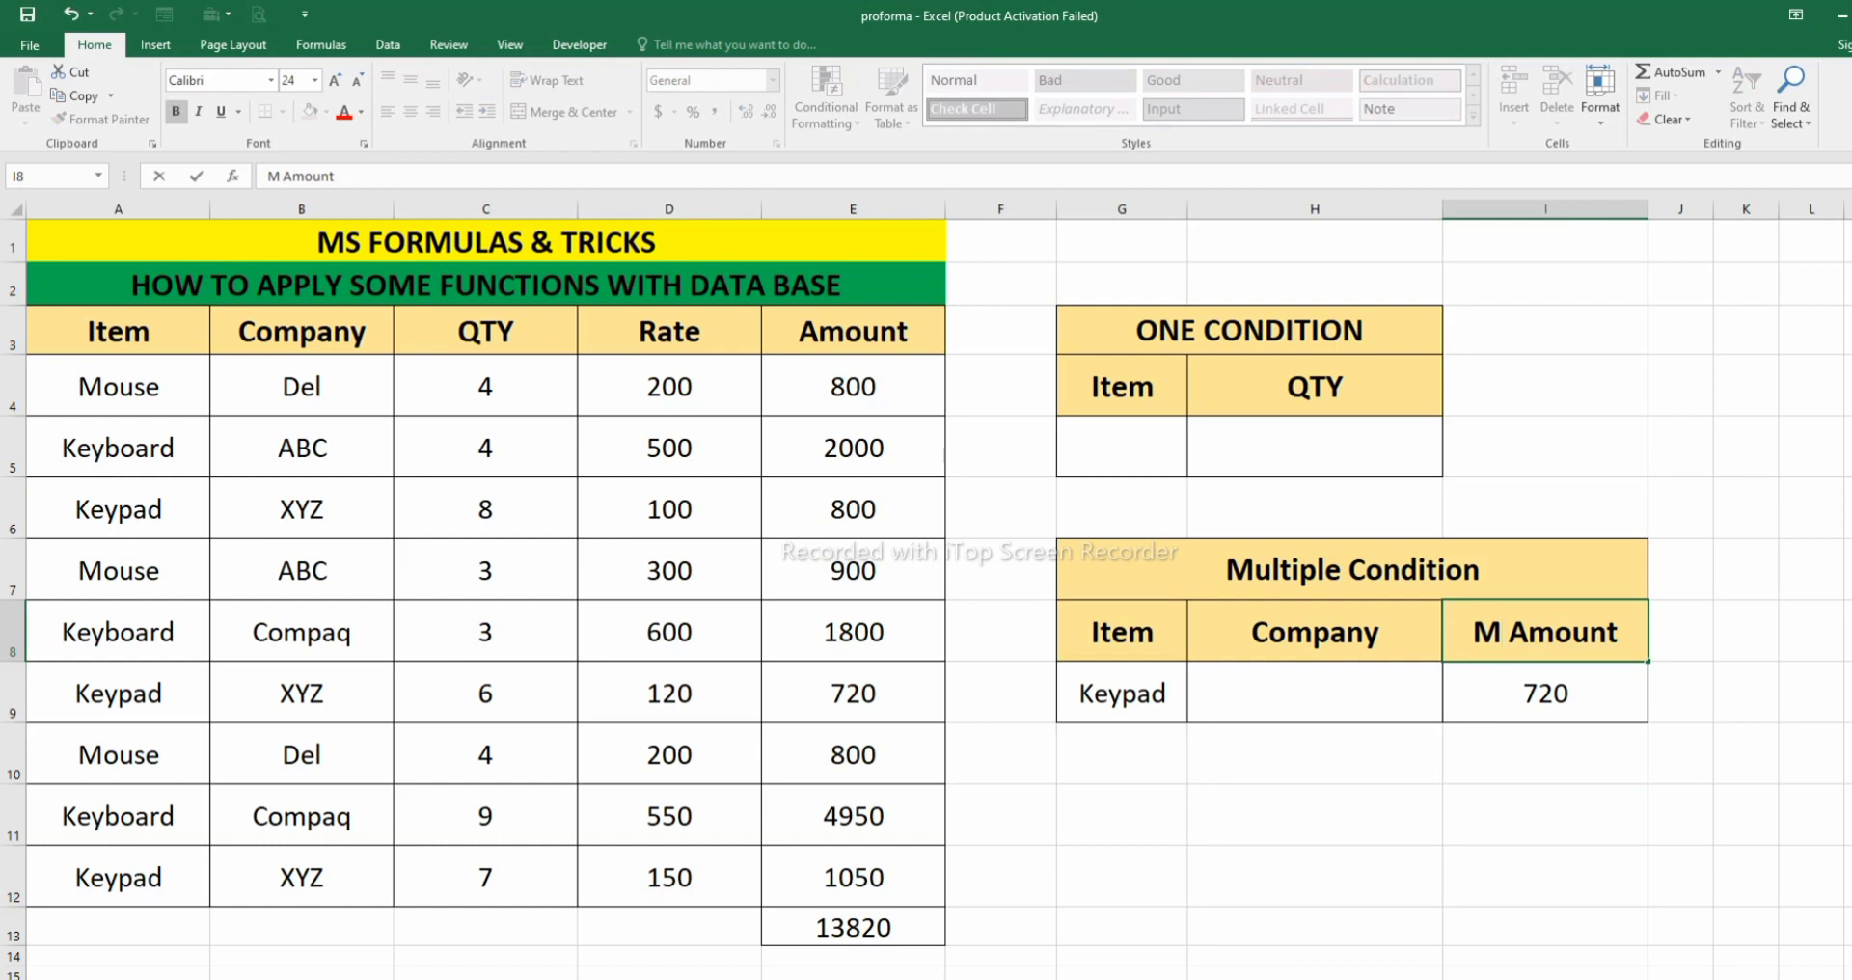
pyautogui.write('in')
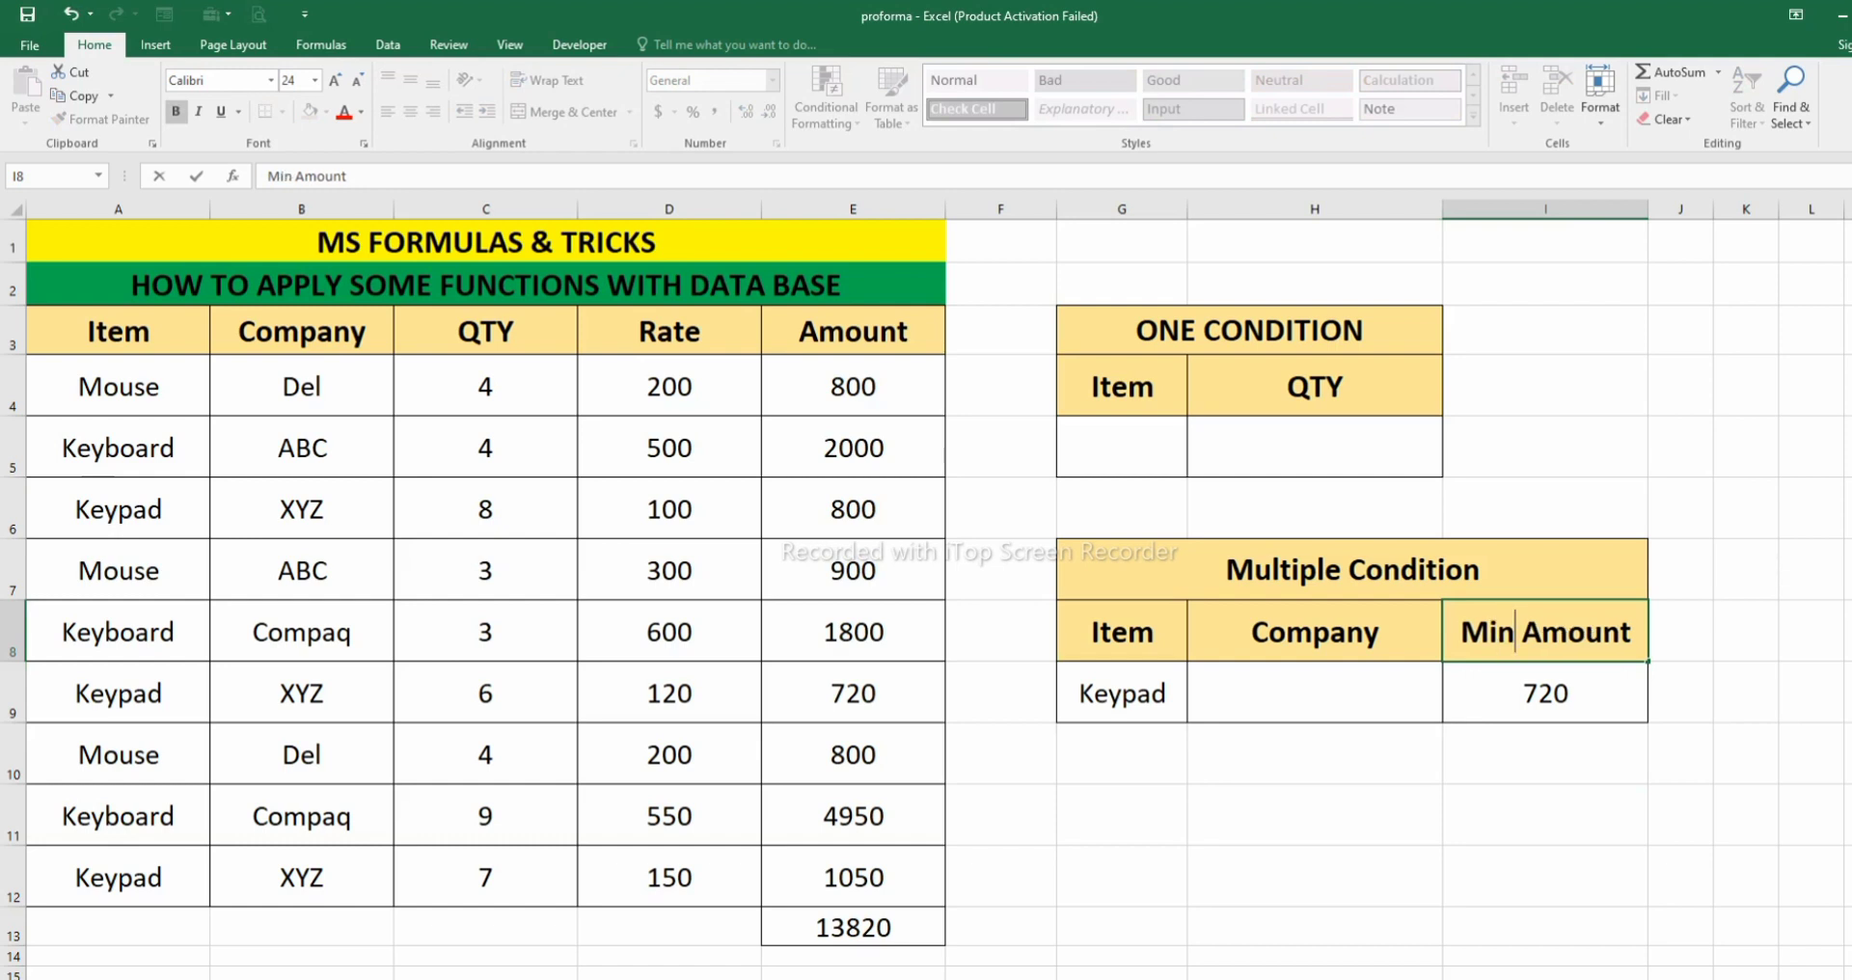
pyautogui.press('Return')
pyautogui.press('Return')
pyautogui.press('Return')
pyautogui.press('Return')
pyautogui.click(1546, 694)
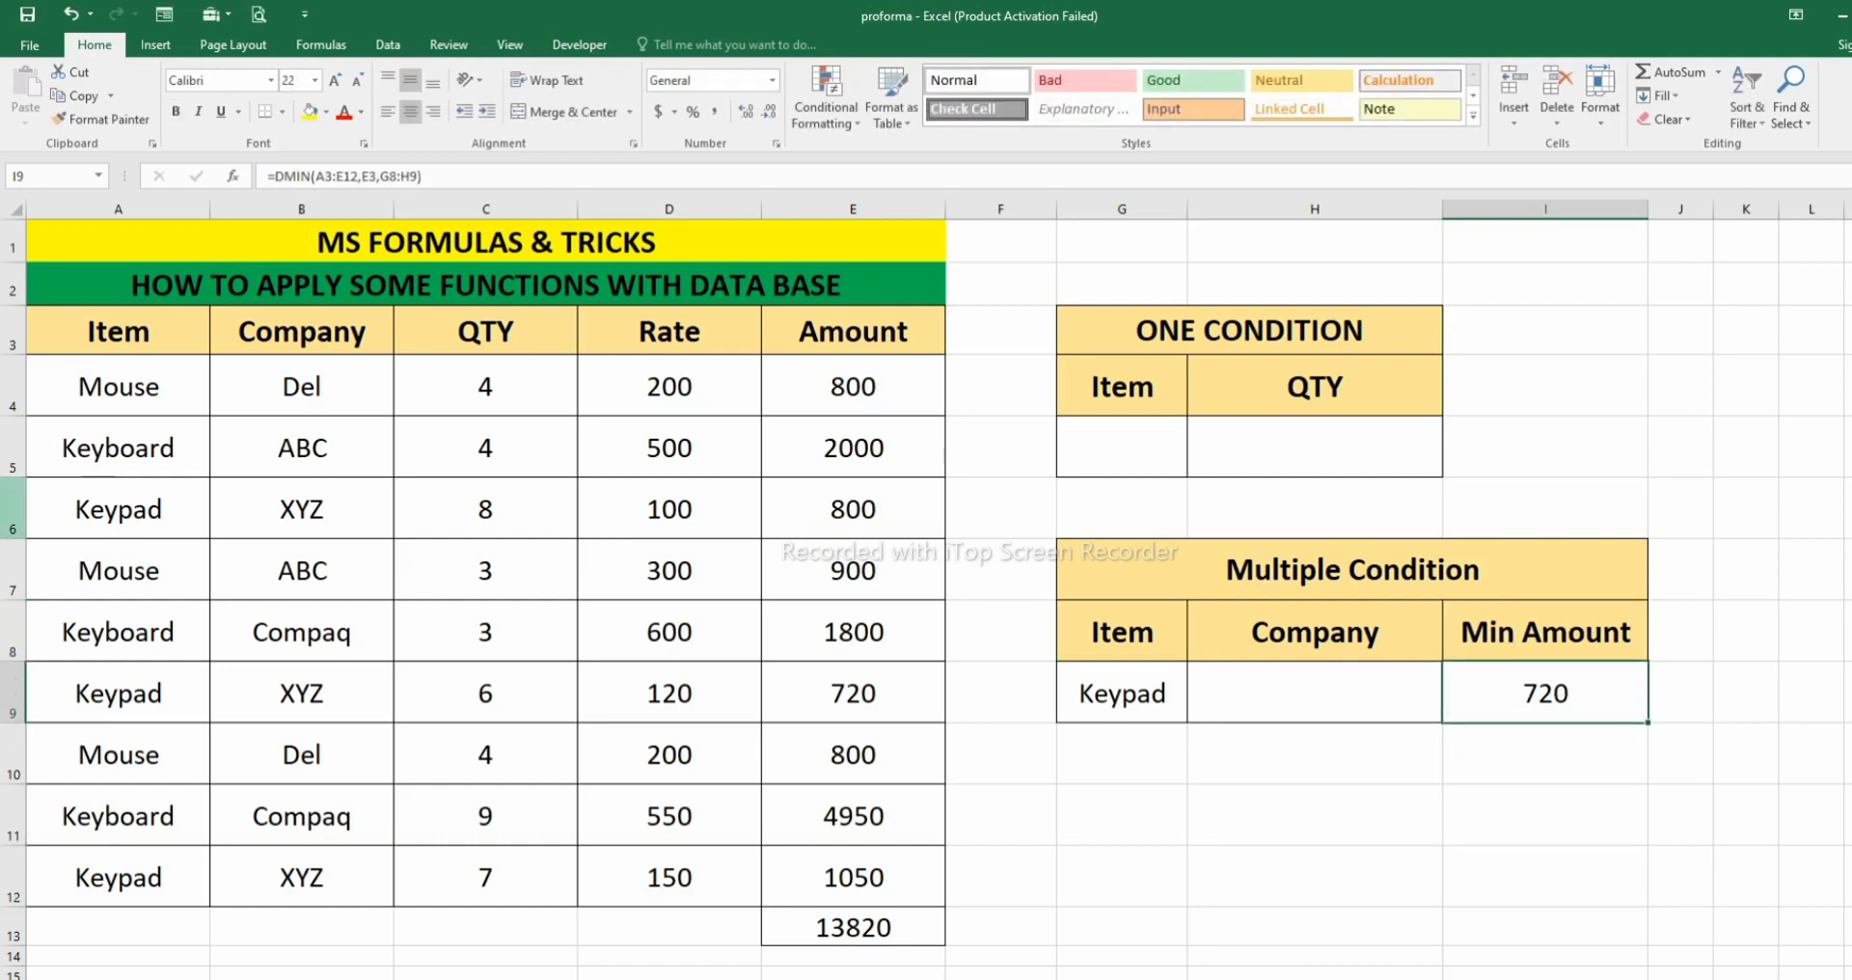
pyautogui.moveTo(118, 877); pyautogui.dragTo(852, 877)
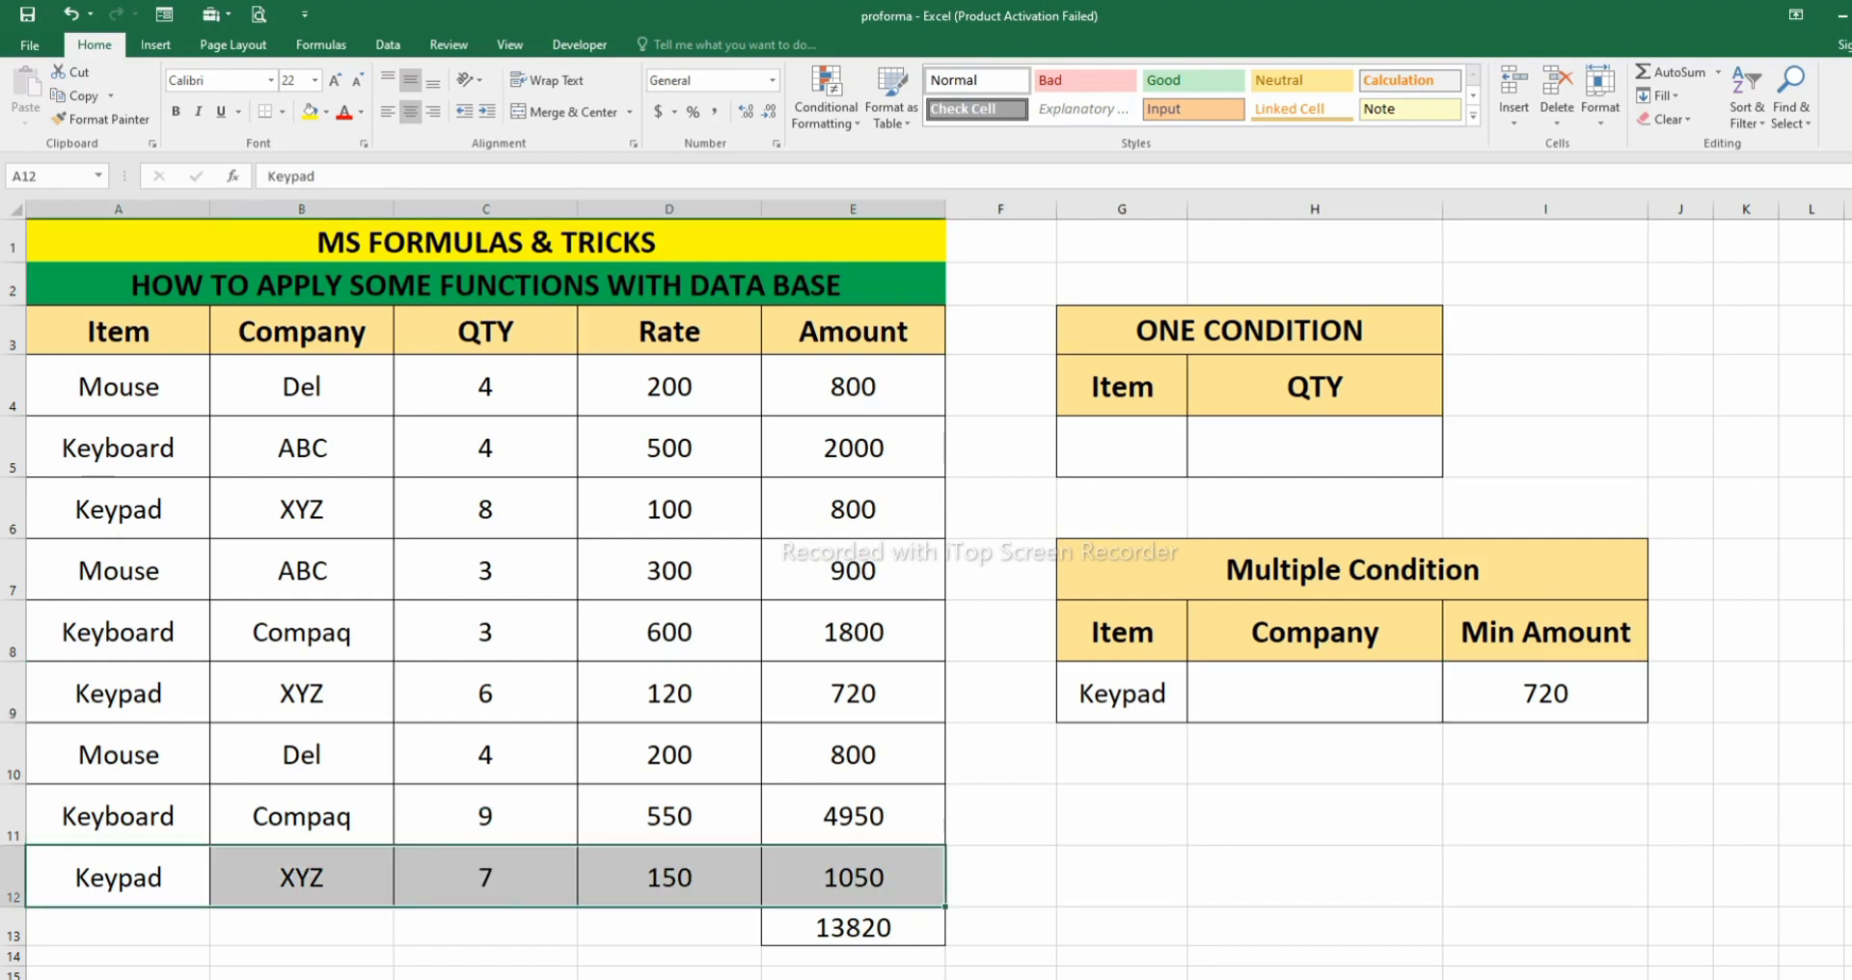
pyautogui.moveTo(118, 694); pyautogui.dragTo(853, 694)
pyautogui.moveTo(117, 509); pyautogui.dragTo(853, 510)
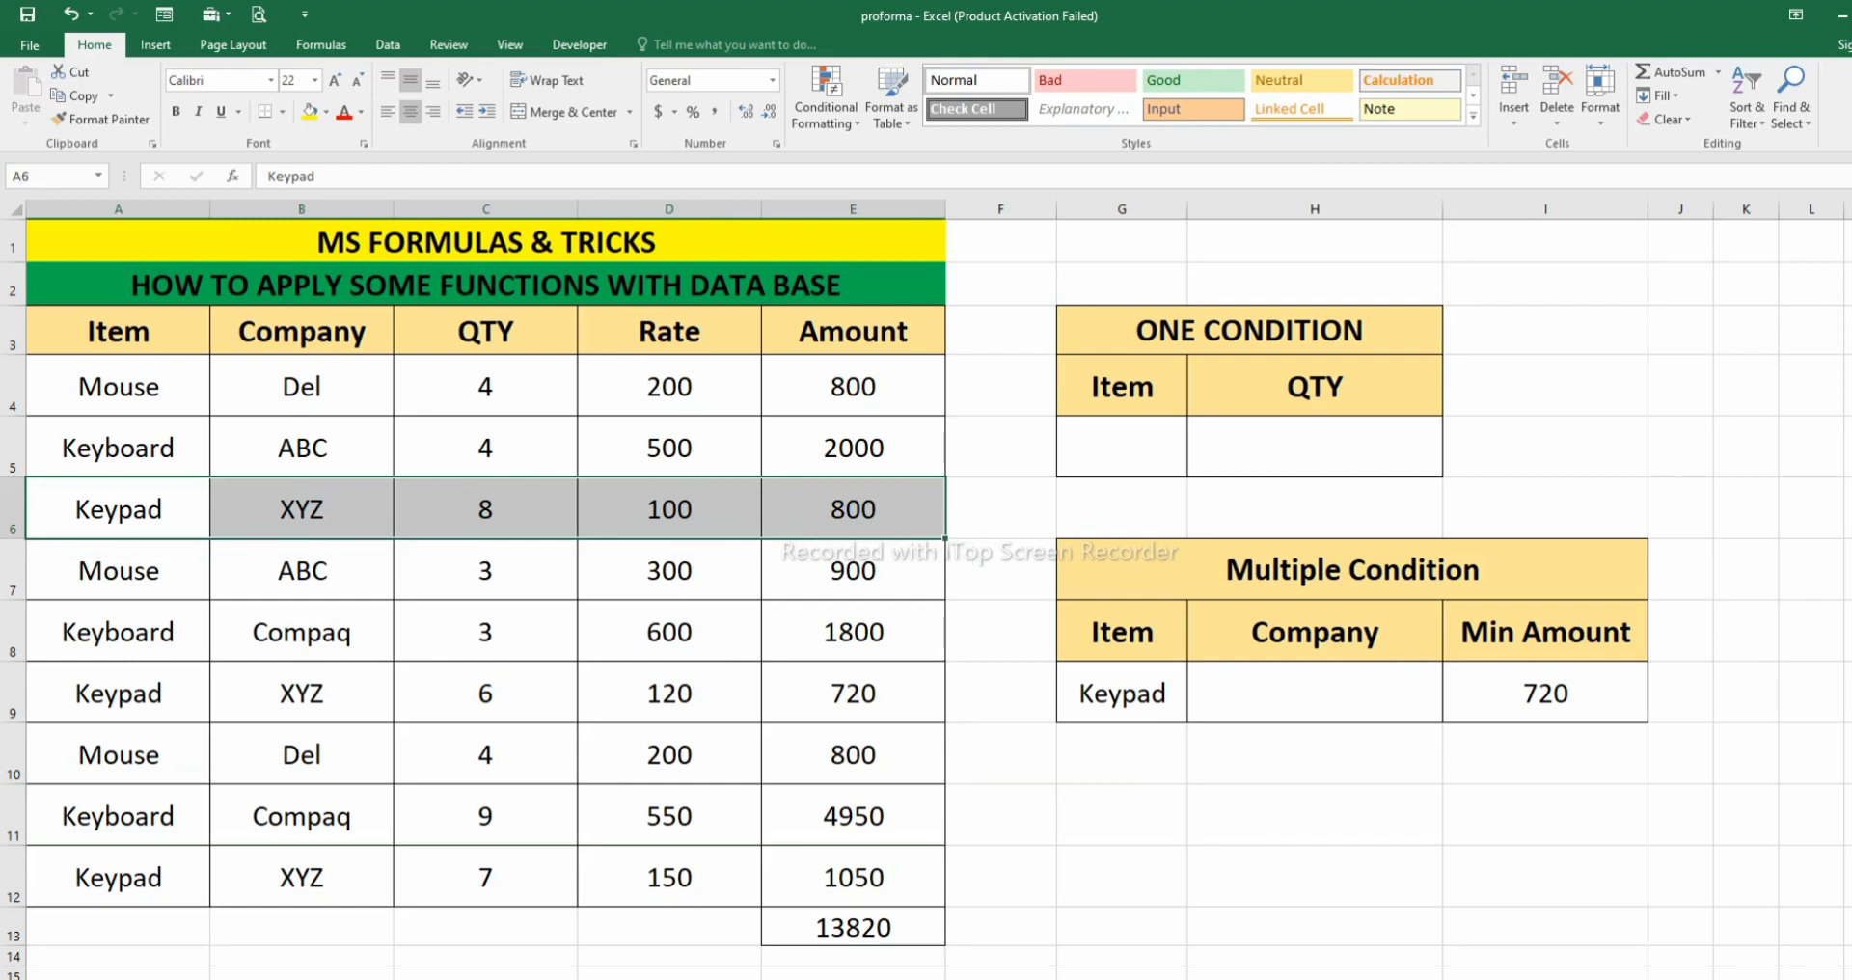
pyautogui.click(1545, 693)
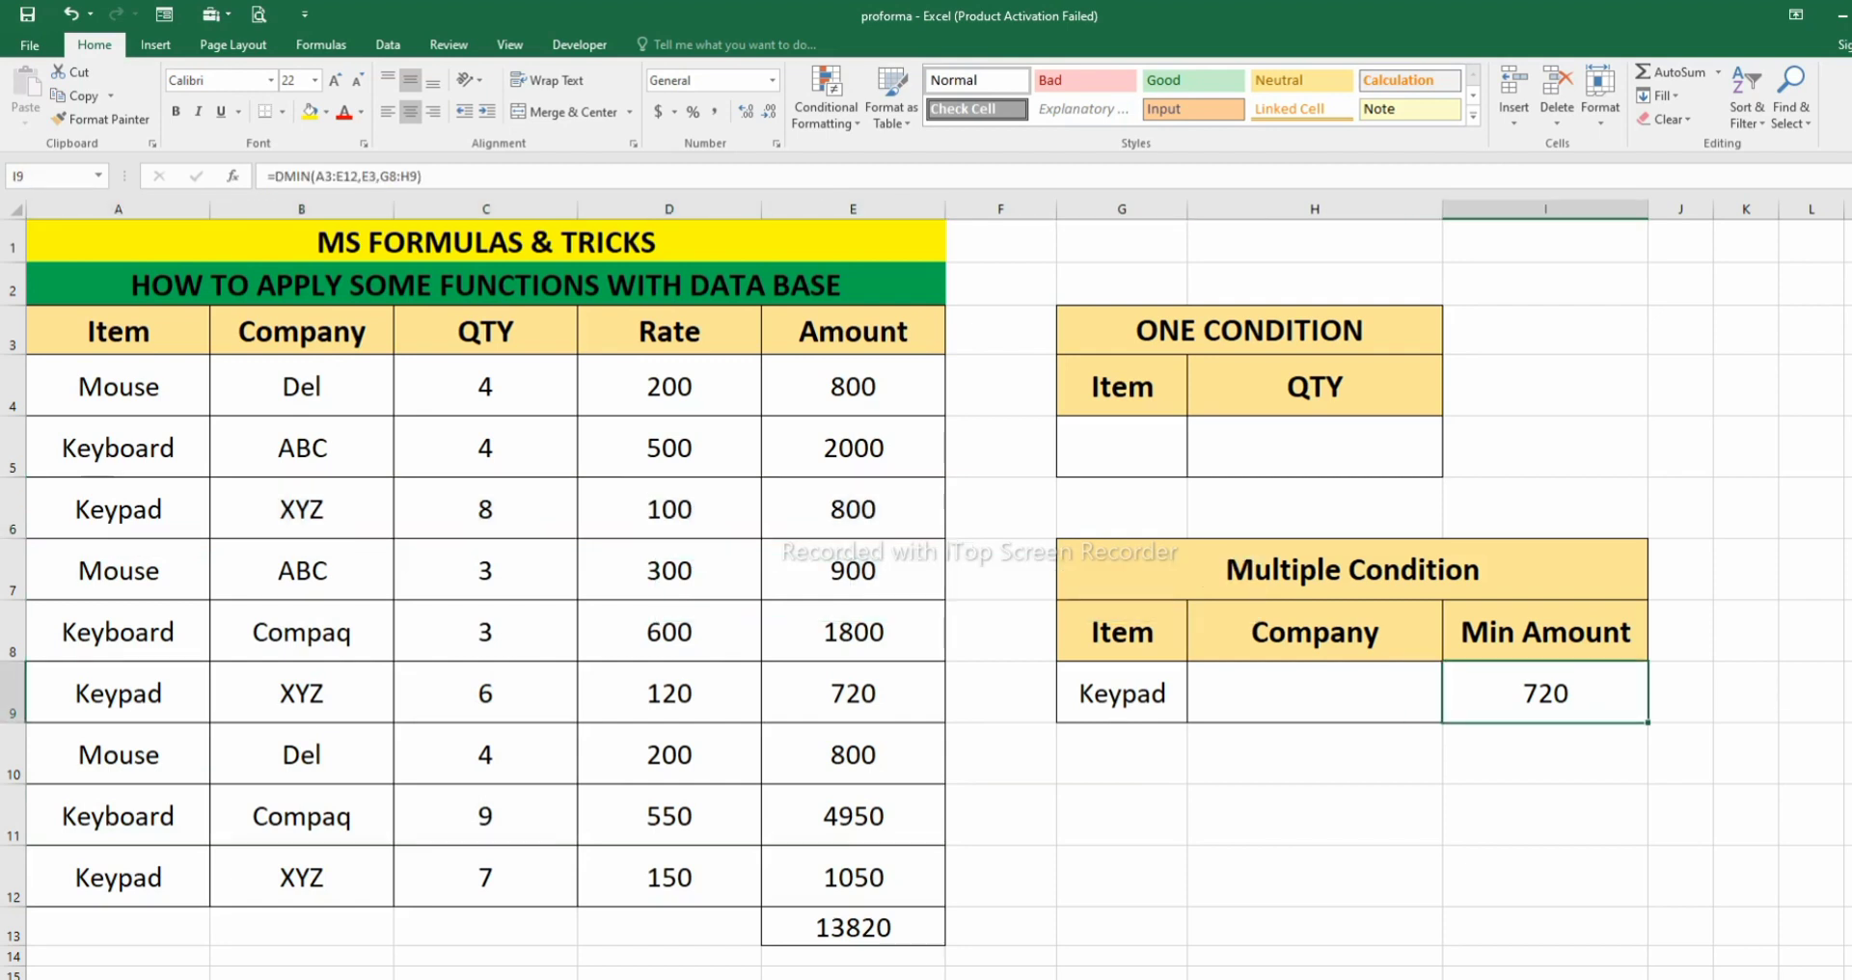
# - Set the item criterion in G9 to Mouse to test the minimum amount in I9
pyautogui.click(1122, 694)
pyautogui.write('Mouse')
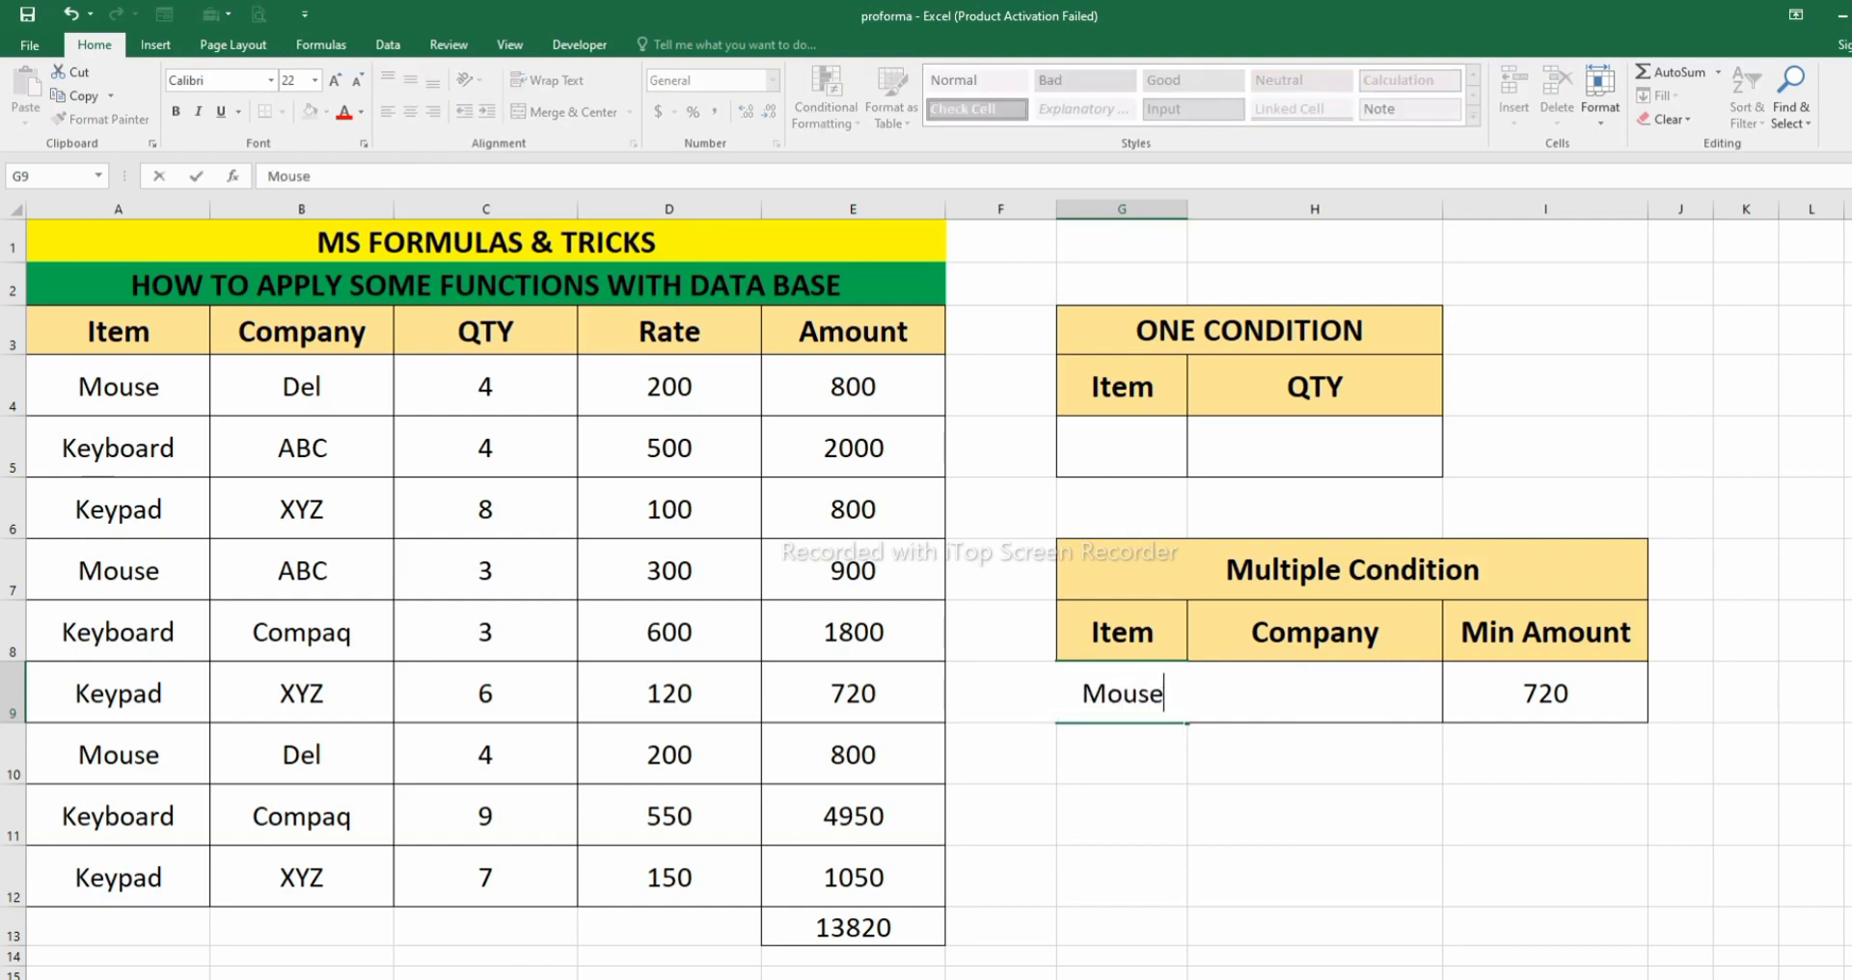
pyautogui.press('Return')
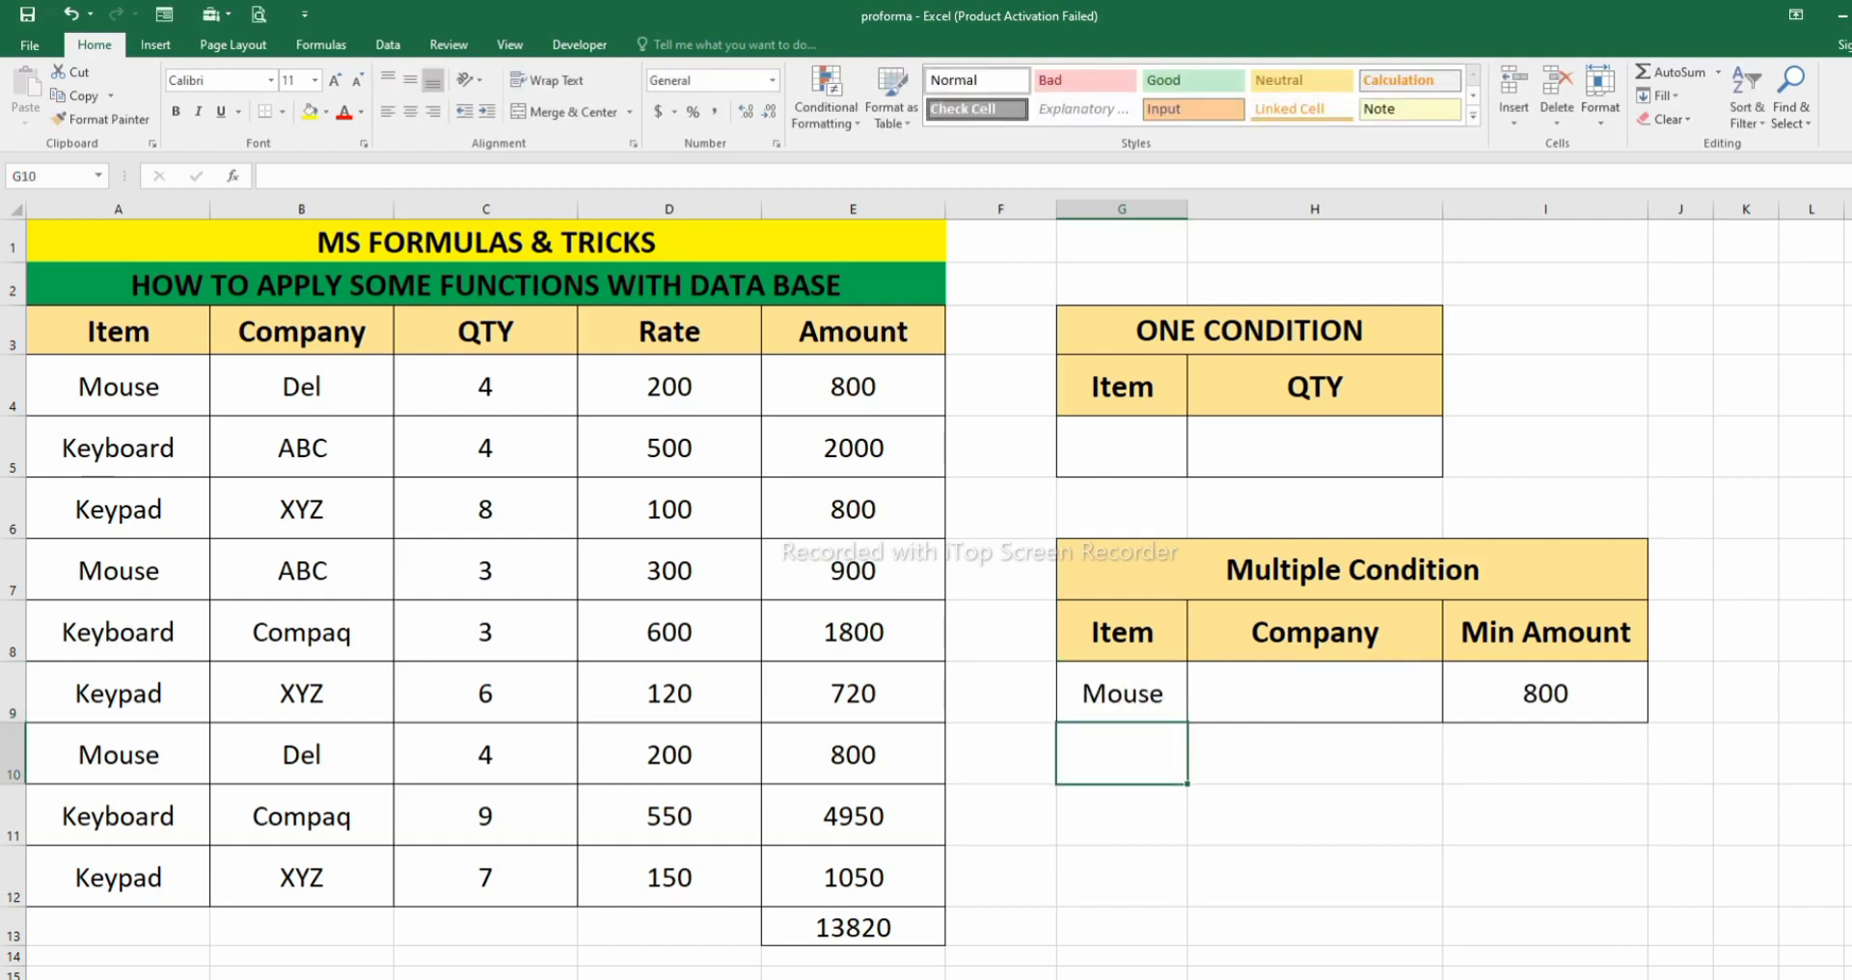
# - Set the item criterion in G9 to Keyboard and compare the minimum in I9 with the Keyboard records in rows 5, 8 and 11
pyautogui.click(1122, 694)
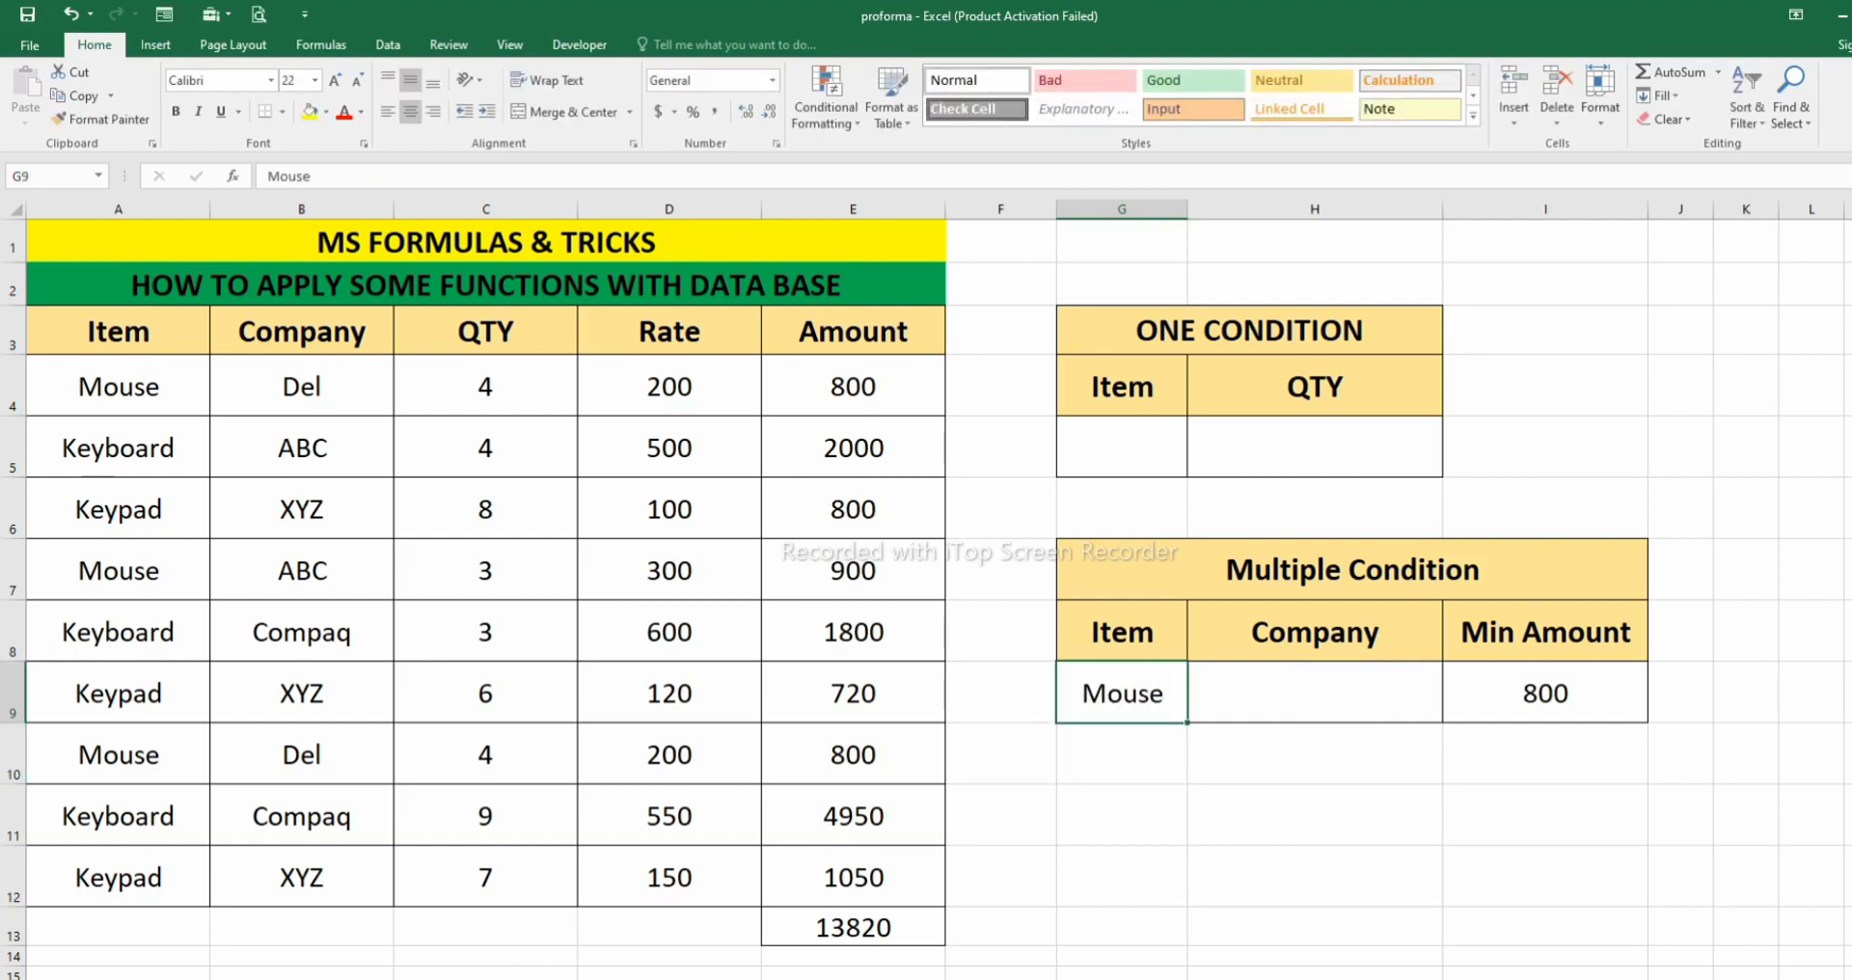
pyautogui.write('Keky')
pyautogui.press('BackSpace')
pyautogui.press('BackSpace')
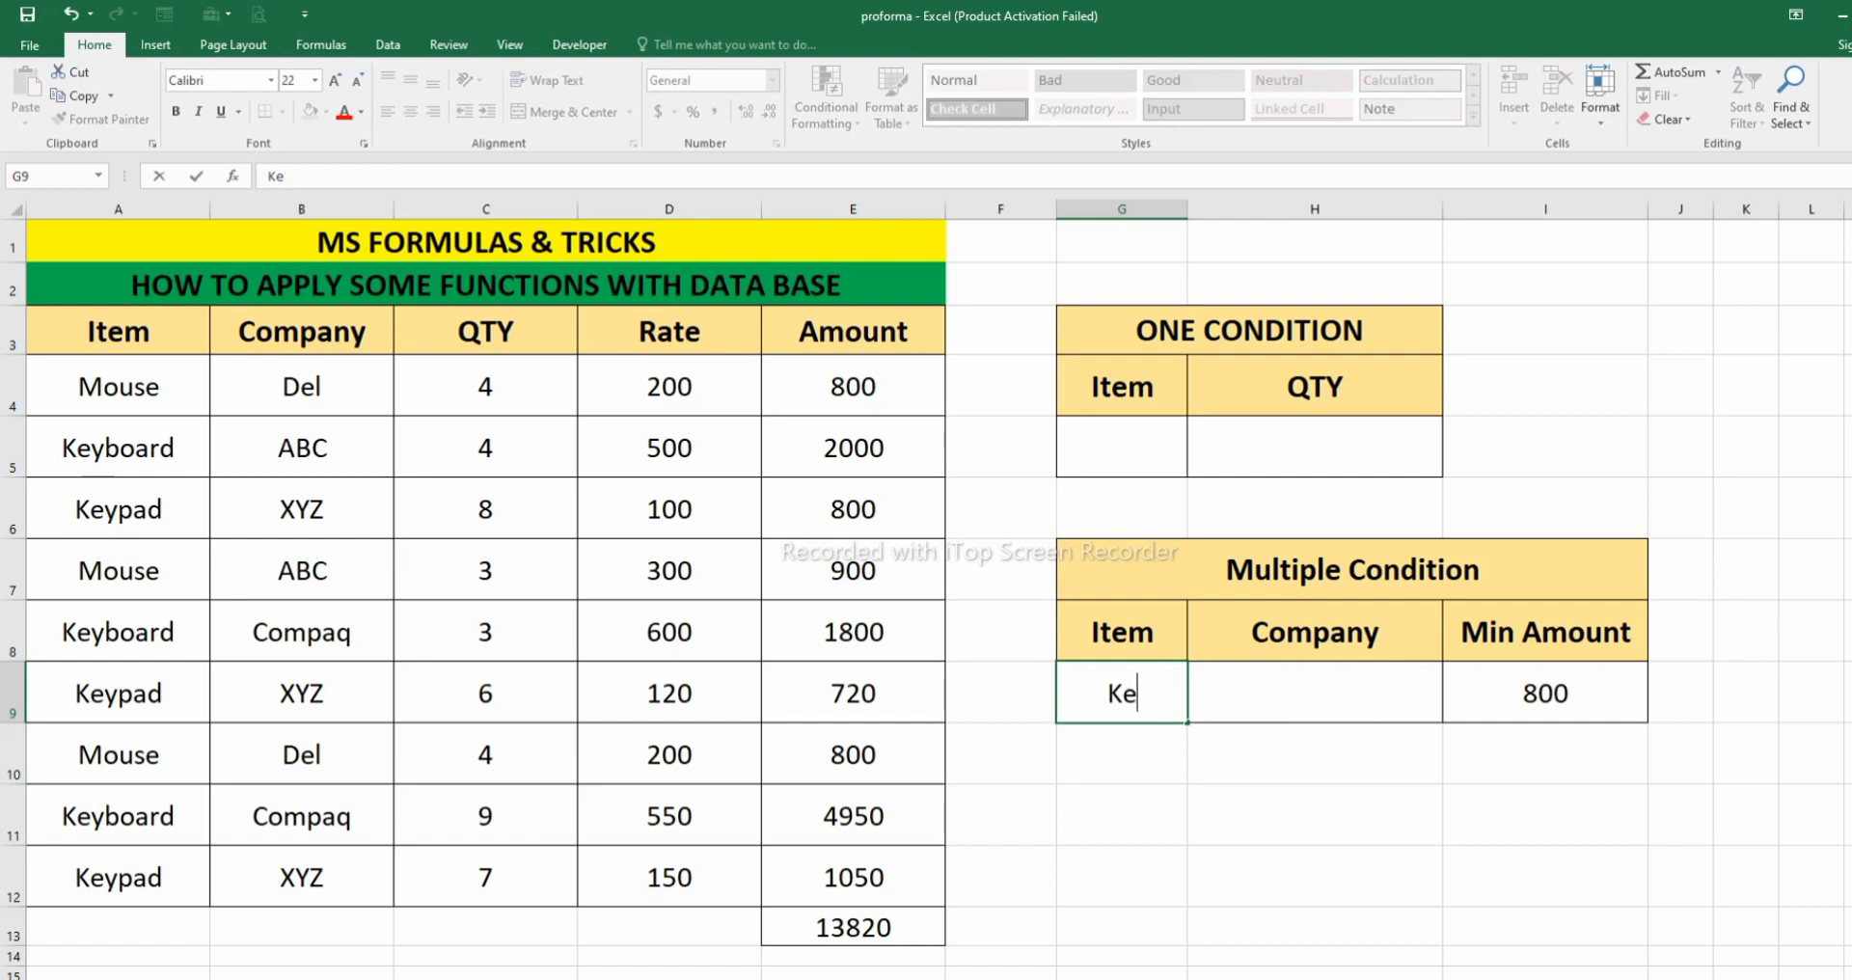
pyautogui.write('yboard')
pyautogui.press('Return')
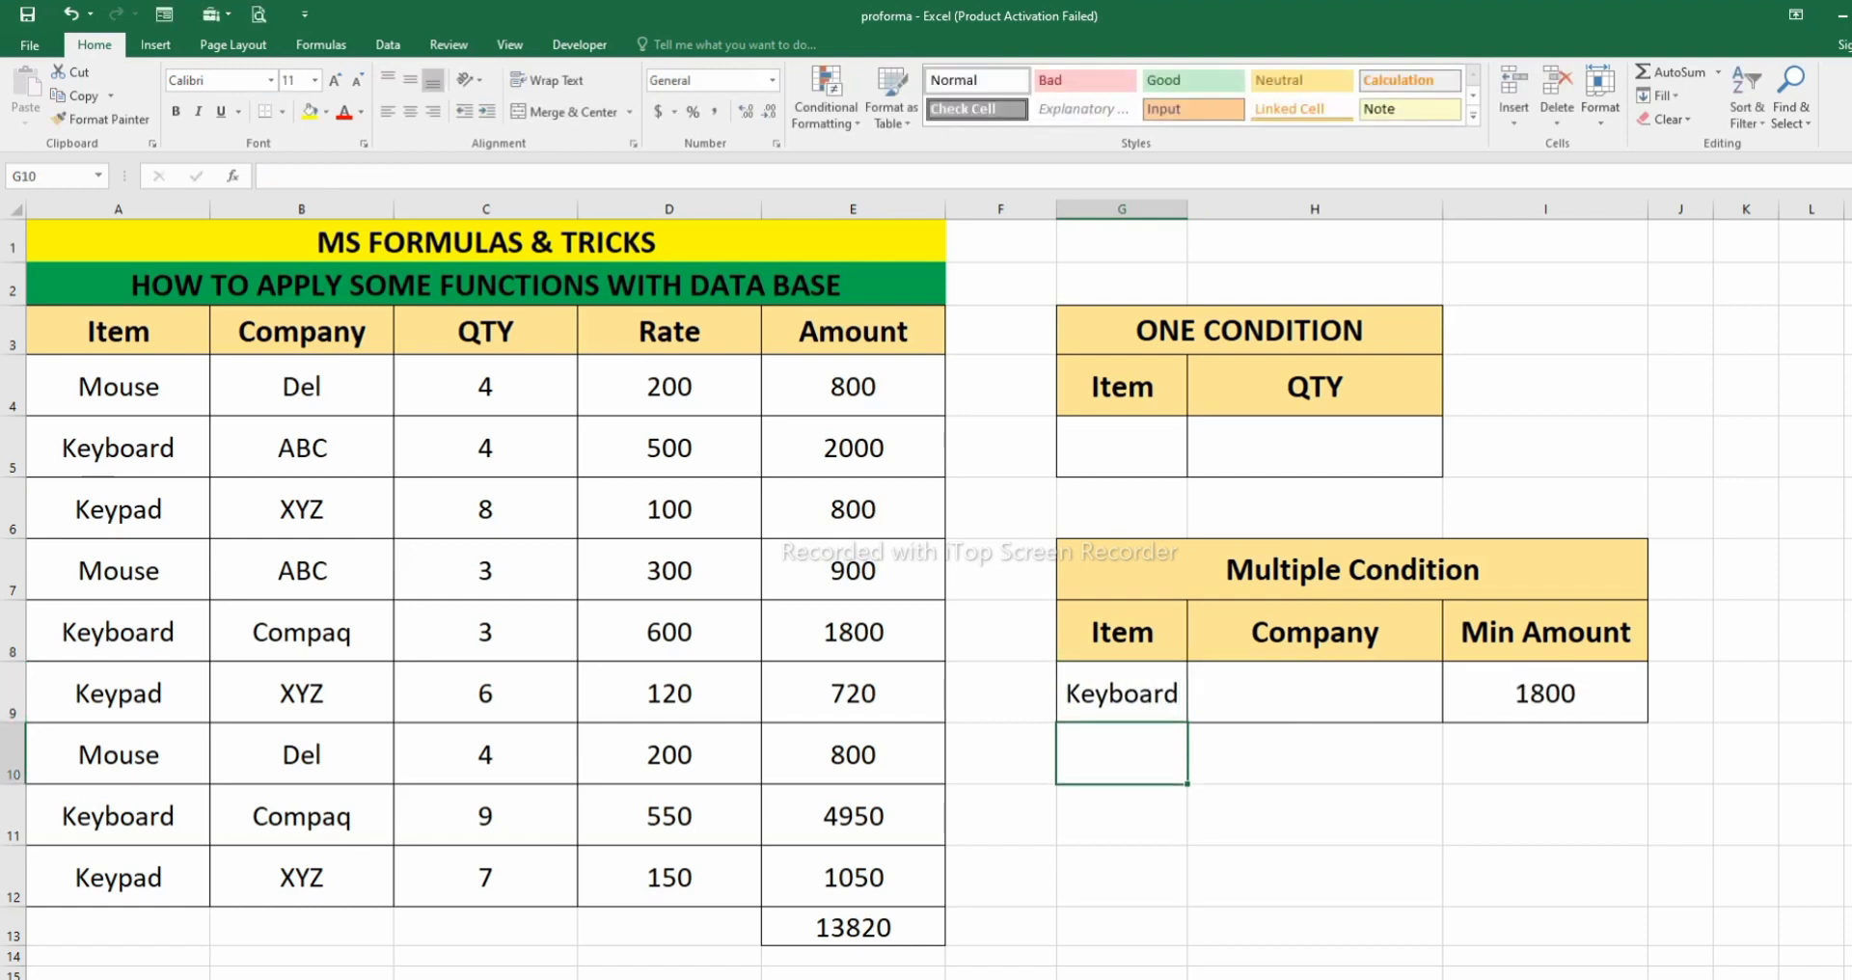
pyautogui.click(1545, 693)
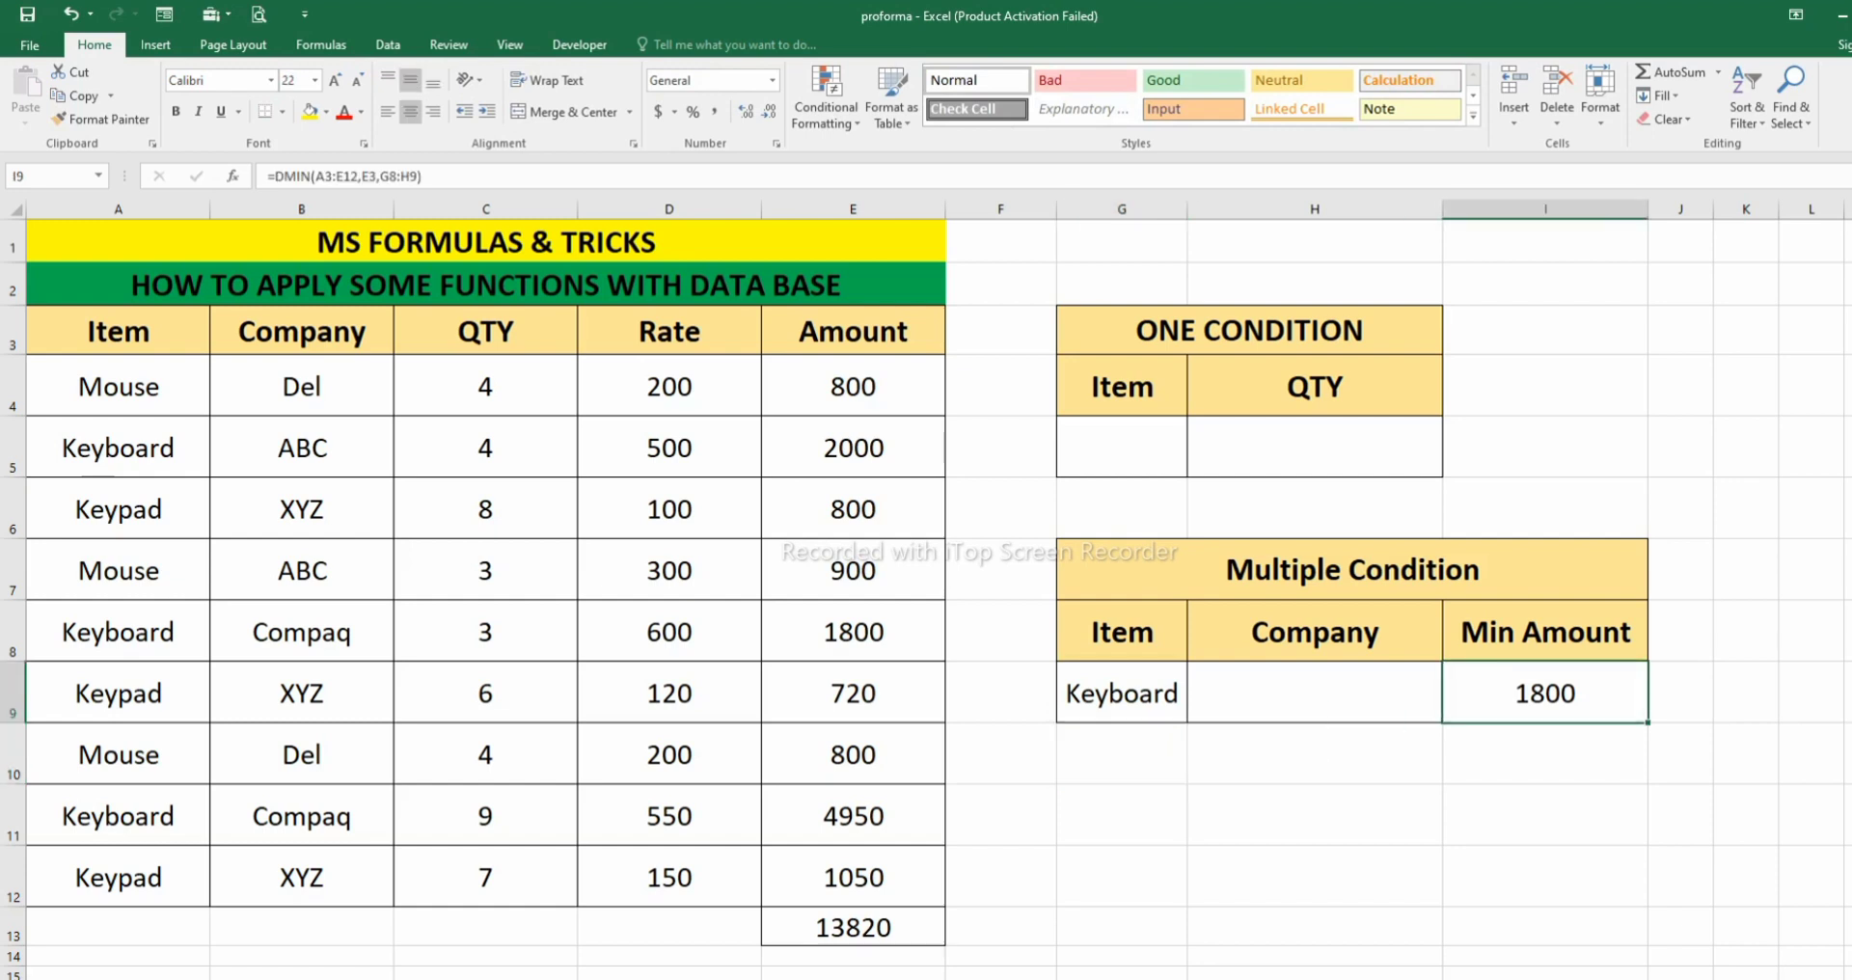
pyautogui.moveTo(116, 448); pyautogui.dragTo(950, 482)
pyautogui.moveTo(116, 632); pyautogui.dragTo(869, 632)
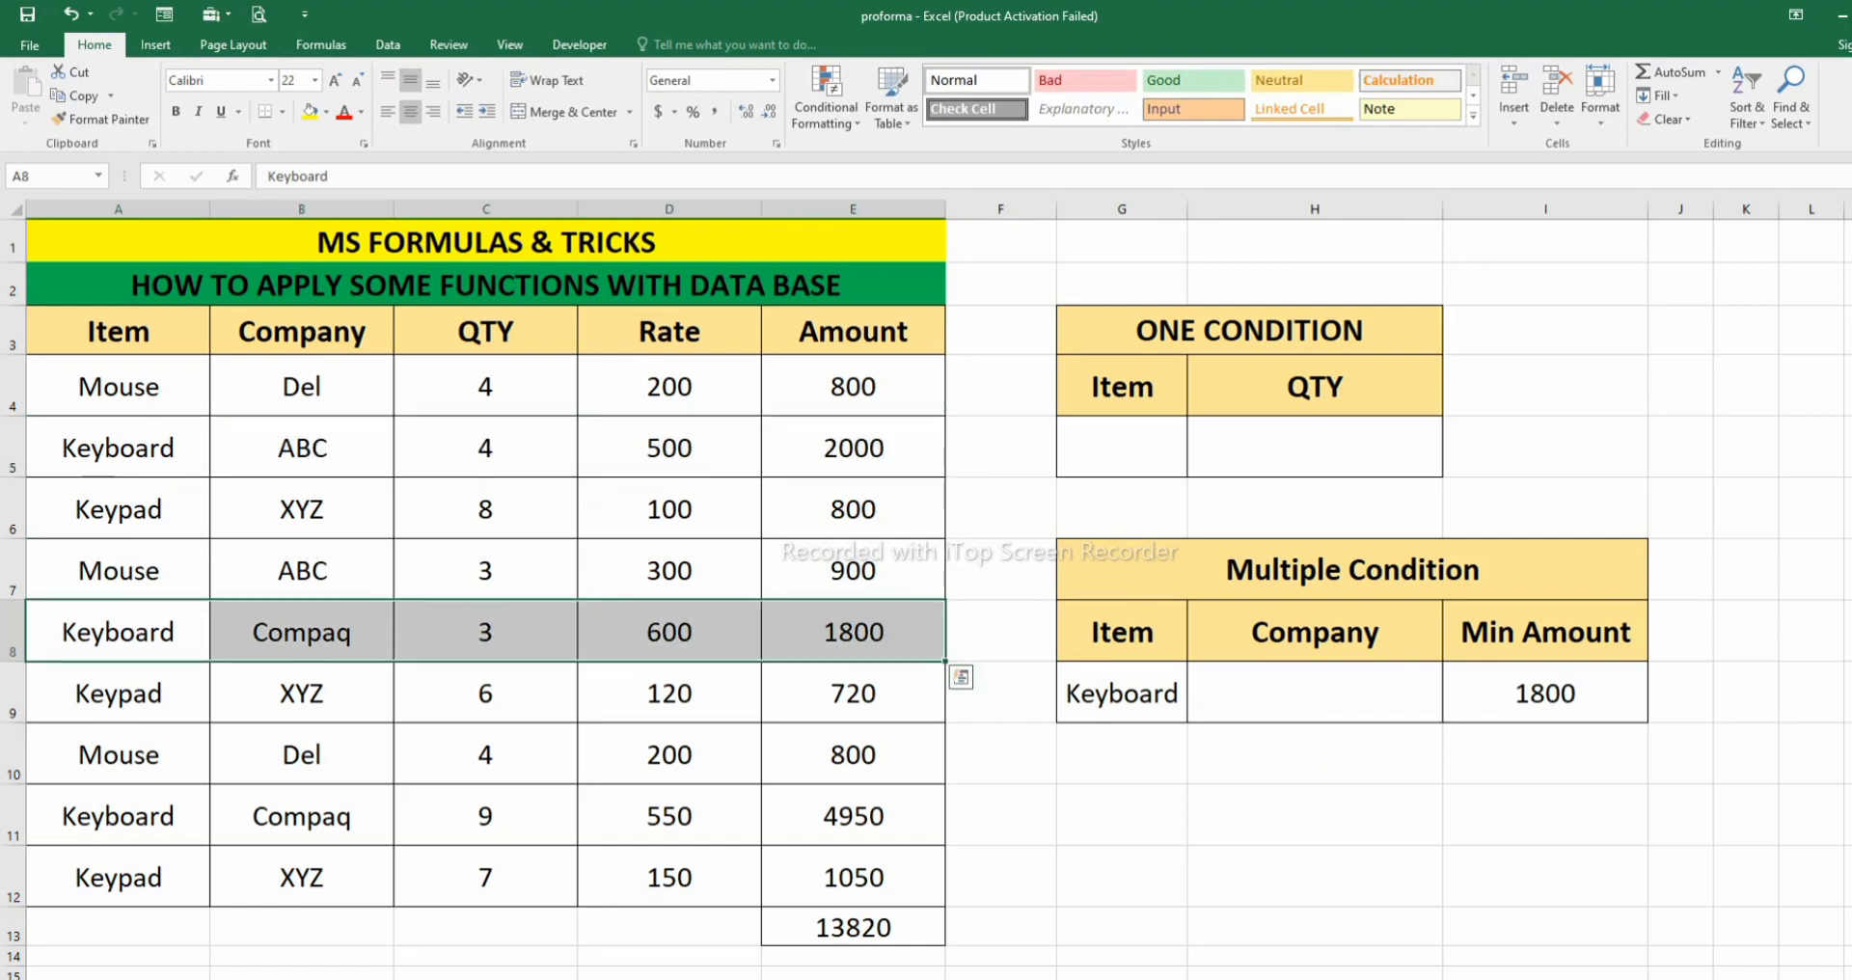
pyautogui.moveTo(116, 816); pyautogui.dragTo(869, 815)
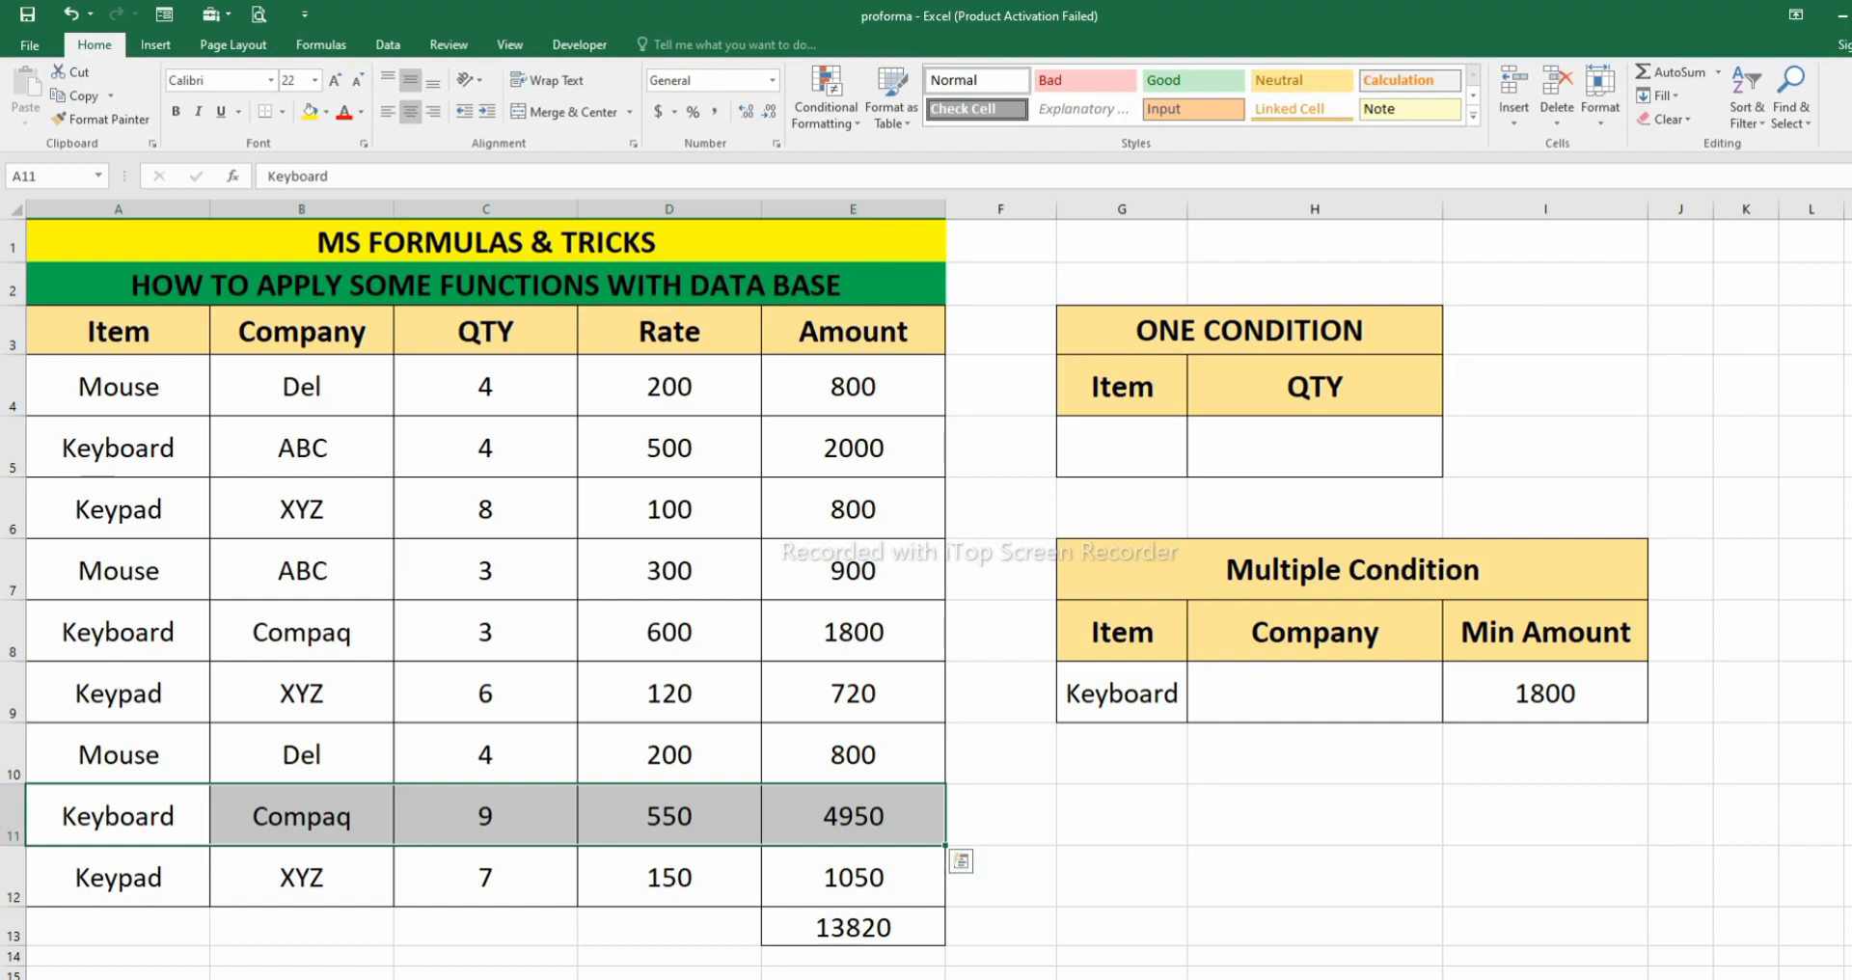
pyautogui.click(668, 816)
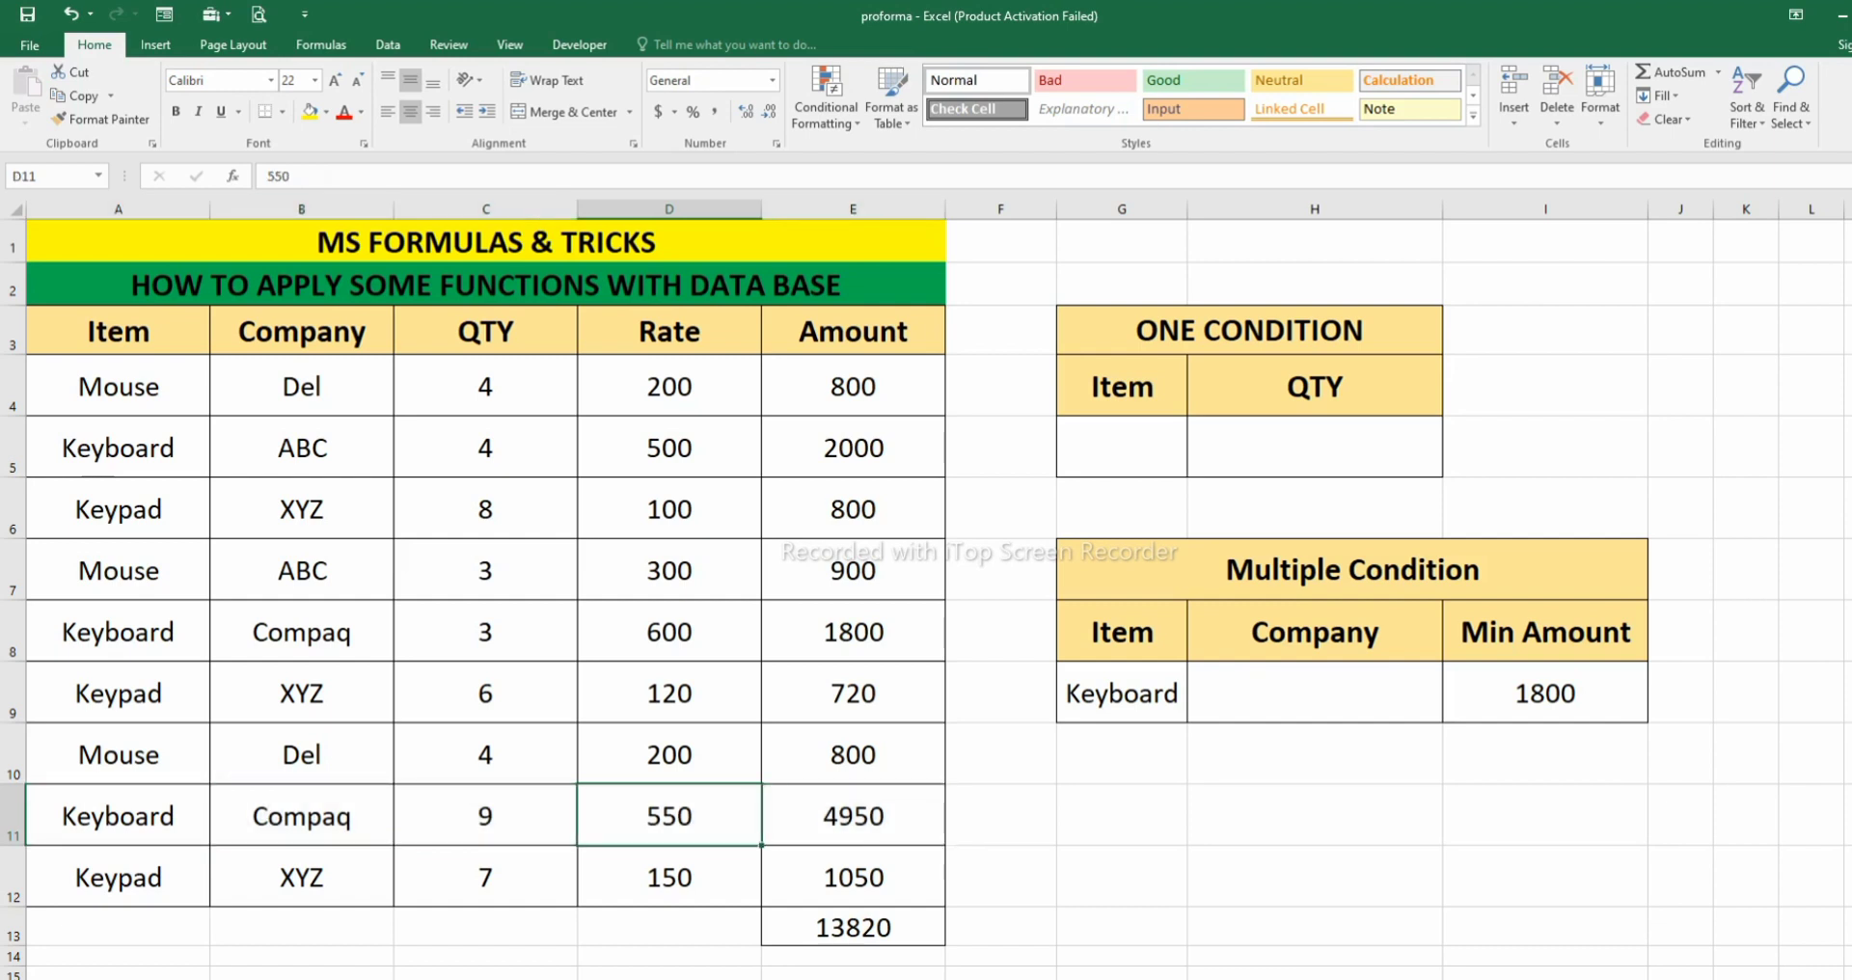